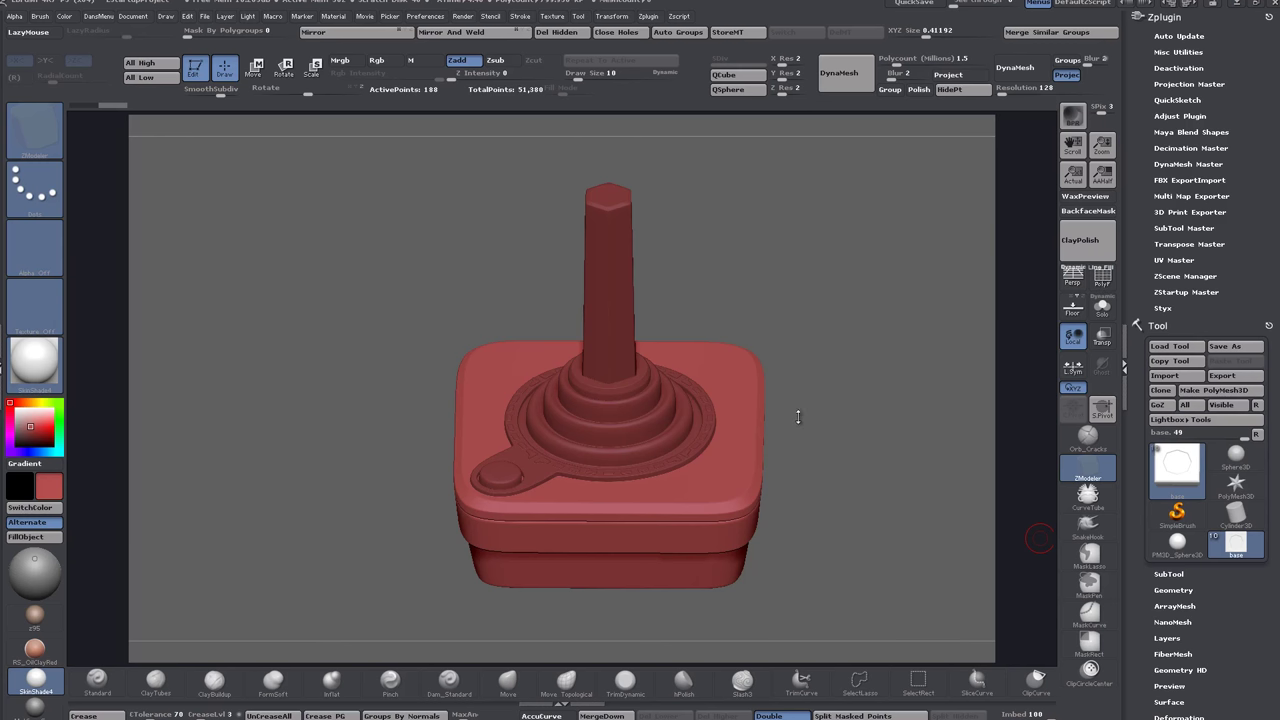
Isolate the joystick's base subtool and display its polyframe.
{"action": "left_click_drag", "start_coordinate": [817, 386], "coordinate": [797, 384]}
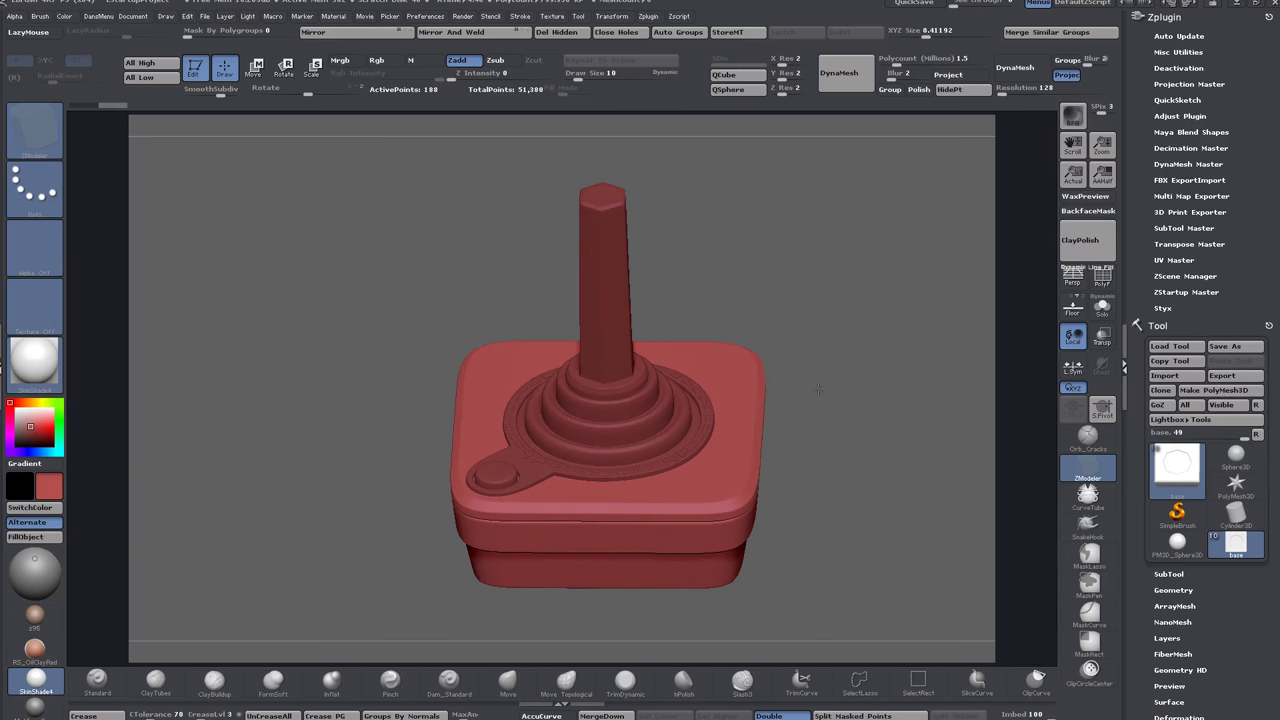
{"action": "left_click", "coordinate": [1101, 306]}
{"action": "left_click", "coordinate": [1101, 282]}
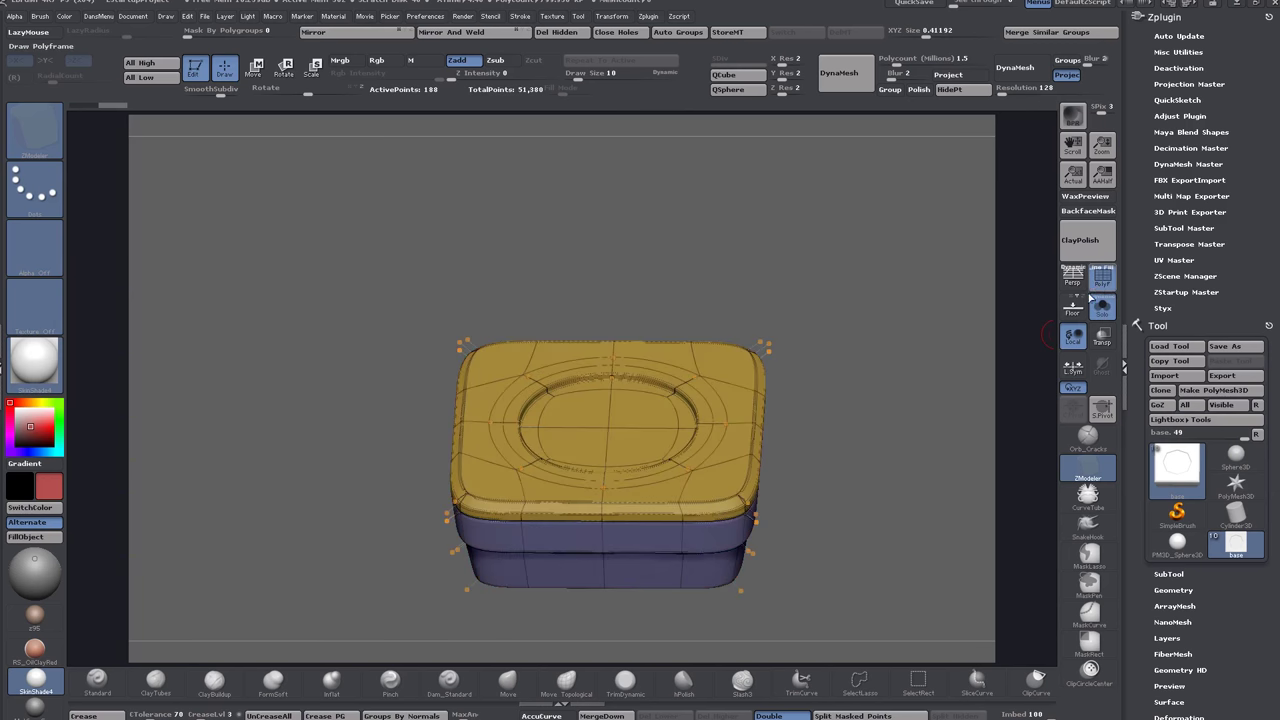
{"action": "left_click_drag", "start_coordinate": [867, 414], "coordinate": [832, 437], "text": "alt"}
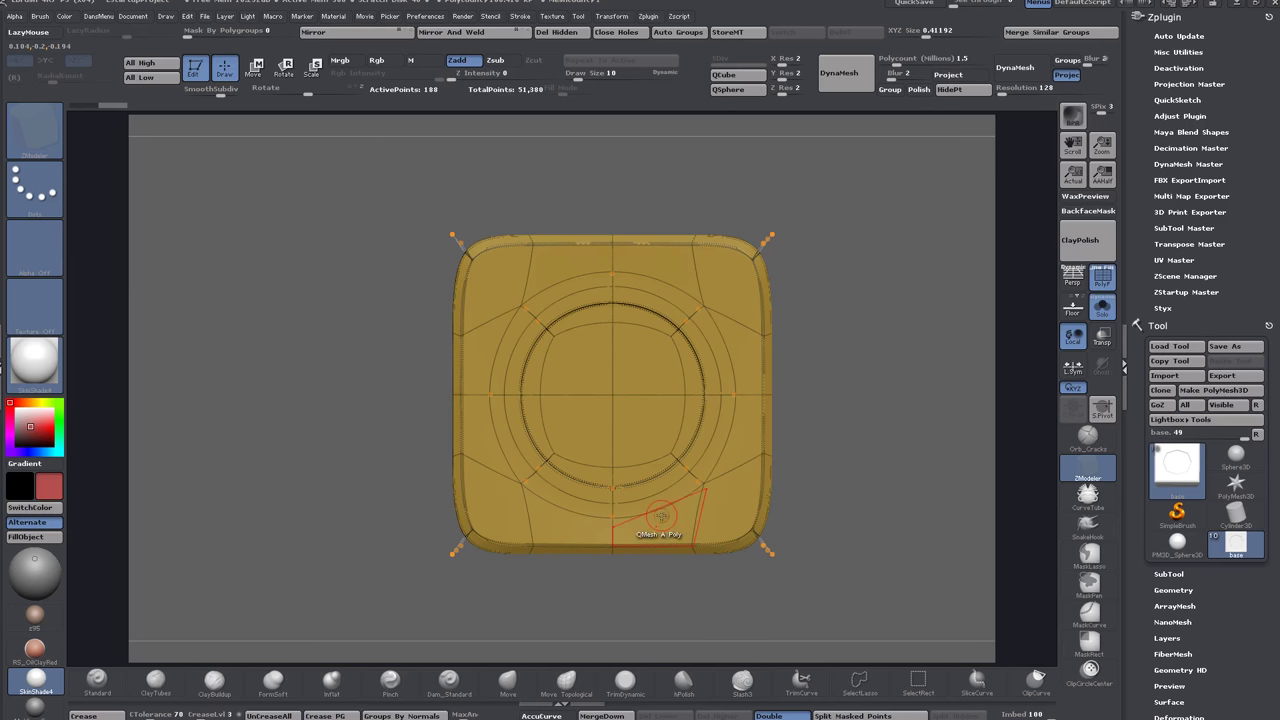
{"action": "left_click_drag", "start_coordinate": [862, 450], "coordinate": [779, 457]}
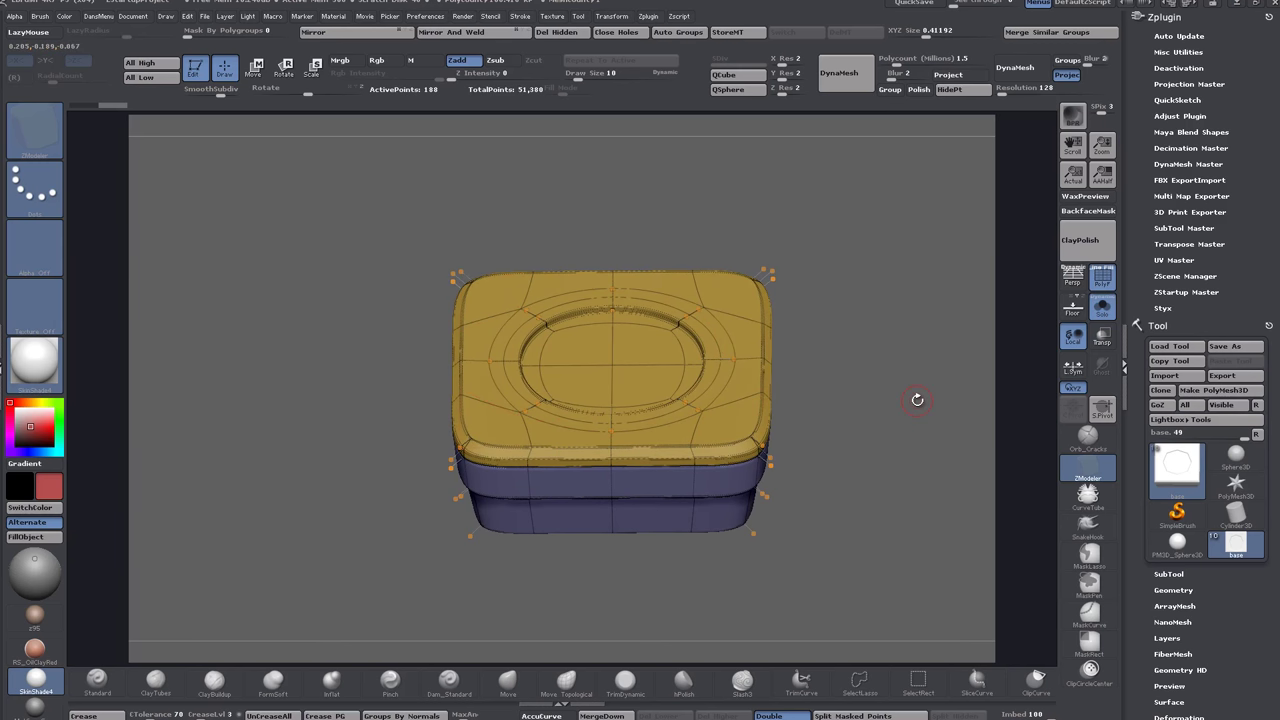
Examine the base's topology from above and the side, with dynamic subdivision switched off and on.
{"action": "key", "text": "shift+d"}
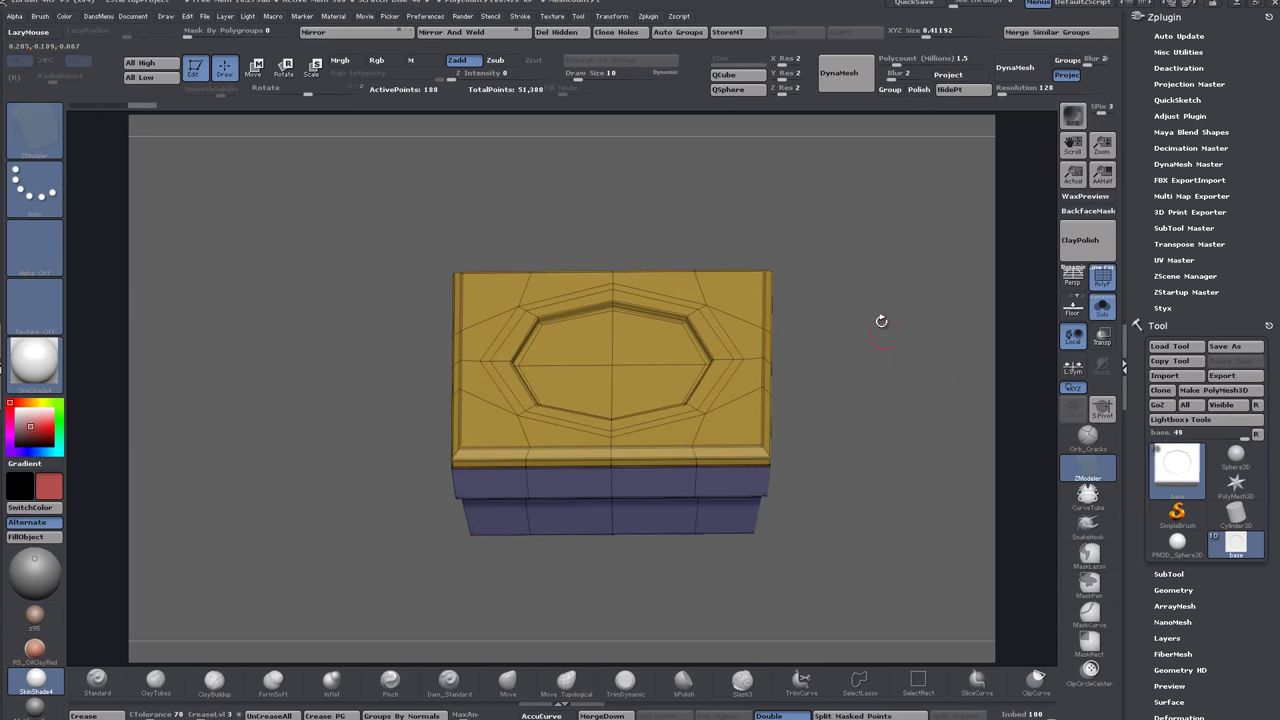
{"action": "left_click_drag", "start_coordinate": [880, 317], "coordinate": [880, 426]}
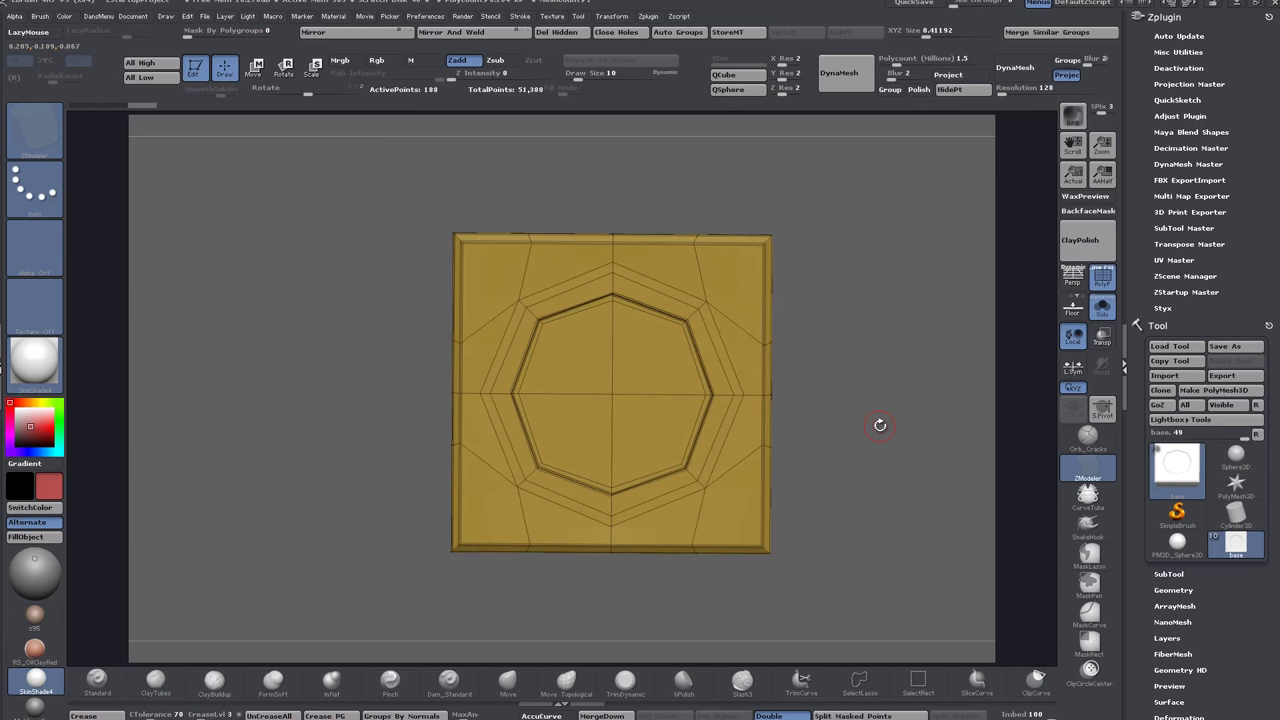
{"action": "key", "text": "d"}
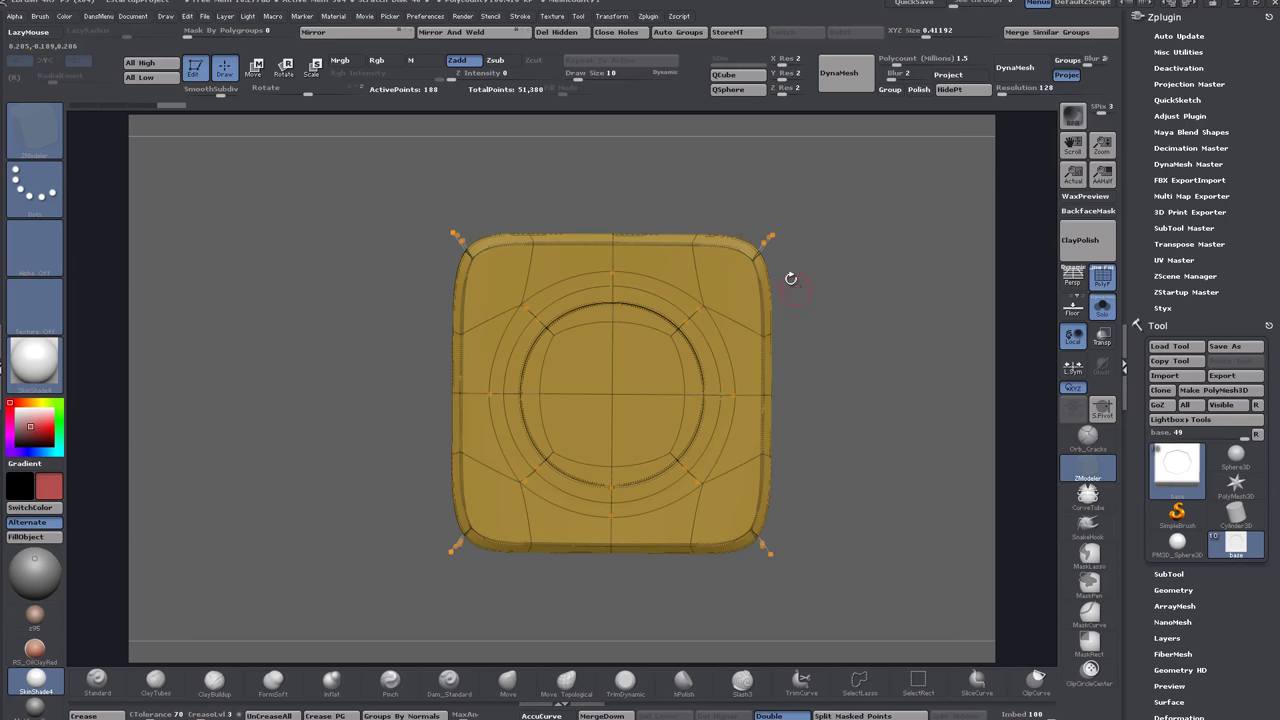
{"action": "left_click_drag", "start_coordinate": [816, 350], "coordinate": [832, 211]}
{"action": "left_click_drag", "start_coordinate": [830, 402], "coordinate": [834, 398]}
{"action": "key", "text": "d"}
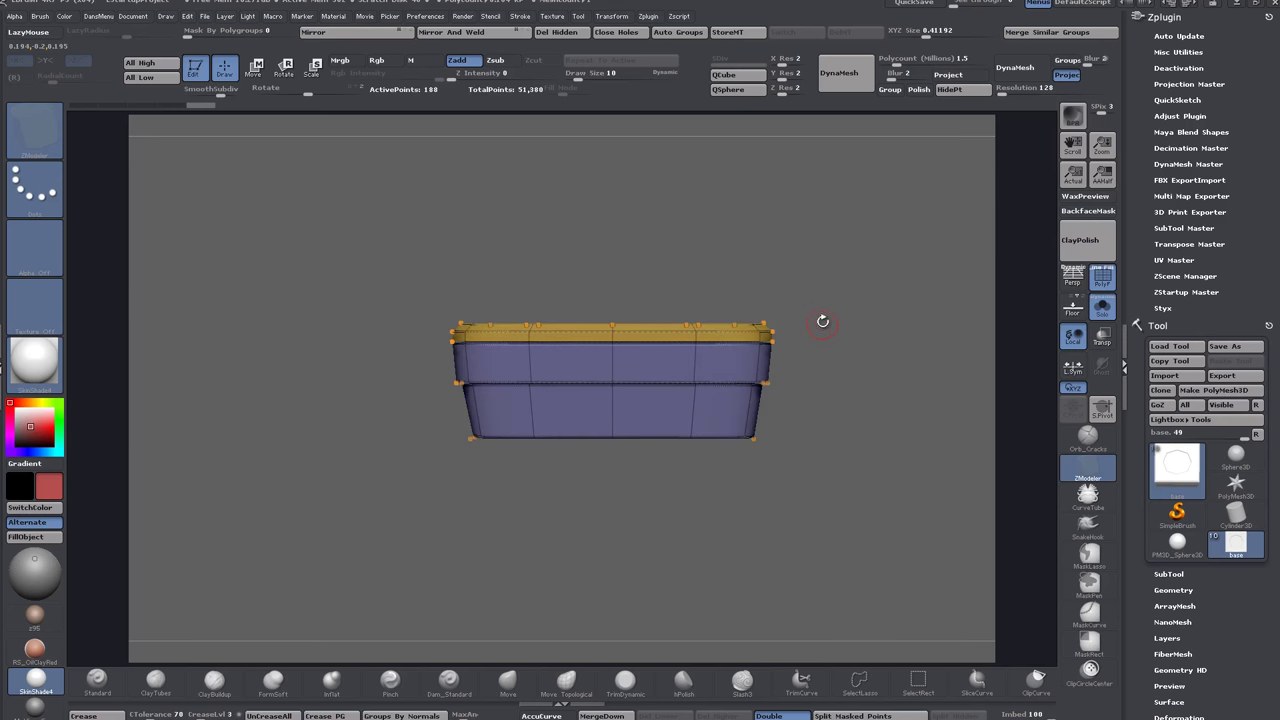
{"action": "left_click_drag", "start_coordinate": [823, 311], "coordinate": [826, 424]}
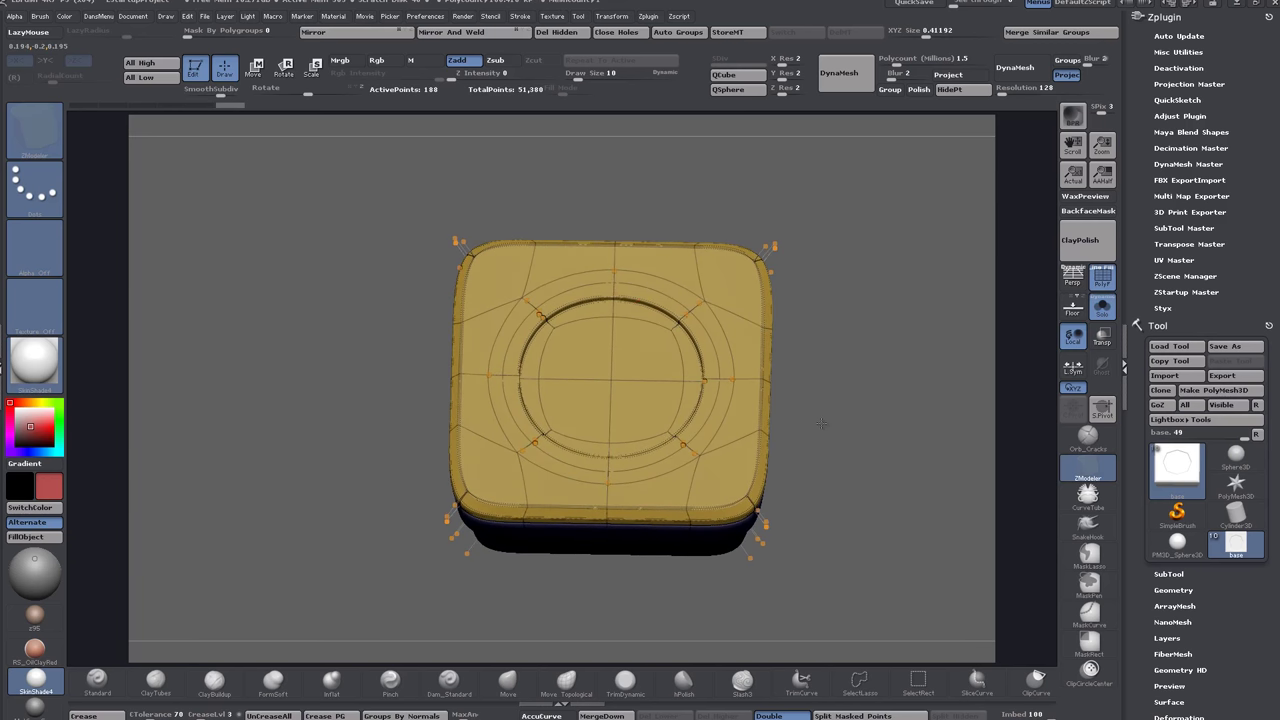
{"action": "left_click_drag", "start_coordinate": [857, 476], "coordinate": [863, 374]}
{"action": "key", "text": "b"}
{"action": "key", "text": "z"}
{"action": "key", "text": "m"}
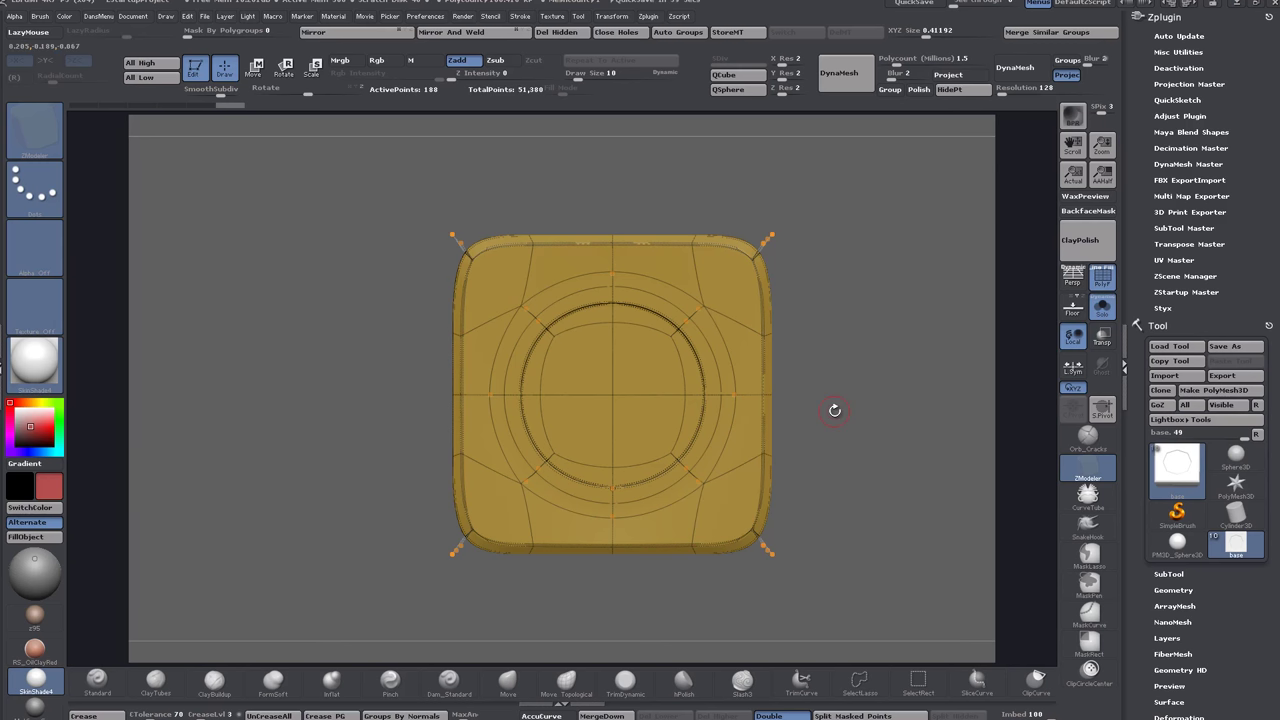
{"action": "left_click_drag", "start_coordinate": [851, 417], "coordinate": [821, 428]}
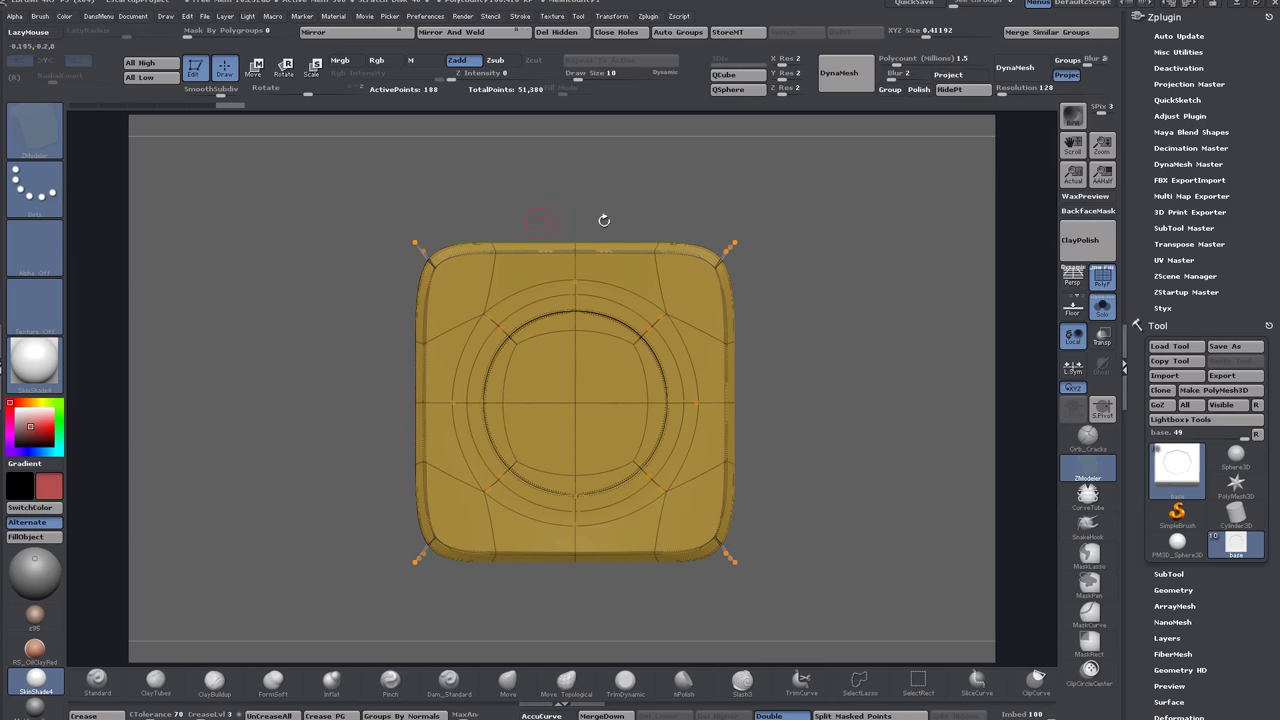
{"action": "left_click_drag", "start_coordinate": [772, 425], "coordinate": [787, 272]}
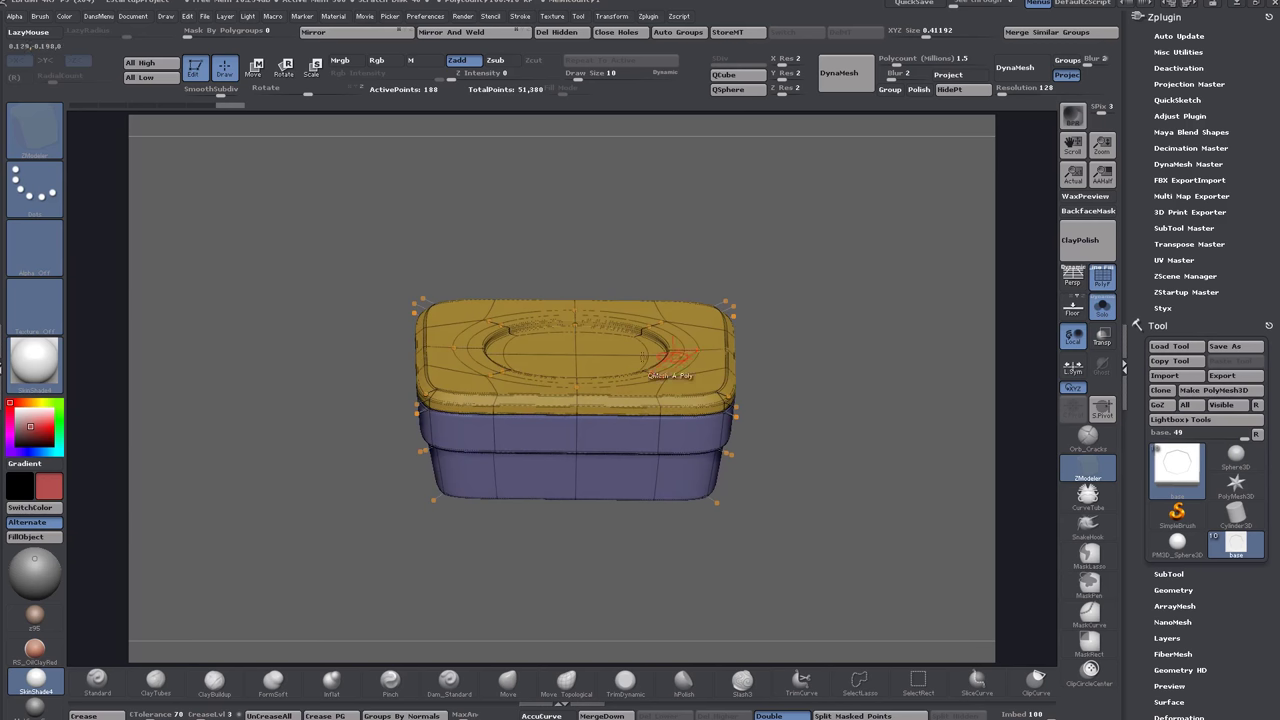
{"action": "left_click_drag", "start_coordinate": [832, 318], "coordinate": [837, 457]}
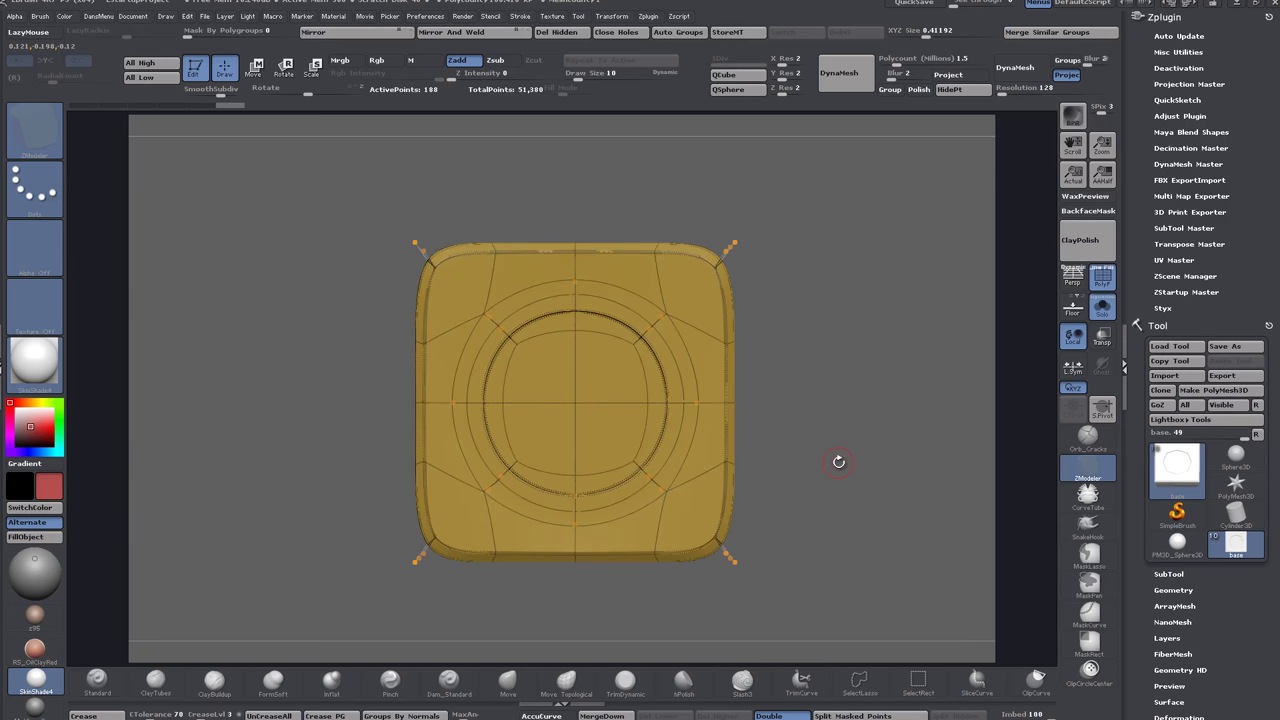
Move the base subtool to the end of the subtool list and duplicate it.
{"action": "left_click_drag", "start_coordinate": [1138, 429], "coordinate": [1143, 215]}
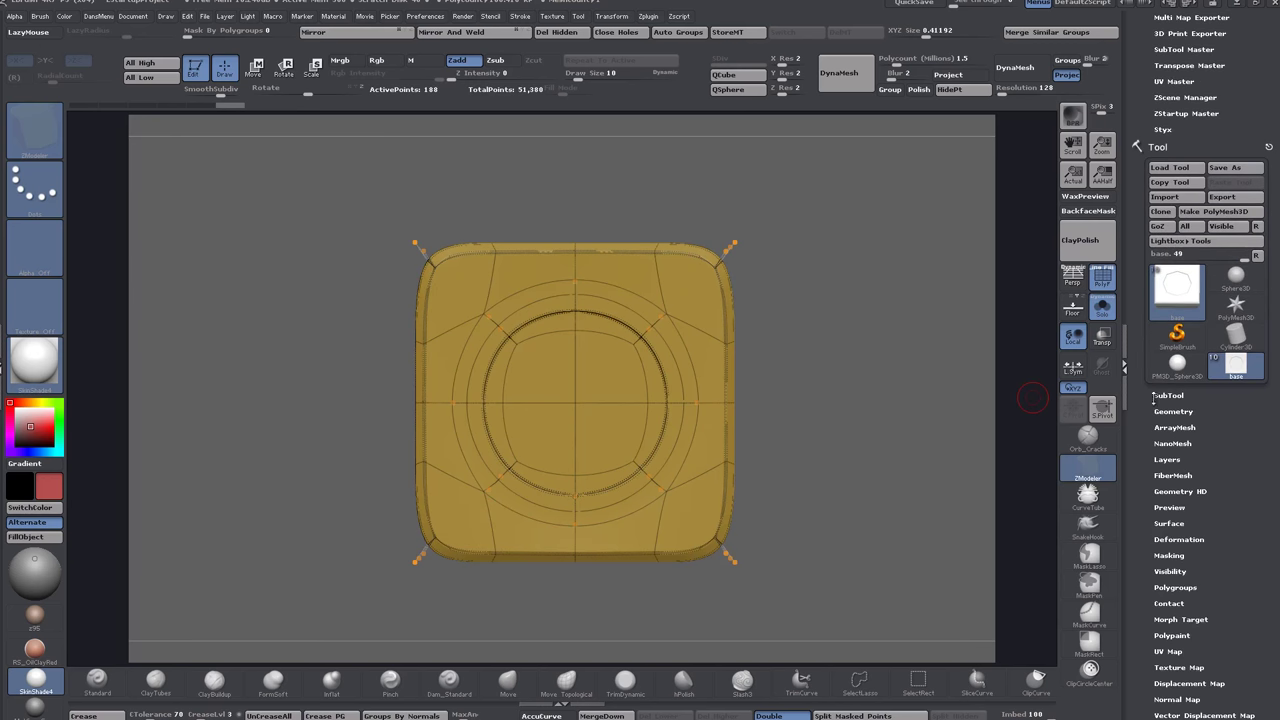
{"action": "left_click", "coordinate": [1165, 398]}
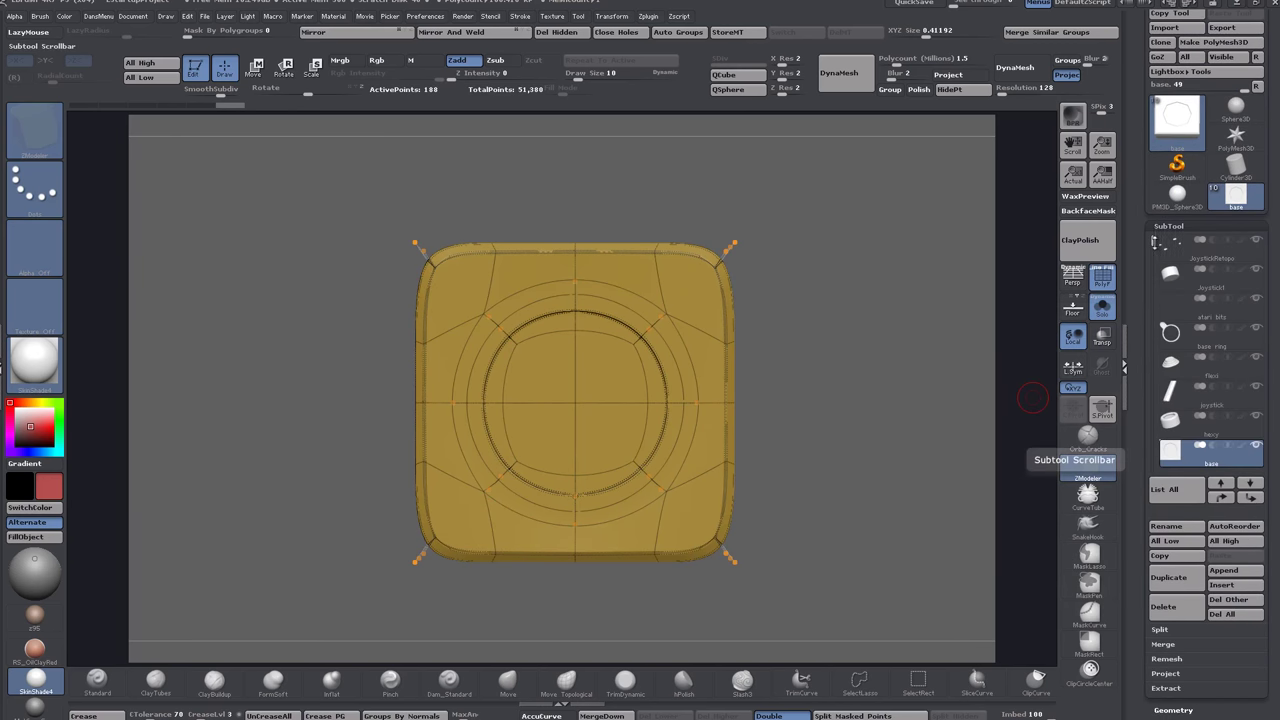
{"action": "left_click", "coordinate": [1252, 501], "text": "shift"}
{"action": "key", "text": "b"}
{"action": "key", "text": "z"}
{"action": "key", "text": "m"}
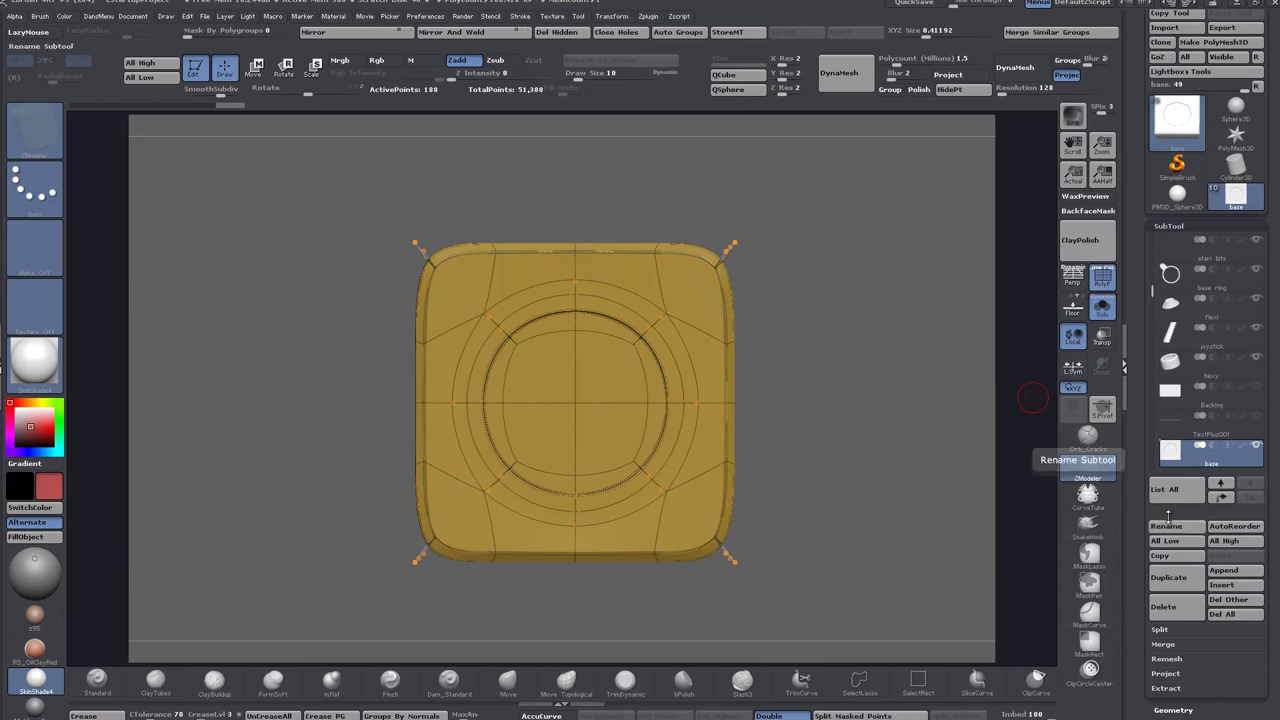
{"action": "left_click", "coordinate": [1173, 591]}
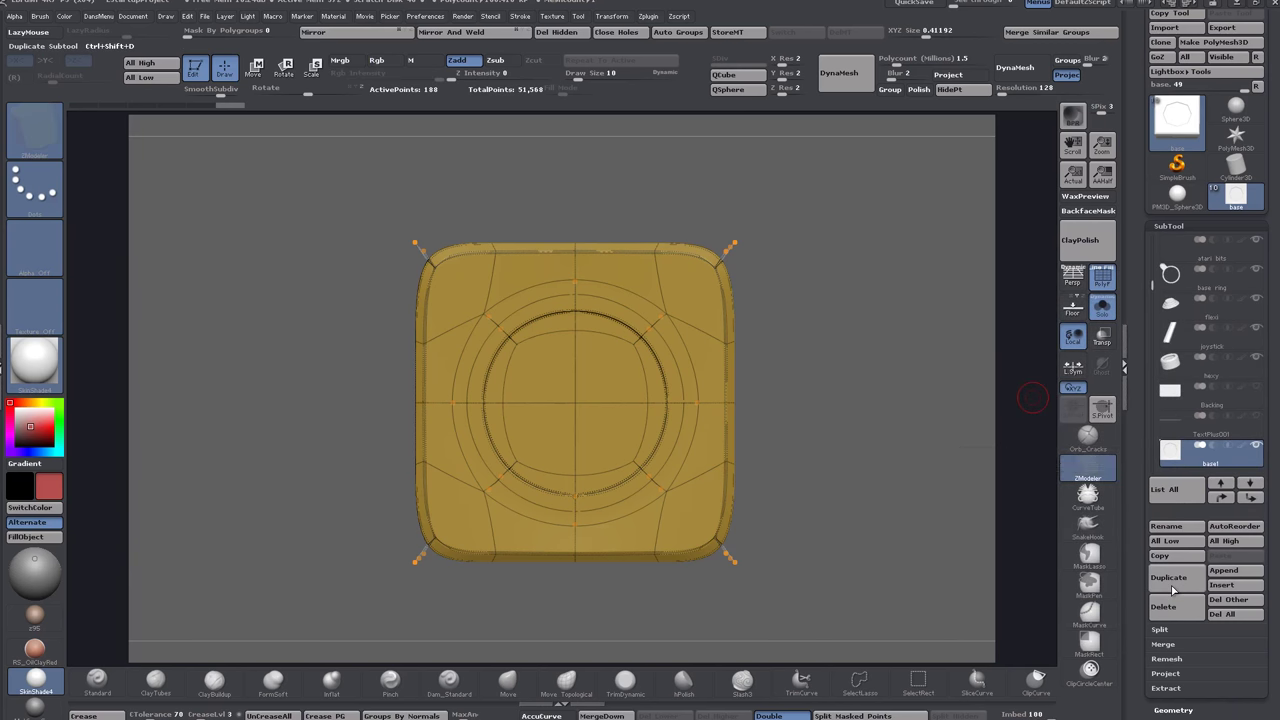
Rename the duplicated base subtool as High.
{"action": "mouse_move", "coordinate": [1258, 453]}
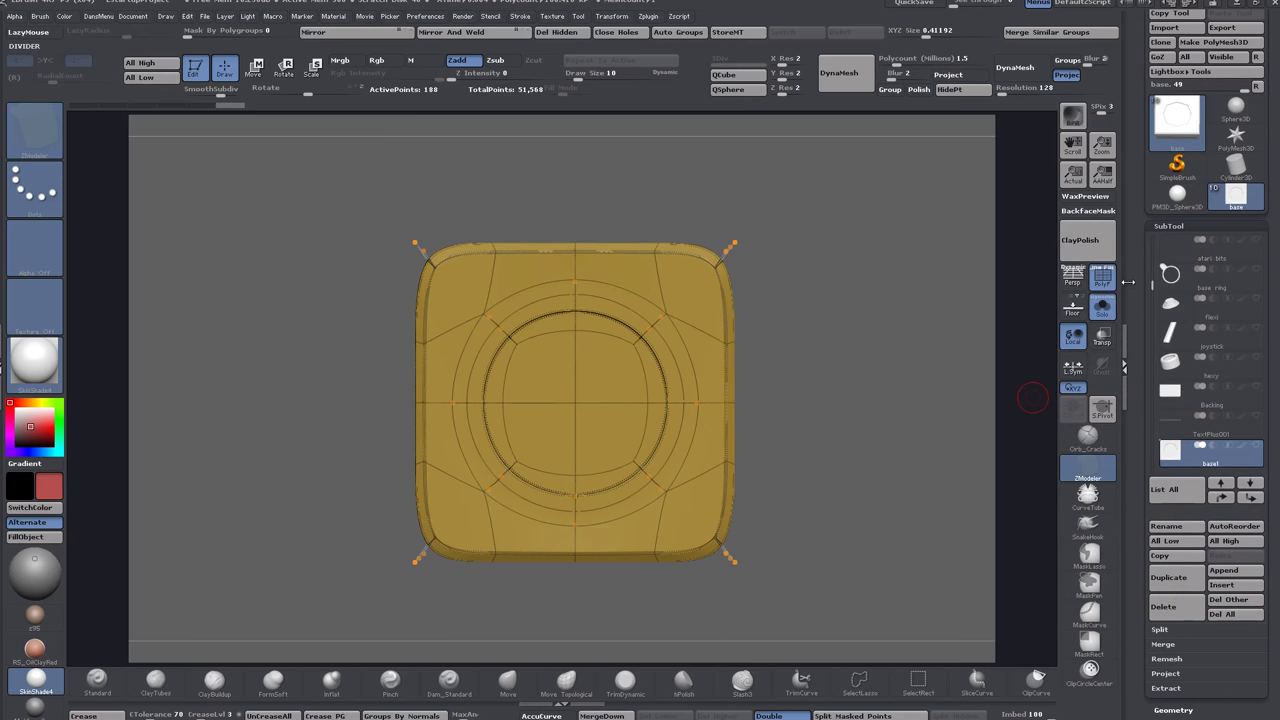
{"action": "left_click_drag", "start_coordinate": [1151, 280], "coordinate": [1161, 341]}
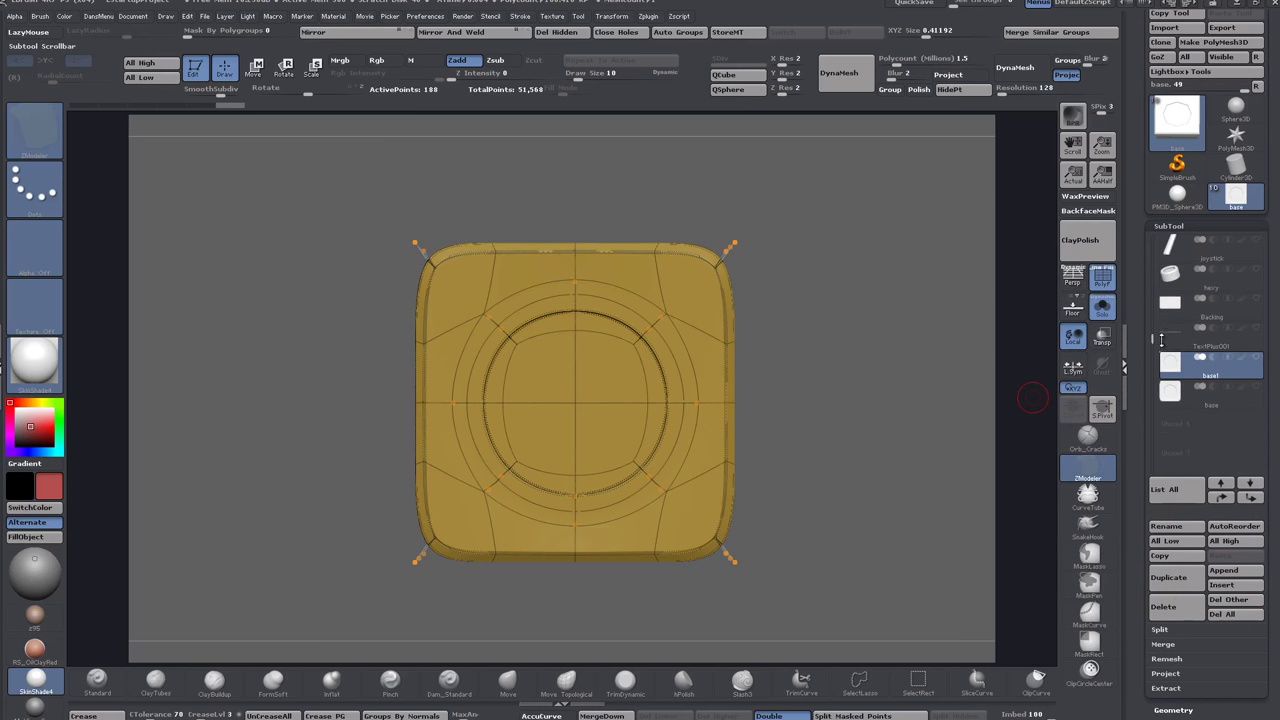
{"action": "mouse_move", "coordinate": [1217, 371]}
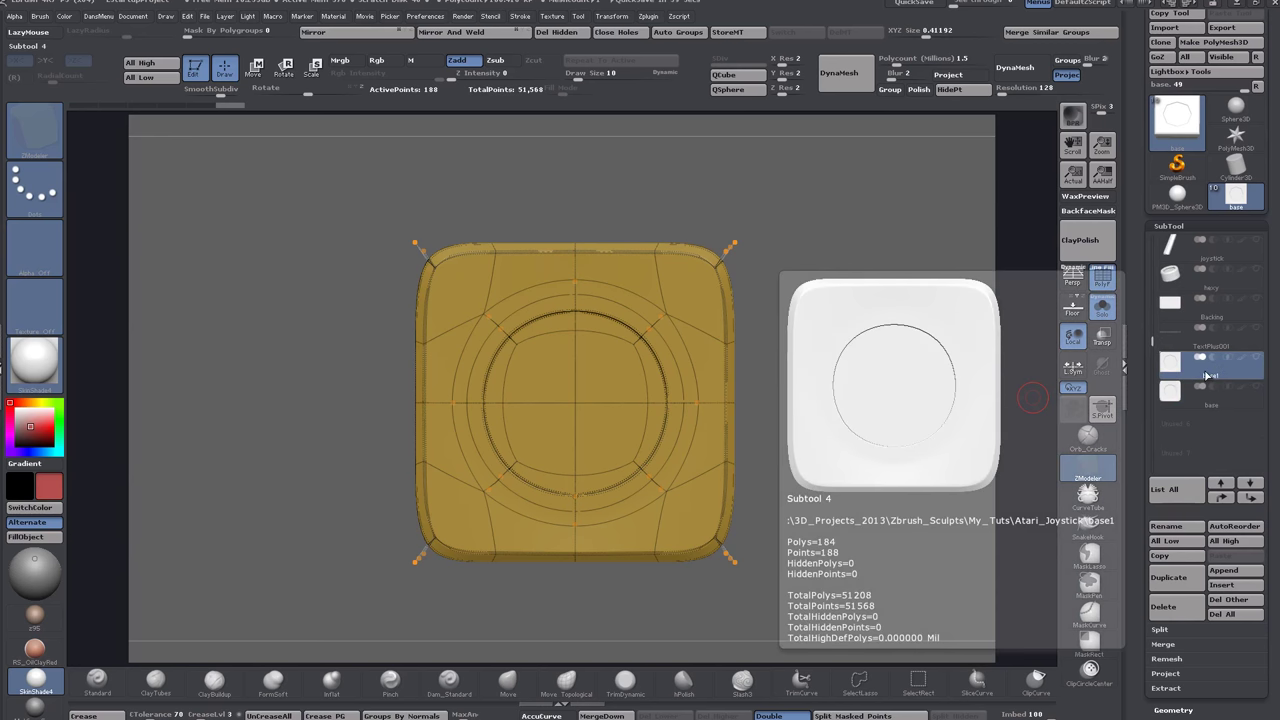
{"action": "mouse_move", "coordinate": [1263, 396]}
{"action": "left_click", "coordinate": [1176, 527]}
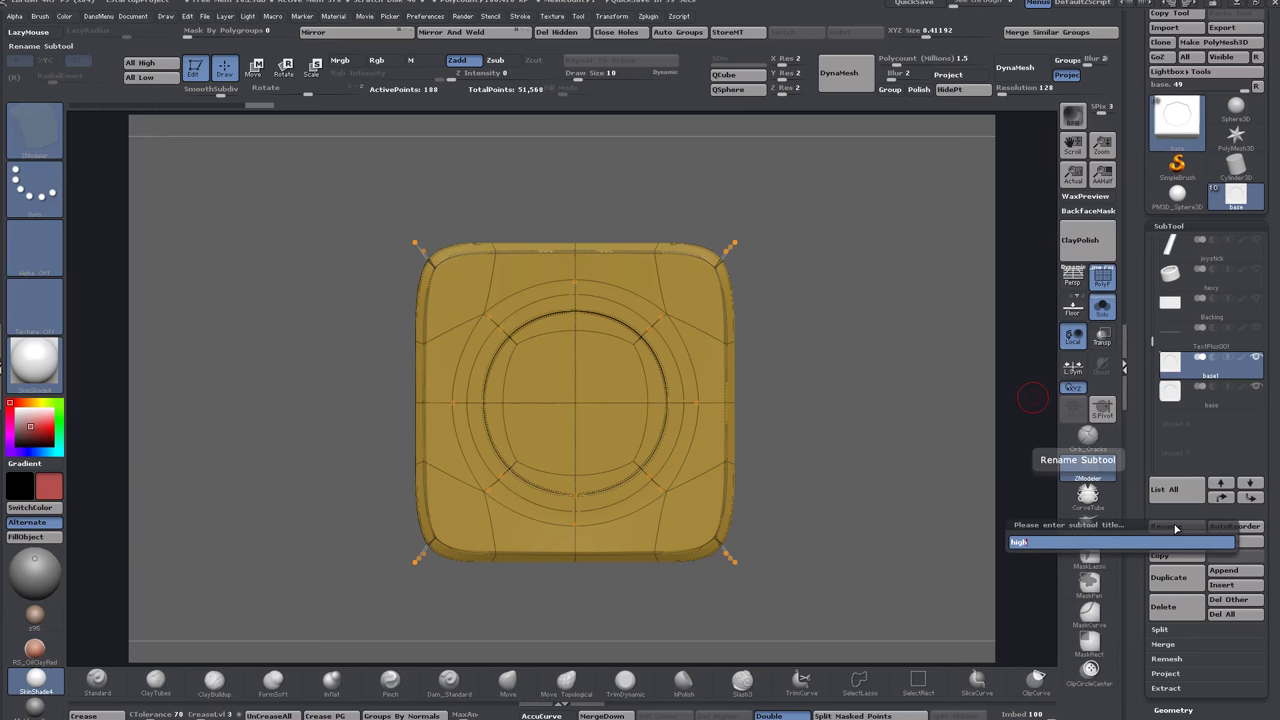
{"action": "key", "text": "Return"}
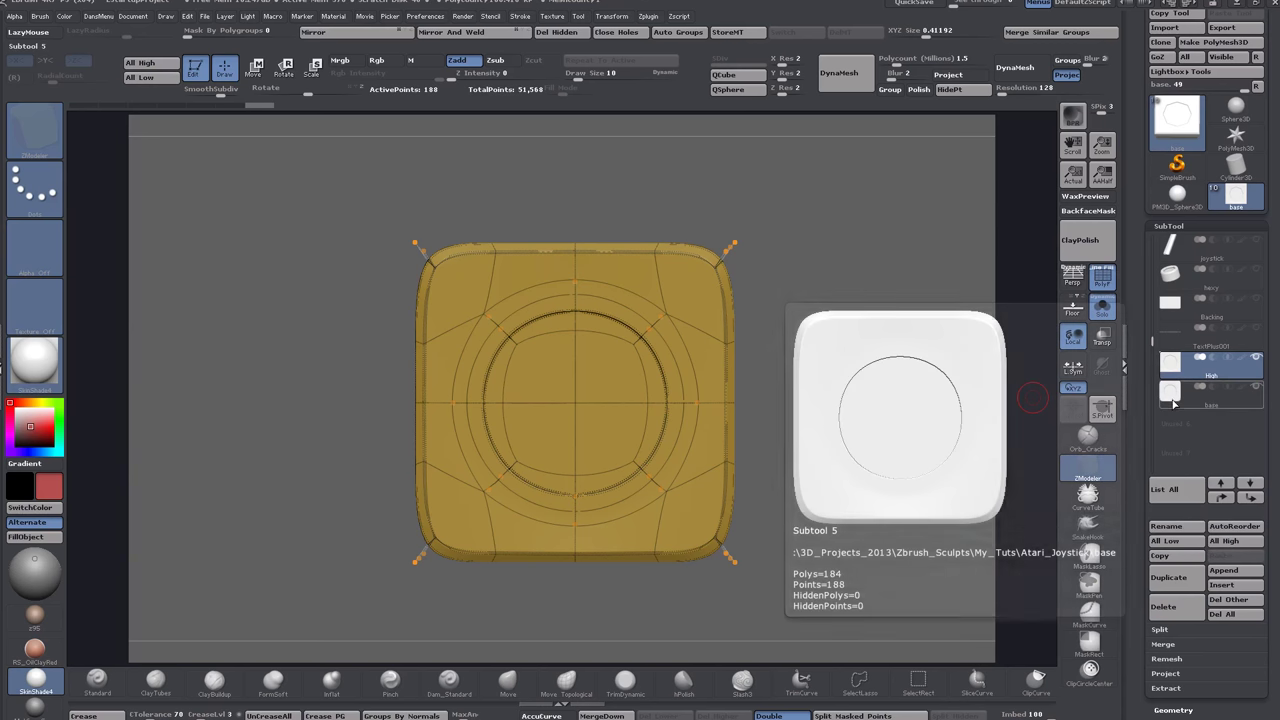
Rename the original base subtool as Low.
{"action": "left_click", "coordinate": [1174, 395]}
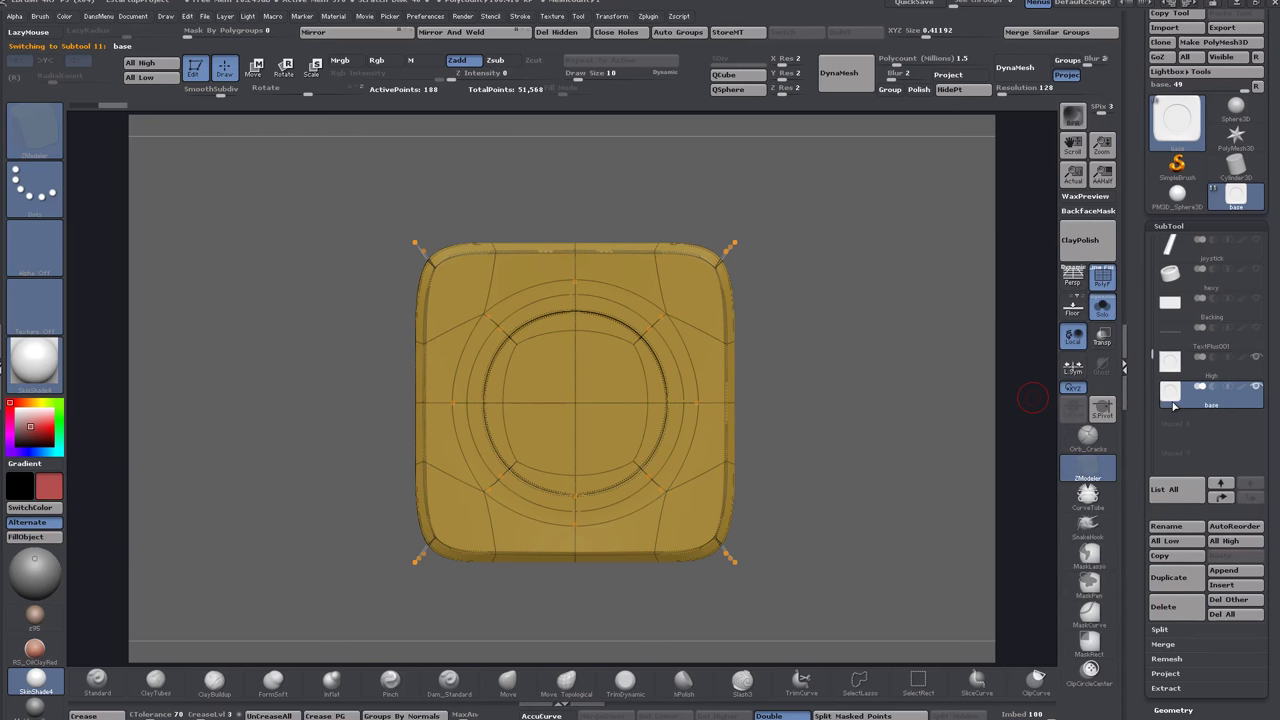
{"action": "left_click", "coordinate": [1178, 527]}
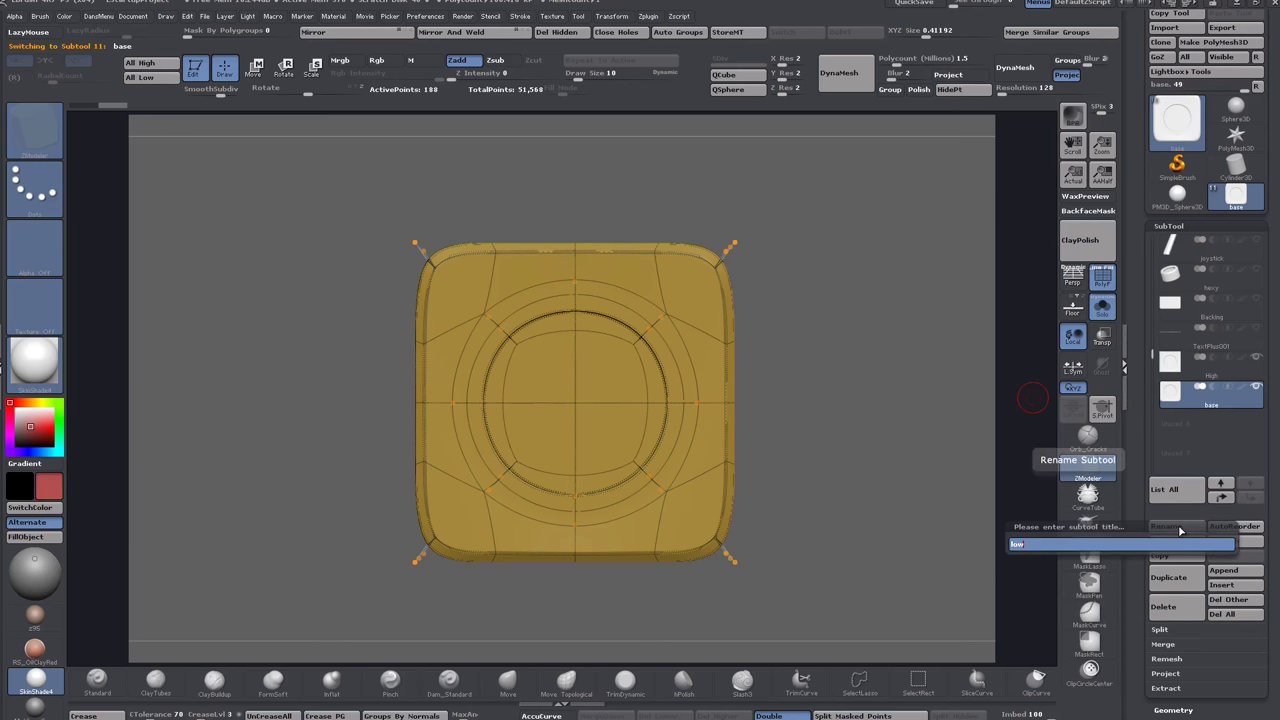
{"action": "key", "text": "Return"}
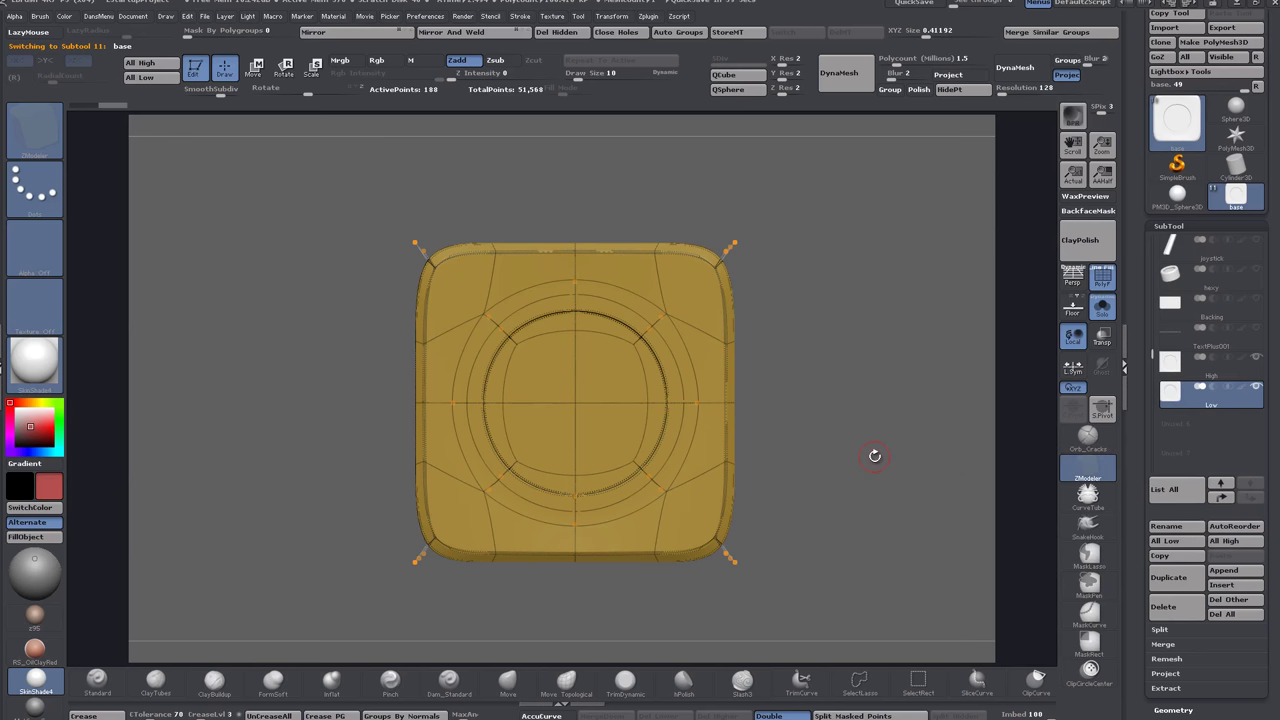
Turn off dynamic subdivision on Low and overlay it with High using transparency, with Solo off and Low selected.
{"action": "key", "text": "shift+d"}
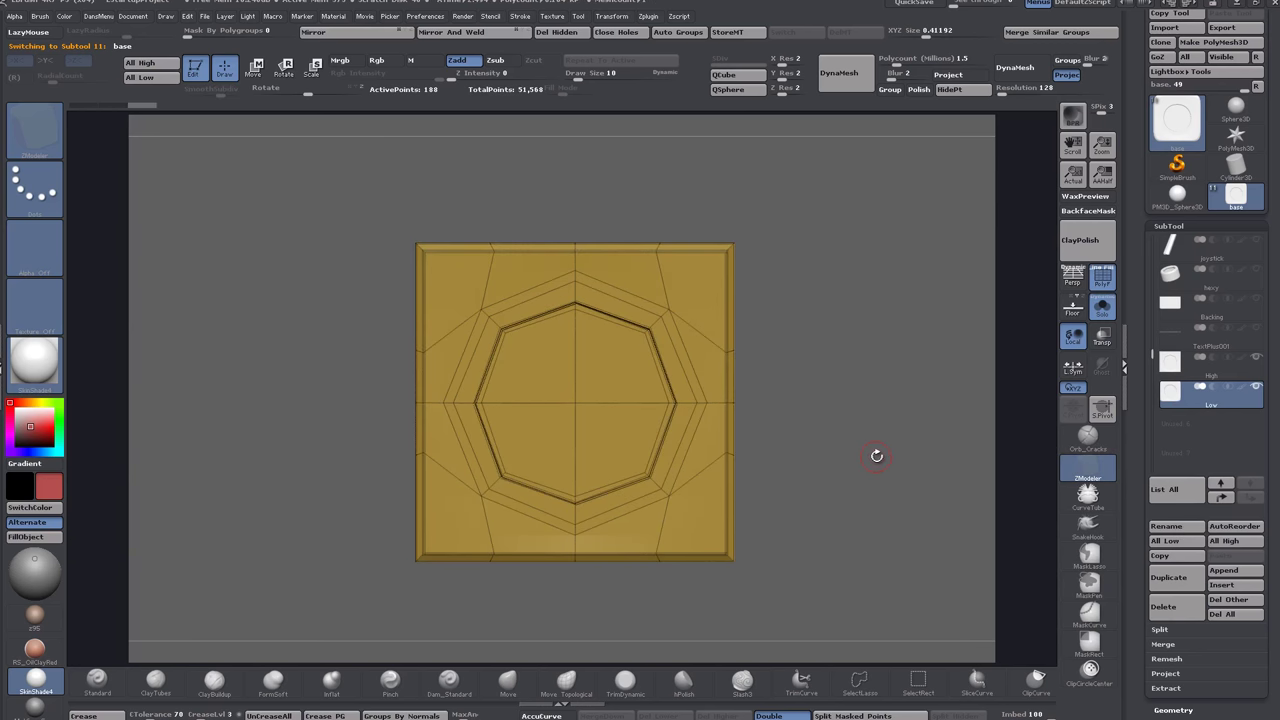
{"action": "left_click", "coordinate": [1100, 340]}
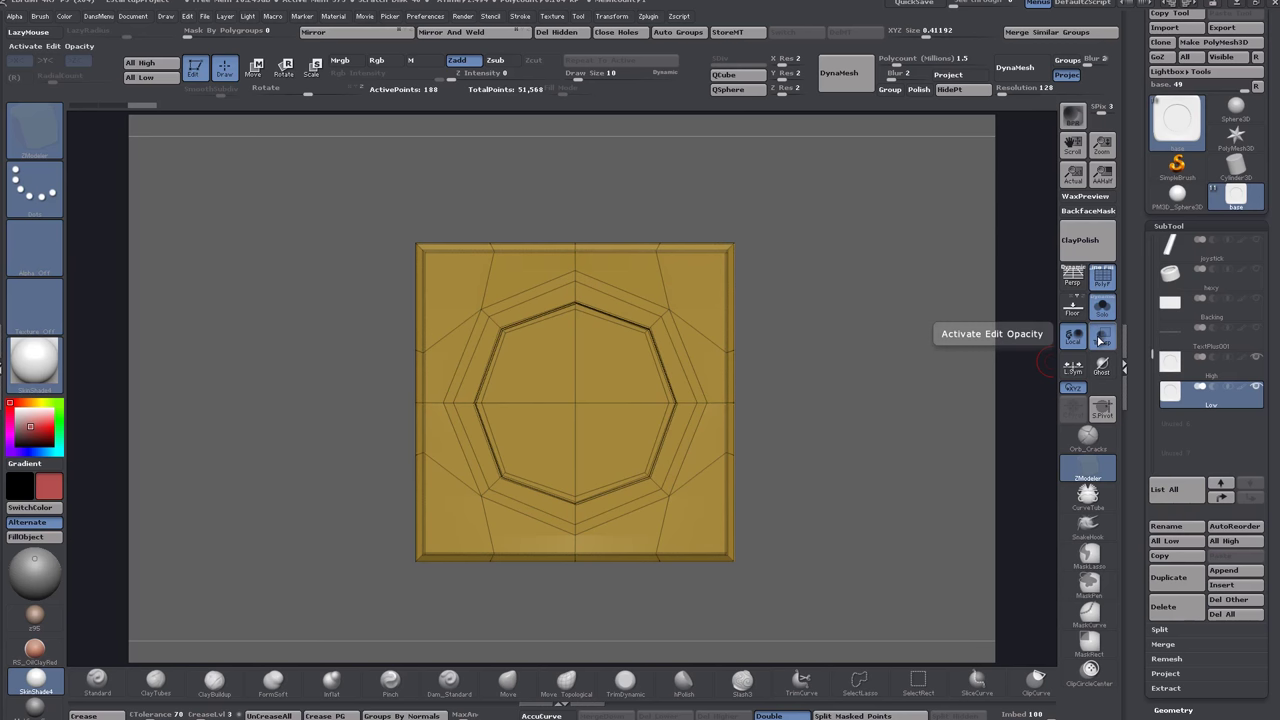
{"action": "left_click", "coordinate": [1195, 374]}
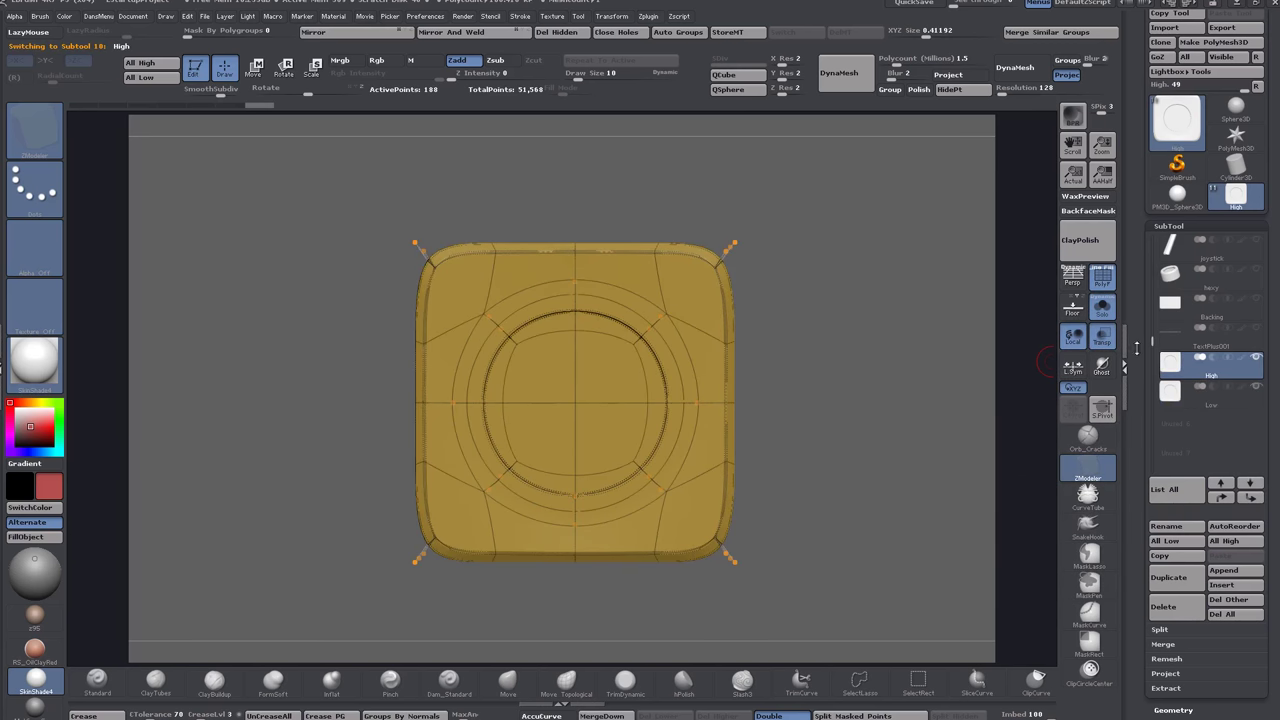
{"action": "left_click", "coordinate": [1178, 394]}
{"action": "left_click", "coordinate": [1175, 368]}
{"action": "left_click", "coordinate": [1101, 307]}
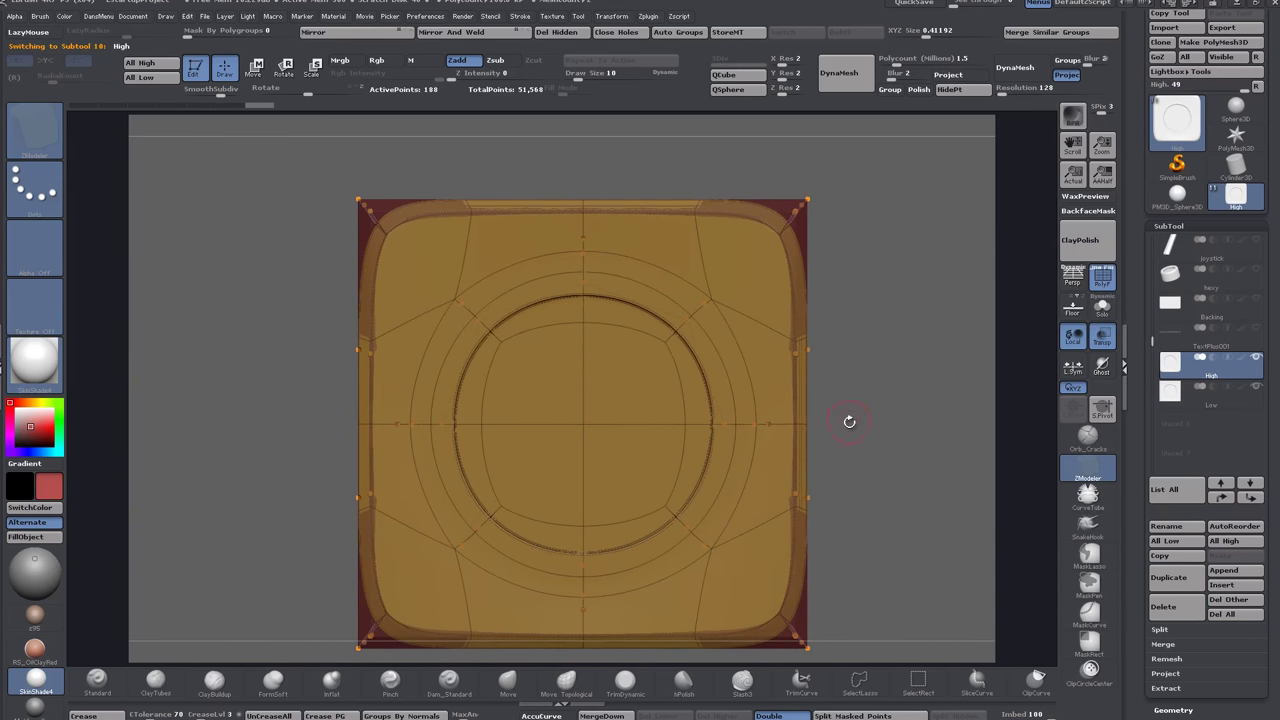
{"action": "left_click_drag", "start_coordinate": [883, 417], "coordinate": [884, 383]}
{"action": "left_click", "coordinate": [1168, 392]}
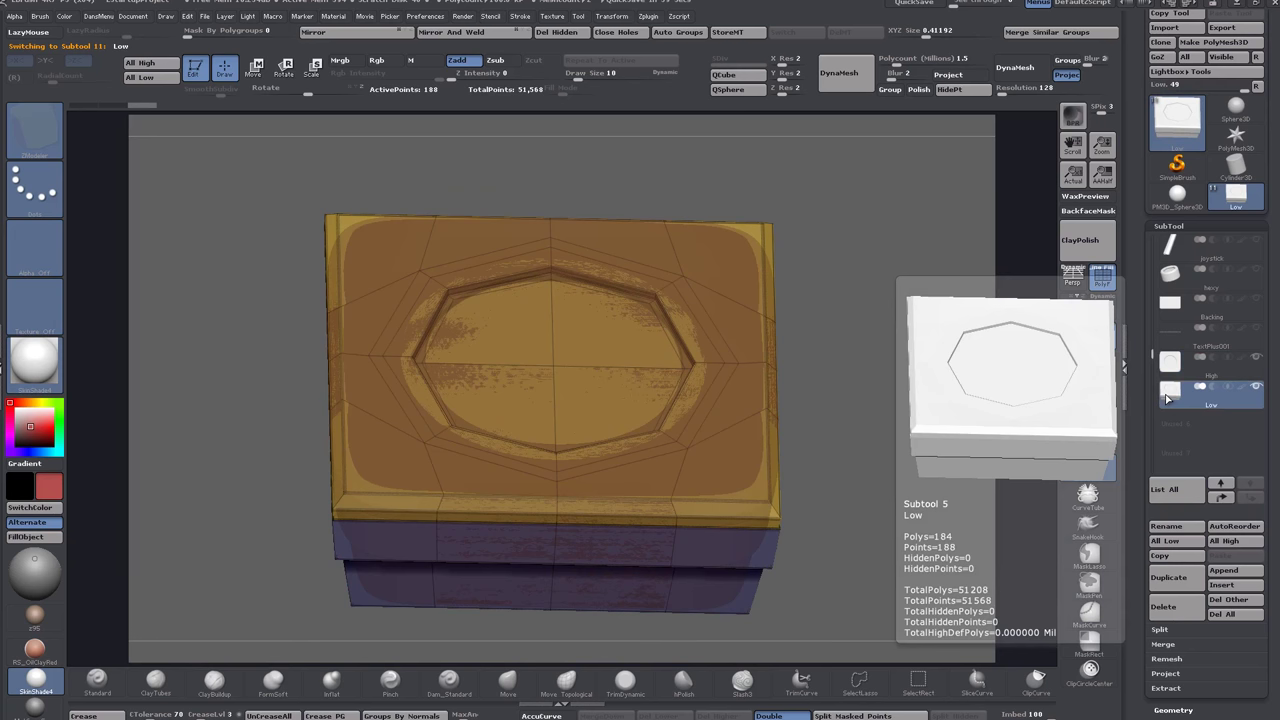
{"action": "left_click_drag", "start_coordinate": [888, 342], "coordinate": [799, 412]}
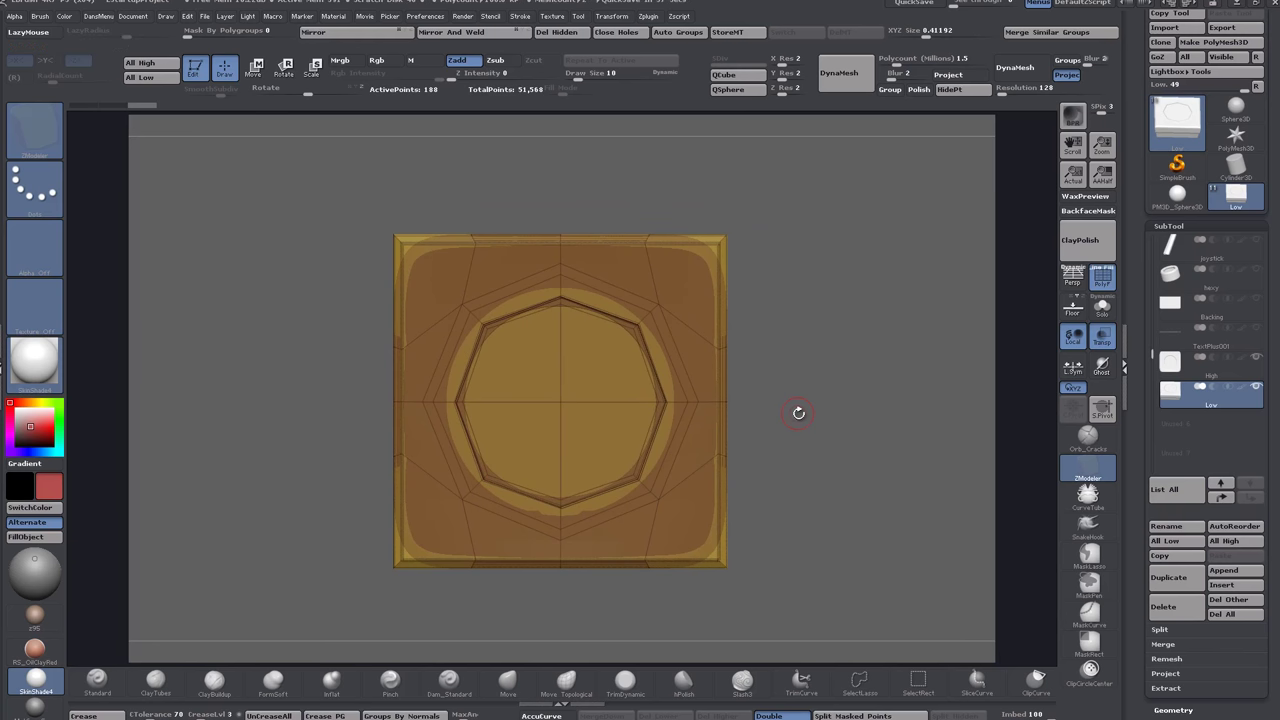
Subdivide the Low subtool once and compare its corner silhouette with High at subdivision level 2.
{"action": "key", "text": "ctrl+d"}
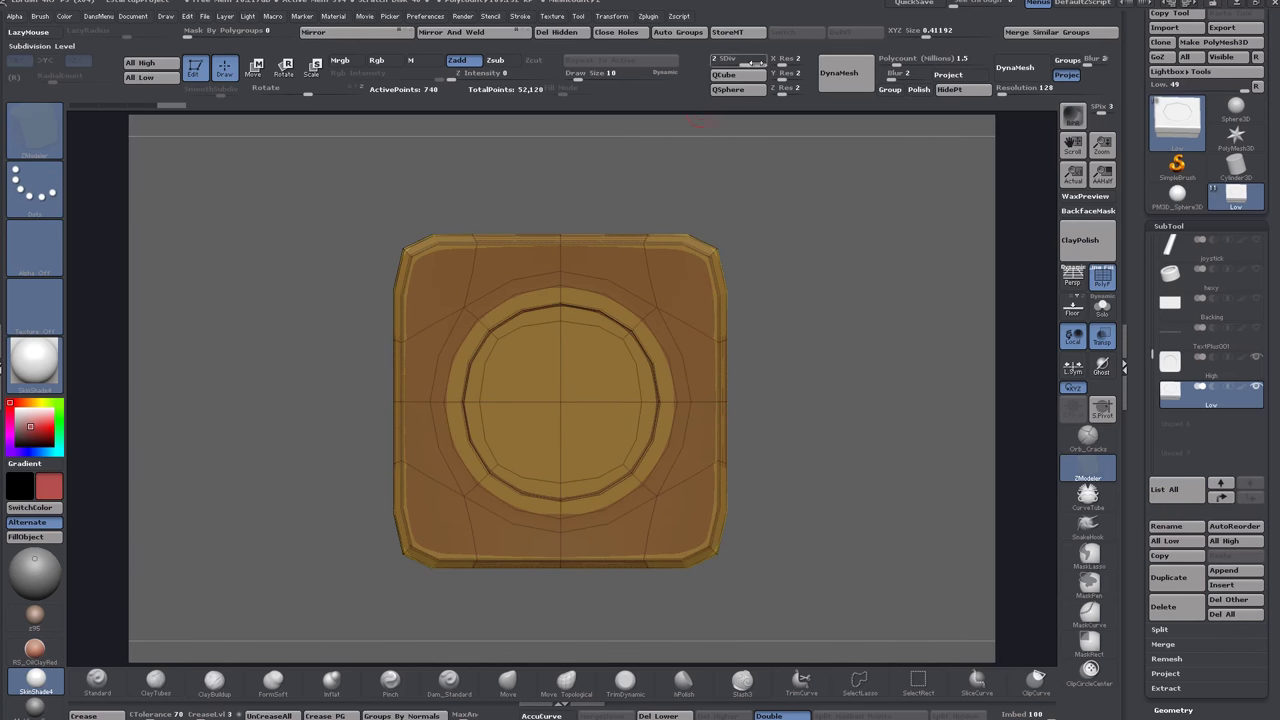
{"action": "left_click", "coordinate": [716, 62]}
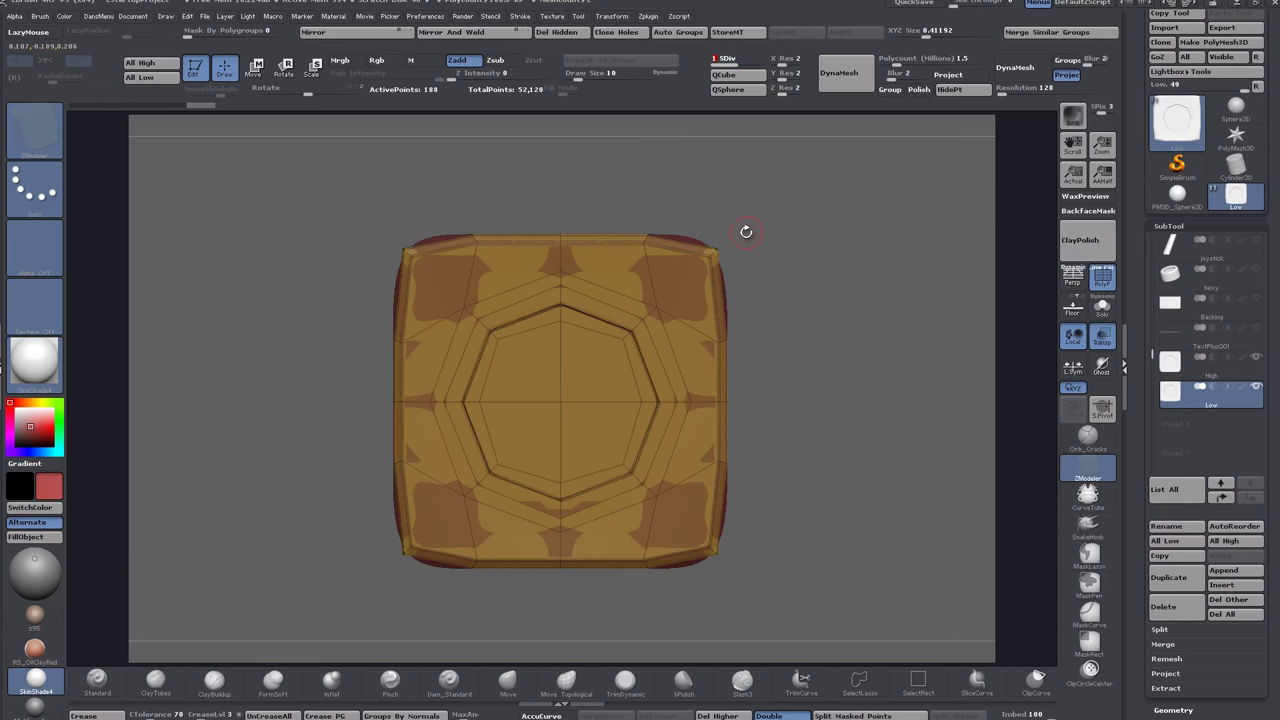
{"action": "left_click_drag", "start_coordinate": [718, 64], "coordinate": [762, 56]}
{"action": "right_click_drag", "start_coordinate": [820, 347], "coordinate": [753, 423], "text": "ctrl"}
{"action": "right_click_drag", "start_coordinate": [690, 298], "coordinate": [645, 205], "text": "ctrl"}
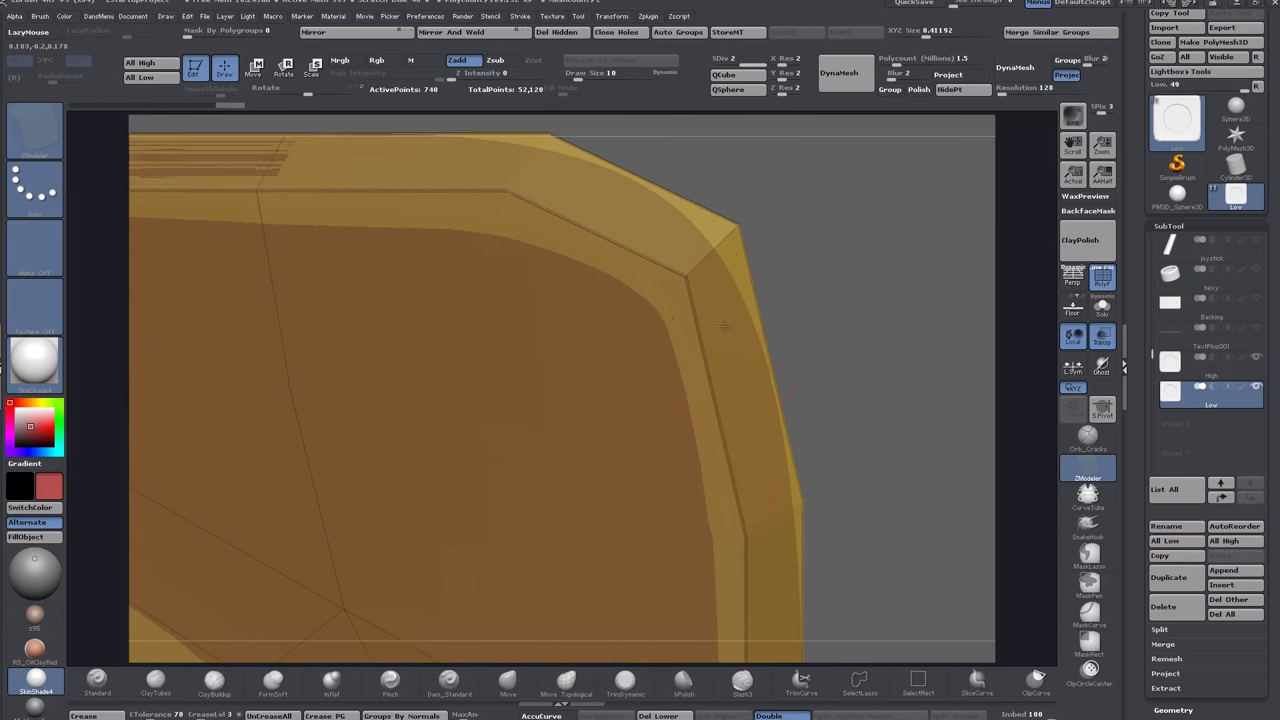
{"action": "right_click_drag", "start_coordinate": [848, 410], "coordinate": [810, 109], "text": "ctrl"}
{"action": "right_click_drag", "start_coordinate": [819, 391], "coordinate": [856, 393], "text": "ctrl"}
{"action": "left_click_drag", "start_coordinate": [856, 393], "coordinate": [806, 374]}
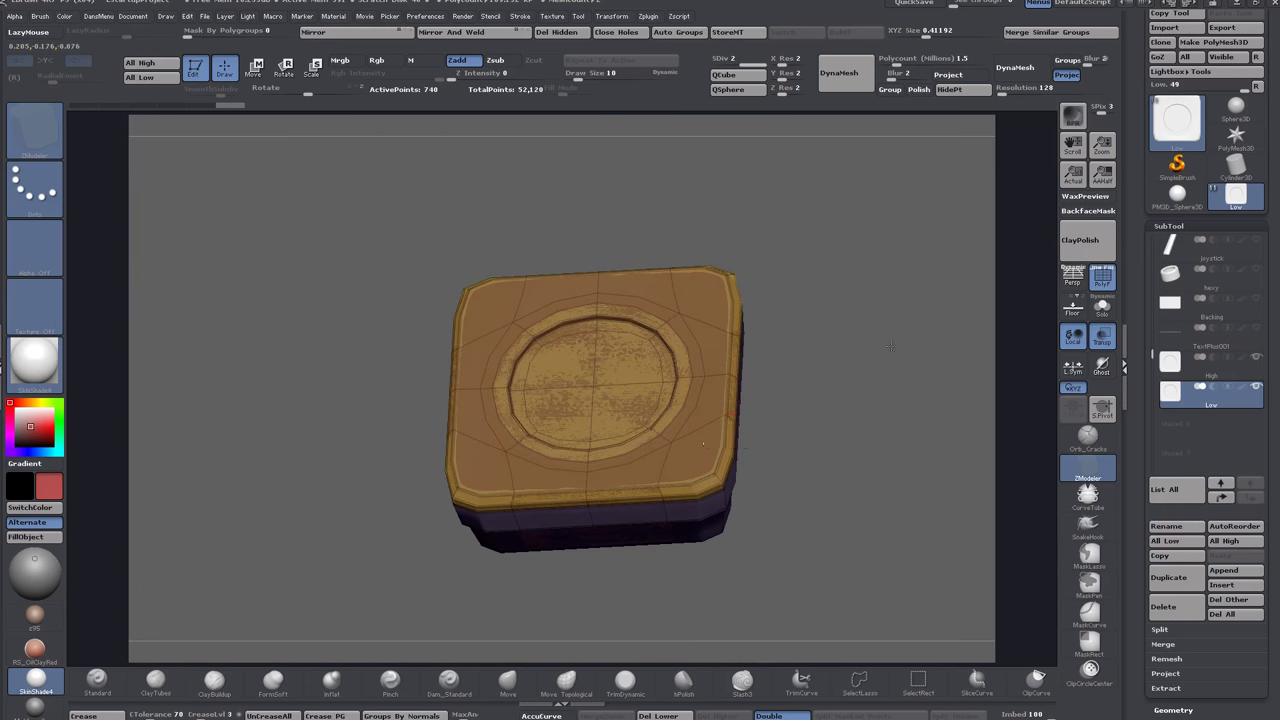
Subdivide Low once more in the straight top view and delete its lower subdivision levels.
{"action": "left_click_drag", "start_coordinate": [890, 346], "coordinate": [900, 374], "text": "shift"}
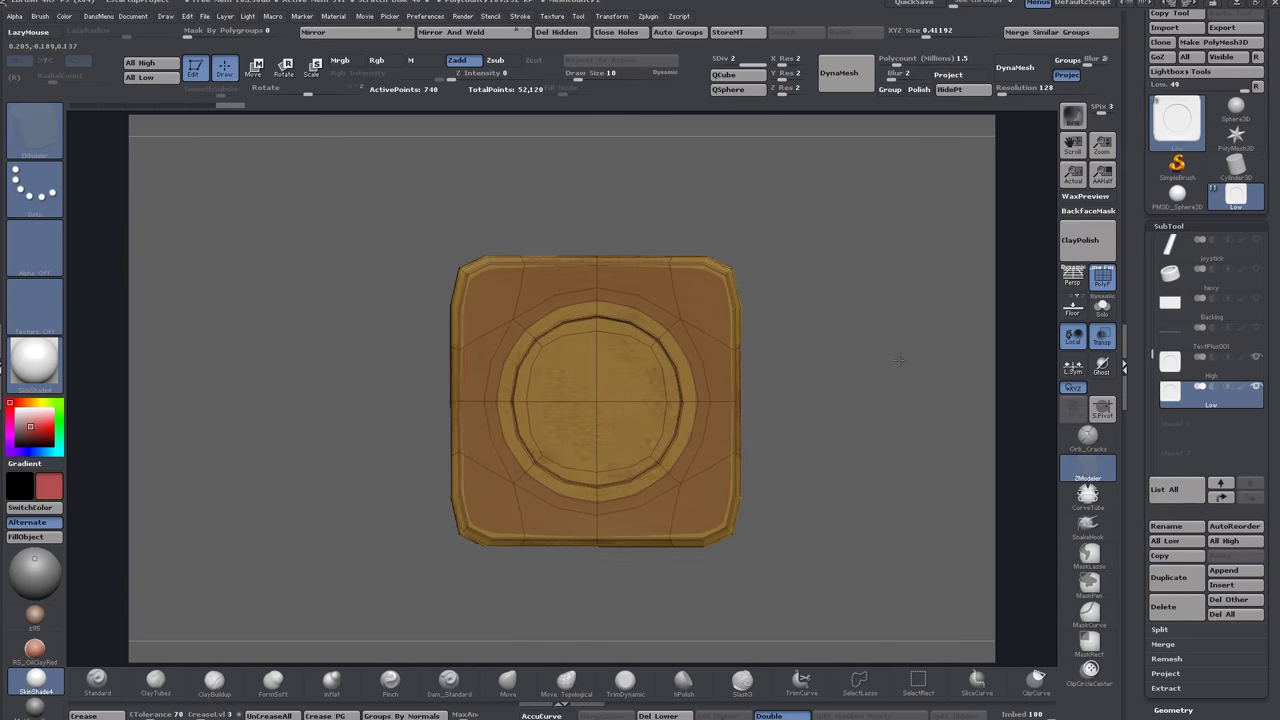
{"action": "key", "text": "ctrl"}
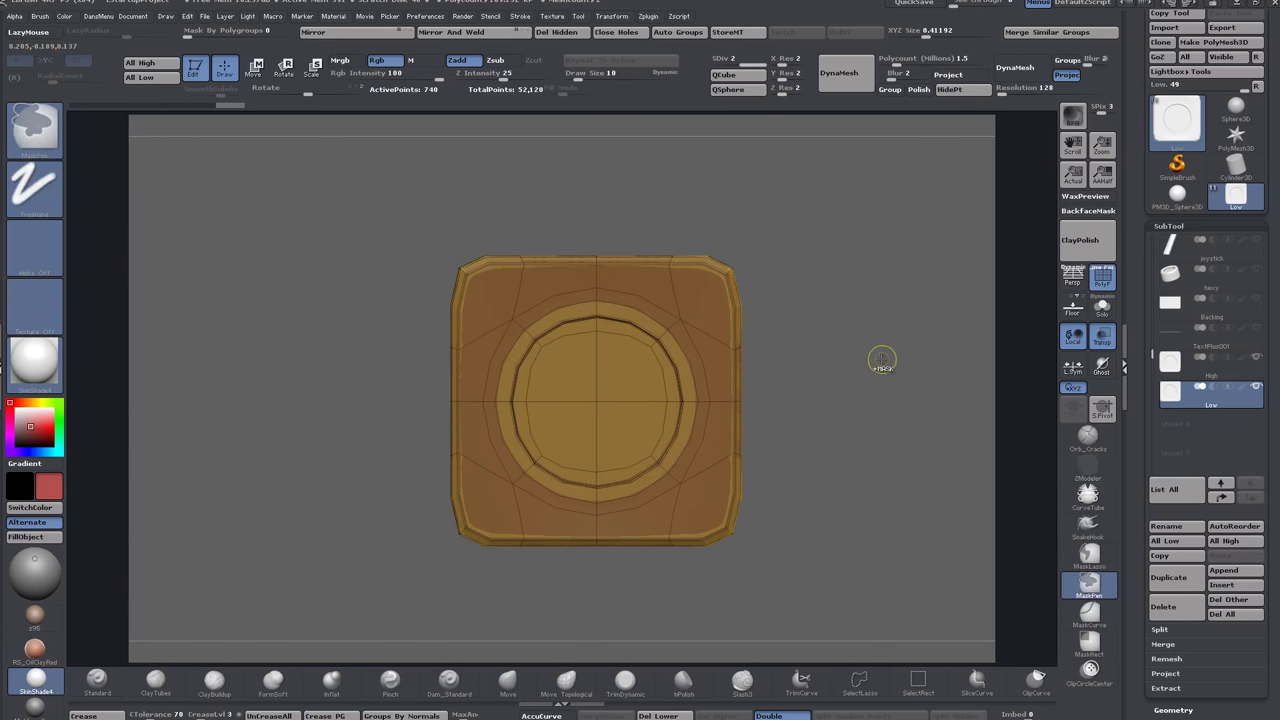
{"action": "key", "text": "ctrl+d"}
{"action": "left_click_drag", "start_coordinate": [775, 277], "coordinate": [845, 379], "text": "alt"}
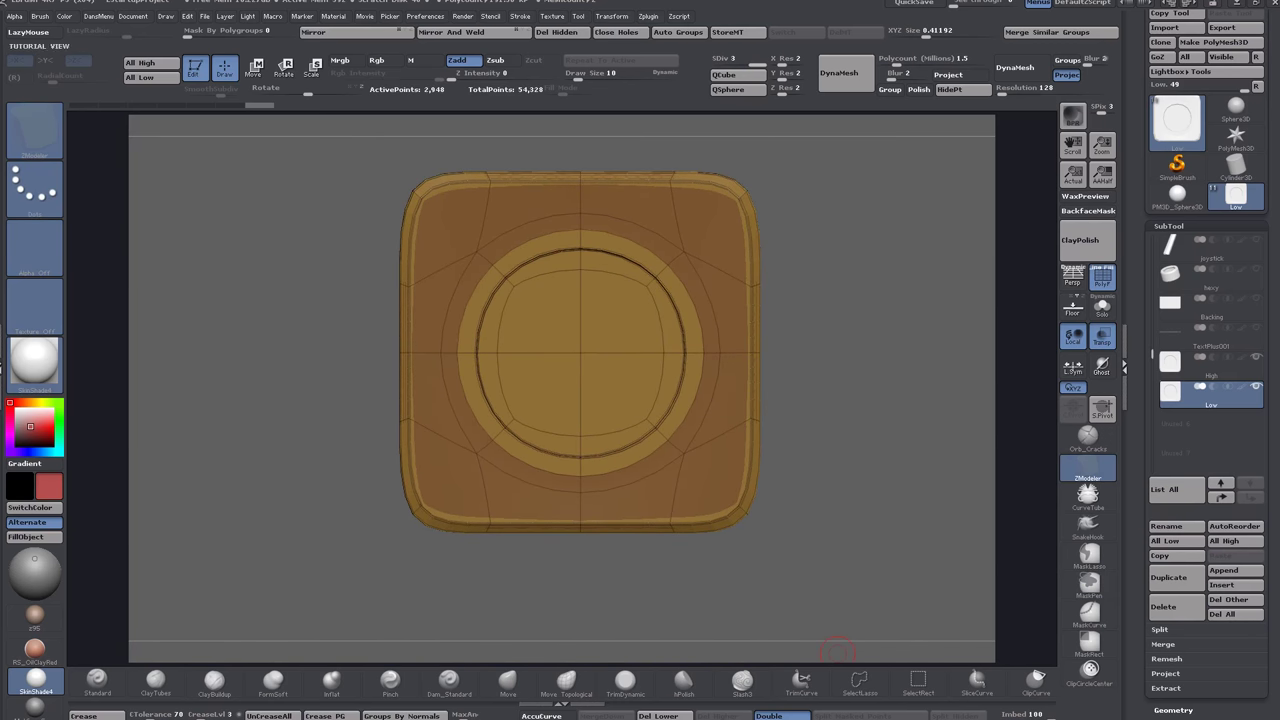
{"action": "left_click", "coordinate": [659, 716]}
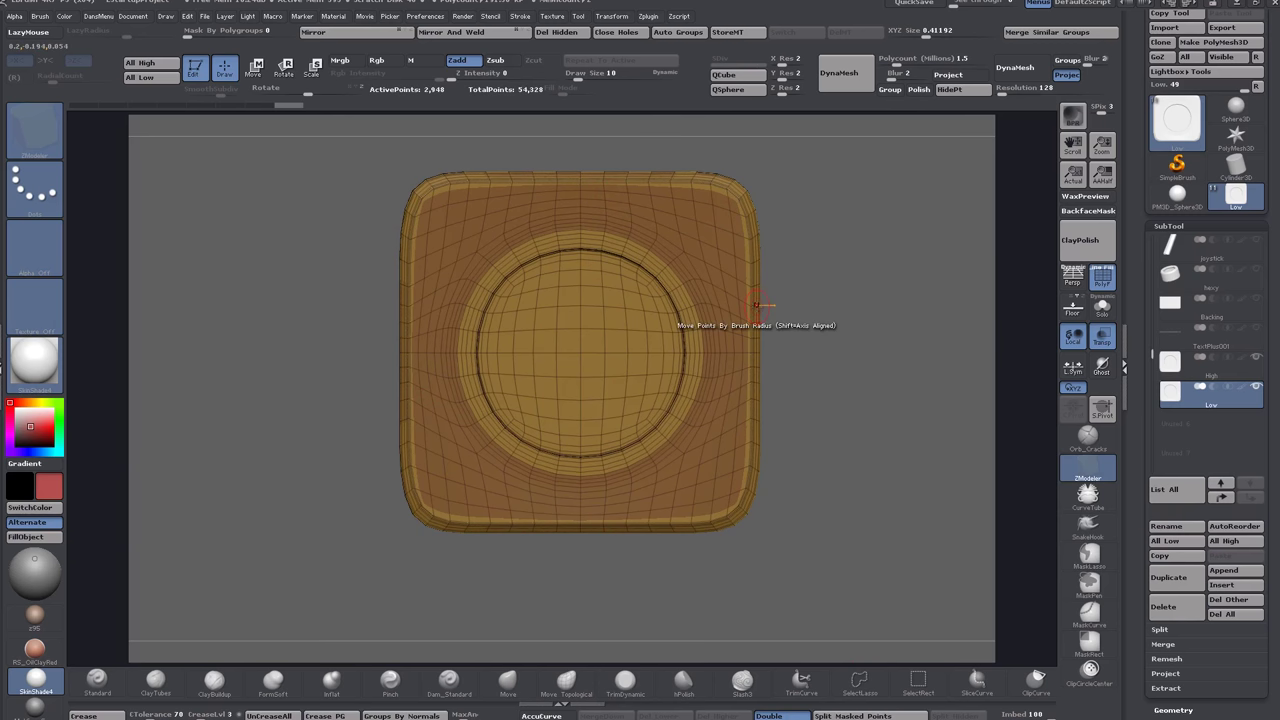
Isolate Low with Solo and examine its dense edge flow from the side, the top and an angled view.
{"action": "left_click", "coordinate": [1104, 310]}
{"action": "left_click_drag", "start_coordinate": [815, 496], "coordinate": [806, 346]}
{"action": "left_click_drag", "start_coordinate": [823, 286], "coordinate": [828, 398], "text": "alt"}
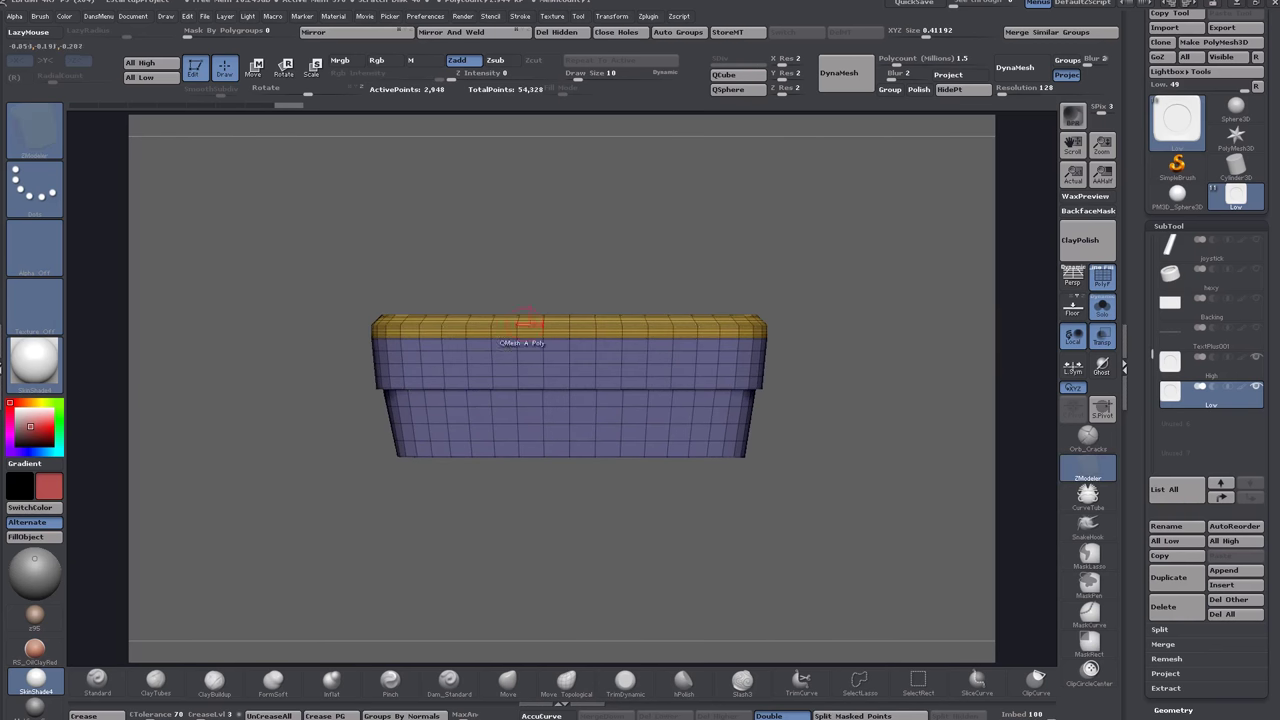
{"action": "left_click_drag", "start_coordinate": [929, 249], "coordinate": [847, 433]}
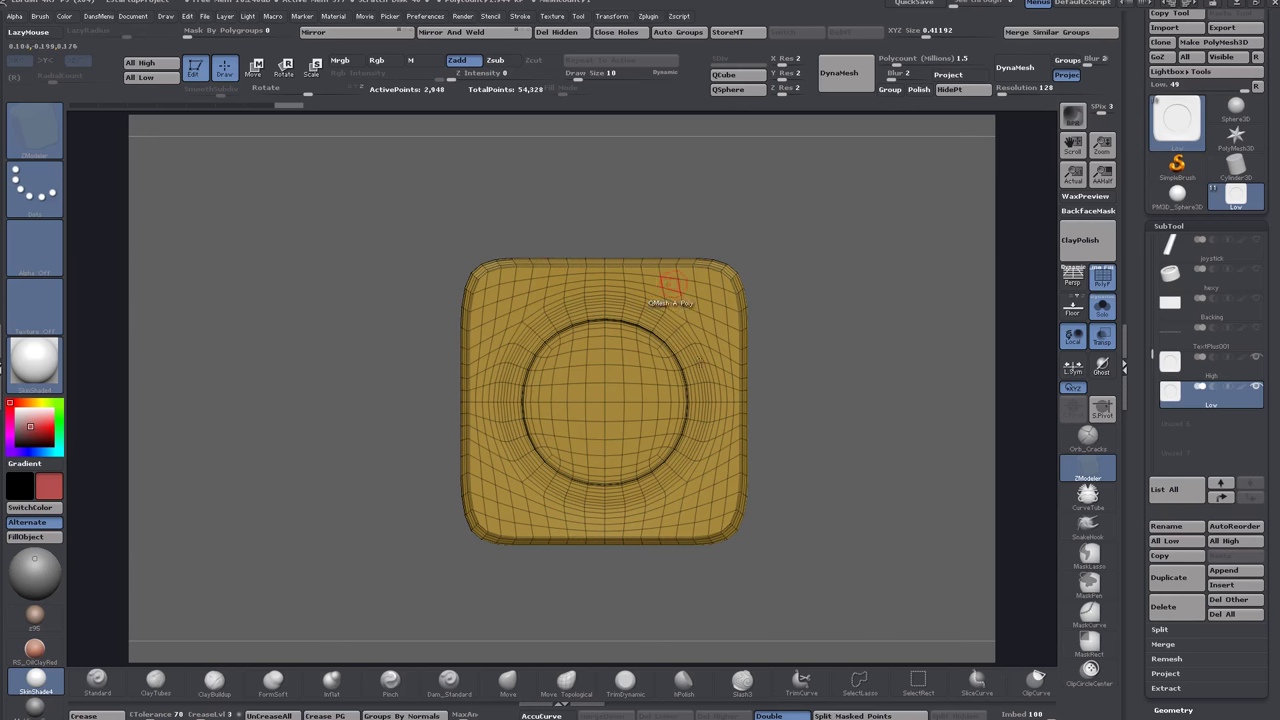
{"action": "left_click_drag", "start_coordinate": [850, 440], "coordinate": [846, 283]}
{"action": "mouse_move", "coordinate": [684, 310]}
{"action": "right_mouse_down"}
{"action": "mouse_move", "coordinate": [684, 346]}
{"action": "mouse_move", "coordinate": [690, 306]}
{"action": "right_mouse_up"}
{"action": "left_click_drag", "start_coordinate": [796, 364], "coordinate": [846, 403]}
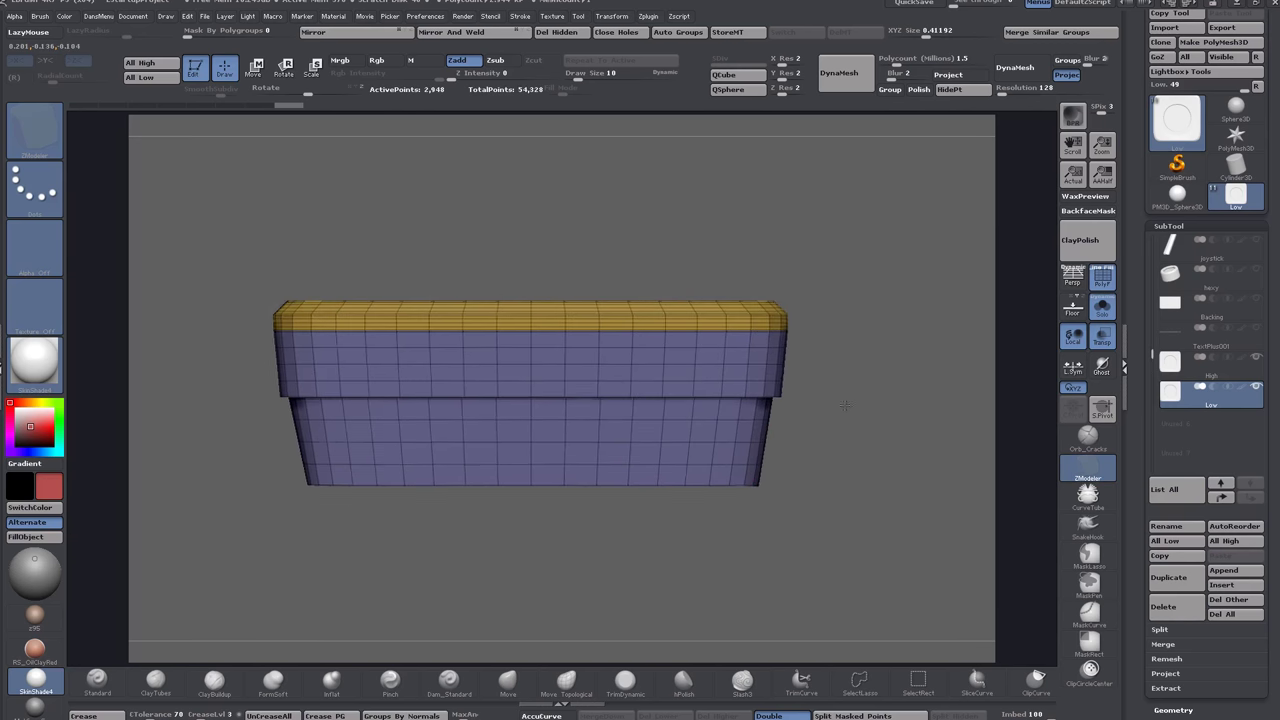
{"action": "left_click_drag", "start_coordinate": [778, 463], "coordinate": [851, 469], "text": "alt"}
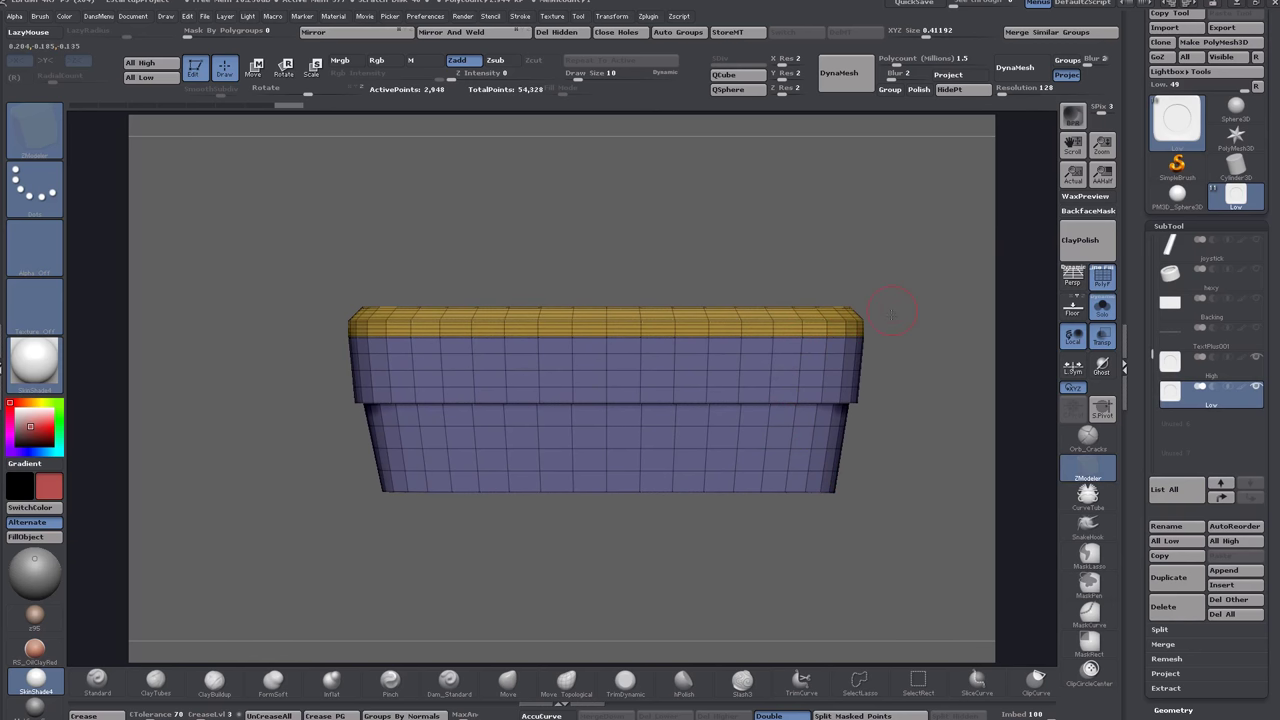
{"action": "left_click_drag", "start_coordinate": [891, 313], "coordinate": [835, 230]}
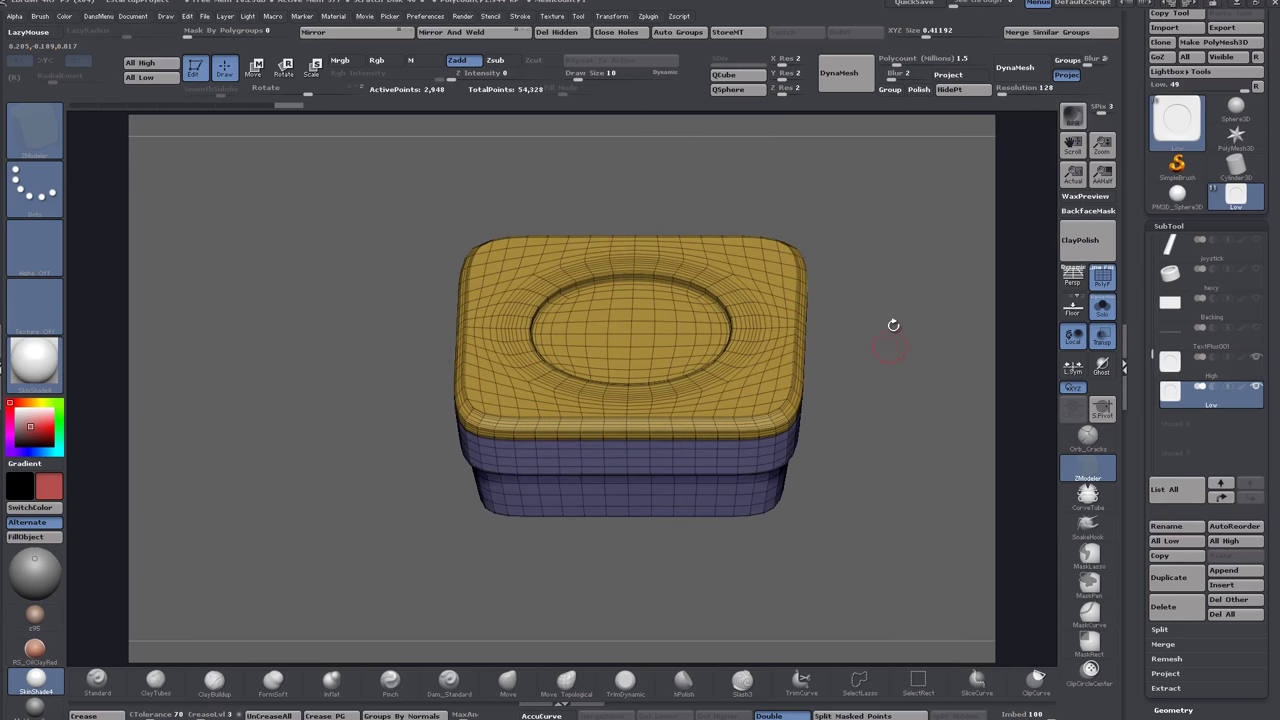
{"action": "left_click_drag", "start_coordinate": [884, 402], "coordinate": [810, 357], "text": "alt"}
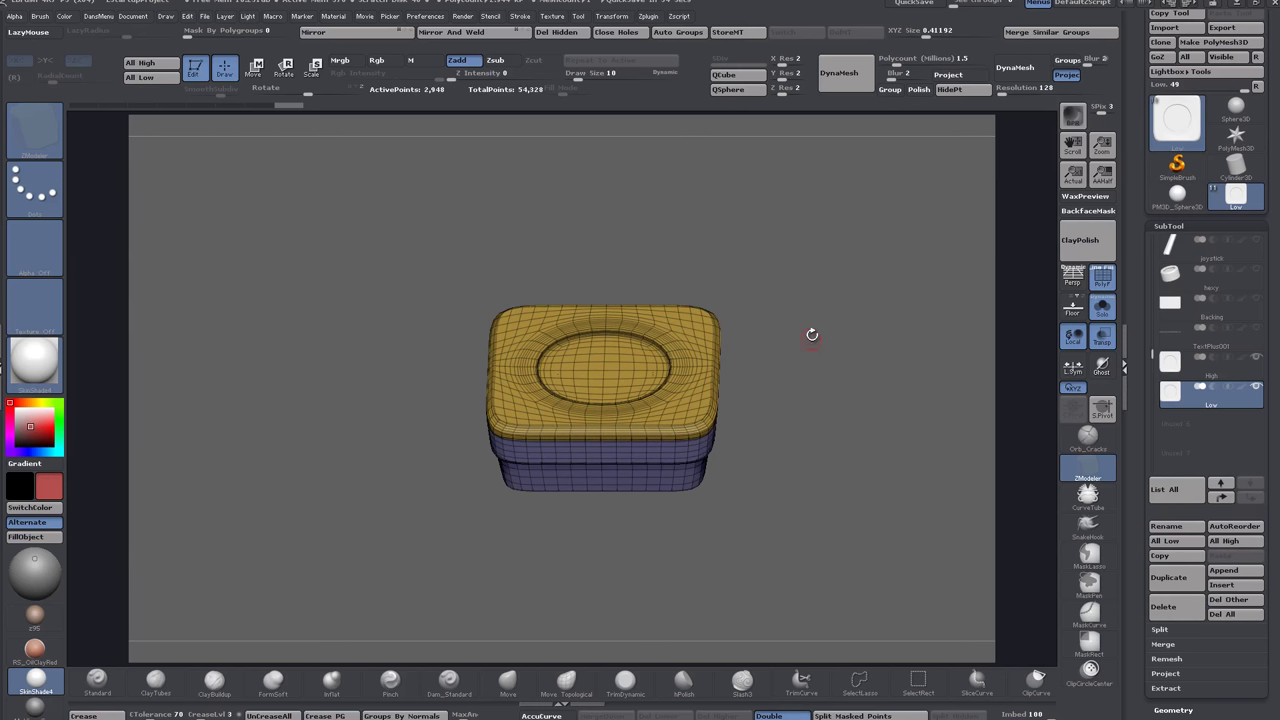
{"action": "left_click_drag", "start_coordinate": [812, 335], "coordinate": [771, 332]}
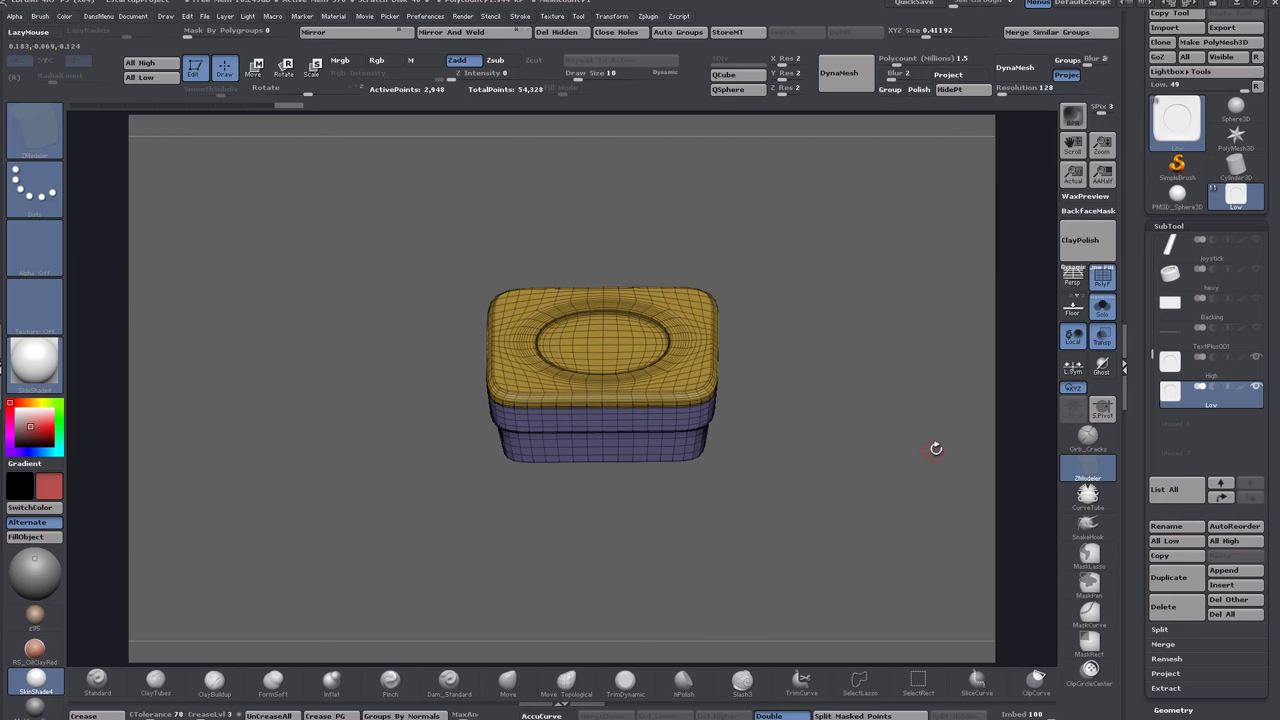
Open the EdgeLoop options in Low's Geometry settings.
{"action": "left_click_drag", "start_coordinate": [1142, 496], "coordinate": [1143, 372]}
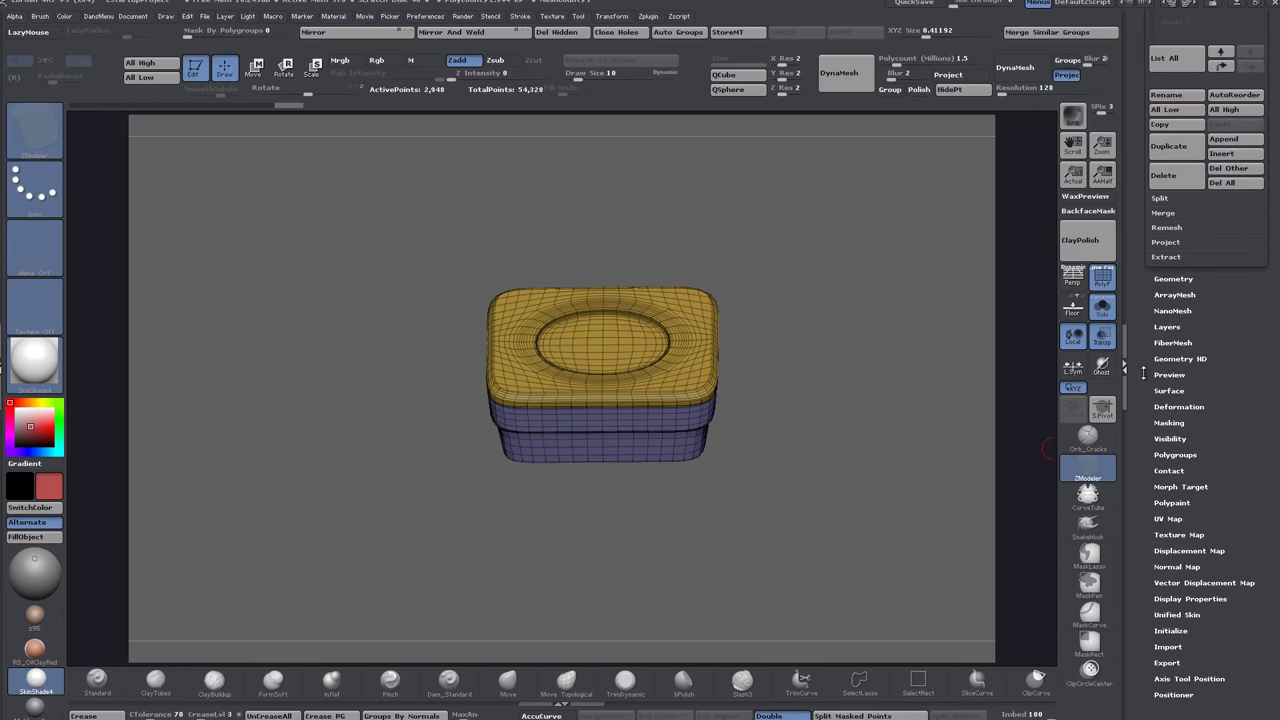
{"action": "left_click", "coordinate": [1167, 278]}
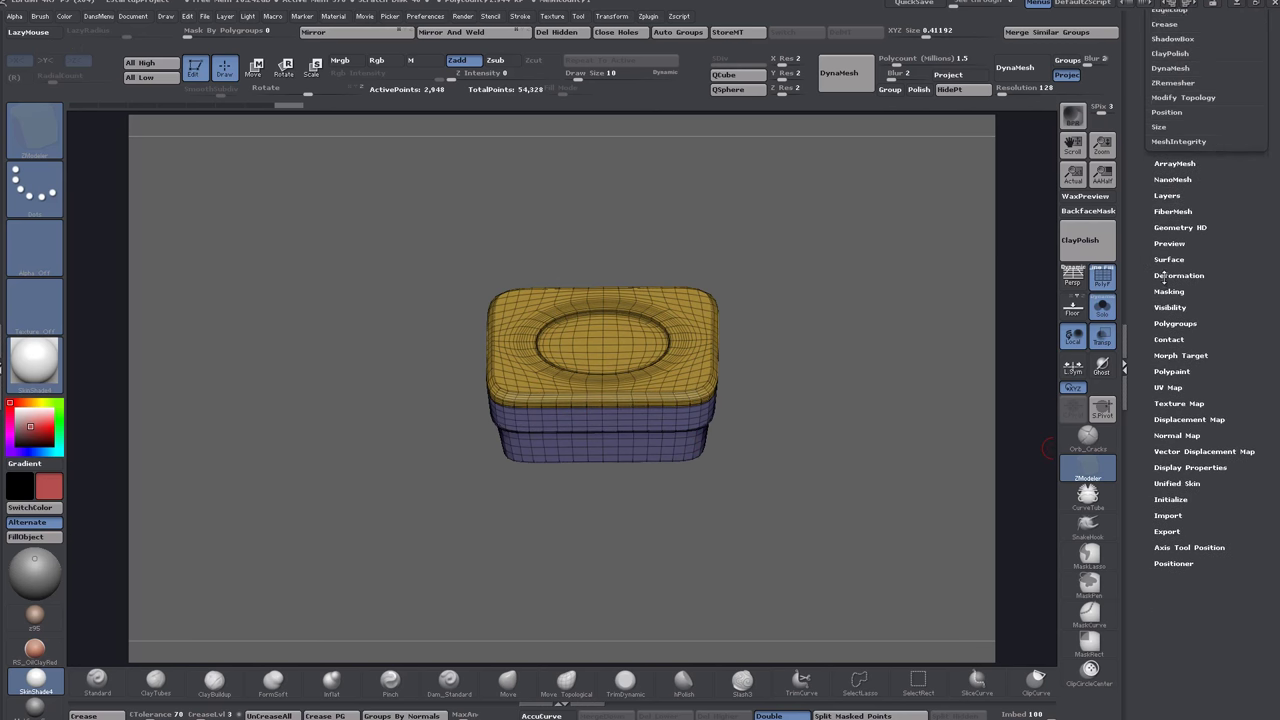
{"action": "left_click_drag", "start_coordinate": [1133, 285], "coordinate": [1139, 338]}
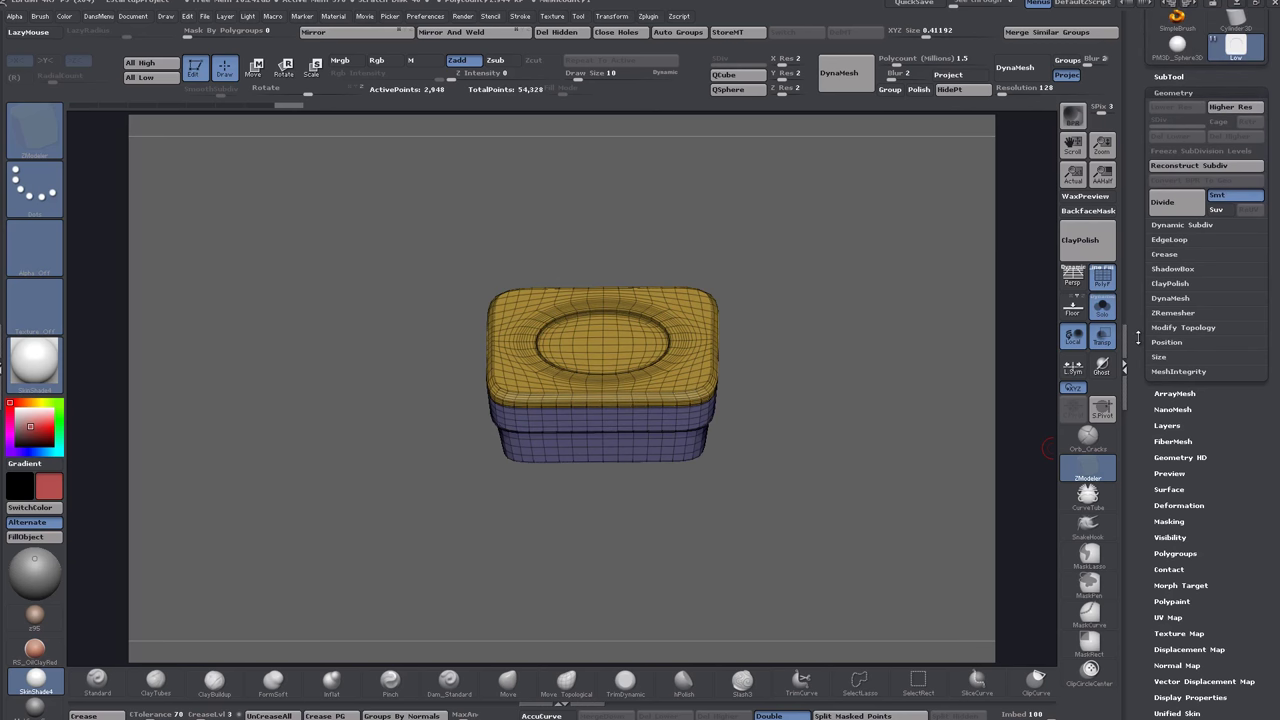
{"action": "left_click_drag", "start_coordinate": [817, 292], "coordinate": [780, 379]}
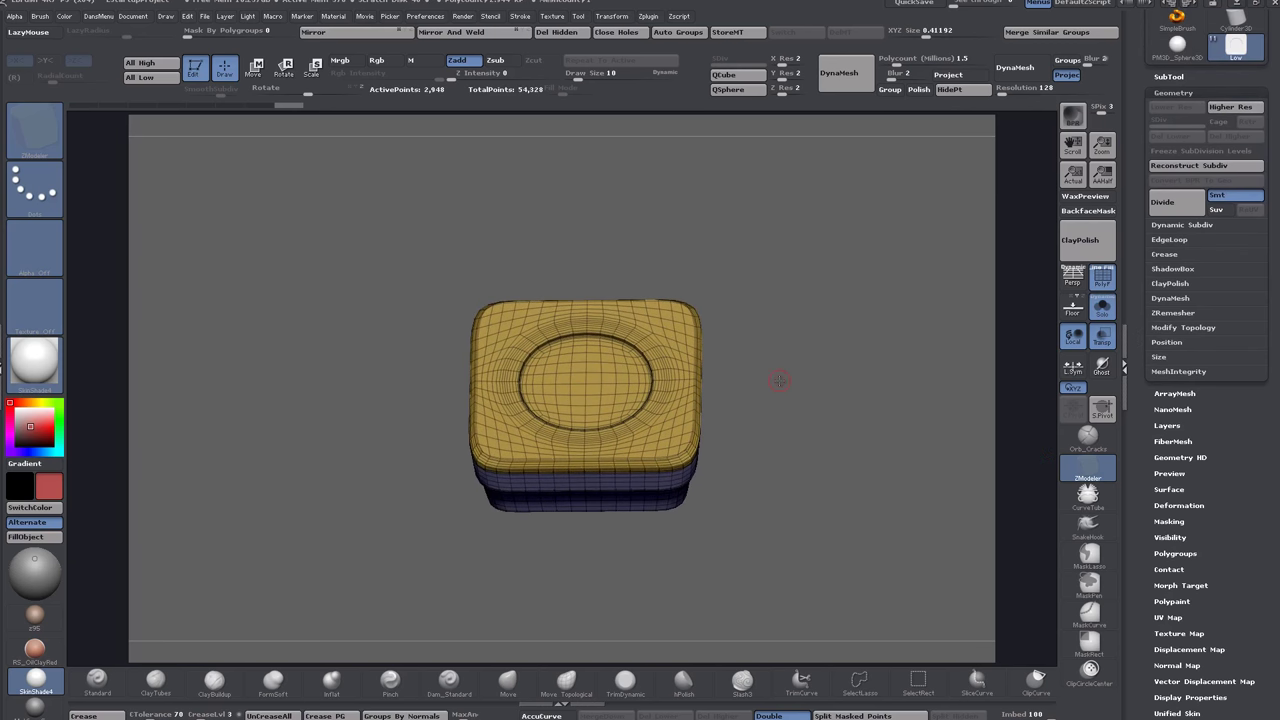
{"action": "left_click", "coordinate": [1170, 240]}
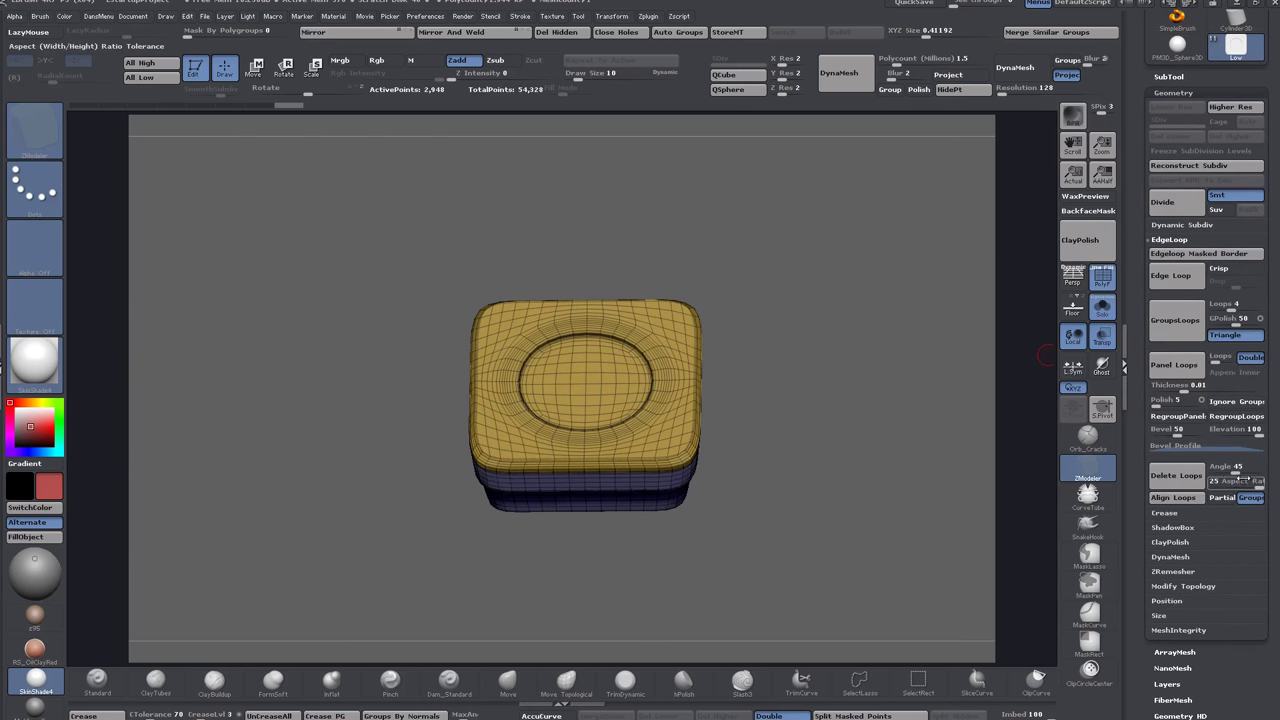
Try deleting Low's nonessential edge loops with an angle tolerance of 45, and undo the deletion.
{"action": "left_click_drag", "start_coordinate": [824, 479], "coordinate": [887, 449]}
{"action": "left_click_drag", "start_coordinate": [887, 449], "coordinate": [886, 410]}
{"action": "left_click_drag", "start_coordinate": [886, 346], "coordinate": [899, 419]}
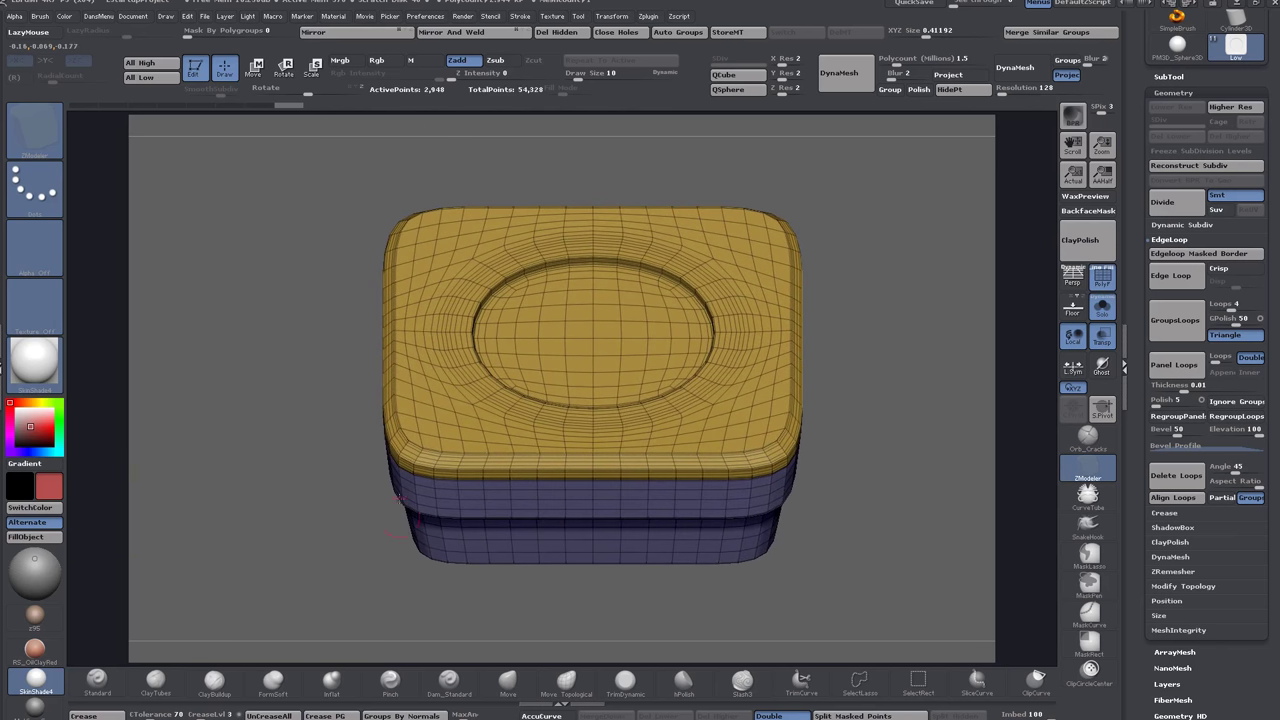
{"action": "left_click_drag", "start_coordinate": [868, 467], "coordinate": [862, 437]}
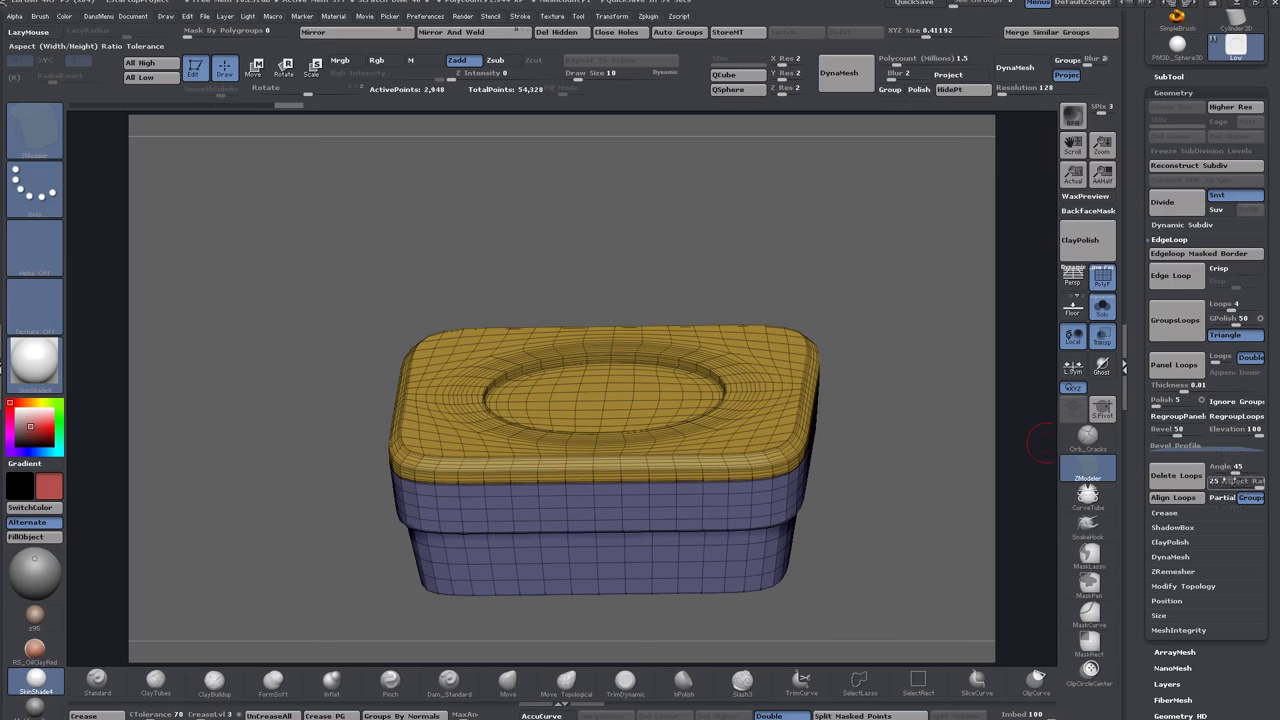
{"action": "left_click", "coordinate": [1185, 480]}
{"action": "left_click_drag", "start_coordinate": [915, 436], "coordinate": [1040, 412]}
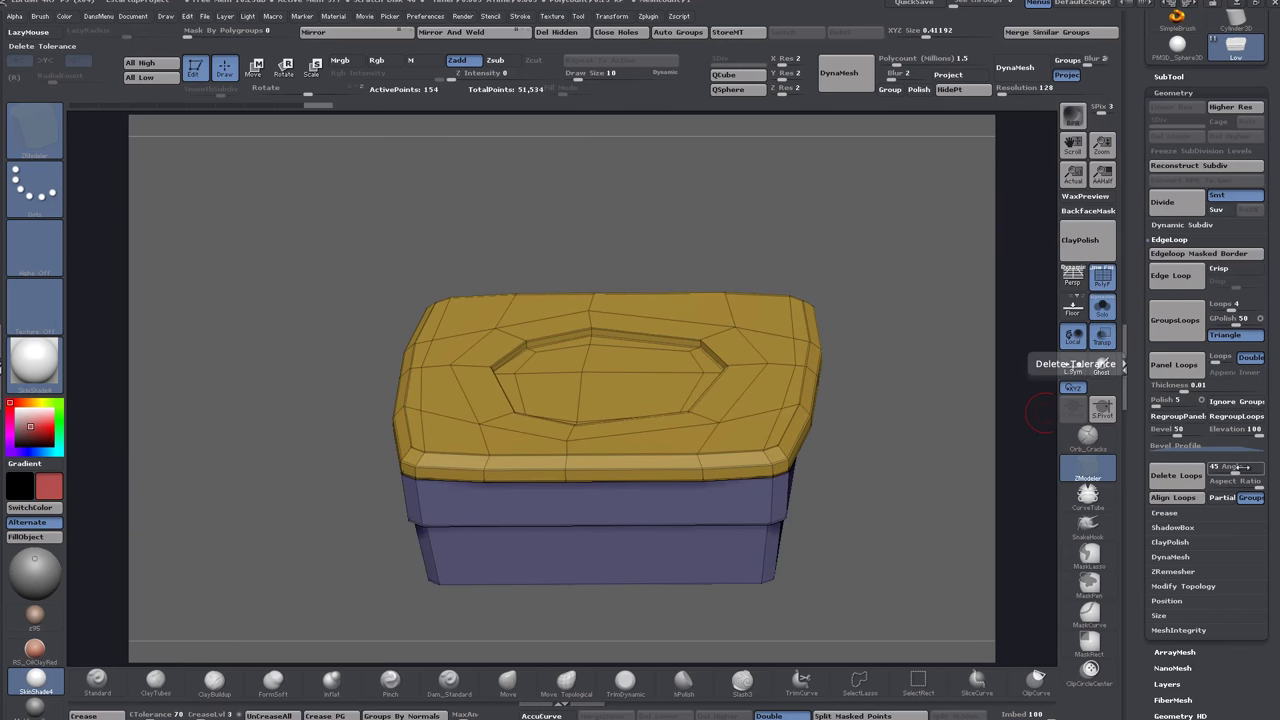
{"action": "left_click_drag", "start_coordinate": [843, 591], "coordinate": [881, 512]}
{"action": "key", "text": "ctrl"}
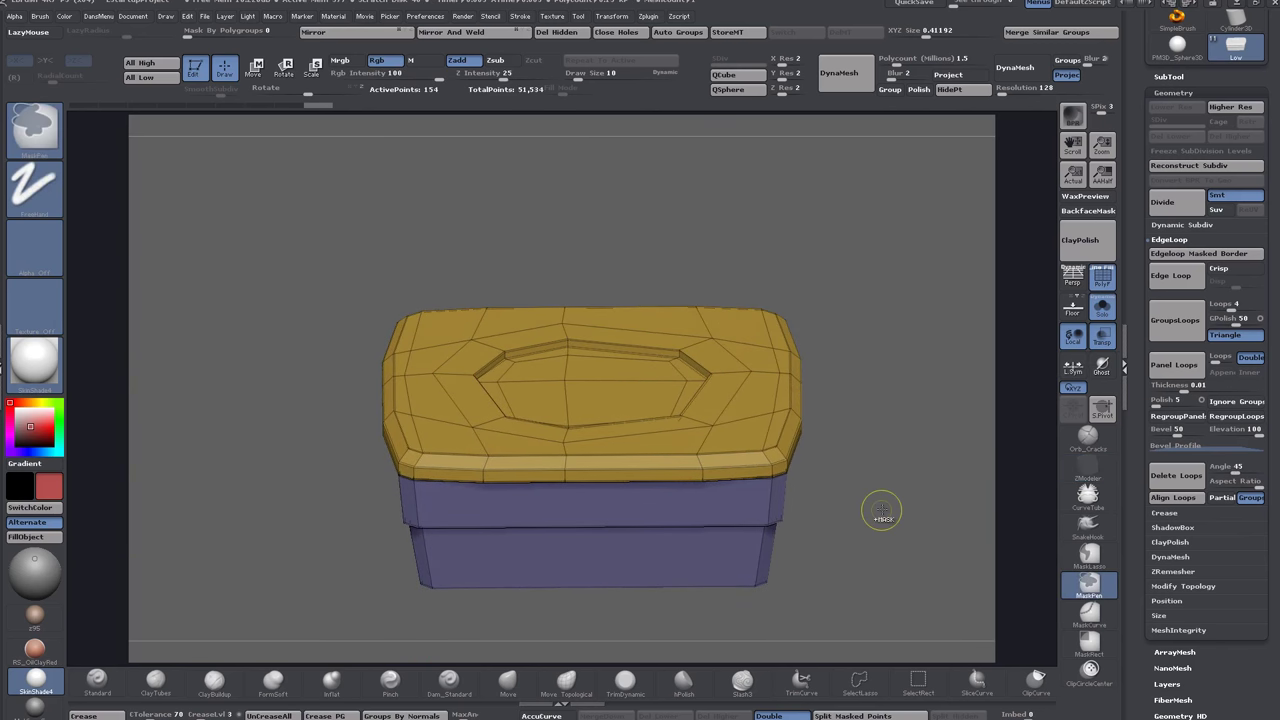
{"action": "key", "text": "ctrl+d"}
{"action": "key", "text": "ctrl+d"}
Set the Delete Loops angle tolerance to about 21.34, test the loop deletion on Low, and undo it.
{"action": "left_click_drag", "start_coordinate": [1235, 474], "coordinate": [1223, 474]}
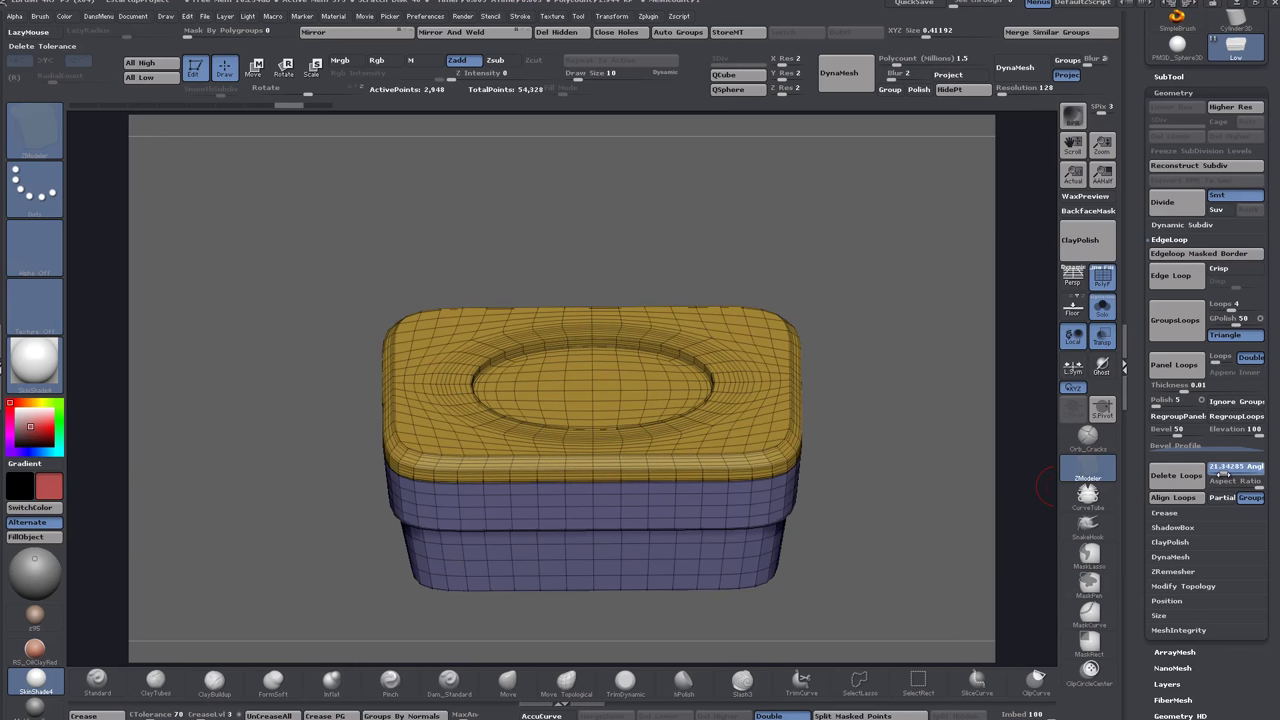
{"action": "left_click", "coordinate": [1167, 477]}
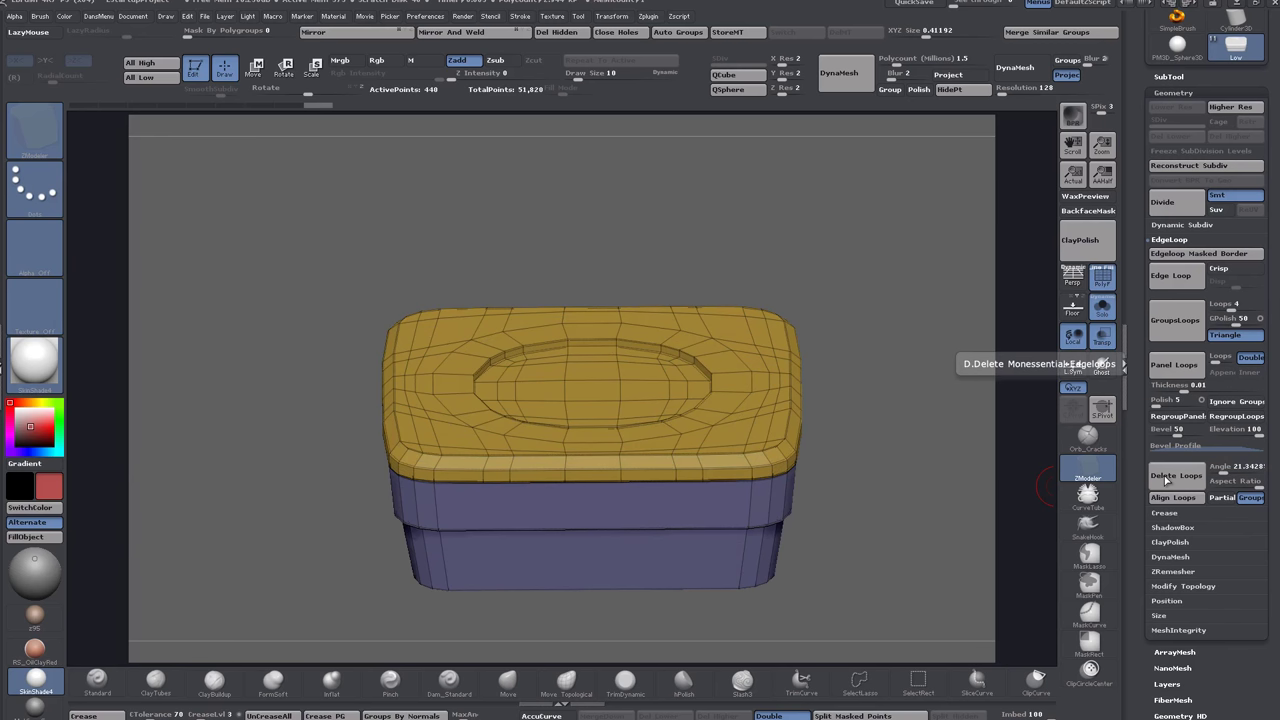
{"action": "left_click_drag", "start_coordinate": [878, 600], "coordinate": [862, 458]}
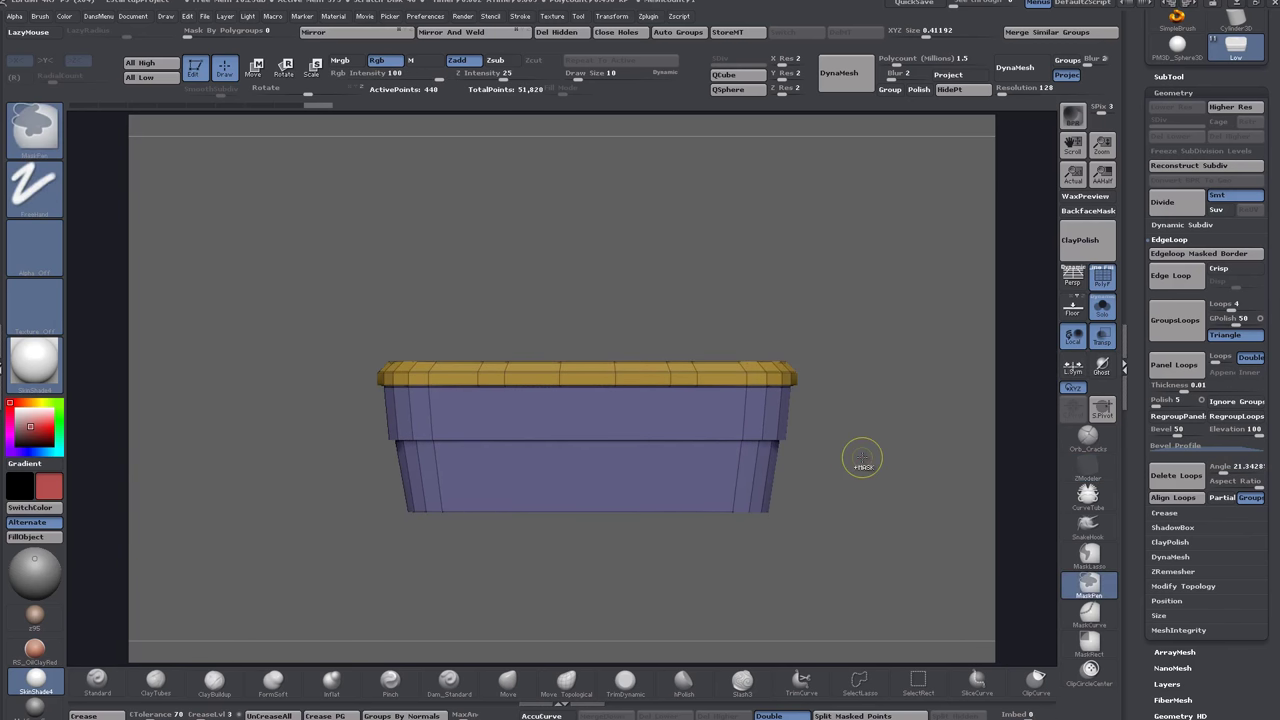
{"action": "key", "text": "ctrl+z"}
Turn off Solo to overlay High in non-ghost transparency and delete Low's nonessential edge loops.
{"action": "left_click", "coordinate": [1101, 312]}
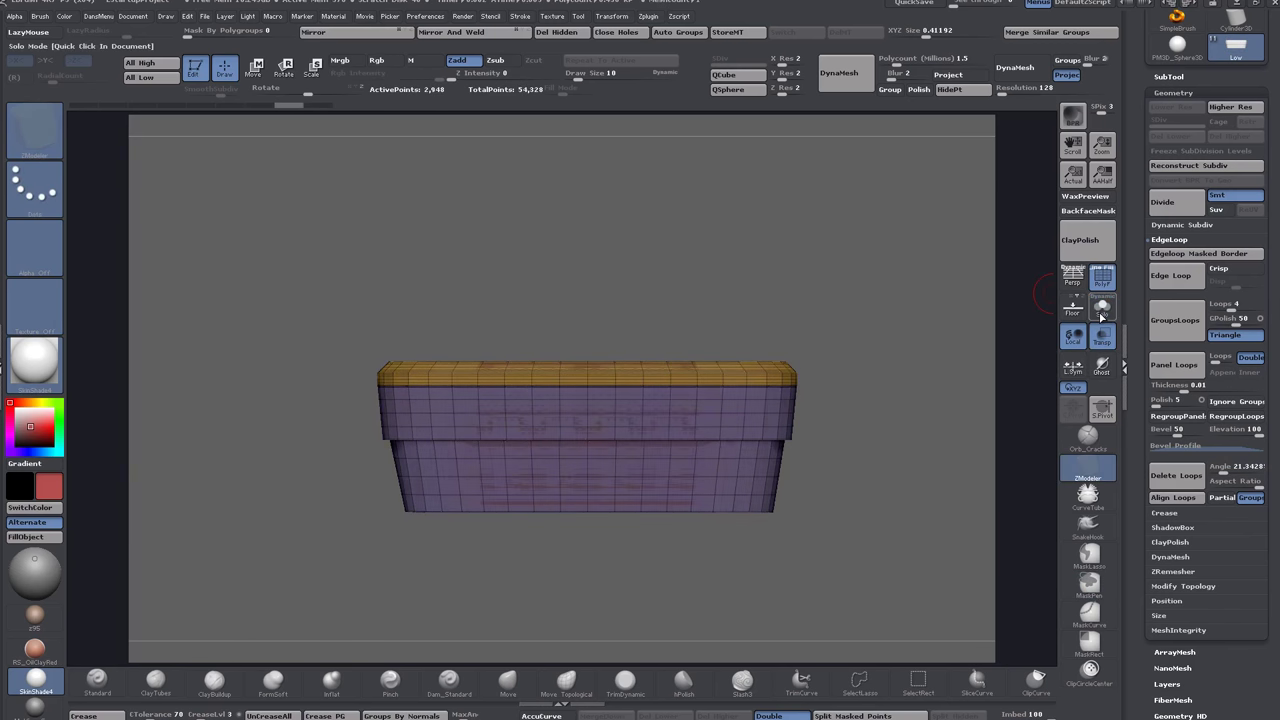
{"action": "left_click_drag", "start_coordinate": [871, 459], "coordinate": [852, 440], "text": "alt"}
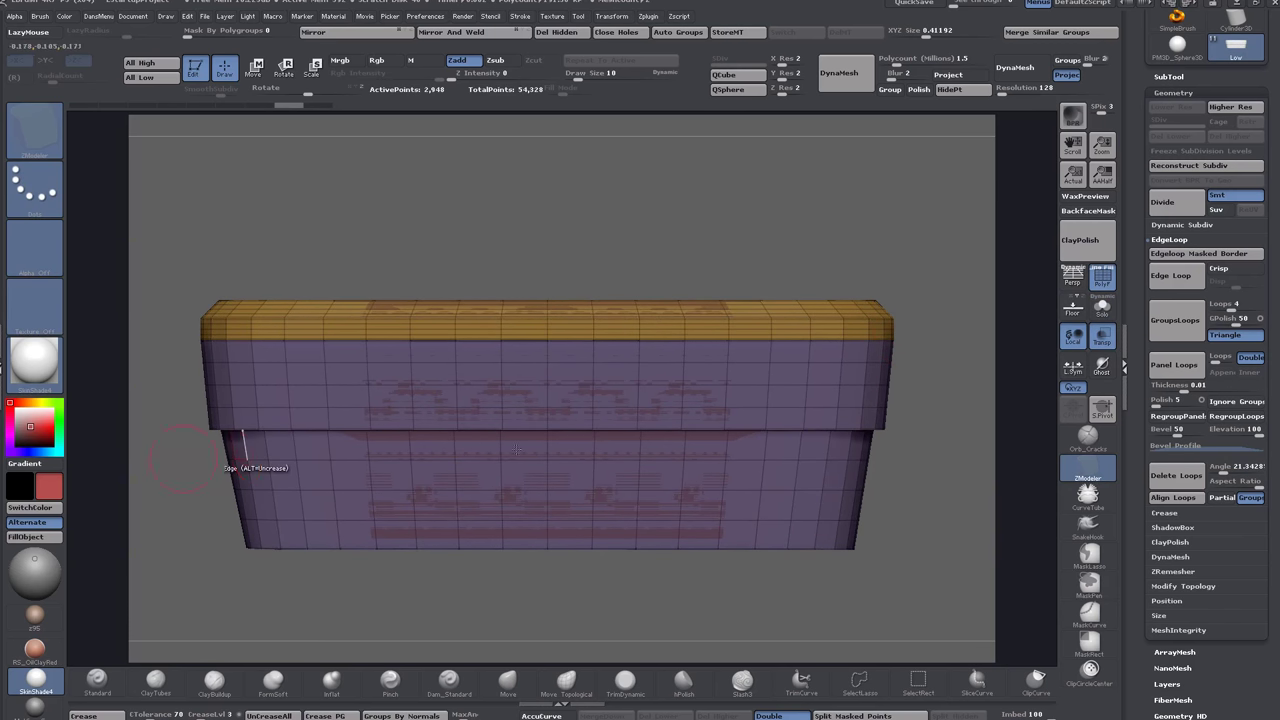
{"action": "left_click", "coordinate": [1102, 368]}
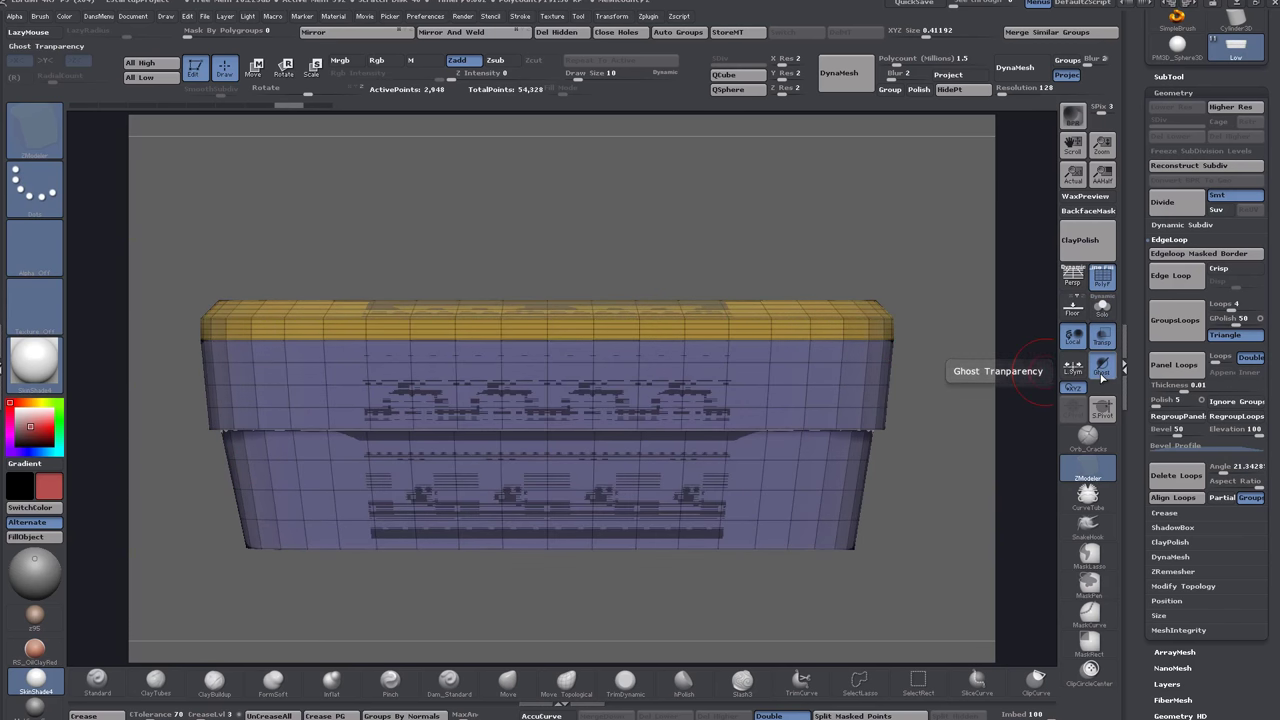
{"action": "left_click", "coordinate": [1102, 368]}
{"action": "left_click_drag", "start_coordinate": [922, 485], "coordinate": [780, 430]}
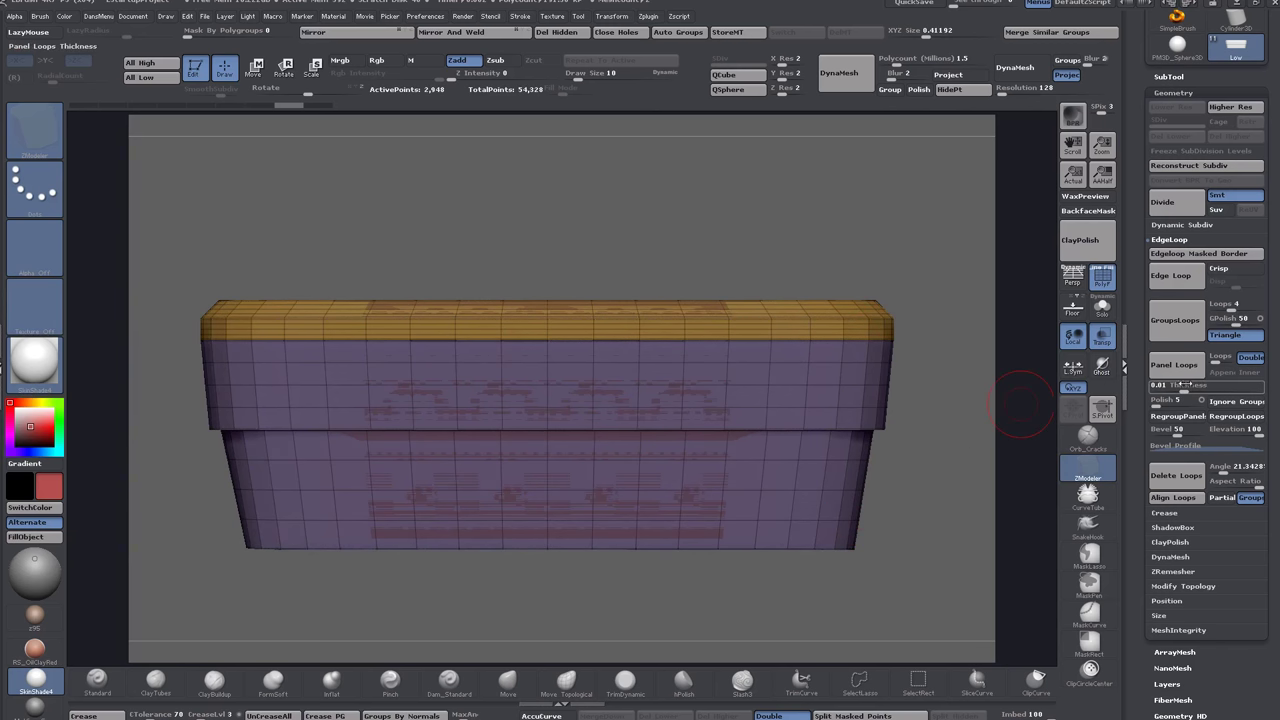
{"action": "left_click", "coordinate": [1176, 477]}
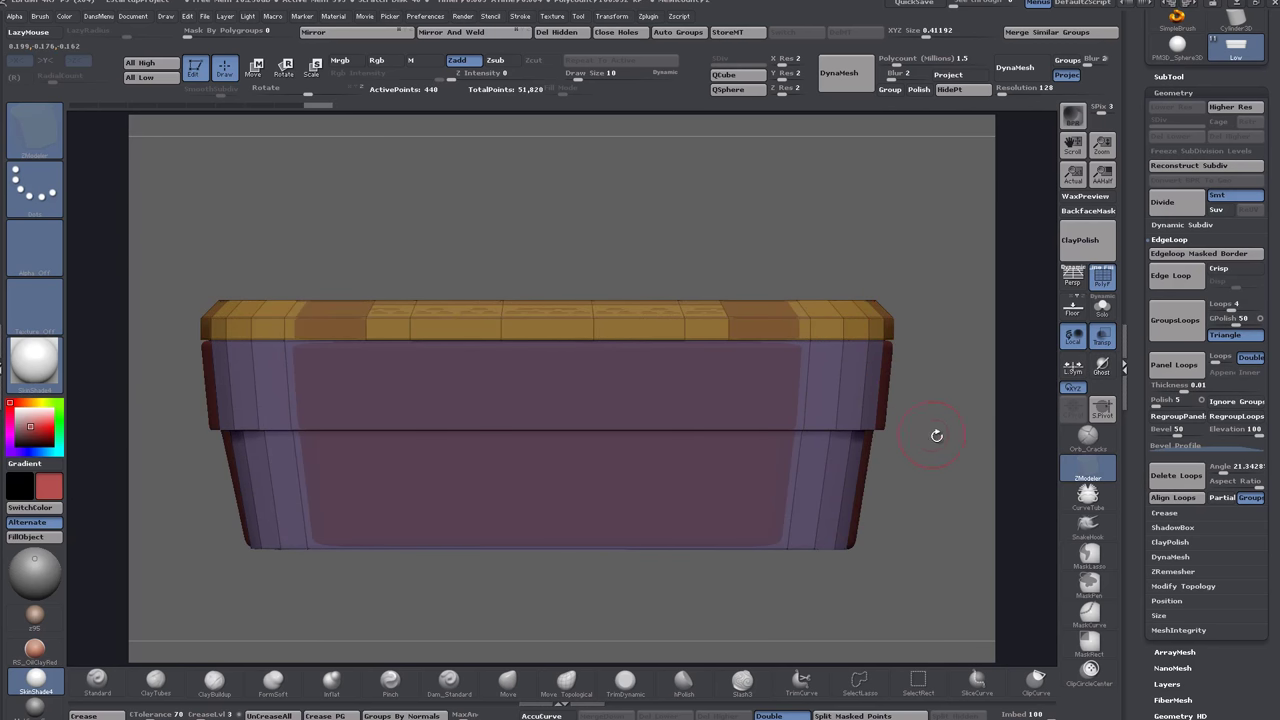
Examine the reduced Low mesh against High's silhouette along the sides, at a rim corner and from underneath.
{"action": "mouse_move", "coordinate": [936, 436]}
{"action": "left_mouse_down"}
{"action": "mouse_move", "coordinate": [892, 434]}
{"action": "mouse_move", "coordinate": [937, 421]}
{"action": "left_mouse_up"}
{"action": "mouse_move", "coordinate": [937, 421]}
{"action": "right_mouse_down", "text": "ctrl"}
{"action": "mouse_move", "coordinate": [952, 580]}
{"action": "mouse_move", "coordinate": [963, 380]}
{"action": "right_mouse_up", "text": "ctrl"}
{"action": "right_click_drag", "start_coordinate": [427, 407], "coordinate": [745, 407], "text": "alt"}
{"action": "right_click_drag", "start_coordinate": [482, 406], "coordinate": [965, 371], "text": "alt"}
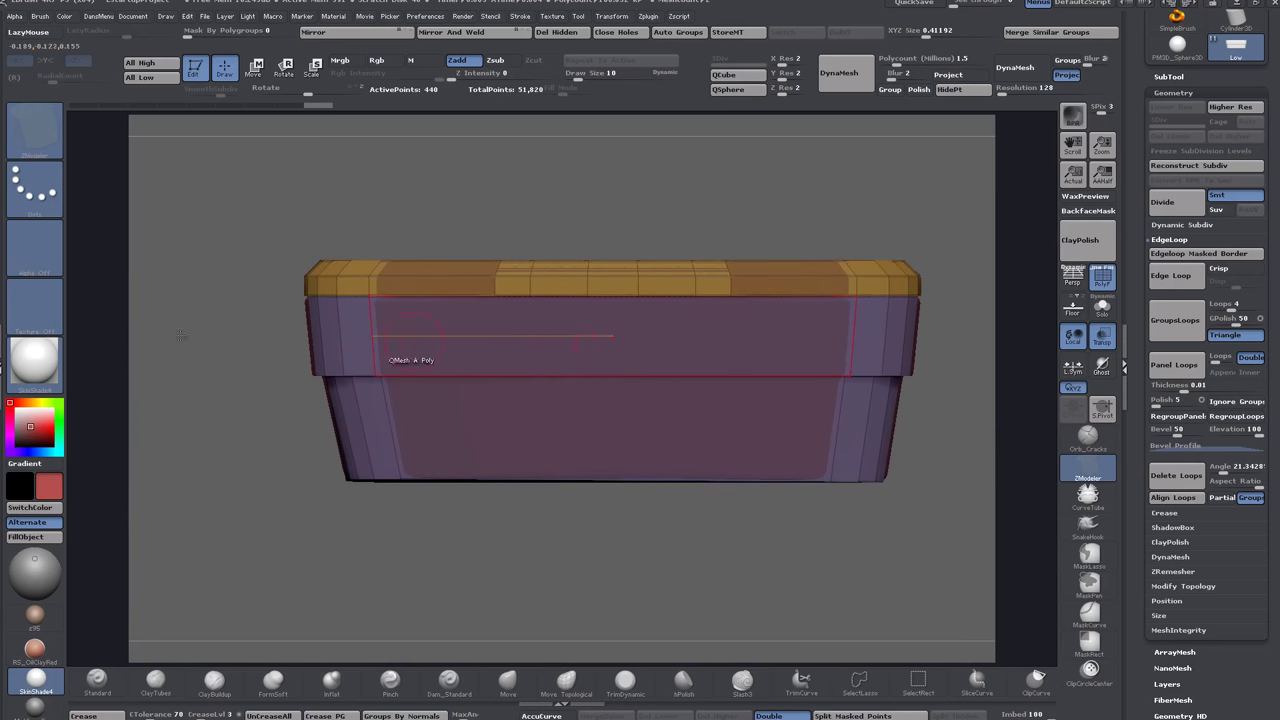
{"action": "left_click_drag", "start_coordinate": [880, 507], "coordinate": [768, 516]}
{"action": "right_click_drag", "start_coordinate": [882, 533], "coordinate": [287, 533], "text": "alt"}
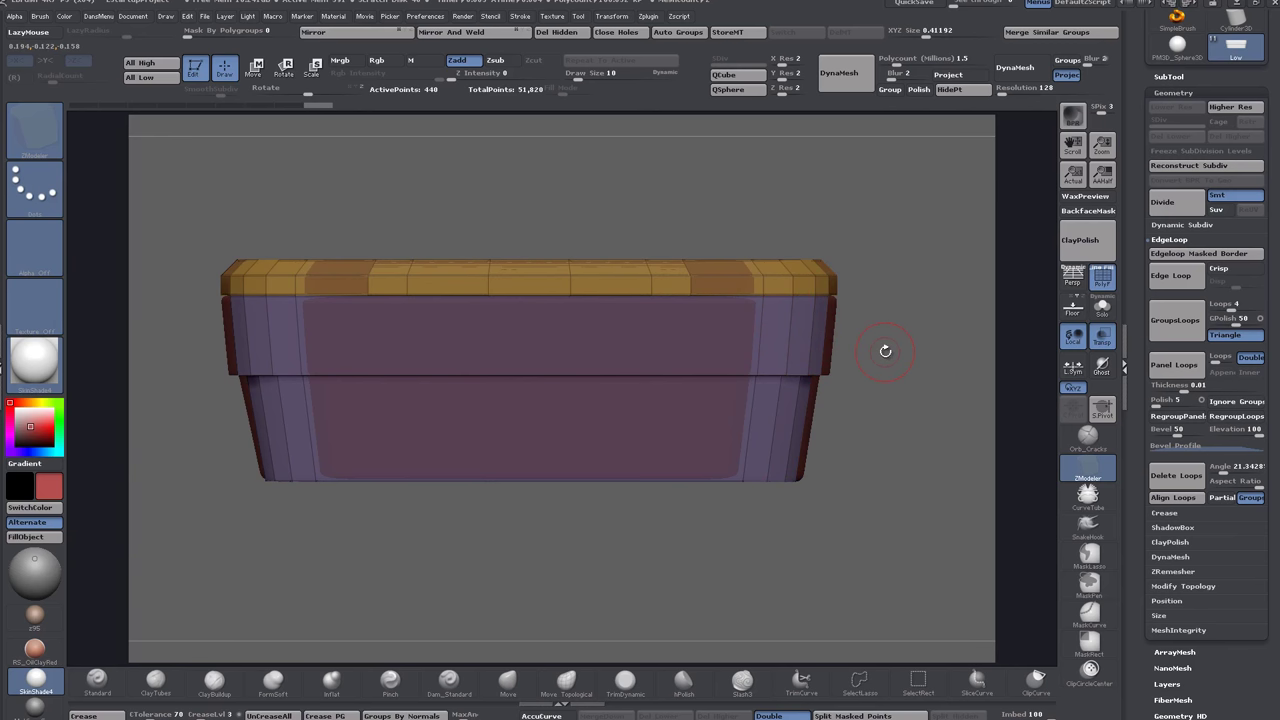
{"action": "right_click_drag", "start_coordinate": [875, 341], "coordinate": [785, 424], "text": "ctrl"}
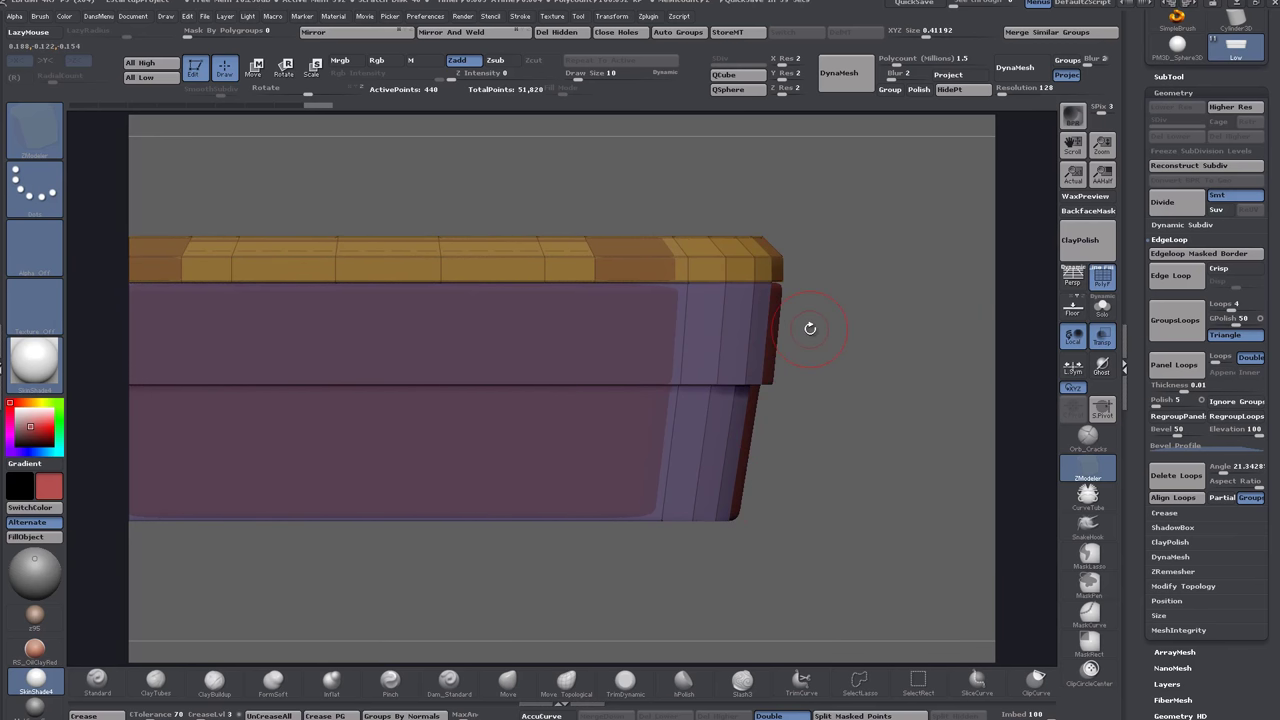
{"action": "left_click_drag", "start_coordinate": [816, 289], "coordinate": [545, 302]}
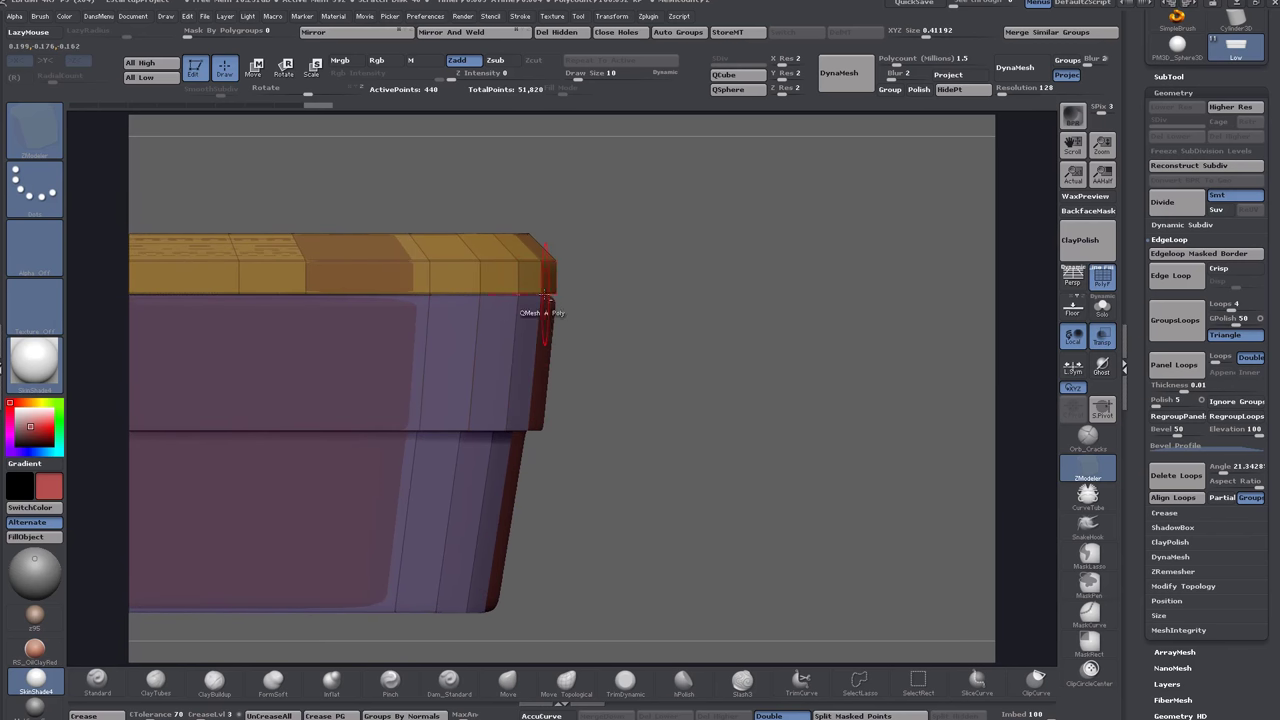
{"action": "right_click_drag", "start_coordinate": [545, 297], "coordinate": [598, 395], "text": "ctrl"}
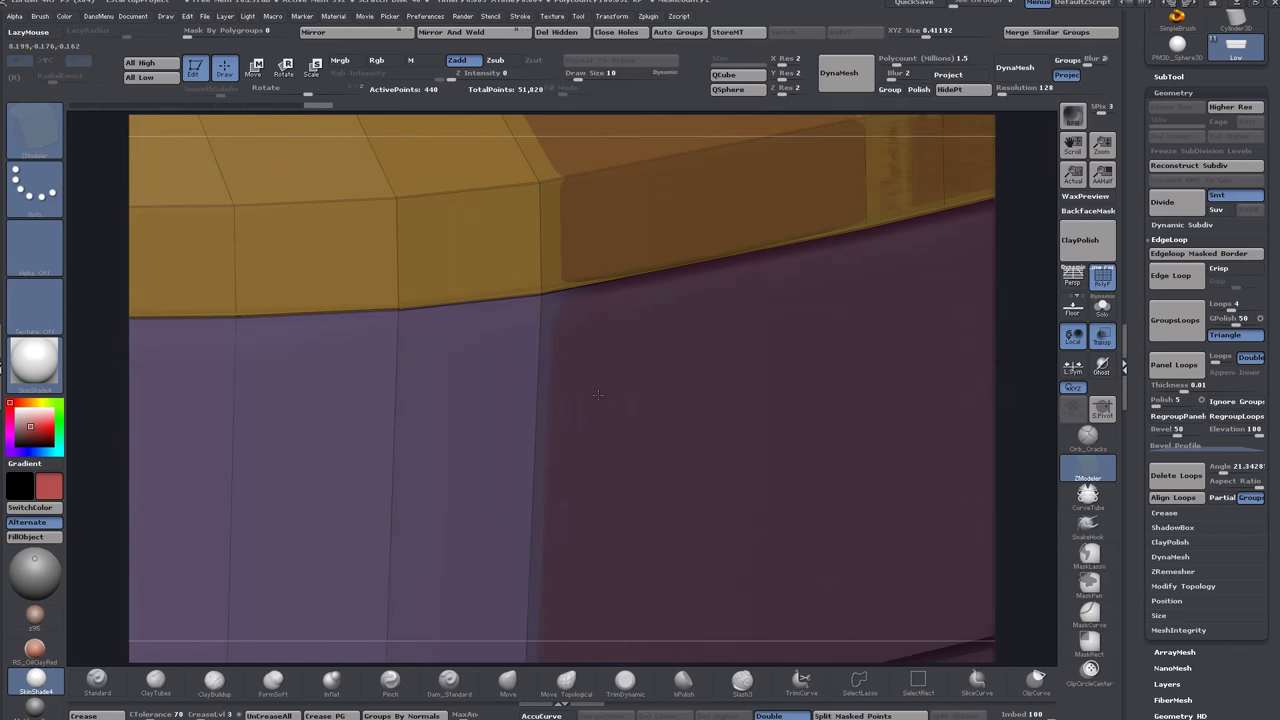
{"action": "left_click_drag", "start_coordinate": [597, 394], "coordinate": [762, 222]}
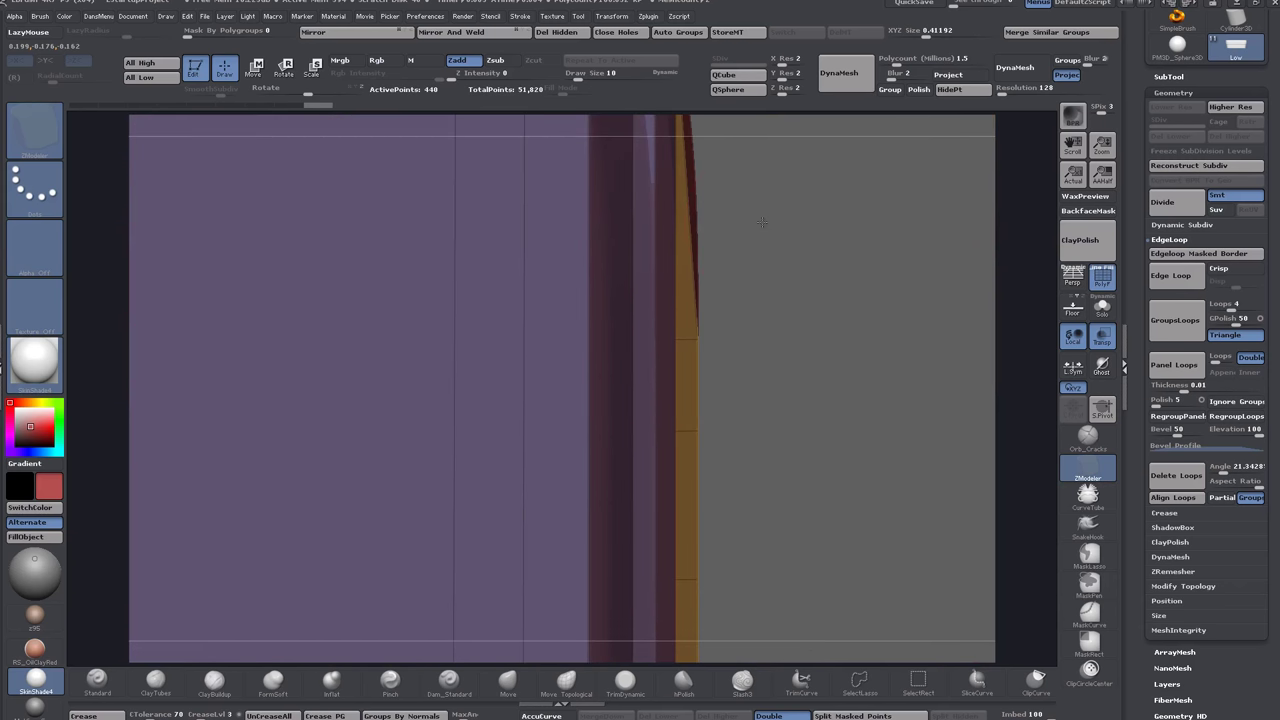
{"action": "right_click_drag", "start_coordinate": [793, 436], "coordinate": [789, 208], "text": "ctrl"}
{"action": "right_click_drag", "start_coordinate": [756, 302], "coordinate": [1026, 451], "text": "alt"}
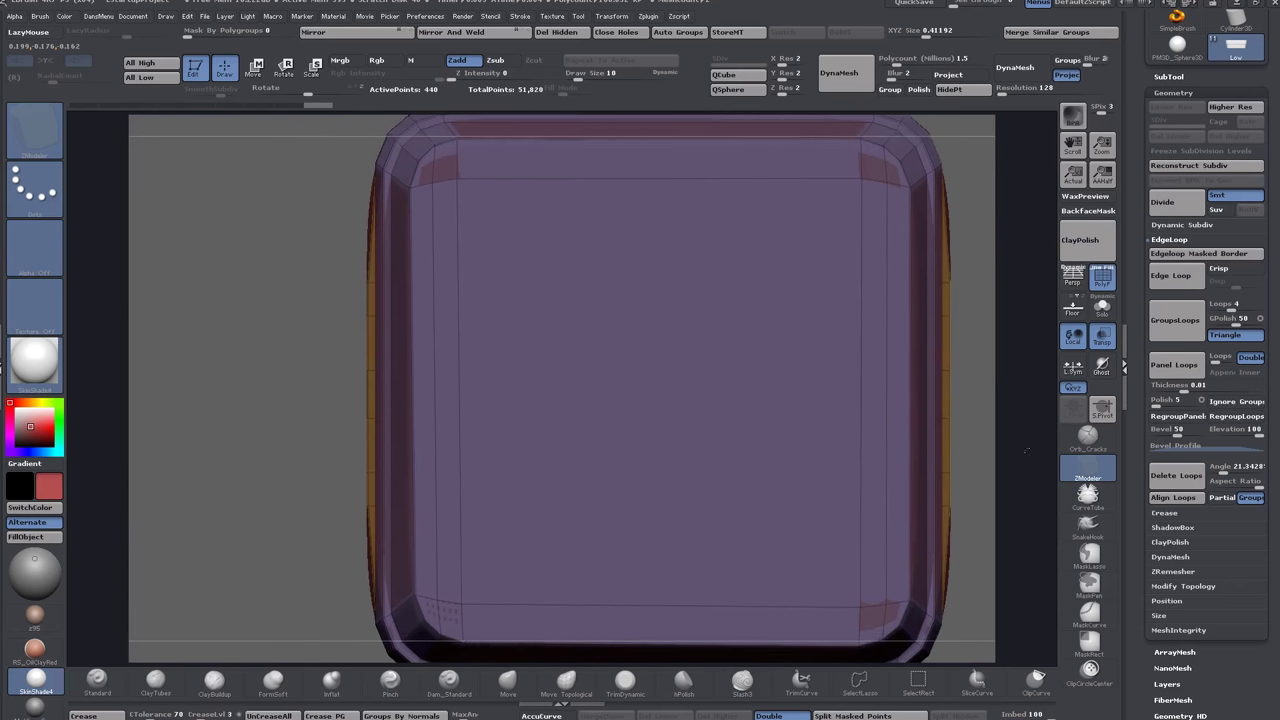
Compare Low's stepped side profile, upper corner edge and circular recess with the overlaid High mesh.
{"action": "left_click_drag", "start_coordinate": [1026, 451], "coordinate": [1030, 455], "text": "alt"}
{"action": "mouse_move", "coordinate": [298, 337]}
{"action": "left_mouse_down", "text": "alt"}
{"action": "mouse_move", "coordinate": [326, 369]}
{"action": "mouse_move", "coordinate": [260, 323]}
{"action": "mouse_move", "coordinate": [266, 271]}
{"action": "mouse_move", "coordinate": [289, 292]}
{"action": "mouse_move", "coordinate": [291, 351]}
{"action": "left_mouse_up", "text": "alt"}
{"action": "left_click_drag", "start_coordinate": [689, 423], "coordinate": [510, 486], "text": "alt"}
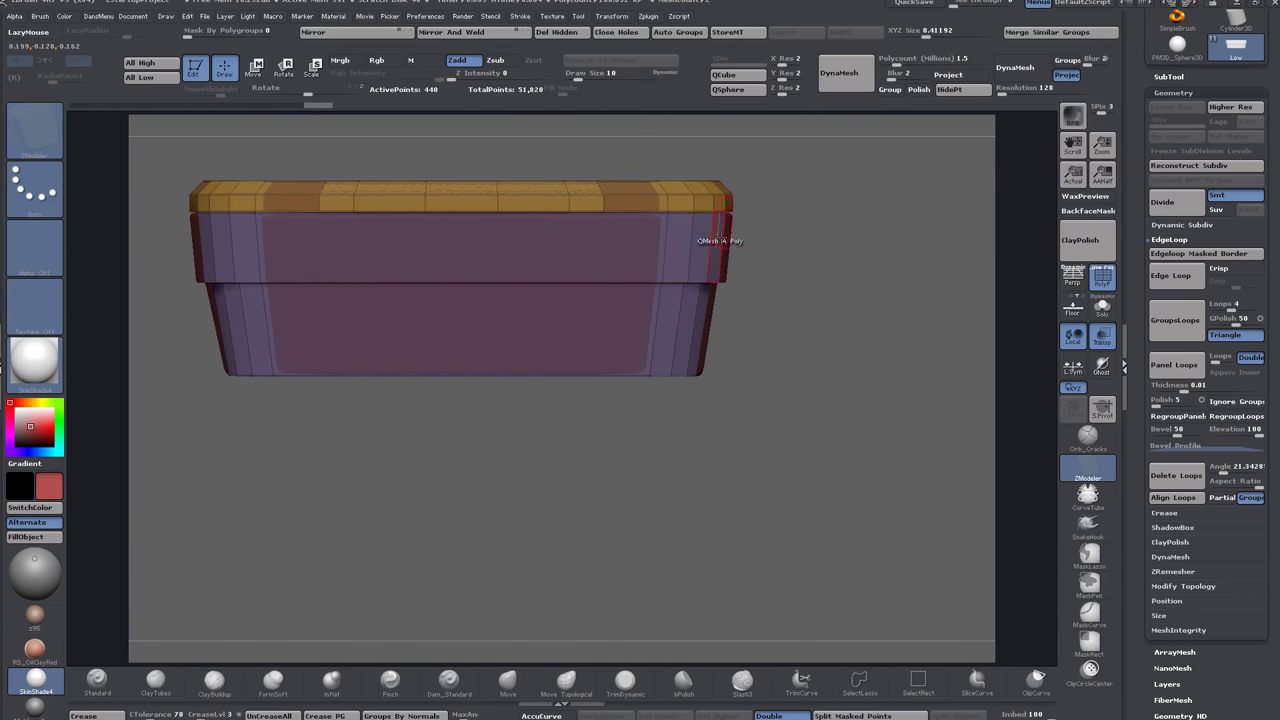
{"action": "left_click_drag", "start_coordinate": [770, 286], "coordinate": [787, 512], "text": "alt"}
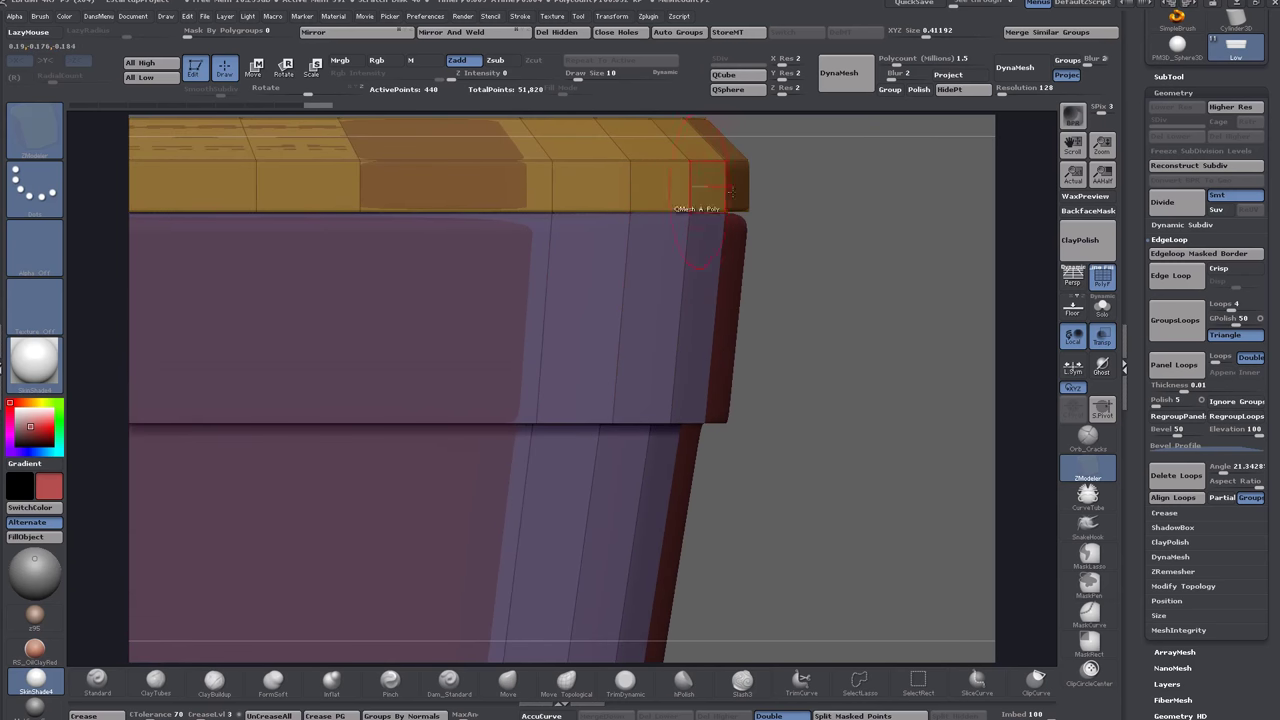
{"action": "left_click_drag", "start_coordinate": [795, 348], "coordinate": [805, 374]}
{"action": "left_click_drag", "start_coordinate": [803, 426], "coordinate": [808, 226], "text": "alt"}
{"action": "left_click_drag", "start_coordinate": [786, 293], "coordinate": [639, 411]}
{"action": "left_click_drag", "start_coordinate": [962, 413], "coordinate": [914, 413]}
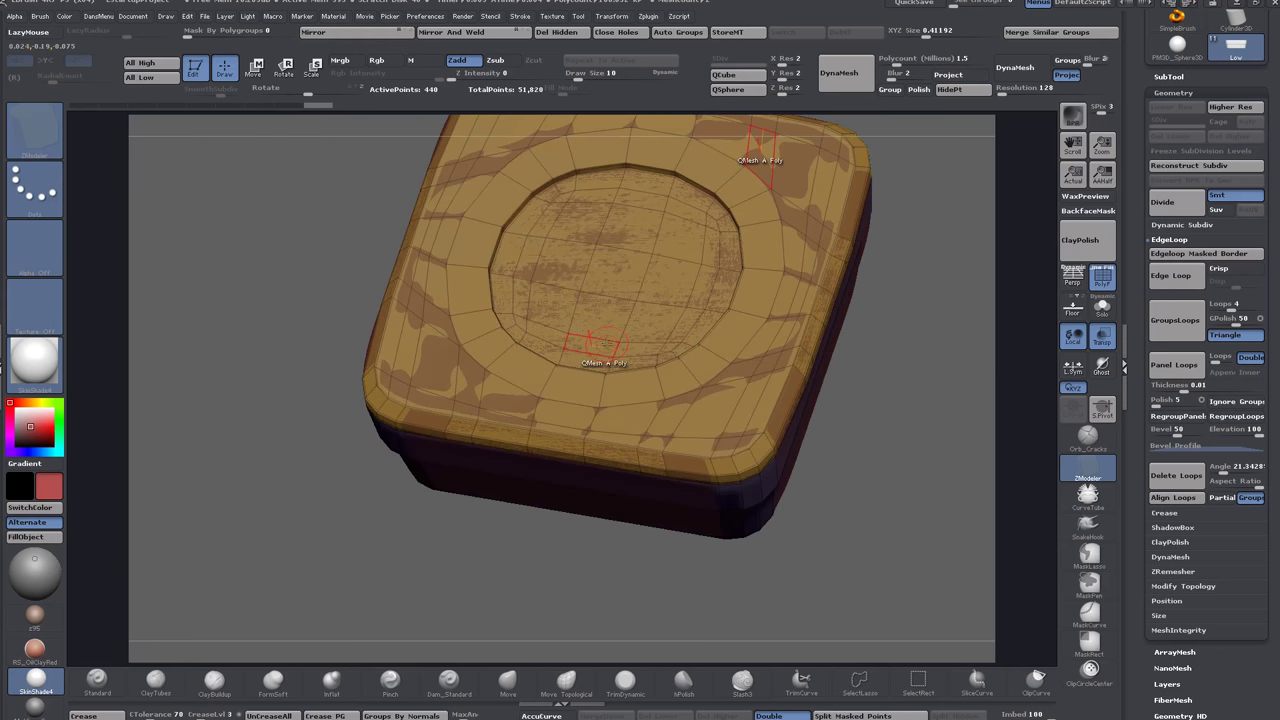
Undo Low's loop deletion, isolate Low with Solo, and delete its nonessential edge loops again.
{"action": "key", "text": "ctrl+d"}
{"action": "left_click_drag", "start_coordinate": [854, 438], "coordinate": [1043, 355]}
{"action": "left_click", "coordinate": [1101, 310]}
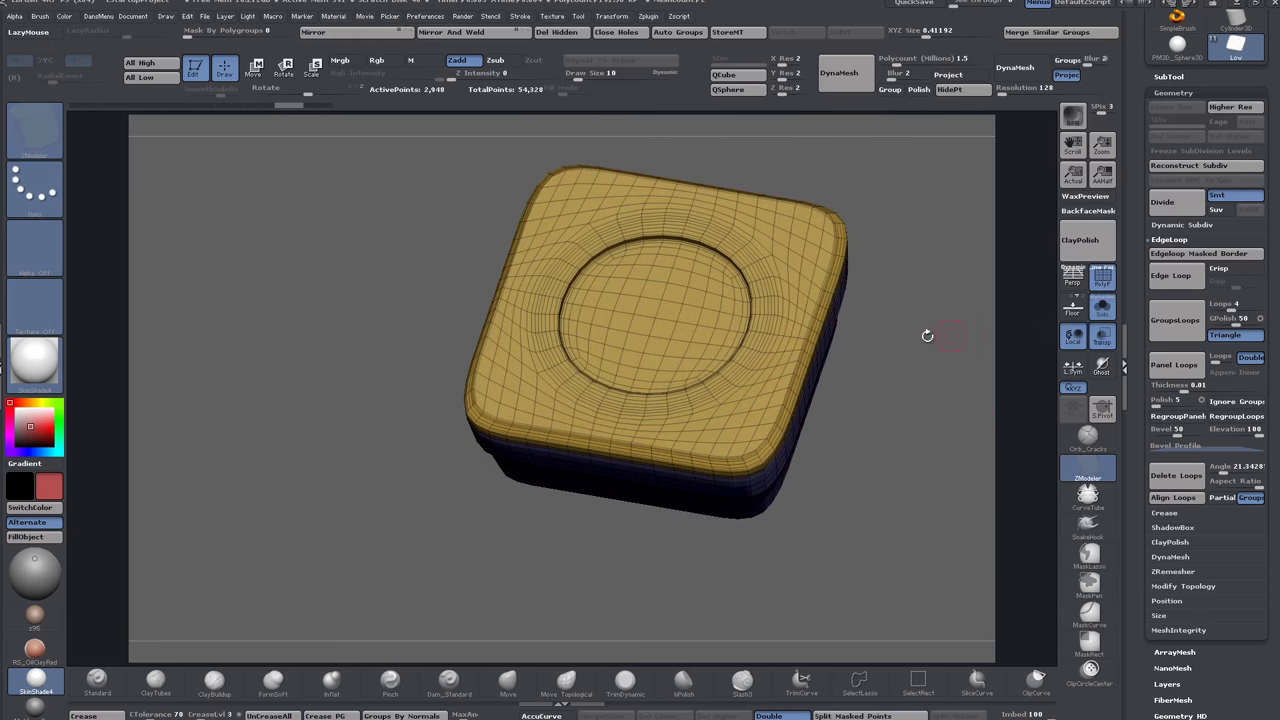
{"action": "left_click_drag", "start_coordinate": [926, 334], "coordinate": [843, 405]}
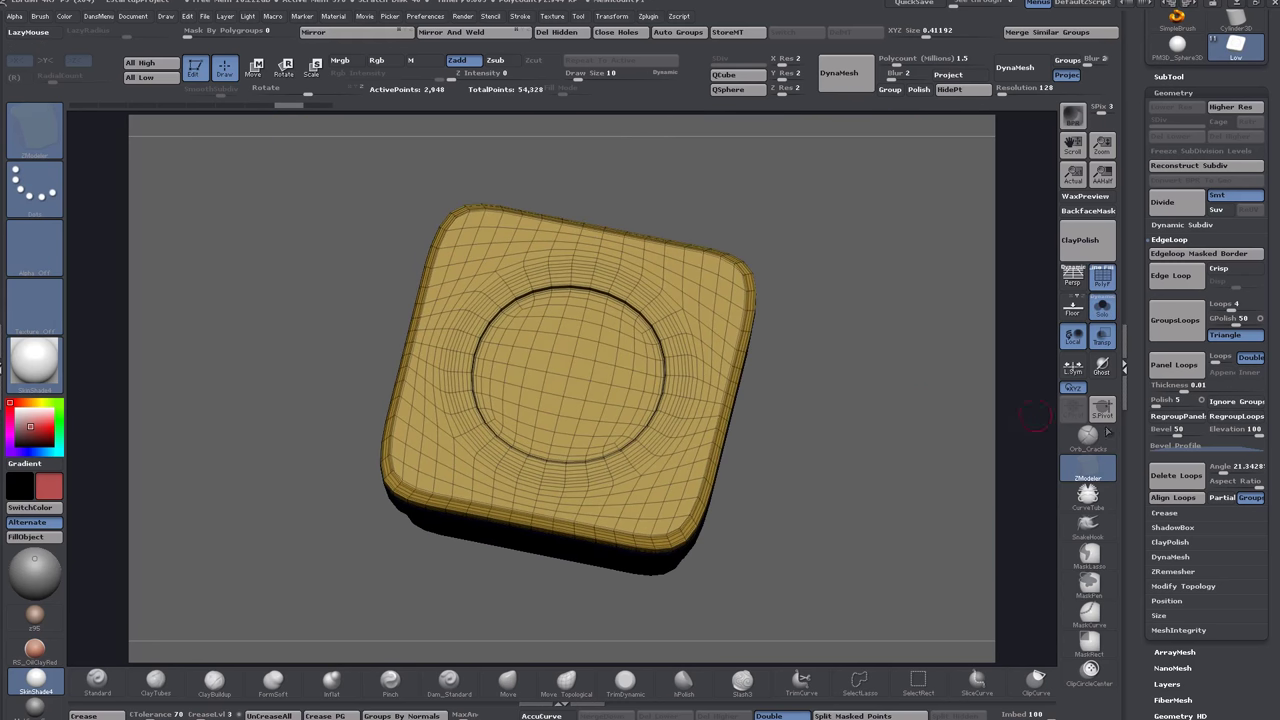
{"action": "left_click", "coordinate": [1165, 484]}
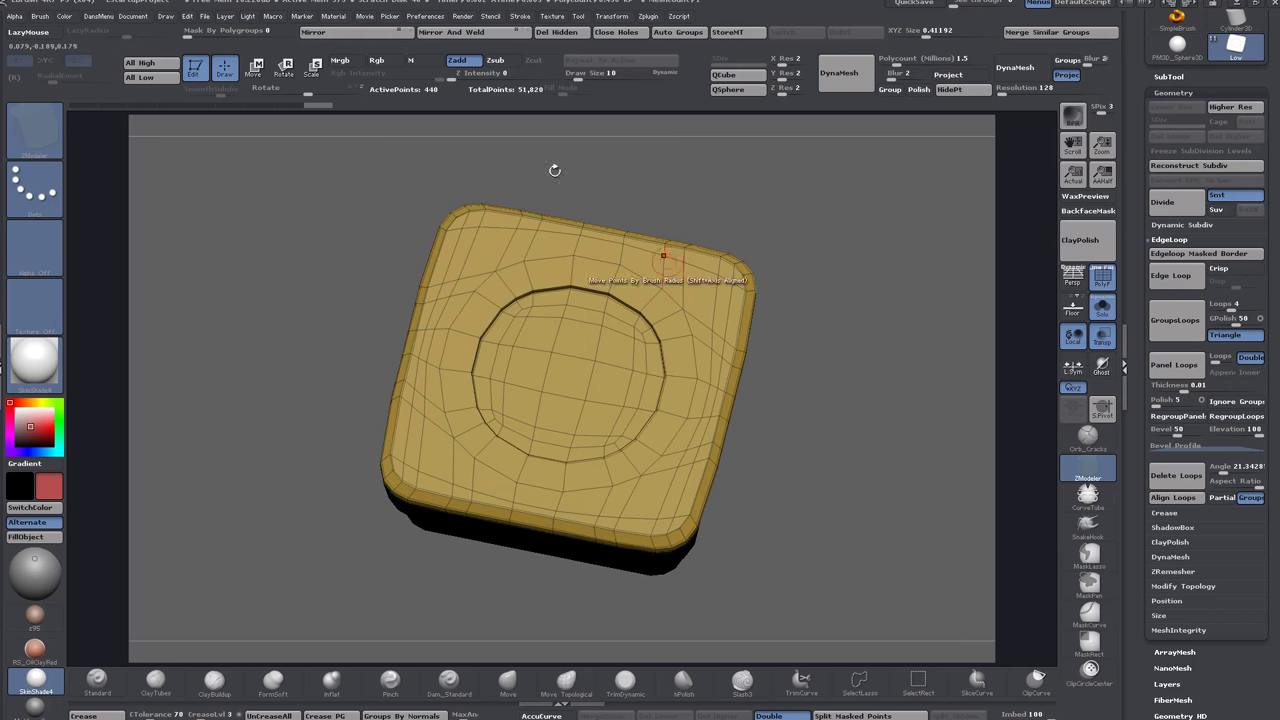
Set ZModeler's polygon action to Delete with Flat Island as its target for Low's top surfaces.
{"action": "left_click_drag", "start_coordinate": [821, 410], "coordinate": [800, 300]}
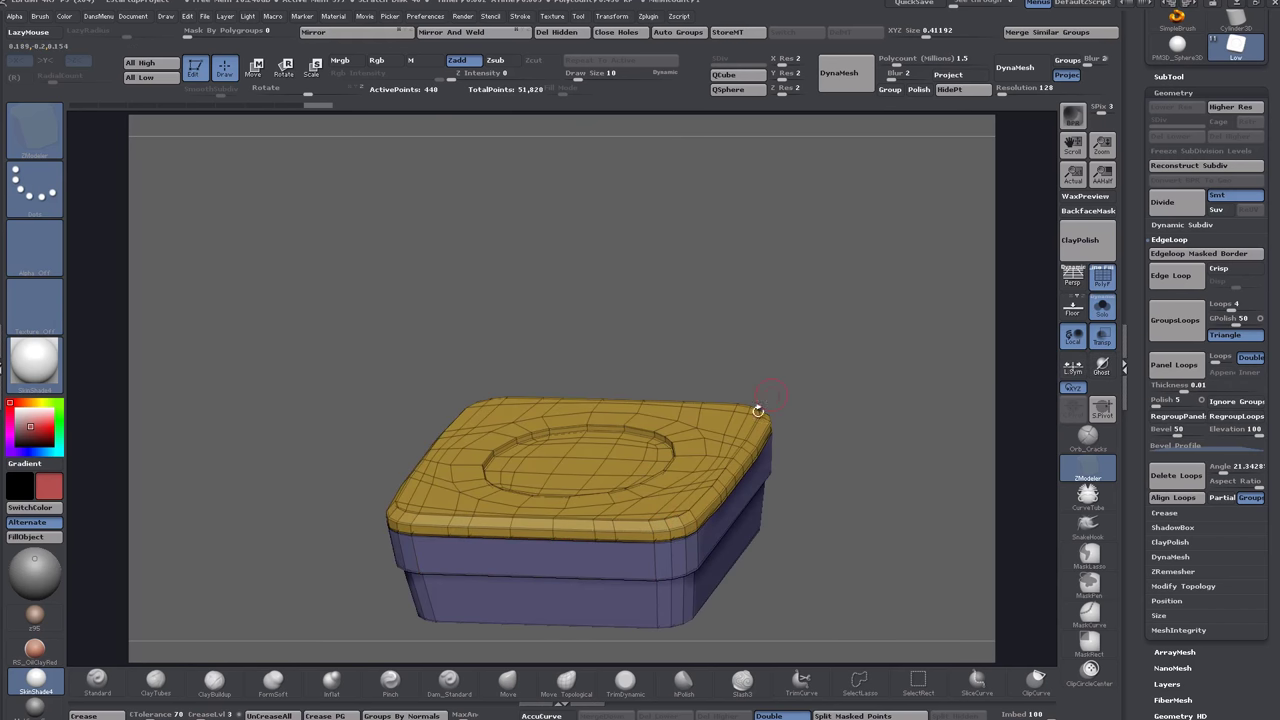
{"action": "left_click_drag", "start_coordinate": [837, 531], "coordinate": [882, 371]}
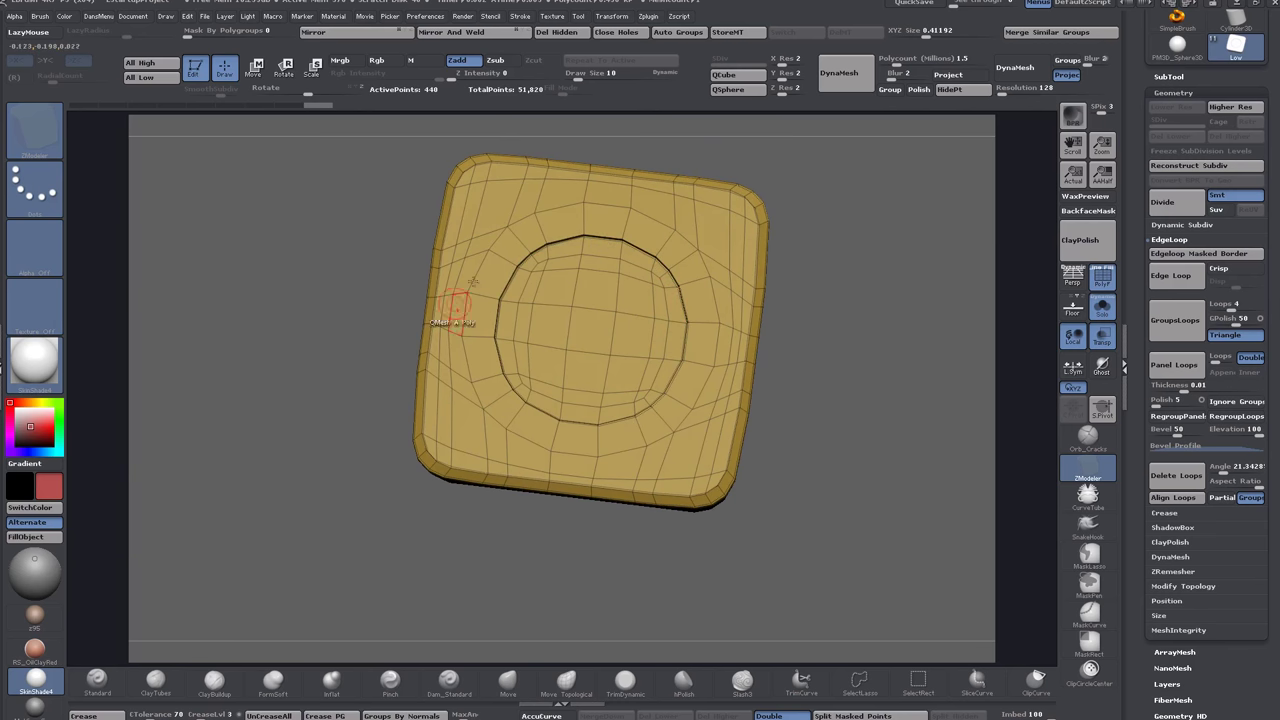
{"action": "left_click_drag", "start_coordinate": [815, 317], "coordinate": [757, 237]}
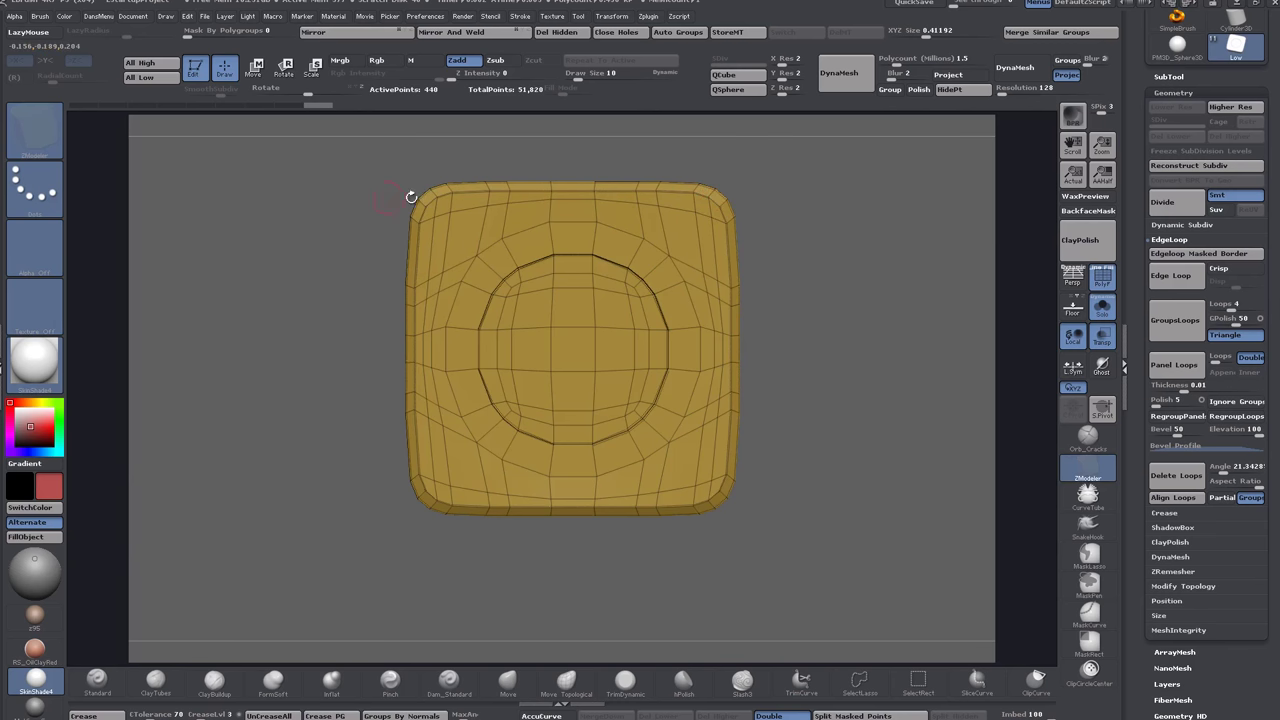
{"action": "mouse_move", "coordinate": [806, 383]}
{"action": "left_mouse_down"}
{"action": "mouse_move", "coordinate": [801, 435]}
{"action": "mouse_move", "coordinate": [803, 179]}
{"action": "mouse_move", "coordinate": [801, 371]}
{"action": "left_mouse_up"}
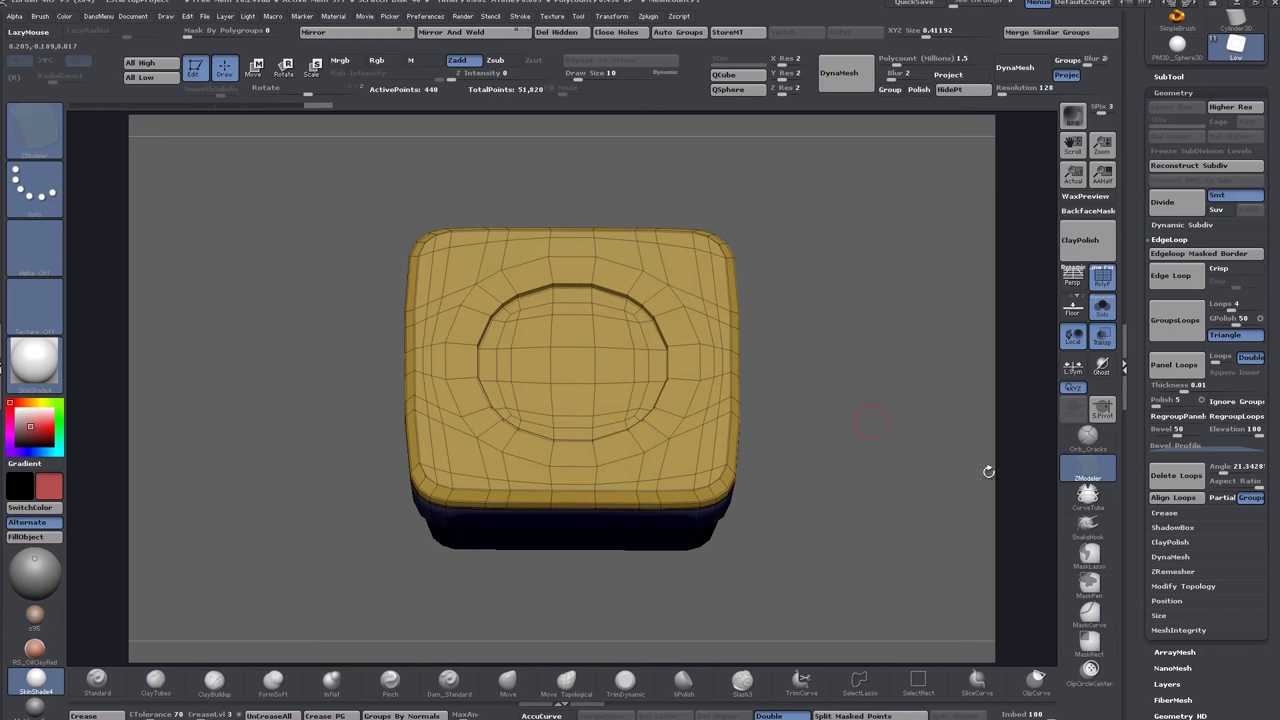
{"action": "key", "text": "b"}
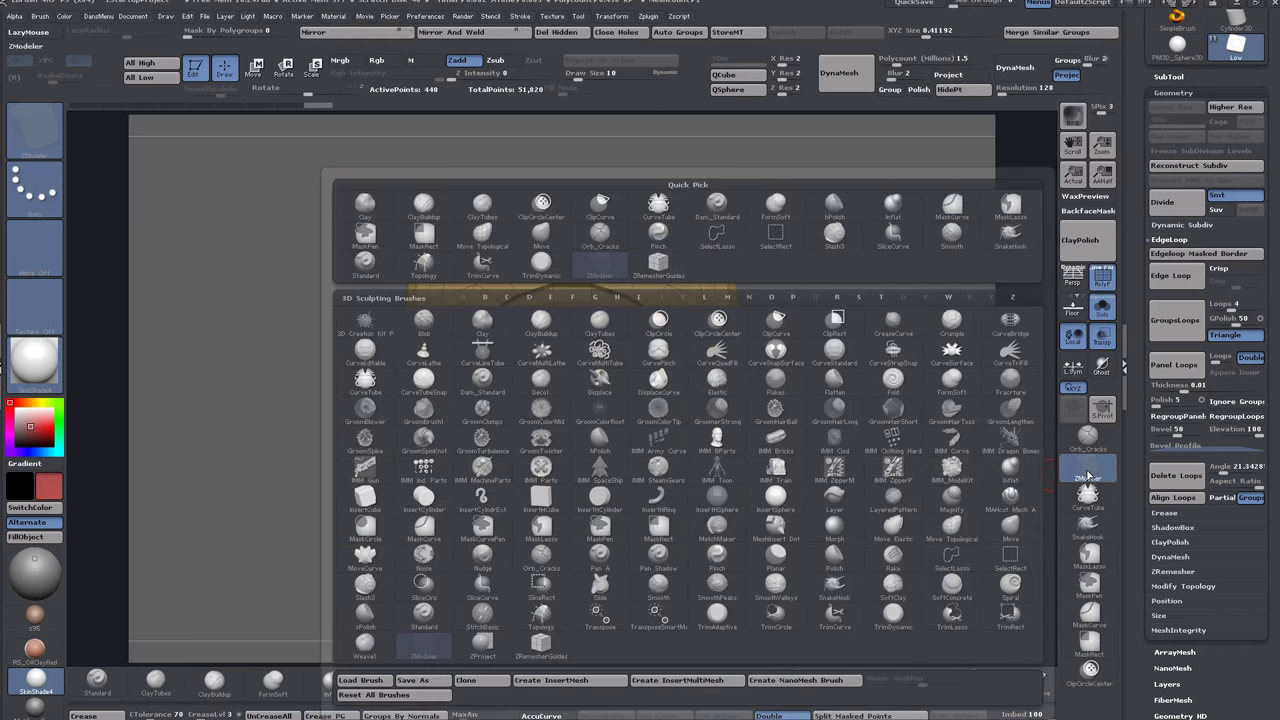
{"action": "left_click", "coordinate": [1088, 475]}
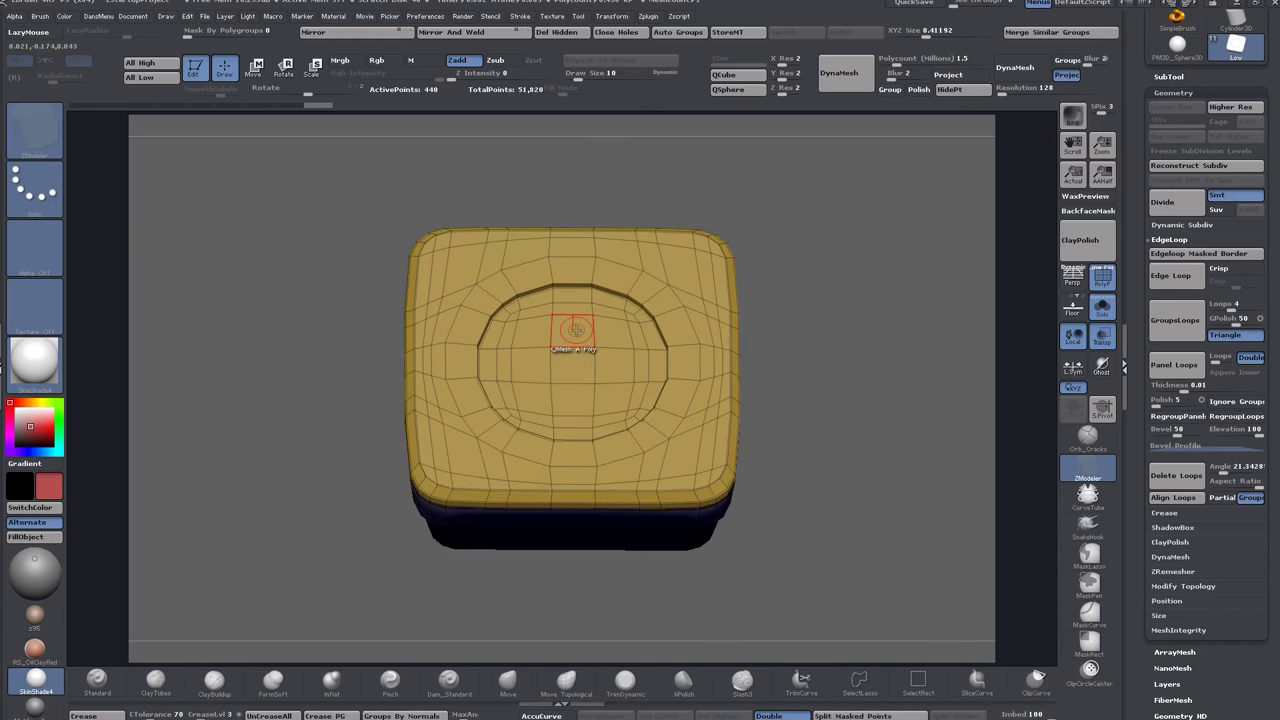
{"action": "key", "text": "space"}
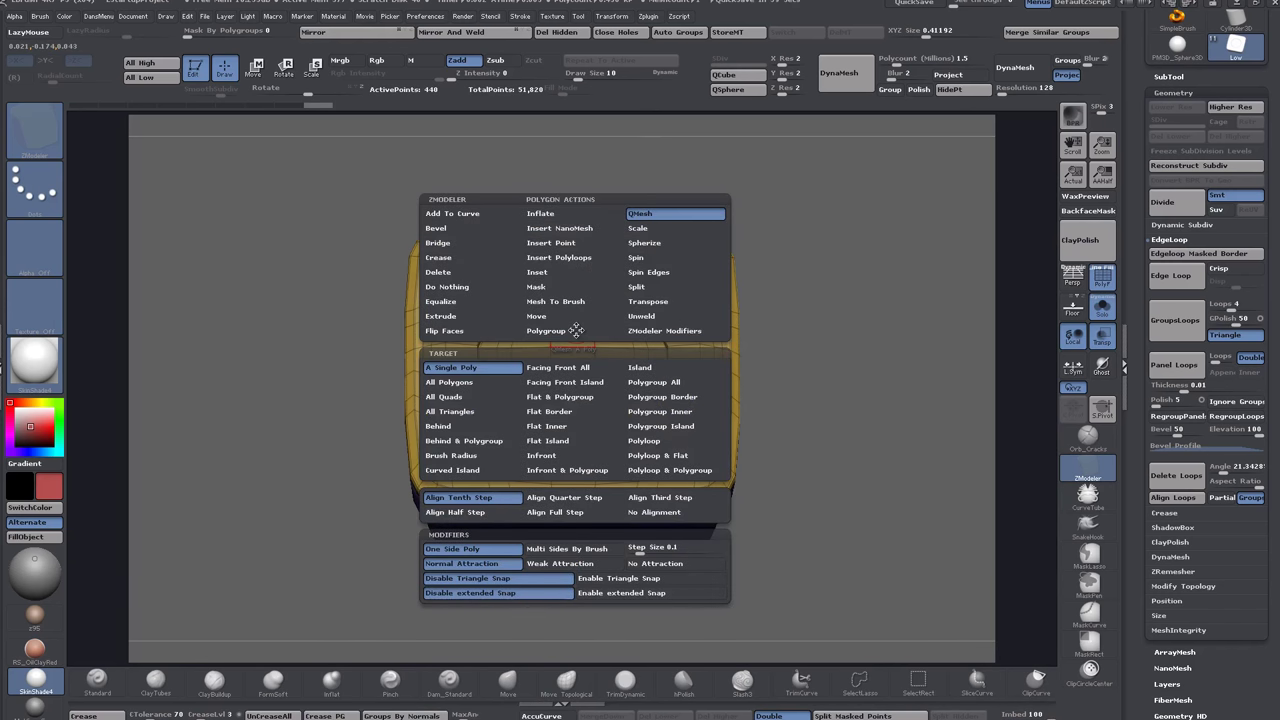
{"action": "left_click", "coordinate": [460, 272]}
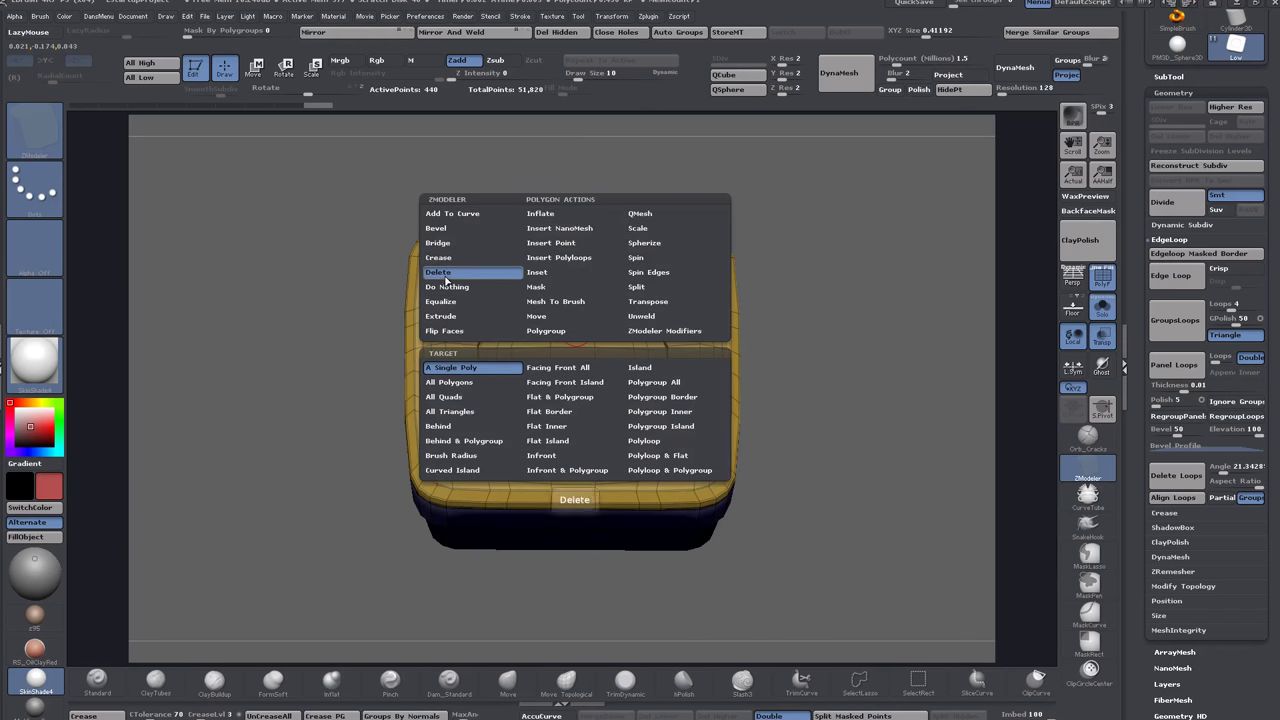
{"action": "left_click", "coordinate": [553, 441]}
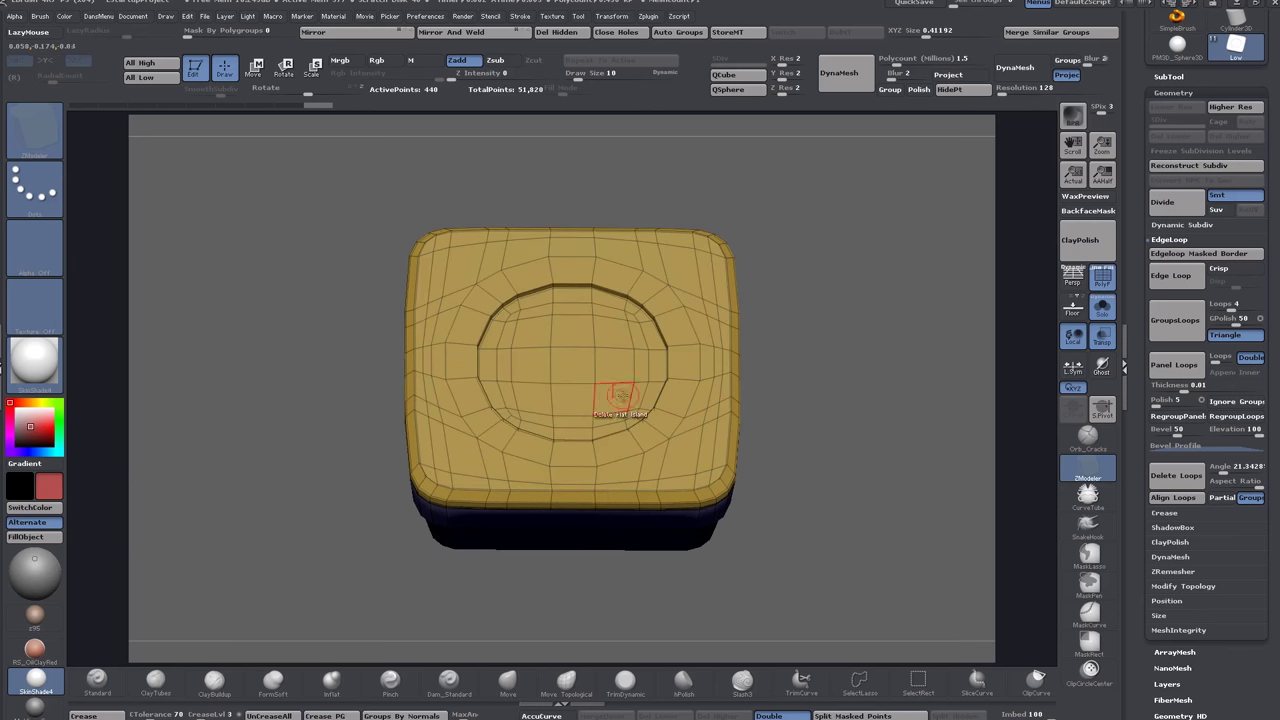
Compare Low with High by toggling Solo, and examine the isolated Low mesh's topology around the round recess.
{"action": "left_click", "coordinate": [1101, 310]}
{"action": "left_click", "coordinate": [1101, 318]}
{"action": "left_click", "coordinate": [1101, 318]}
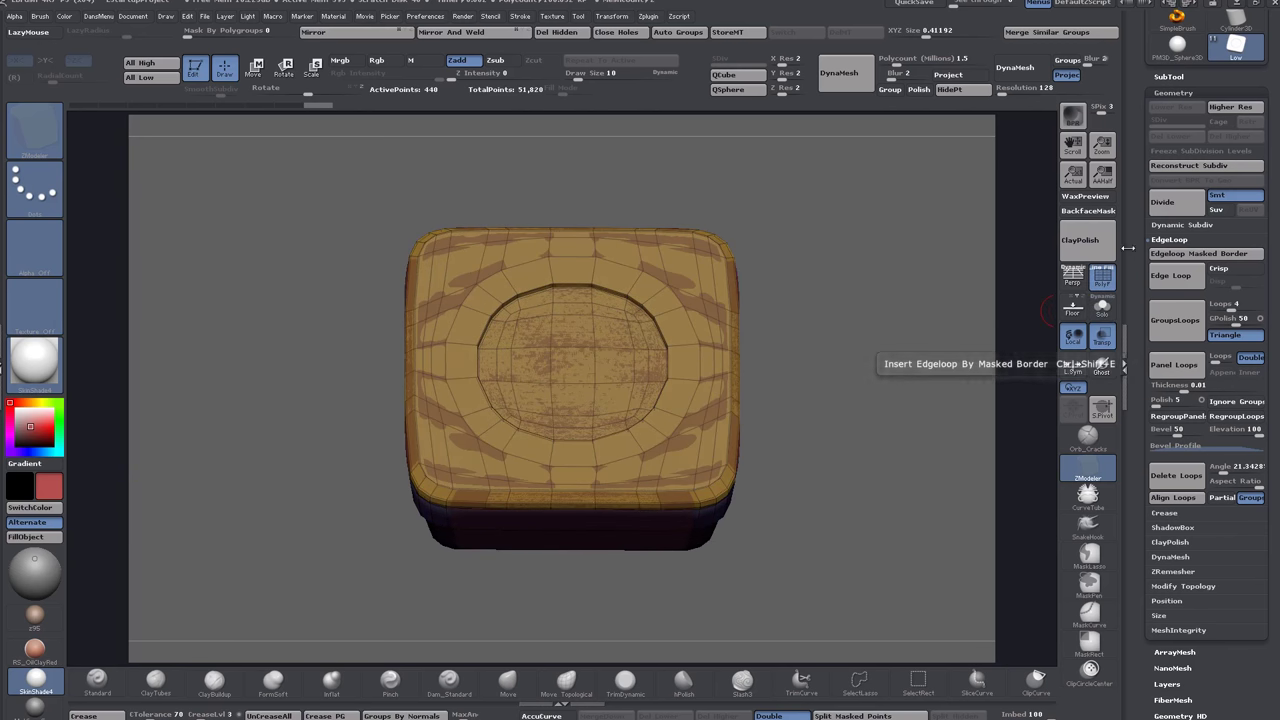
{"action": "left_click_drag", "start_coordinate": [1136, 285], "coordinate": [1136, 290]}
{"action": "scroll", "coordinate": [1136, 290], "scroll_direction": "up", "scroll_amount": 3}
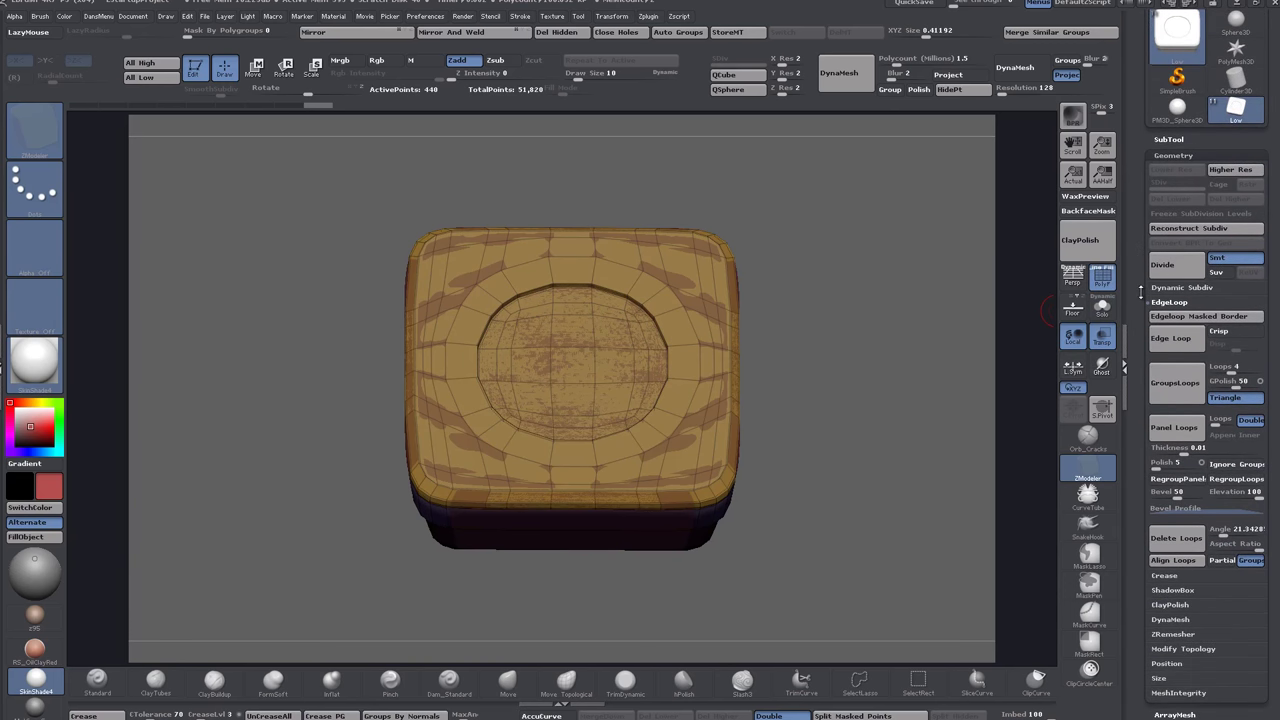
{"action": "left_click", "coordinate": [1103, 309]}
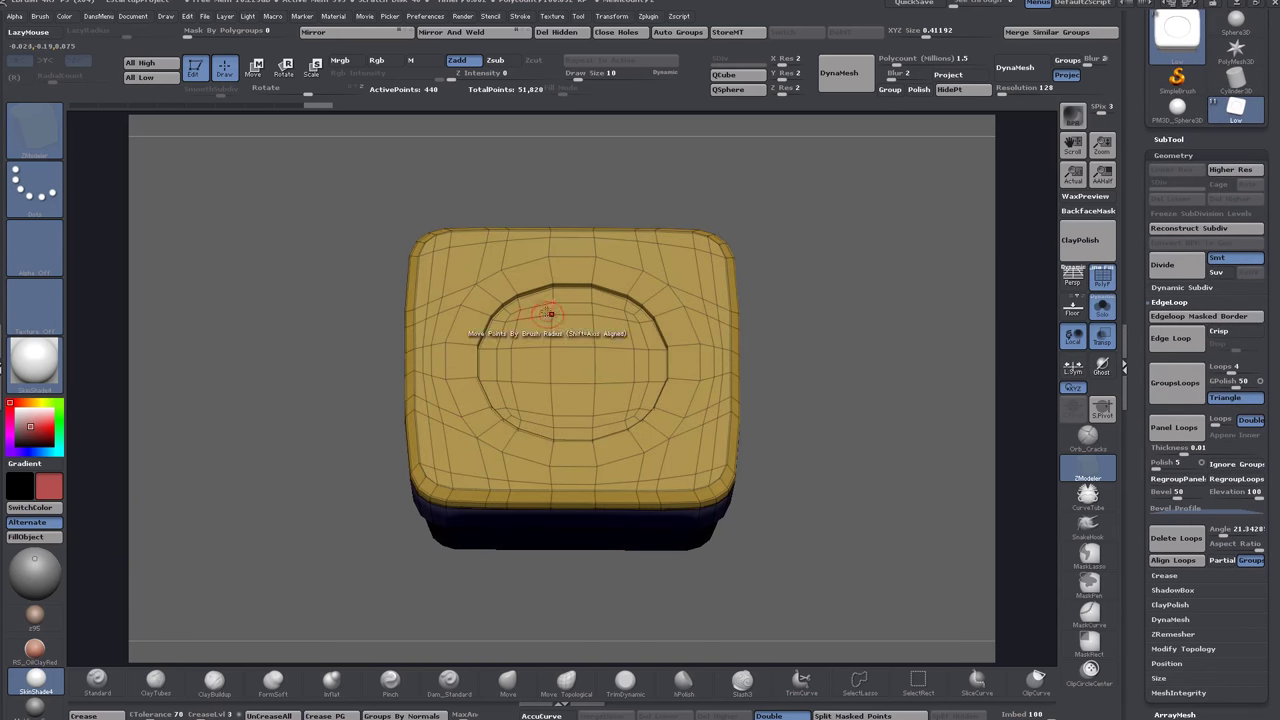
{"action": "left_click_drag", "start_coordinate": [871, 383], "coordinate": [808, 430]}
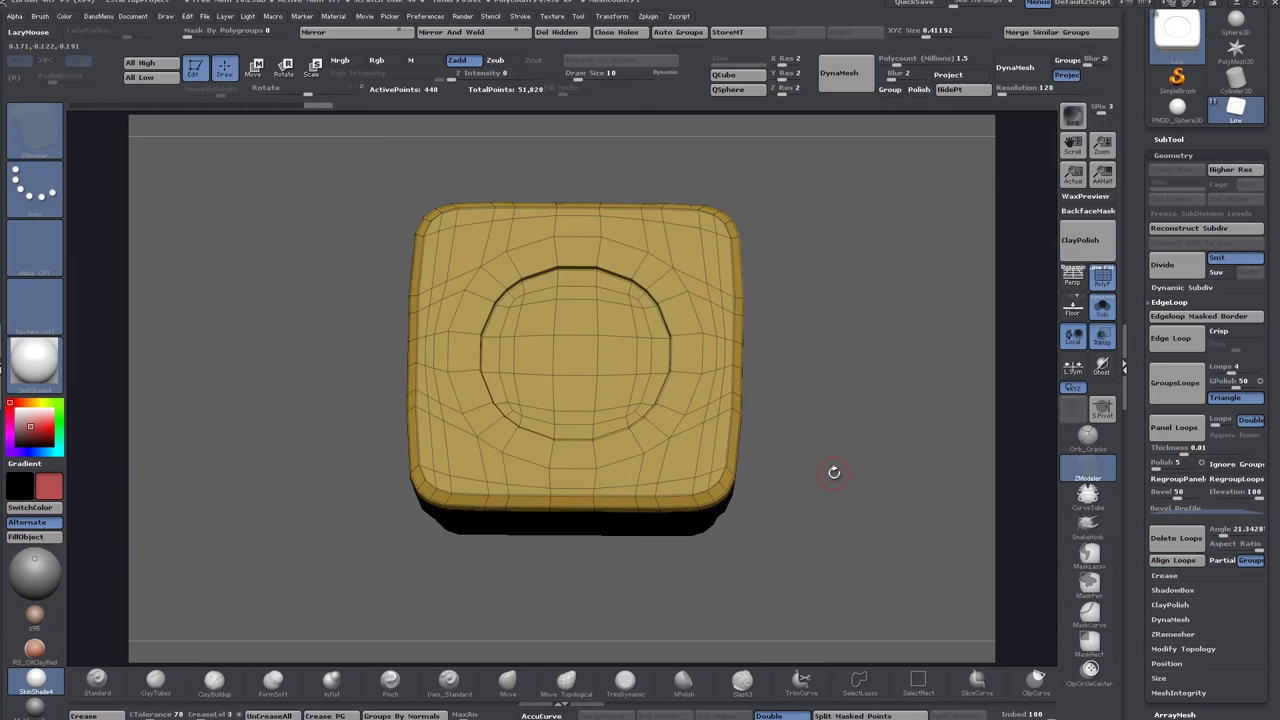
{"action": "left_click_drag", "start_coordinate": [844, 463], "coordinate": [845, 425]}
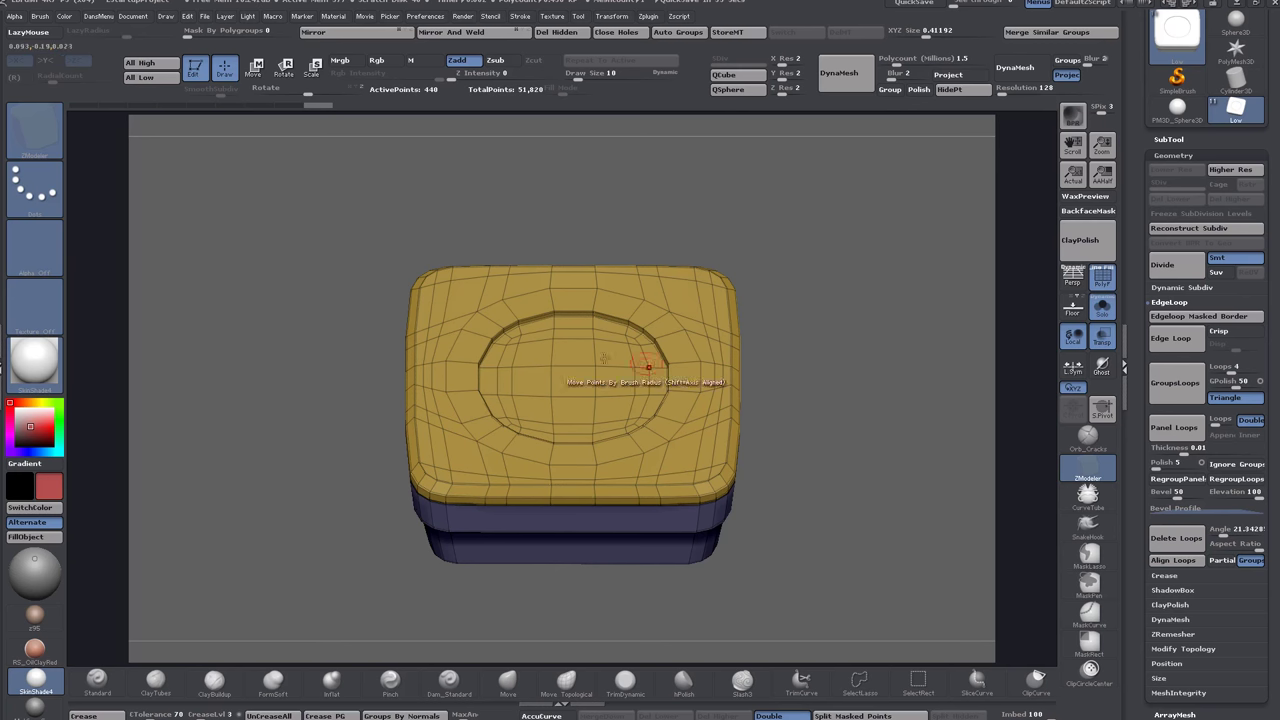
{"action": "right_click_drag", "start_coordinate": [597, 363], "coordinate": [625, 350], "text": "ctrl"}
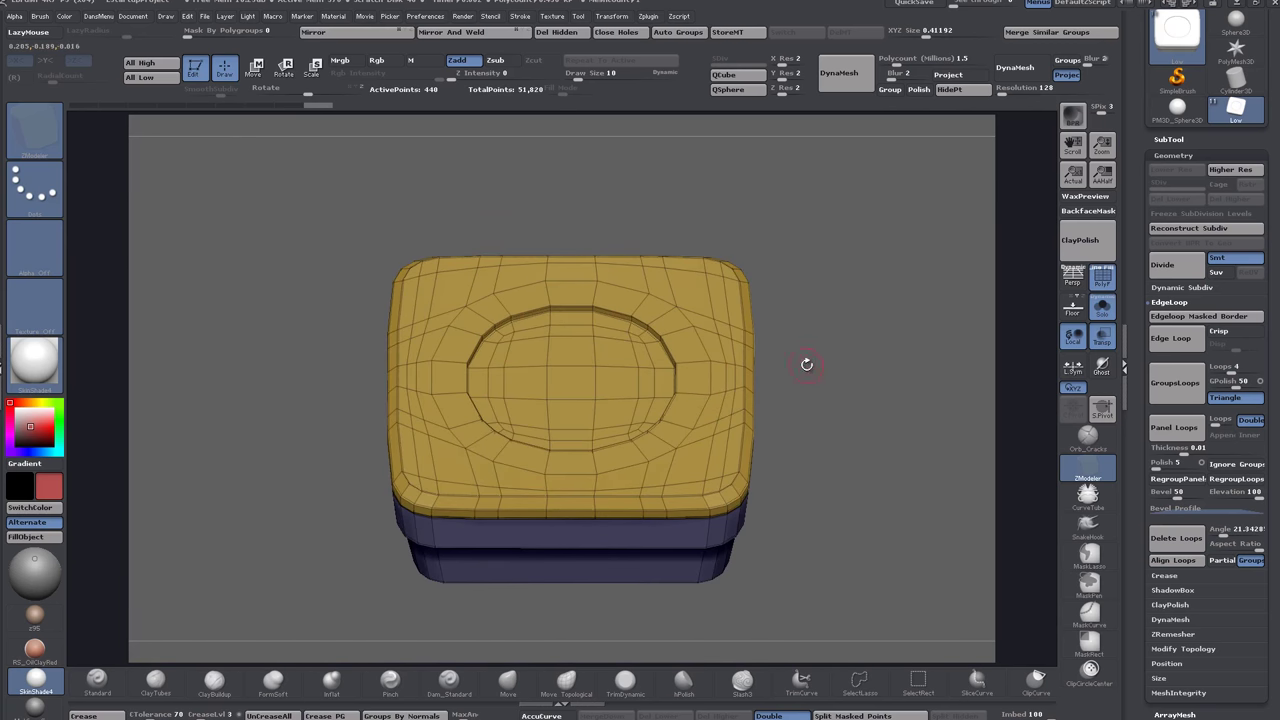
{"action": "left_click_drag", "start_coordinate": [806, 363], "coordinate": [806, 378]}
{"action": "scroll", "coordinate": [834, 372], "scroll_direction": "up", "scroll_amount": 3}
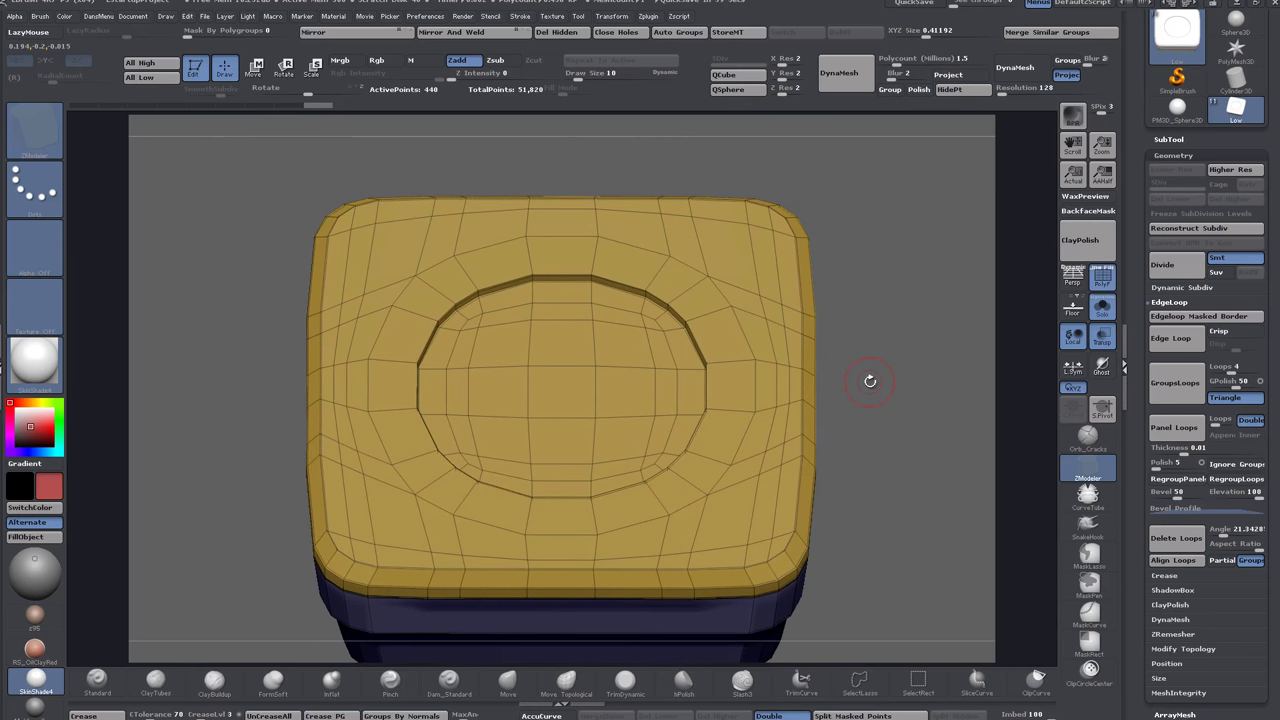
Delete the flat islands forming the round recess's floor and the inner face behind it.
{"action": "left_click", "coordinate": [571, 393]}
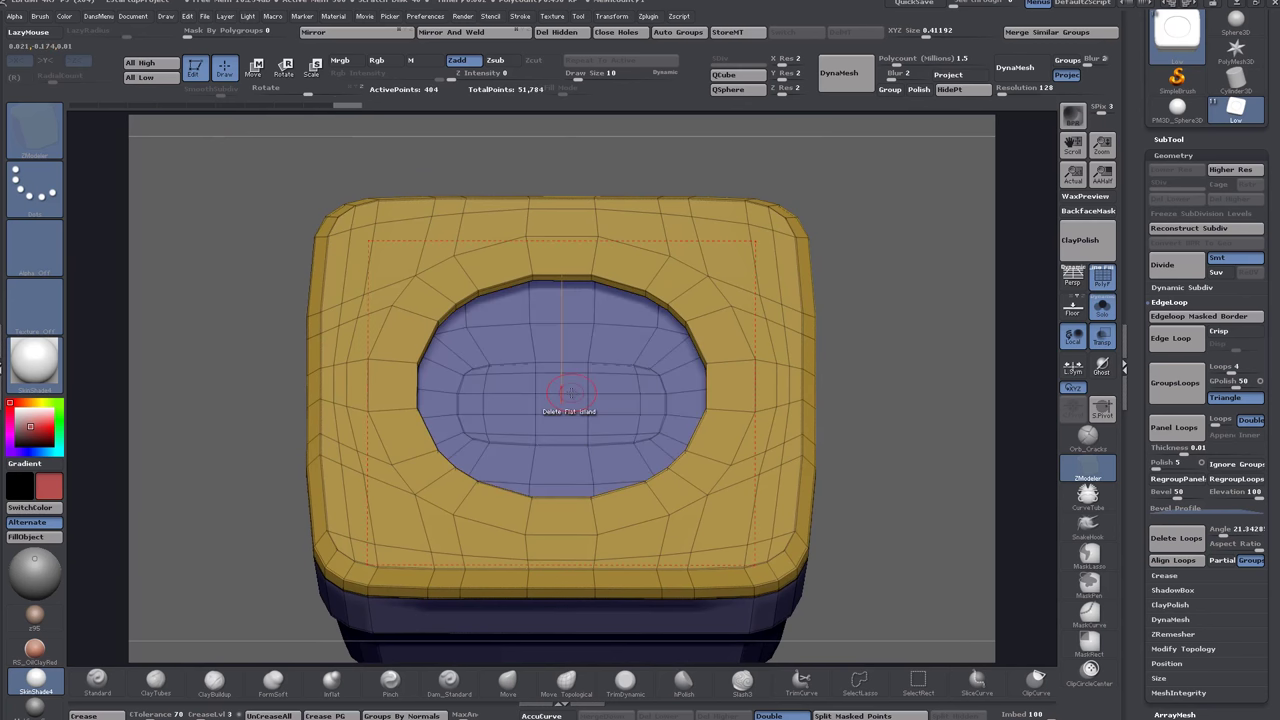
{"action": "left_click_drag", "start_coordinate": [925, 403], "coordinate": [720, 360]}
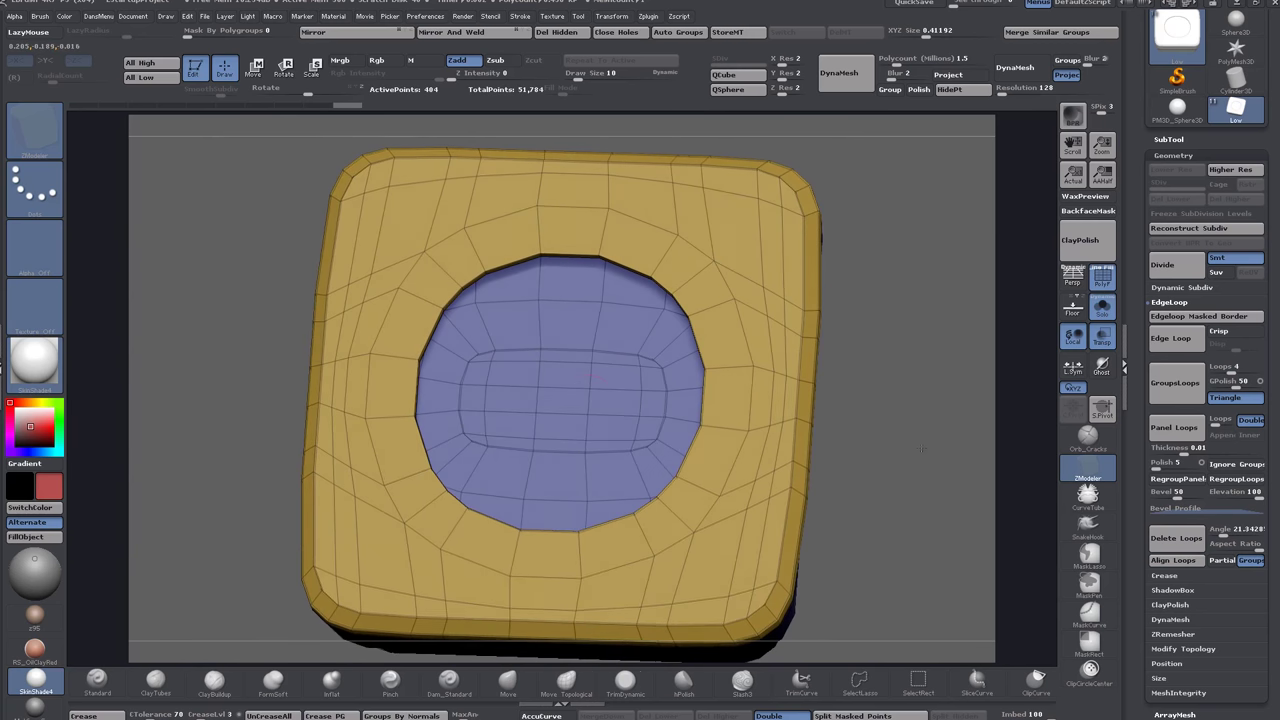
{"action": "left_click", "coordinate": [567, 330]}
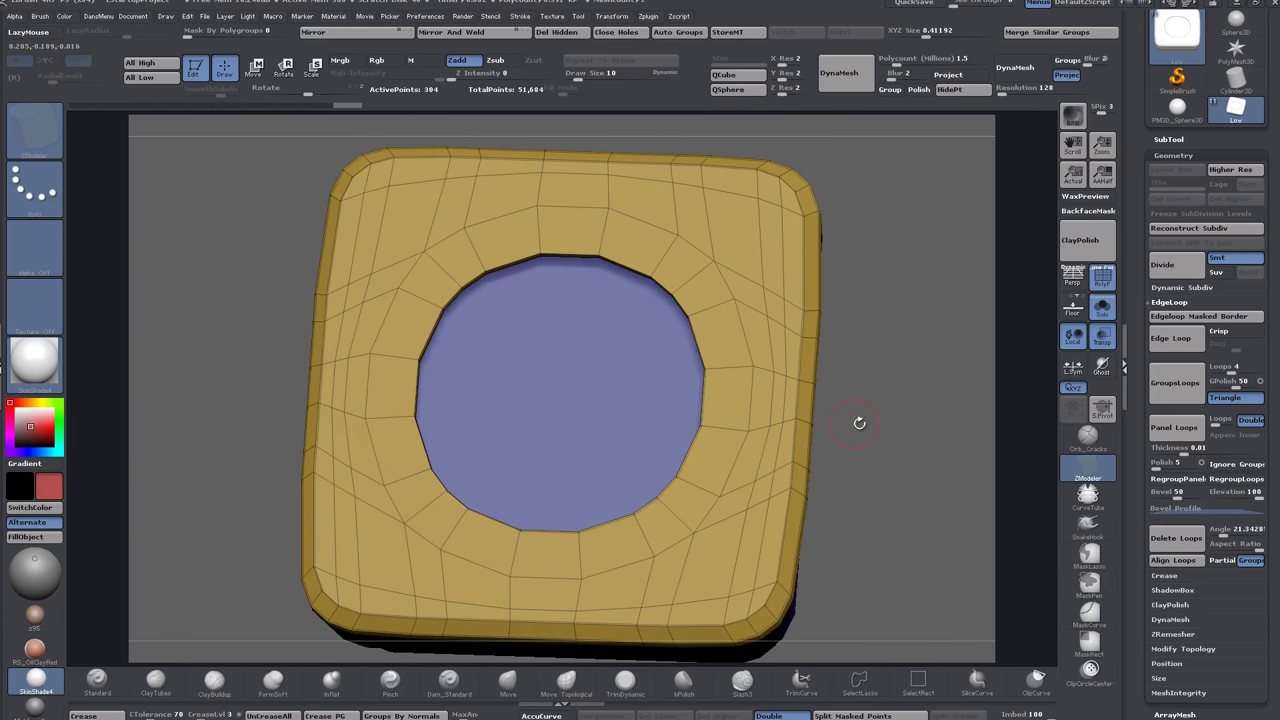
Turn off double-sided display and delete the flat island remaining behind the round opening.
{"action": "left_click_drag", "start_coordinate": [857, 420], "coordinate": [897, 660]}
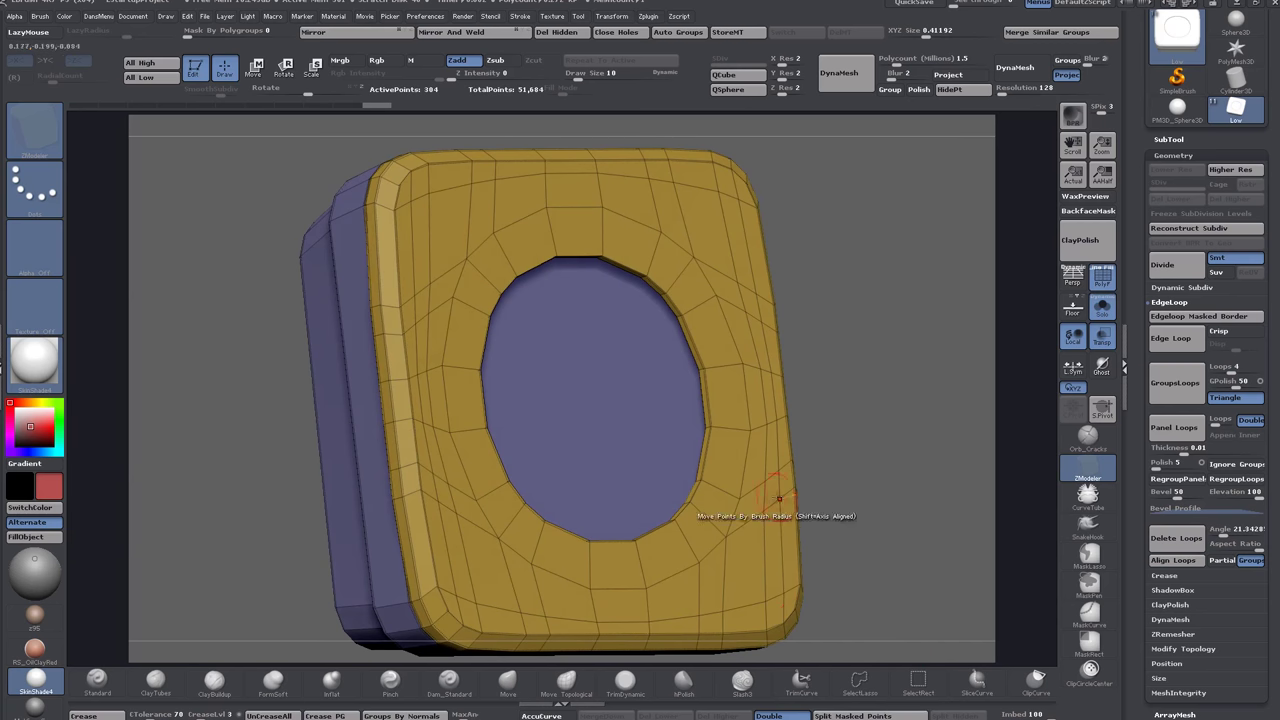
{"action": "left_click", "coordinate": [769, 714]}
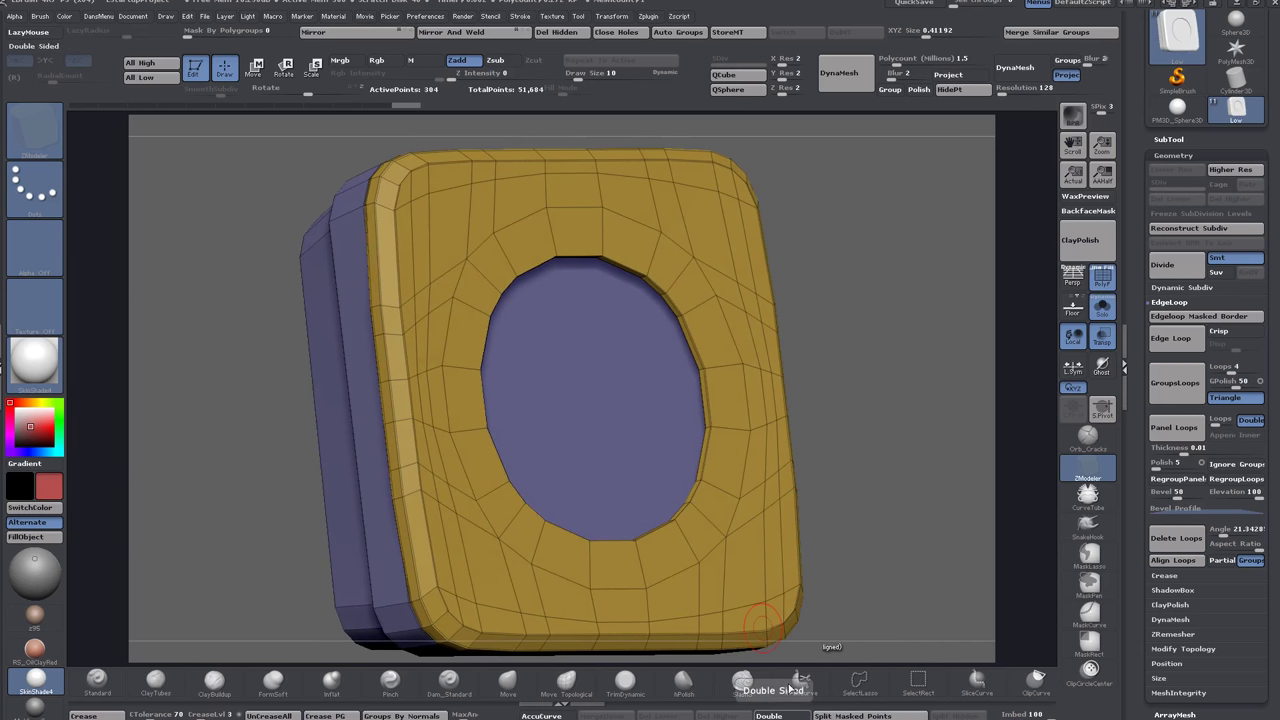
{"action": "left_click_drag", "start_coordinate": [850, 360], "coordinate": [718, 383]}
{"action": "left_click", "coordinate": [543, 370]}
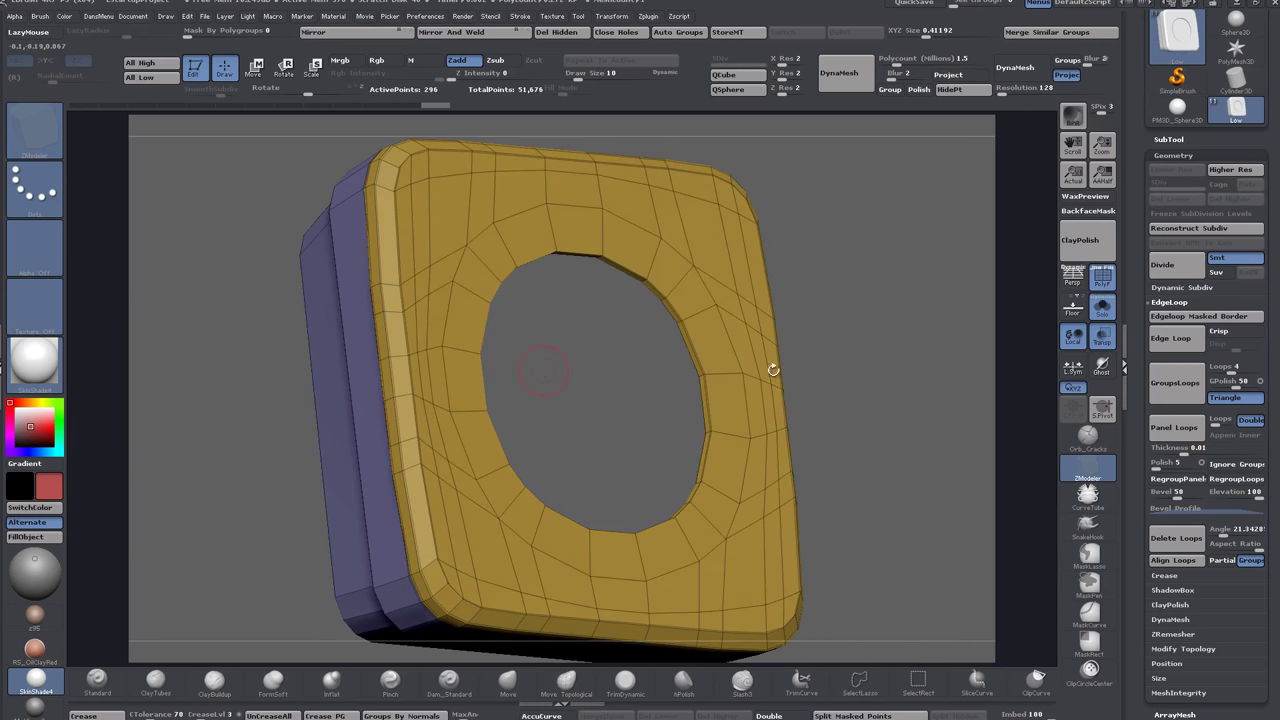
{"action": "left_click_drag", "start_coordinate": [880, 352], "coordinate": [840, 370]}
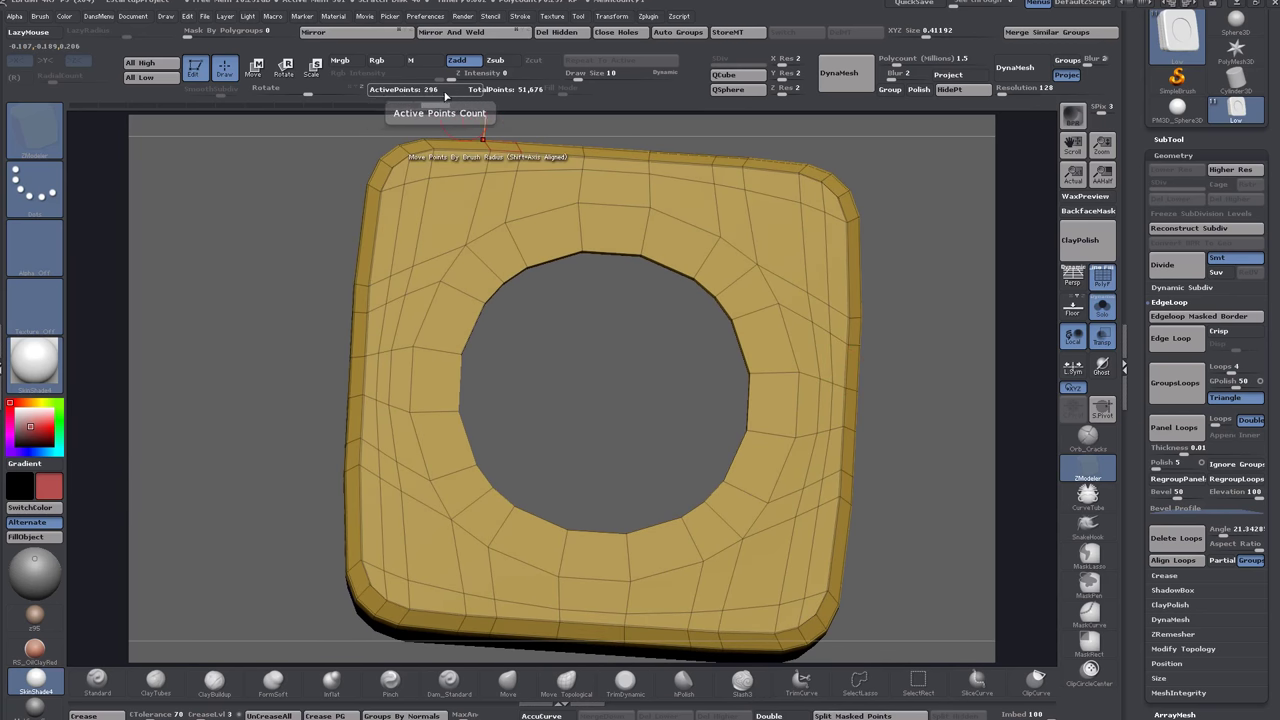
{"action": "left_click_drag", "start_coordinate": [208, 454], "coordinate": [229, 327]}
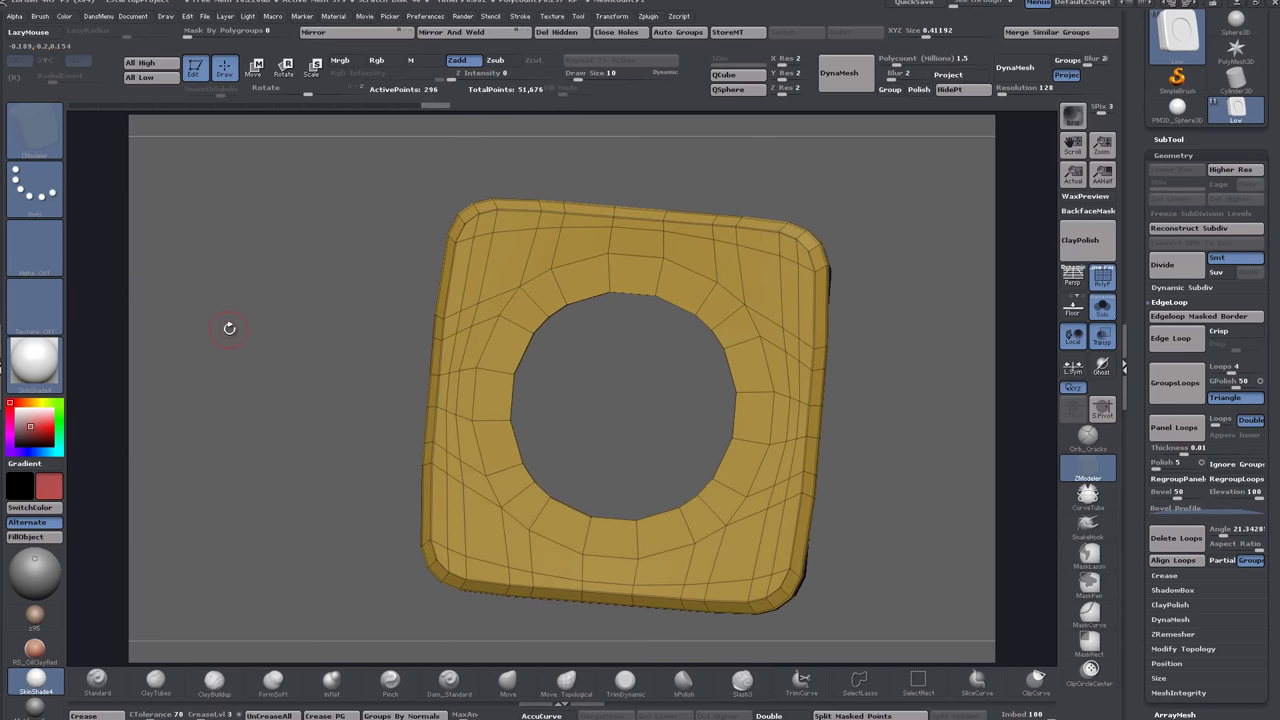
Undo the flat-island deletions and the preceding edge-loop deletion on Low.
{"action": "key", "text": "ctrl"}
{"action": "key", "text": "ctrl+z"}
{"action": "key", "text": "ctrl+z"}
{"action": "key", "text": "ctrl+z"}
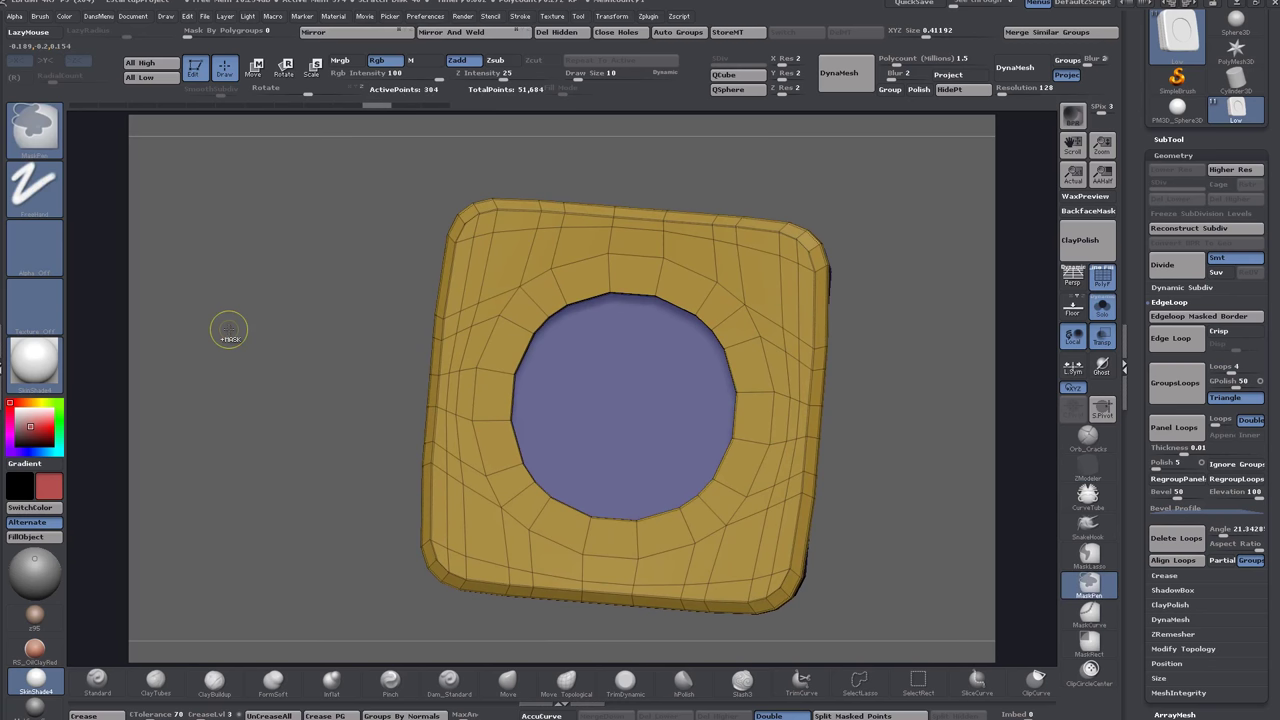
{"action": "key", "text": "ctrl+z"}
{"action": "key", "text": "ctrl+z"}
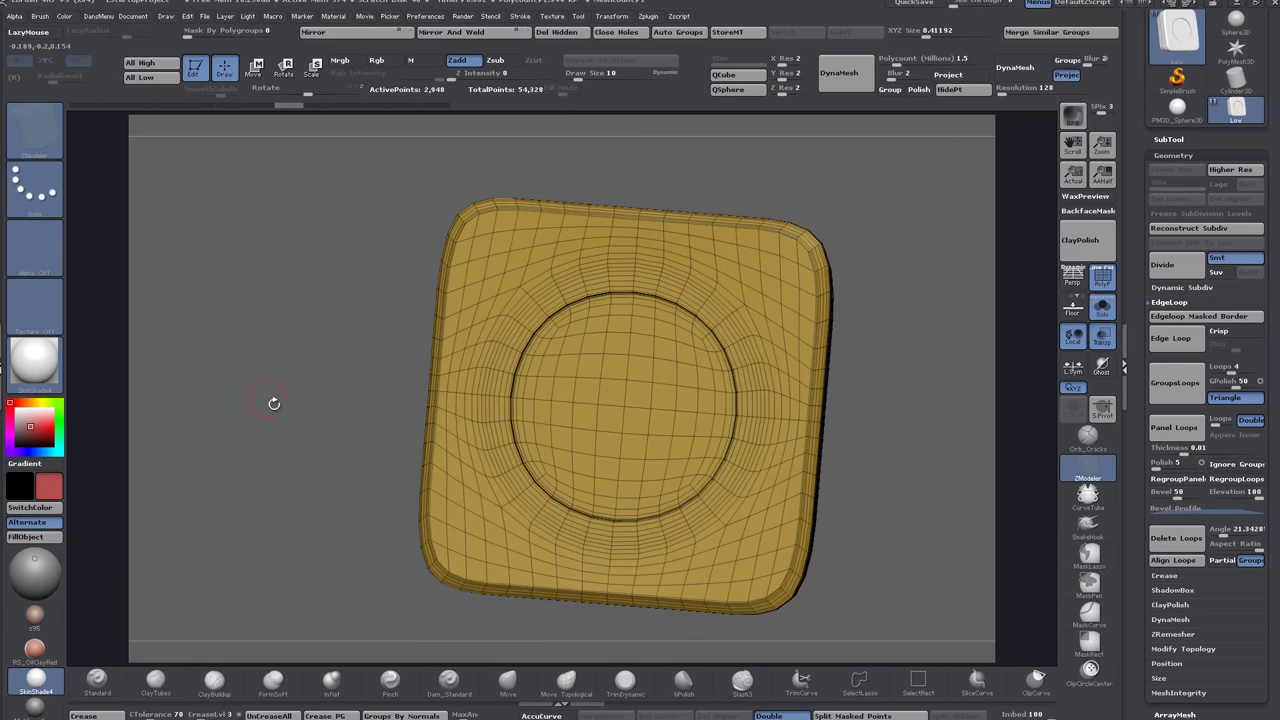
Reapply the deletion of Low's nonessential edge loops at the current angle tolerance.
{"action": "mouse_move", "coordinate": [272, 403]}
{"action": "left_mouse_down"}
{"action": "mouse_move", "coordinate": [289, 288]}
{"action": "mouse_move", "coordinate": [288, 307]}
{"action": "left_mouse_up"}
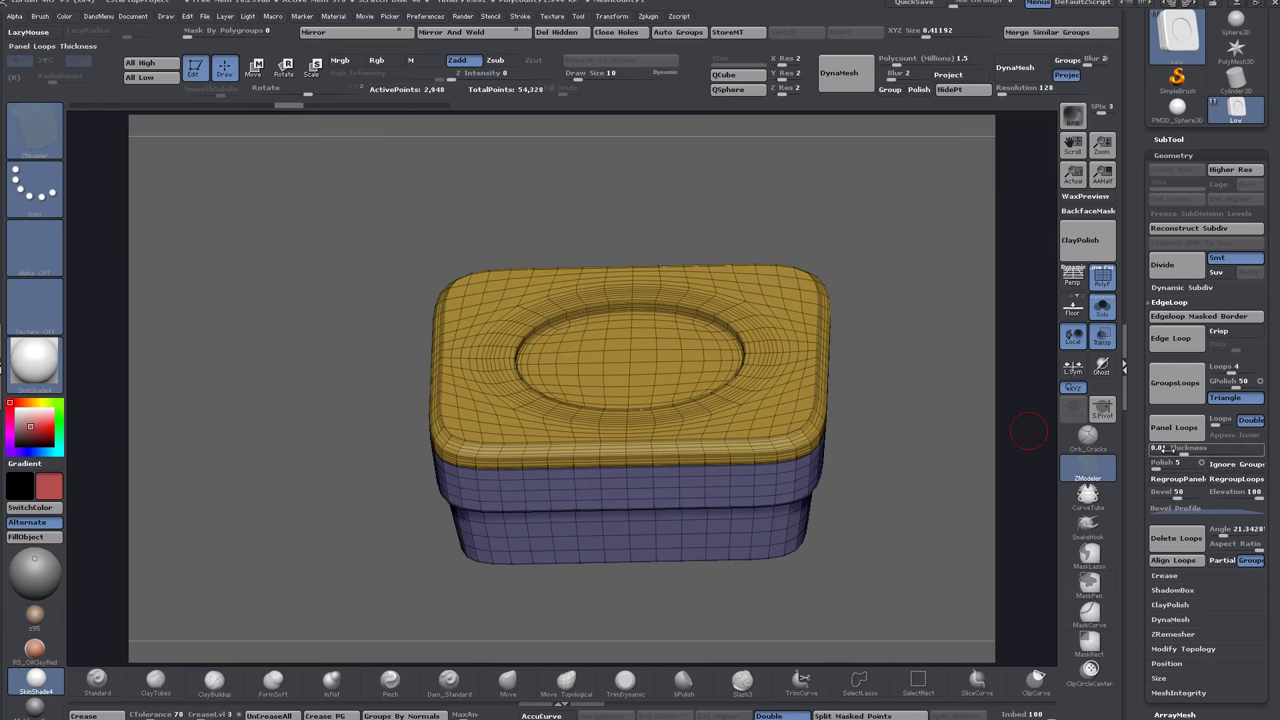
{"action": "key", "text": "shift+d"}
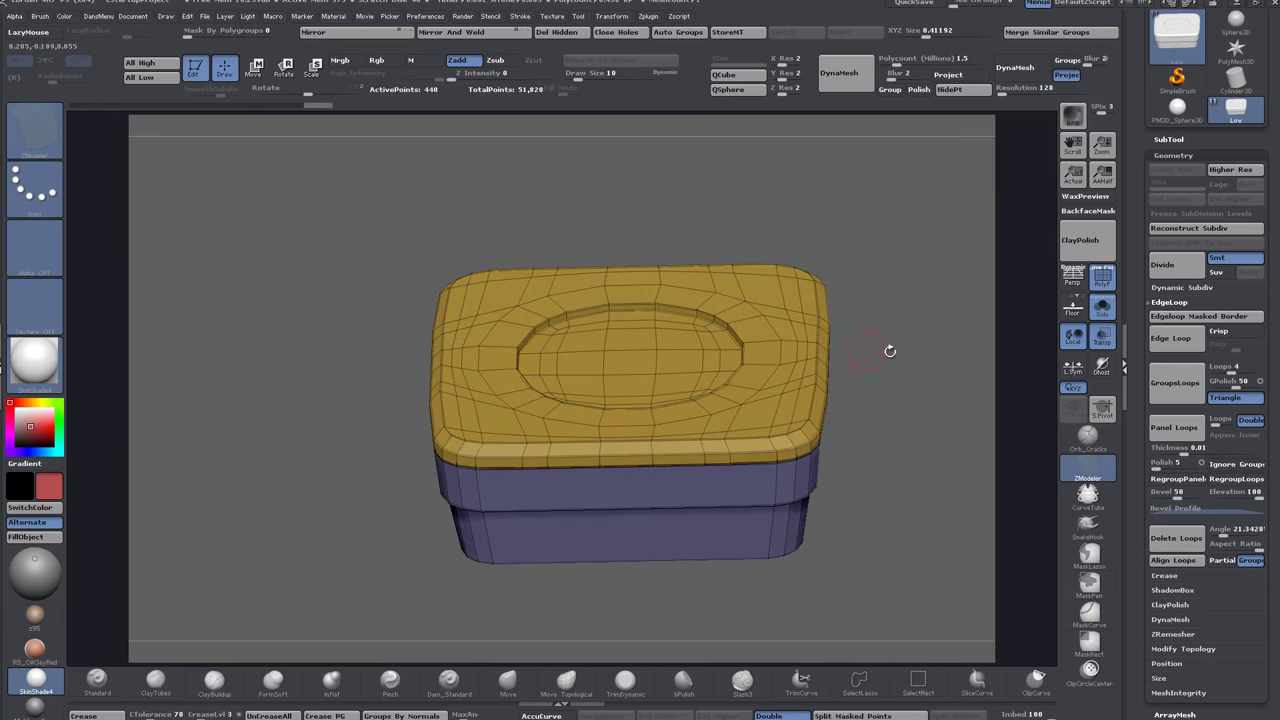
{"action": "left_click_drag", "start_coordinate": [935, 347], "coordinate": [600, 400]}
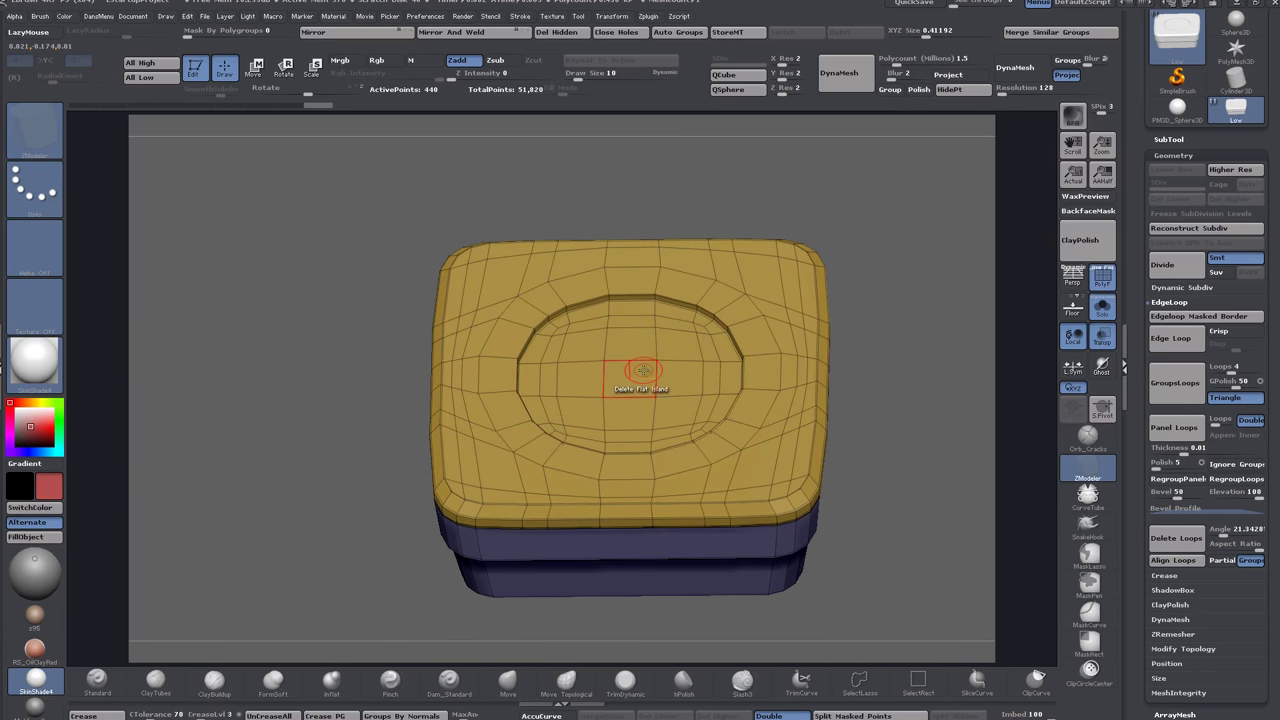
Delete the flat island covering the round recess's floor and the flat inner face exposed behind it.
{"action": "left_click", "coordinate": [640, 369]}
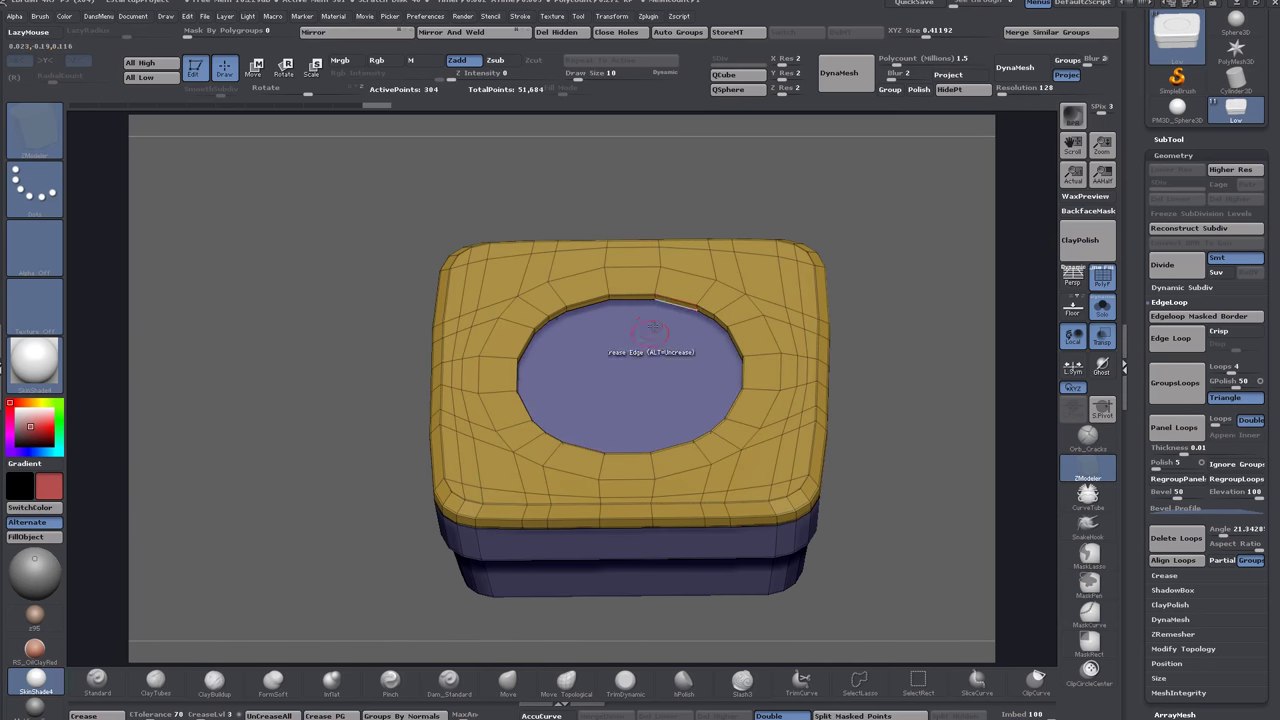
{"action": "right_click_drag", "start_coordinate": [653, 327], "coordinate": [664, 408]}
{"action": "left_click", "coordinate": [655, 417]}
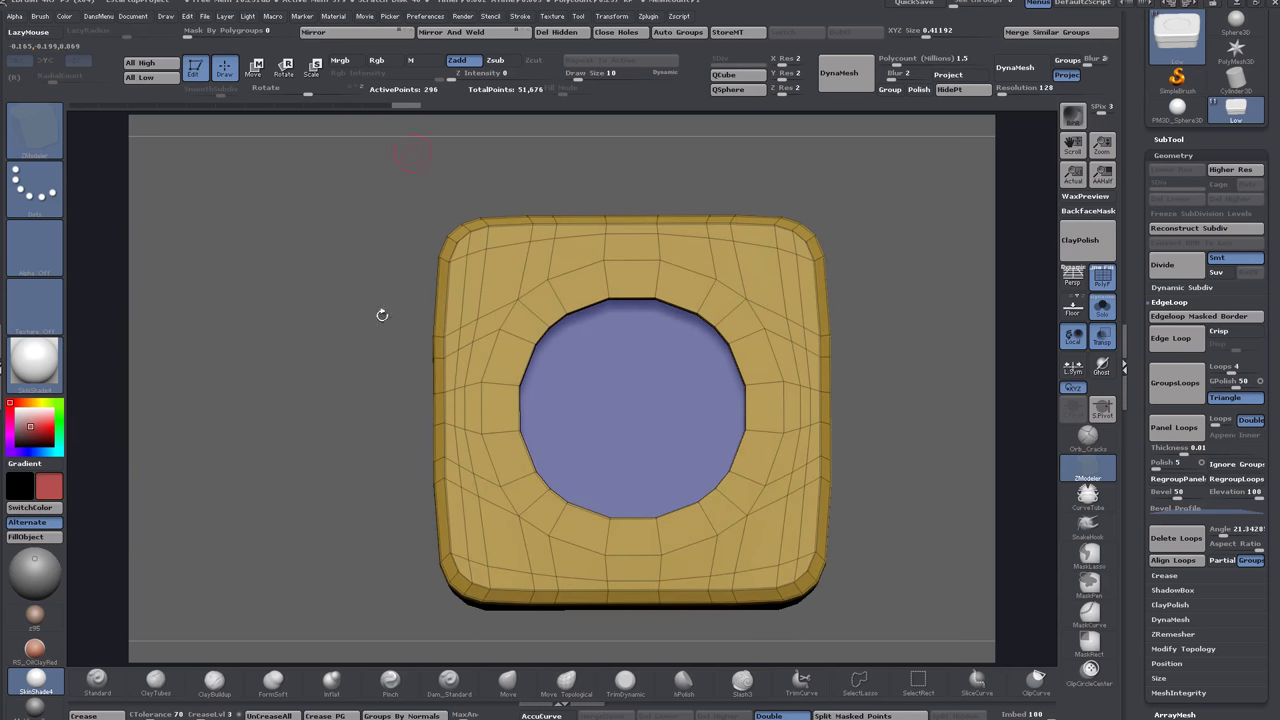
Examine Low's remaining edge flow around the round opening and along the rim from above and at oblique angles.
{"action": "left_click_drag", "start_coordinate": [333, 466], "coordinate": [330, 399]}
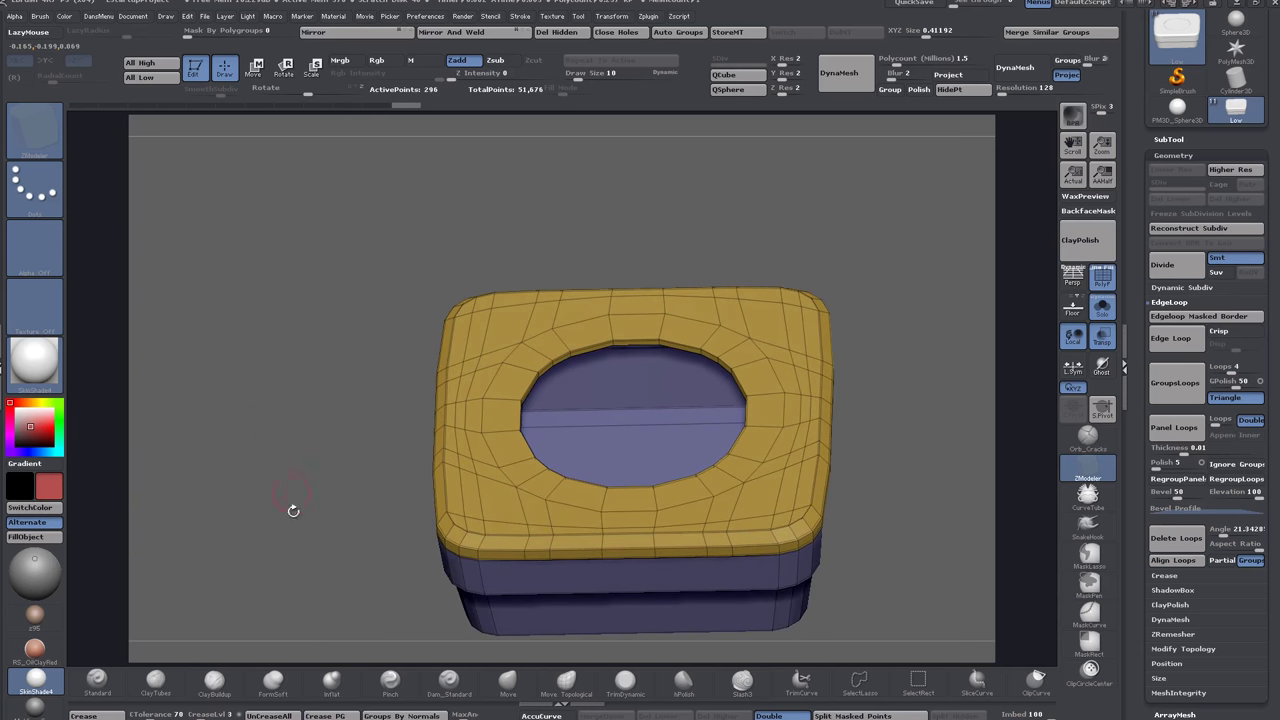
{"action": "left_click_drag", "start_coordinate": [293, 510], "coordinate": [286, 351]}
{"action": "left_click_drag", "start_coordinate": [323, 390], "coordinate": [254, 385], "text": "alt"}
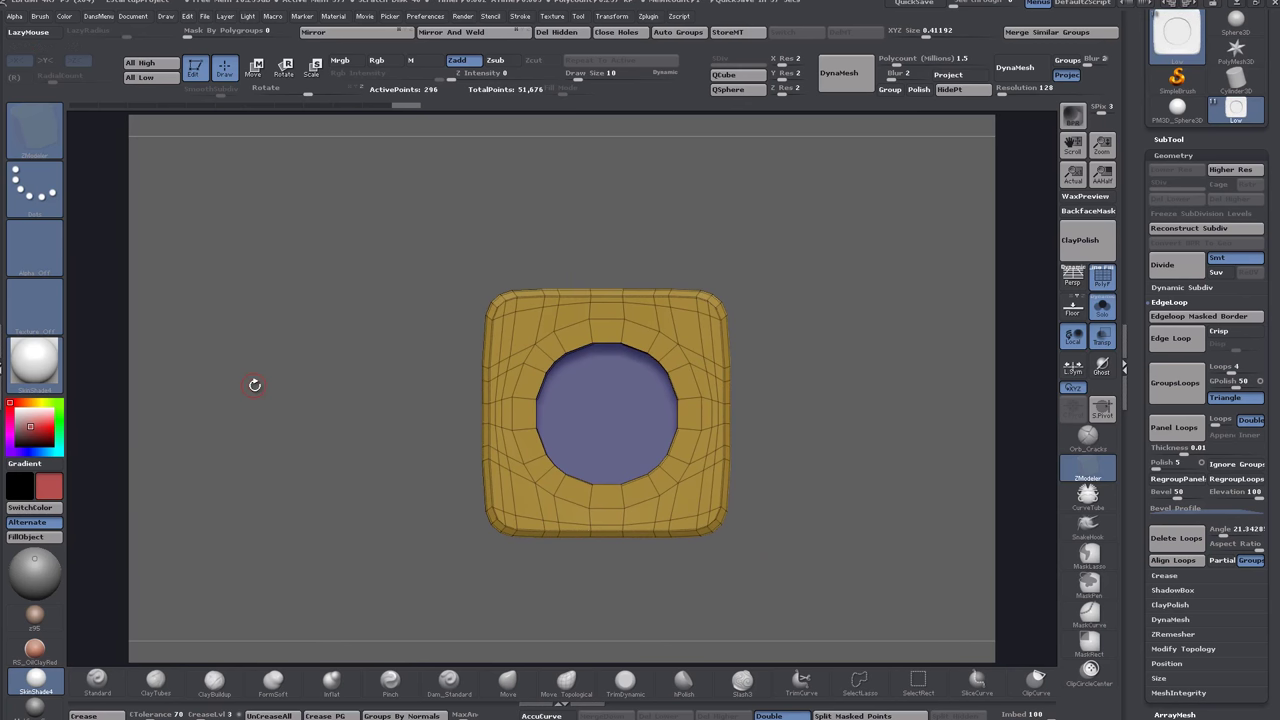
{"action": "left_click_drag", "start_coordinate": [443, 391], "coordinate": [476, 436], "text": "alt"}
{"action": "left_click_drag", "start_coordinate": [903, 476], "coordinate": [900, 358]}
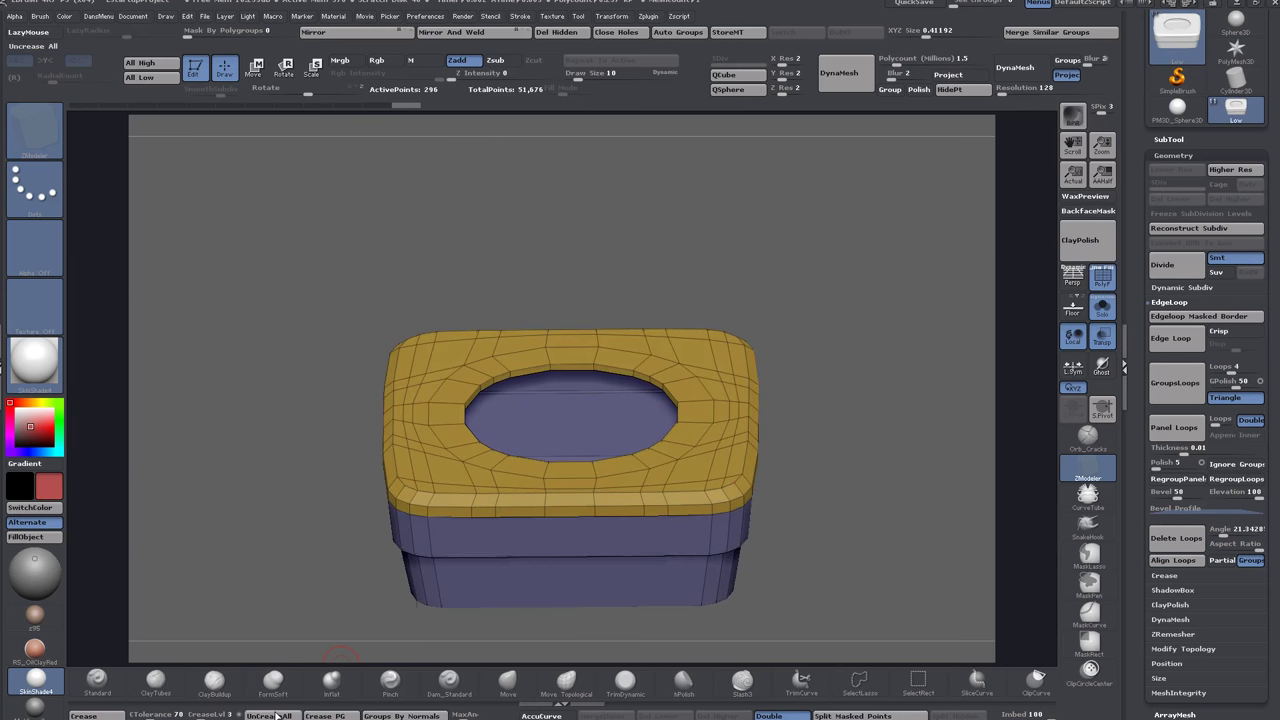
{"action": "left_click_drag", "start_coordinate": [848, 402], "coordinate": [857, 407]}
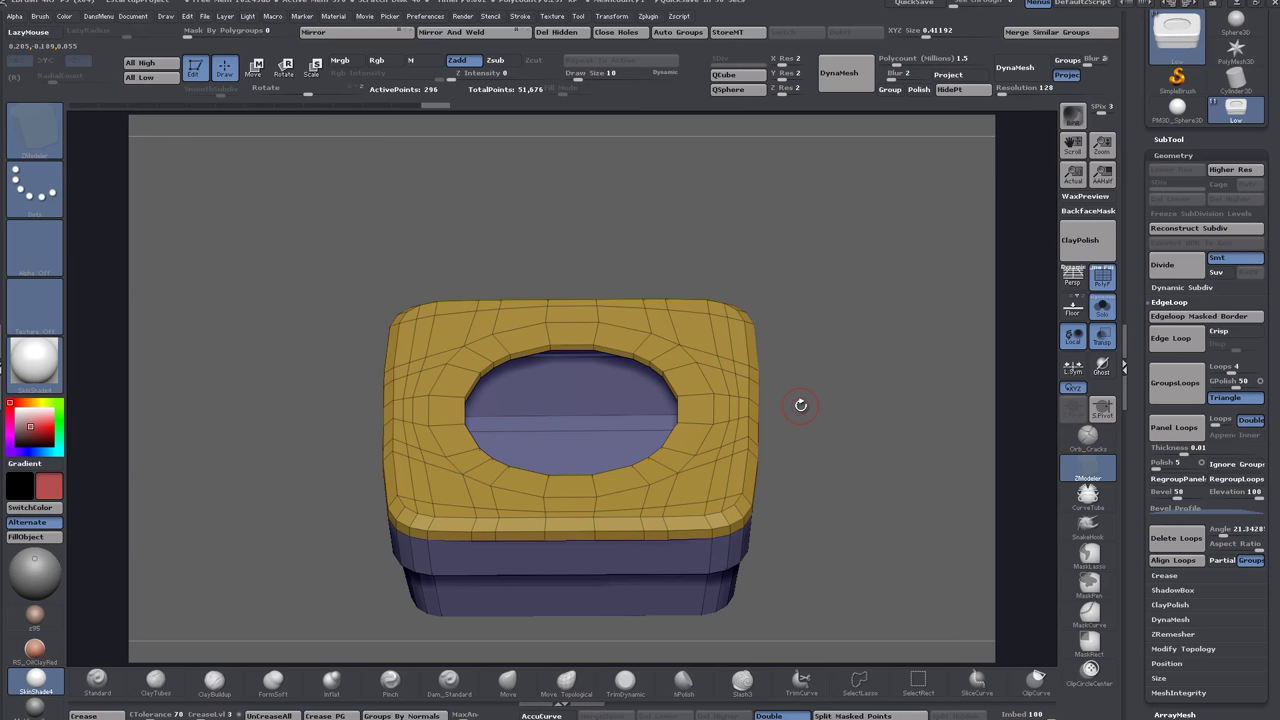
{"action": "left_click_drag", "start_coordinate": [815, 392], "coordinate": [822, 390]}
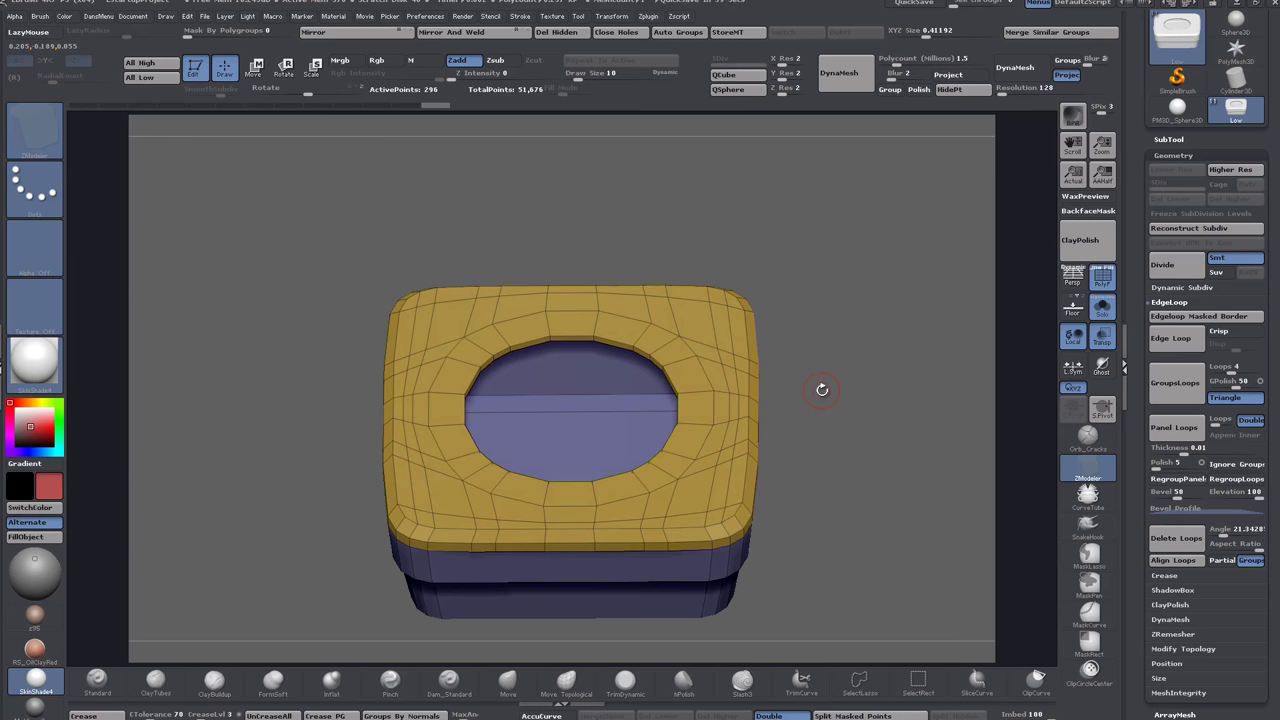
{"action": "left_click_drag", "start_coordinate": [822, 389], "coordinate": [822, 397]}
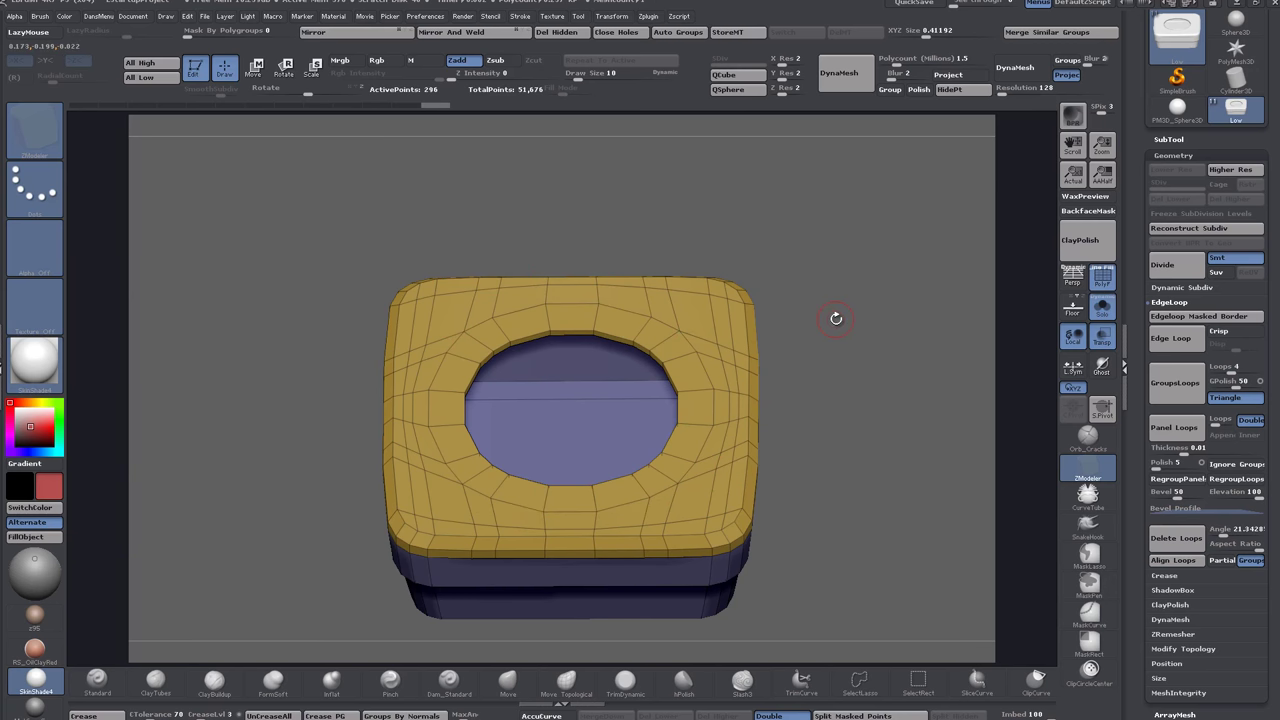
{"action": "left_click_drag", "start_coordinate": [834, 314], "coordinate": [836, 332]}
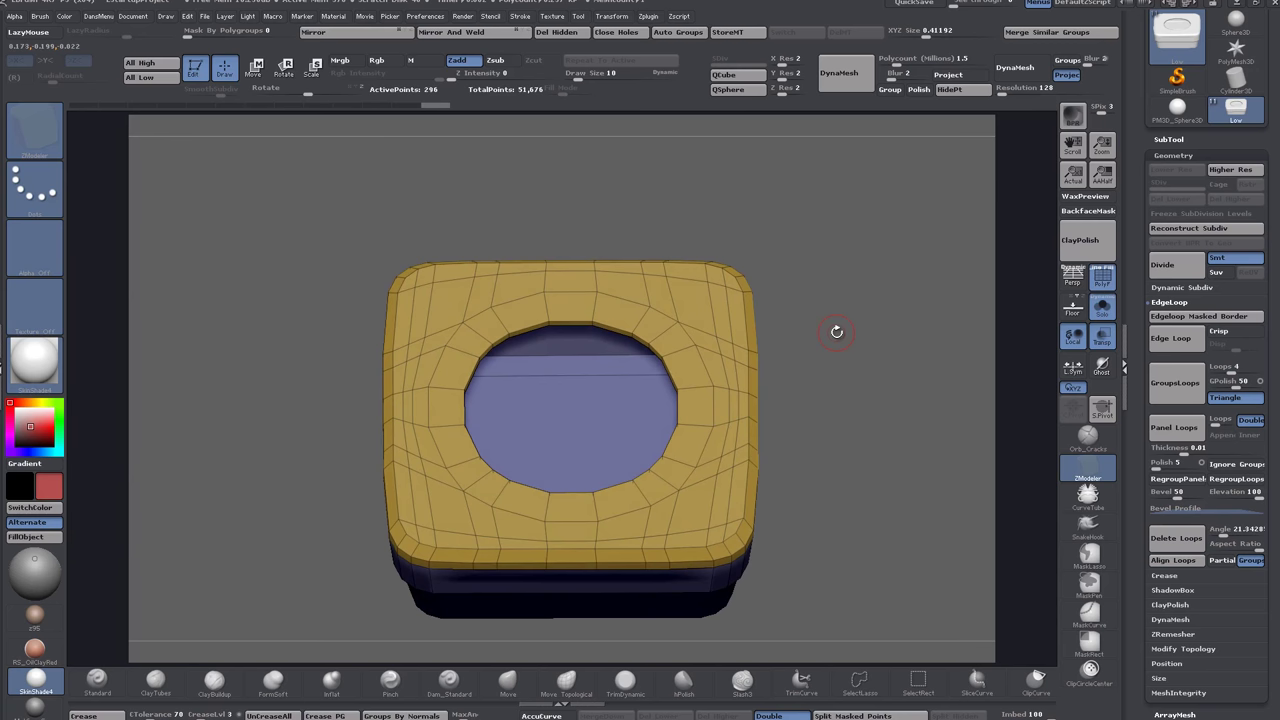
{"action": "left_click_drag", "start_coordinate": [830, 419], "coordinate": [863, 381], "text": "alt"}
{"action": "mouse_move", "coordinate": [817, 458]}
{"action": "left_mouse_down", "text": "alt"}
{"action": "mouse_move", "coordinate": [840, 406]}
{"action": "mouse_move", "coordinate": [829, 450]}
{"action": "left_mouse_up", "text": "alt"}
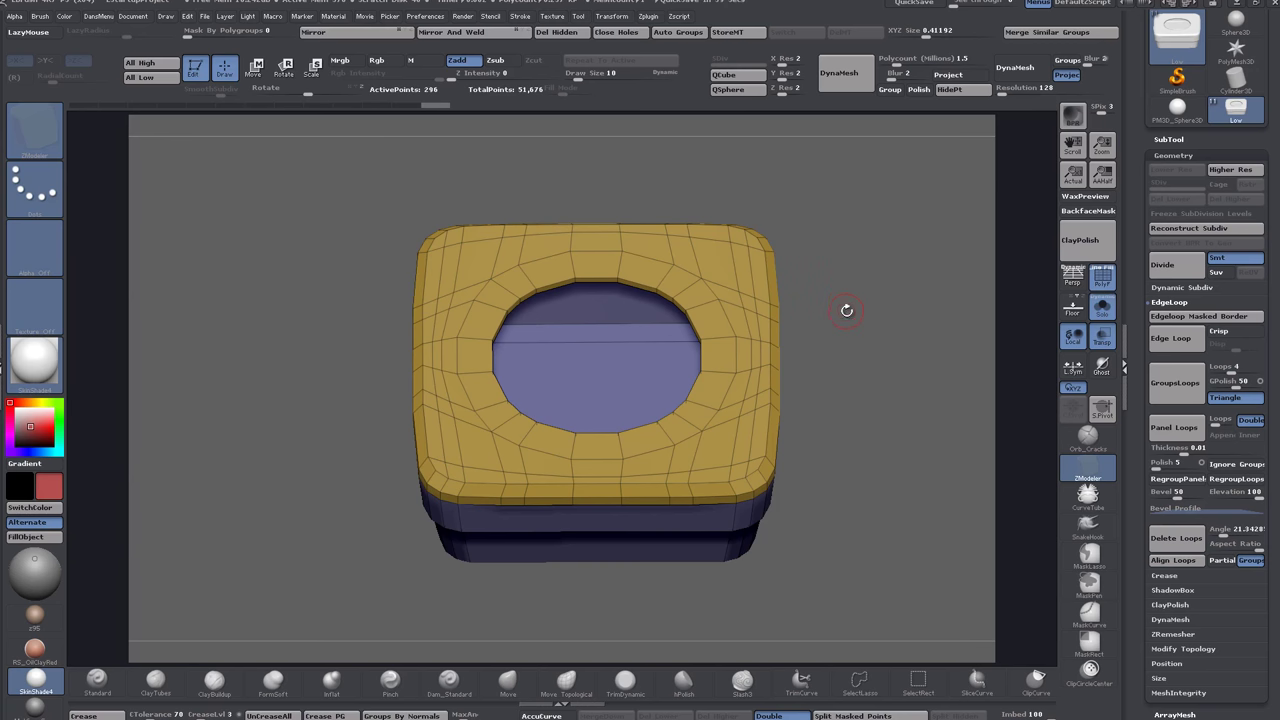
{"action": "left_click_drag", "start_coordinate": [845, 313], "coordinate": [849, 306]}
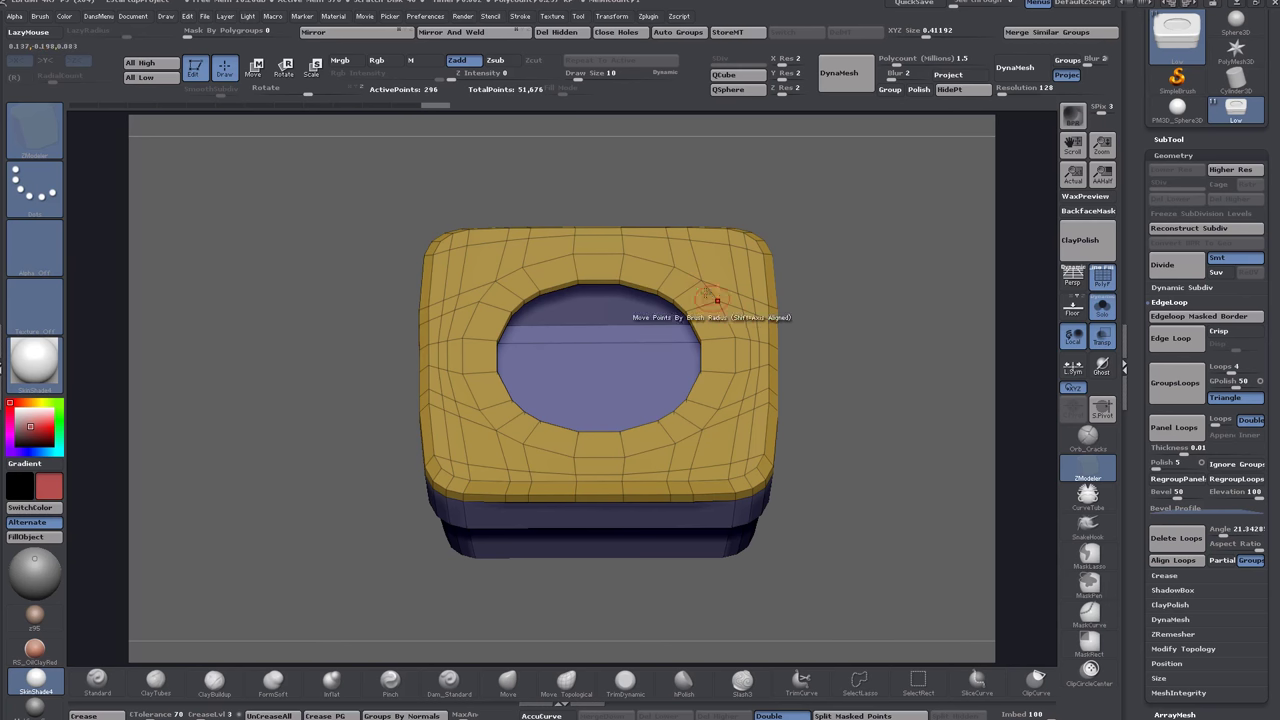
{"action": "left_click_drag", "start_coordinate": [855, 253], "coordinate": [918, 339], "text": "alt"}
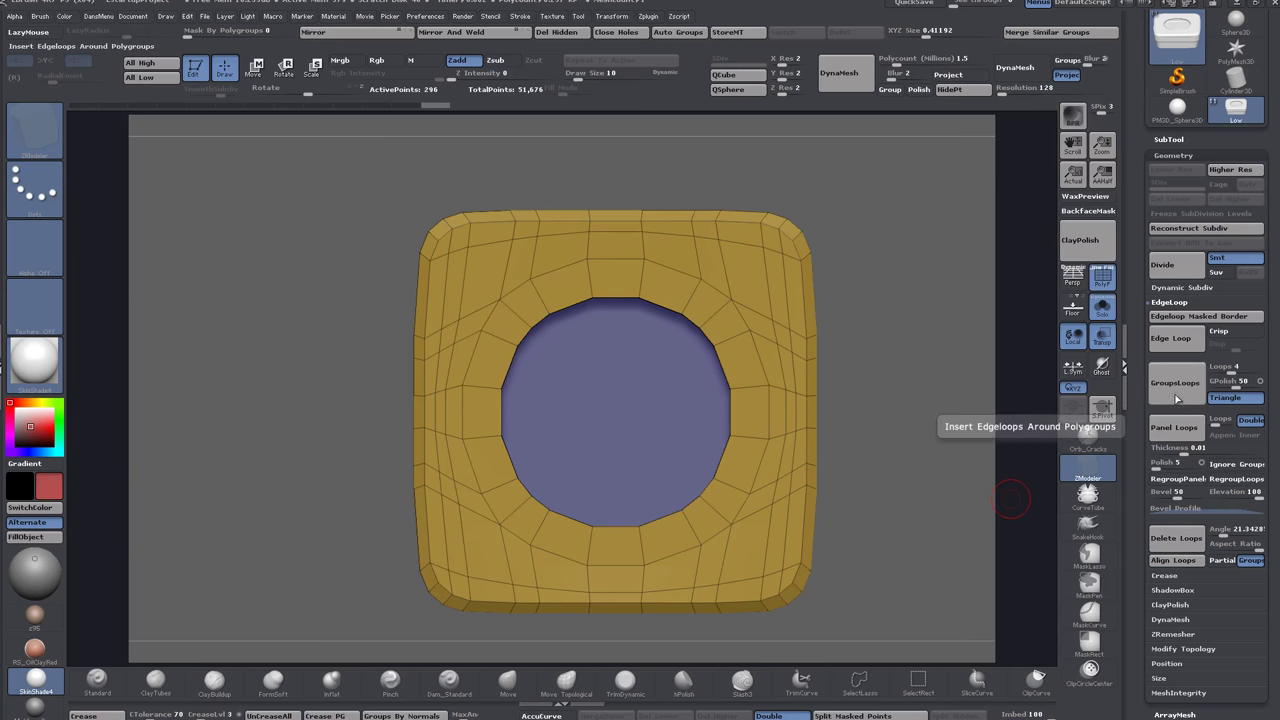
{"action": "left_click_drag", "start_coordinate": [869, 429], "coordinate": [912, 437]}
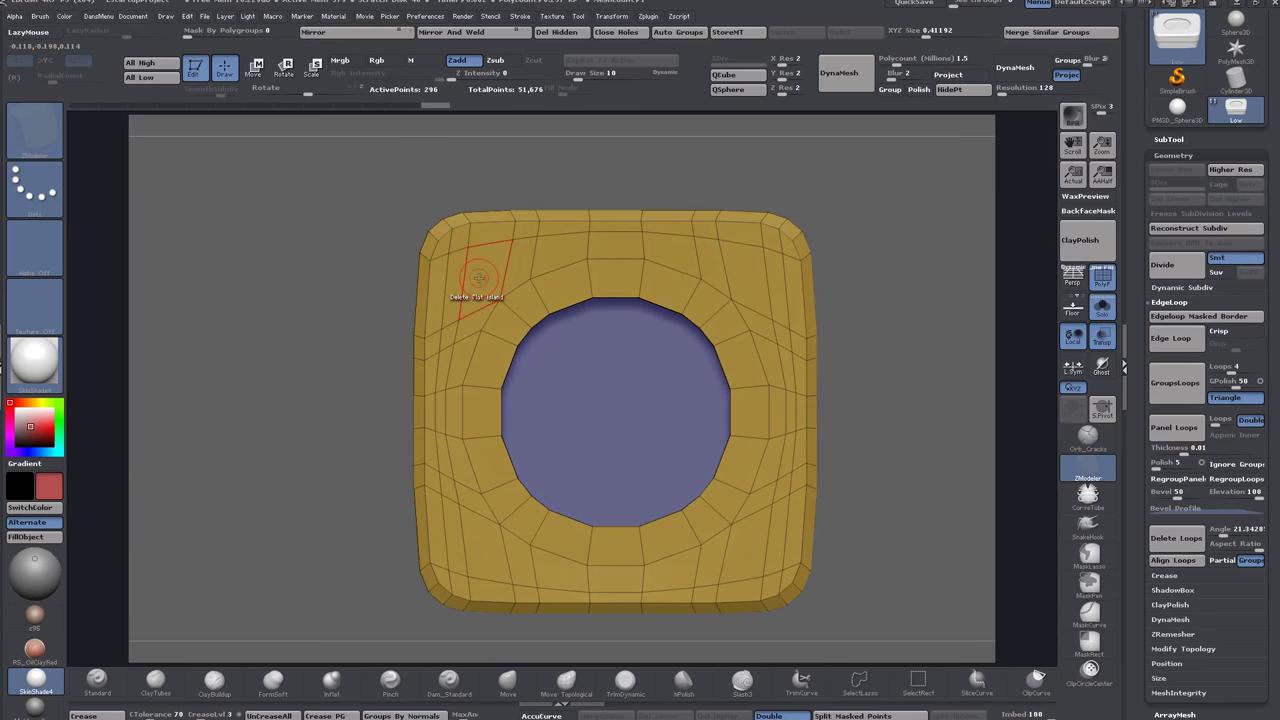
{"action": "mouse_move", "coordinate": [534, 333]}
{"action": "right_mouse_down"}
{"action": "mouse_move", "coordinate": [526, 299]}
{"action": "mouse_move", "coordinate": [531, 328]}
{"action": "right_mouse_up"}
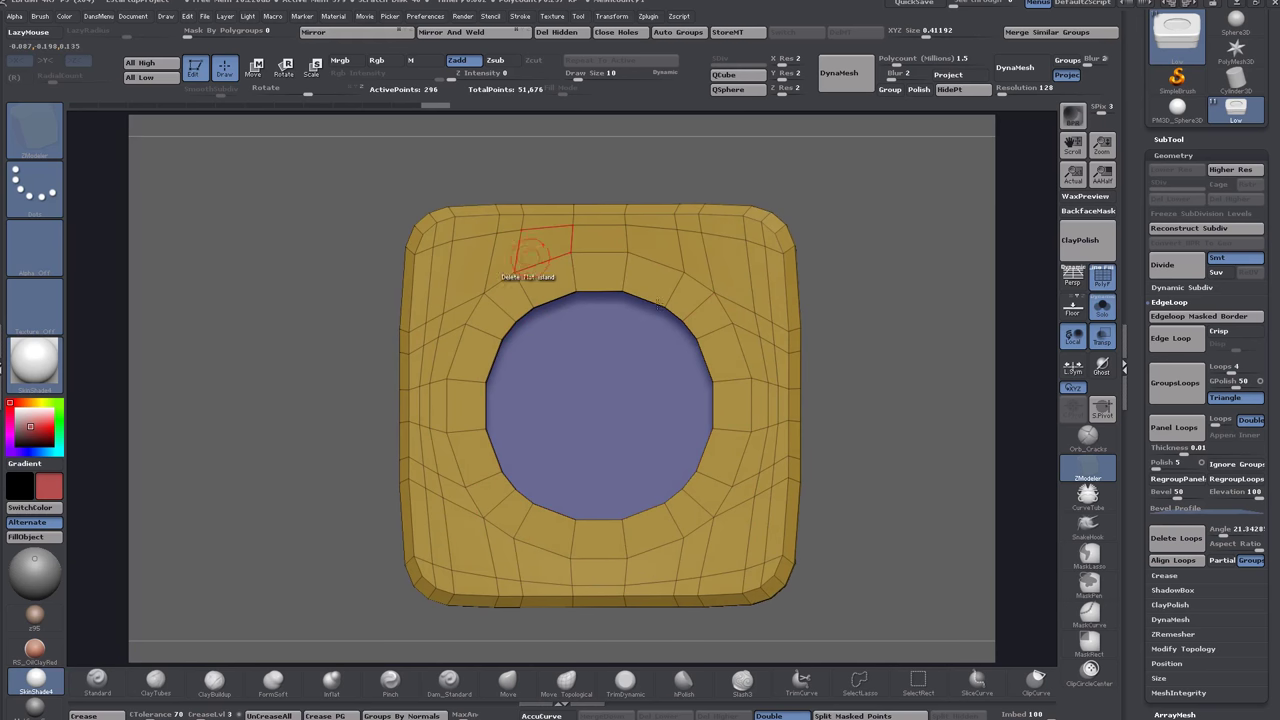
{"action": "right_click_drag", "start_coordinate": [901, 422], "coordinate": [920, 383]}
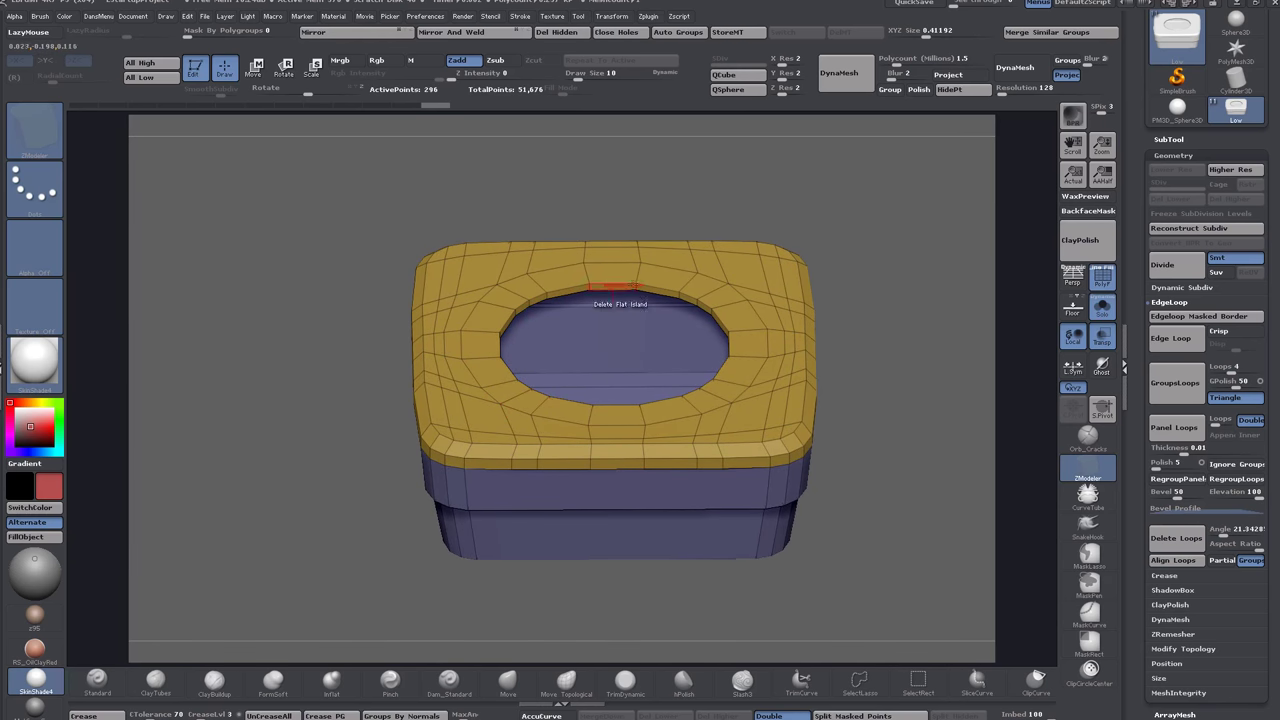
{"action": "right_click_drag", "start_coordinate": [891, 260], "coordinate": [876, 312]}
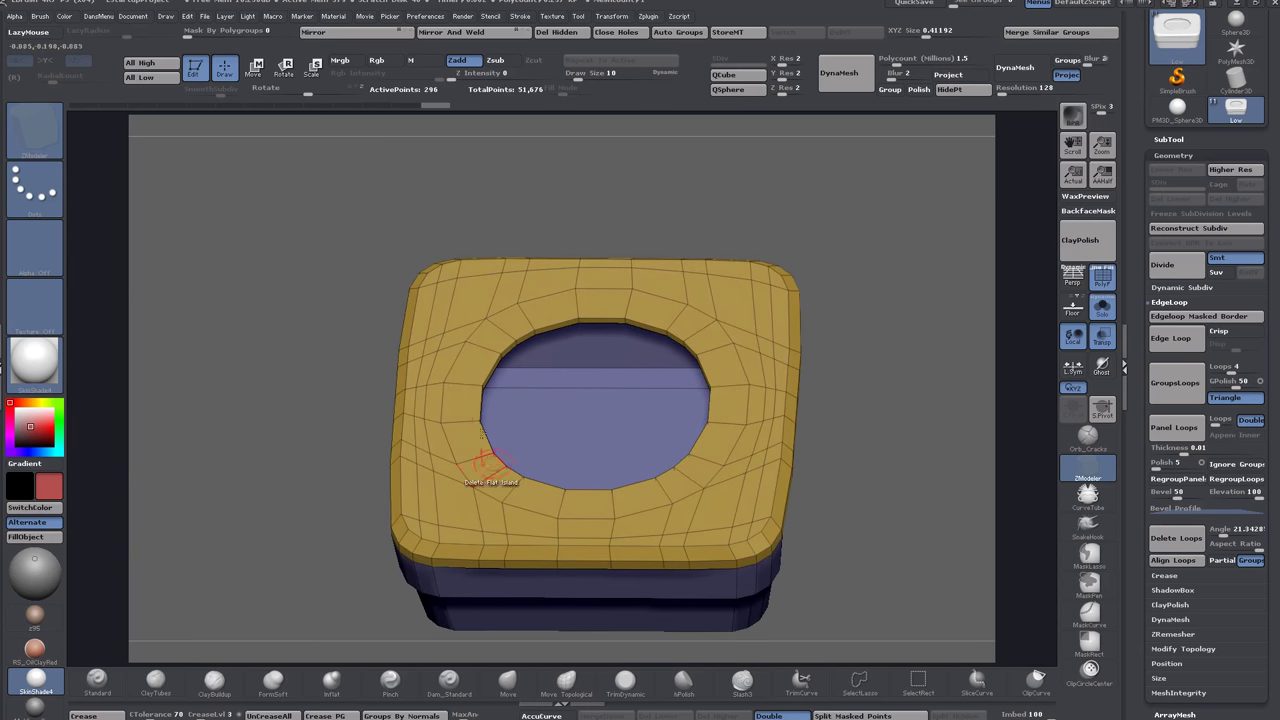
{"action": "right_click_drag", "start_coordinate": [893, 418], "coordinate": [864, 434]}
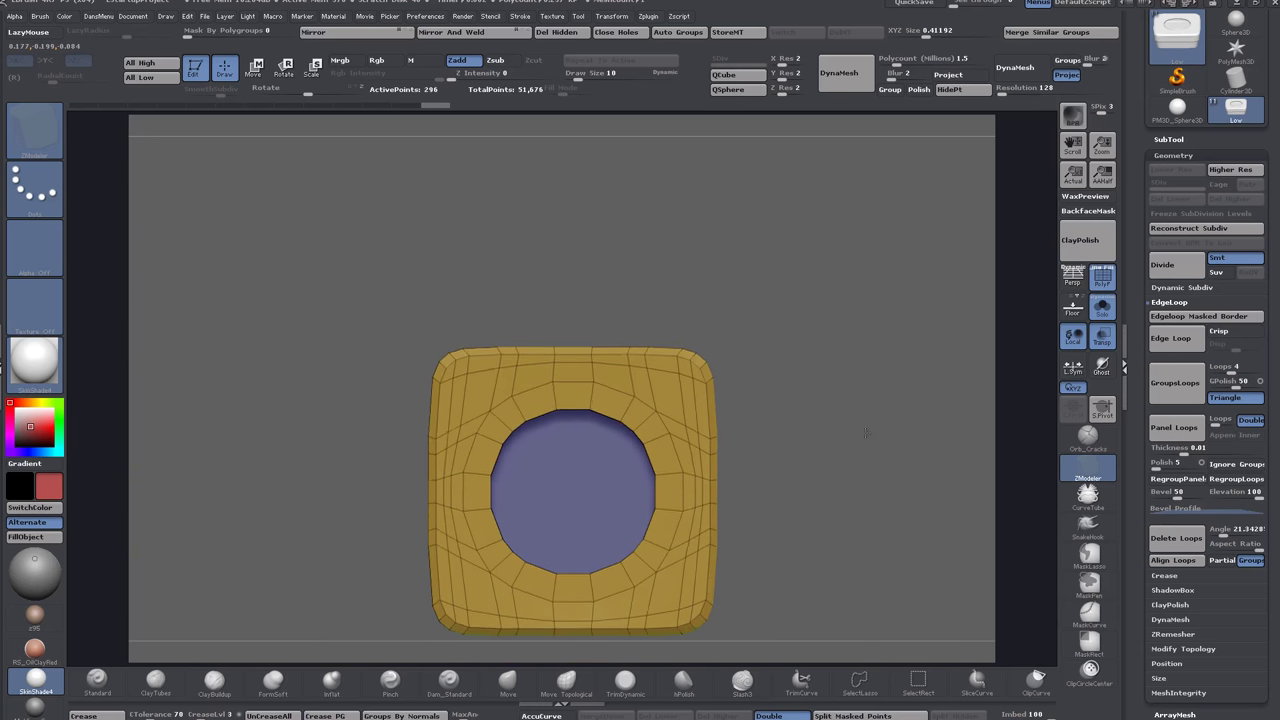
{"action": "right_click_drag", "start_coordinate": [806, 502], "coordinate": [838, 426], "text": "alt"}
Turn on editing symmetry across X and Z for Low's underside.
{"action": "right_click_drag", "start_coordinate": [720, 357], "coordinate": [470, 314]}
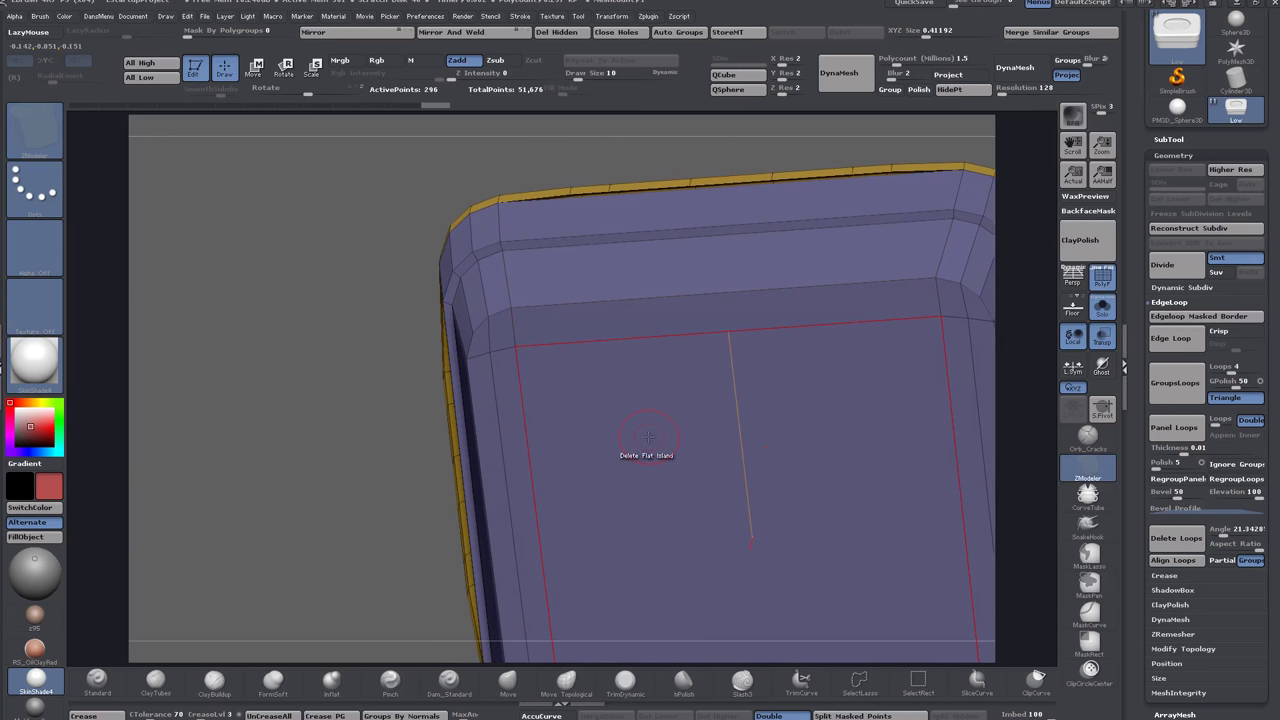
{"action": "right_click_drag", "start_coordinate": [645, 444], "coordinate": [546, 322], "text": "ctrl"}
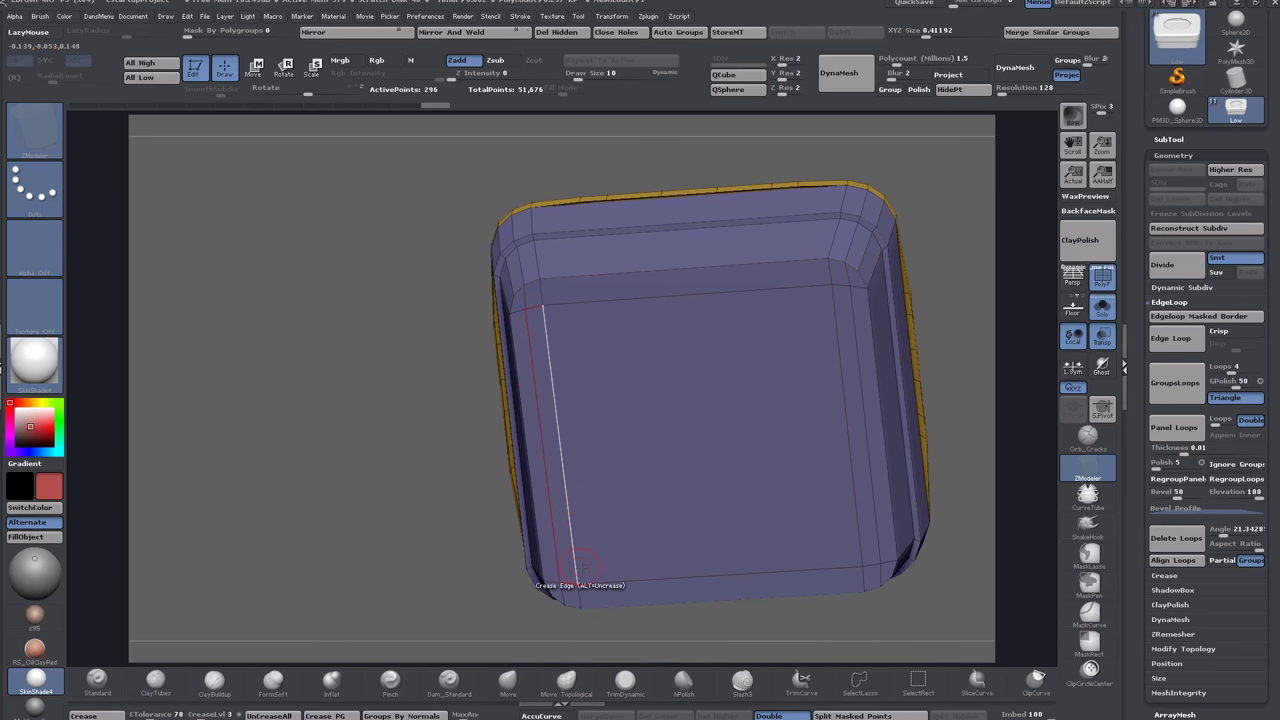
{"action": "left_click_drag", "start_coordinate": [345, 343], "coordinate": [288, 440]}
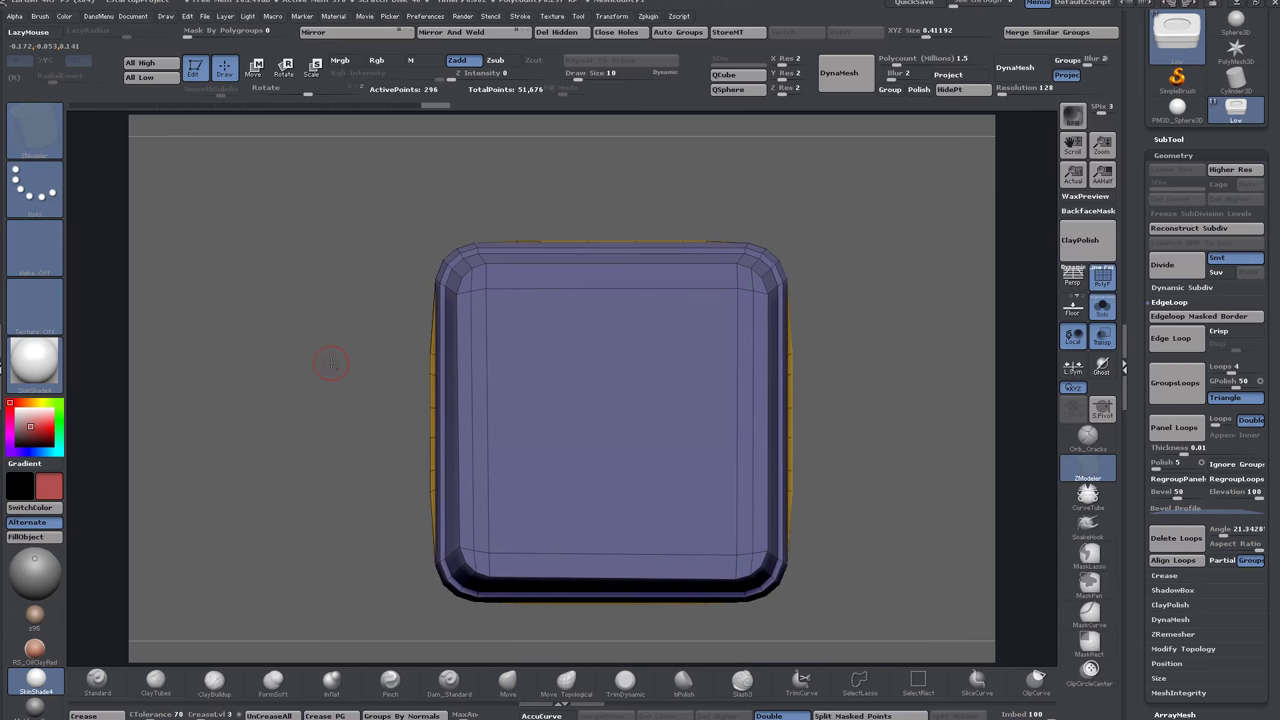
{"action": "left_click_drag", "start_coordinate": [332, 362], "coordinate": [314, 393]}
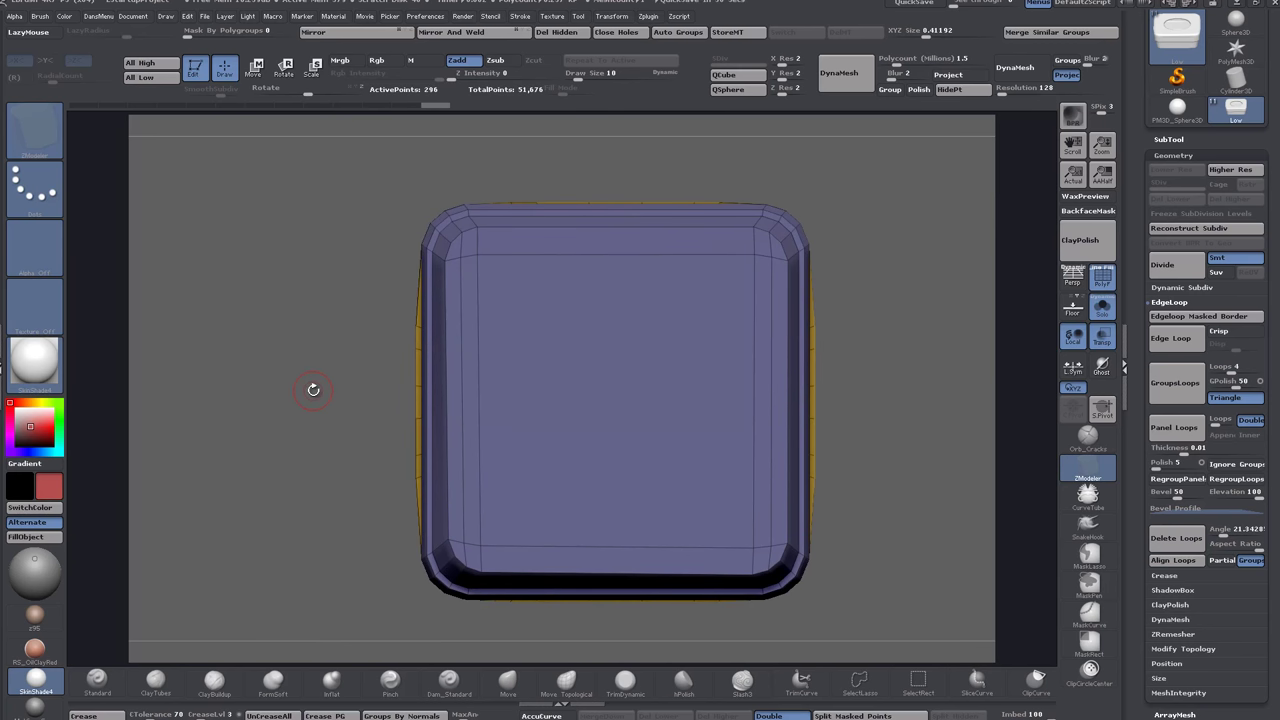
{"action": "key", "text": "x"}
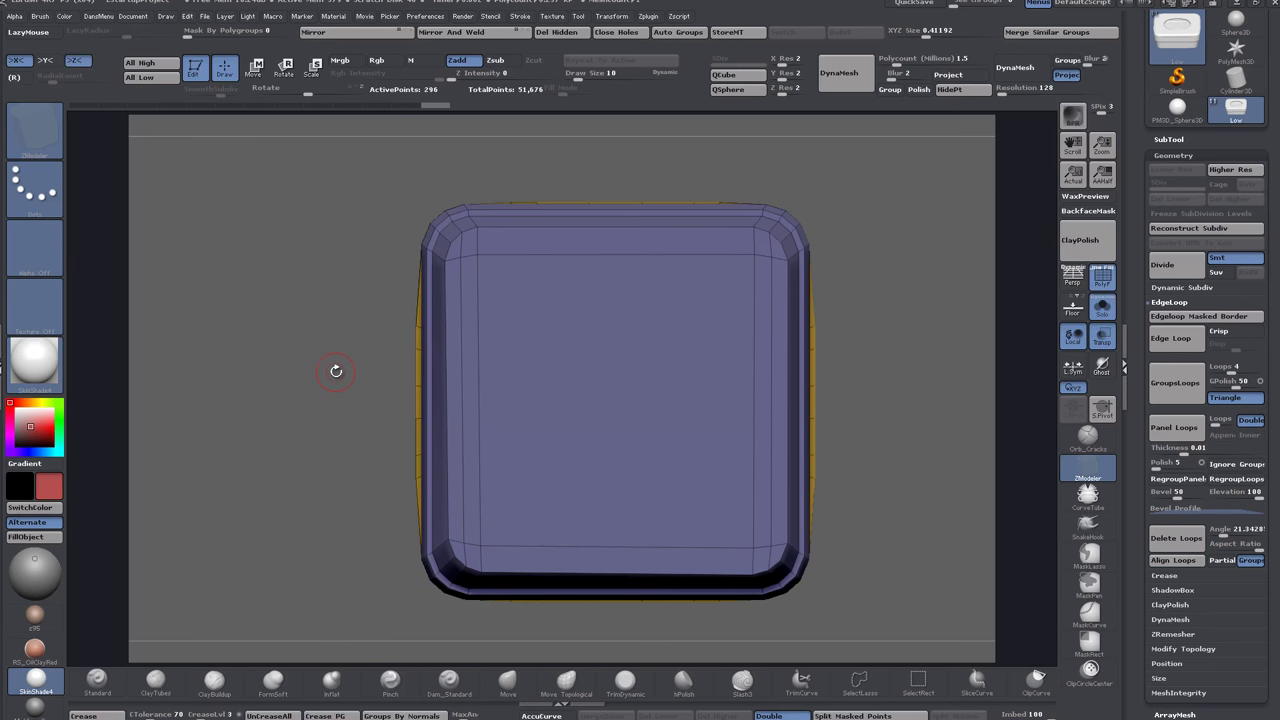
{"action": "left_click", "coordinate": [82, 62]}
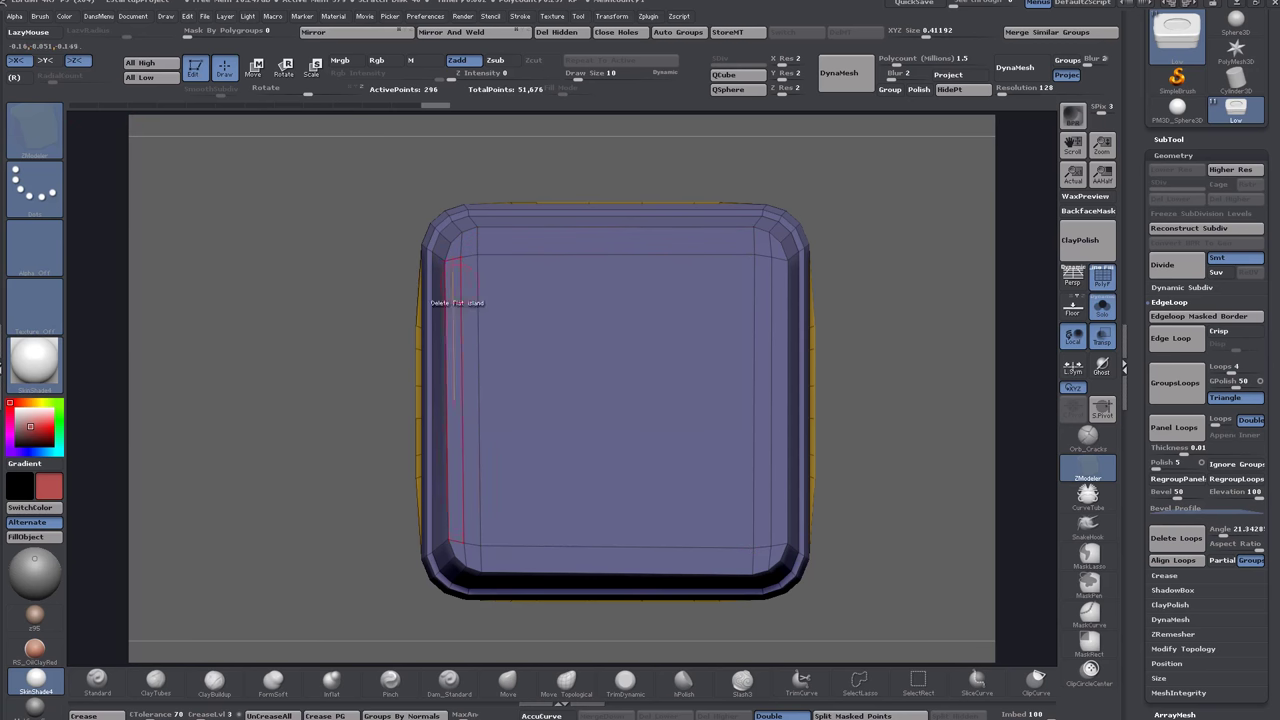
Set the ZModeler point action to Stitch to end point and merge the underside's inner corner points into the adjacent border points.
{"action": "left_click_drag", "start_coordinate": [287, 491], "coordinate": [269, 441], "text": "alt"}
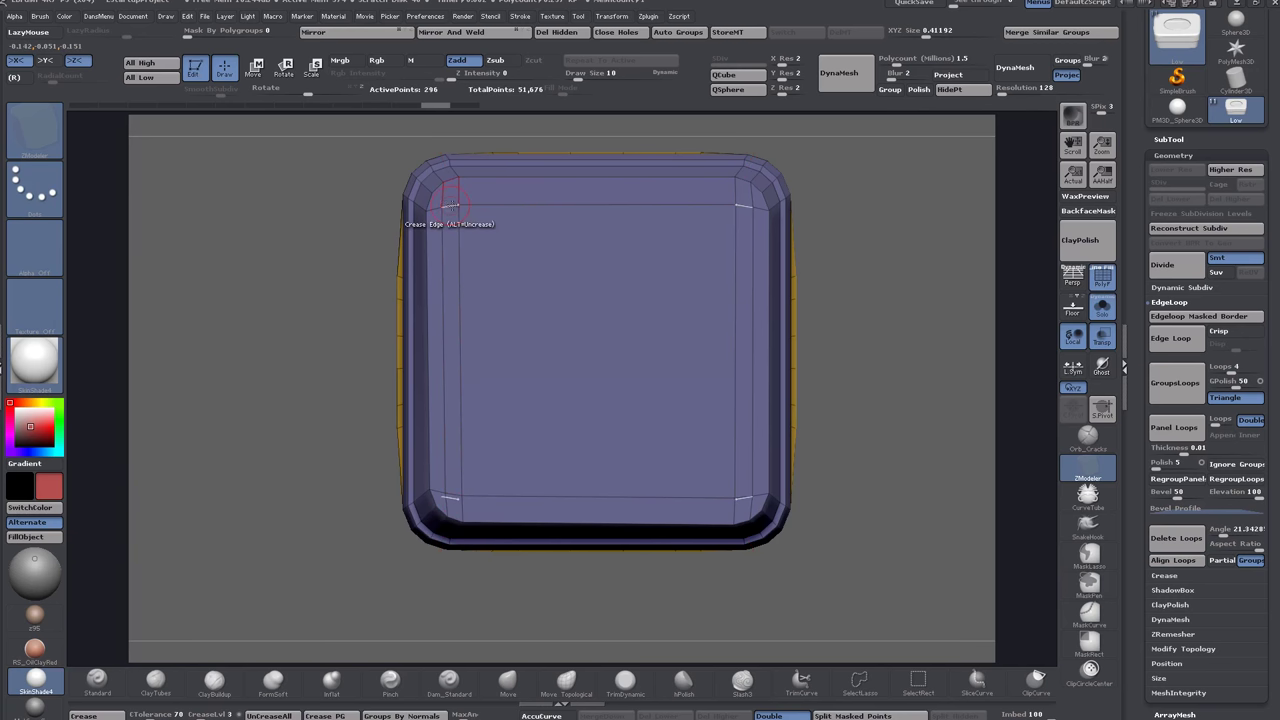
{"action": "left_click", "coordinate": [1101, 316]}
{"action": "left_click", "coordinate": [1101, 316]}
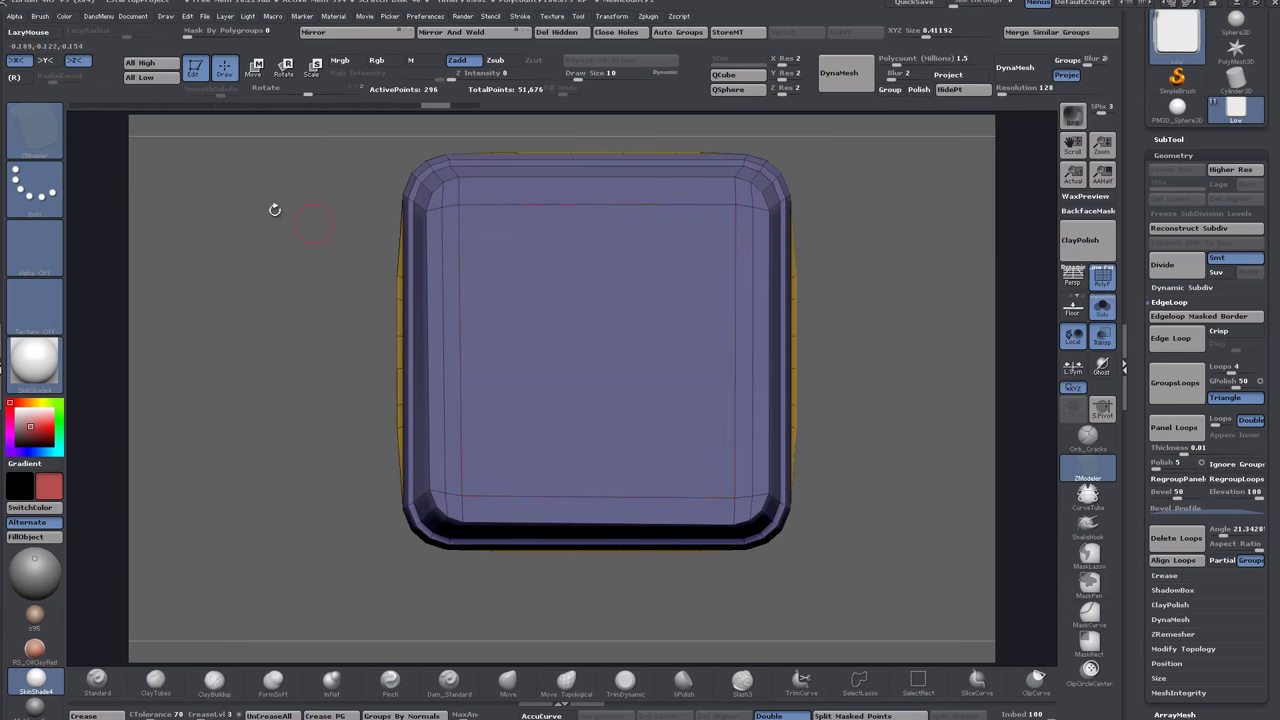
{"action": "mouse_move", "coordinate": [276, 210]}
{"action": "left_mouse_down"}
{"action": "mouse_move", "coordinate": [312, 296]}
{"action": "mouse_move", "coordinate": [385, 209]}
{"action": "left_mouse_up"}
{"action": "key", "text": "b"}
{"action": "key", "text": "z"}
{"action": "key", "text": "m"}
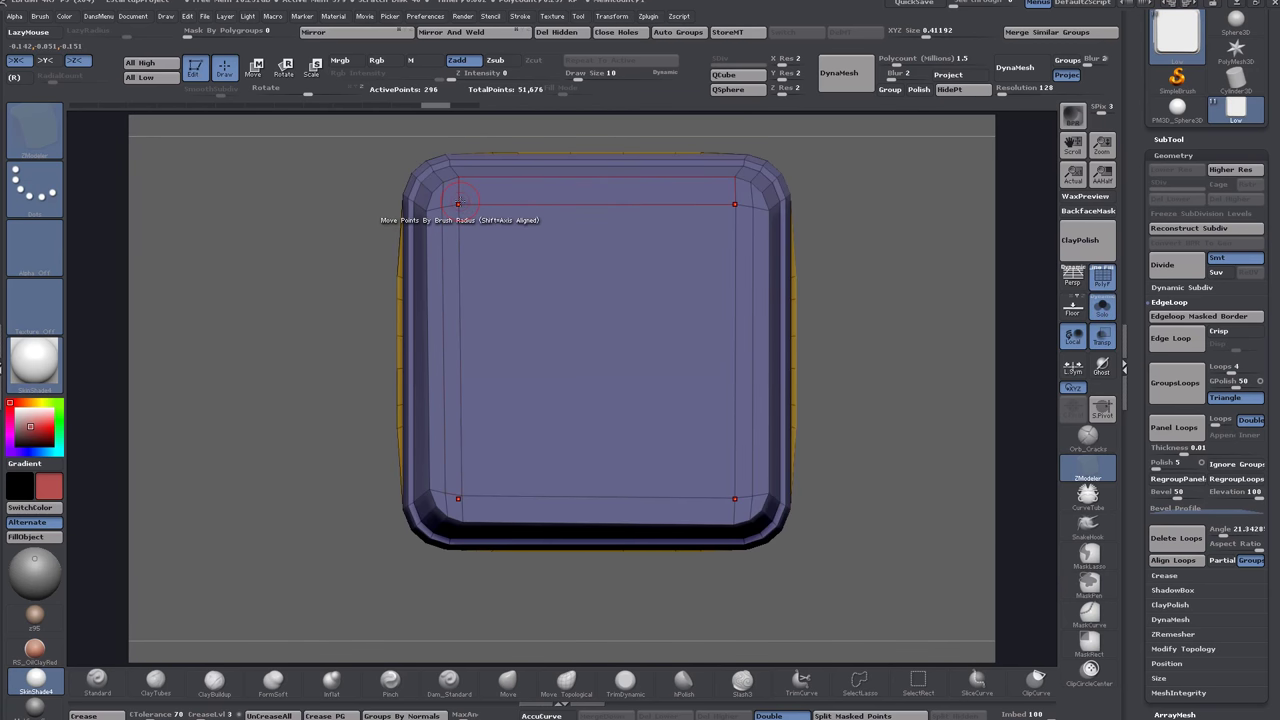
{"action": "key", "text": "space"}
{"action": "left_click", "coordinate": [531, 217]}
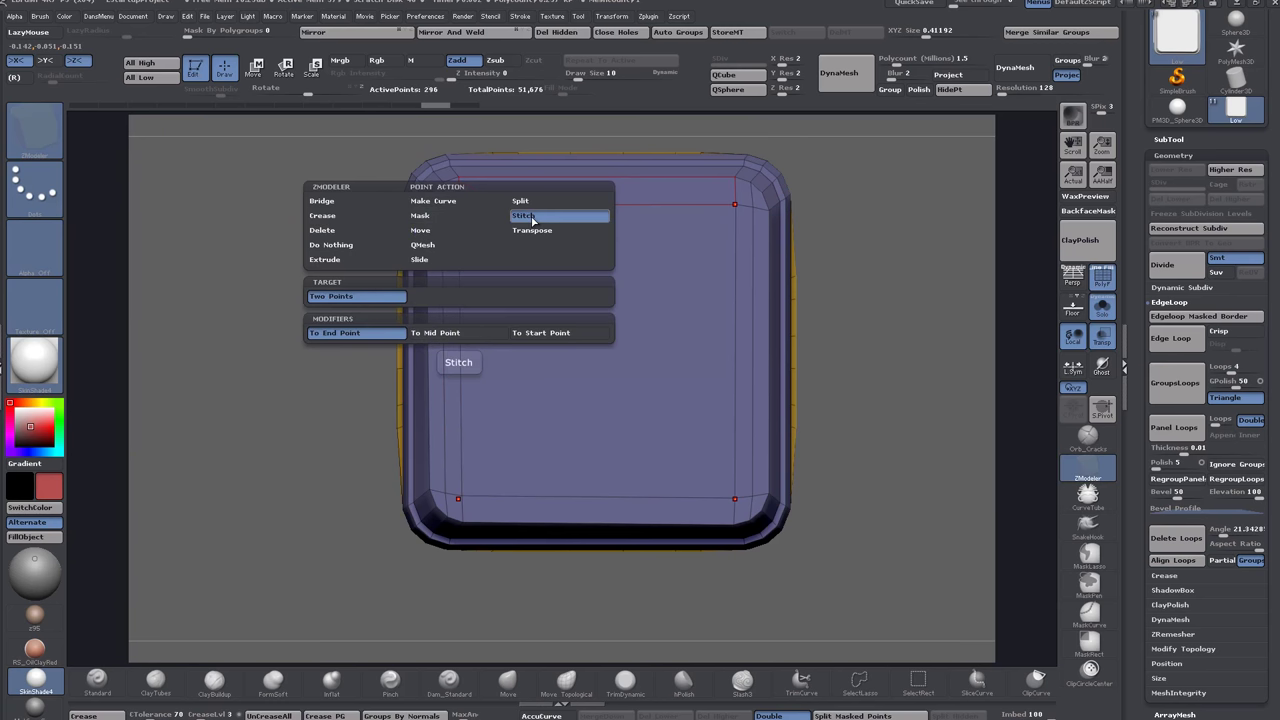
{"action": "left_click_drag", "start_coordinate": [345, 224], "coordinate": [354, 328], "text": "alt"}
{"action": "left_click", "coordinate": [481, 256]}
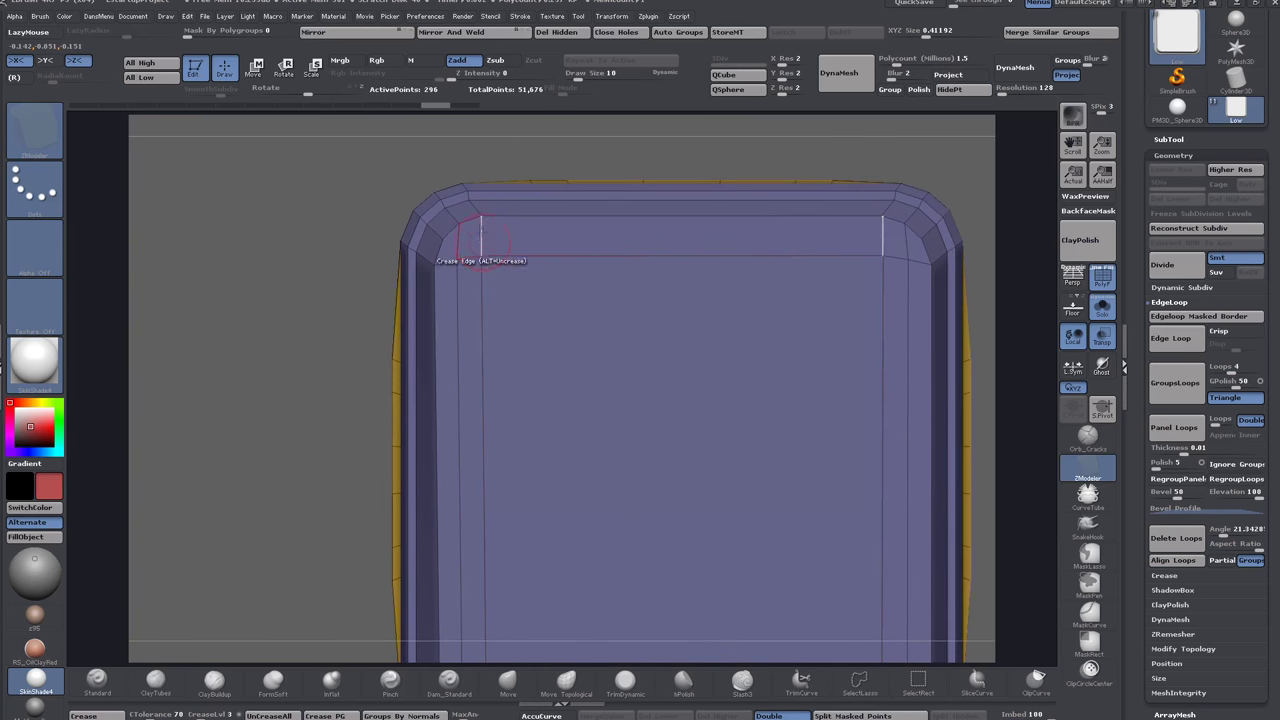
{"action": "left_click", "coordinate": [480, 215]}
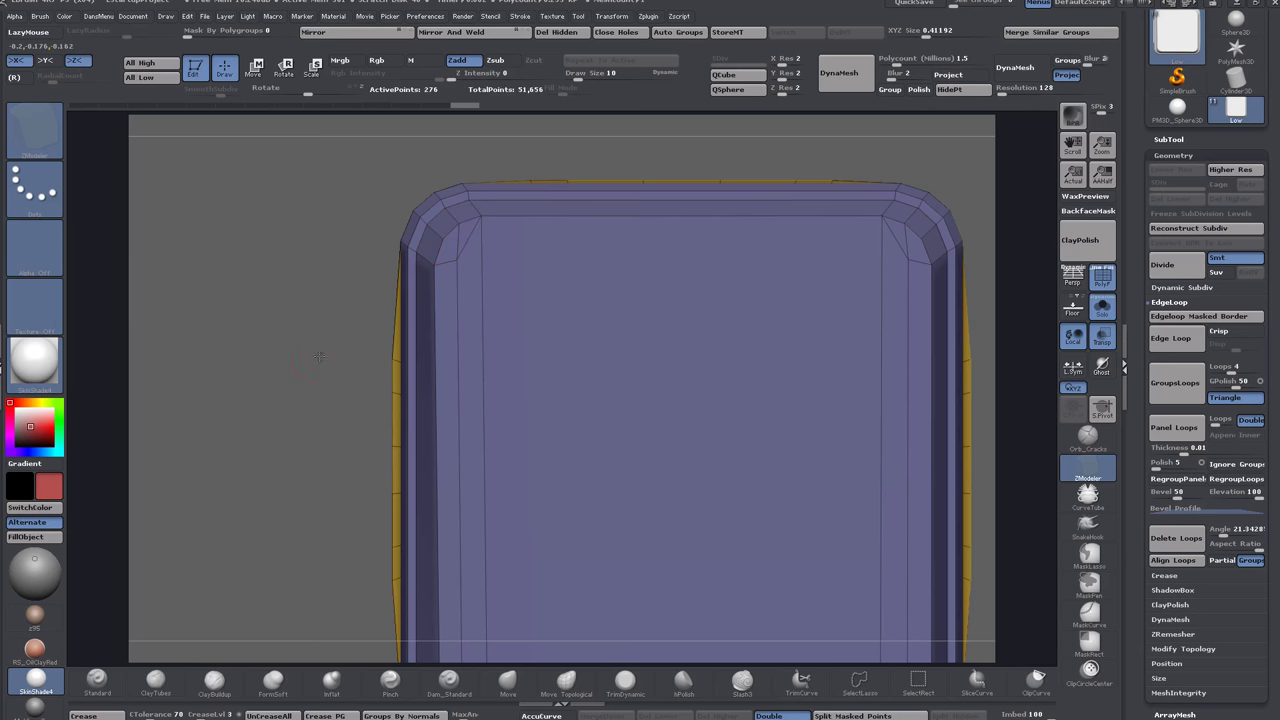
Mirror and weld Low across its X and Z axes.
{"action": "left_click_drag", "start_coordinate": [319, 357], "coordinate": [317, 323], "text": "alt"}
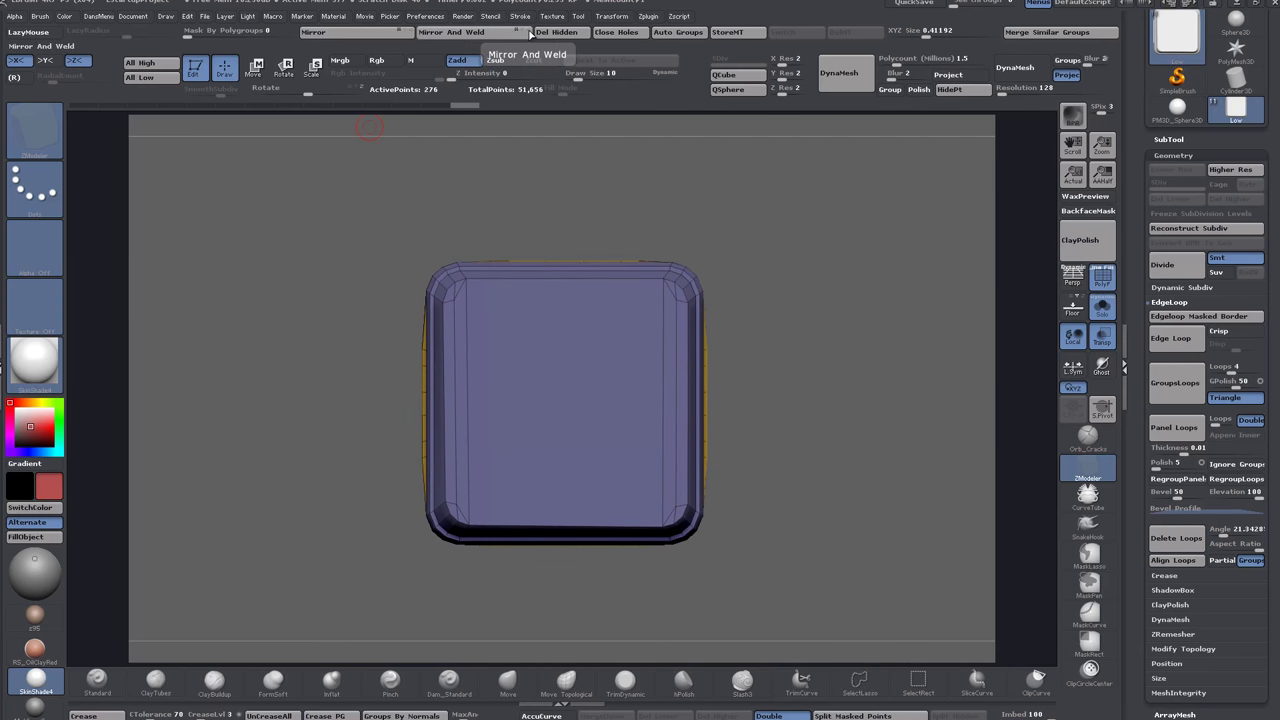
{"action": "left_click", "coordinate": [475, 33]}
{"action": "left_click_drag", "start_coordinate": [789, 277], "coordinate": [788, 574]}
{"action": "left_click_drag", "start_coordinate": [814, 275], "coordinate": [812, 440], "text": "alt"}
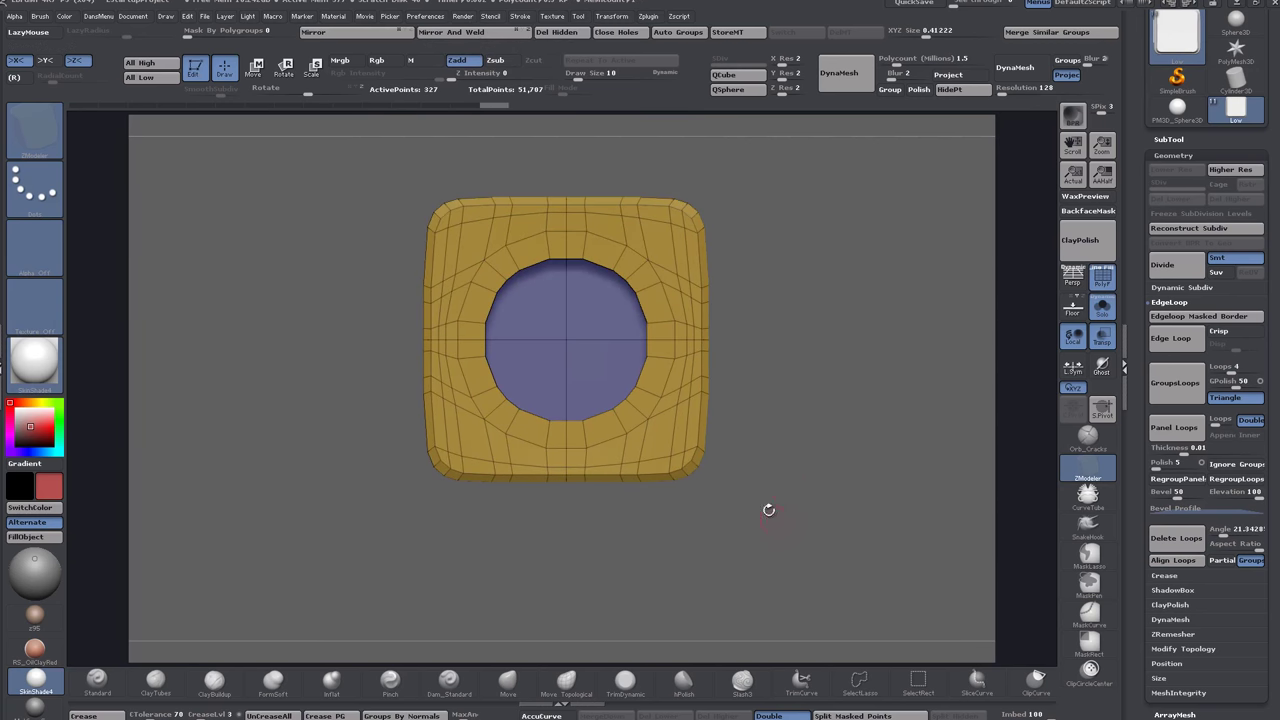
{"action": "left_click_drag", "start_coordinate": [769, 510], "coordinate": [763, 188]}
{"action": "left_click_drag", "start_coordinate": [806, 403], "coordinate": [869, 231], "text": "alt"}
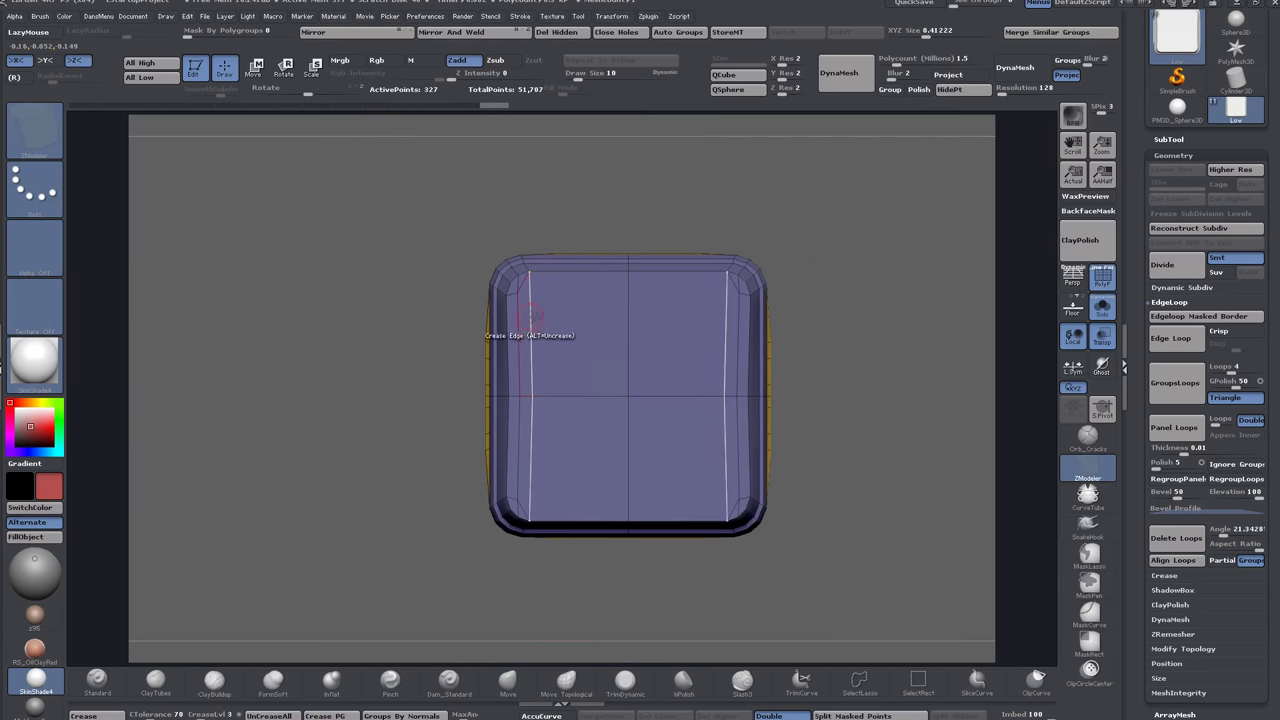
Stitch the underside's remaining inner side-loop points at the corners and side midpoints onto the neighbouring side border points.
{"action": "right_click_drag", "start_coordinate": [518, 295], "coordinate": [630, 465], "text": "ctrl"}
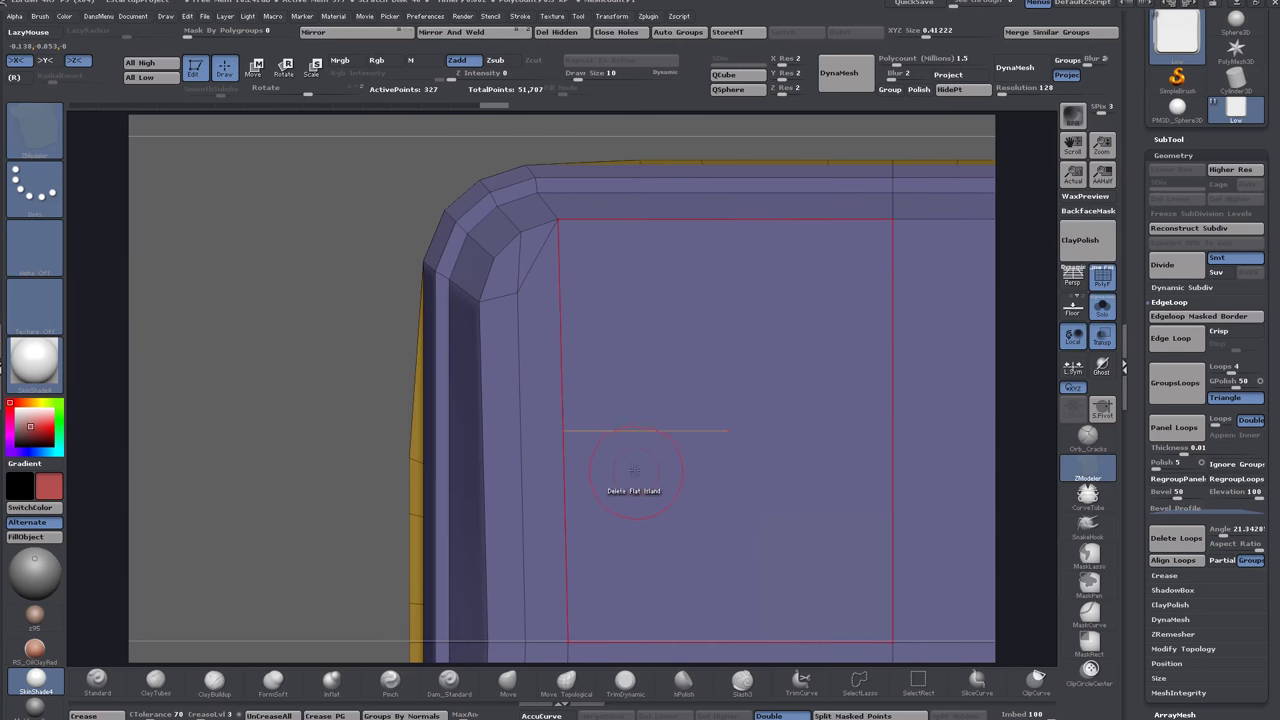
{"action": "left_click", "coordinate": [479, 300]}
{"action": "right_click_drag", "start_coordinate": [363, 366], "coordinate": [396, 217], "text": "ctrl"}
{"action": "right_click_drag", "start_coordinate": [405, 290], "coordinate": [440, 420], "text": "ctrl"}
{"action": "right_click_drag", "start_coordinate": [482, 480], "coordinate": [494, 234], "text": "alt"}
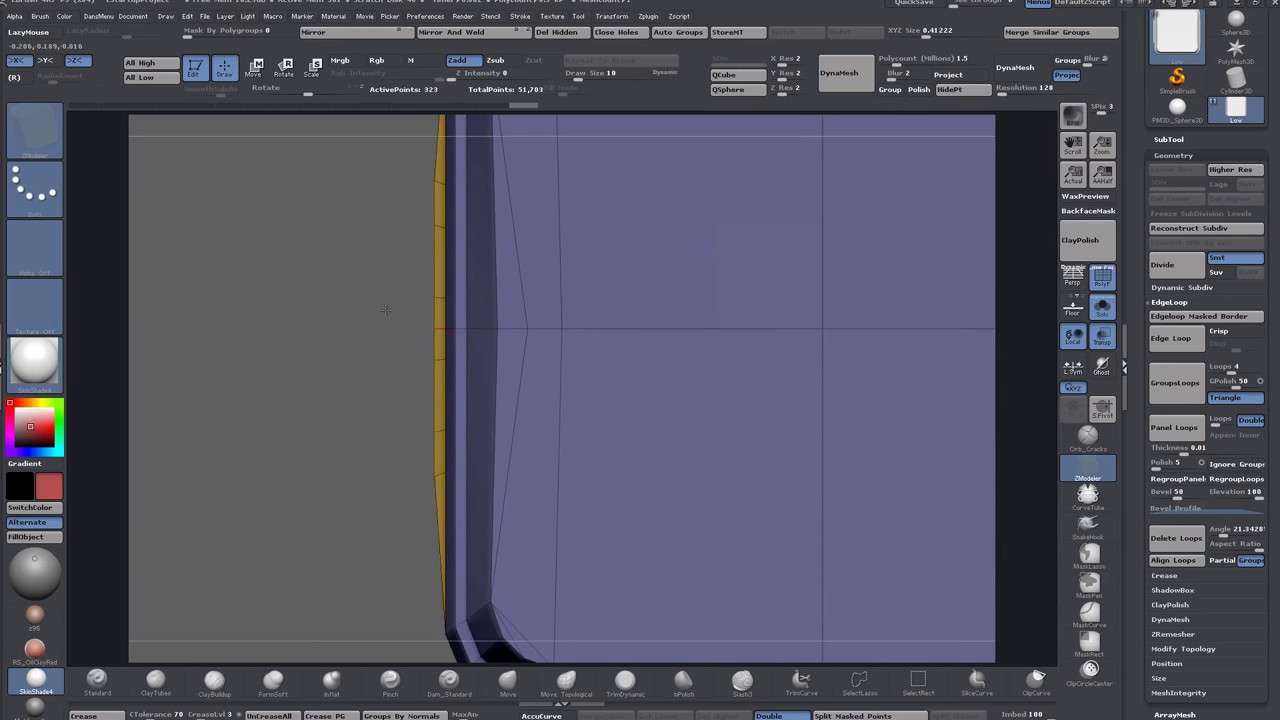
{"action": "left_click", "coordinate": [497, 328]}
{"action": "right_click_drag", "start_coordinate": [384, 348], "coordinate": [376, 261], "text": "ctrl"}
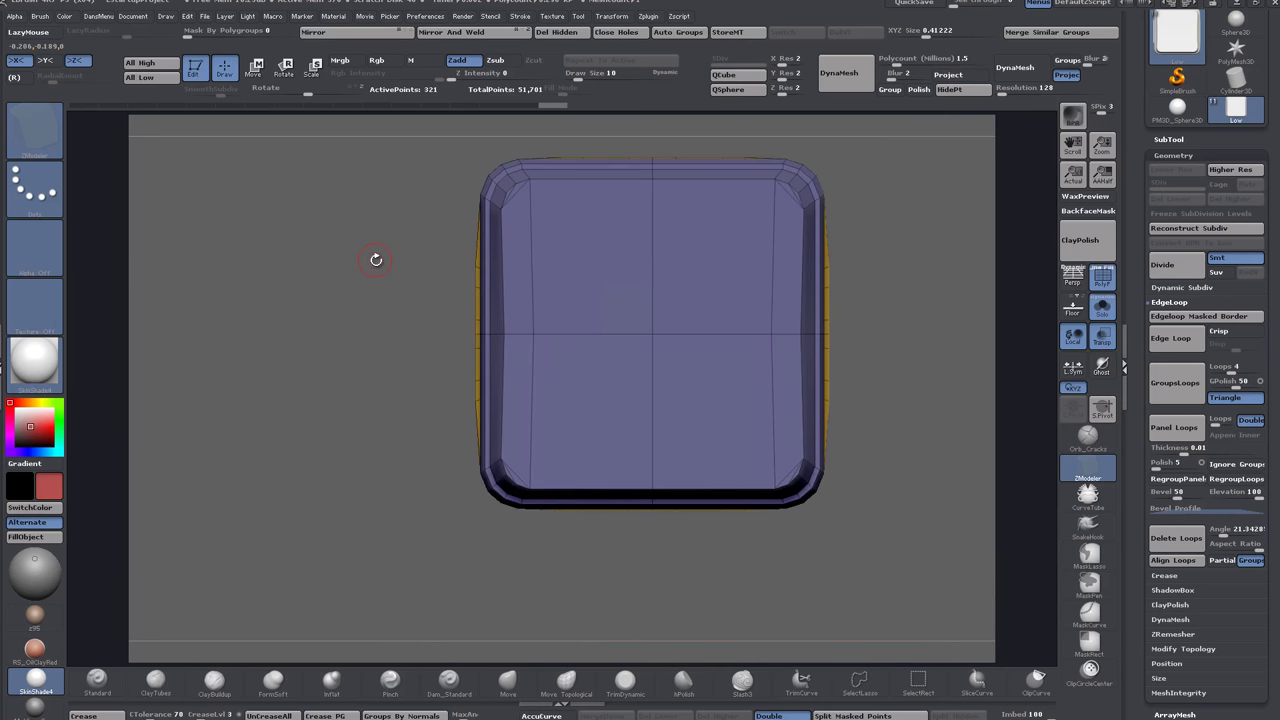
Examine Low's underside, side walls and top from several angles to check its edge flow.
{"action": "mouse_move", "coordinate": [442, 229]}
{"action": "right_mouse_down"}
{"action": "mouse_move", "coordinate": [532, 230]}
{"action": "mouse_move", "coordinate": [422, 229]}
{"action": "mouse_move", "coordinate": [434, 229]}
{"action": "right_mouse_up"}
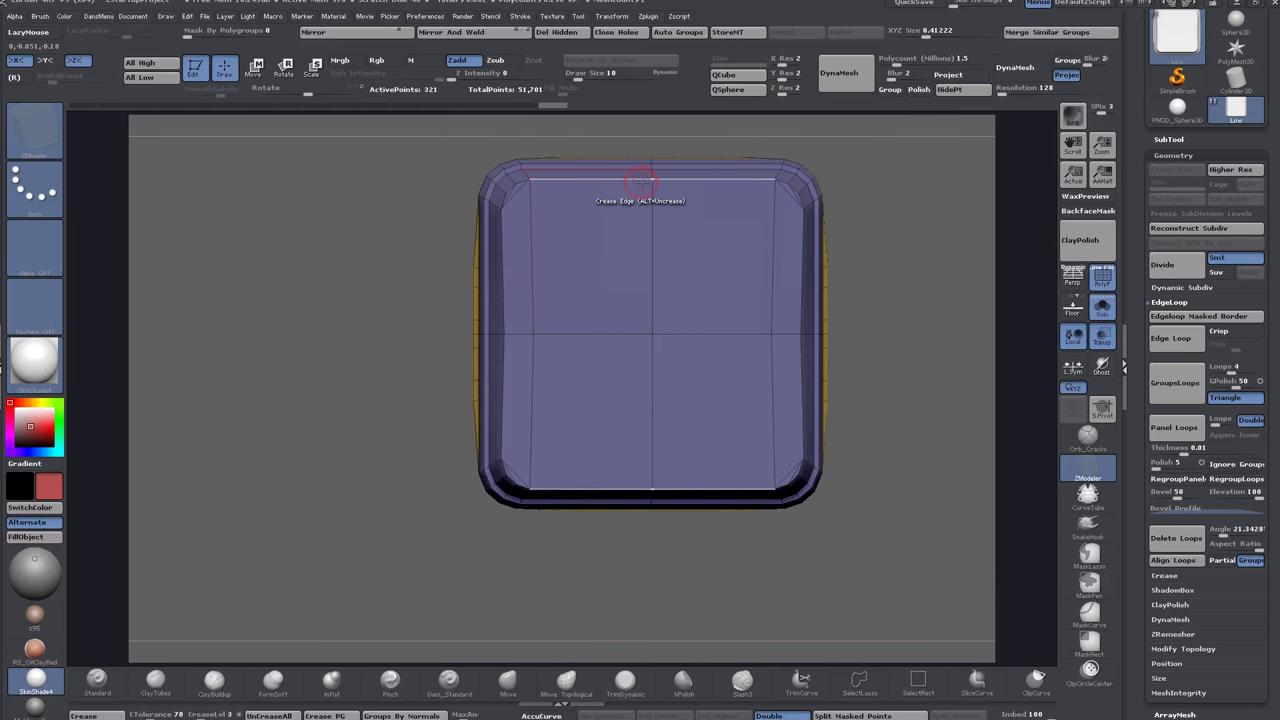
{"action": "left_click_drag", "start_coordinate": [360, 346], "coordinate": [391, 267]}
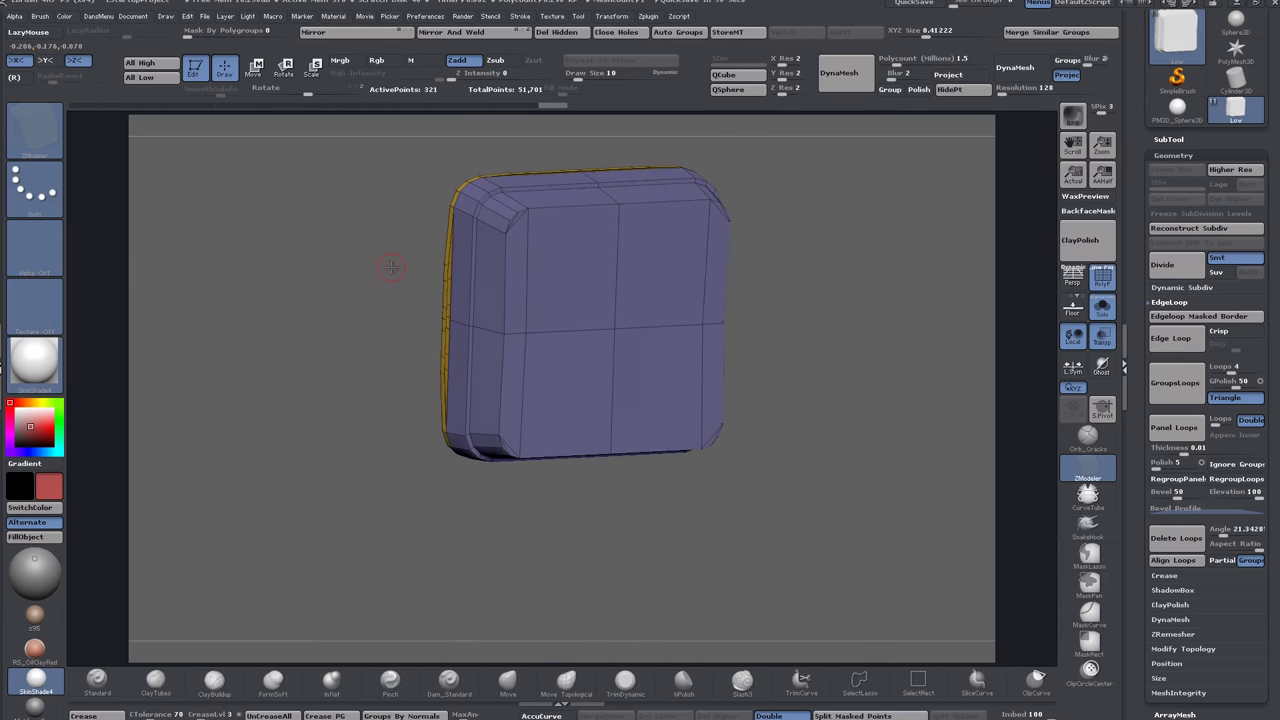
{"action": "left_click_drag", "start_coordinate": [391, 267], "coordinate": [797, 324]}
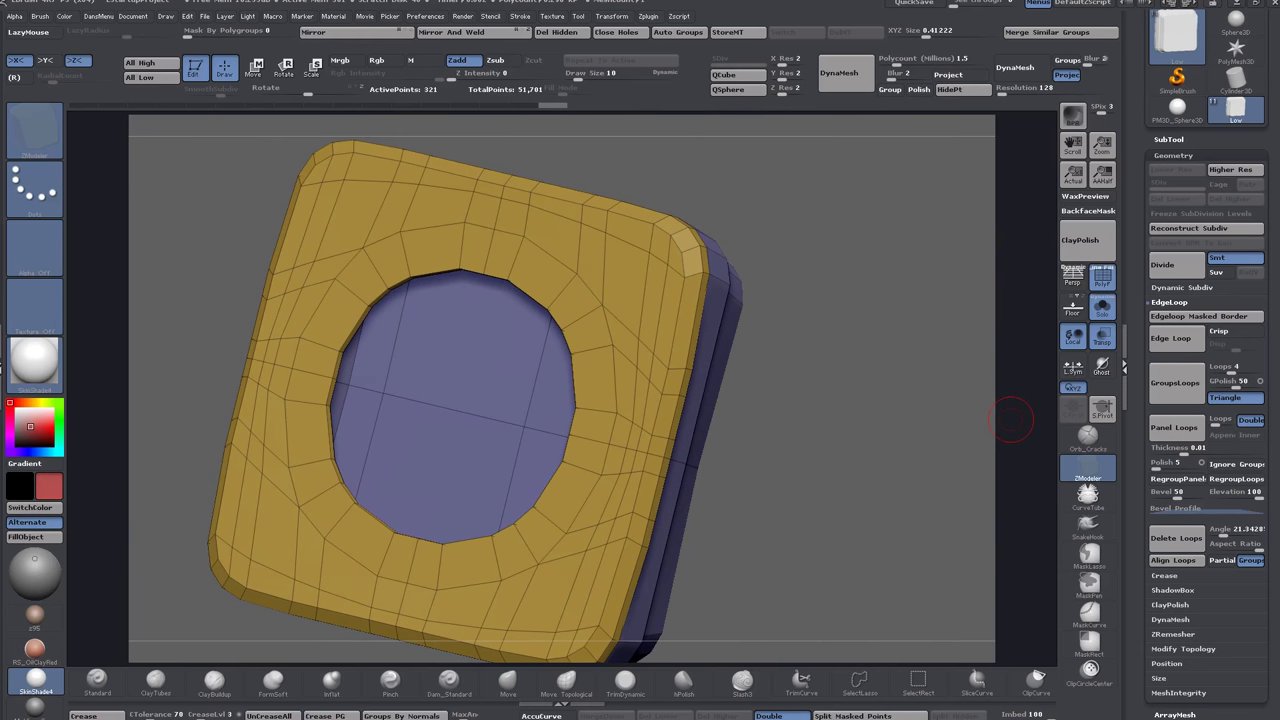
{"action": "left_click_drag", "start_coordinate": [907, 515], "coordinate": [743, 428]}
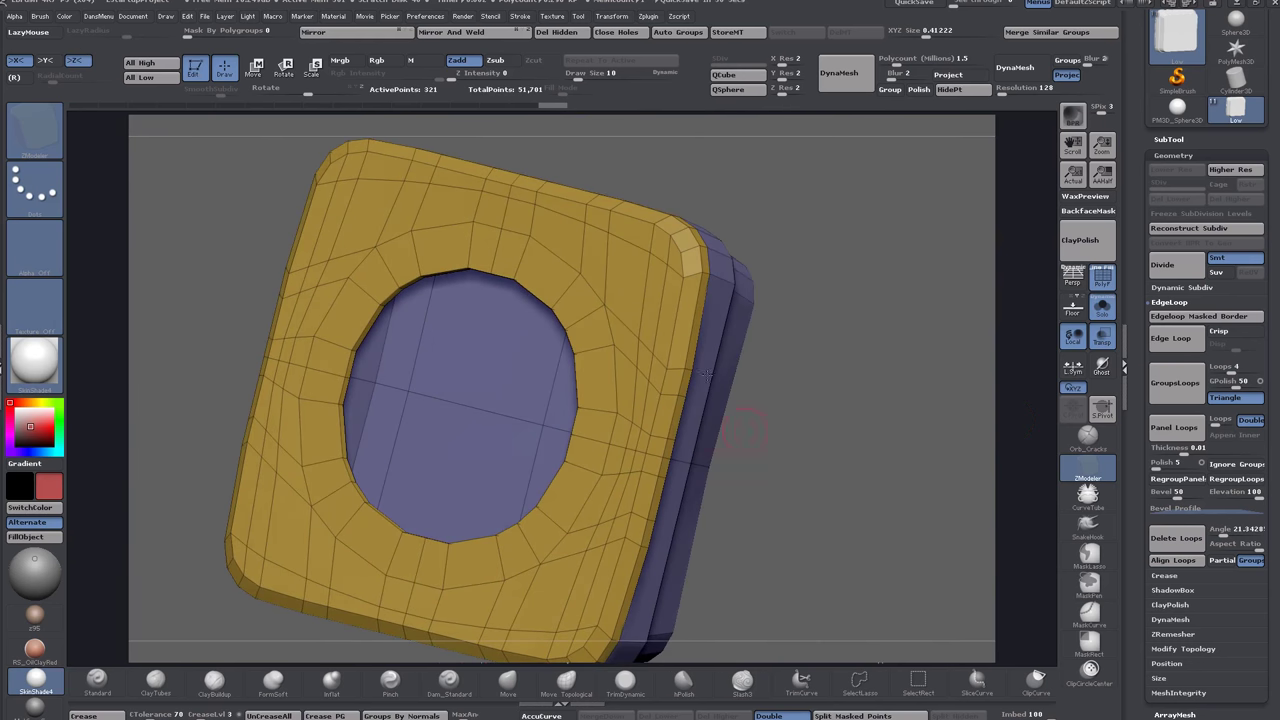
{"action": "left_click_drag", "start_coordinate": [835, 398], "coordinate": [780, 395], "text": "alt"}
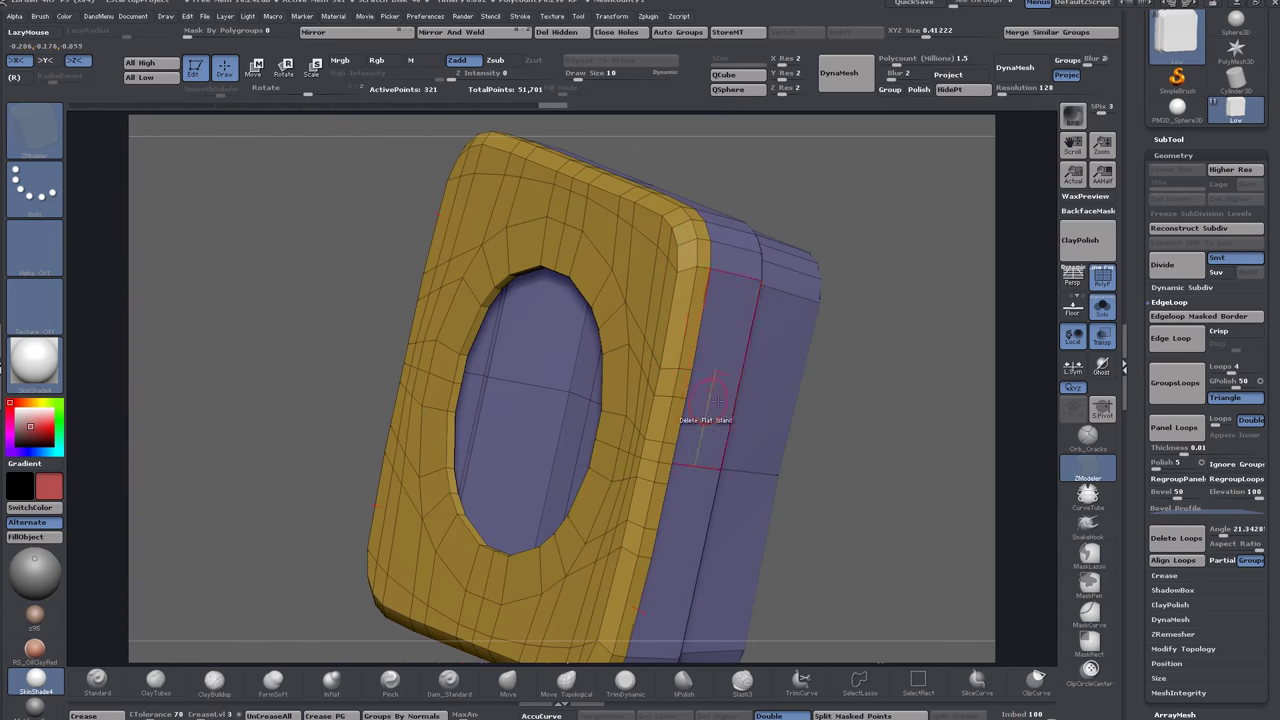
{"action": "left_click_drag", "start_coordinate": [930, 428], "coordinate": [868, 430]}
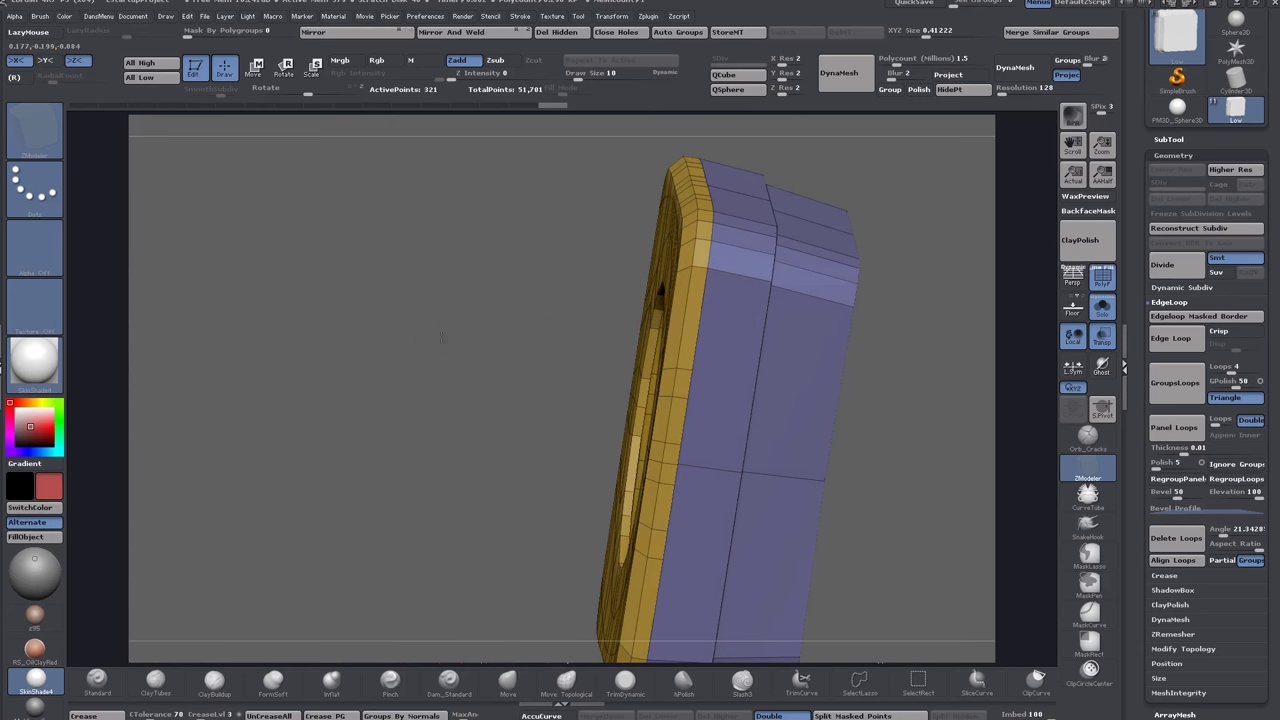
{"action": "left_click_drag", "start_coordinate": [443, 334], "coordinate": [463, 336]}
{"action": "left_click_drag", "start_coordinate": [838, 523], "coordinate": [833, 414]}
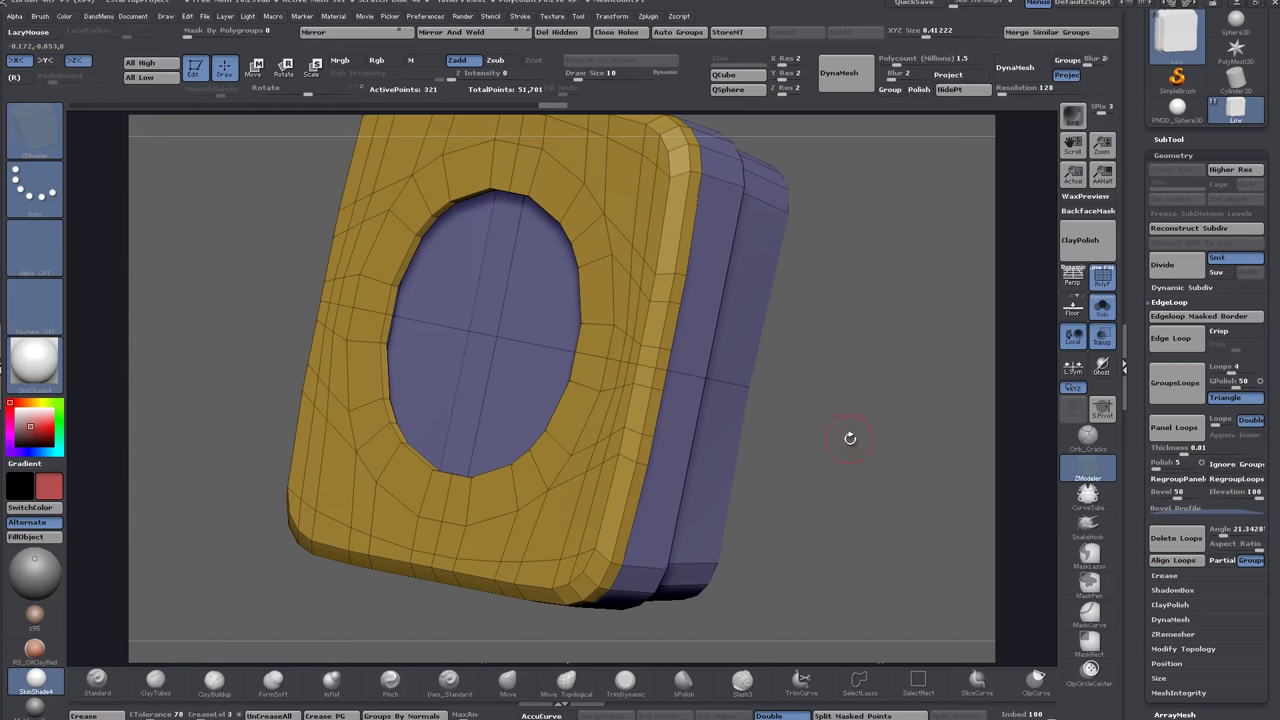
{"action": "left_click_drag", "start_coordinate": [849, 363], "coordinate": [888, 360], "text": "shift"}
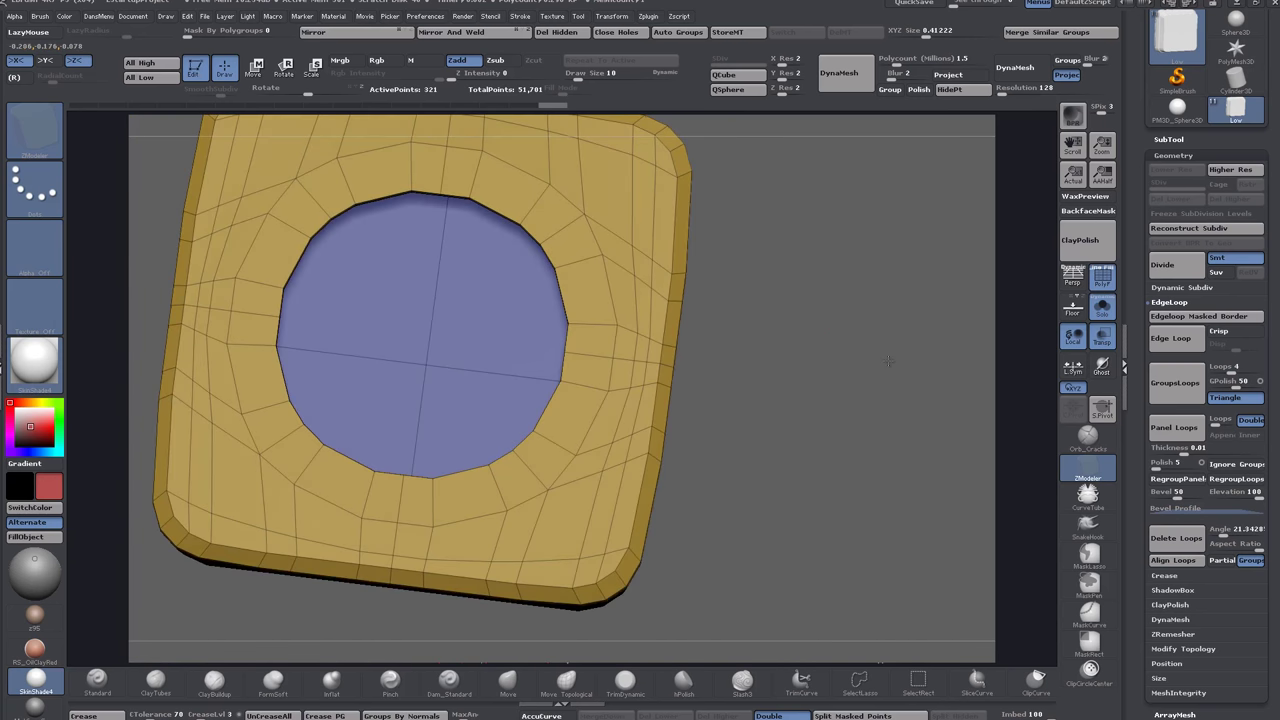
{"action": "left_click_drag", "start_coordinate": [740, 356], "coordinate": [796, 353], "text": "alt"}
{"action": "left_click_drag", "start_coordinate": [874, 366], "coordinate": [856, 360], "text": "shift"}
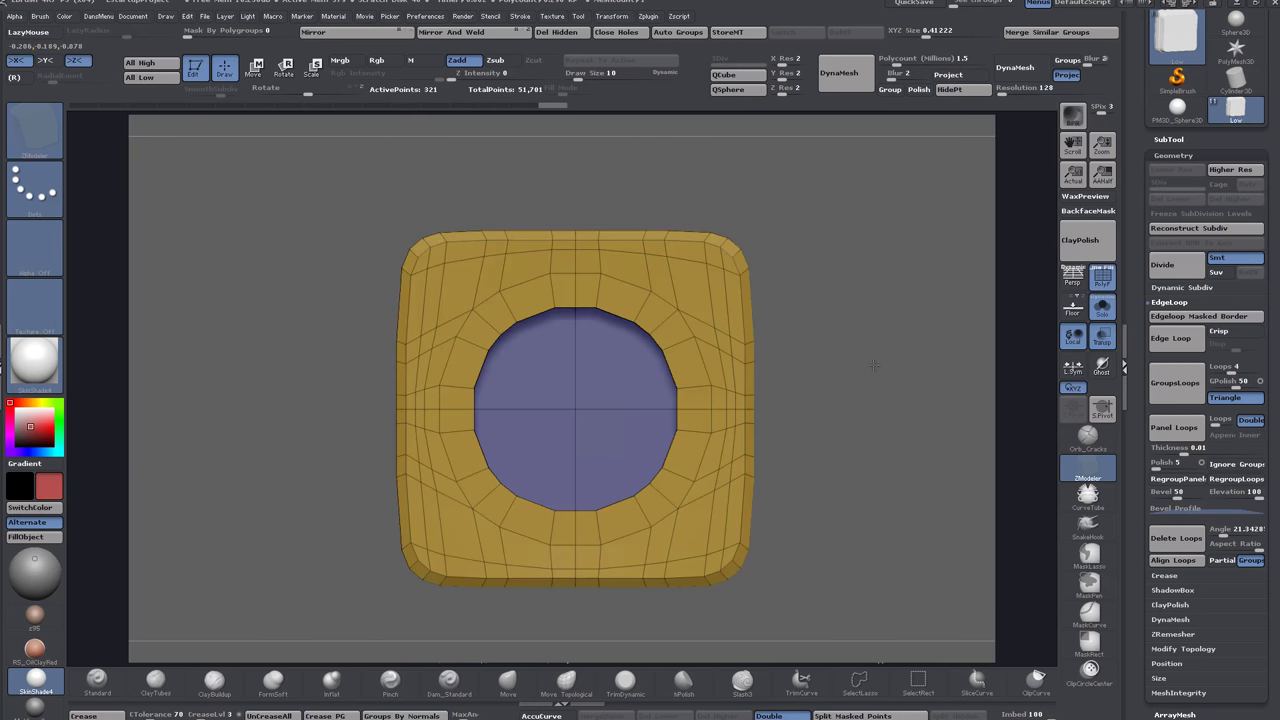
Inspect the edge loops around the top face's round hole and corner for points that could be merged.
{"action": "left_click_drag", "start_coordinate": [786, 289], "coordinate": [820, 334], "text": "alt"}
{"action": "scroll", "coordinate": [820, 335], "scroll_direction": "up", "scroll_amount": 1}
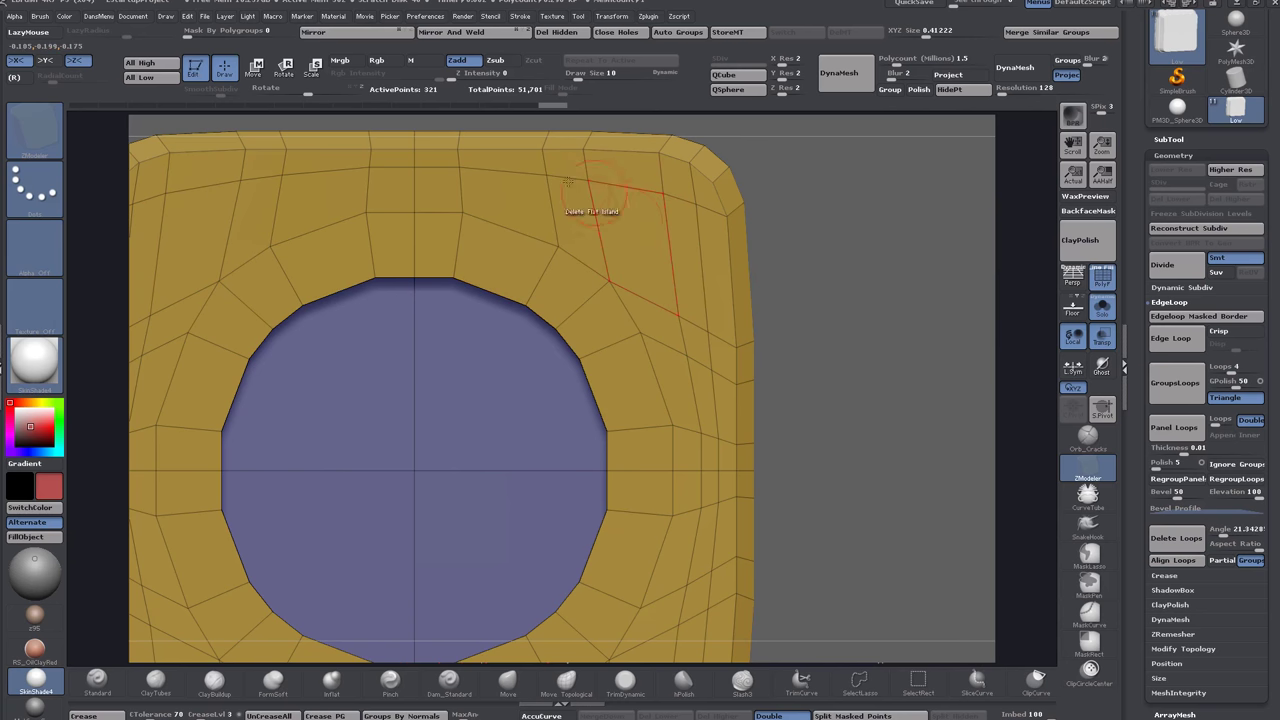
{"action": "left_click_drag", "start_coordinate": [863, 219], "coordinate": [893, 285], "text": "alt"}
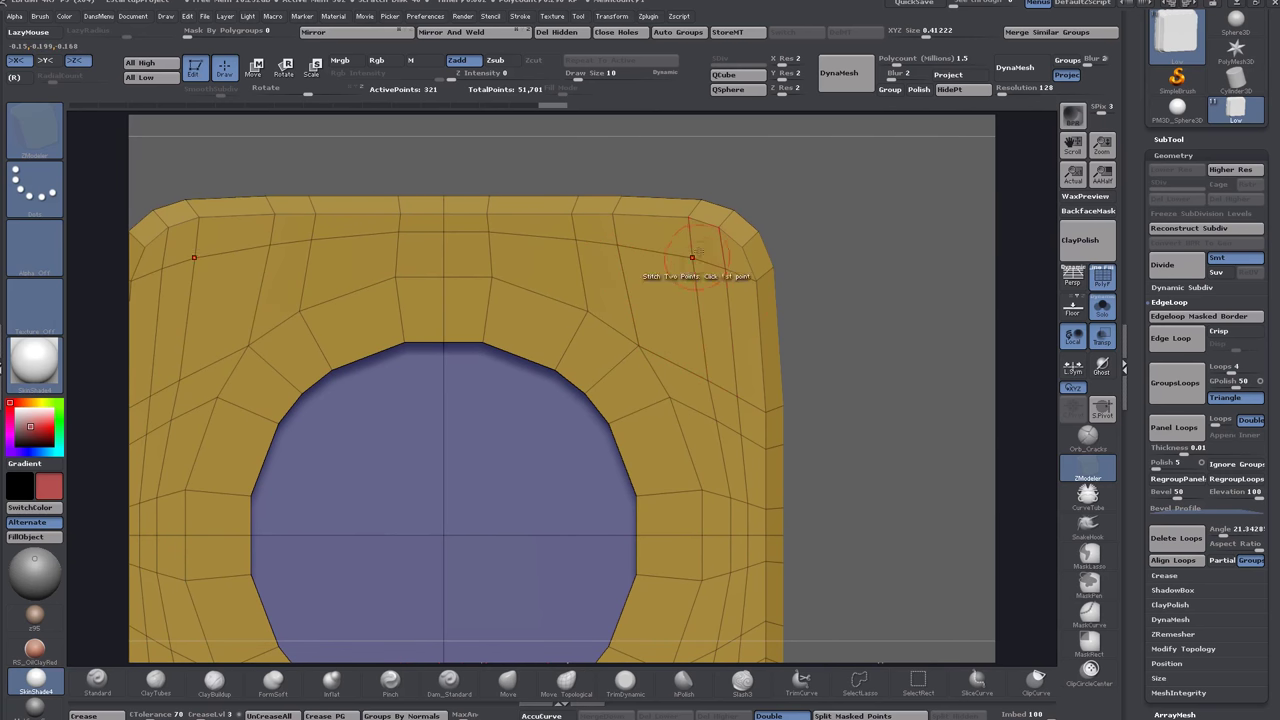
{"action": "left_click_drag", "start_coordinate": [834, 289], "coordinate": [718, 312], "text": "alt"}
{"action": "left_click_drag", "start_coordinate": [885, 224], "coordinate": [961, 330], "text": "alt"}
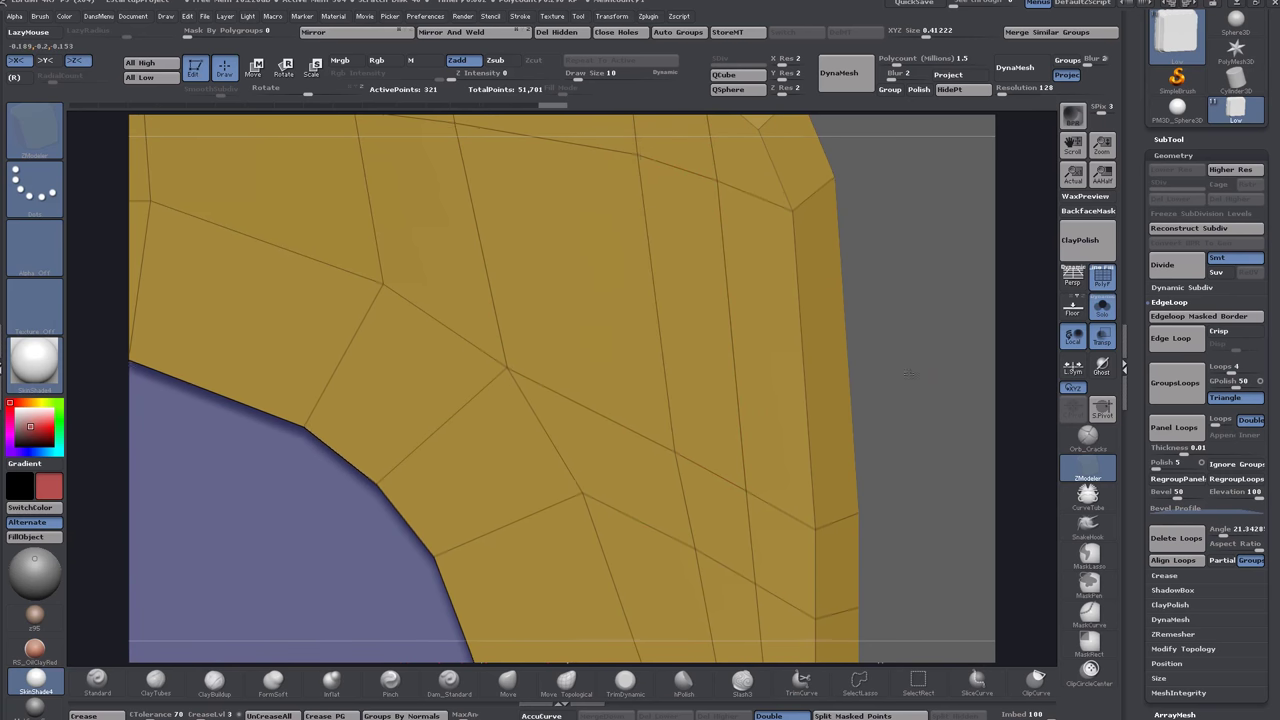
{"action": "left_click_drag", "start_coordinate": [909, 374], "coordinate": [797, 158], "text": "alt"}
{"action": "left_click_drag", "start_coordinate": [857, 429], "coordinate": [838, 288], "text": "alt"}
{"action": "left_click_drag", "start_coordinate": [843, 400], "coordinate": [886, 350], "text": "alt"}
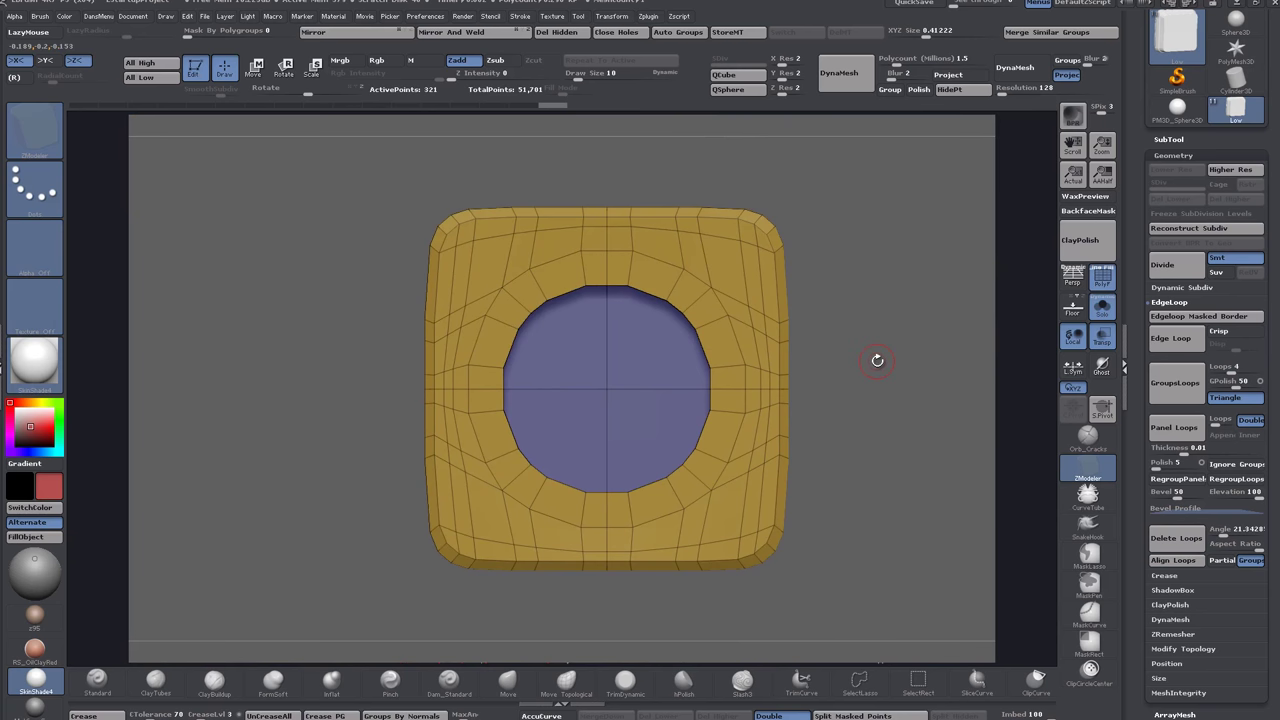
{"action": "right_click_drag", "start_coordinate": [887, 370], "coordinate": [289, 365]}
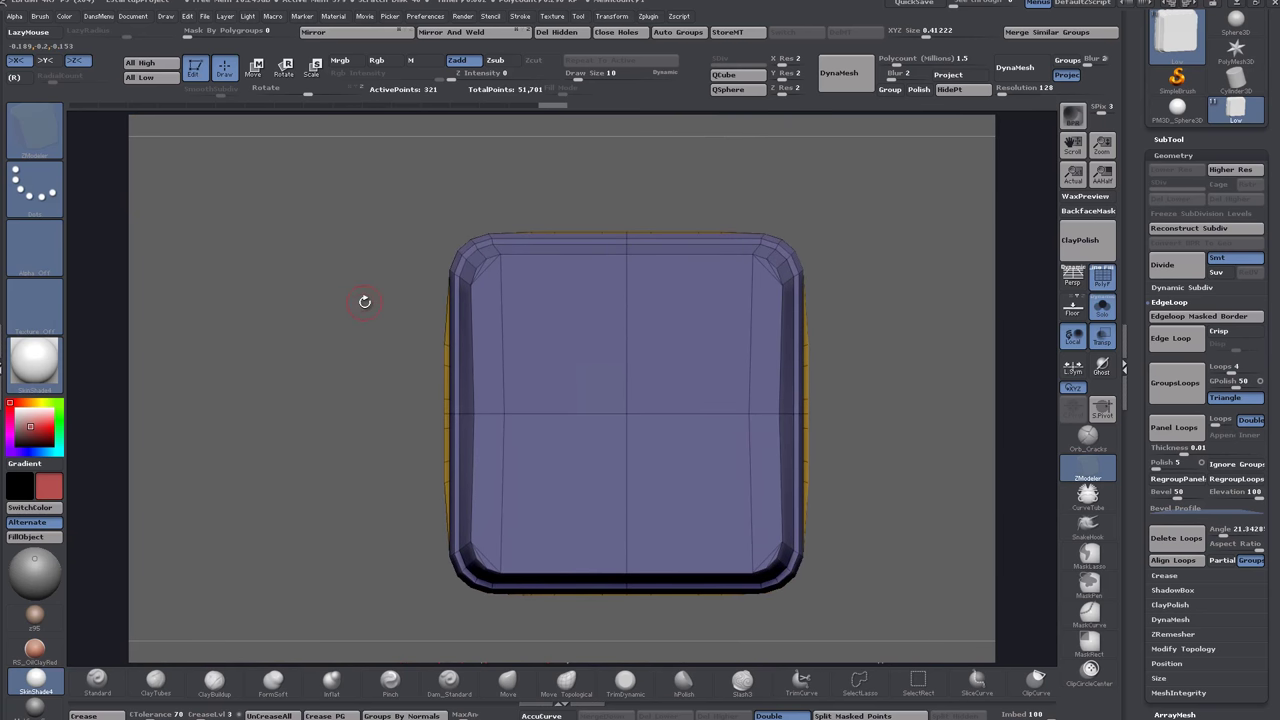
Stitch the underside's inner side-midpoint points onto the adjacent side border points and check the corners.
{"action": "left_click", "coordinate": [475, 413]}
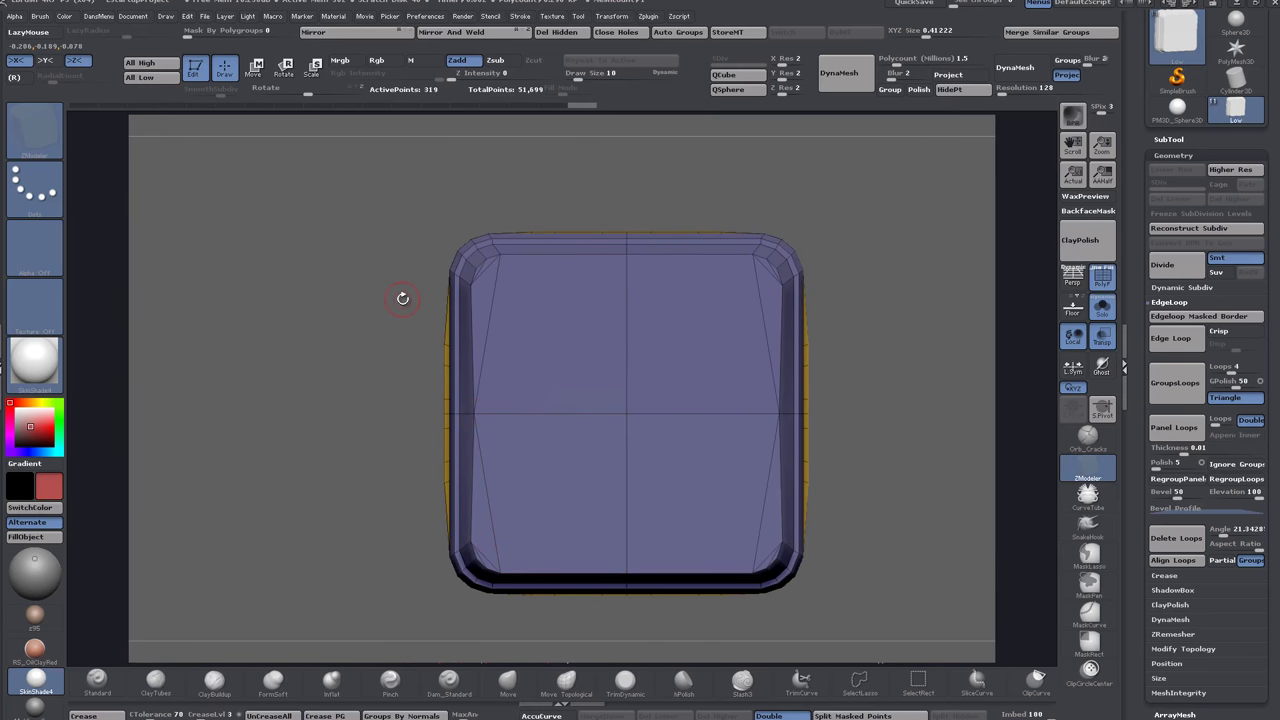
{"action": "right_click_drag", "start_coordinate": [377, 289], "coordinate": [346, 324], "text": "ctrl"}
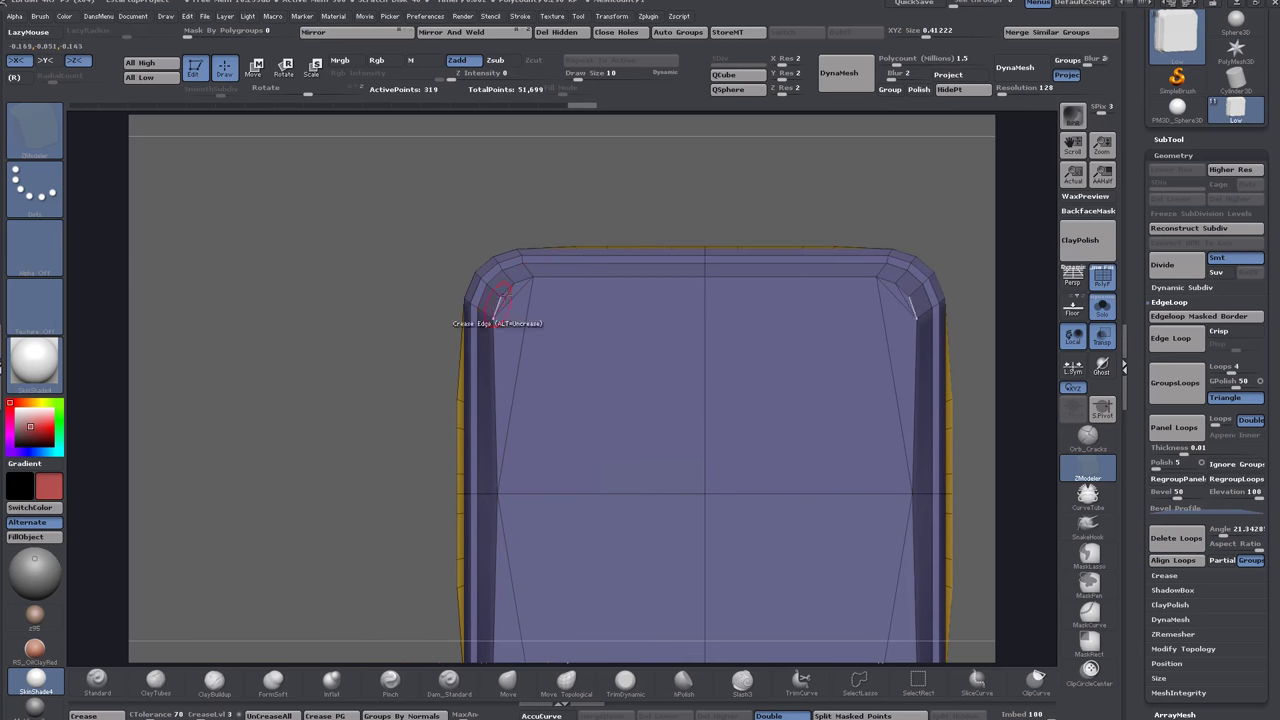
{"action": "right_click_drag", "start_coordinate": [295, 493], "coordinate": [240, 340], "text": "alt"}
{"action": "right_click_drag", "start_coordinate": [263, 427], "coordinate": [350, 342], "text": "shift"}
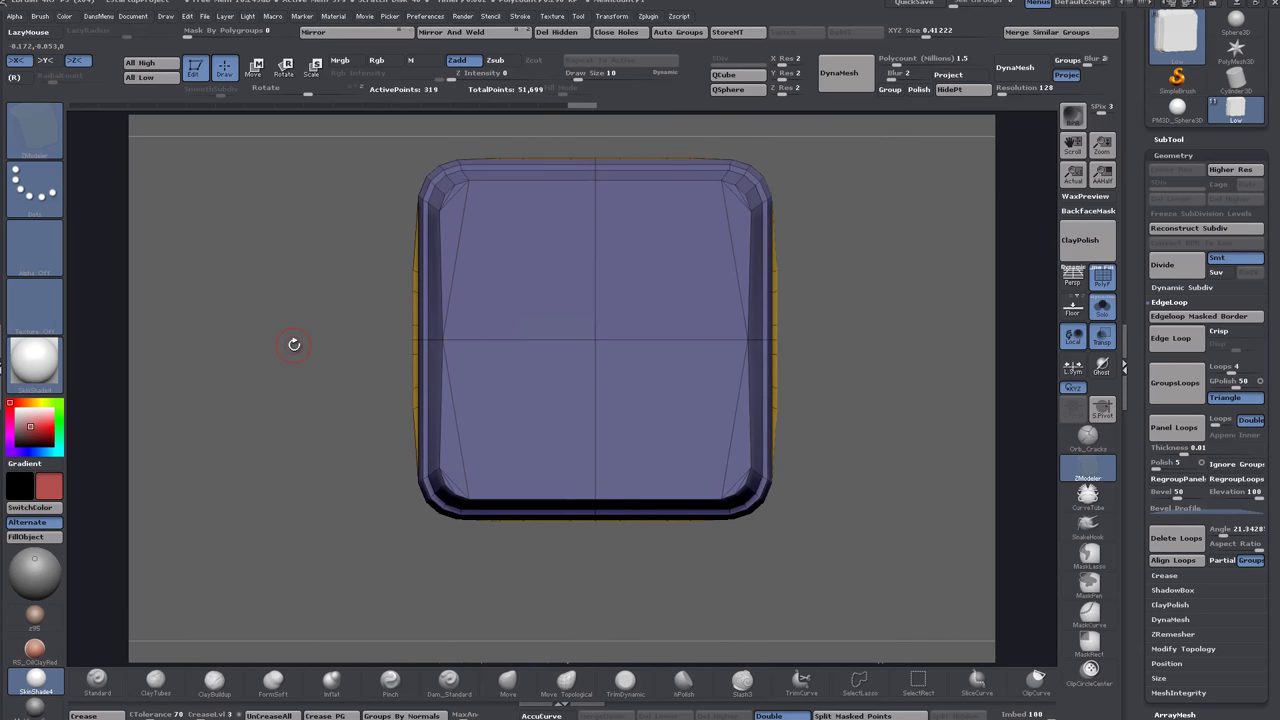
Try to spin the long edges along the sides of Low's underside with the ZModeler Spin edge action.
{"action": "left_click", "coordinate": [457, 236]}
{"action": "key", "text": "space"}
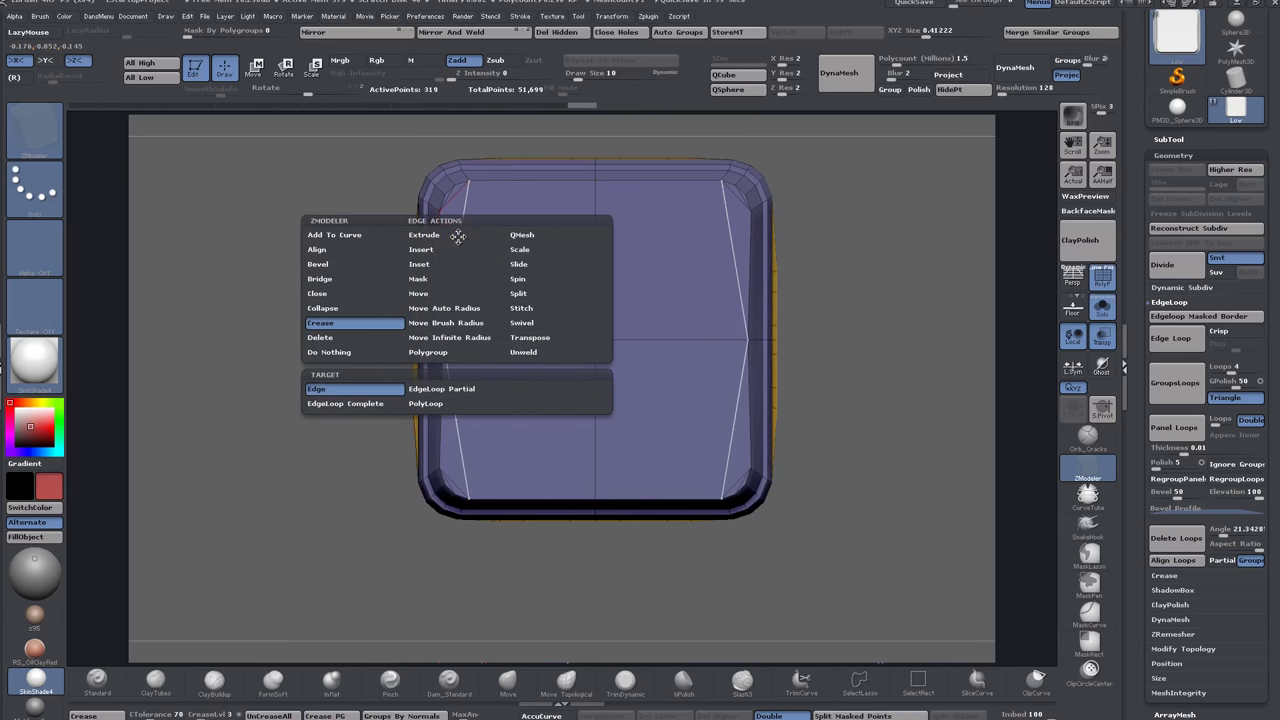
{"action": "left_click", "coordinate": [516, 279]}
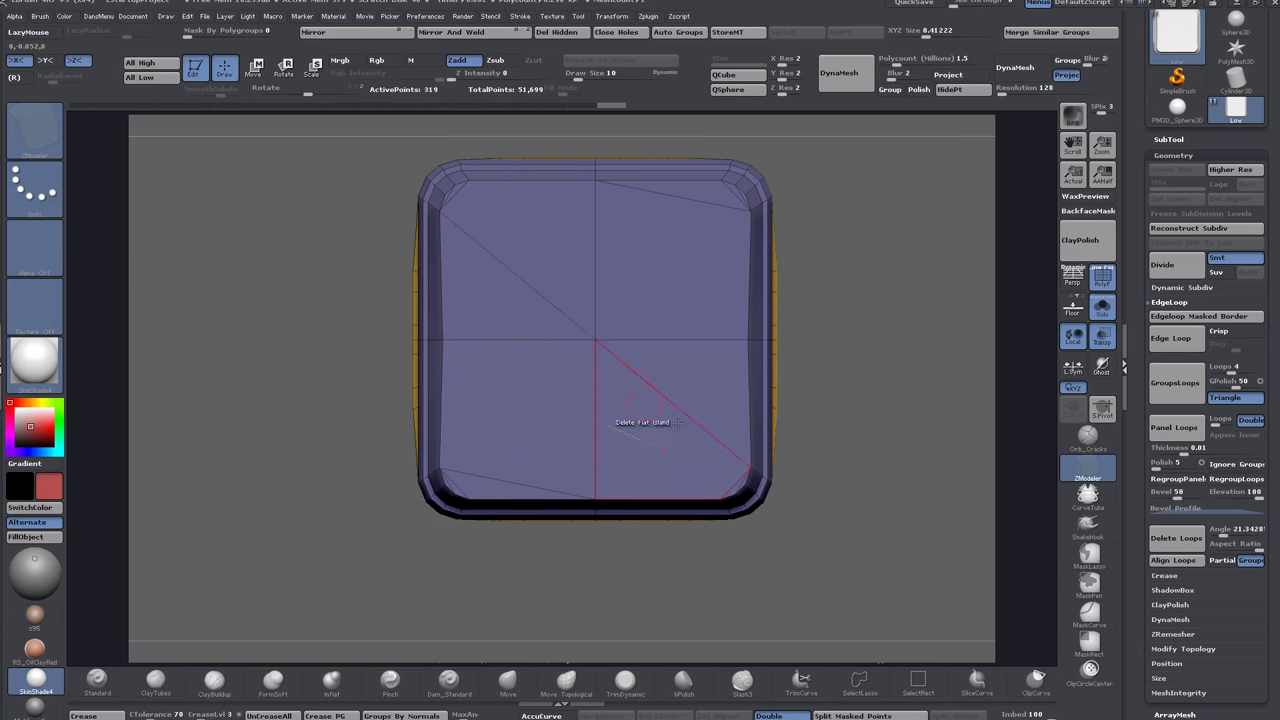
{"action": "left_click", "coordinate": [511, 272]}
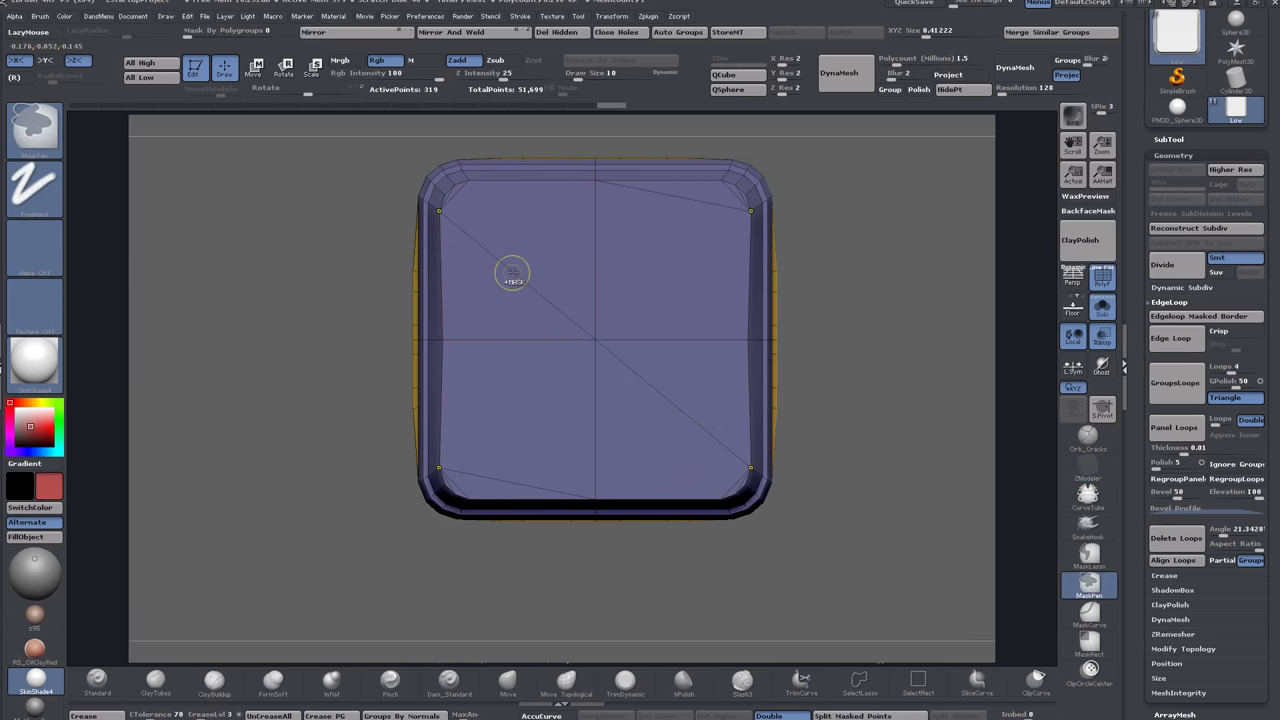
{"action": "key", "text": "ctrl+z"}
Save the project.
{"action": "left_click_drag", "start_coordinate": [866, 249], "coordinate": [878, 262]}
{"action": "left_click_drag", "start_coordinate": [420, 479], "coordinate": [510, 545], "text": "alt"}
{"action": "key", "text": "ctrl+s"}
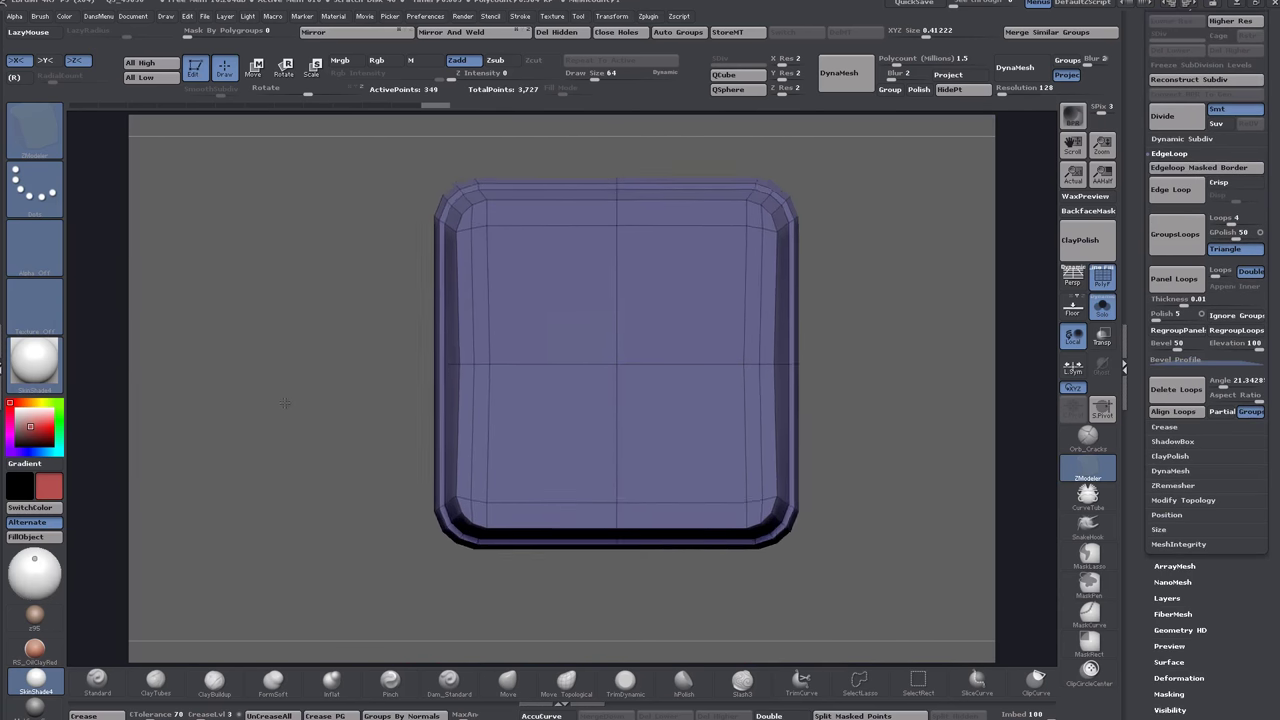
Check the model's underside and top, and reduce the draw size to 13 for point work on the underside.
{"action": "left_click_drag", "start_coordinate": [285, 403], "coordinate": [271, 396]}
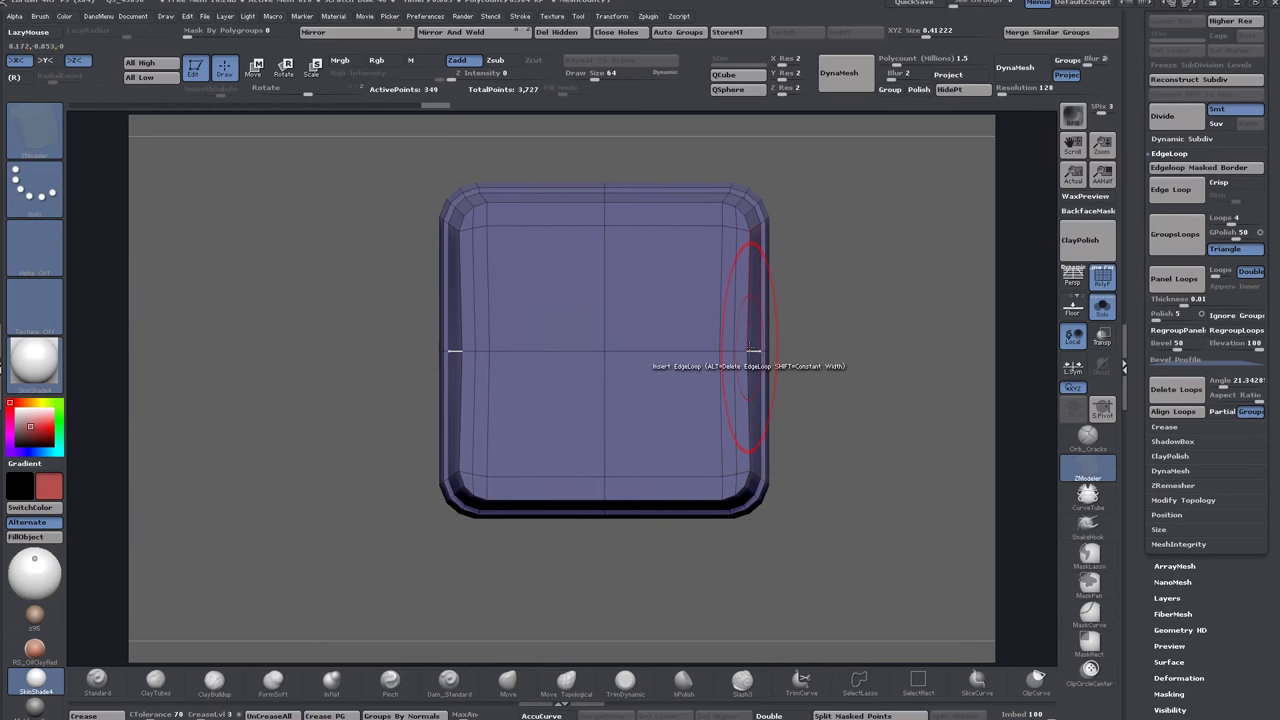
{"action": "left_click_drag", "start_coordinate": [826, 270], "coordinate": [829, 286]}
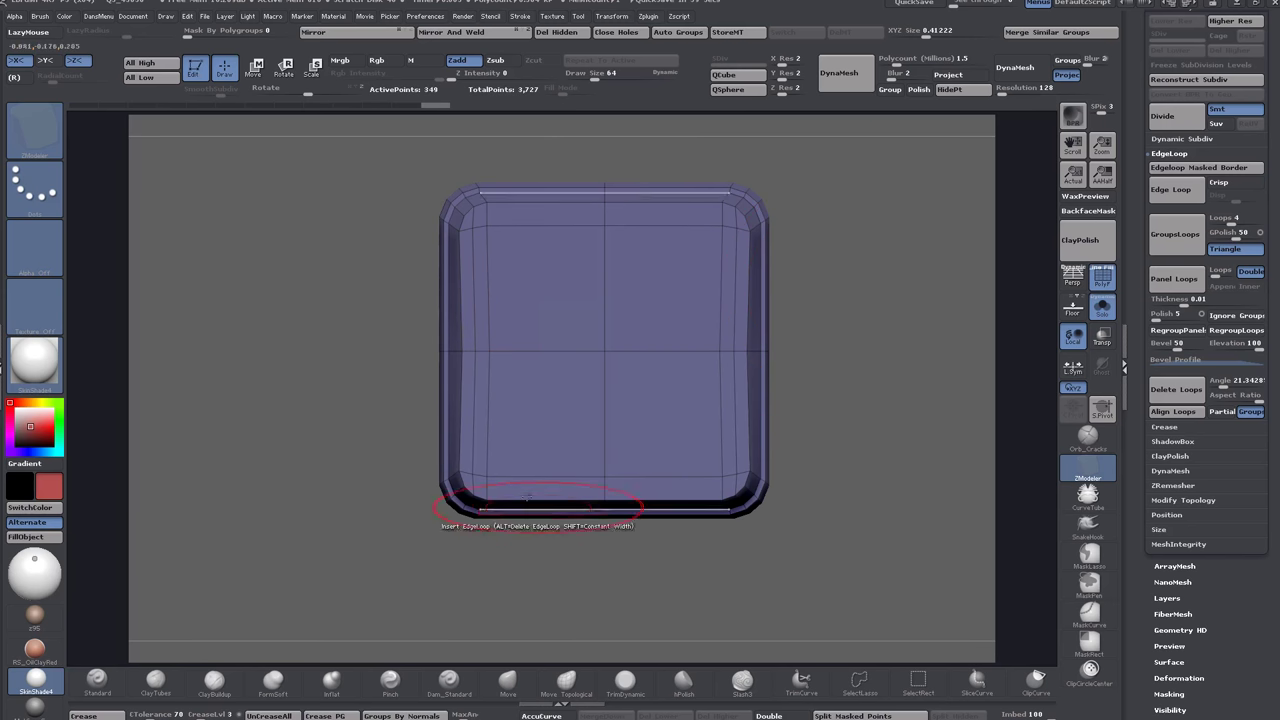
{"action": "left_click_drag", "start_coordinate": [814, 337], "coordinate": [869, 345]}
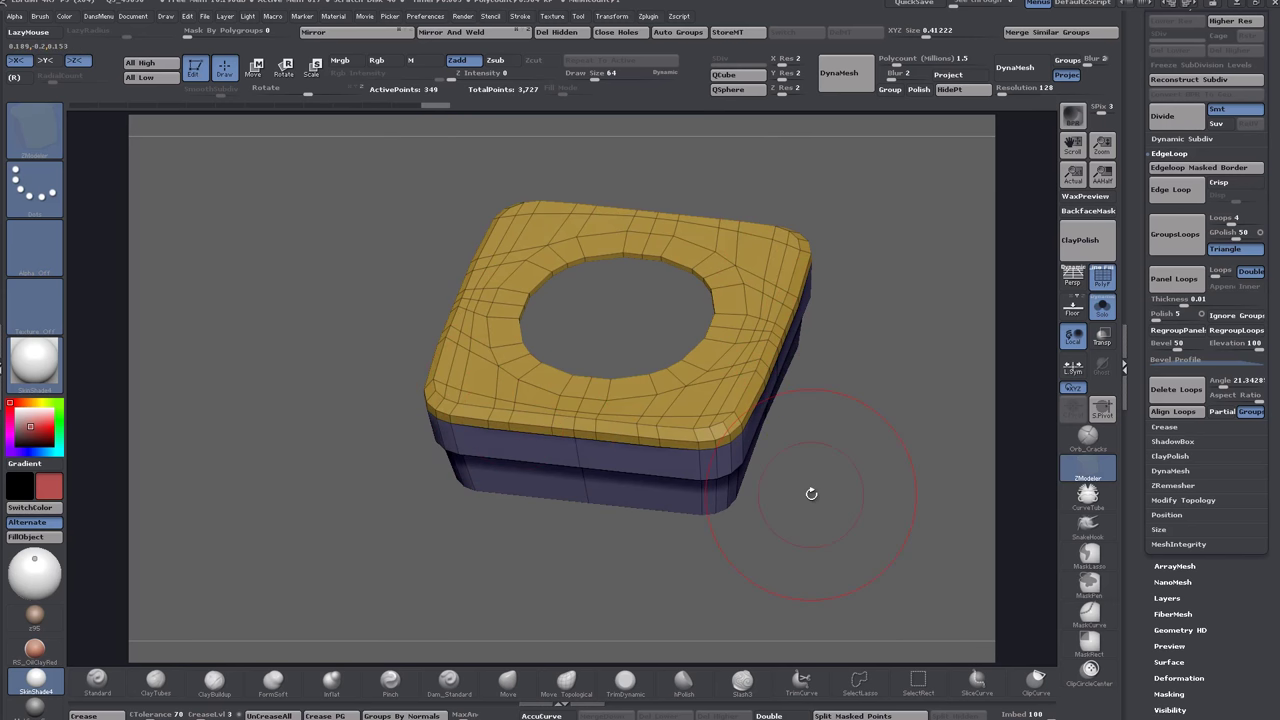
{"action": "left_click_drag", "start_coordinate": [833, 504], "coordinate": [860, 431]}
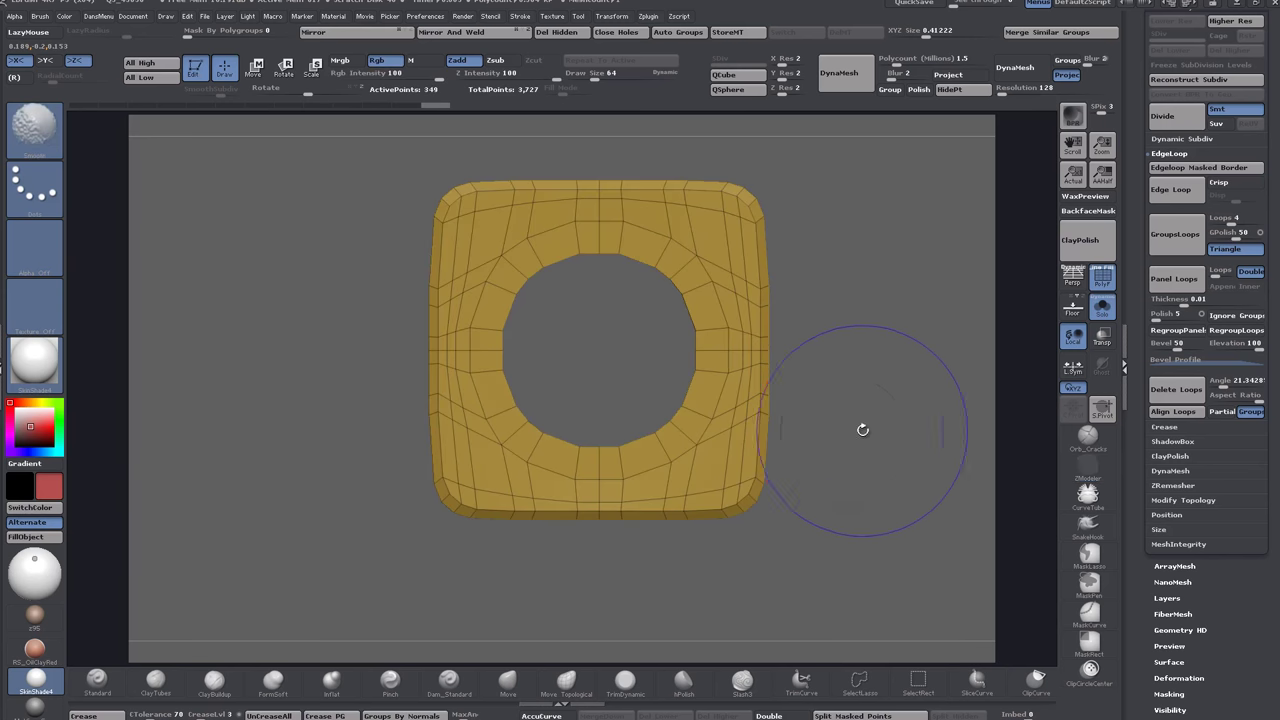
{"action": "left_click_drag", "start_coordinate": [289, 318], "coordinate": [337, 150]}
{"action": "left_click_drag", "start_coordinate": [358, 442], "coordinate": [397, 226], "text": "alt"}
{"action": "left_click_drag", "start_coordinate": [351, 284], "coordinate": [384, 300], "text": "alt"}
{"action": "key", "text": "space"}
{"action": "left_click_drag", "start_coordinate": [314, 324], "coordinate": [305, 324]}
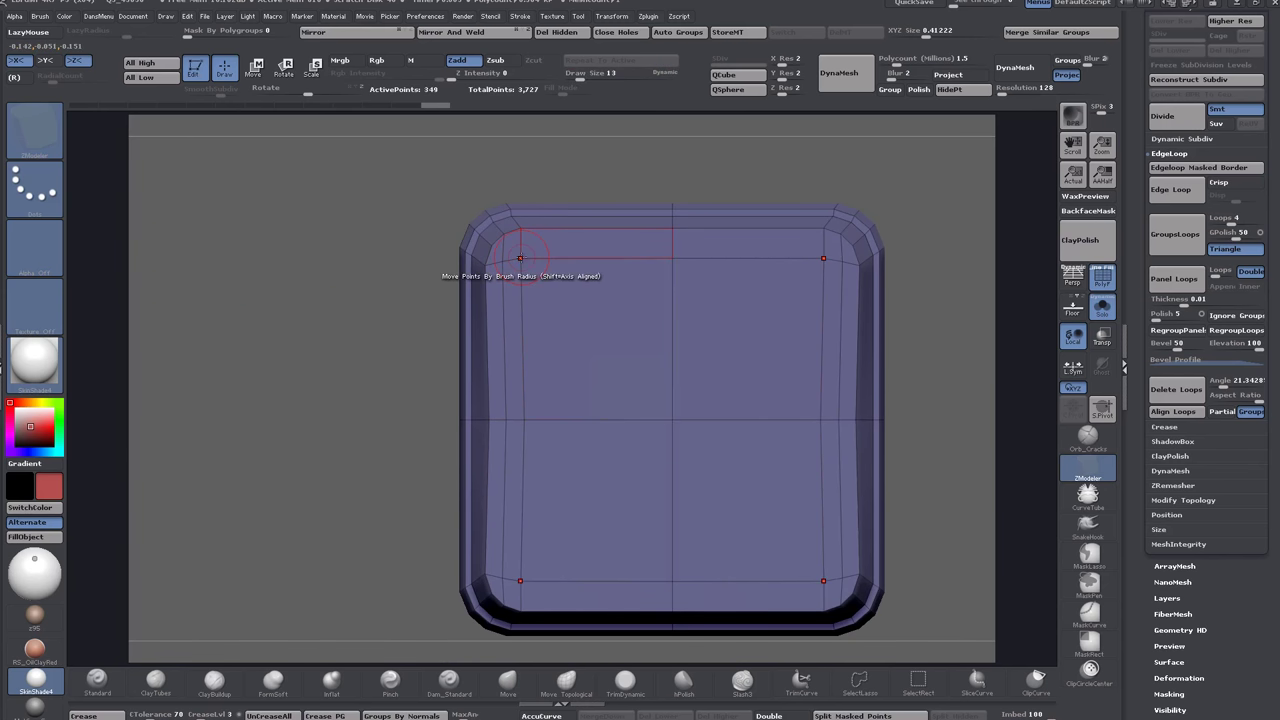
Set the ZModeler point action to Stitch to end point and merge the underside's inner corner and side-midpoint points onto the border points.
{"action": "key", "text": "space"}
{"action": "left_click", "coordinate": [578, 270]}
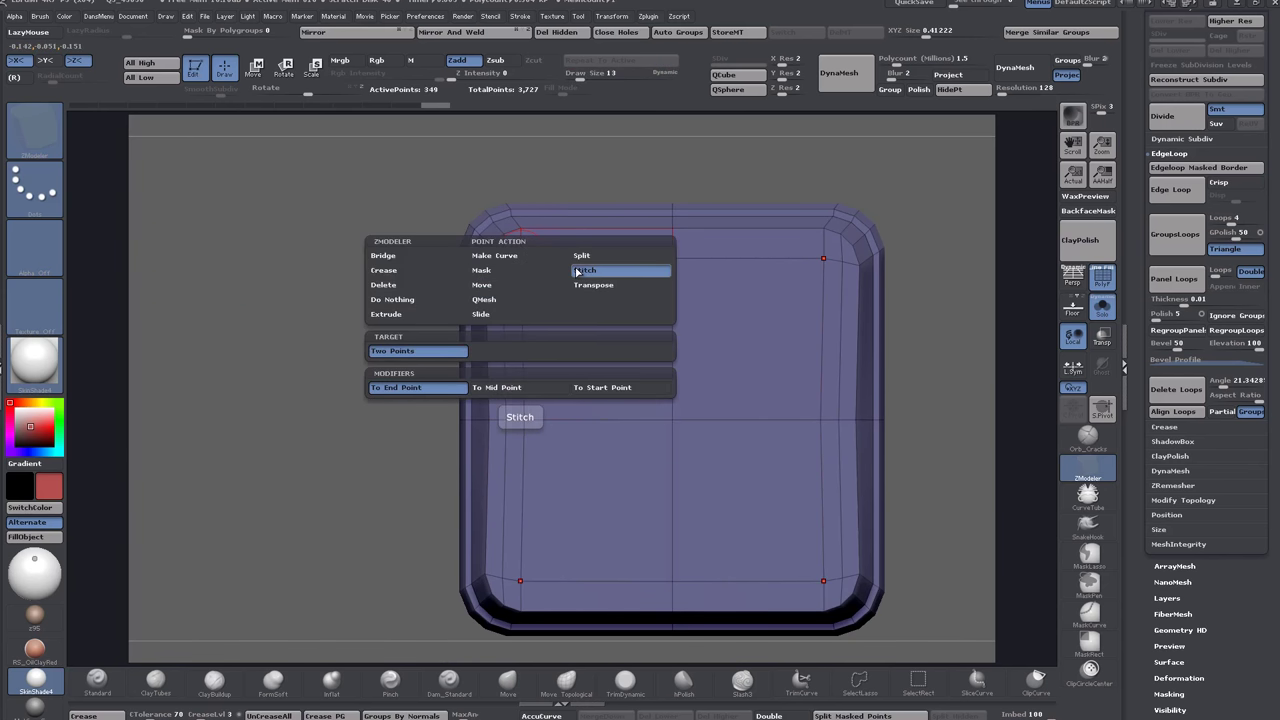
{"action": "left_click", "coordinate": [502, 261]}
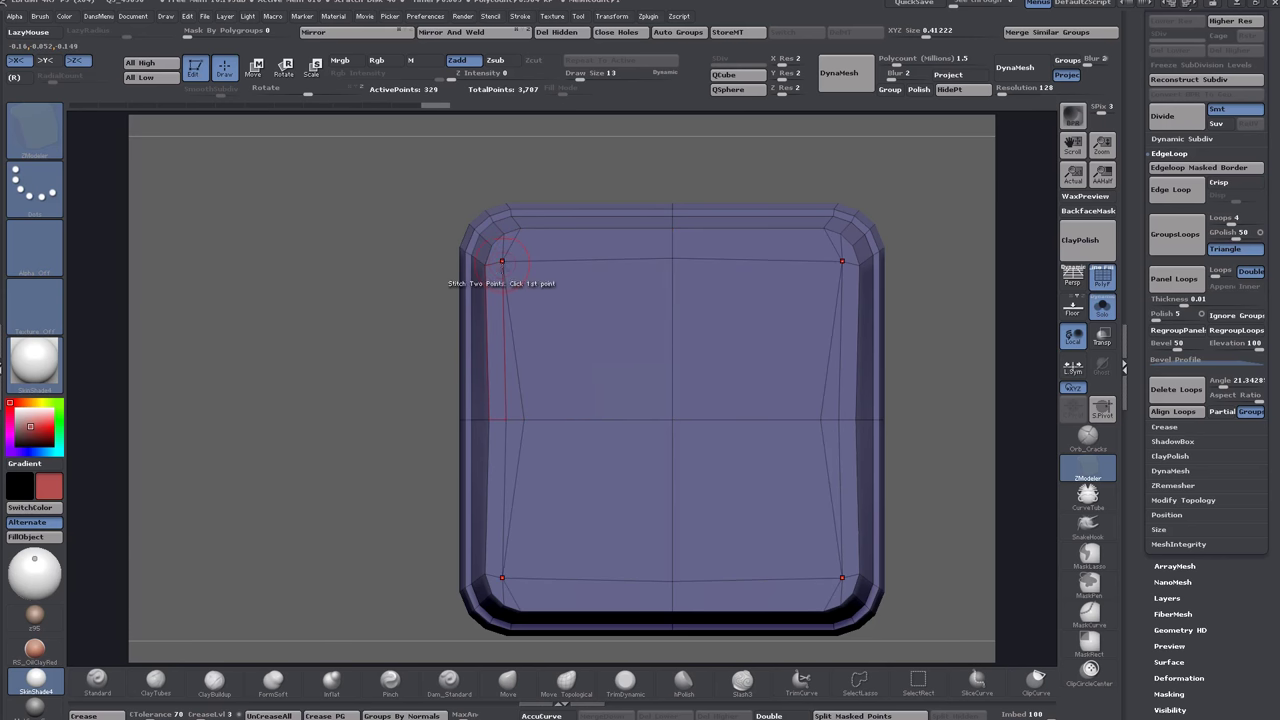
{"action": "left_click", "coordinate": [487, 268]}
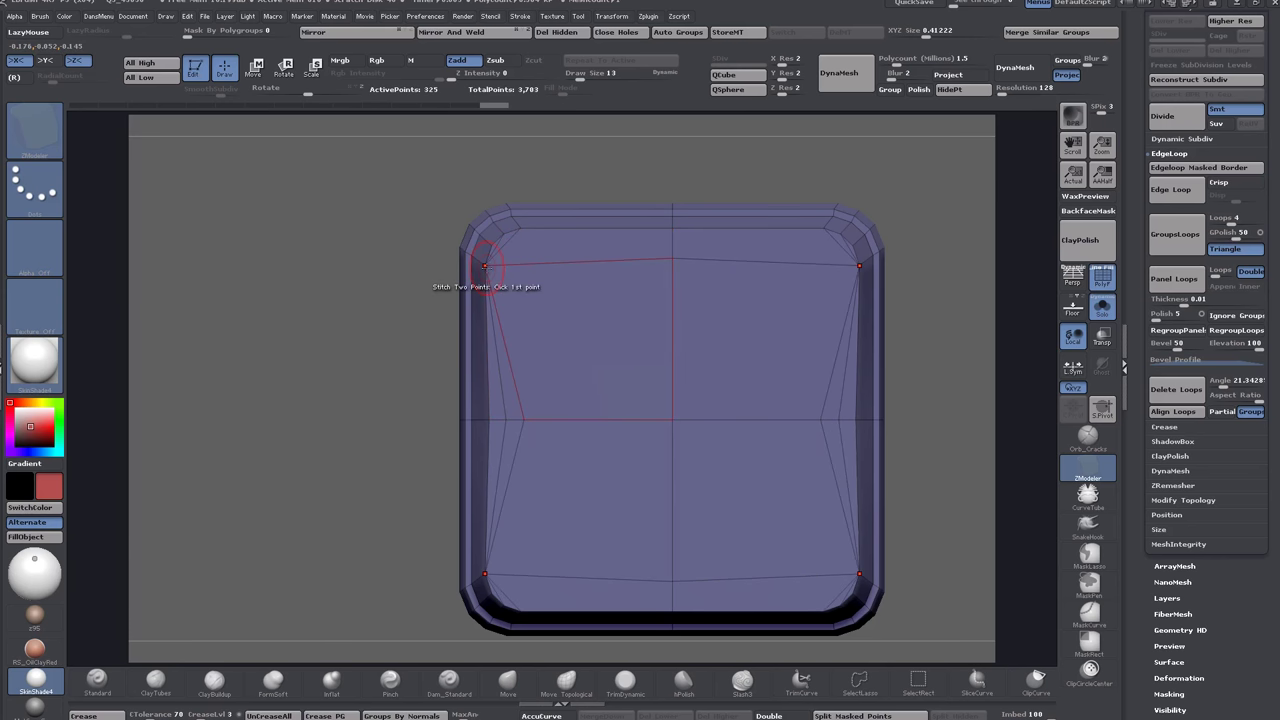
{"action": "left_click_drag", "start_coordinate": [392, 454], "coordinate": [381, 371], "text": "alt"}
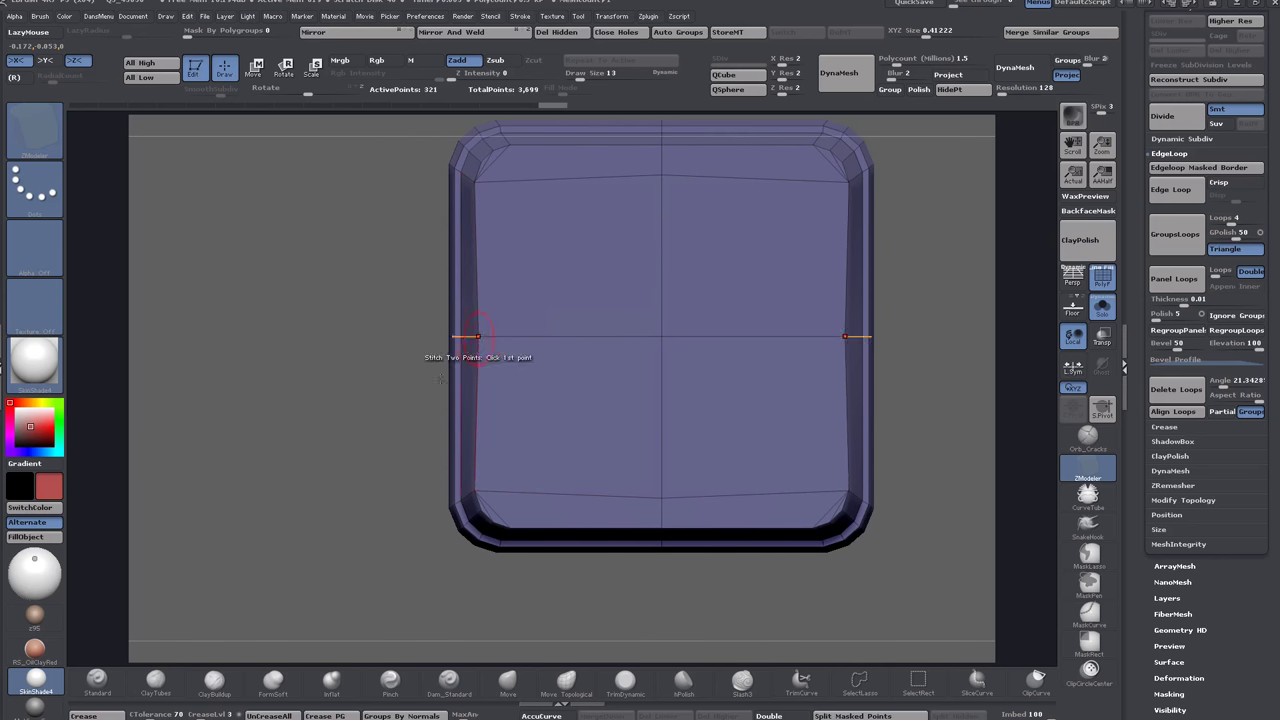
{"action": "left_click_drag", "start_coordinate": [440, 378], "coordinate": [325, 441], "text": "alt"}
Delete the single edge loop running through the middle of the base's top ring with the ZModeler Insert edge action.
{"action": "left_click_drag", "start_coordinate": [338, 351], "coordinate": [319, 606]}
{"action": "key", "text": "b"}
{"action": "key", "text": "z"}
{"action": "key", "text": "m"}
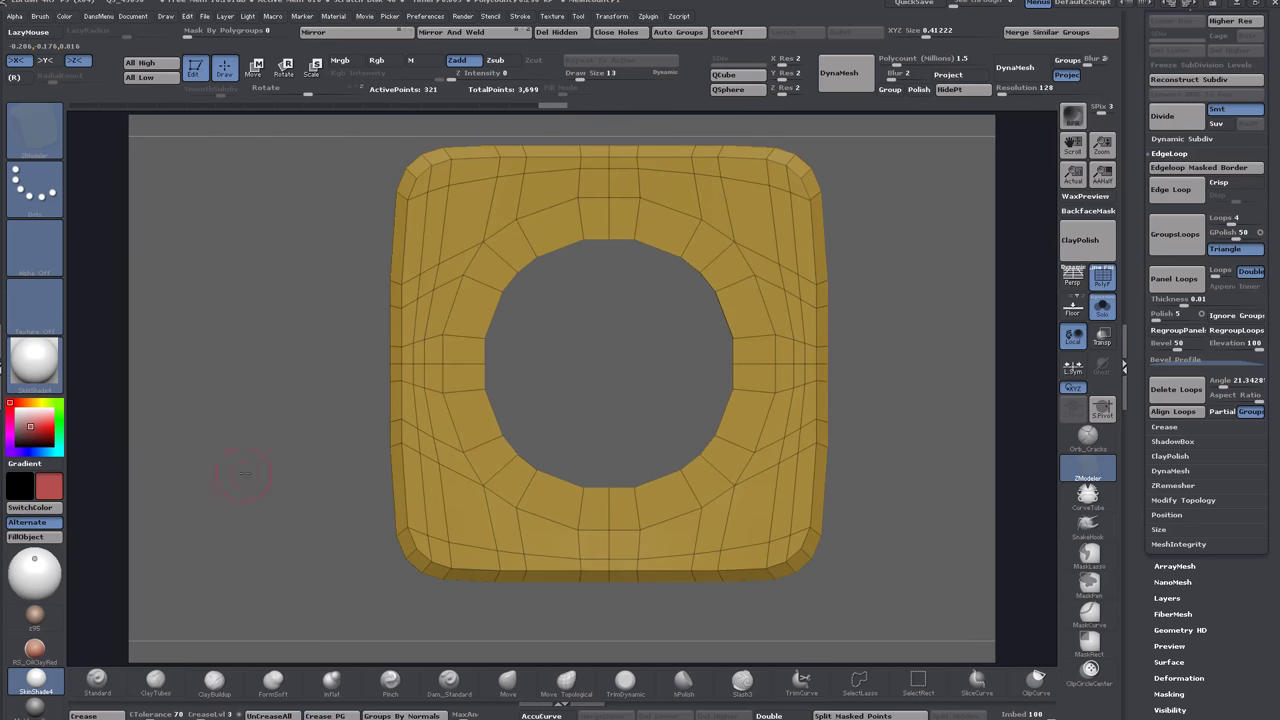
{"action": "mouse_move", "coordinate": [251, 463]}
{"action": "left_mouse_down", "text": "alt"}
{"action": "mouse_move", "coordinate": [264, 418]}
{"action": "mouse_move", "coordinate": [245, 465]}
{"action": "left_mouse_up", "text": "alt"}
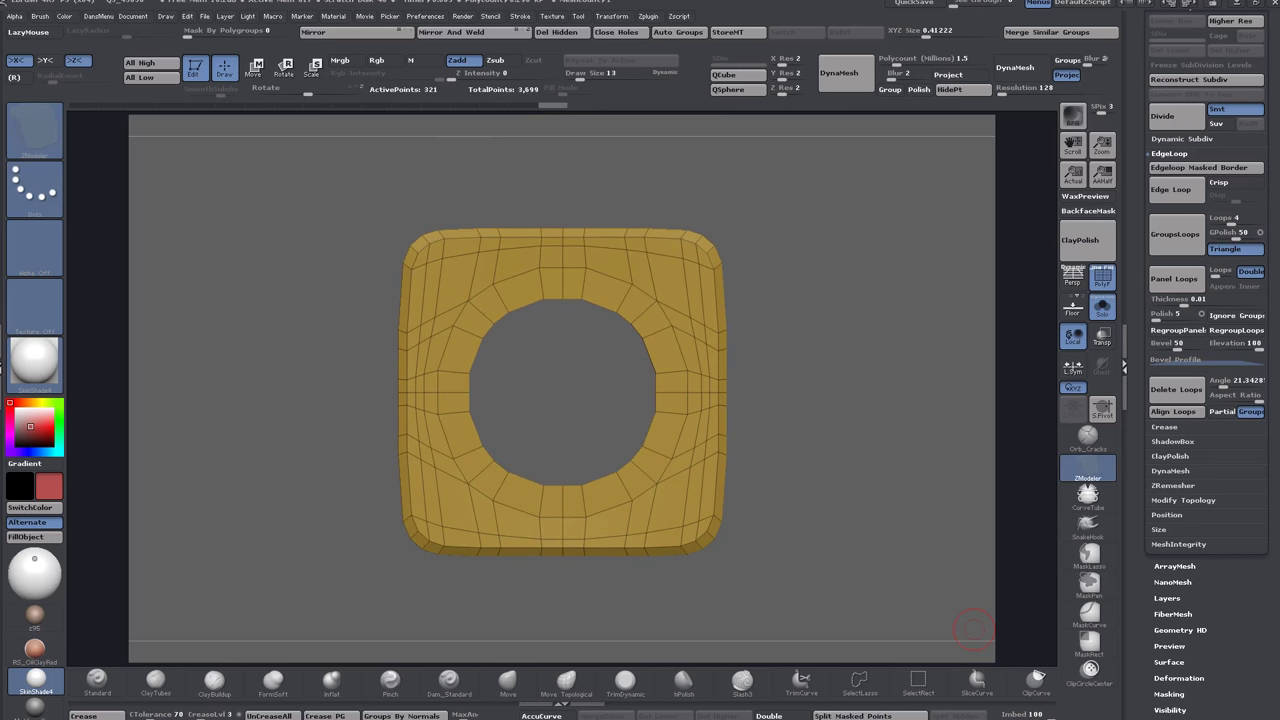
{"action": "left_click_drag", "start_coordinate": [724, 368], "coordinate": [815, 428]}
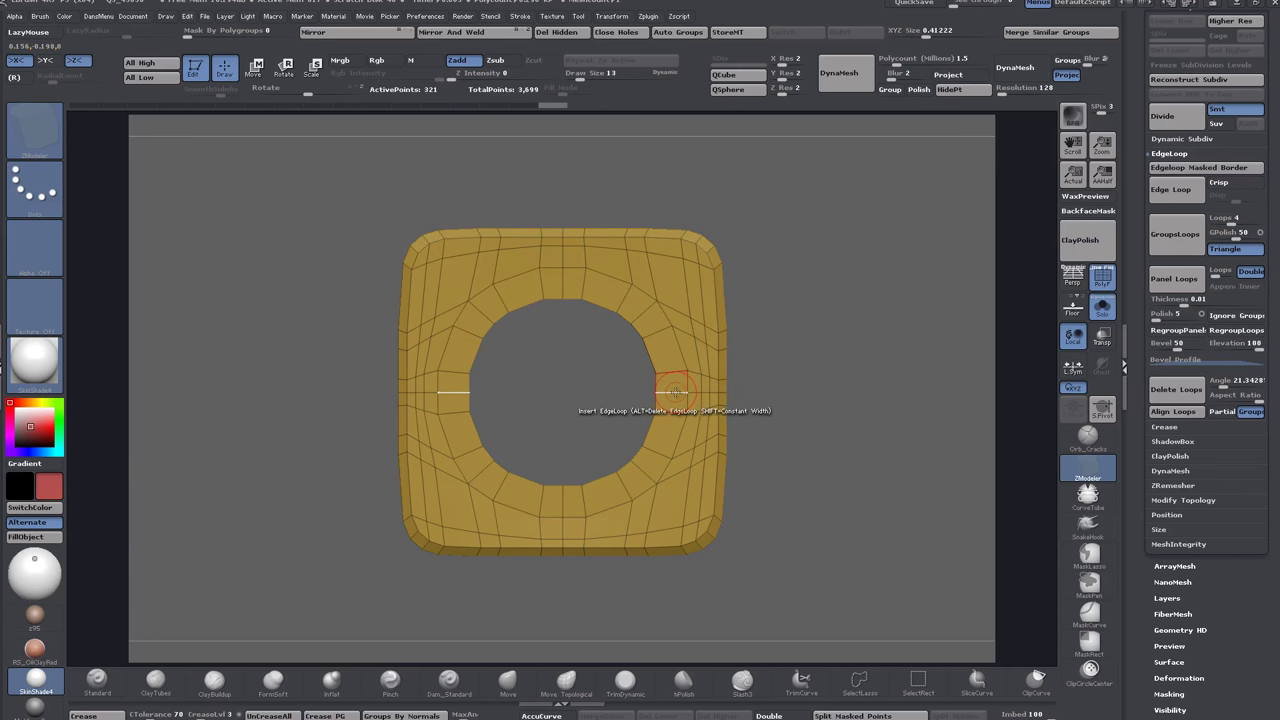
{"action": "key", "text": "space"}
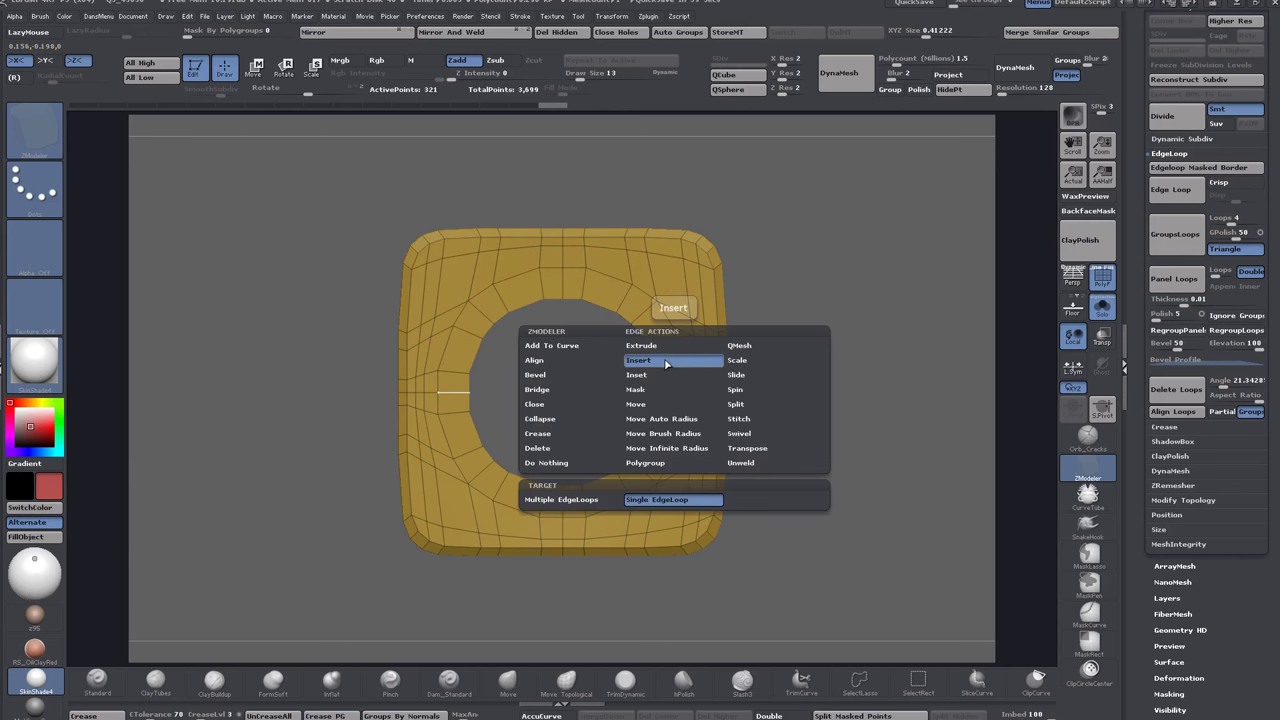
{"action": "left_click", "coordinate": [660, 499]}
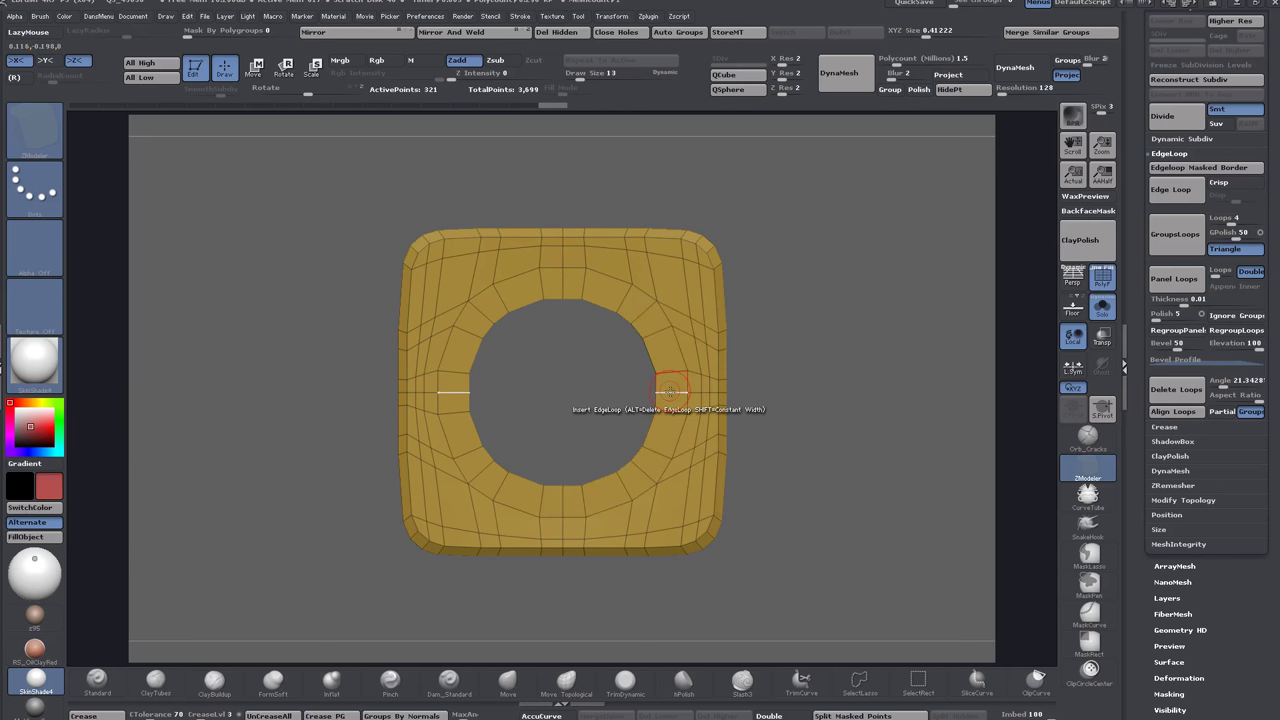
{"action": "left_click", "coordinate": [670, 392], "text": "alt"}
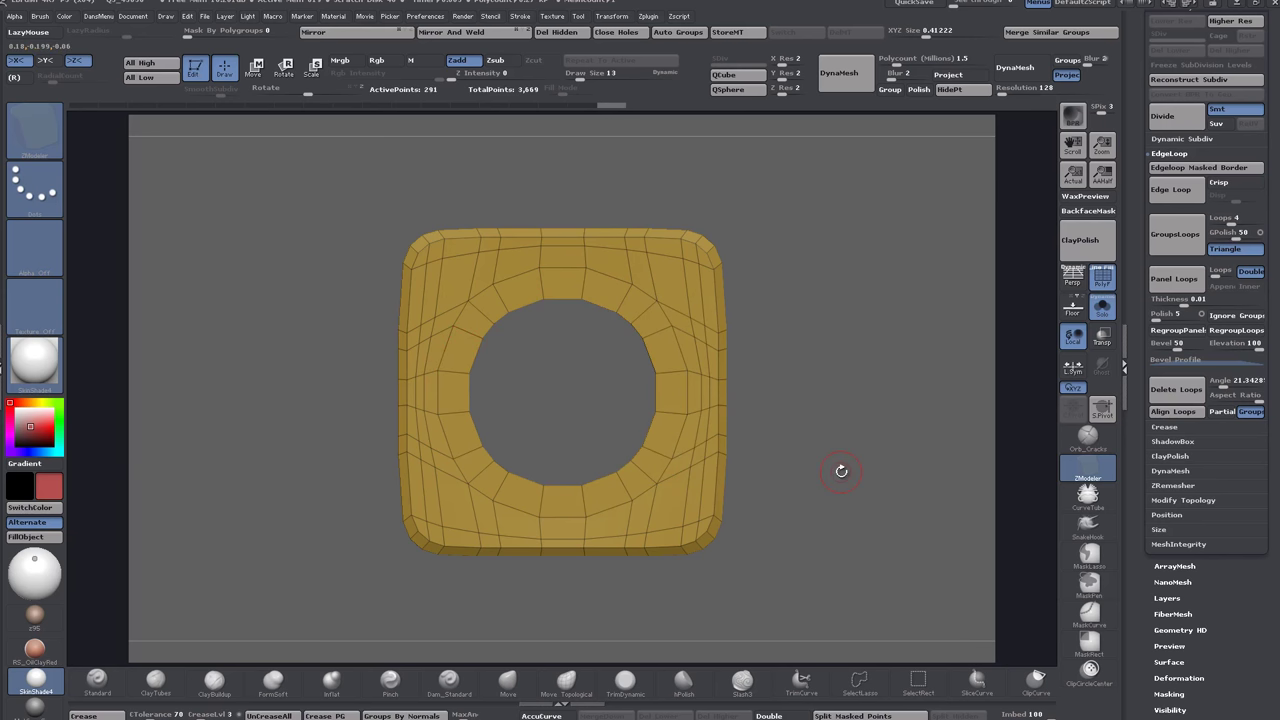
Delete the remaining central edge loop and the diagonal surplus edge loops around the hole on the top face.
{"action": "left_click_drag", "start_coordinate": [841, 498], "coordinate": [853, 432], "text": "alt"}
{"action": "left_click_drag", "start_coordinate": [835, 480], "coordinate": [750, 475]}
{"action": "left_click", "coordinate": [708, 325], "text": "alt"}
{"action": "left_click_drag", "start_coordinate": [830, 345], "coordinate": [826, 265]}
{"action": "left_click", "coordinate": [610, 461], "text": "alt"}
{"action": "left_click_drag", "start_coordinate": [835, 515], "coordinate": [687, 533]}
{"action": "mouse_move", "coordinate": [845, 302]}
{"action": "left_mouse_down"}
{"action": "mouse_move", "coordinate": [803, 360]}
{"action": "mouse_move", "coordinate": [814, 303]}
{"action": "mouse_move", "coordinate": [837, 289]}
{"action": "left_mouse_up"}
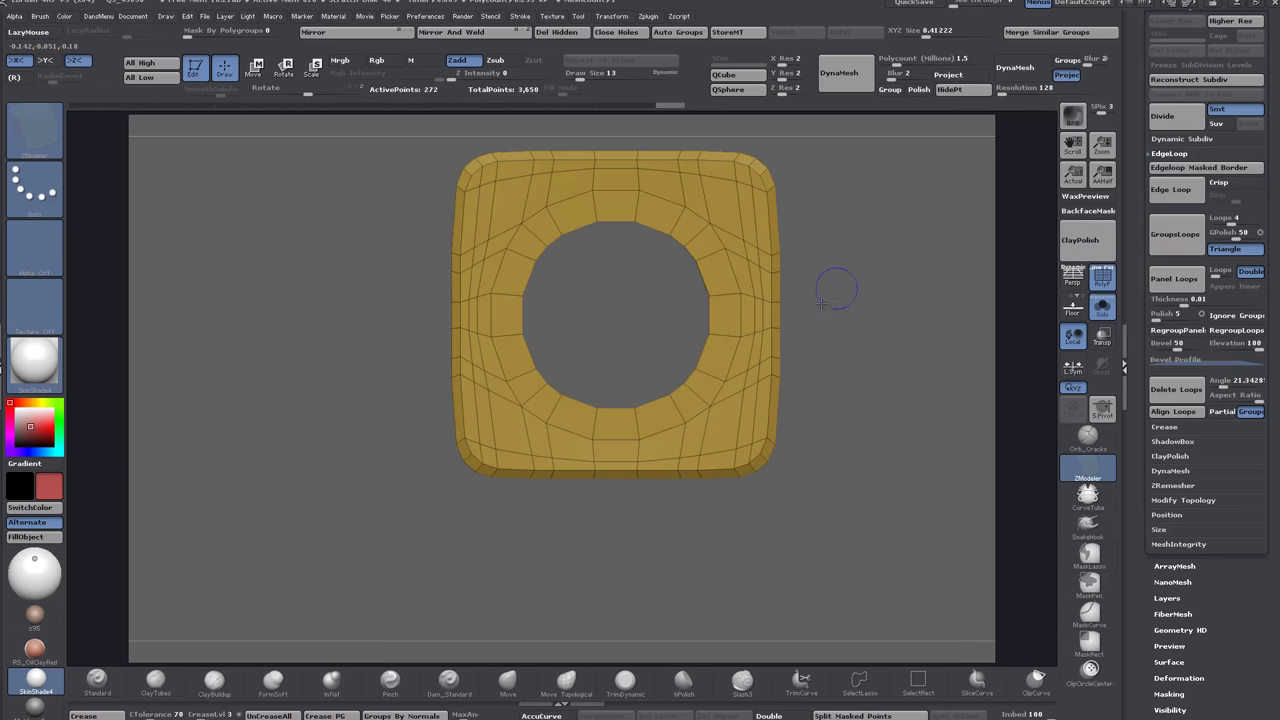
{"action": "left_click_drag", "start_coordinate": [849, 238], "coordinate": [832, 313], "text": "alt"}
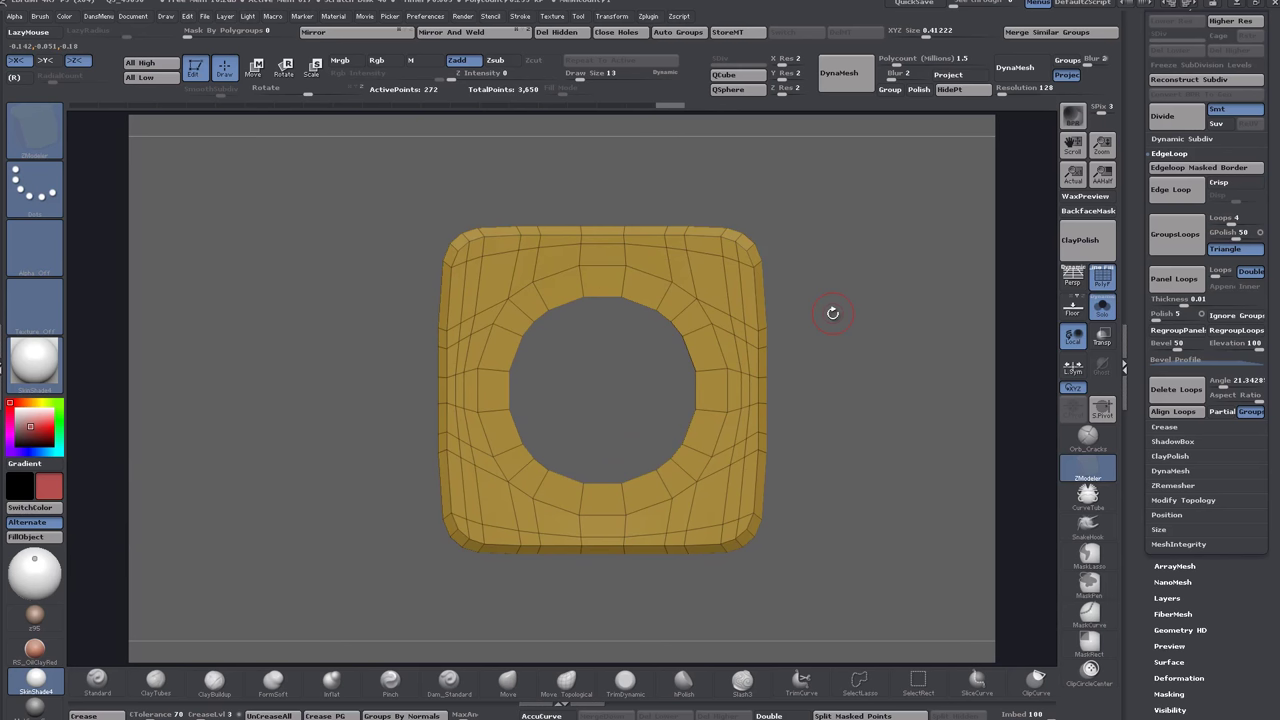
{"action": "left_click", "coordinate": [697, 325], "text": "alt"}
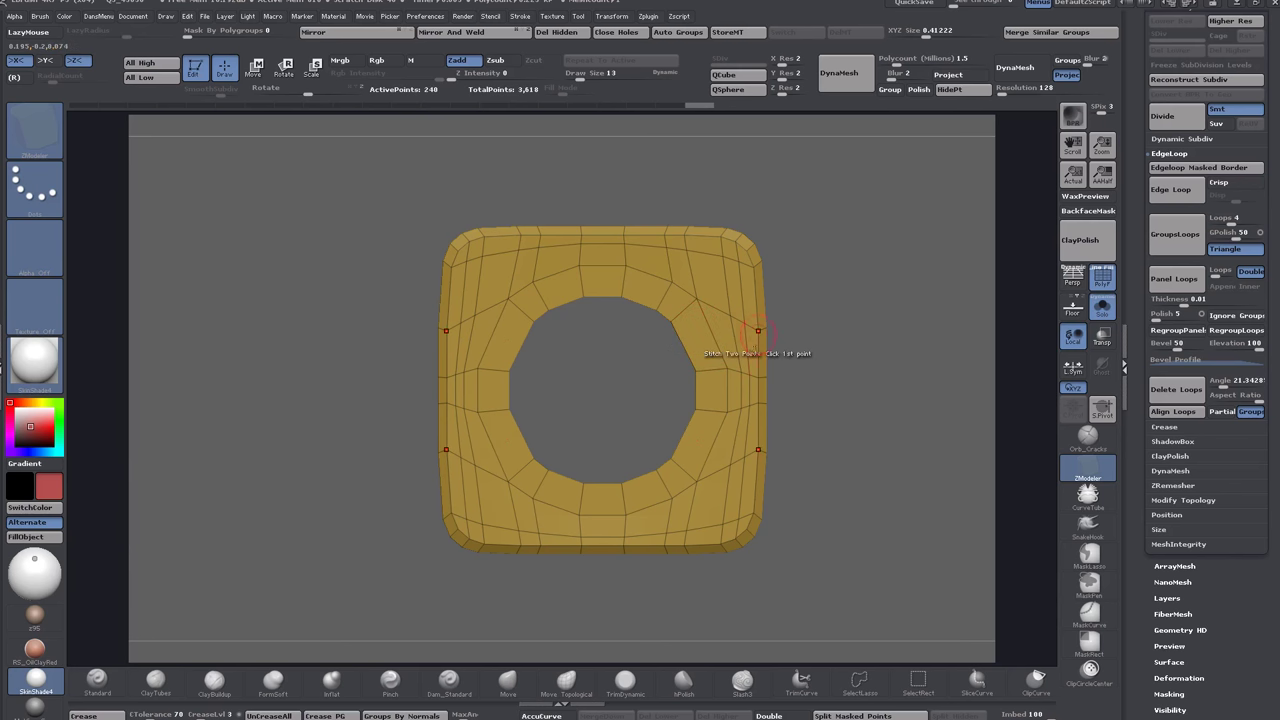
Adjust the diagonal points on the hole's rim, with the ZModeler point action set to Move and Infinite Depth.
{"action": "left_click", "coordinate": [508, 678]}
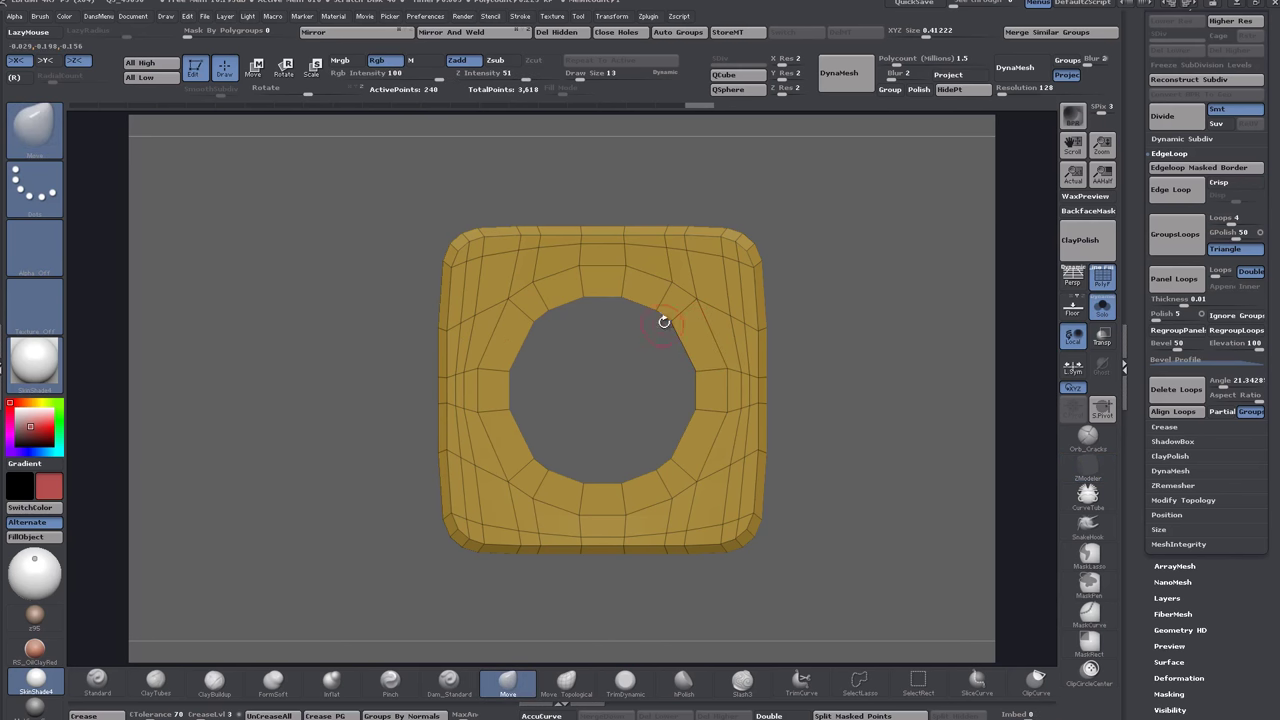
{"action": "left_click_drag", "start_coordinate": [671, 321], "coordinate": [706, 351]}
{"action": "left_click", "coordinate": [1087, 468]}
{"action": "key", "text": "space"}
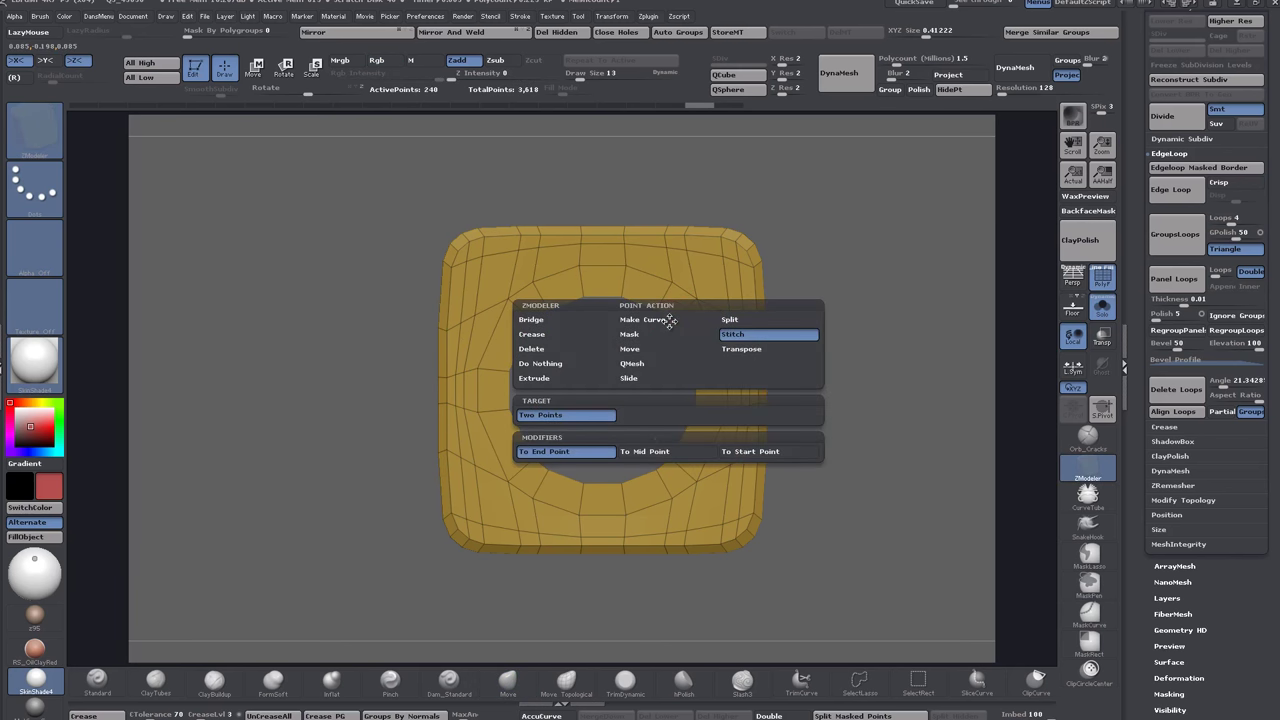
{"action": "left_click", "coordinate": [630, 349]}
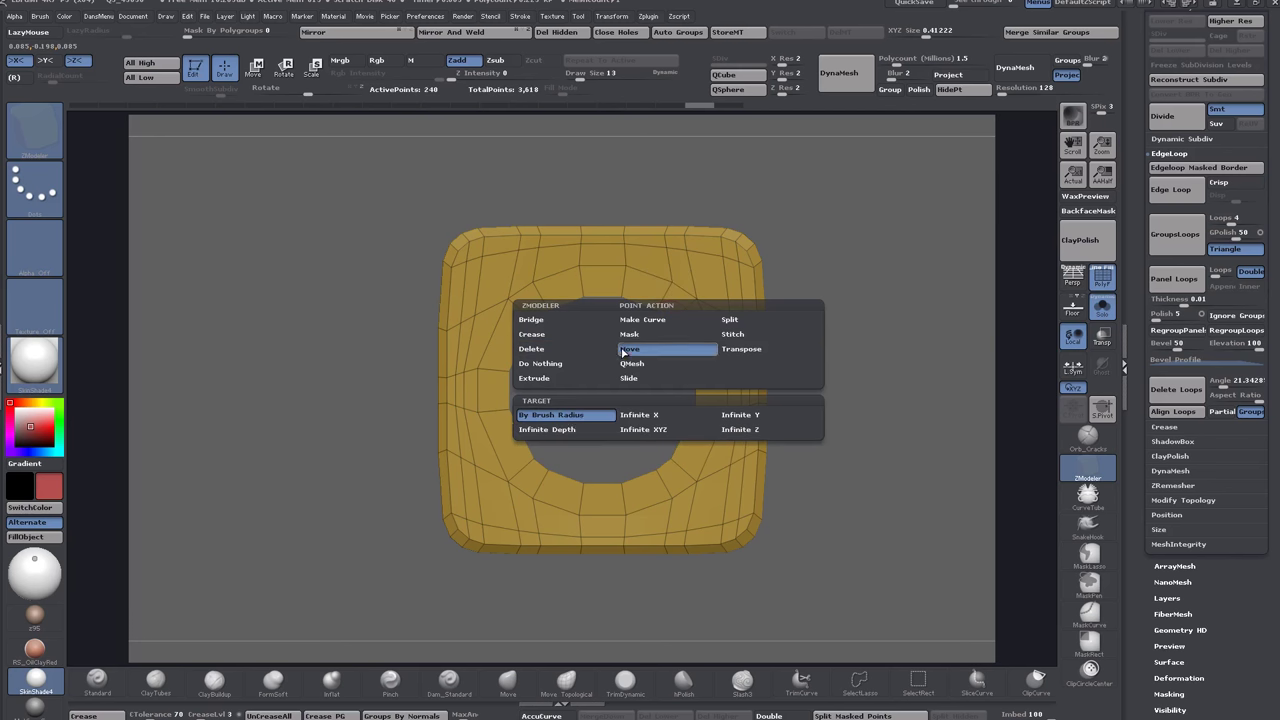
{"action": "left_click", "coordinate": [575, 418]}
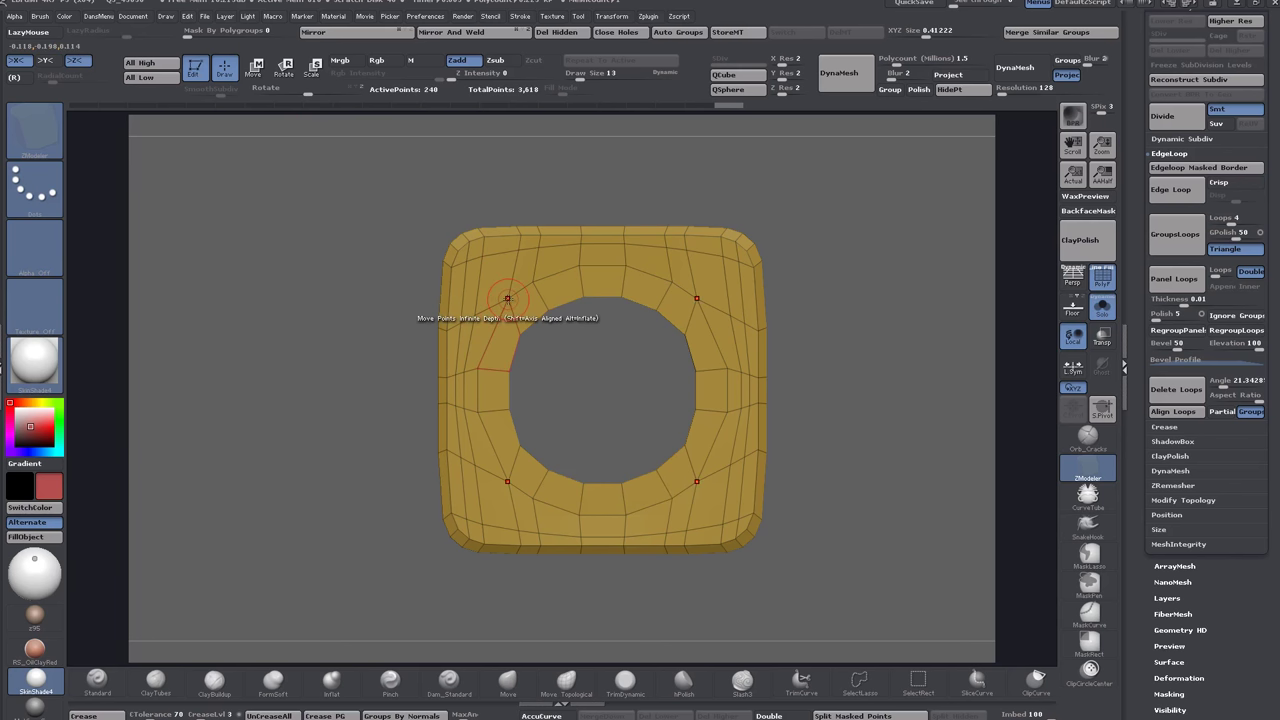
Set the ZModeler point action to Stitch and merge the upper and lower points of the ring around the hole onto the rim.
{"action": "key", "text": "space"}
{"action": "left_click", "coordinate": [574, 312]}
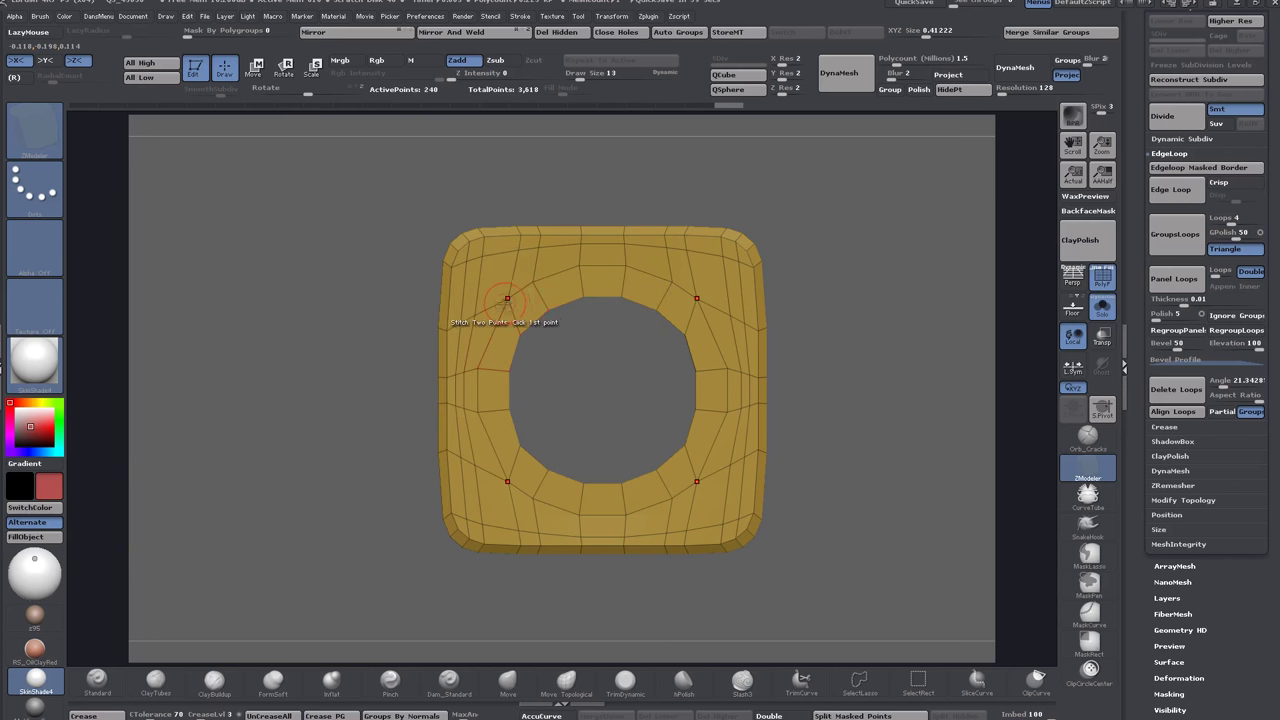
{"action": "left_click", "coordinate": [520, 334]}
{"action": "left_click", "coordinate": [520, 334]}
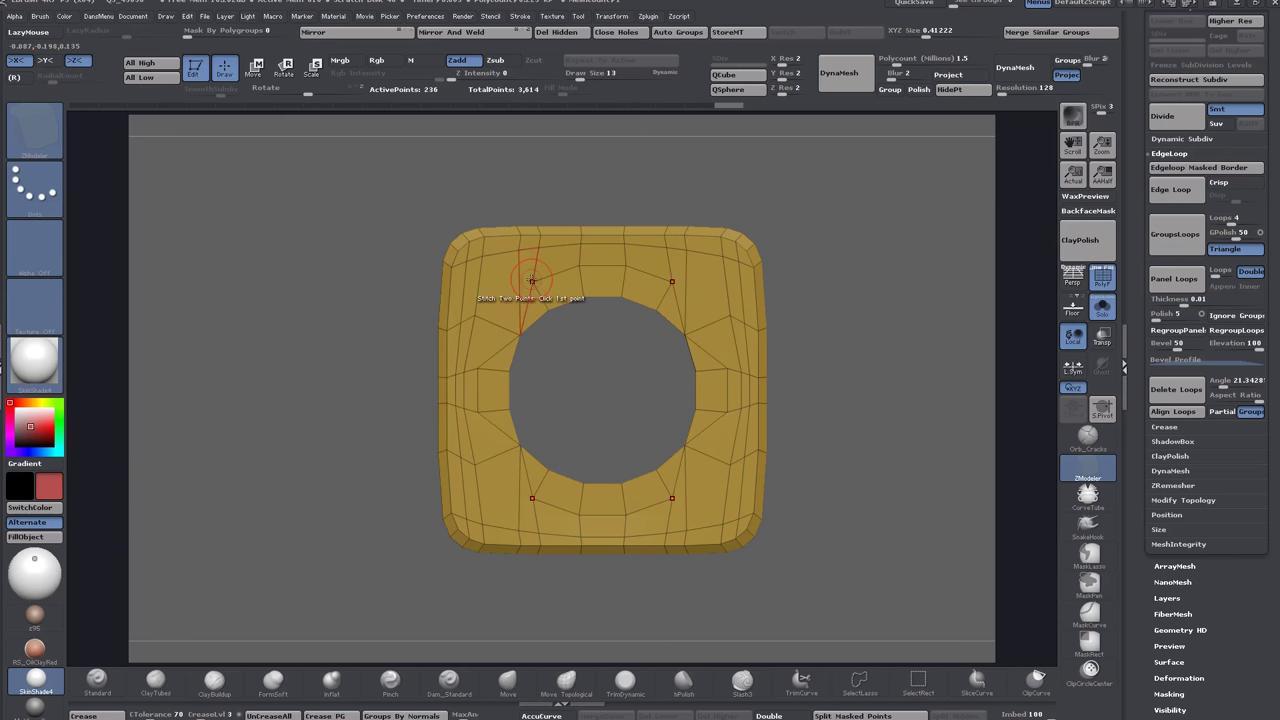
{"action": "left_click", "coordinate": [533, 282]}
{"action": "left_click", "coordinate": [548, 310]}
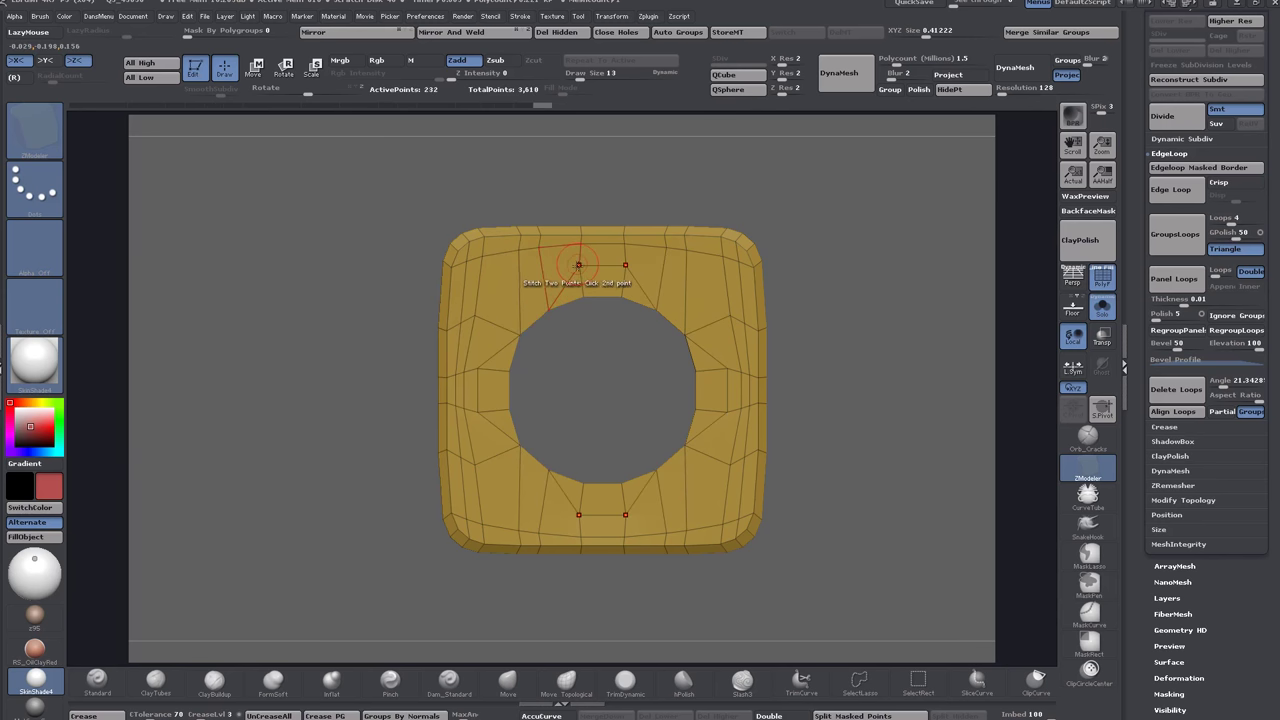
{"action": "left_click", "coordinate": [583, 296]}
Stitch the remaining ring points and the inner side points beside the hole onto the nearest rim points.
{"action": "left_click", "coordinate": [477, 368]}
{"action": "left_click", "coordinate": [477, 411]}
{"action": "left_click_drag", "start_coordinate": [380, 440], "coordinate": [377, 427], "text": "alt"}
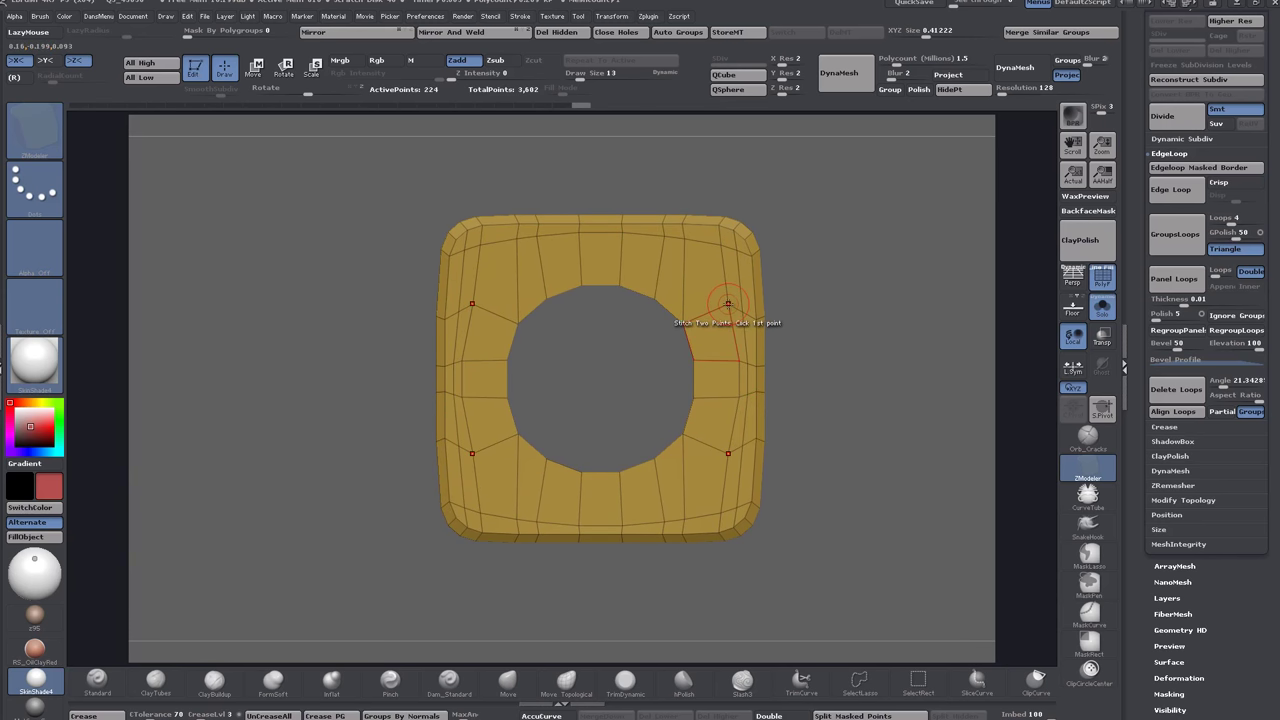
{"action": "left_click", "coordinate": [687, 330]}
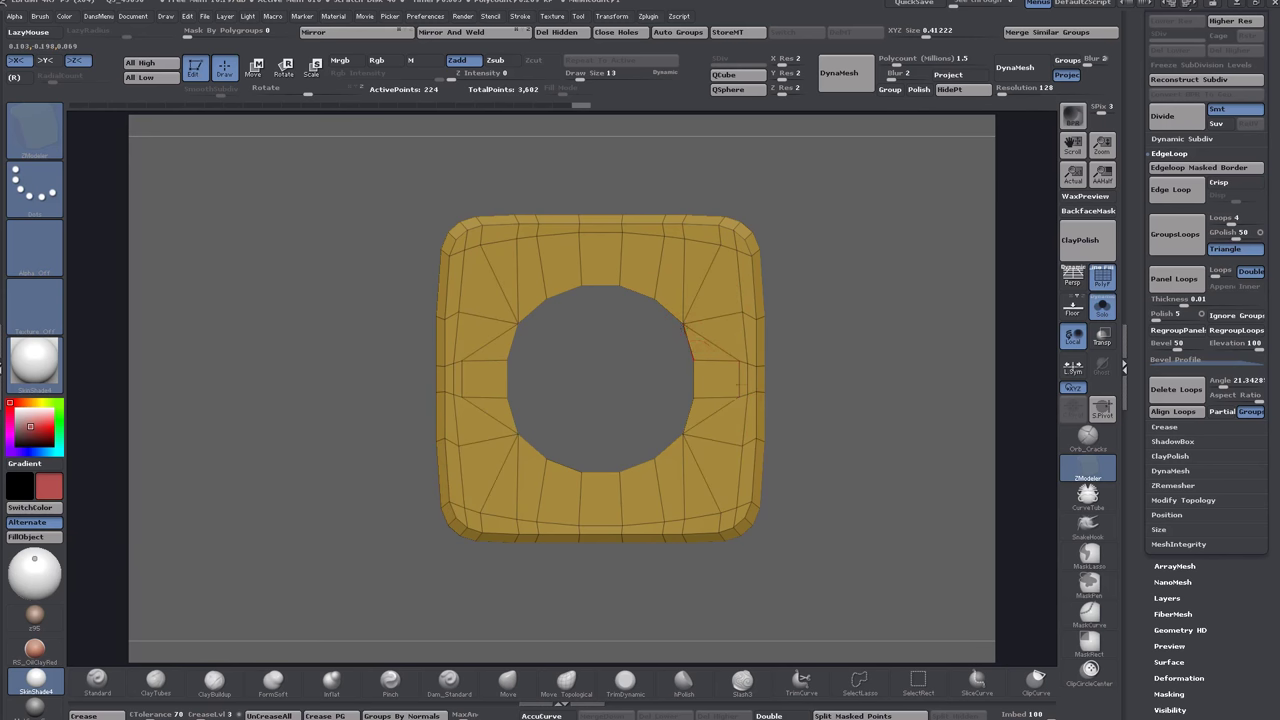
{"action": "left_click", "coordinate": [738, 362]}
{"action": "left_click", "coordinate": [695, 360]}
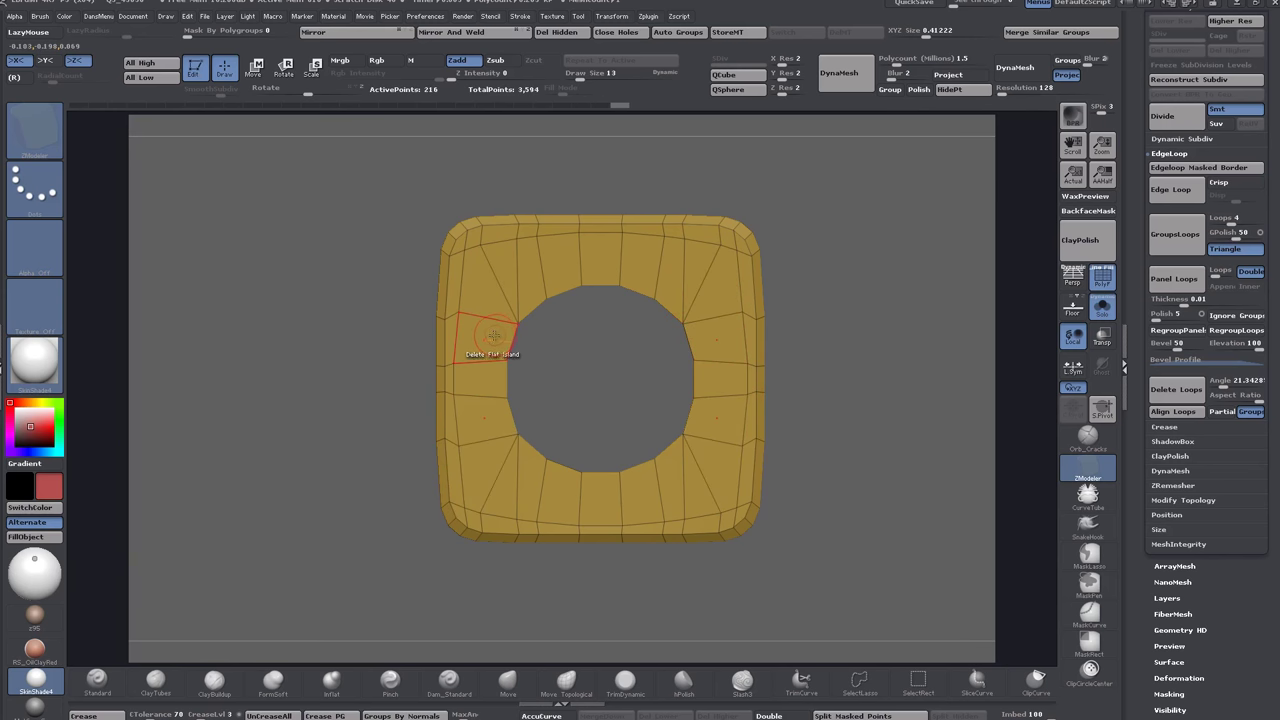
{"action": "left_click_drag", "start_coordinate": [366, 383], "coordinate": [370, 352]}
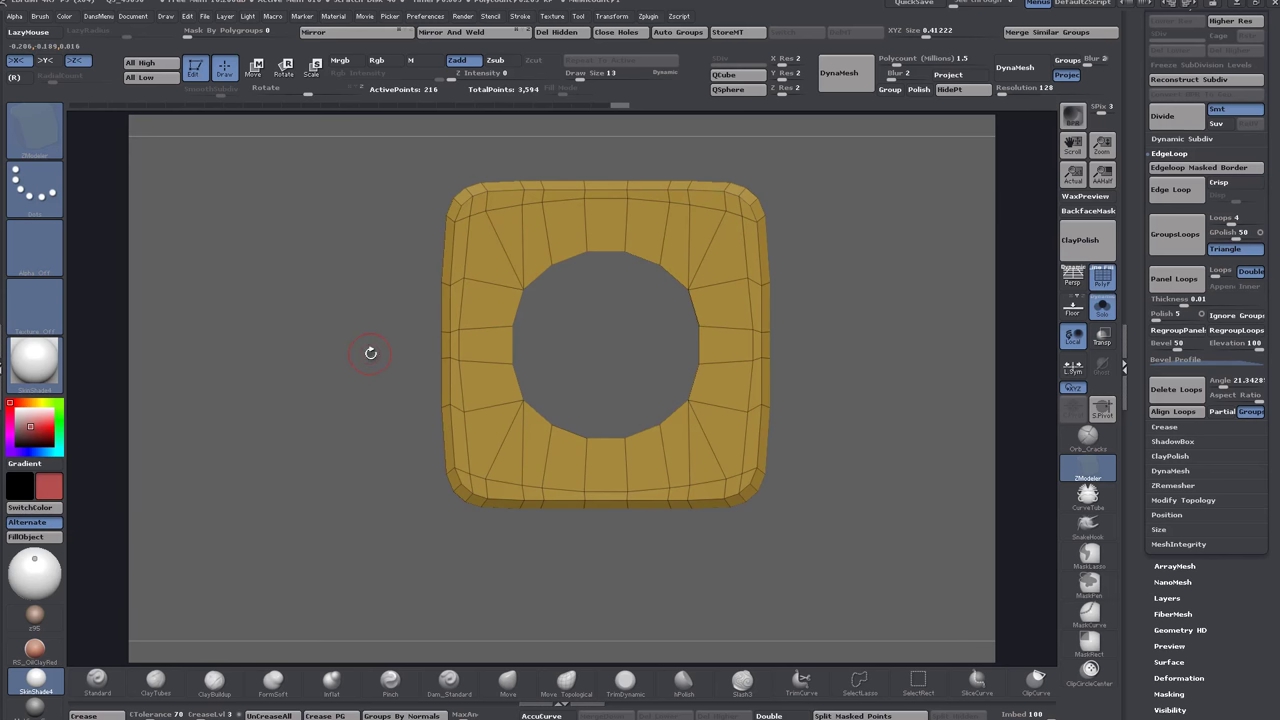
Stitch the inner corner points of the top face outward and merge the upper and lower side points onto the corner points.
{"action": "left_click", "coordinate": [485, 212]}
{"action": "left_click", "coordinate": [470, 217]}
{"action": "left_click_drag", "start_coordinate": [345, 298], "coordinate": [378, 320], "text": "alt"}
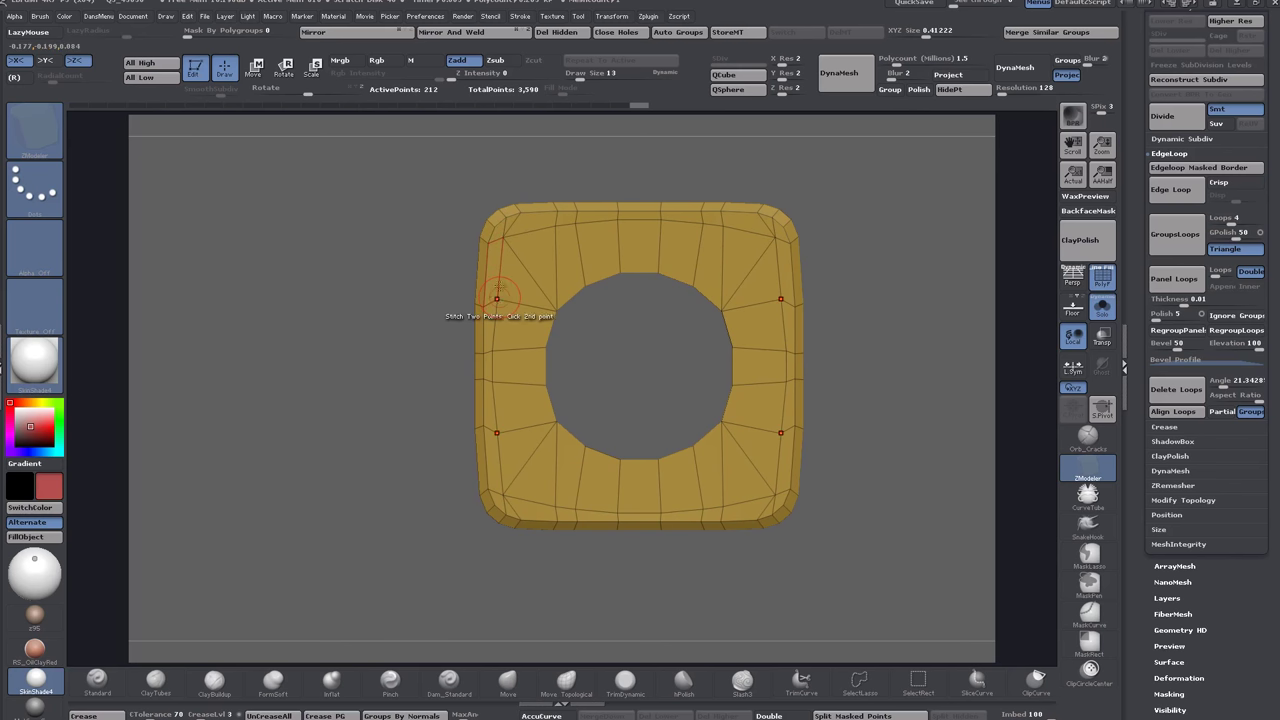
{"action": "left_click", "coordinate": [502, 237]}
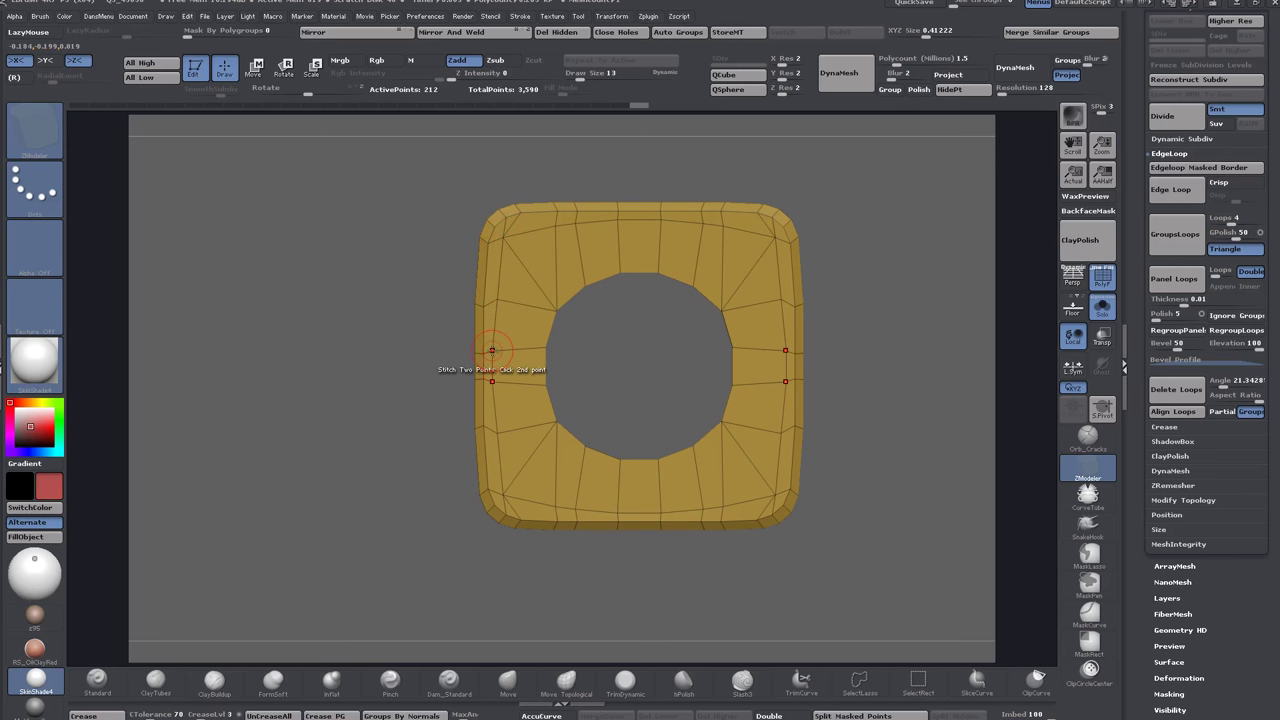
Stitch the surplus points along the outer side edges onto the neighbouring points near the sides' middle.
{"action": "left_click", "coordinate": [487, 354]}
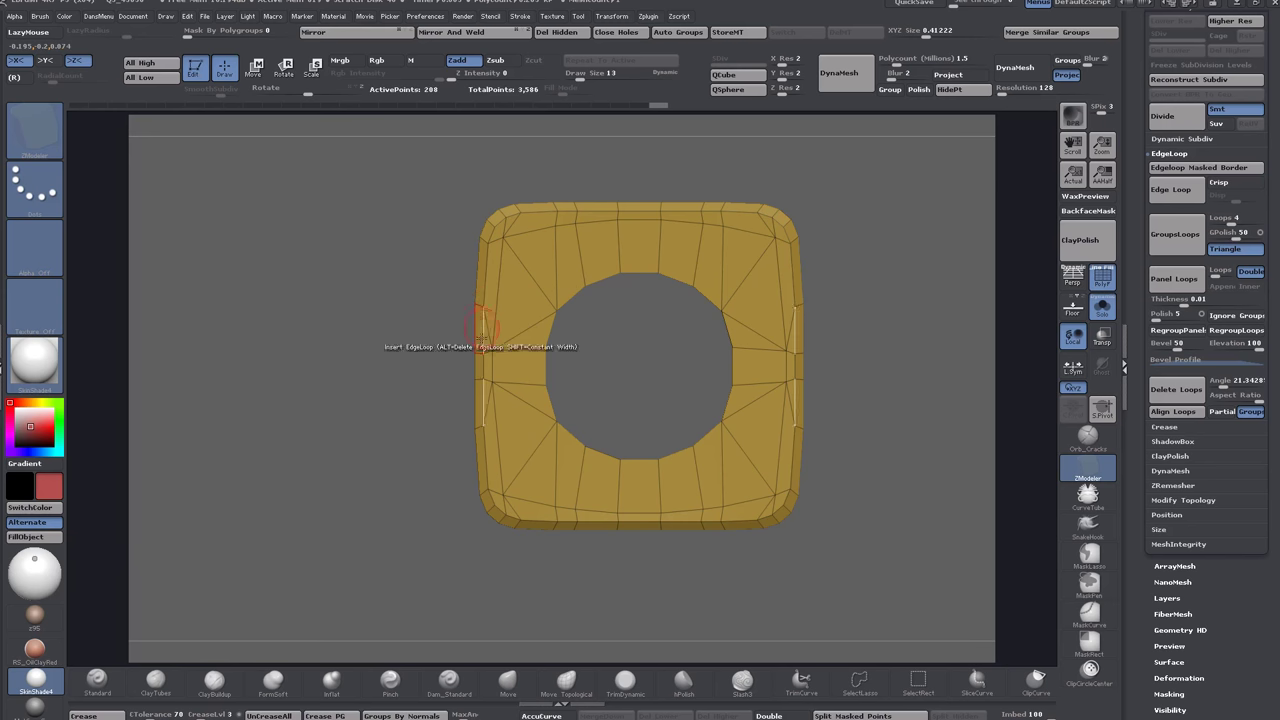
{"action": "left_click", "coordinate": [474, 310], "text": "alt"}
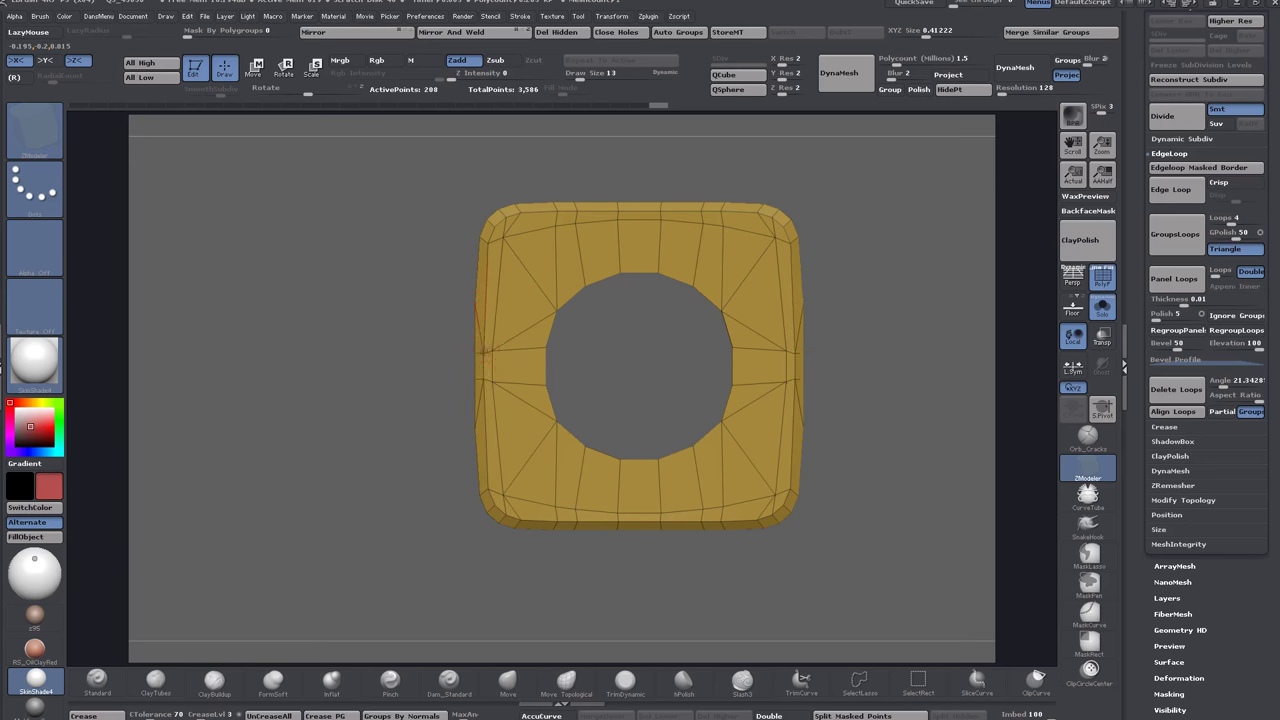
{"action": "left_click", "coordinate": [475, 358], "text": "alt"}
{"action": "left_click_drag", "start_coordinate": [314, 390], "coordinate": [244, 351], "text": "alt"}
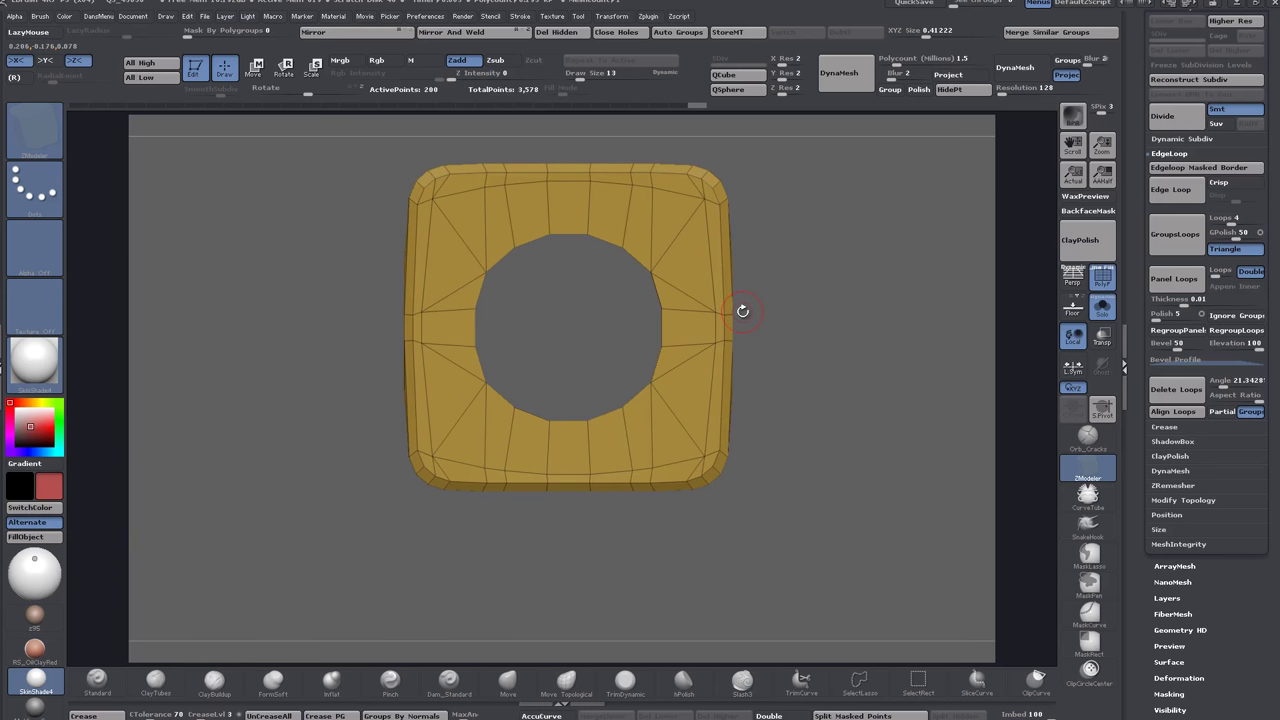
{"action": "left_click_drag", "start_coordinate": [743, 311], "coordinate": [889, 376], "text": "alt"}
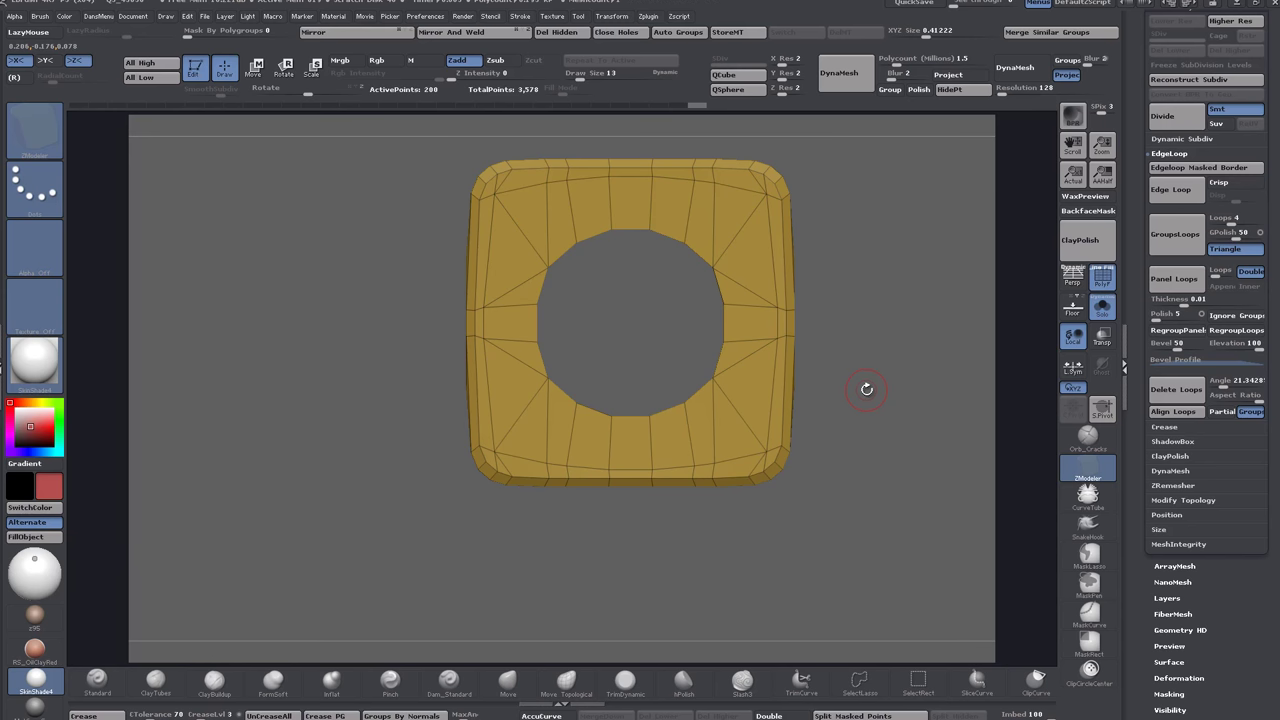
{"action": "left_click_drag", "start_coordinate": [867, 389], "coordinate": [826, 424], "text": "alt"}
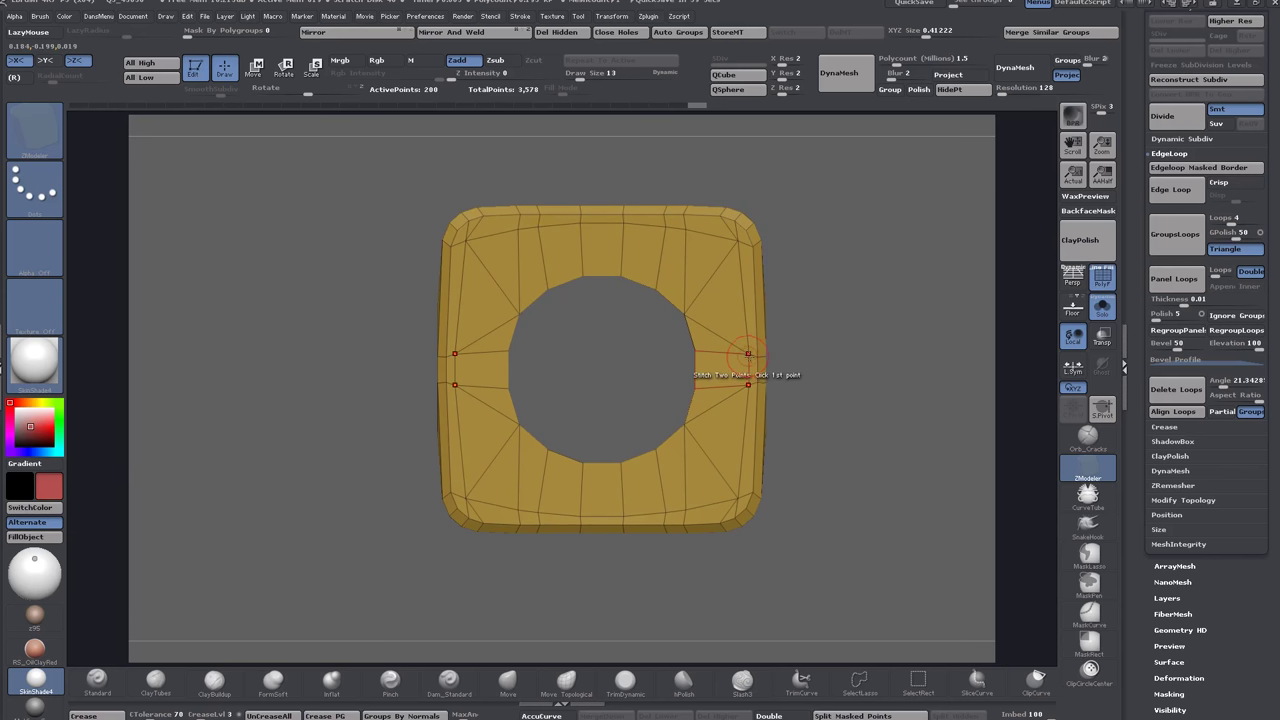
Try to stitch the two points at the middle of each side together across the symmetry line.
{"action": "left_click", "coordinate": [748, 353]}
{"action": "left_click", "coordinate": [748, 384]}
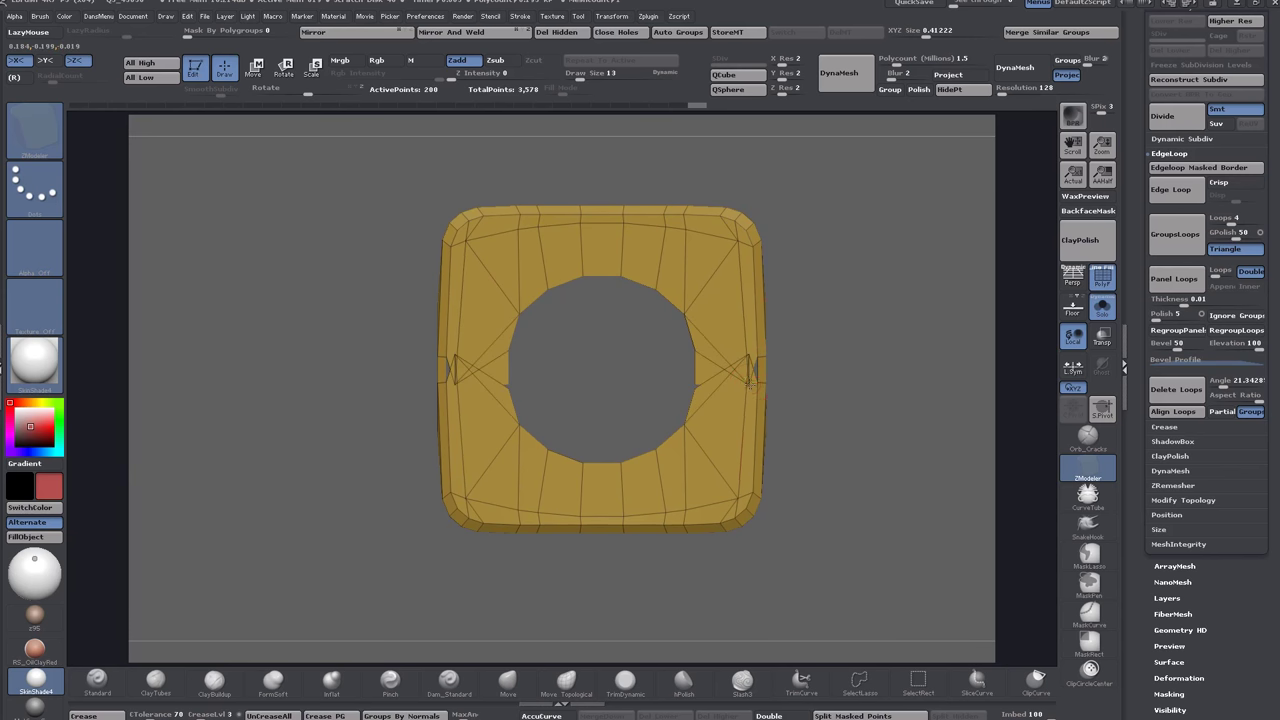
{"action": "key", "text": "ctrl+z"}
Stitch the mid-side points on the top face and its bevel edge onto the matching corner points.
{"action": "left_click_drag", "start_coordinate": [846, 403], "coordinate": [820, 395]}
{"action": "key", "text": "b"}
{"action": "key", "text": "z"}
{"action": "key", "text": "m"}
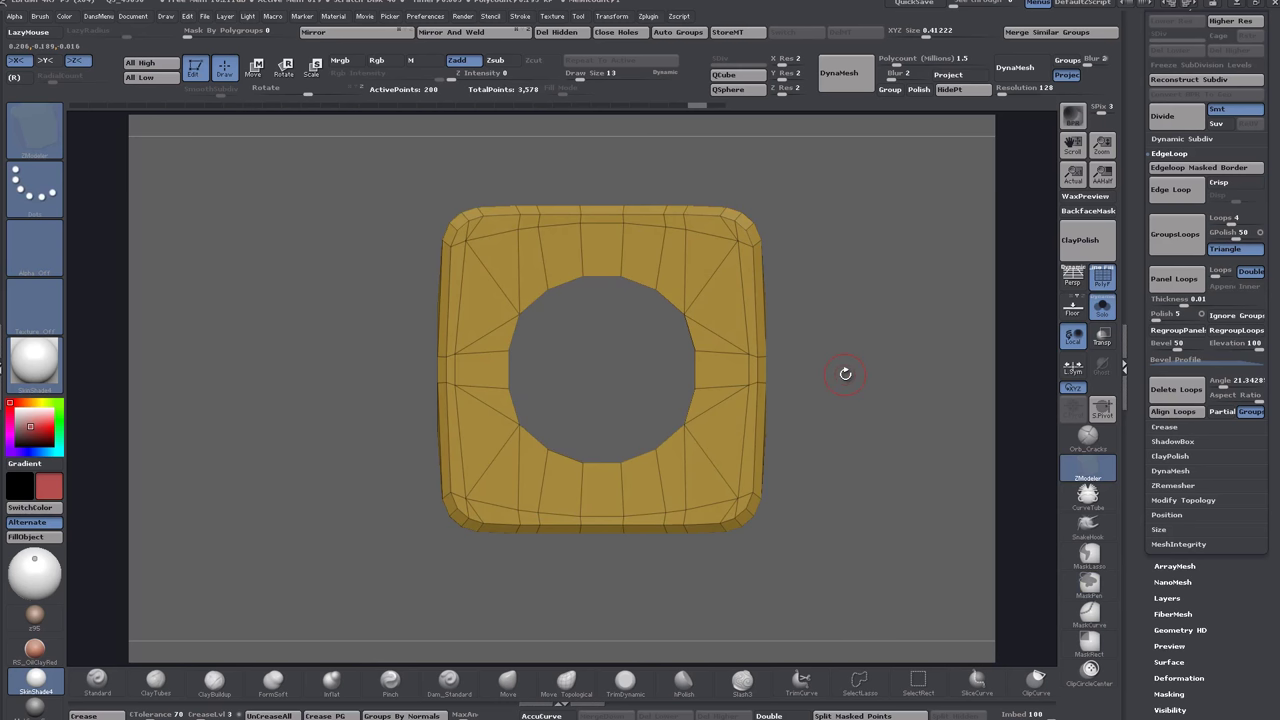
{"action": "left_click", "coordinate": [748, 355]}
{"action": "left_click", "coordinate": [736, 244]}
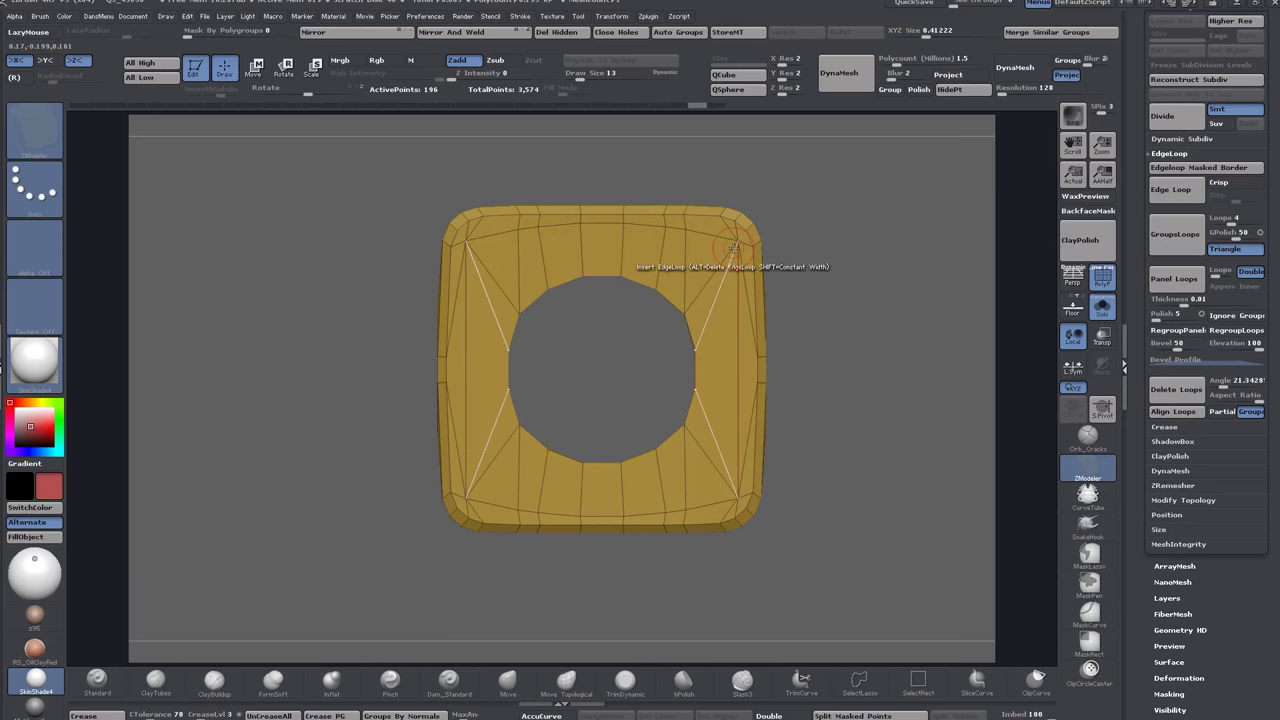
{"action": "left_click", "coordinate": [758, 355]}
{"action": "left_click", "coordinate": [752, 247]}
Stitch the mid-side points on the outer side wall of the yellow top part onto the corner point.
{"action": "left_click_drag", "start_coordinate": [899, 364], "coordinate": [834, 366]}
{"action": "left_click", "coordinate": [764, 356]}
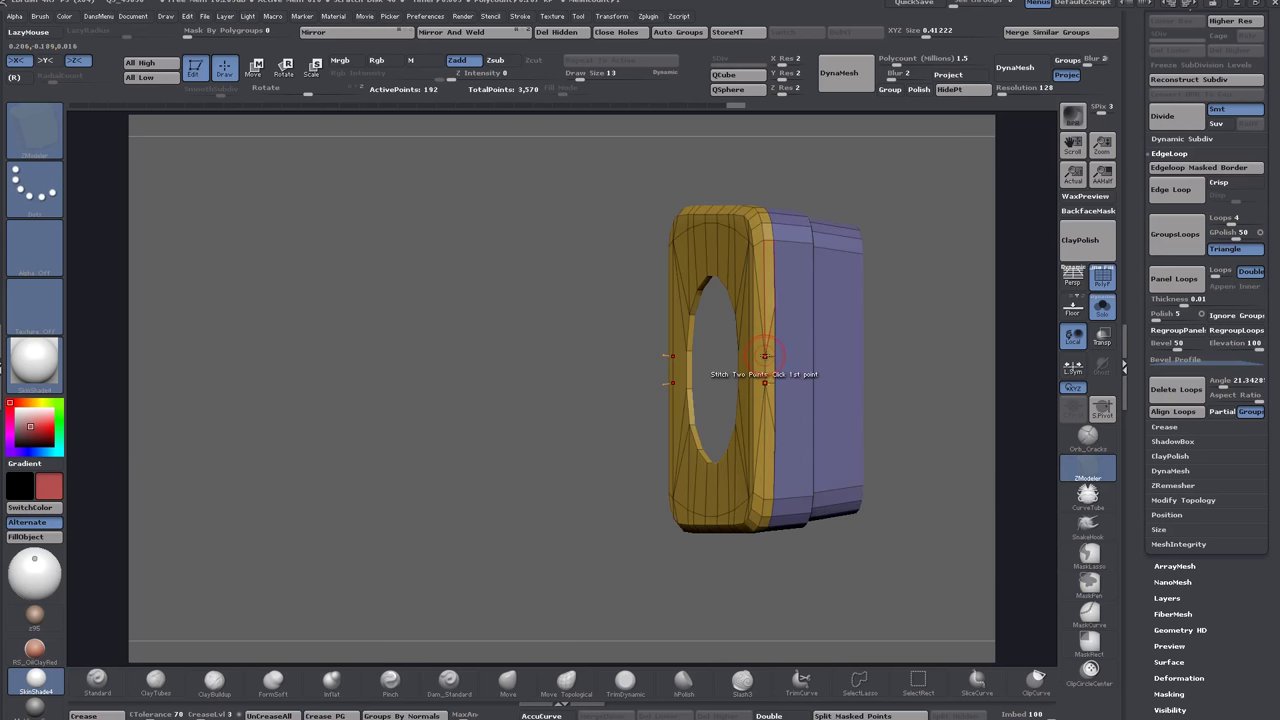
{"action": "left_click", "coordinate": [763, 241]}
{"action": "left_click_drag", "start_coordinate": [648, 334], "coordinate": [760, 320]}
{"action": "left_click_drag", "start_coordinate": [894, 366], "coordinate": [970, 525], "text": "alt"}
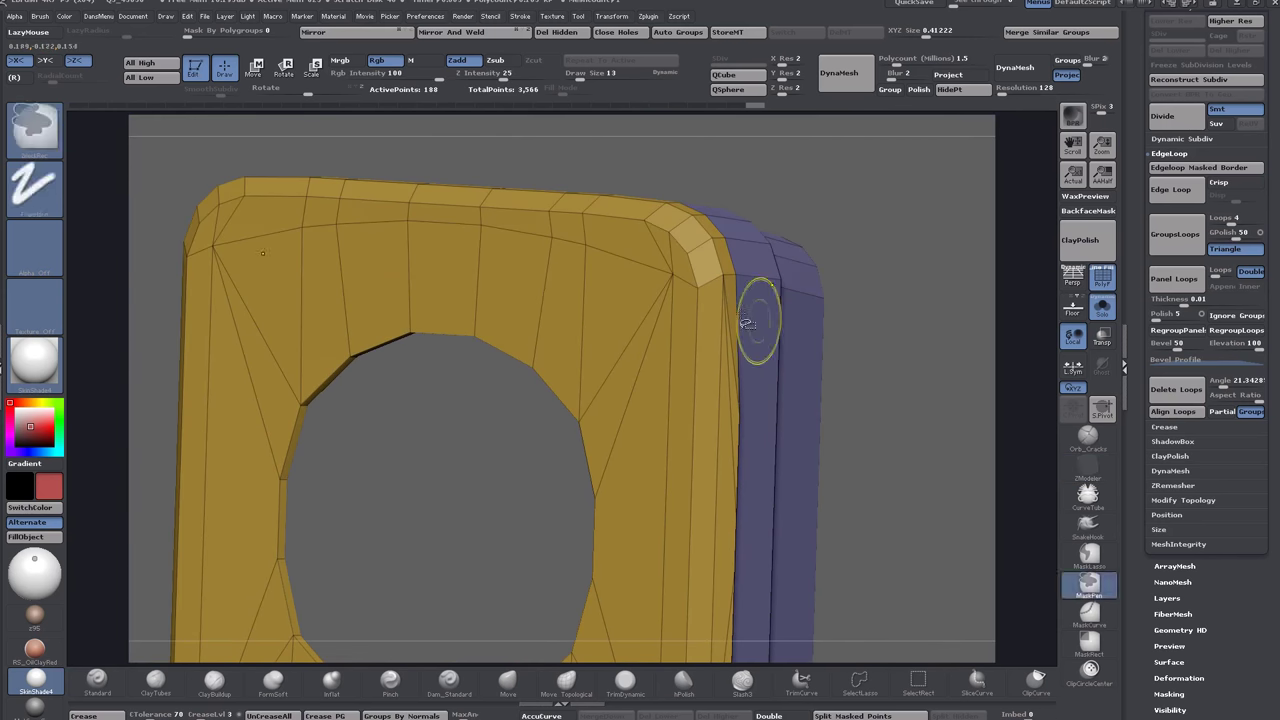
Isolate the yellow top polygroup and stitch the leftover points along its rear side border onto the corner points.
{"action": "left_click", "coordinate": [704, 281], "text": "ctrl+shift"}
{"action": "left_click_drag", "start_coordinate": [890, 375], "coordinate": [748, 428]}
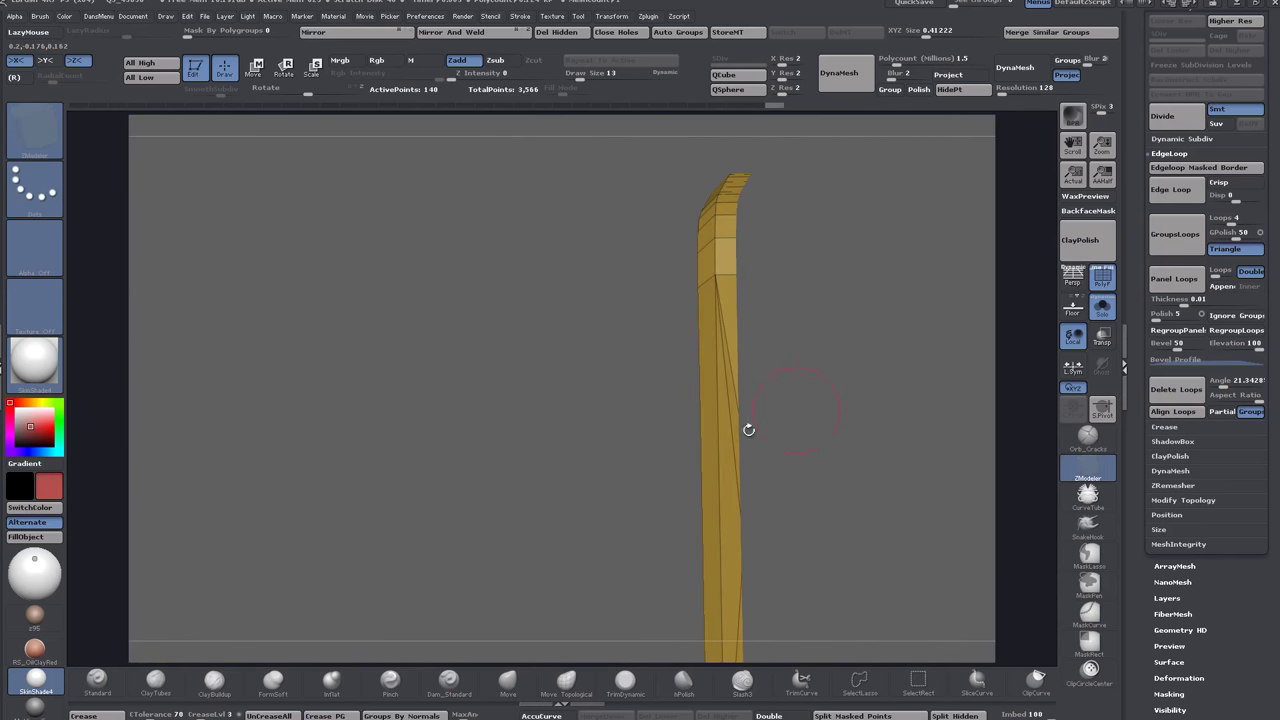
{"action": "left_click", "coordinate": [739, 416]}
{"action": "left_click", "coordinate": [736, 278]}
{"action": "left_click", "coordinate": [738, 532]}
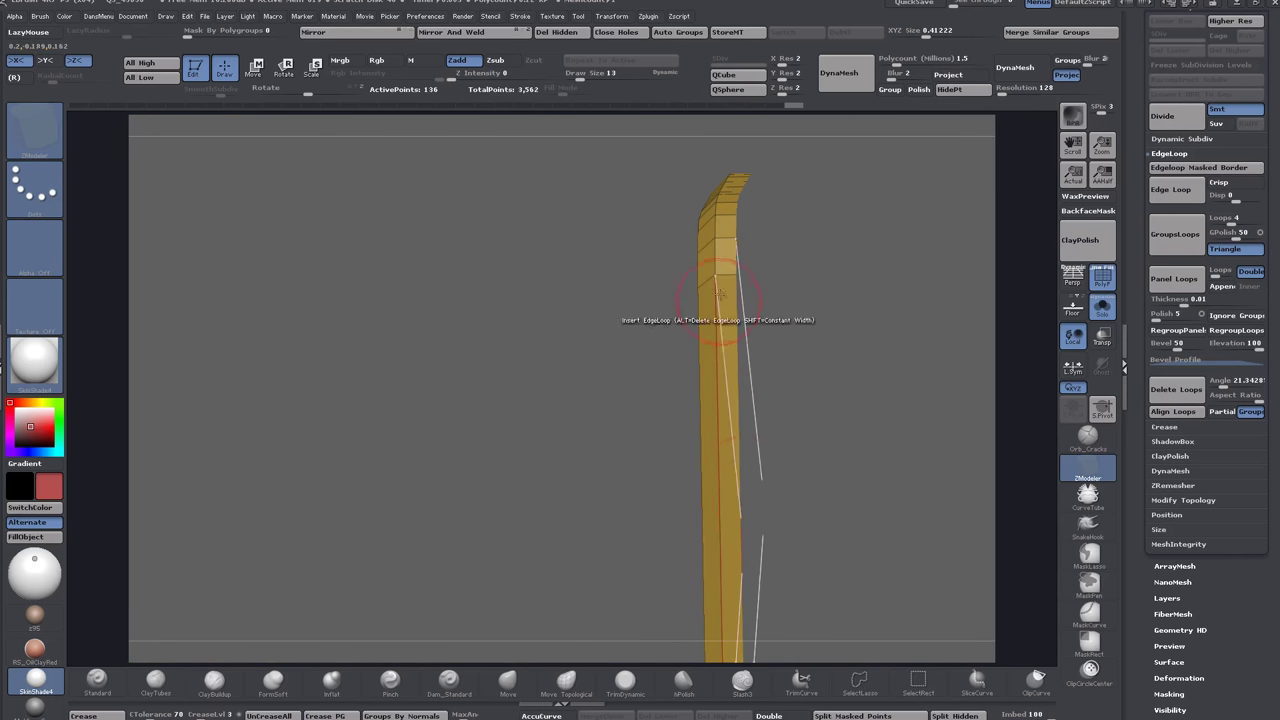
{"action": "left_click", "coordinate": [757, 238]}
{"action": "left_click_drag", "start_coordinate": [689, 318], "coordinate": [826, 343]}
{"action": "left_click_drag", "start_coordinate": [841, 493], "coordinate": [910, 483], "text": "alt"}
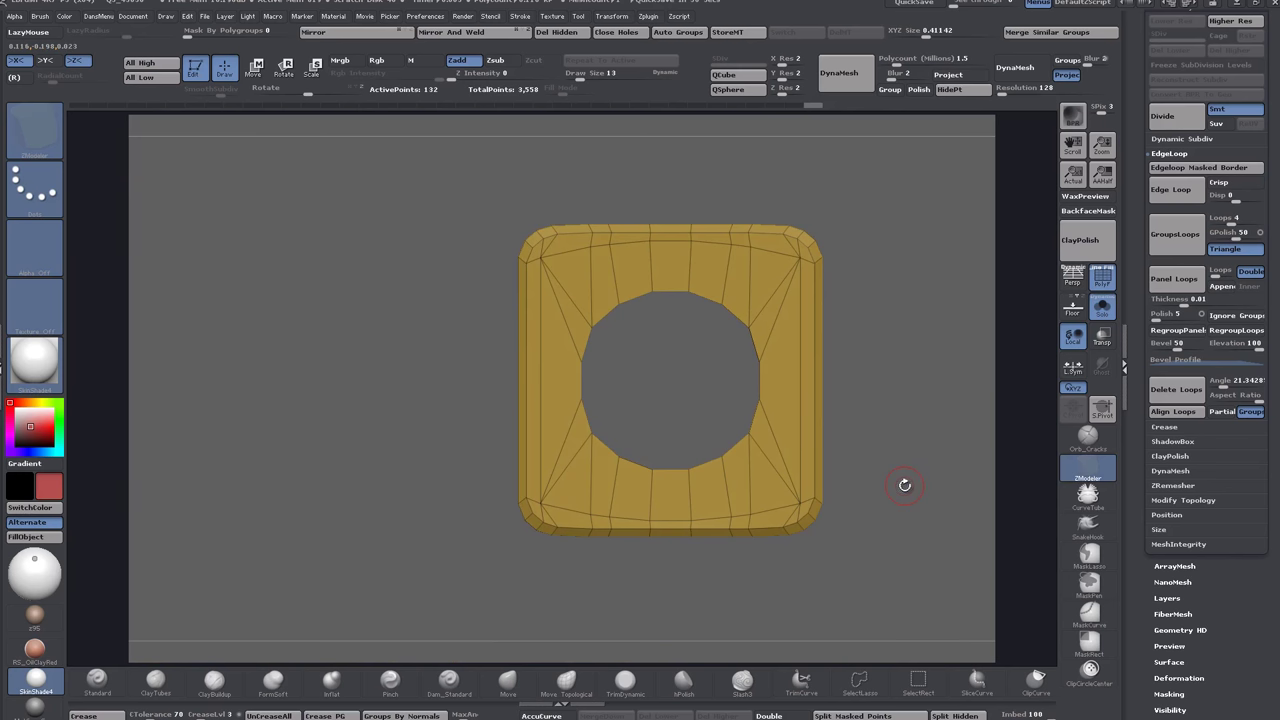
Stitch the surplus points beside the corners on the front and rear top edges of the yellow part onto their neighbouring points.
{"action": "left_click", "coordinate": [748, 232]}
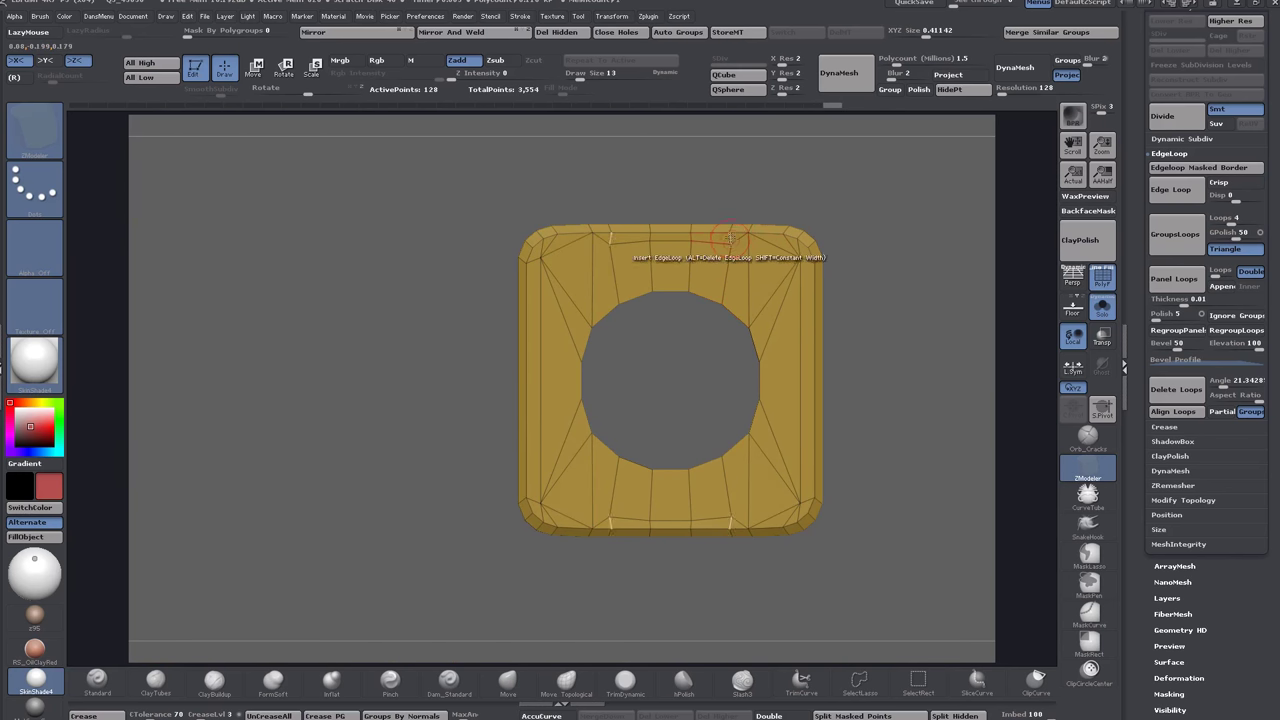
{"action": "left_click", "coordinate": [726, 236]}
{"action": "left_click", "coordinate": [690, 240]}
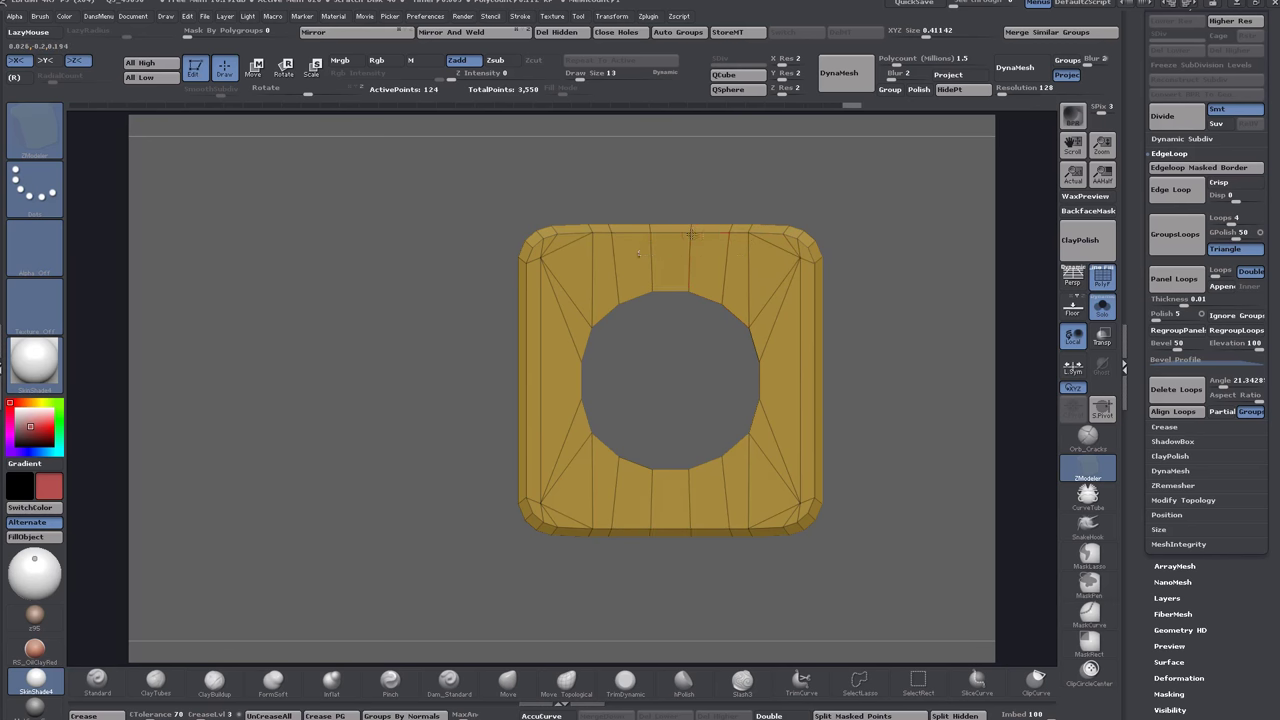
{"action": "mouse_move", "coordinate": [848, 363]}
{"action": "left_mouse_down", "text": "alt"}
{"action": "mouse_move", "coordinate": [776, 351]}
{"action": "mouse_move", "coordinate": [833, 371]}
{"action": "left_mouse_up", "text": "alt"}
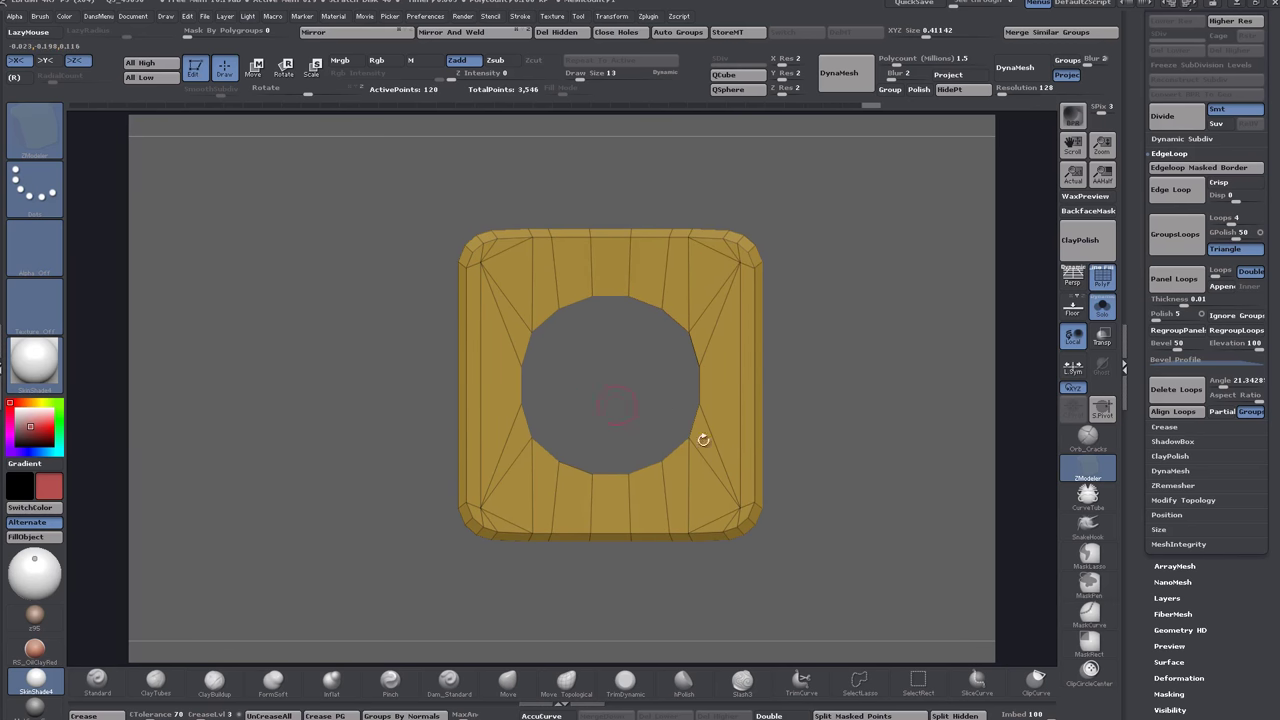
Stitch the remaining middle points along the front and rear bevel edges onto the points in line with the hole's sides.
{"action": "left_click_drag", "start_coordinate": [842, 522], "coordinate": [841, 425]}
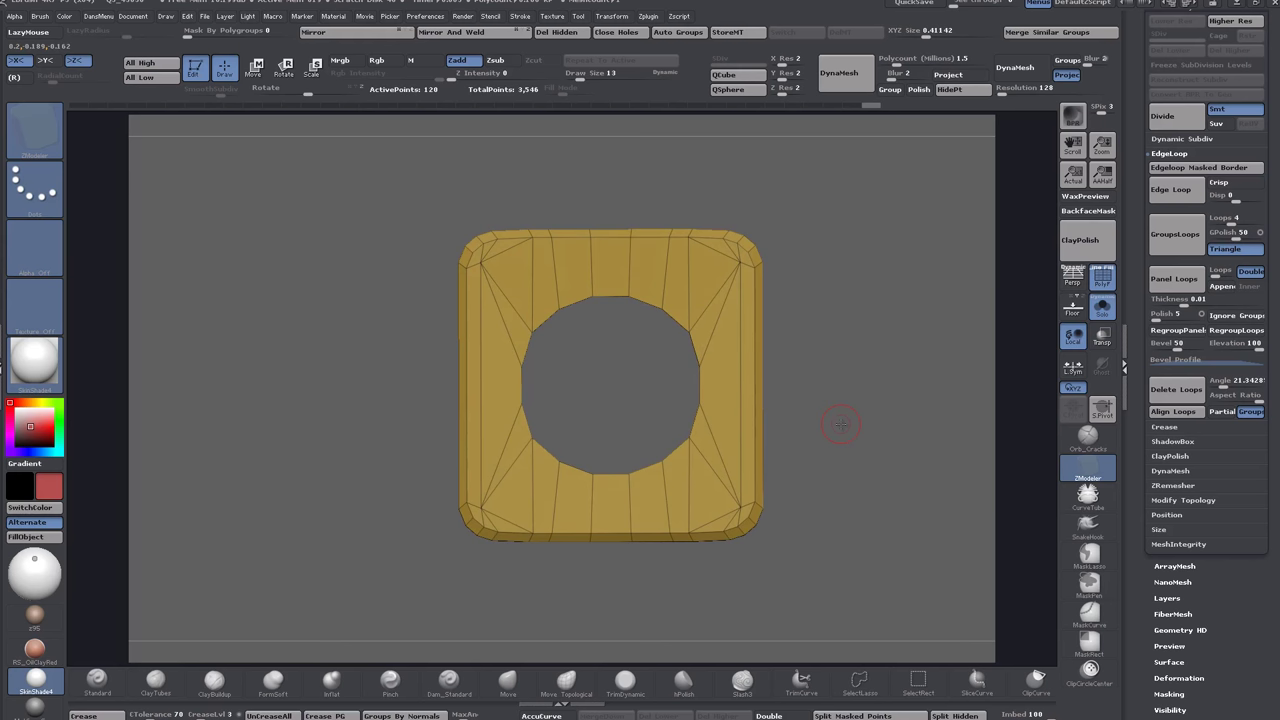
{"action": "left_click", "coordinate": [551, 237]}
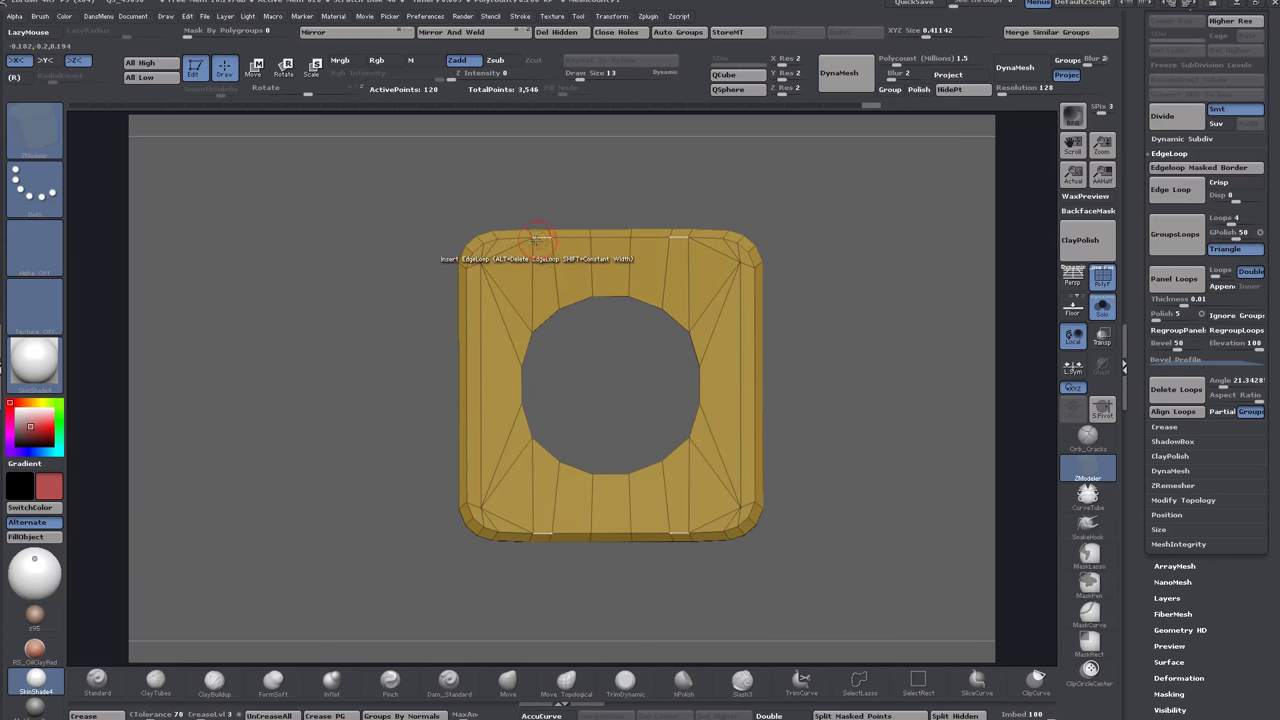
{"action": "left_click", "coordinate": [532, 237]}
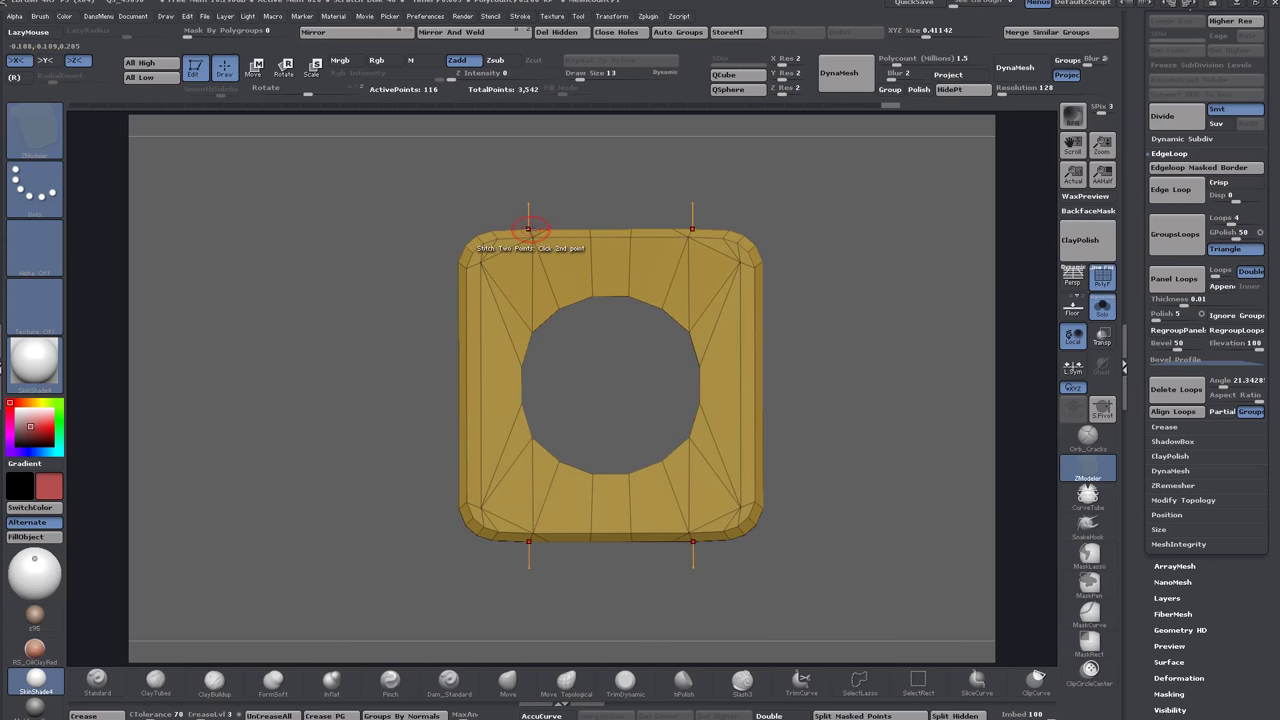
{"action": "left_click", "coordinate": [589, 229]}
{"action": "left_click", "coordinate": [532, 237]}
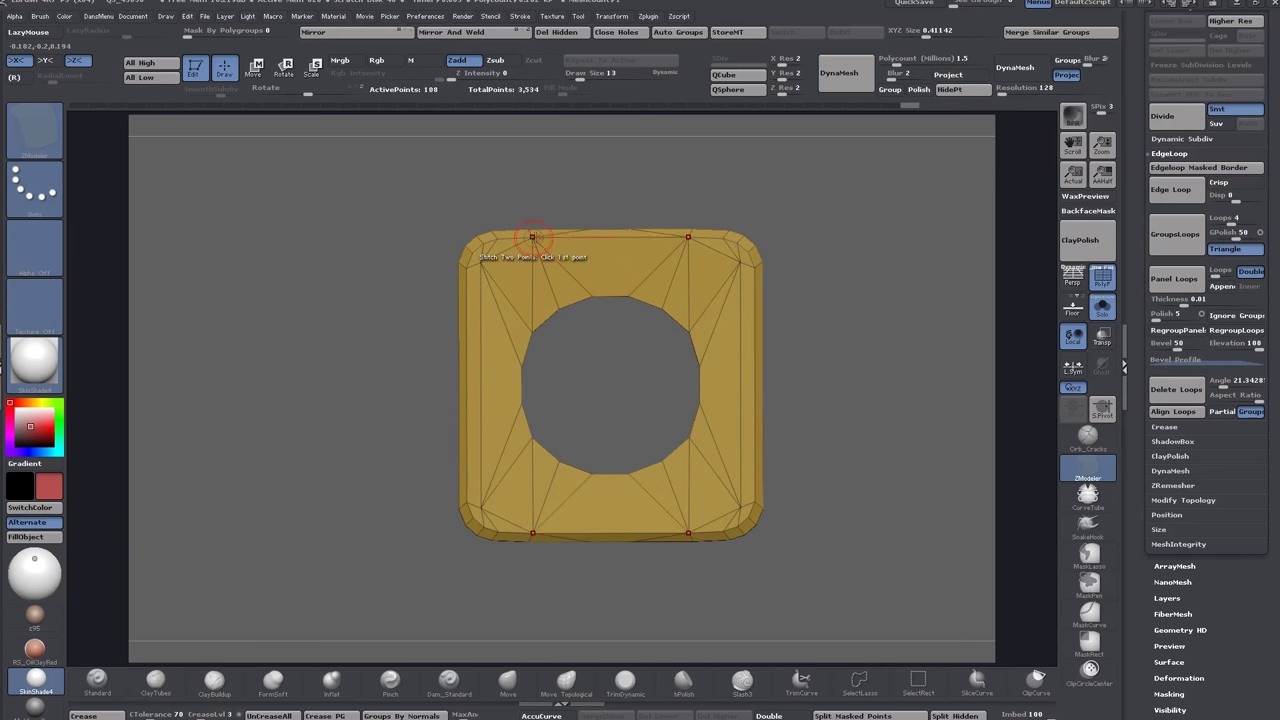
{"action": "left_click", "coordinate": [531, 230]}
Stitch the leftover points on the yellow part's front and rear outer walls onto the bevel's vertical edge points.
{"action": "left_click_drag", "start_coordinate": [832, 229], "coordinate": [840, 368]}
{"action": "left_click_drag", "start_coordinate": [486, 192], "coordinate": [523, 291], "text": "alt"}
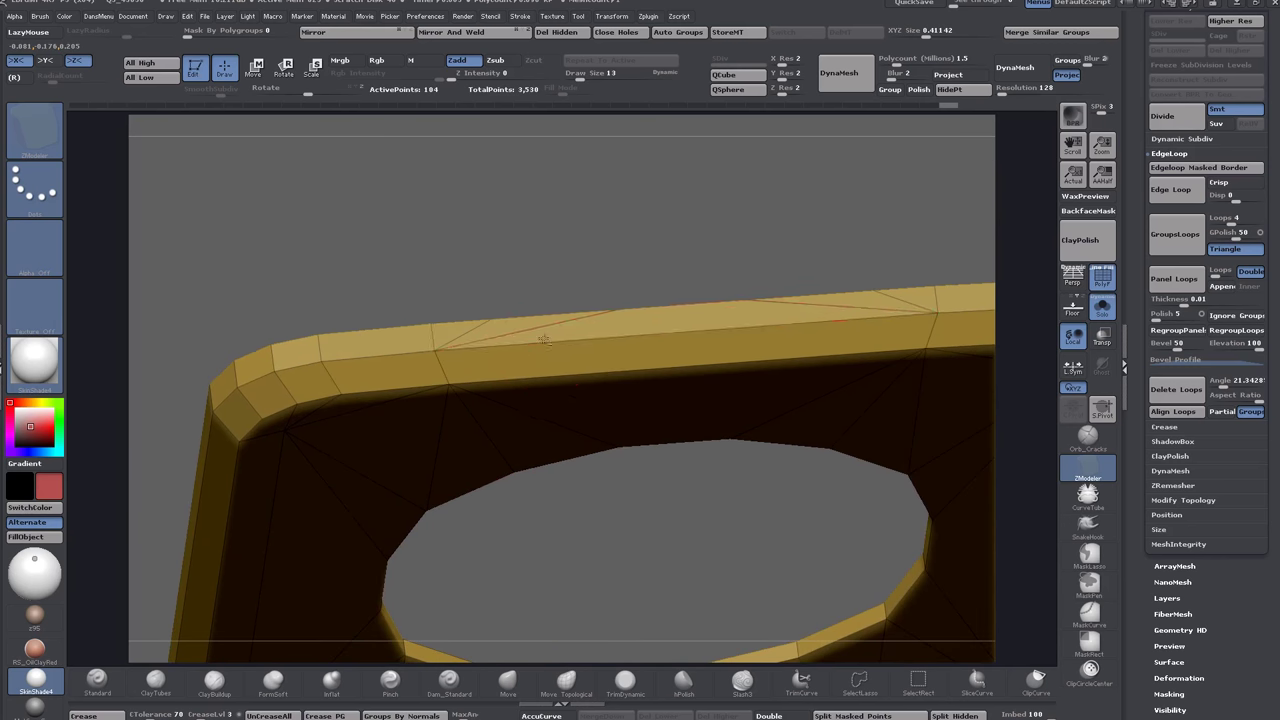
{"action": "left_click", "coordinate": [436, 321]}
{"action": "left_click", "coordinate": [615, 310]}
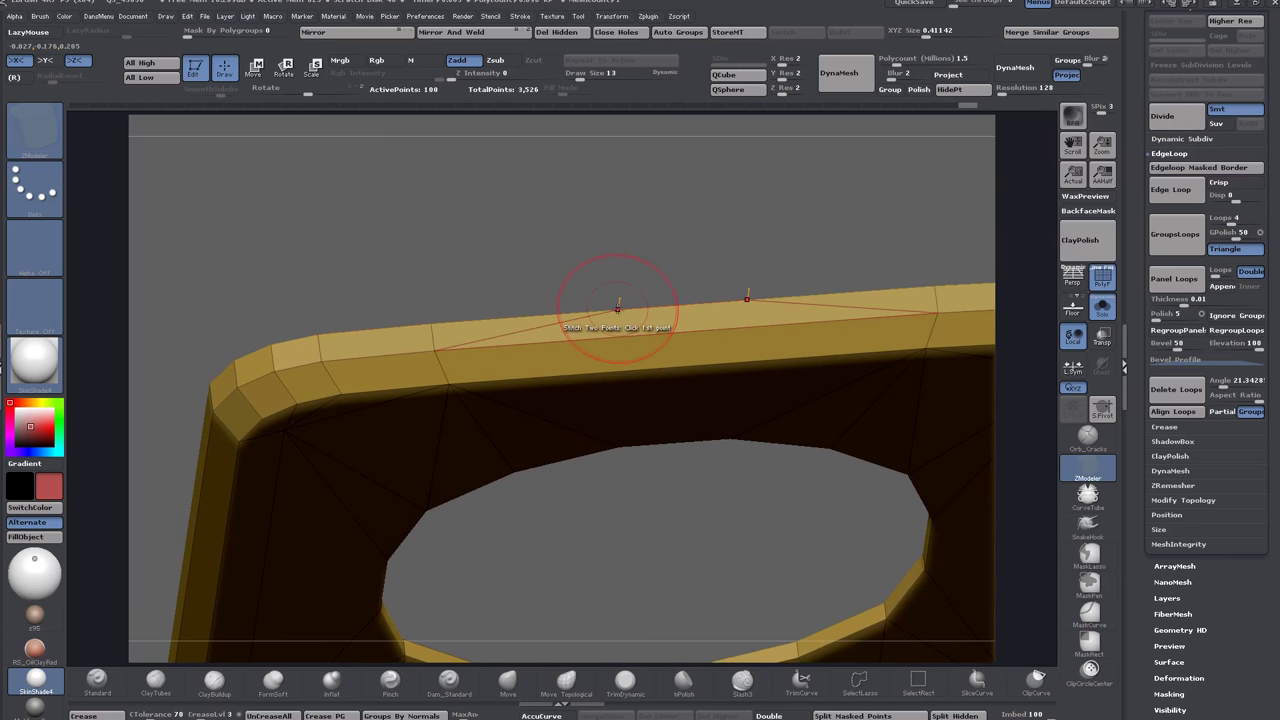
{"action": "left_click", "coordinate": [434, 325]}
Unhide the rest of the low-poly base and check the simplified top from several angles.
{"action": "left_click_drag", "start_coordinate": [696, 268], "coordinate": [819, 297]}
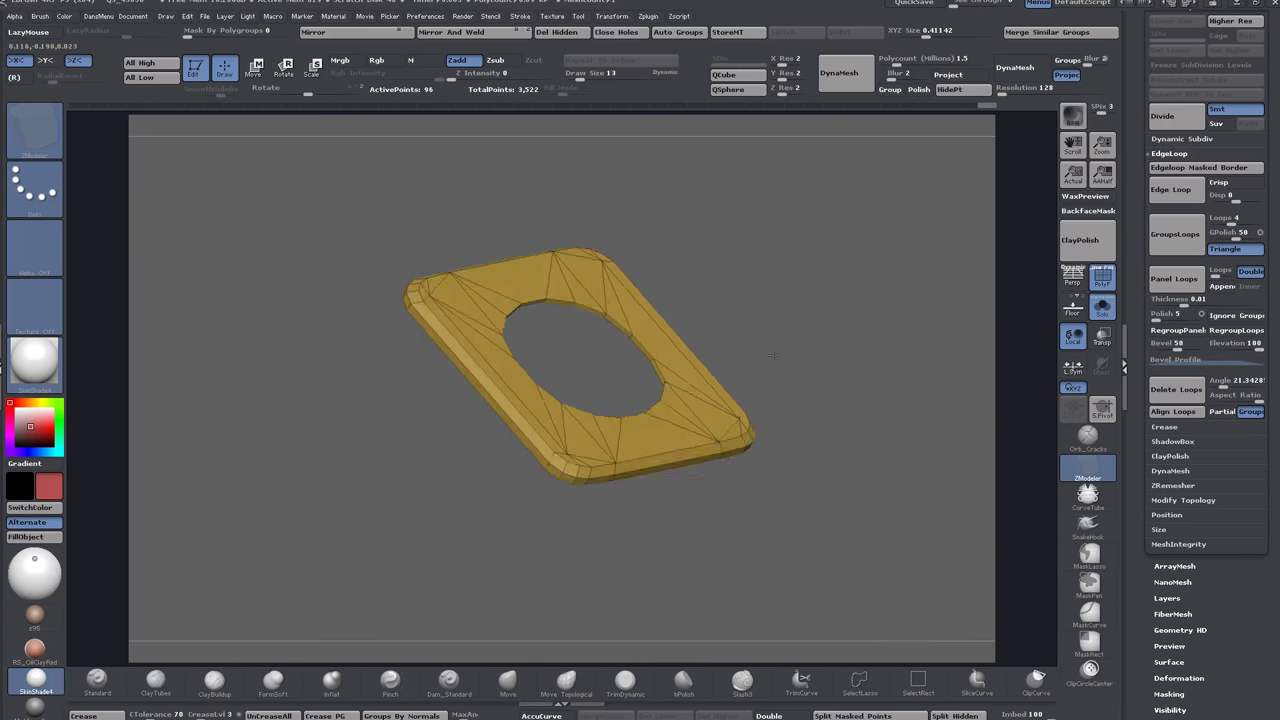
{"action": "mouse_move", "coordinate": [754, 439]}
{"action": "left_mouse_down"}
{"action": "mouse_move", "coordinate": [742, 350]}
{"action": "mouse_move", "coordinate": [757, 466]}
{"action": "mouse_move", "coordinate": [753, 426]}
{"action": "left_mouse_up"}
{"action": "left_click", "coordinate": [830, 284], "text": "ctrl+shift"}
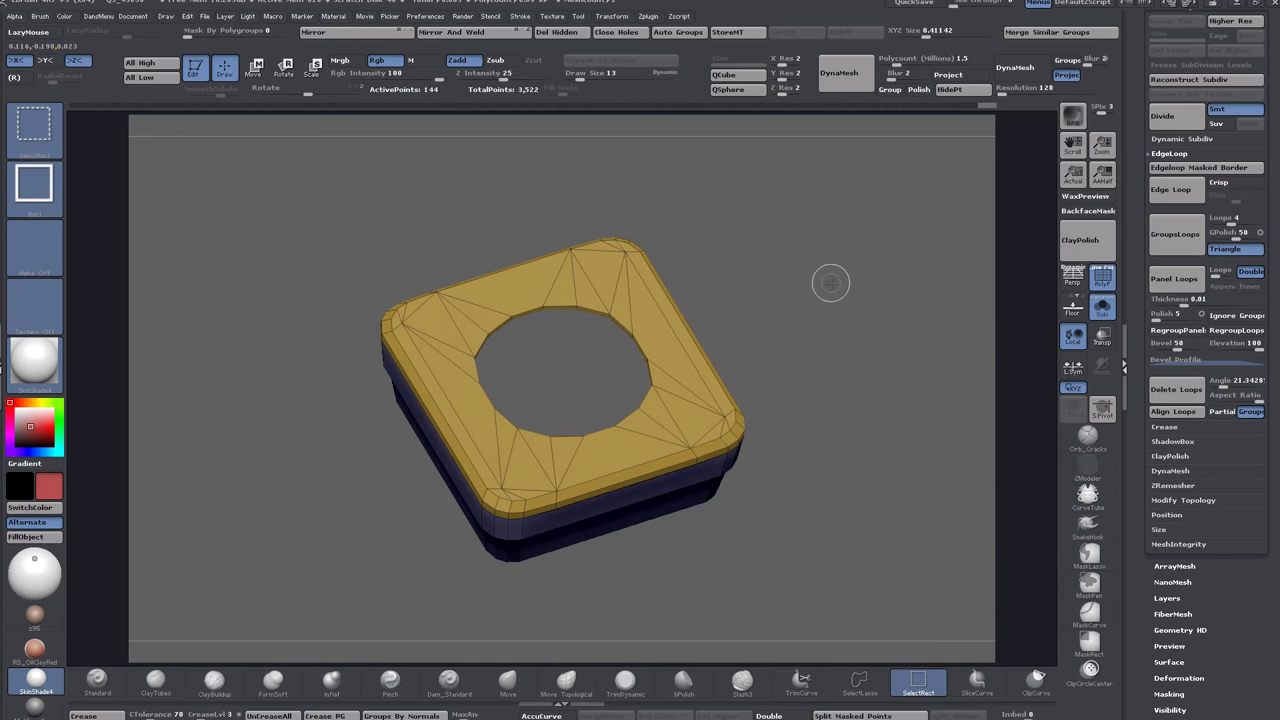
{"action": "left_click_drag", "start_coordinate": [856, 423], "coordinate": [836, 325]}
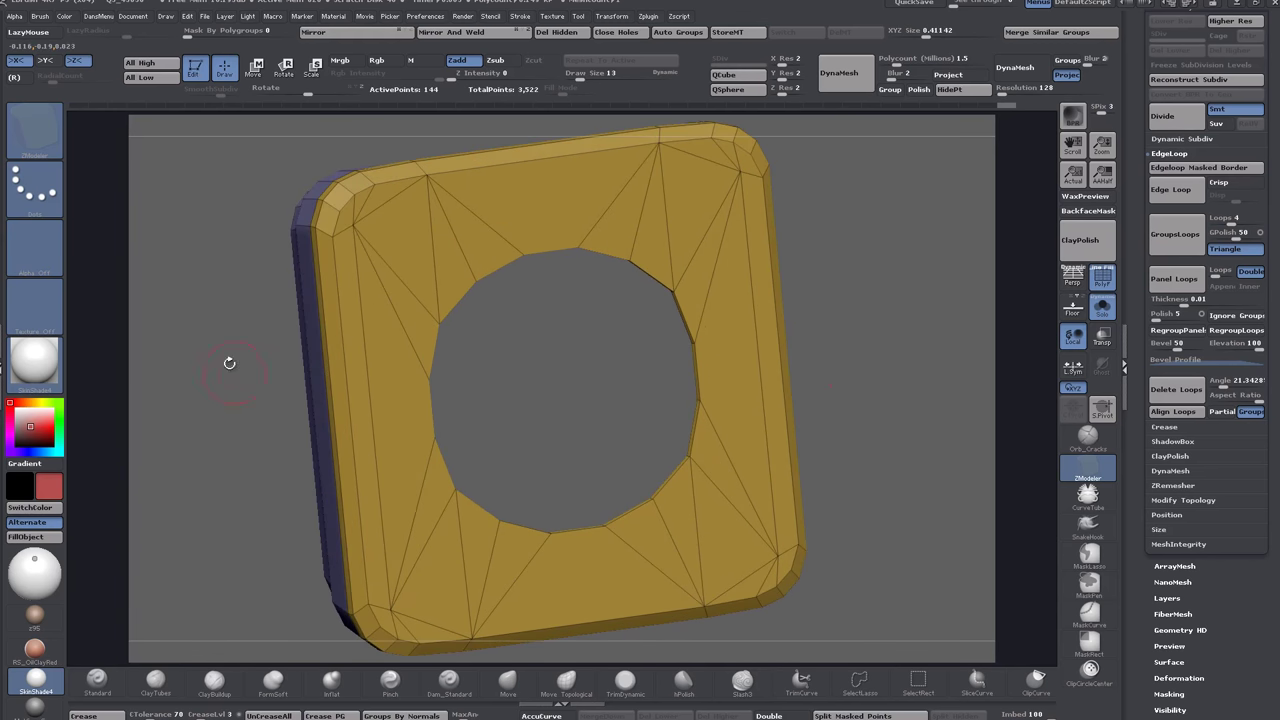
{"action": "left_click_drag", "start_coordinate": [229, 362], "coordinate": [316, 366]}
Show all subtools together and examine how closely the low-poly corners follow the high-poly base.
{"action": "left_click", "coordinate": [1102, 312]}
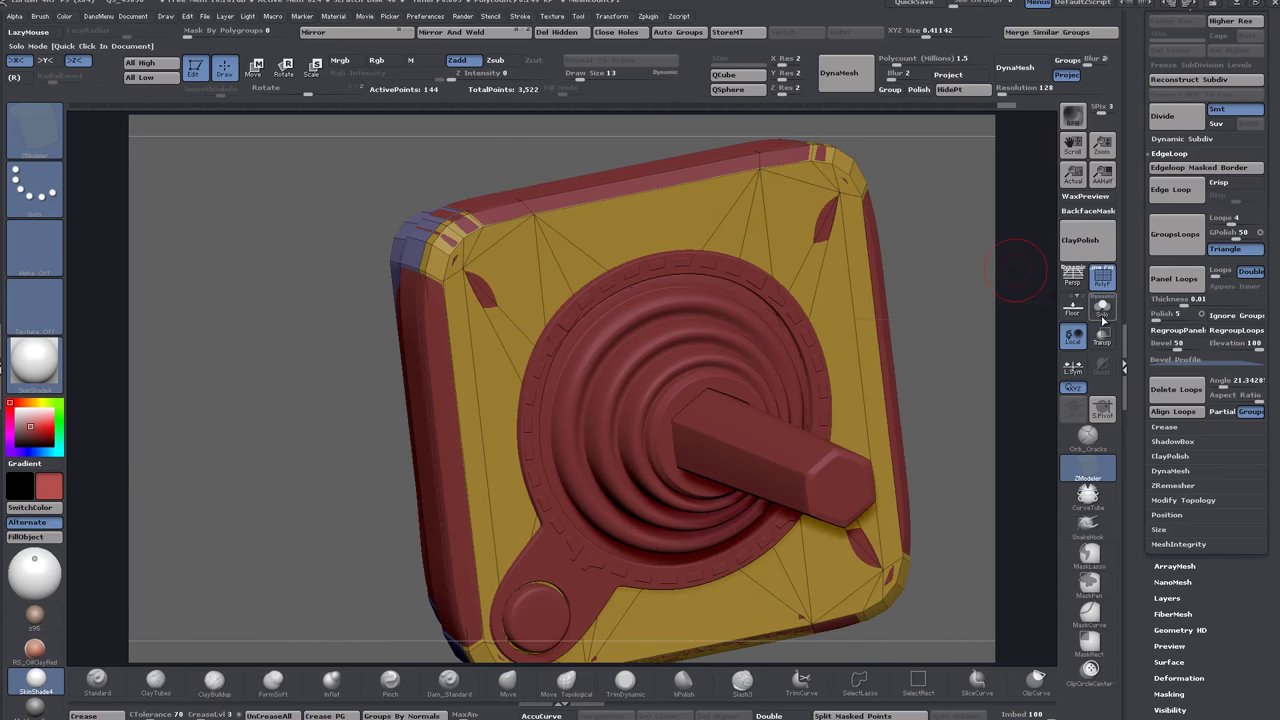
{"action": "left_click_drag", "start_coordinate": [353, 317], "coordinate": [859, 489], "text": "shift"}
{"action": "left_click_drag", "start_coordinate": [440, 243], "coordinate": [584, 358], "text": "alt"}
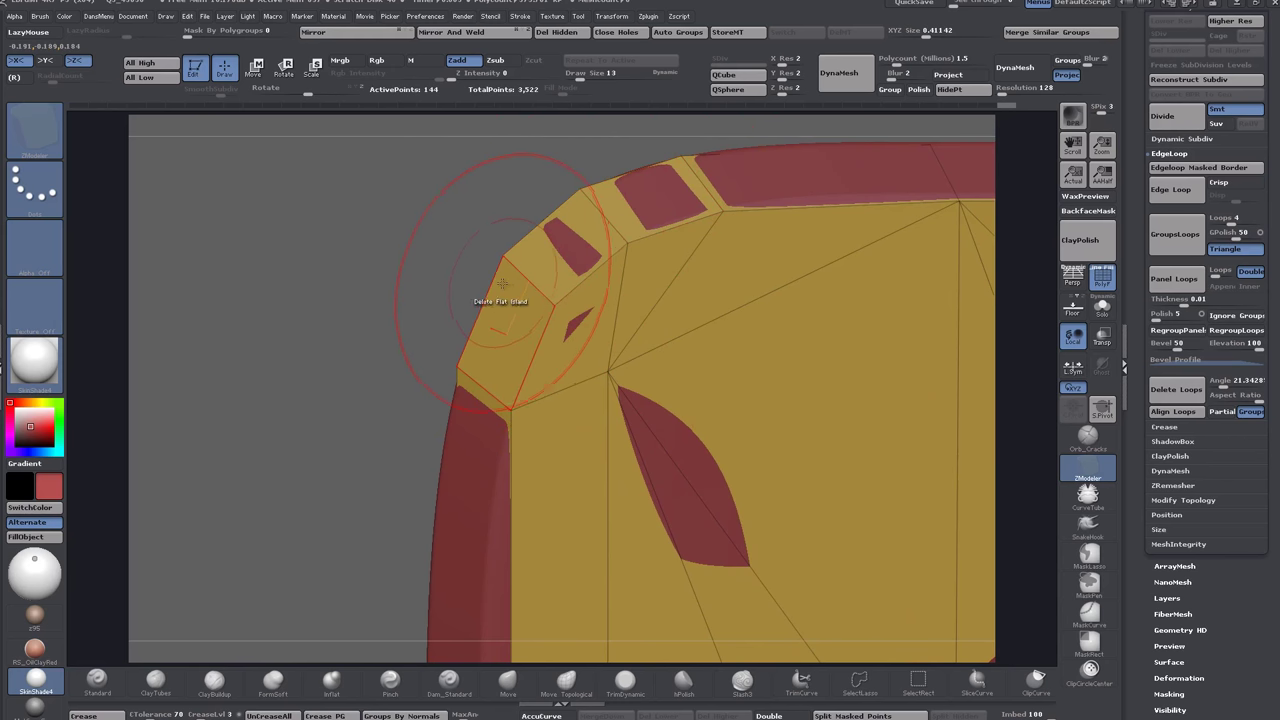
{"action": "left_click_drag", "start_coordinate": [371, 363], "coordinate": [350, 320]}
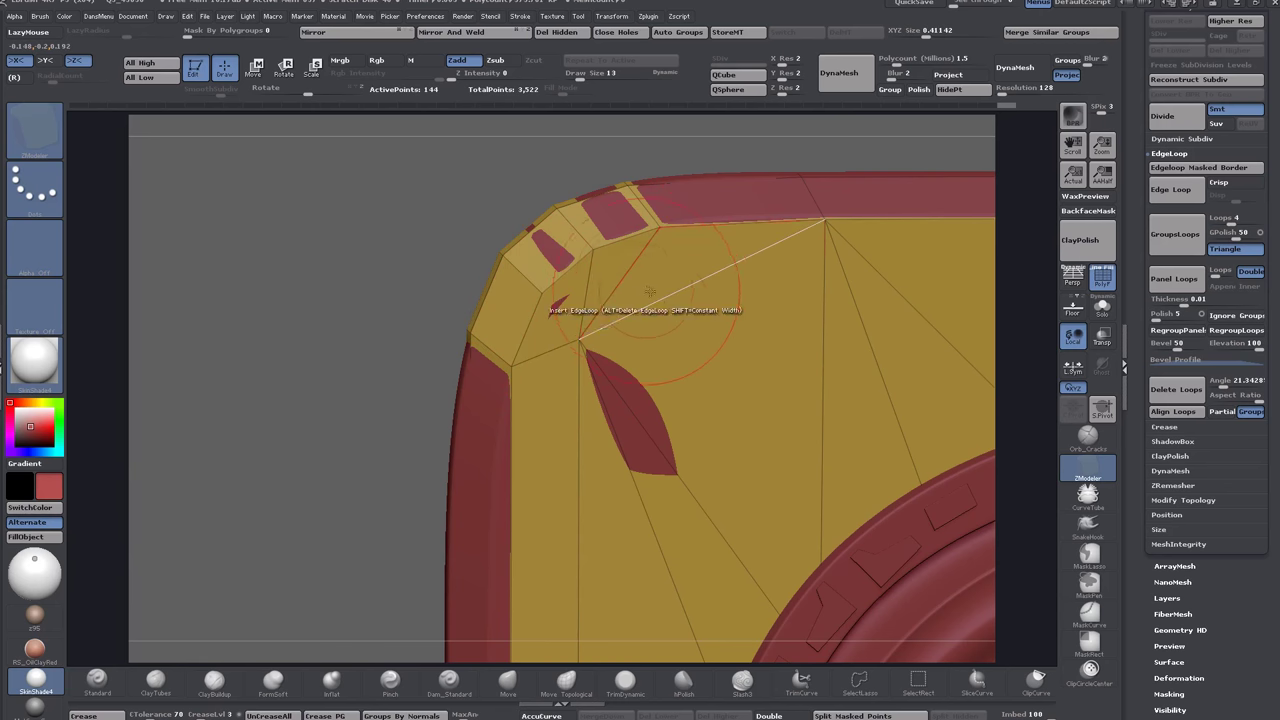
{"action": "left_click_drag", "start_coordinate": [600, 172], "coordinate": [535, 290]}
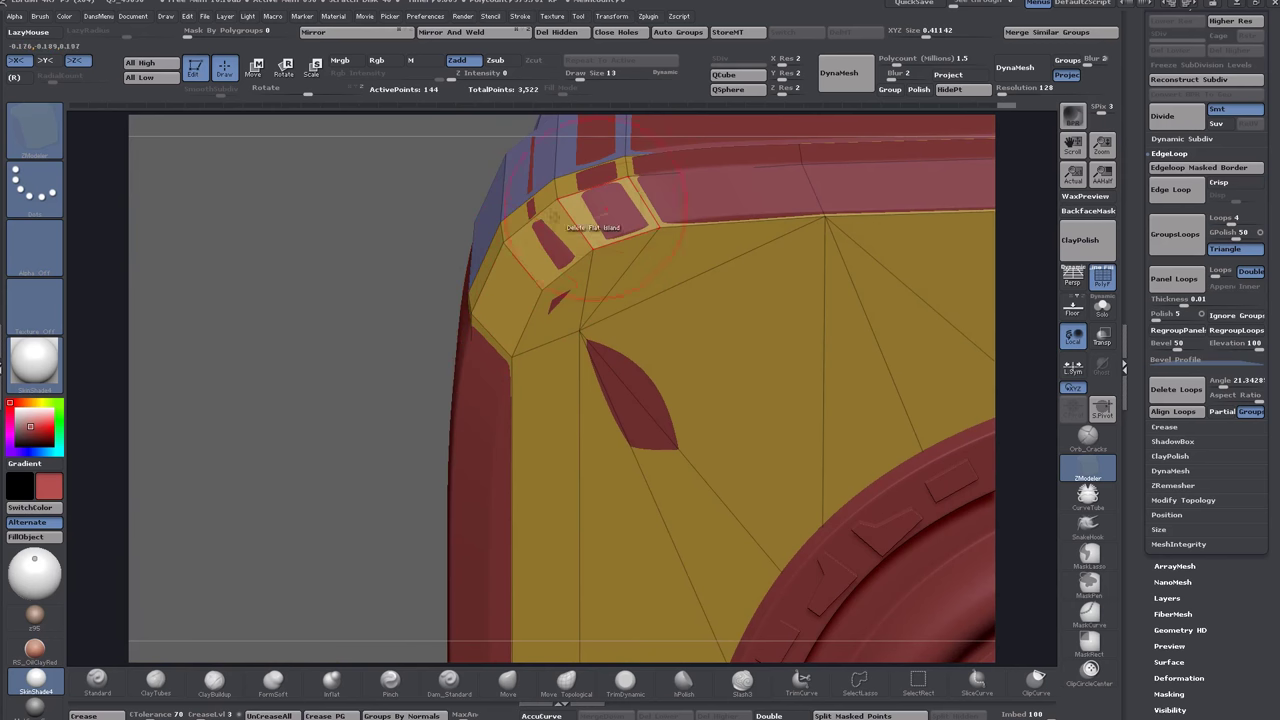
{"action": "right_click_drag", "start_coordinate": [590, 200], "coordinate": [530, 235]}
{"action": "left_click_drag", "start_coordinate": [540, 260], "coordinate": [529, 380]}
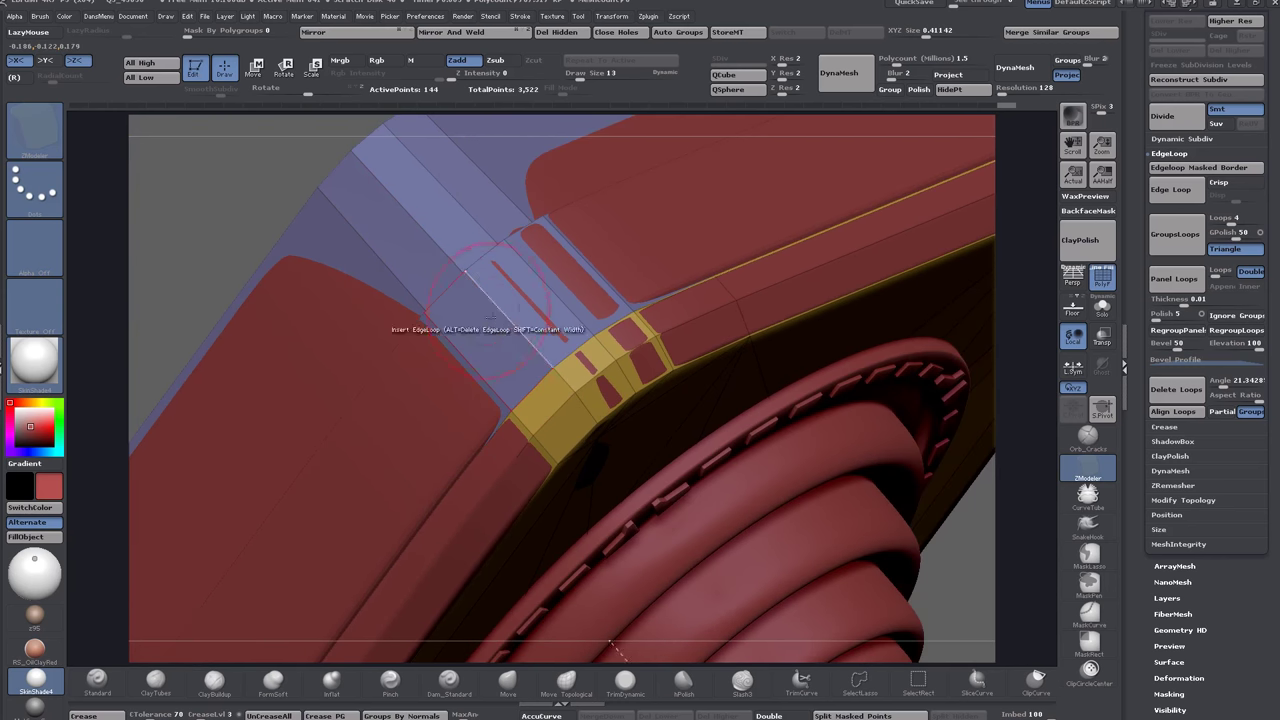
{"action": "right_click_drag", "start_coordinate": [640, 440], "coordinate": [540, 263]}
{"action": "left_click_drag", "start_coordinate": [760, 366], "coordinate": [772, 364], "text": "shift"}
{"action": "right_click_drag", "start_coordinate": [768, 359], "coordinate": [806, 401], "text": "ctrl"}
{"action": "right_click_drag", "start_coordinate": [940, 443], "coordinate": [845, 339], "text": "alt"}
{"action": "left_click_drag", "start_coordinate": [845, 340], "coordinate": [846, 338]}
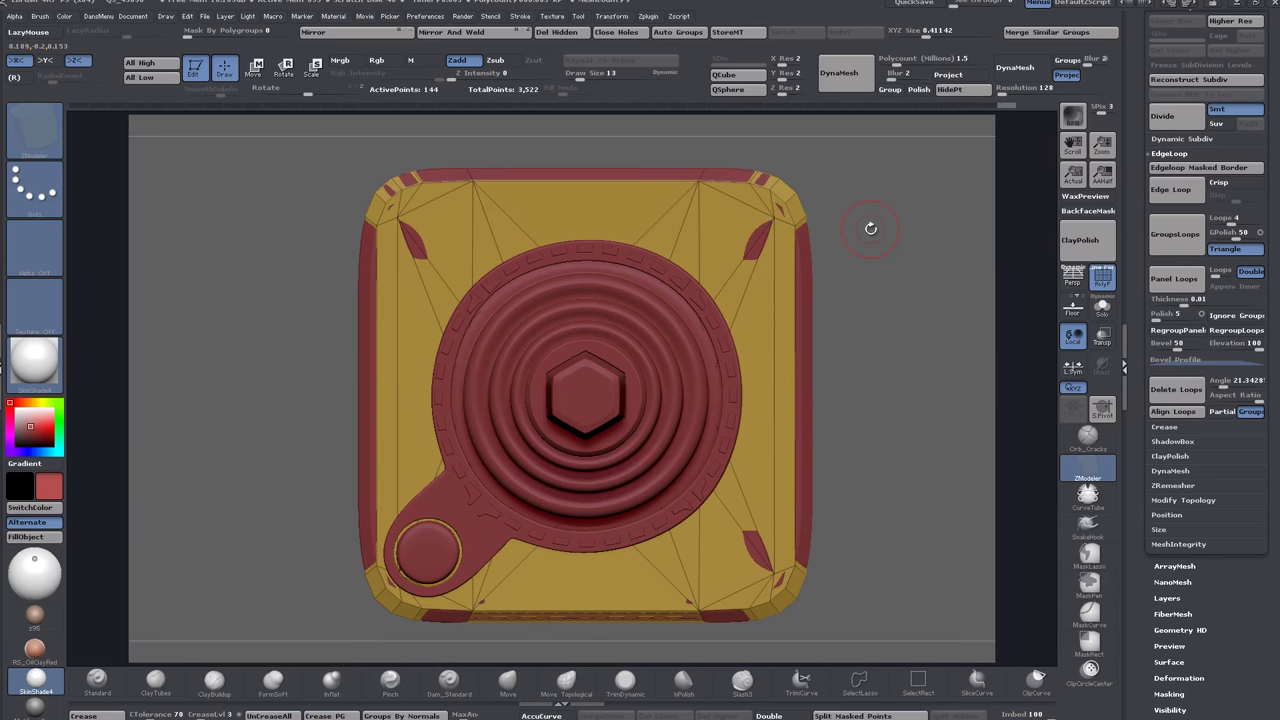
Inspect the corner points and edges for further reduction, comparing the isolated low-poly base with the full joystick.
{"action": "left_click_drag", "start_coordinate": [871, 228], "coordinate": [849, 247]}
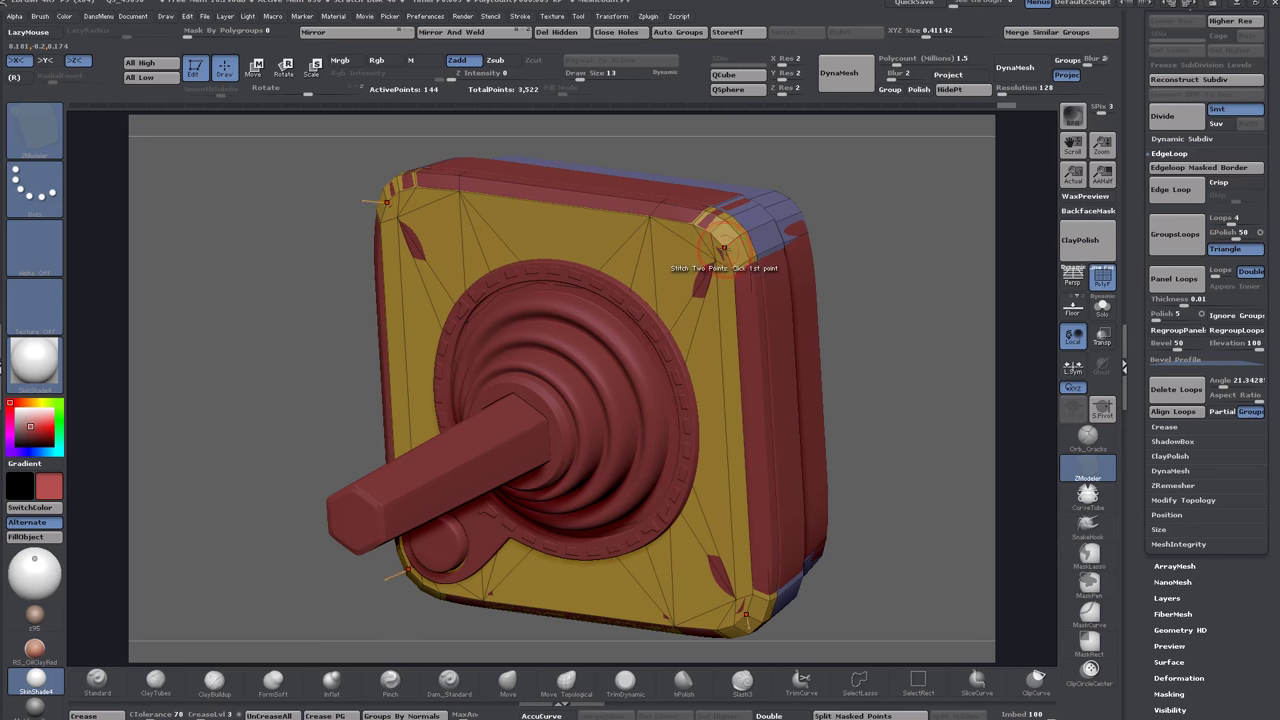
{"action": "left_click_drag", "start_coordinate": [831, 289], "coordinate": [890, 281]}
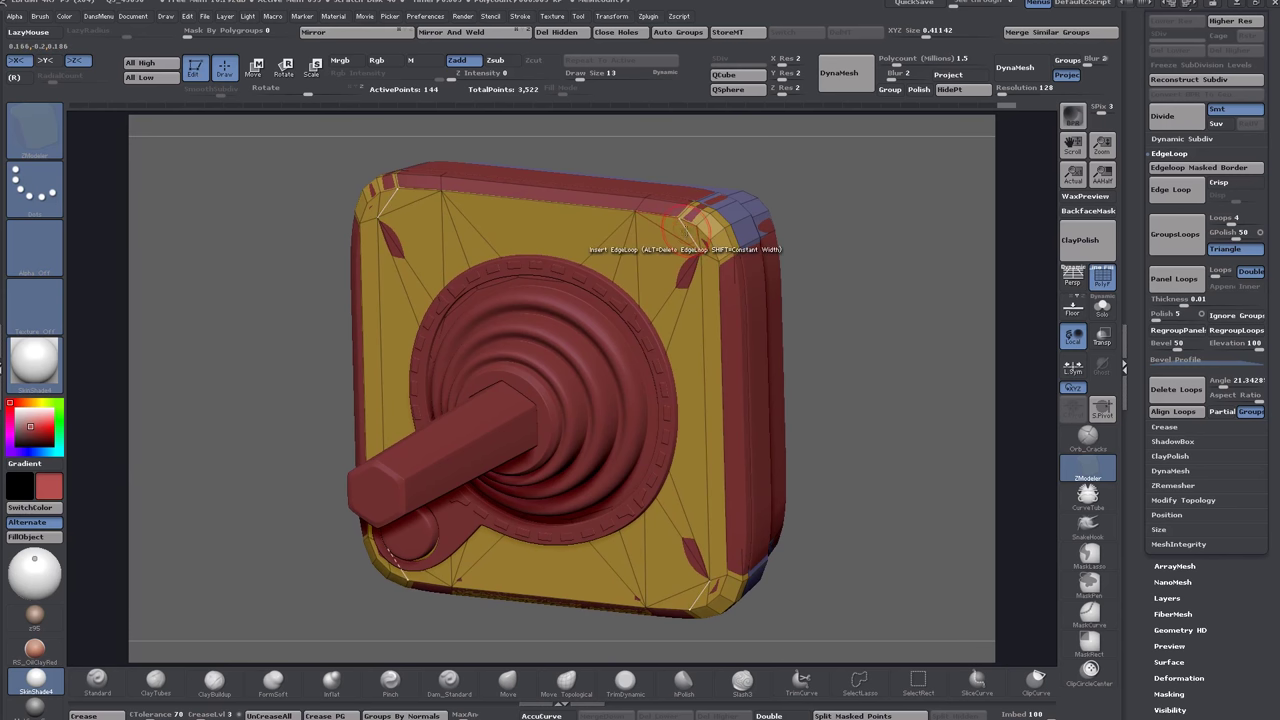
{"action": "mouse_move", "coordinate": [877, 286]}
{"action": "left_mouse_down"}
{"action": "mouse_move", "coordinate": [835, 290]}
{"action": "mouse_move", "coordinate": [868, 288]}
{"action": "left_mouse_up"}
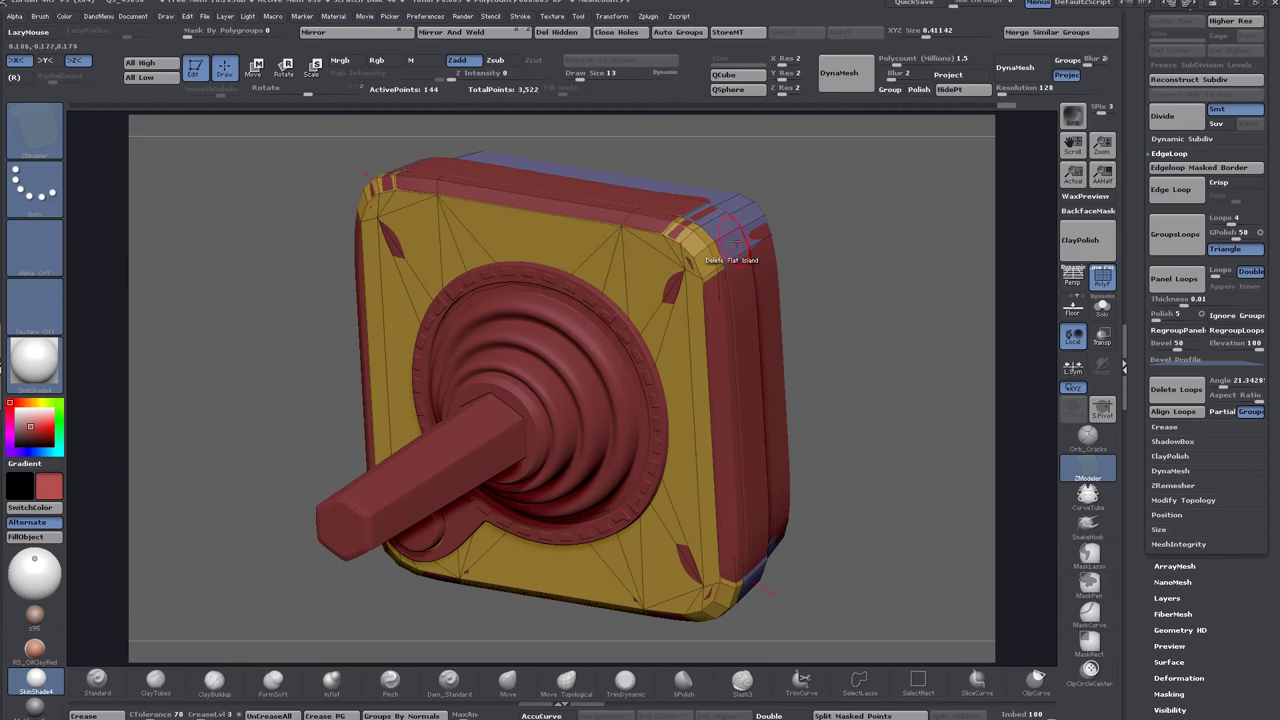
{"action": "left_click_drag", "start_coordinate": [786, 332], "coordinate": [850, 418]}
{"action": "left_click", "coordinate": [1101, 312]}
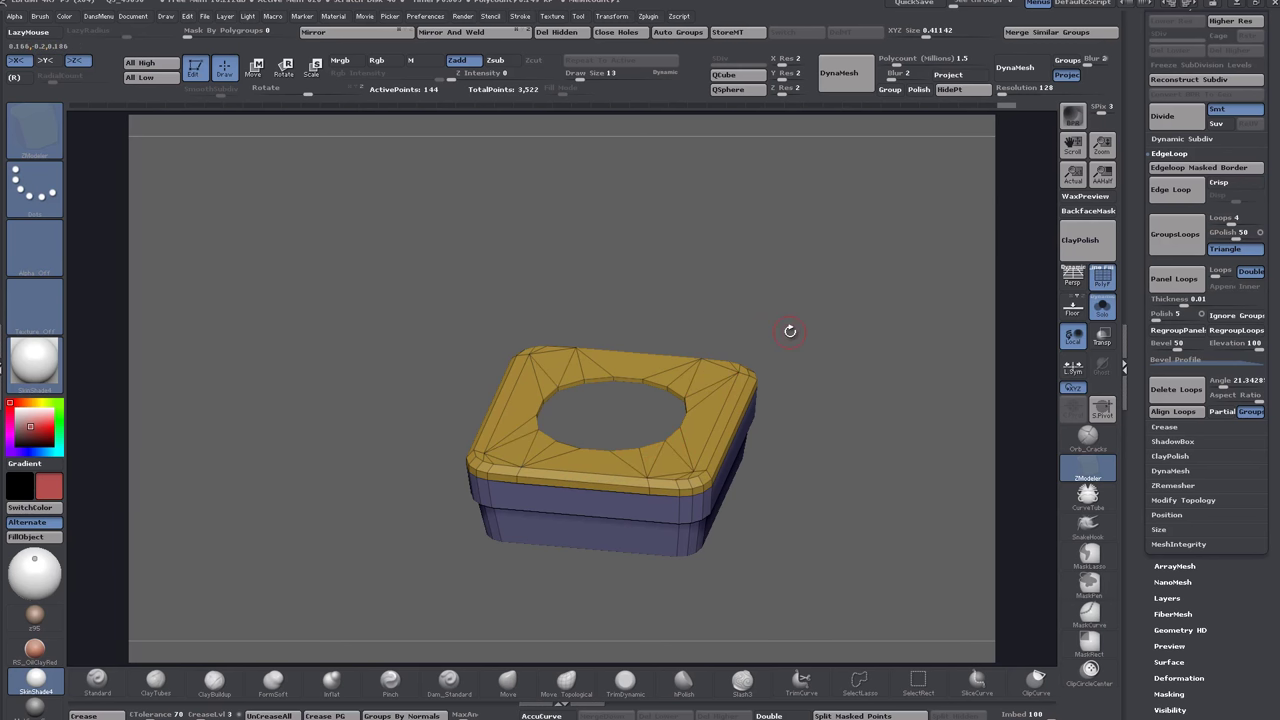
{"action": "left_click_drag", "start_coordinate": [851, 343], "coordinate": [619, 348]}
{"action": "left_click", "coordinate": [1103, 313]}
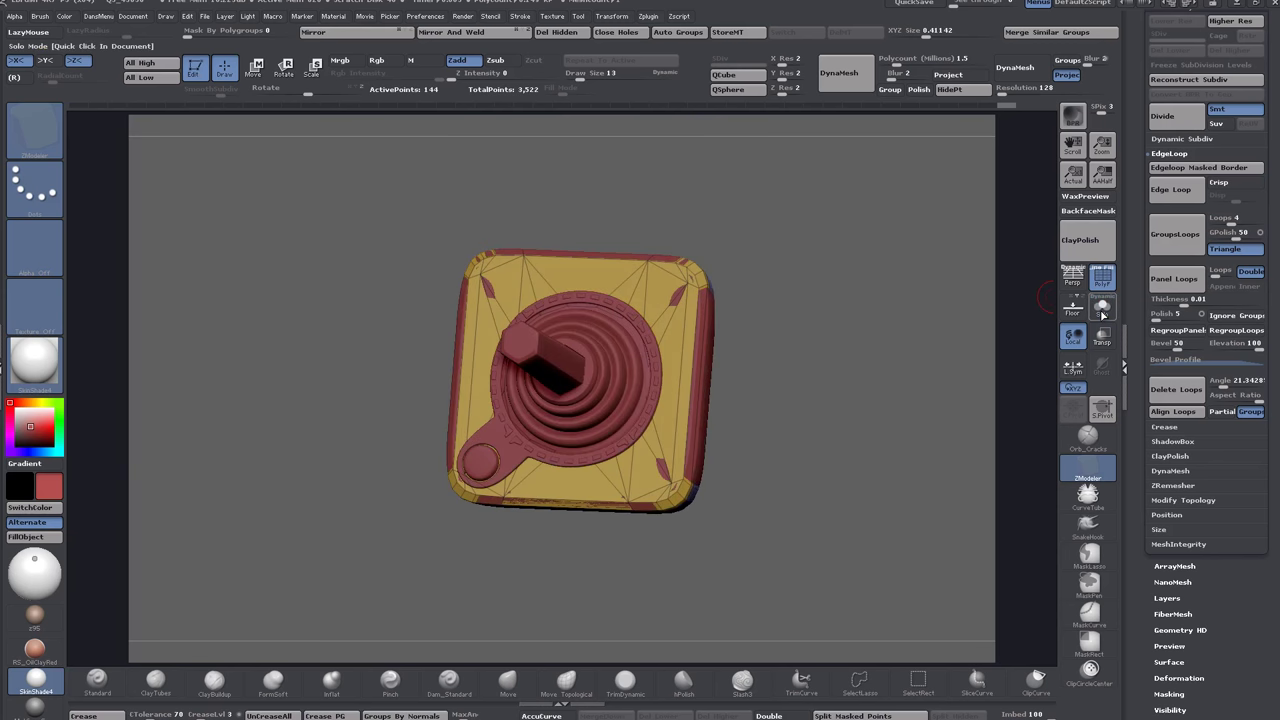
Open the subtool list and select the hexy subtool.
{"action": "scroll", "coordinate": [1157, 478], "scroll_direction": "up", "scroll_amount": 5}
{"action": "scroll", "coordinate": [1157, 478], "scroll_direction": "down", "scroll_amount": 5}
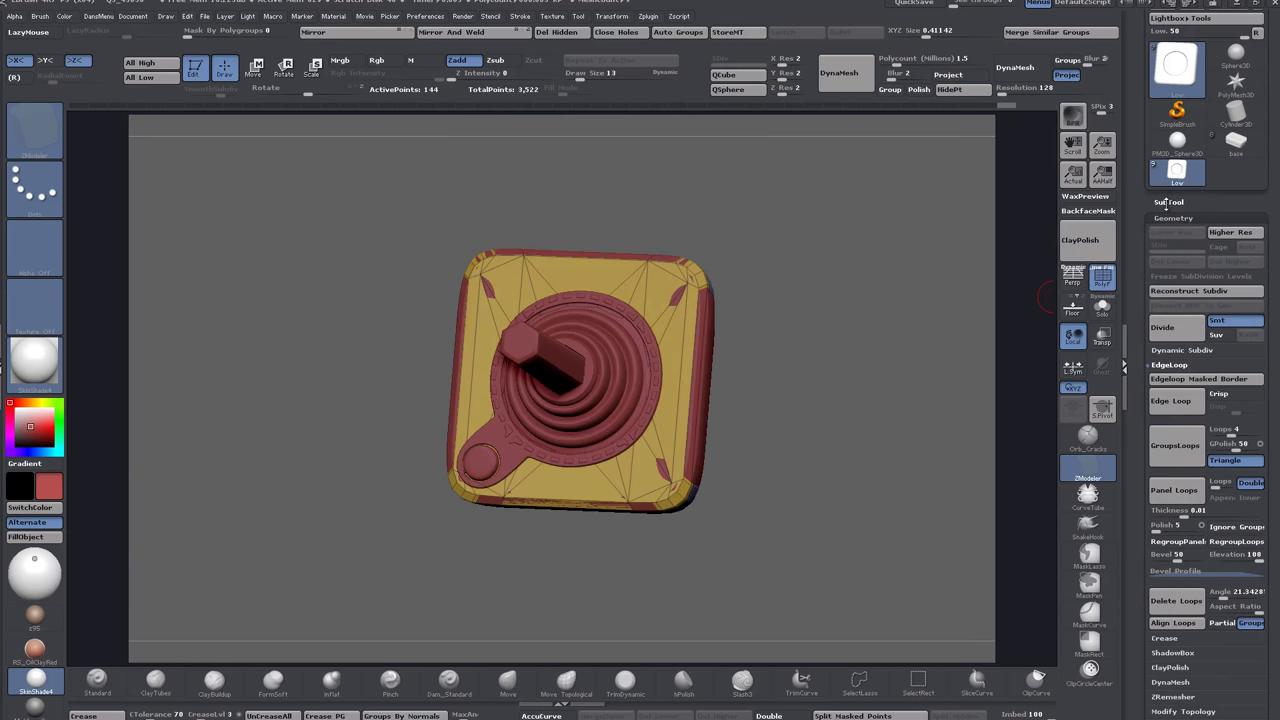
{"action": "left_click", "coordinate": [1167, 202]}
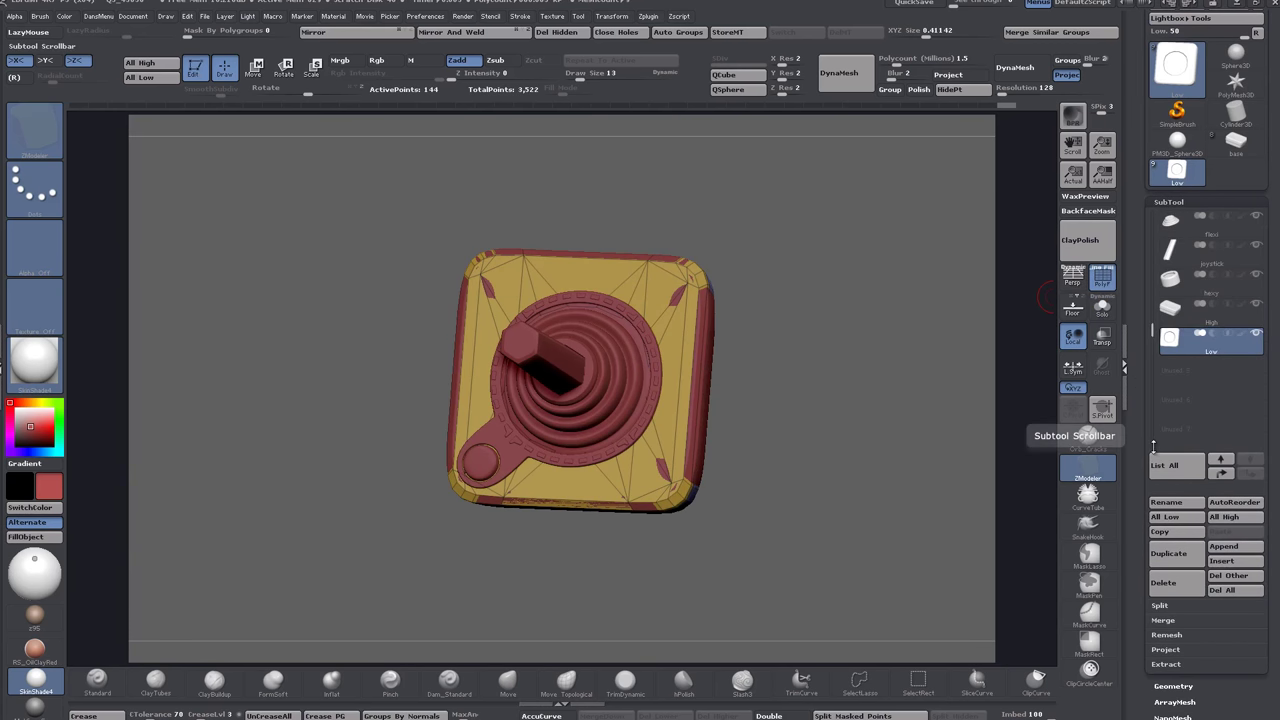
{"action": "left_click", "coordinate": [1172, 285]}
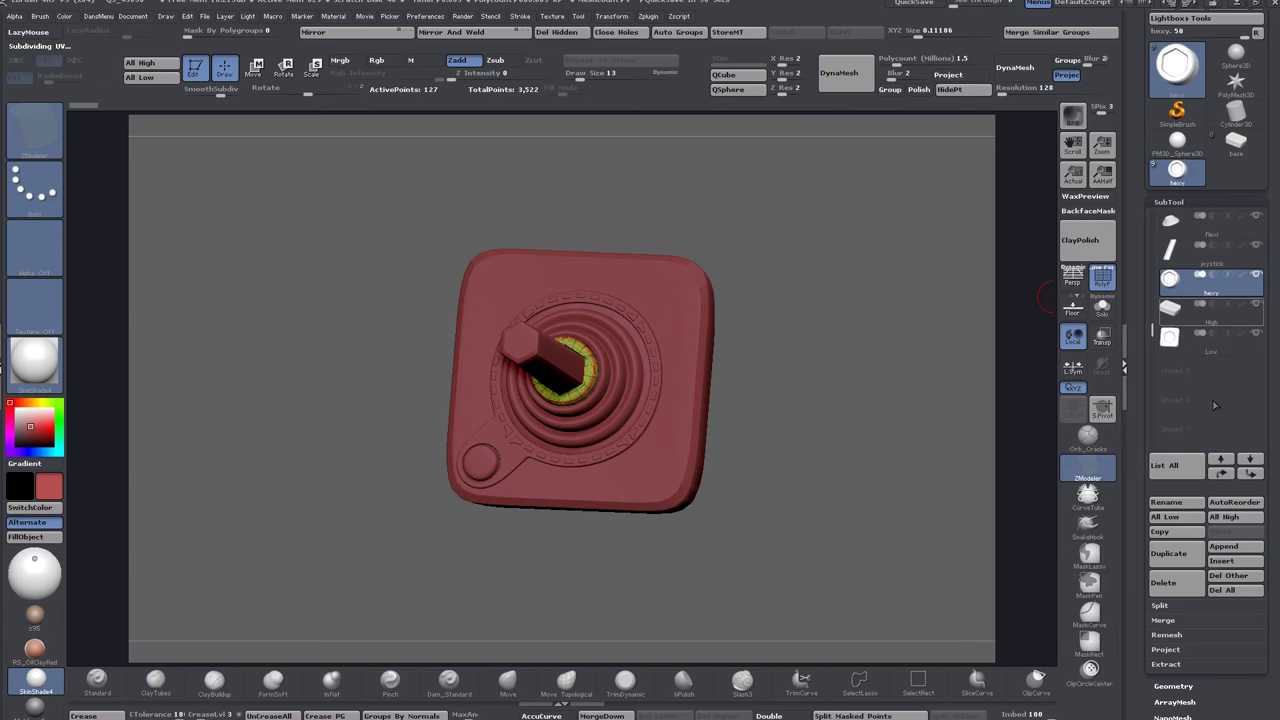
Move the hexy subtool to the end of the subtool list and rename it Hexyhigh.
{"action": "left_click", "coordinate": [1253, 482], "text": "shift"}
{"action": "key", "text": "b"}
{"action": "key", "text": "z"}
{"action": "key", "text": "m"}
{"action": "mouse_move", "coordinate": [1190, 338]}
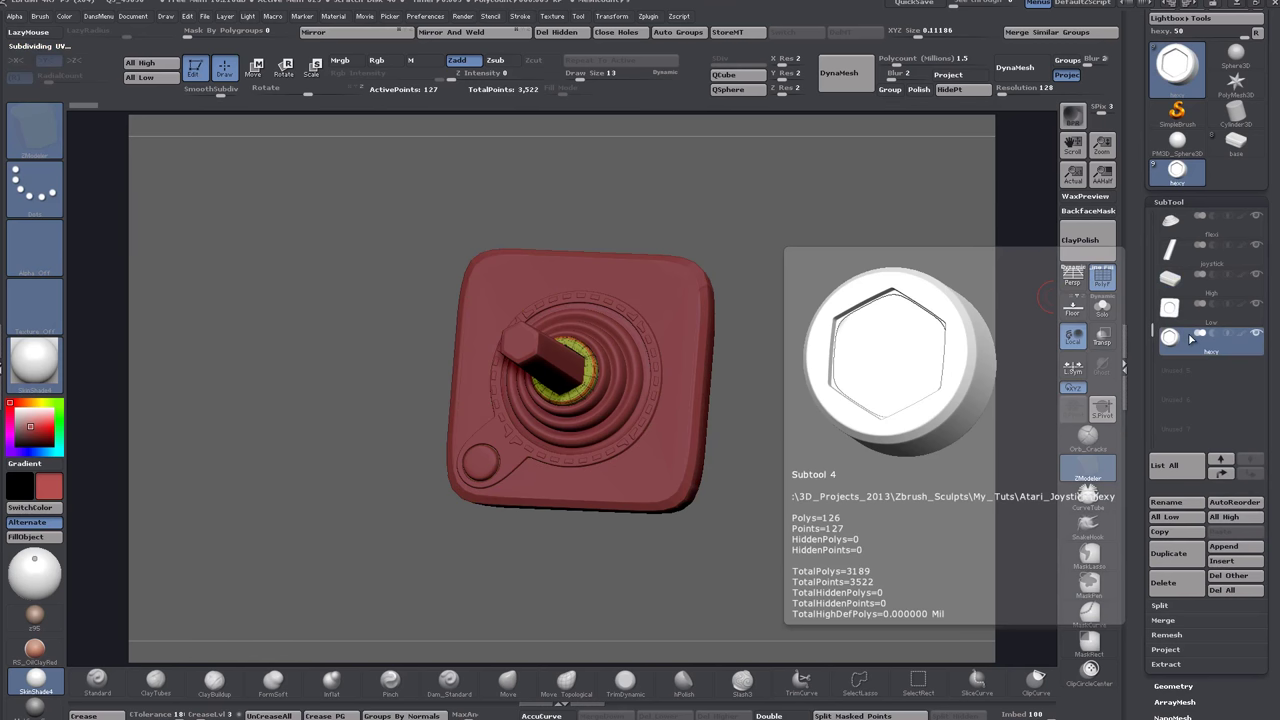
{"action": "left_click", "coordinate": [1180, 506]}
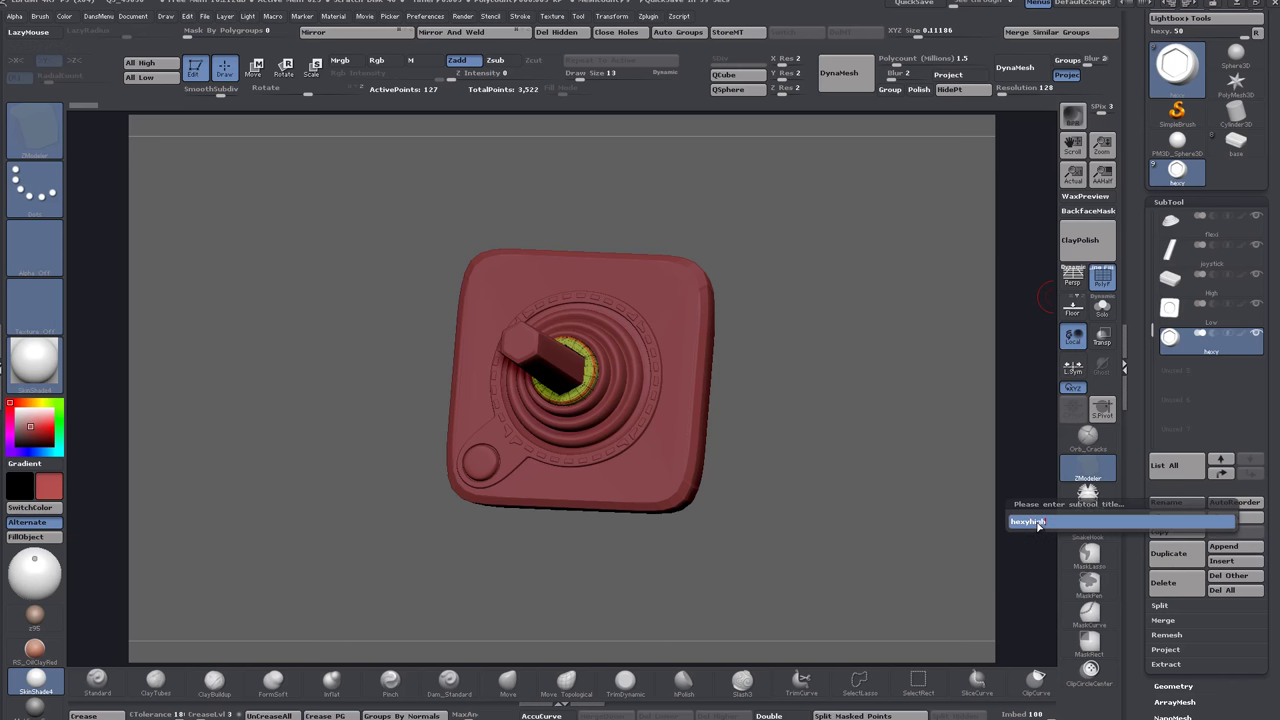
{"action": "key", "text": "Return"}
Duplicate the Hexyhigh subtool and rename the lower copy Hexylow.
{"action": "left_click", "coordinate": [1175, 556]}
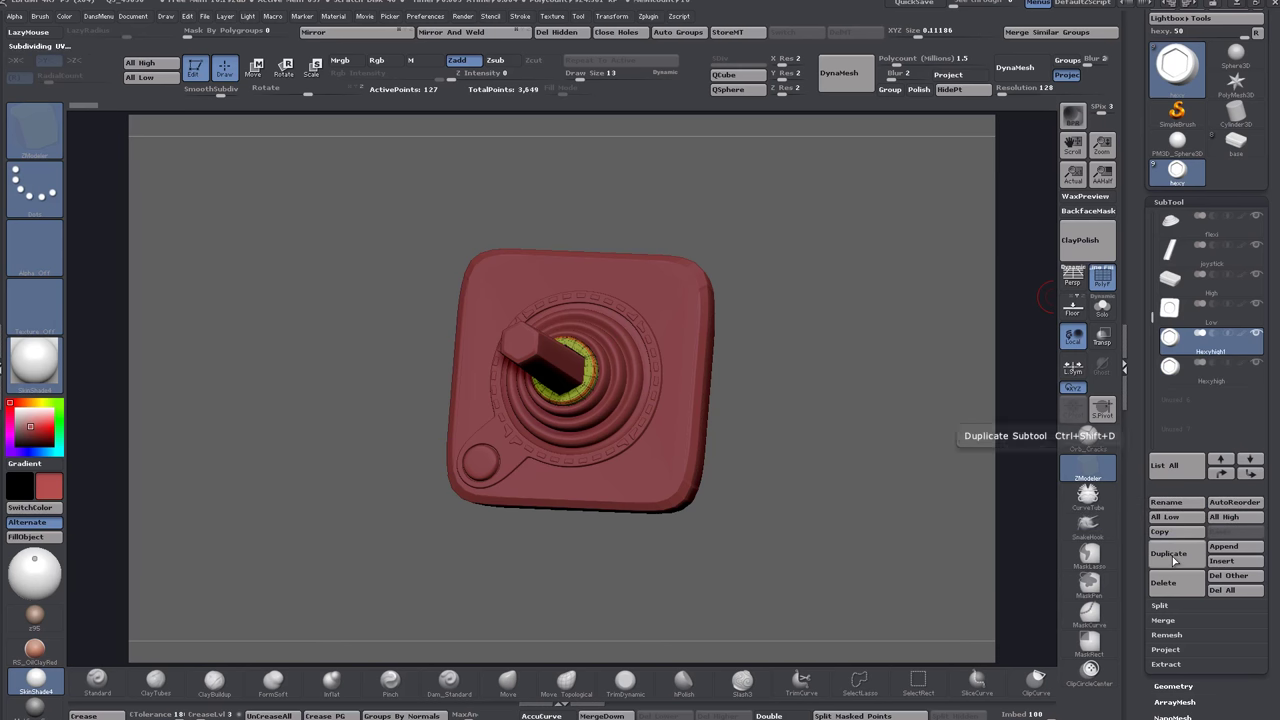
{"action": "left_click", "coordinate": [1192, 376]}
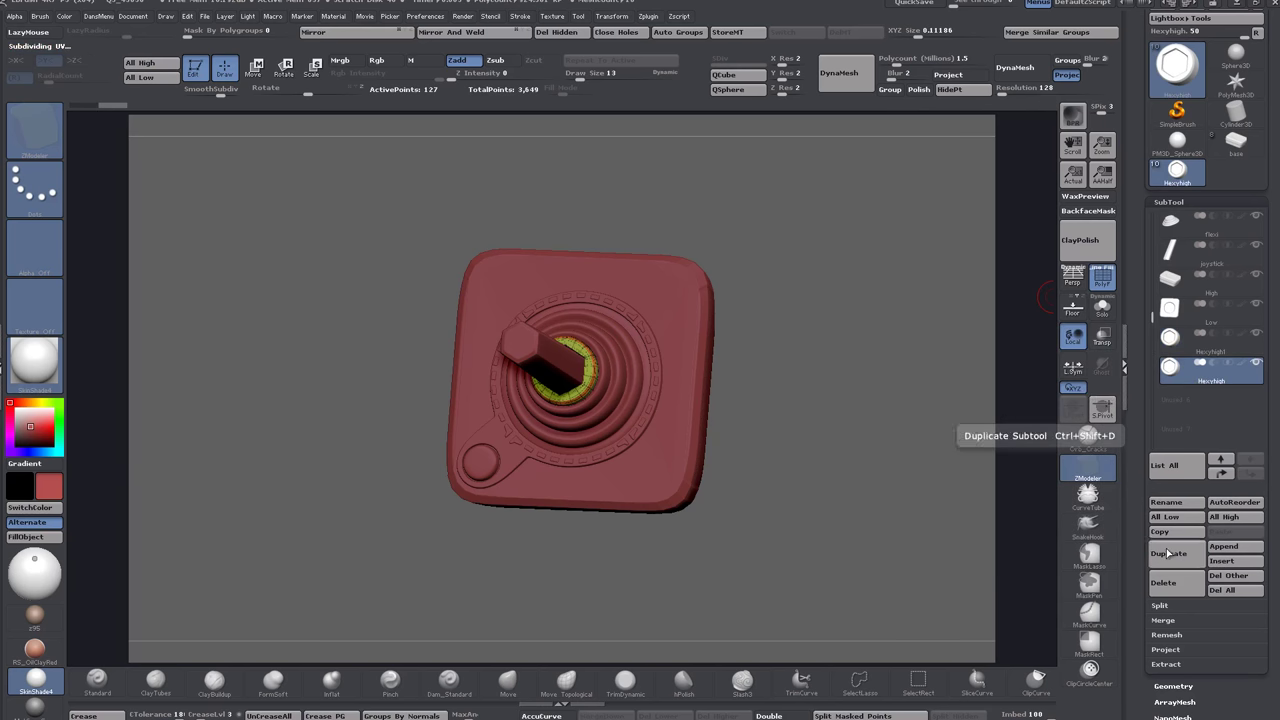
{"action": "left_click", "coordinate": [1174, 505]}
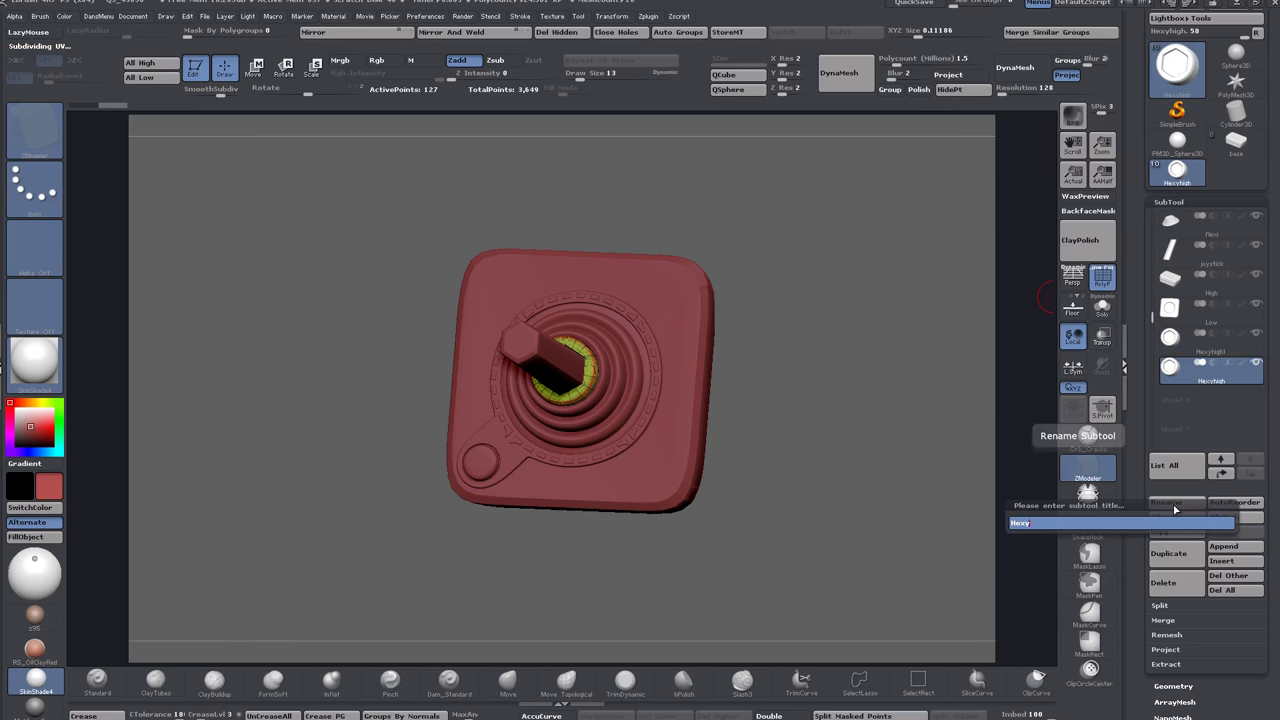
{"action": "key", "text": "Return"}
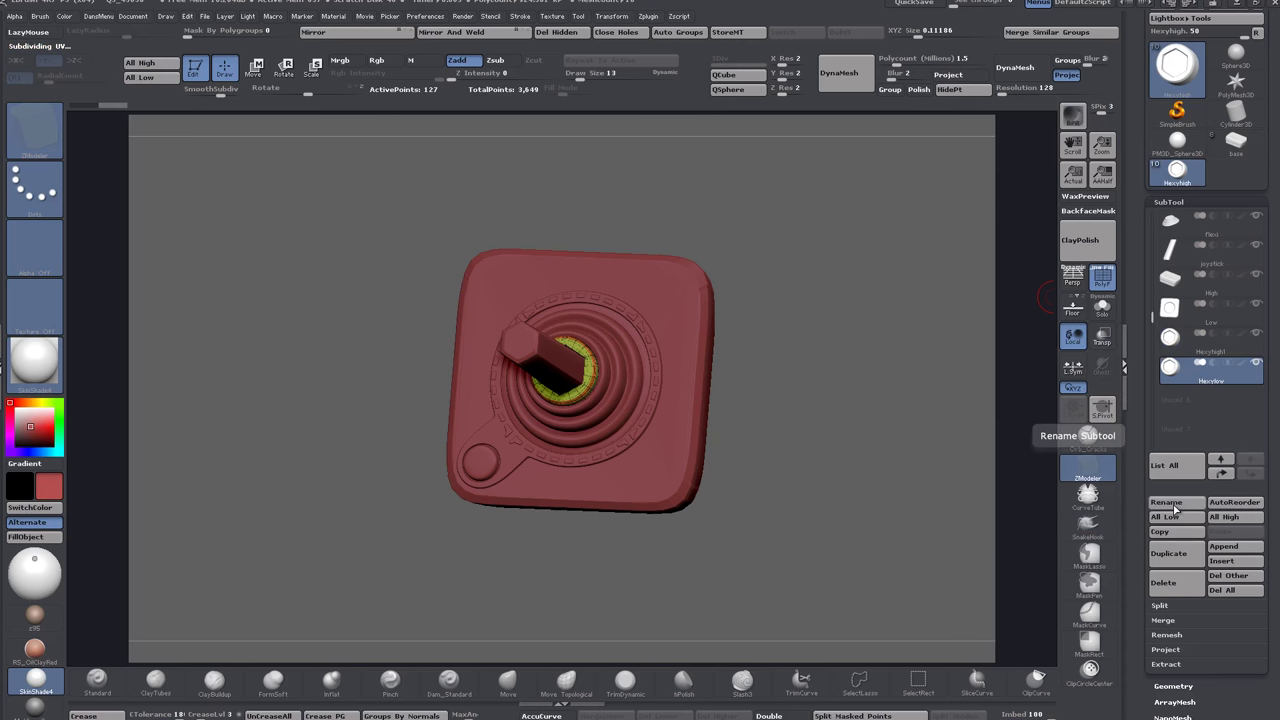
Hide all subtools except Hexylow and the high version directly above it, and frame the hexagonal part from the front.
{"action": "left_click", "coordinate": [1256, 363], "text": "shift"}
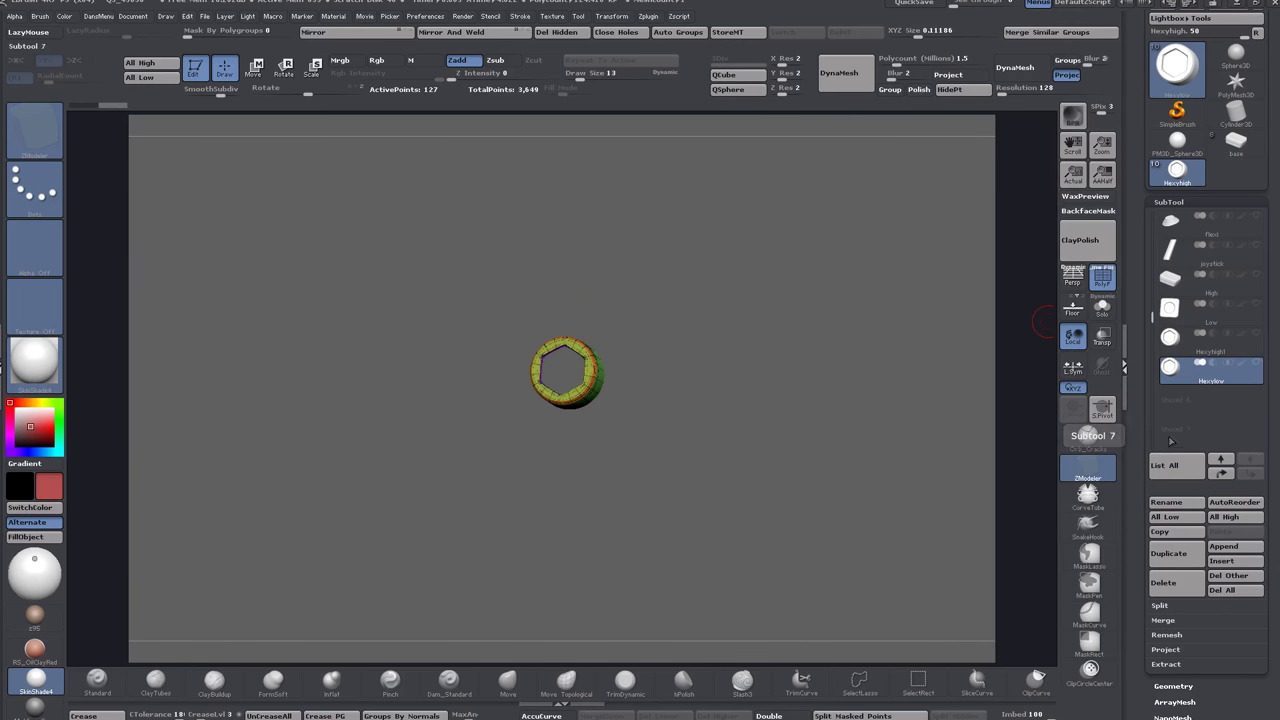
{"action": "left_click", "coordinate": [1208, 381]}
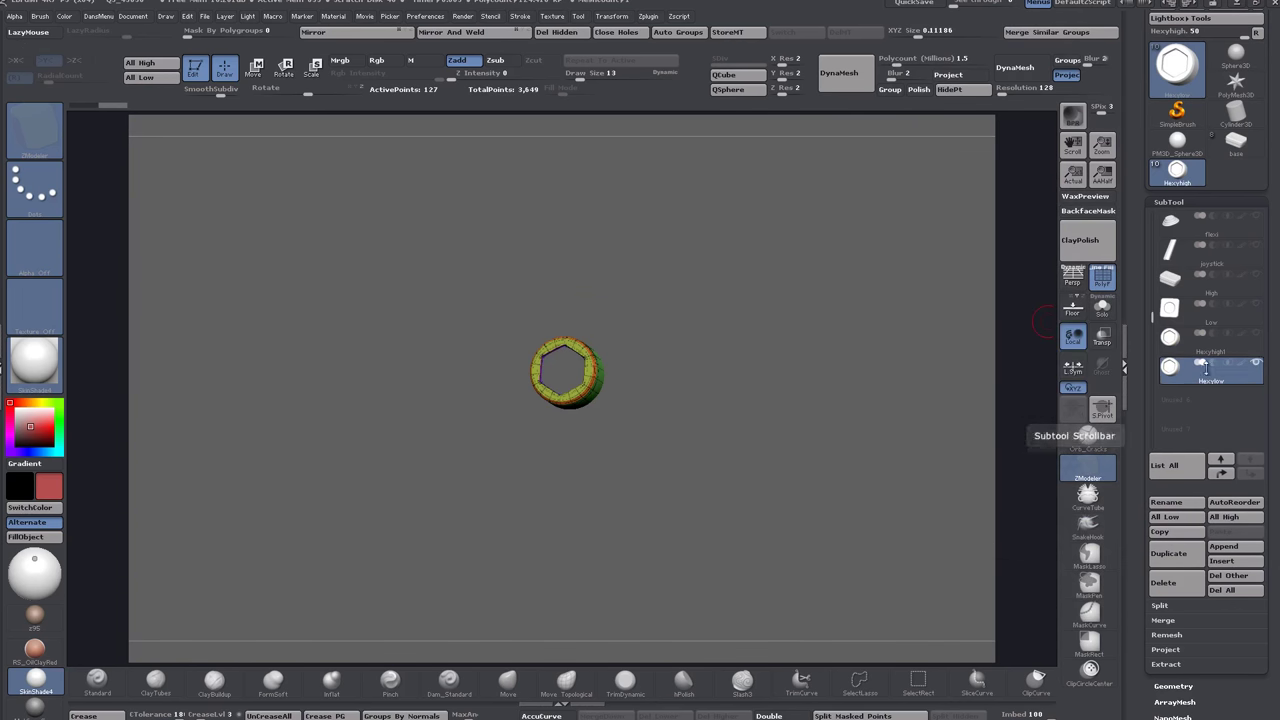
{"action": "mouse_move", "coordinate": [1259, 341]}
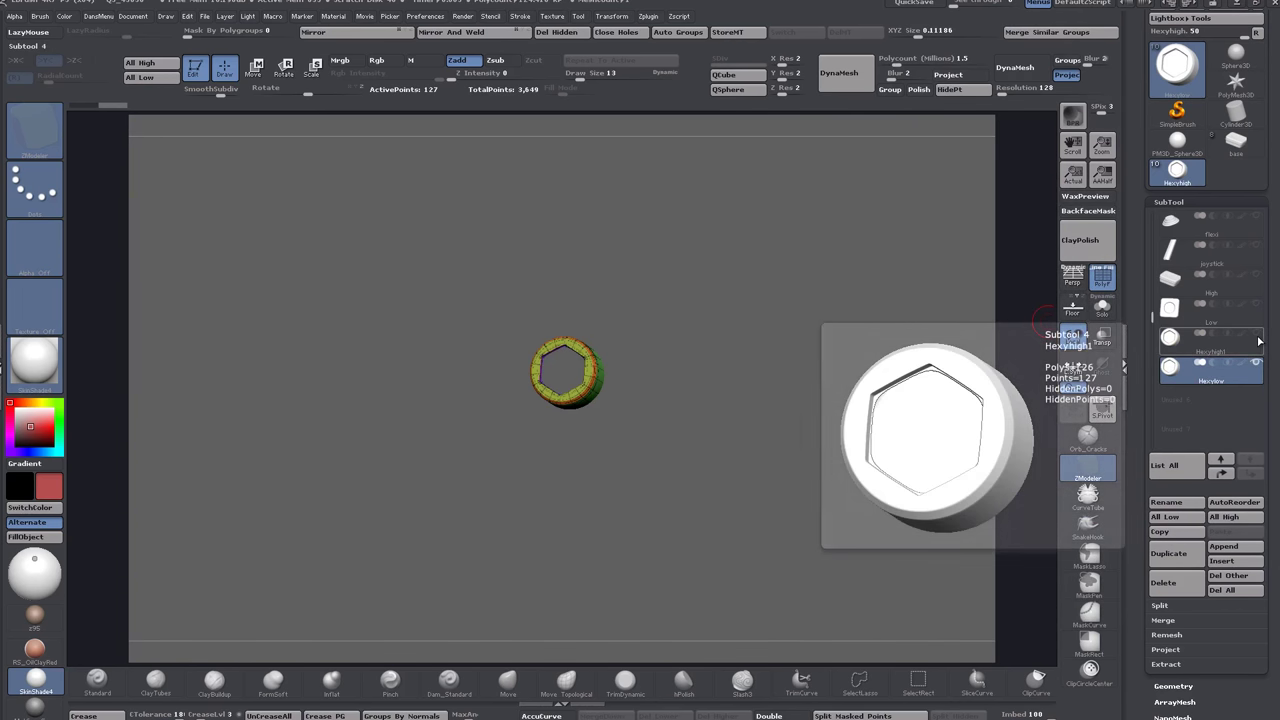
{"action": "left_click", "coordinate": [1259, 341]}
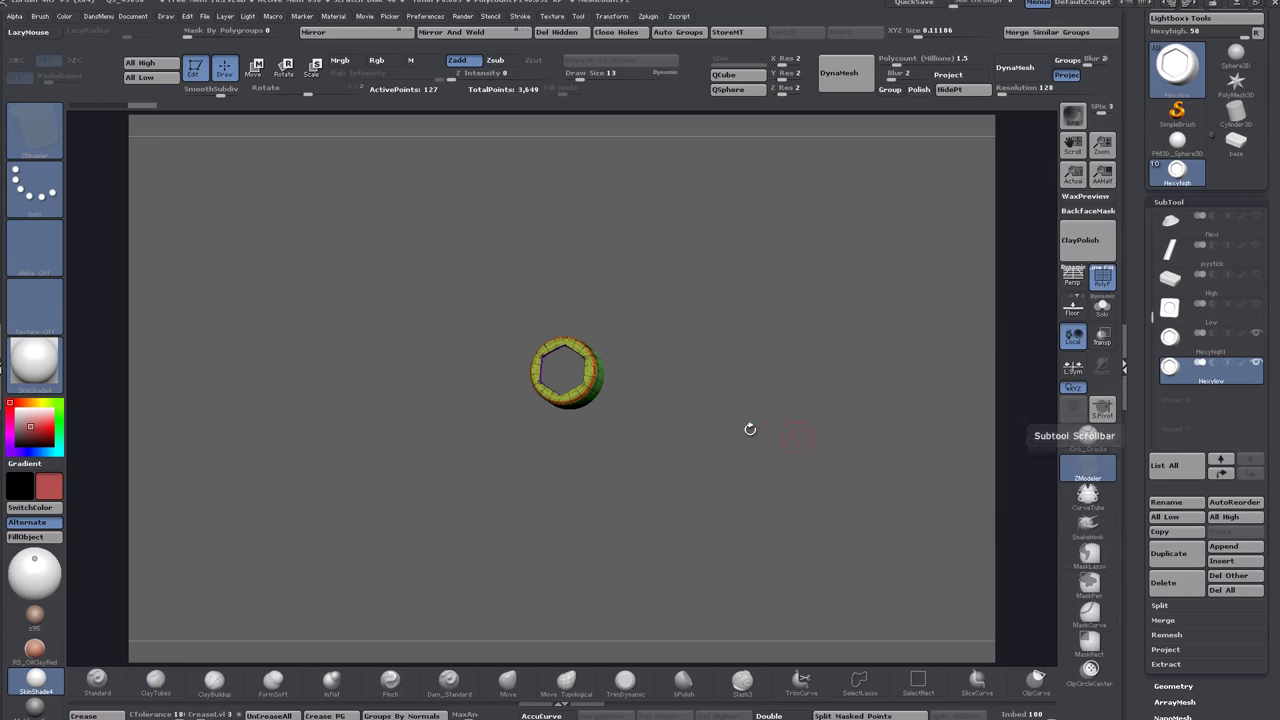
{"action": "left_click_drag", "start_coordinate": [750, 430], "coordinate": [685, 485], "text": "alt"}
{"action": "left_click_drag", "start_coordinate": [517, 452], "coordinate": [839, 411]}
{"action": "key", "text": "f"}
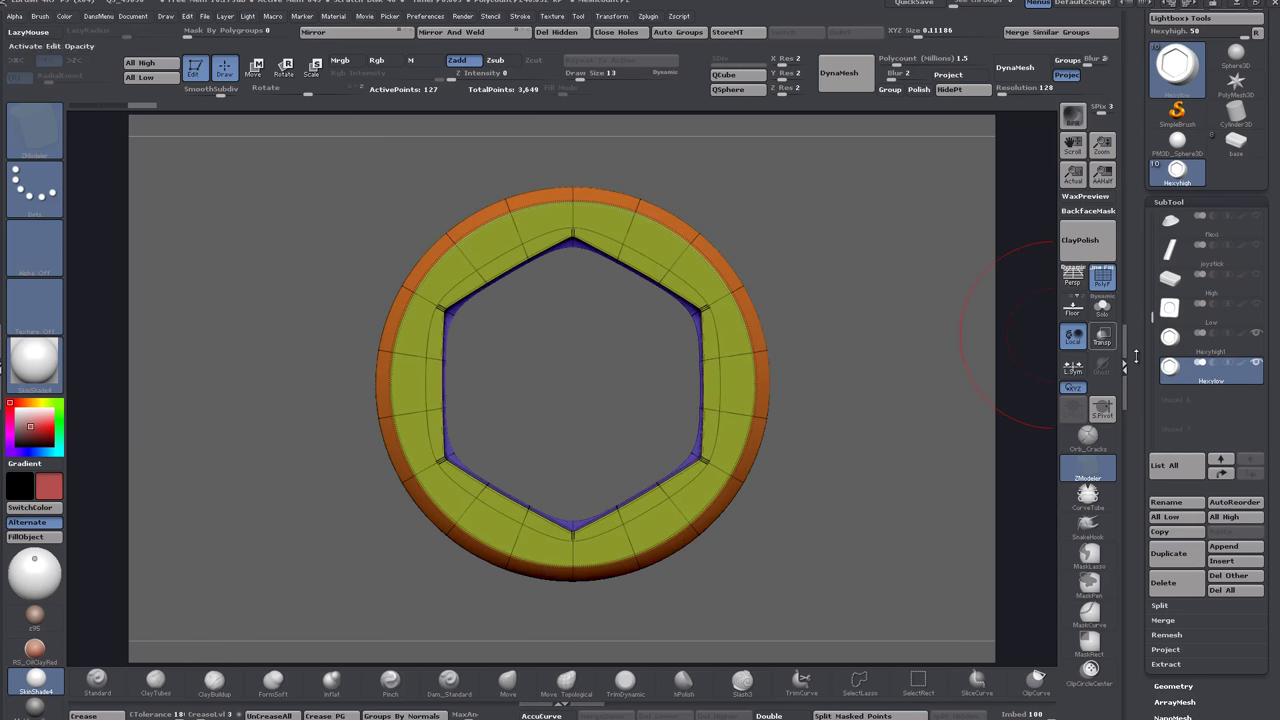
{"action": "mouse_move", "coordinate": [1173, 371]}
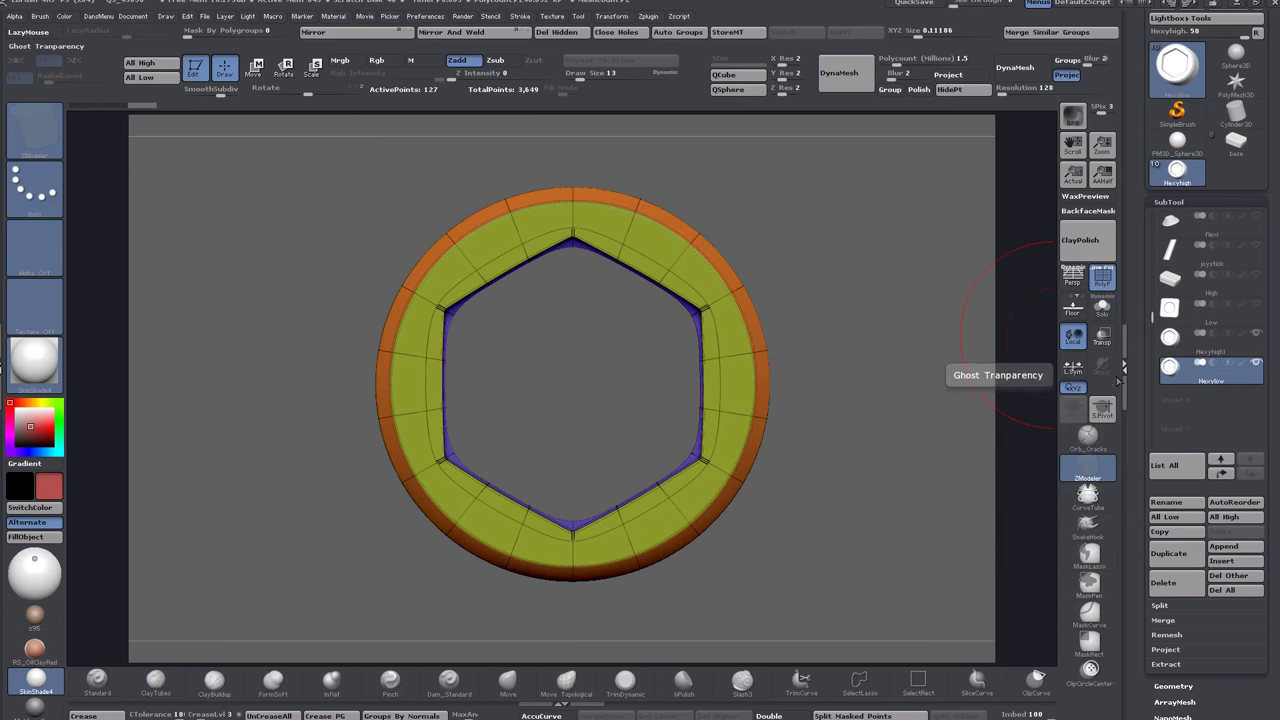
Compare Hexylow with and without Dynamic Subdivision, leaving the smoothing preview turned off.
{"action": "key", "text": "shift+d"}
{"action": "key", "text": "d"}
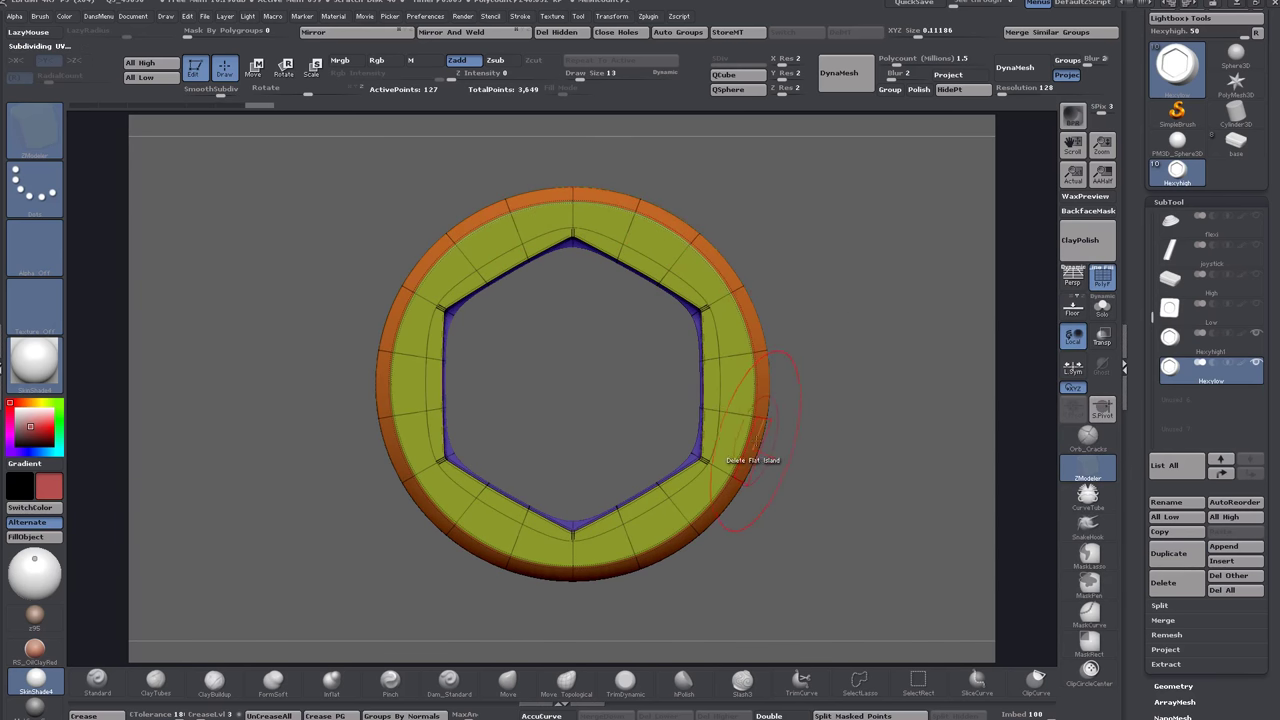
{"action": "left_click_drag", "start_coordinate": [834, 398], "coordinate": [782, 373]}
{"action": "key", "text": "space"}
{"action": "left_click", "coordinate": [852, 428]}
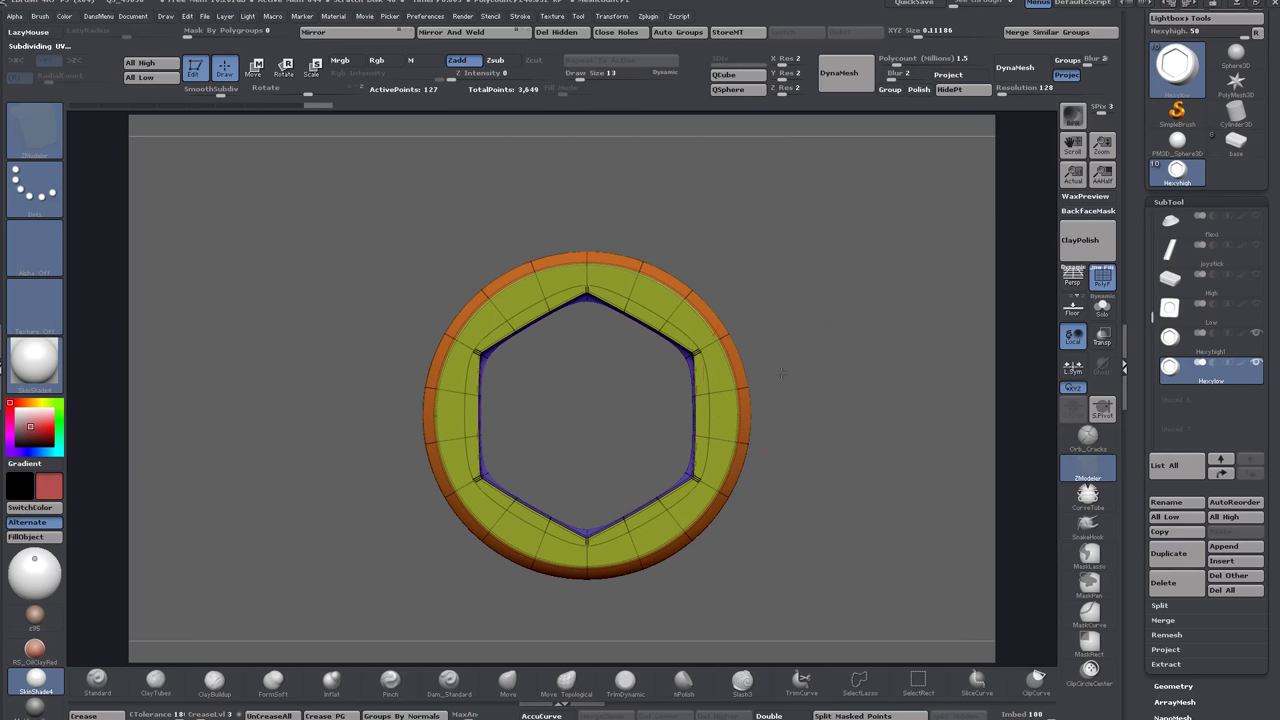
{"action": "left_click_drag", "start_coordinate": [805, 426], "coordinate": [845, 289]}
{"action": "left_click_drag", "start_coordinate": [842, 398], "coordinate": [840, 335]}
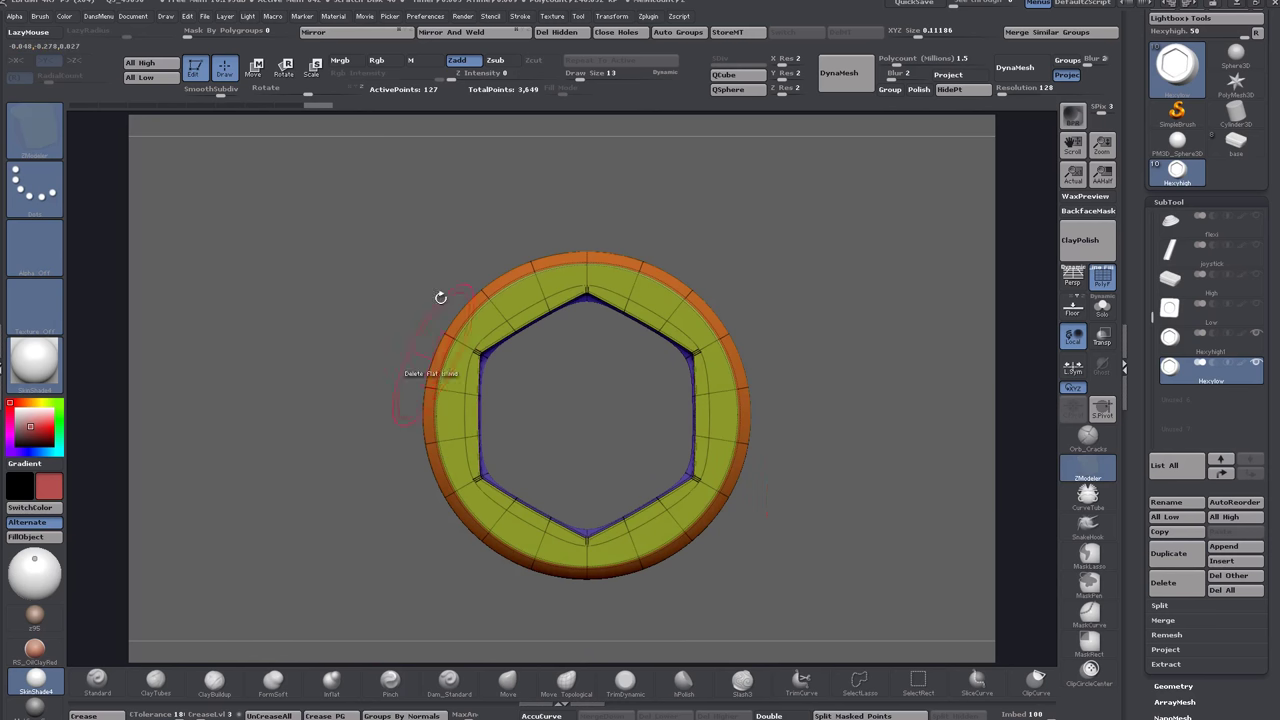
{"action": "left_click_drag", "start_coordinate": [835, 464], "coordinate": [857, 333]}
{"action": "key", "text": "shift+d"}
{"action": "mouse_move", "coordinate": [857, 488]}
{"action": "left_mouse_down", "text": "alt"}
{"action": "mouse_move", "coordinate": [849, 329]}
{"action": "mouse_move", "coordinate": [871, 337]}
{"action": "mouse_move", "coordinate": [868, 392]}
{"action": "mouse_move", "coordinate": [819, 419]}
{"action": "left_mouse_up", "text": "alt"}
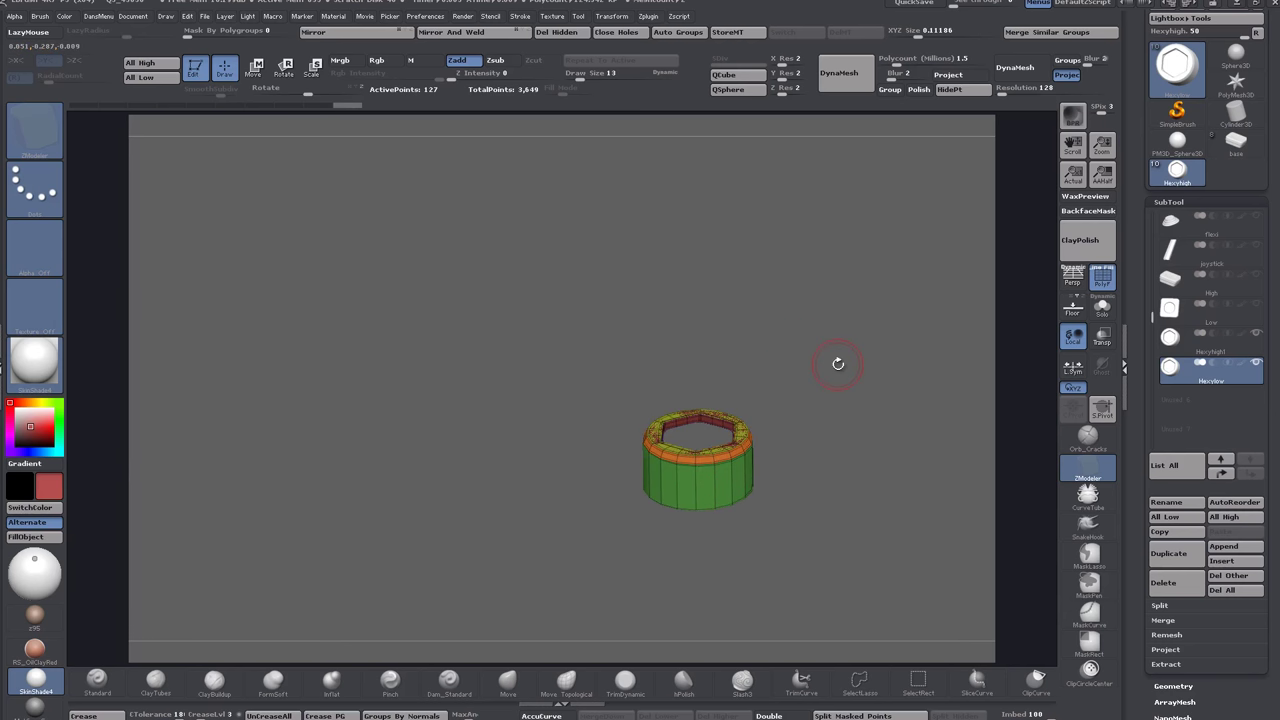
{"action": "left_click_drag", "start_coordinate": [838, 364], "coordinate": [872, 615]}
{"action": "left_click_drag", "start_coordinate": [868, 346], "coordinate": [873, 372], "text": "shift"}
{"action": "left_click_drag", "start_coordinate": [875, 423], "coordinate": [890, 390]}
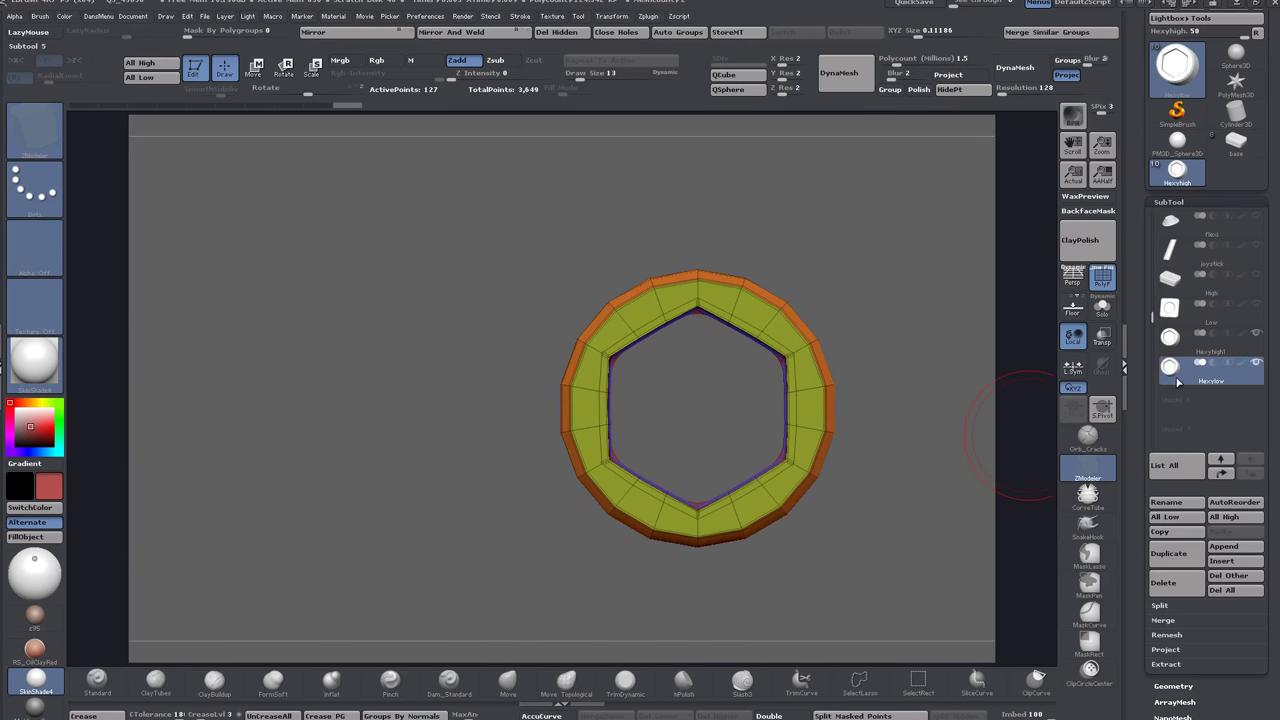
{"action": "mouse_move", "coordinate": [1178, 383]}
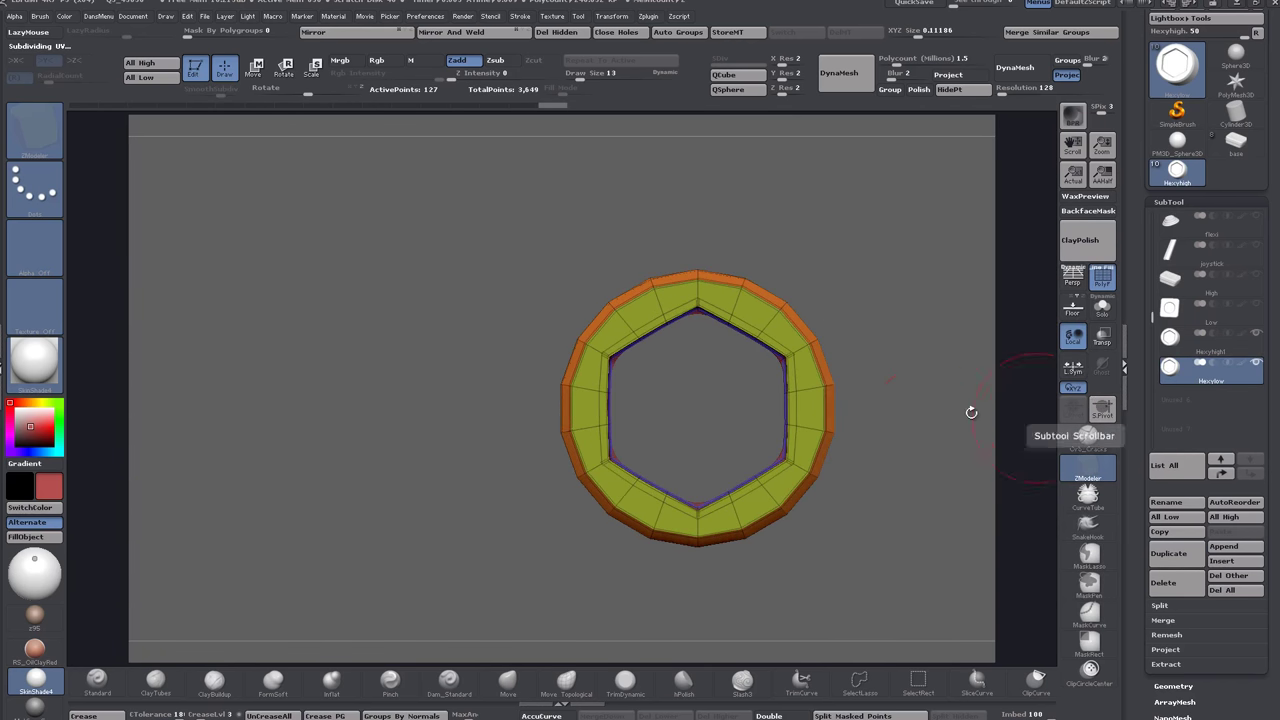
Isolate Hexylow with Solo and remove its nonessential edge loops using Delete Loops at an angle of about 17.5.
{"action": "left_click", "coordinate": [1102, 306]}
{"action": "left_click_drag", "start_coordinate": [886, 485], "coordinate": [884, 383]}
{"action": "left_click_drag", "start_coordinate": [1137, 512], "coordinate": [1143, 326]}
{"action": "left_click", "coordinate": [1170, 291]}
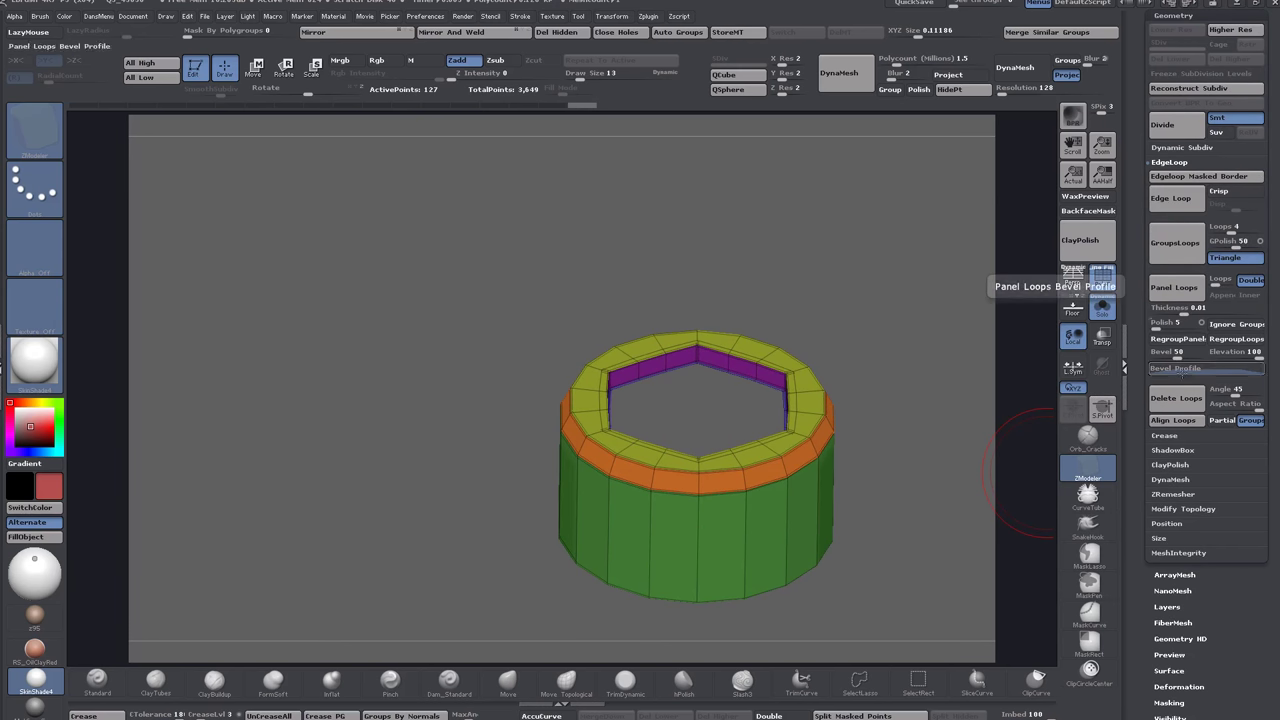
{"action": "left_click_drag", "start_coordinate": [1238, 393], "coordinate": [1216, 394]}
{"action": "left_click", "coordinate": [1182, 404]}
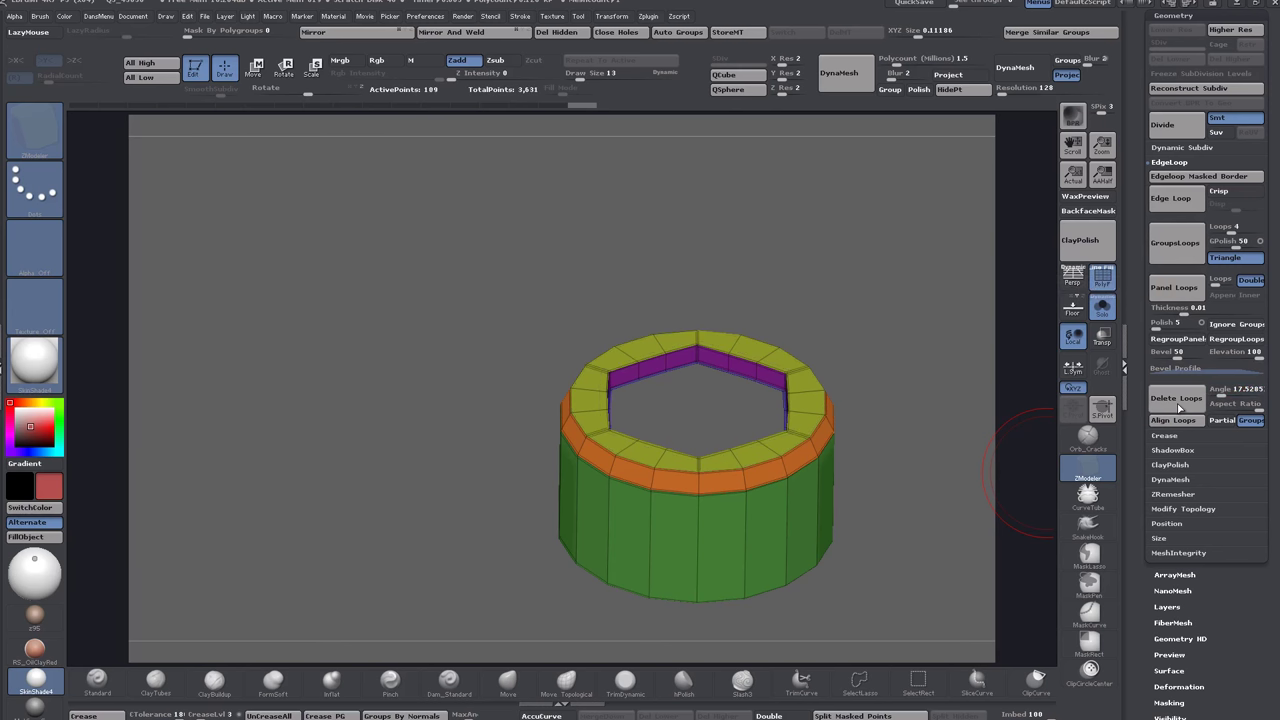
{"action": "left_click_drag", "start_coordinate": [925, 414], "coordinate": [428, 646]}
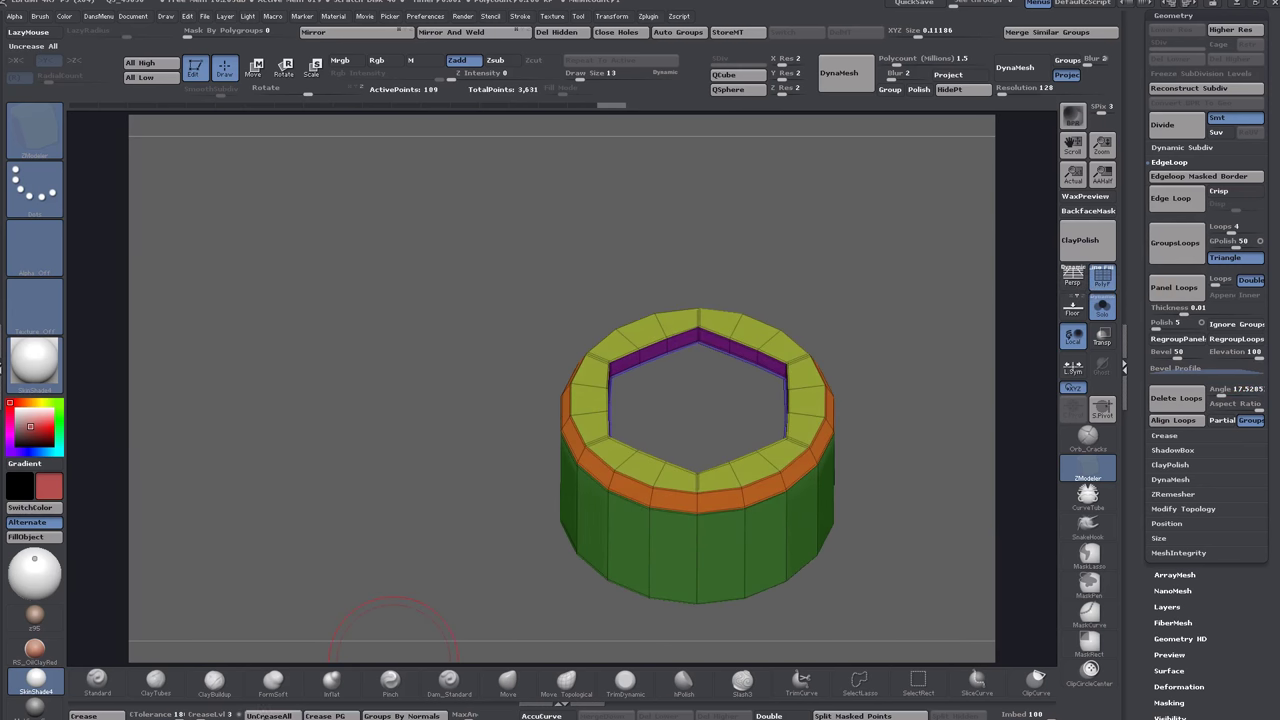
Undo the loop deletion on Hexylow and run Delete Loops again with the same angle.
{"action": "key", "text": "ctrl"}
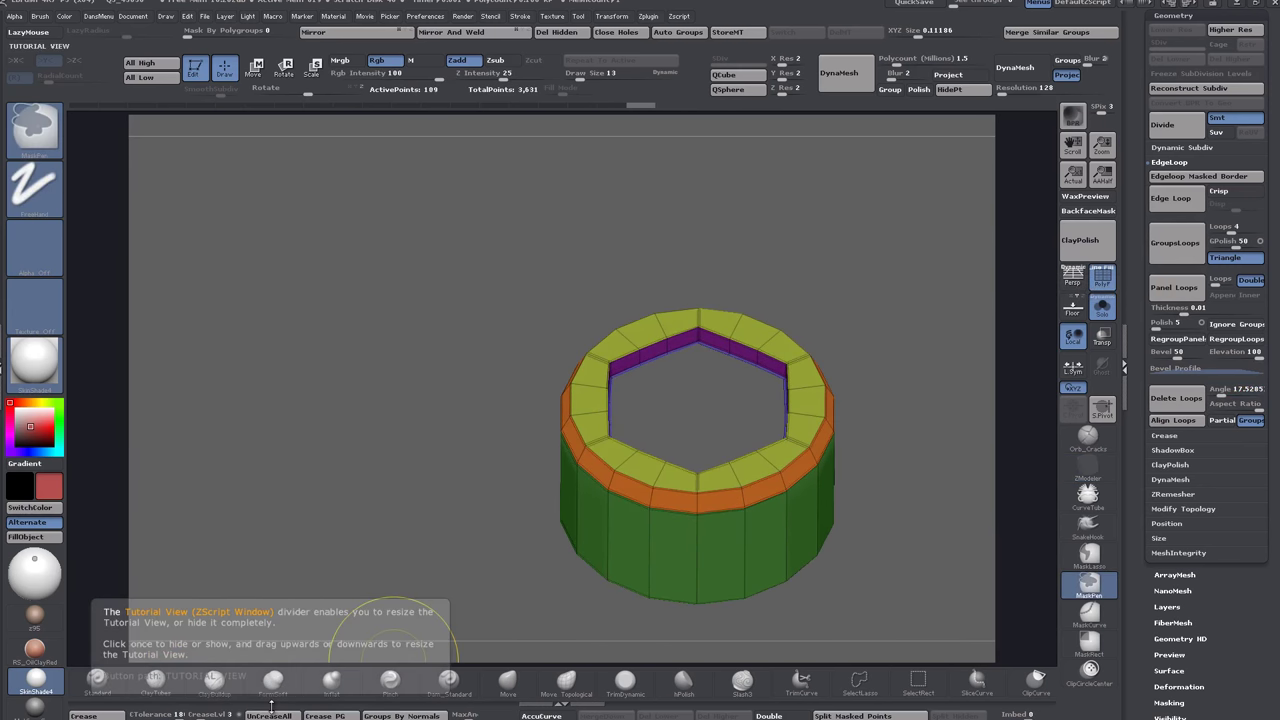
{"action": "key", "text": "ctrl+z"}
{"action": "key", "text": "ctrl+z"}
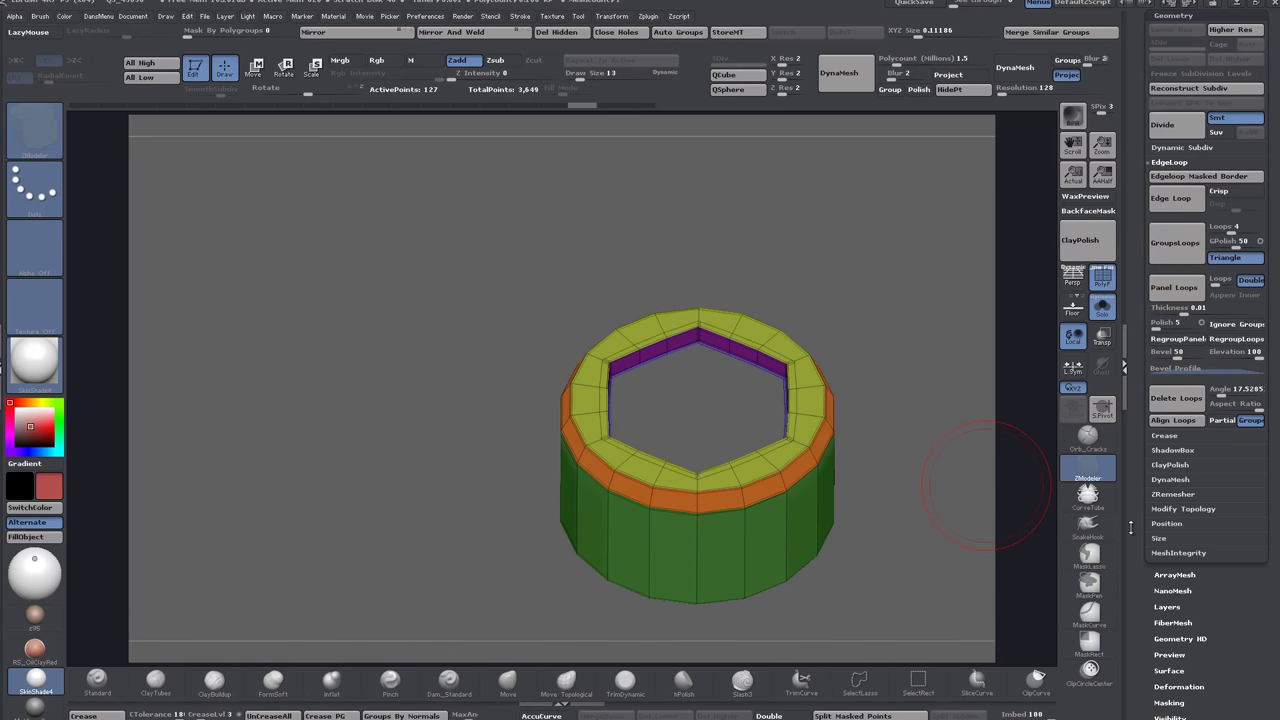
{"action": "left_click", "coordinate": [1184, 401]}
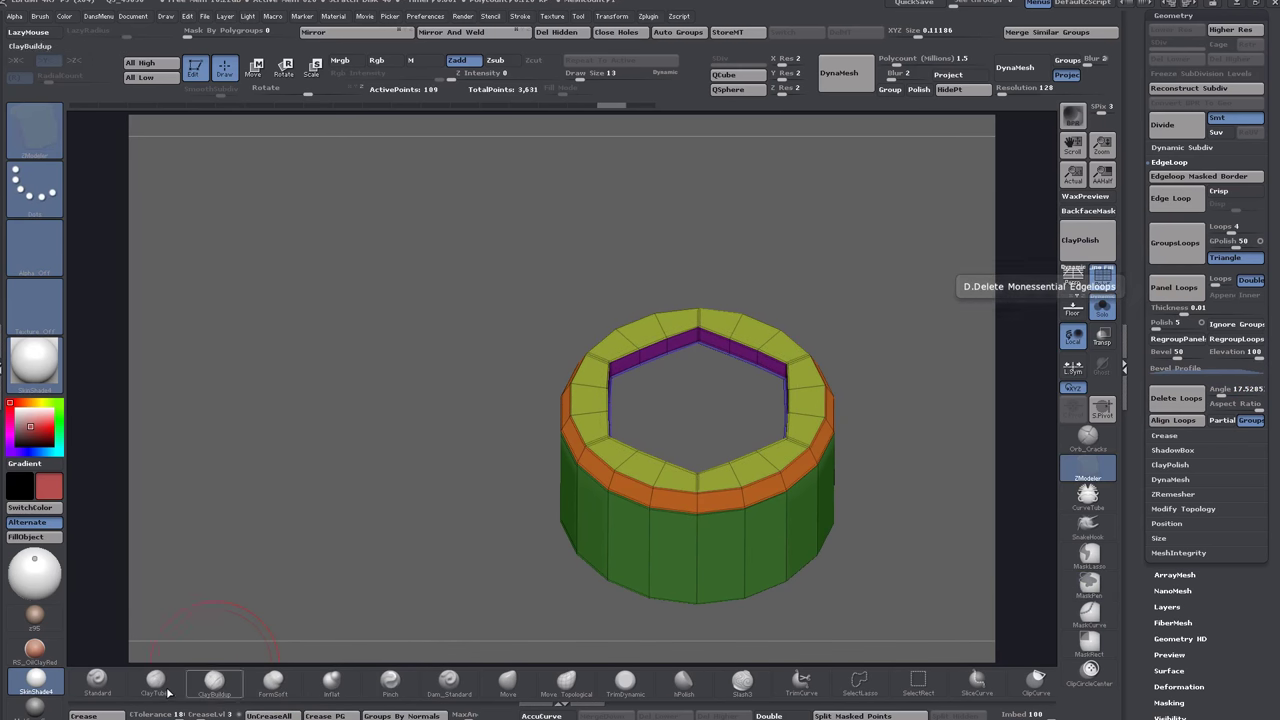
Delete the flat islands forming the bottom cap and the thin ring inside the hexagonal hole of Hexylow.
{"action": "left_click_drag", "start_coordinate": [405, 450], "coordinate": [555, 428], "text": "alt"}
{"action": "left_click", "coordinate": [527, 390]}
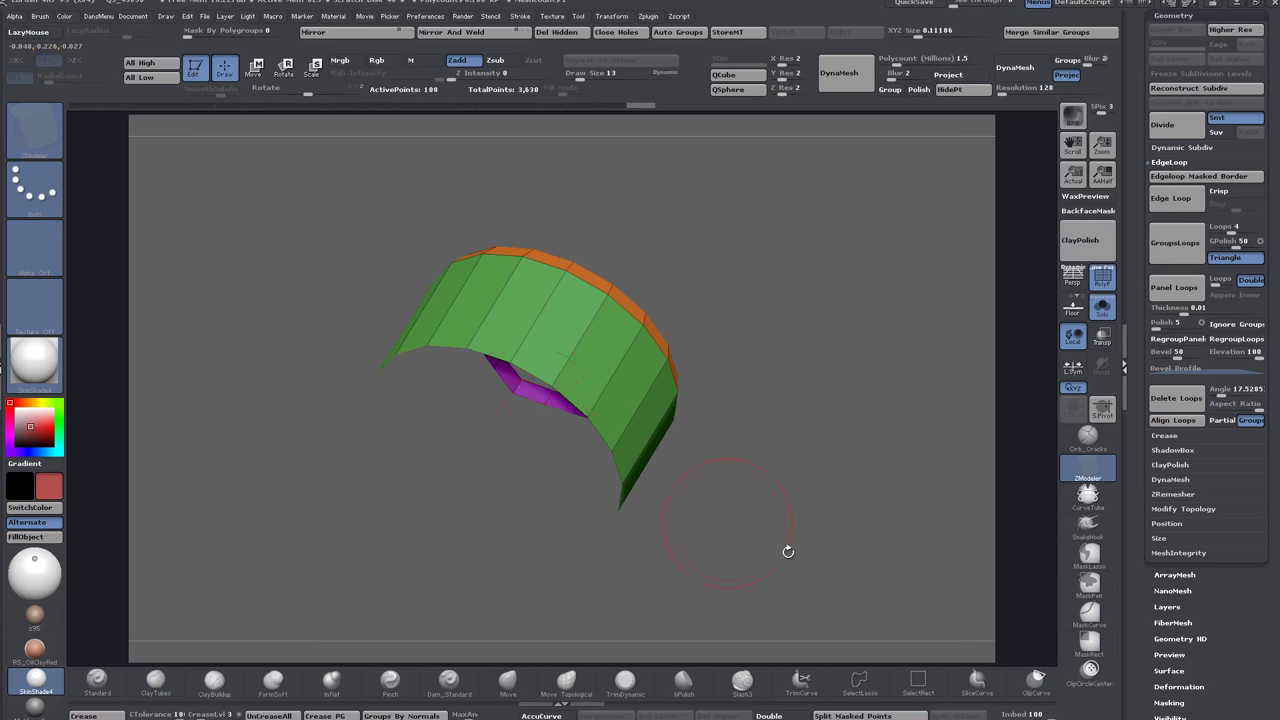
{"action": "left_click_drag", "start_coordinate": [786, 549], "coordinate": [877, 420]}
{"action": "left_click_drag", "start_coordinate": [690, 283], "coordinate": [680, 376], "text": "alt"}
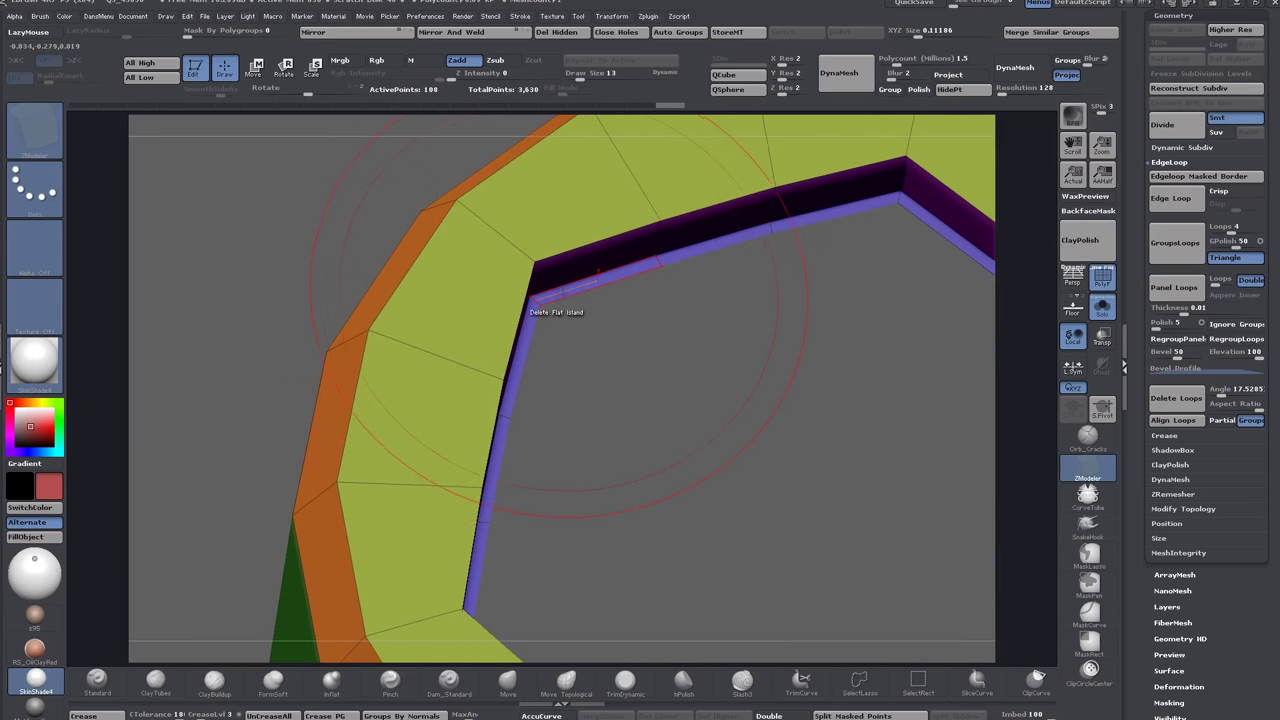
{"action": "left_click", "coordinate": [570, 292]}
{"action": "key", "text": "f"}
{"action": "left_click_drag", "start_coordinate": [892, 249], "coordinate": [877, 388]}
Return to the list of subtools and expand it.
{"action": "left_click_drag", "start_coordinate": [1133, 264], "coordinate": [1133, 475]}
{"action": "mouse_move", "coordinate": [666, 395]}
{"action": "left_mouse_down"}
{"action": "mouse_move", "coordinate": [662, 428]}
{"action": "mouse_move", "coordinate": [666, 404]}
{"action": "left_mouse_up"}
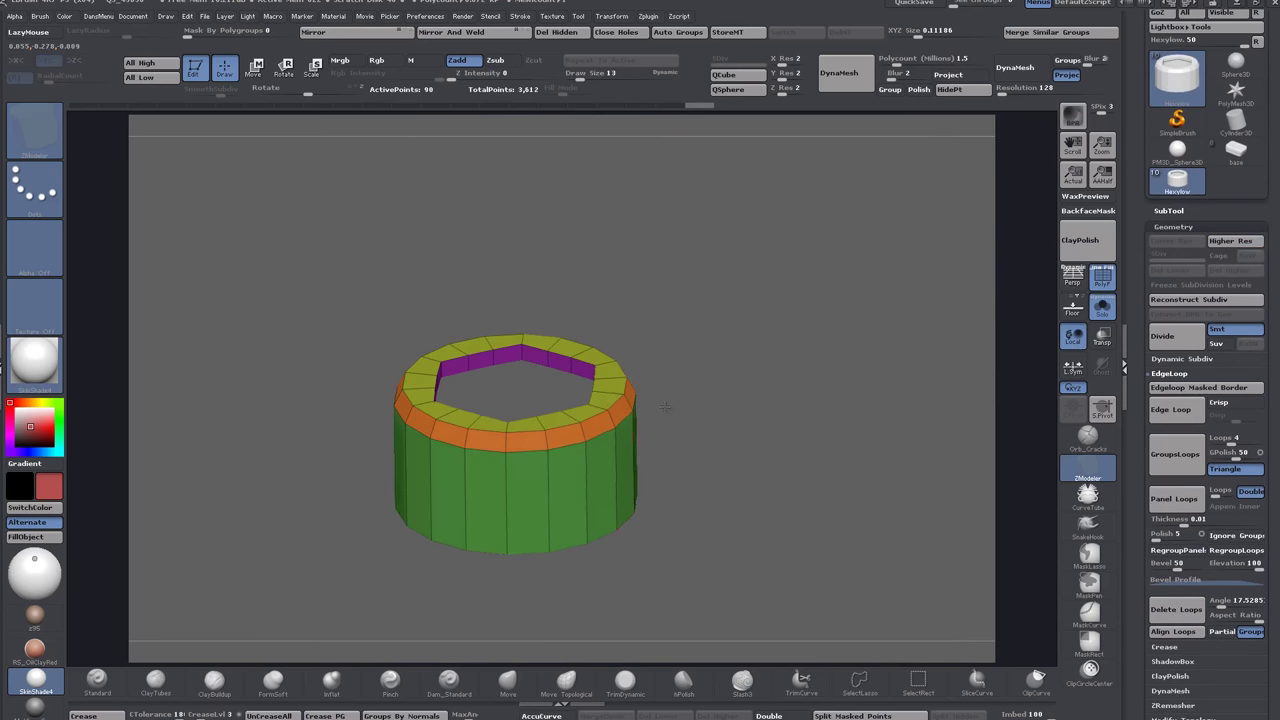
{"action": "scroll", "coordinate": [1133, 233], "scroll_direction": "up", "scroll_amount": 2}
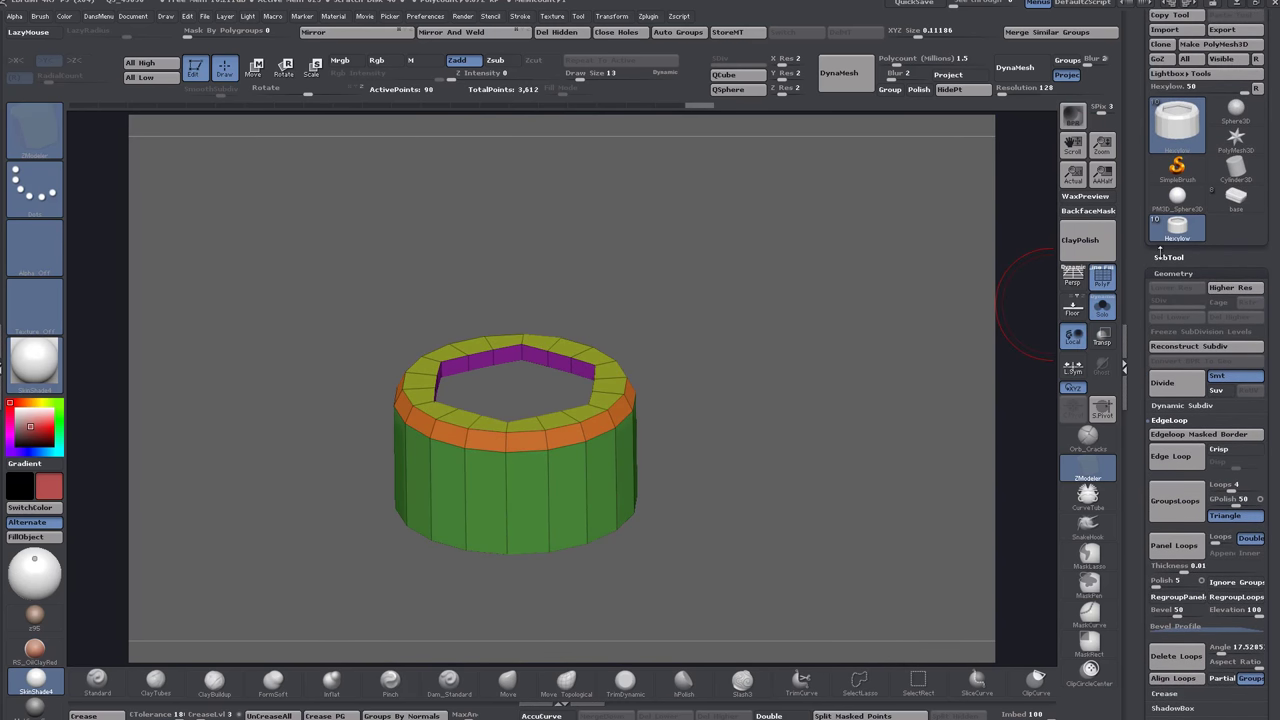
{"action": "left_click", "coordinate": [1168, 257]}
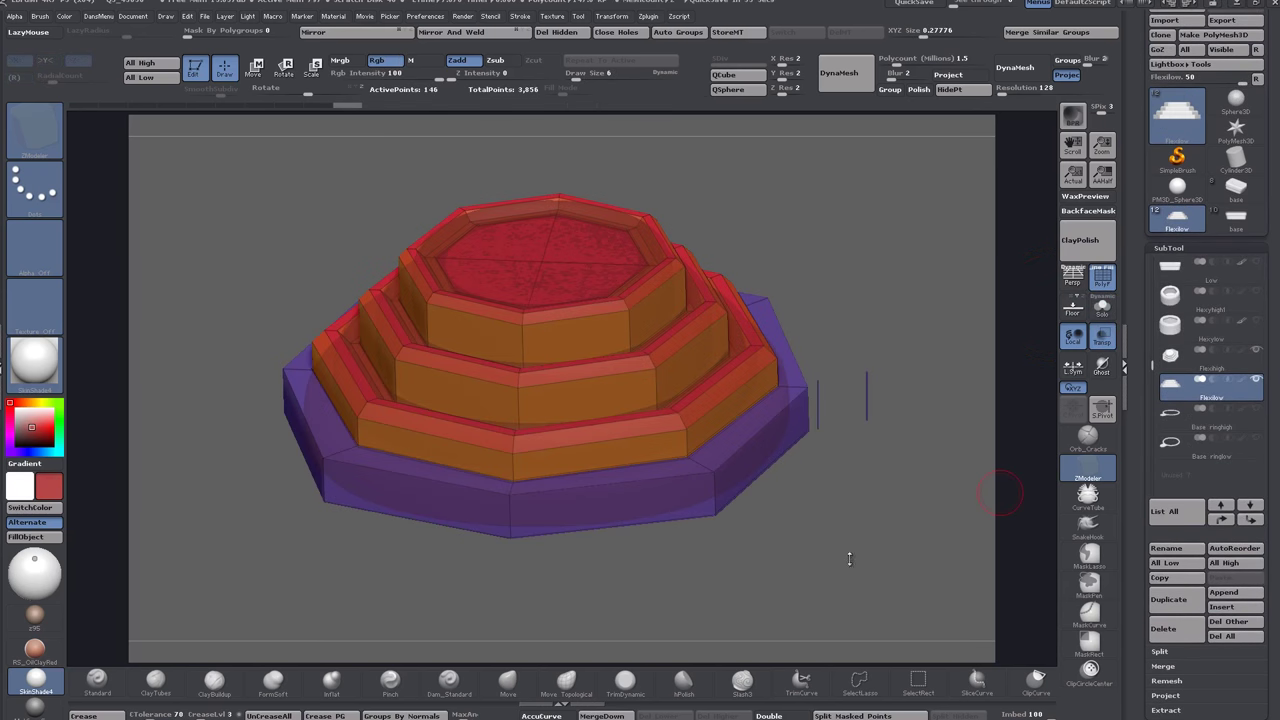
View the Flexilow mesh straight from the front and subdivide it once.
{"action": "left_click_drag", "start_coordinate": [833, 557], "coordinate": [870, 535]}
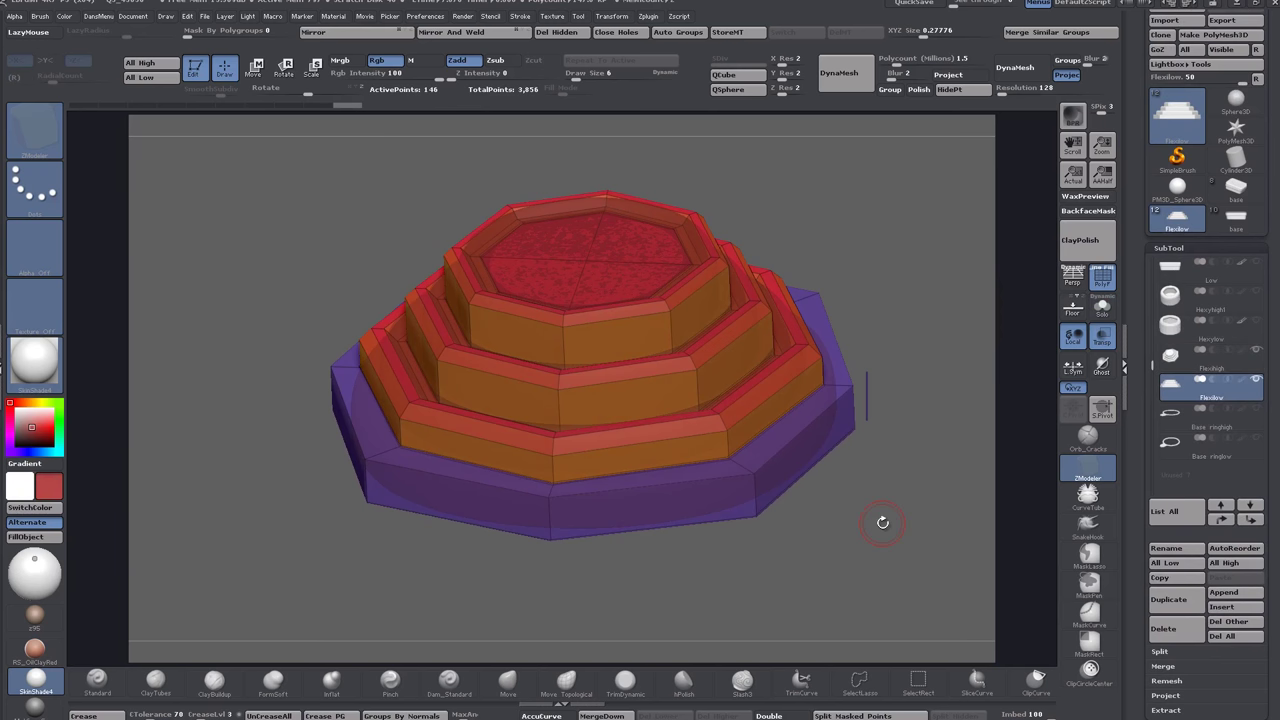
{"action": "left_click_drag", "start_coordinate": [857, 532], "coordinate": [846, 531]}
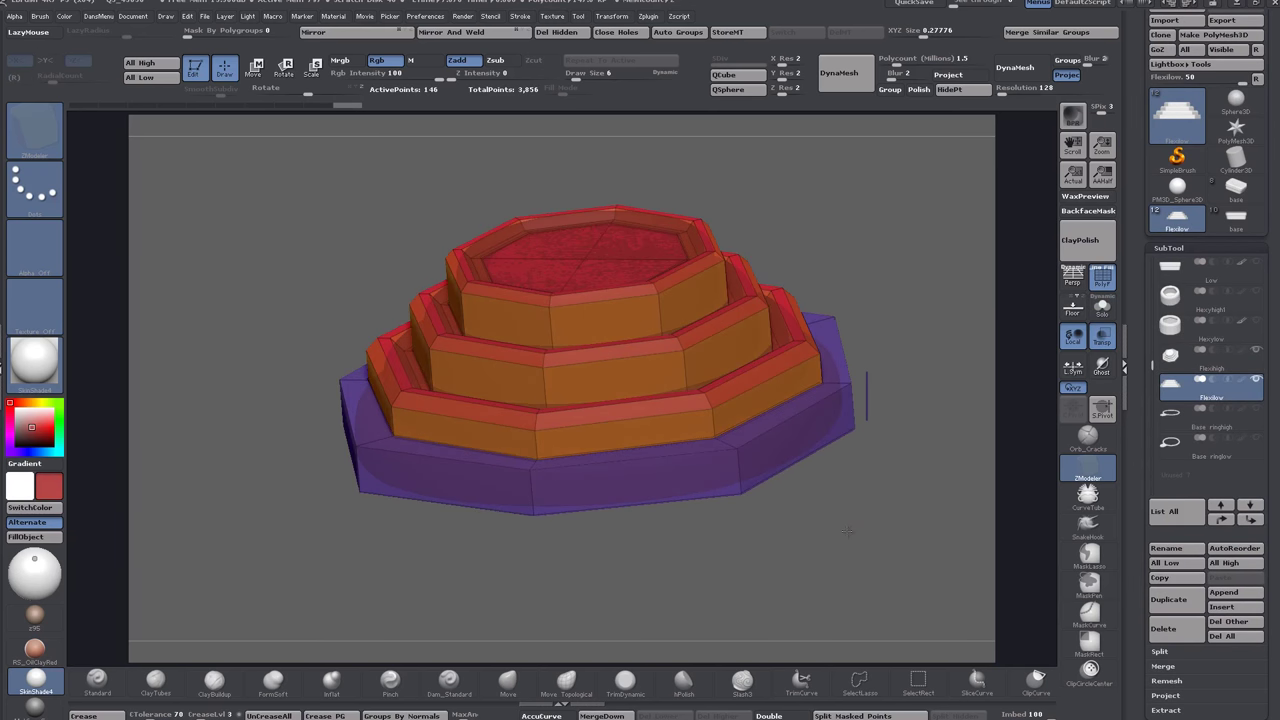
{"action": "left_click_drag", "start_coordinate": [865, 462], "coordinate": [871, 560], "text": "shift"}
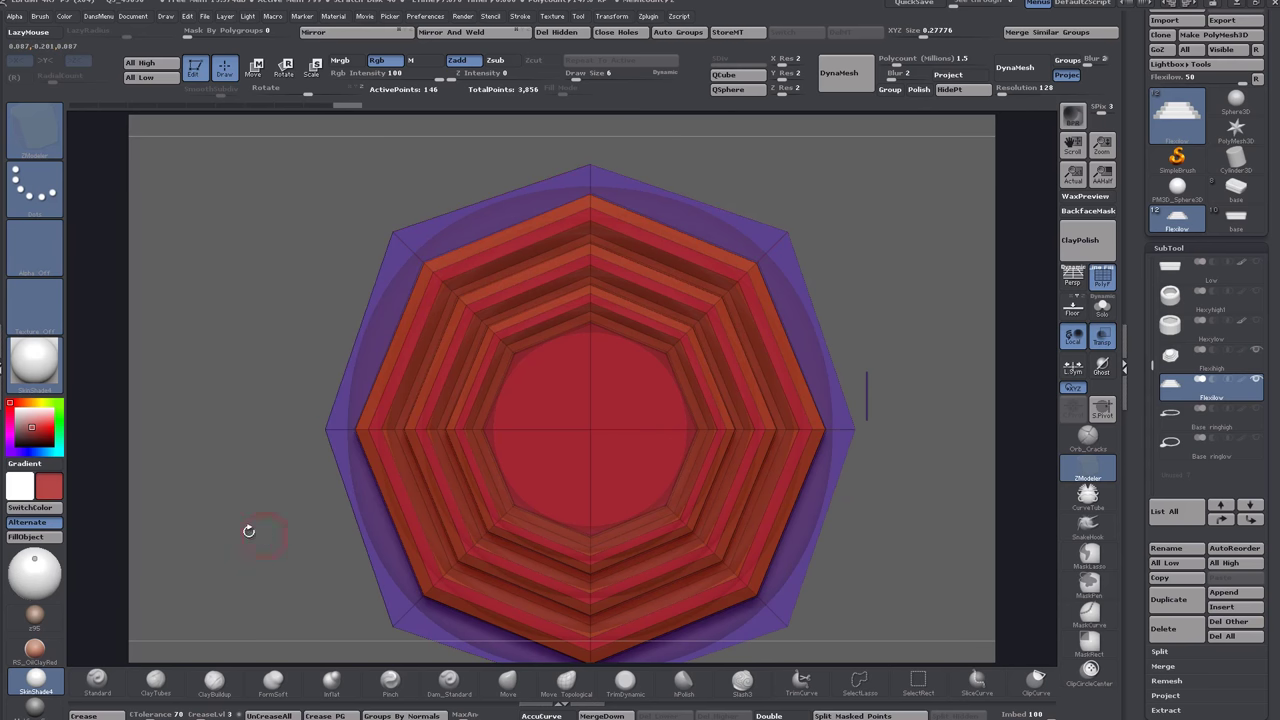
{"action": "left_click_drag", "start_coordinate": [249, 531], "coordinate": [258, 471], "text": "shift"}
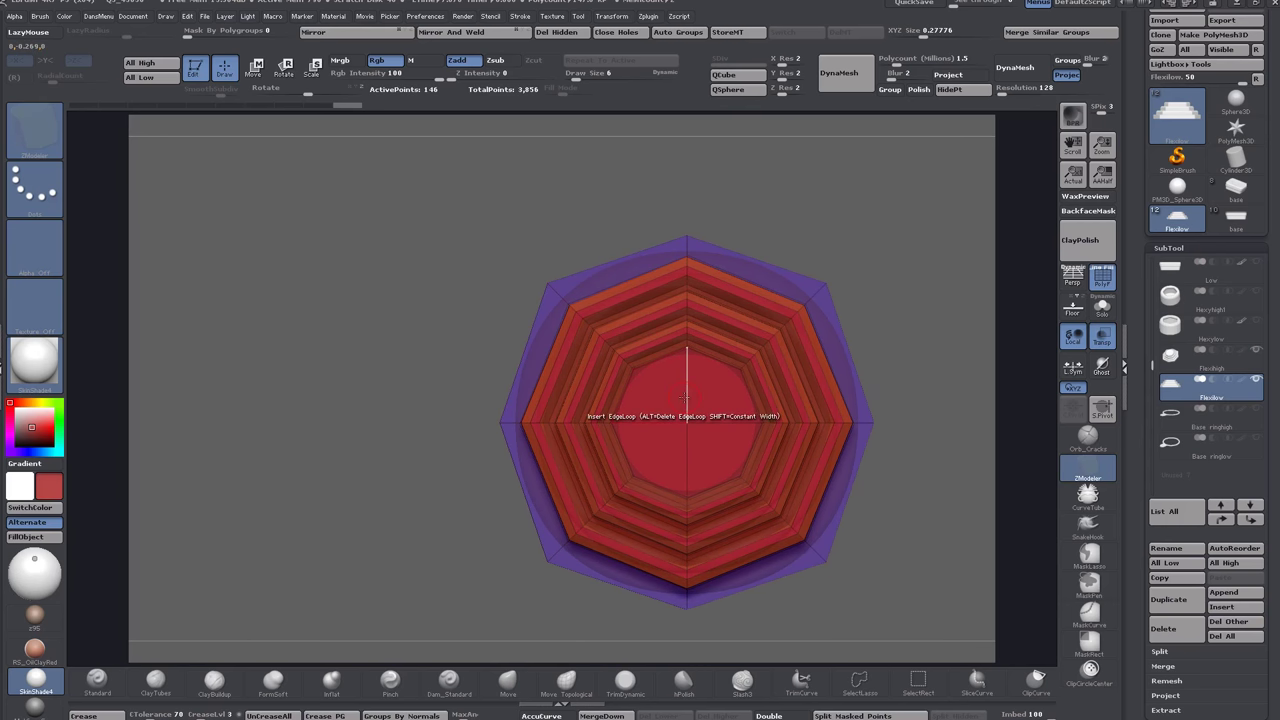
{"action": "left_click_drag", "start_coordinate": [891, 240], "coordinate": [827, 243], "text": "alt"}
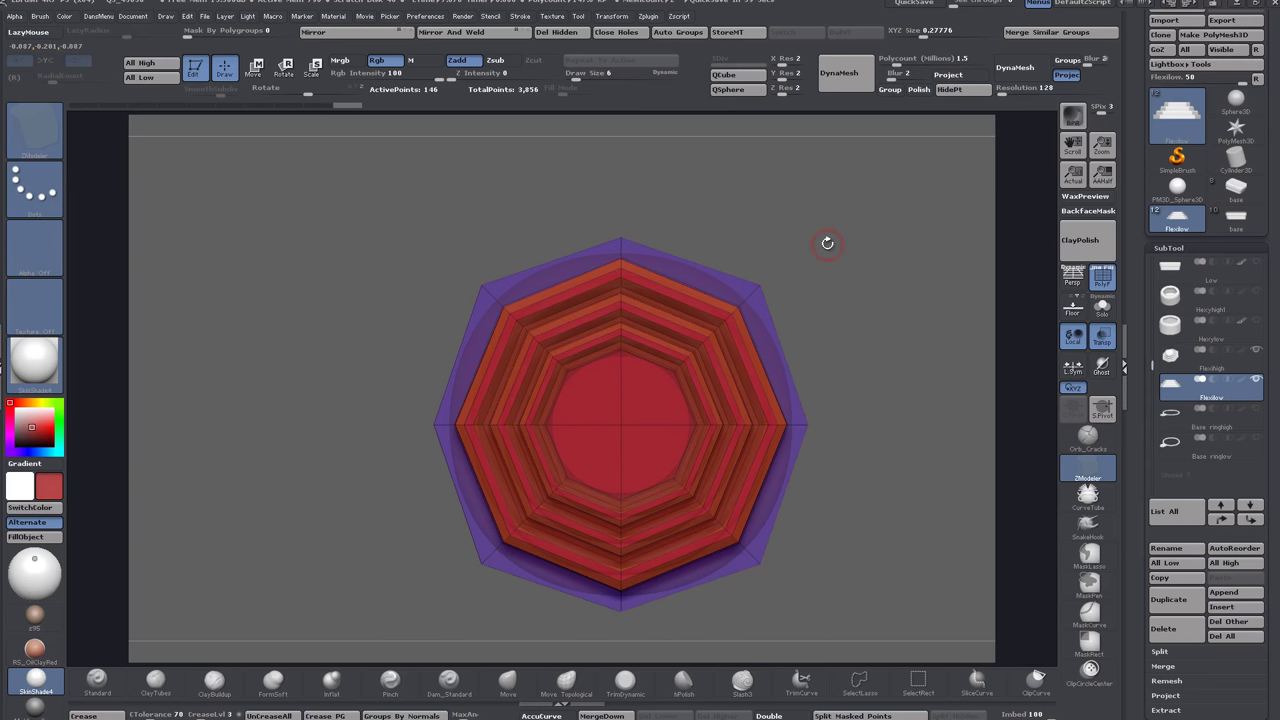
{"action": "key", "text": "ctrl"}
{"action": "key", "text": "ctrl+d"}
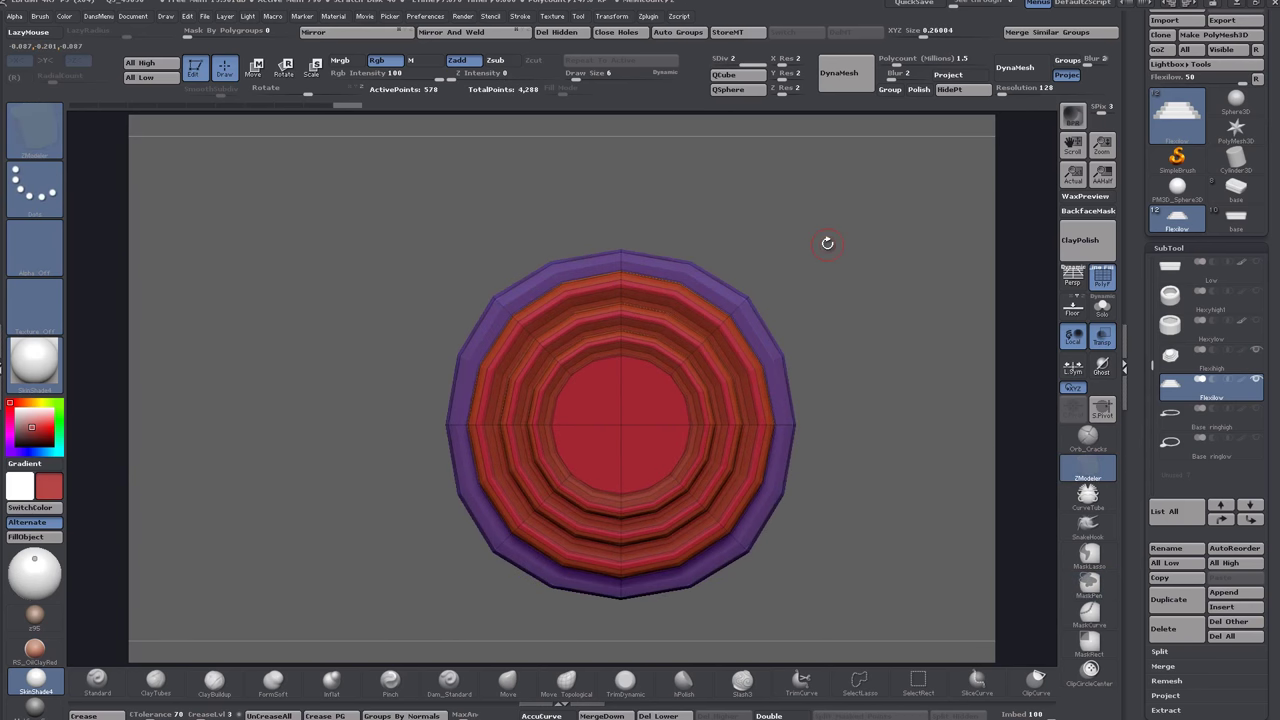
Examine the faceting of the Flexilow outline from above and along its stepped side profile.
{"action": "left_click_drag", "start_coordinate": [766, 301], "coordinate": [942, 393], "text": "alt"}
{"action": "left_click_drag", "start_coordinate": [831, 174], "coordinate": [1006, 475], "text": "alt"}
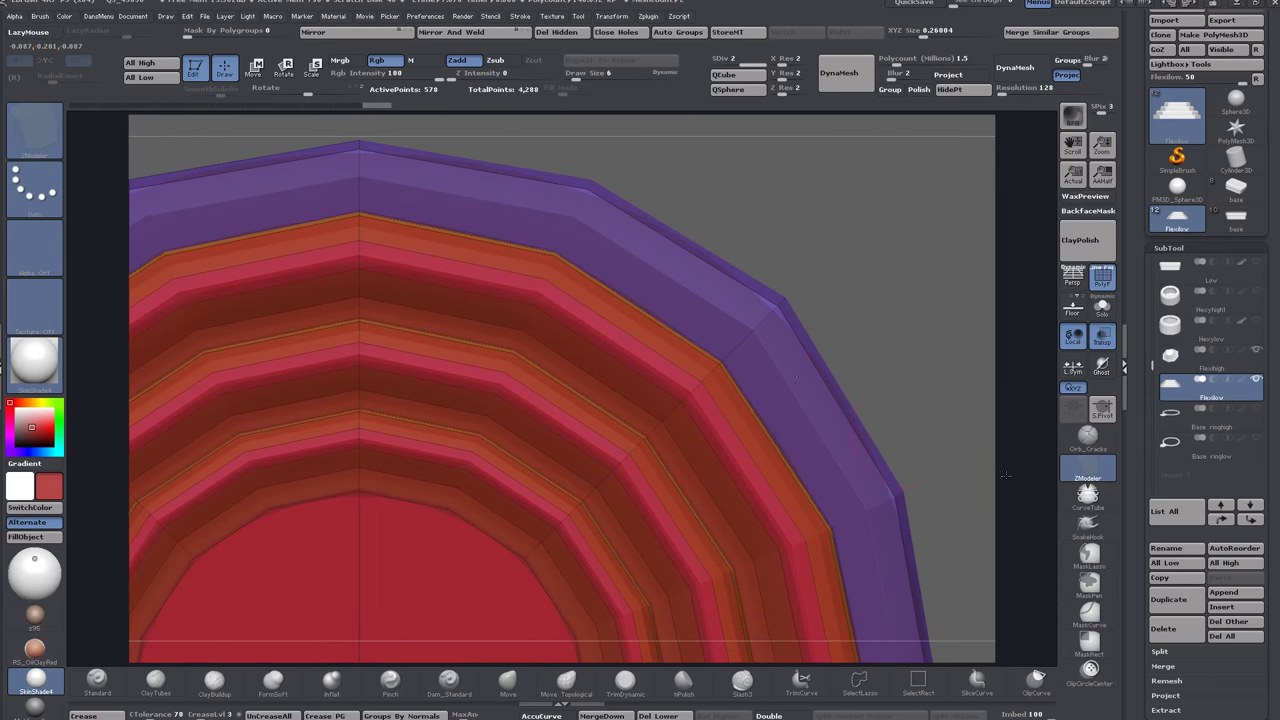
{"action": "left_click_drag", "start_coordinate": [894, 371], "coordinate": [944, 196], "text": "alt"}
{"action": "left_click_drag", "start_coordinate": [785, 360], "coordinate": [596, 40], "text": "alt"}
{"action": "left_click_drag", "start_coordinate": [809, 541], "coordinate": [880, 410]}
{"action": "left_click_drag", "start_coordinate": [720, 145], "coordinate": [848, 369], "text": "alt"}
{"action": "left_click_drag", "start_coordinate": [470, 200], "coordinate": [862, 392], "text": "alt"}
{"action": "left_click_drag", "start_coordinate": [915, 290], "coordinate": [811, 236], "text": "alt"}
{"action": "left_click_drag", "start_coordinate": [785, 315], "coordinate": [874, 349], "text": "alt"}
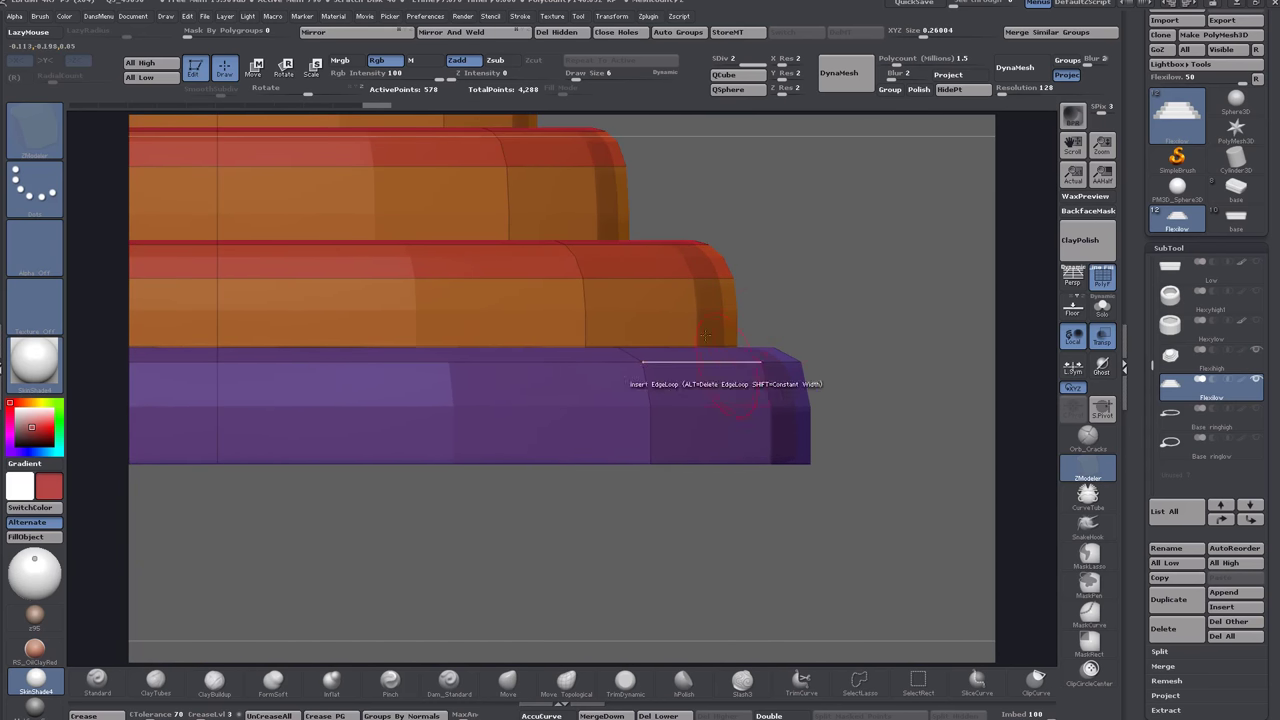
Try subdividing the Flexilow mesh one more level, then undo it.
{"action": "key", "text": "ctrl"}
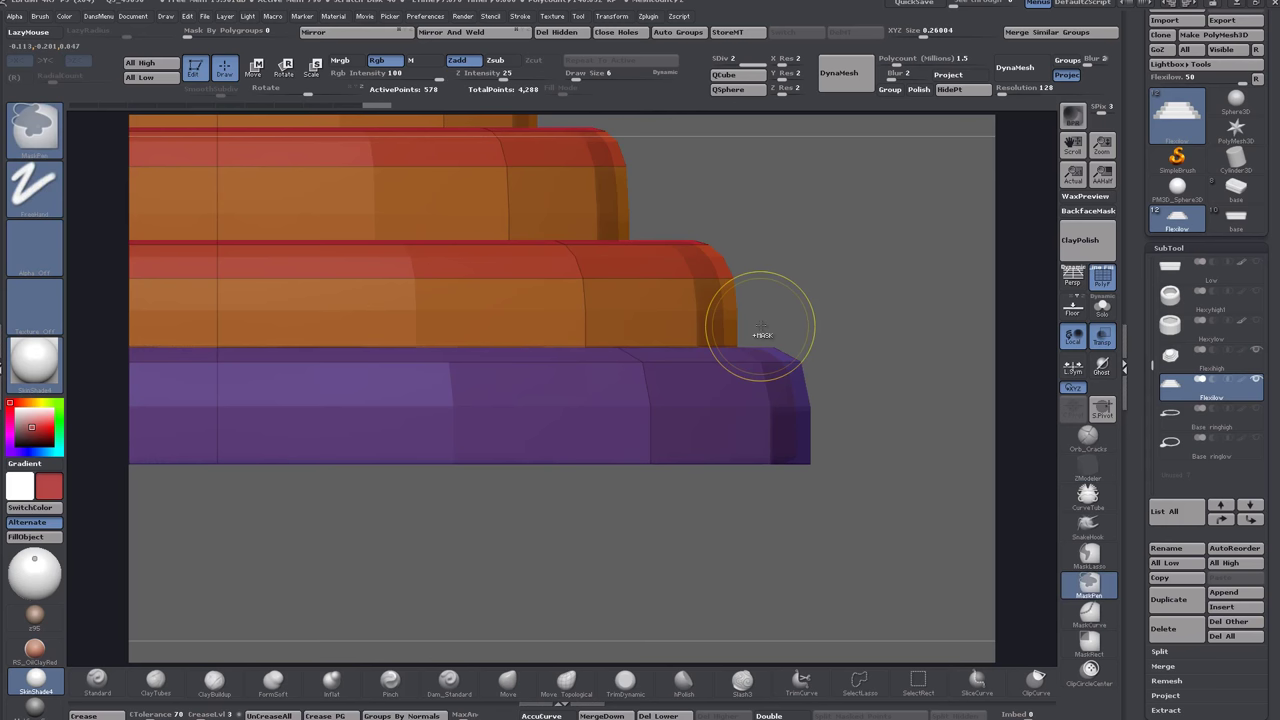
{"action": "key", "text": "ctrl+d"}
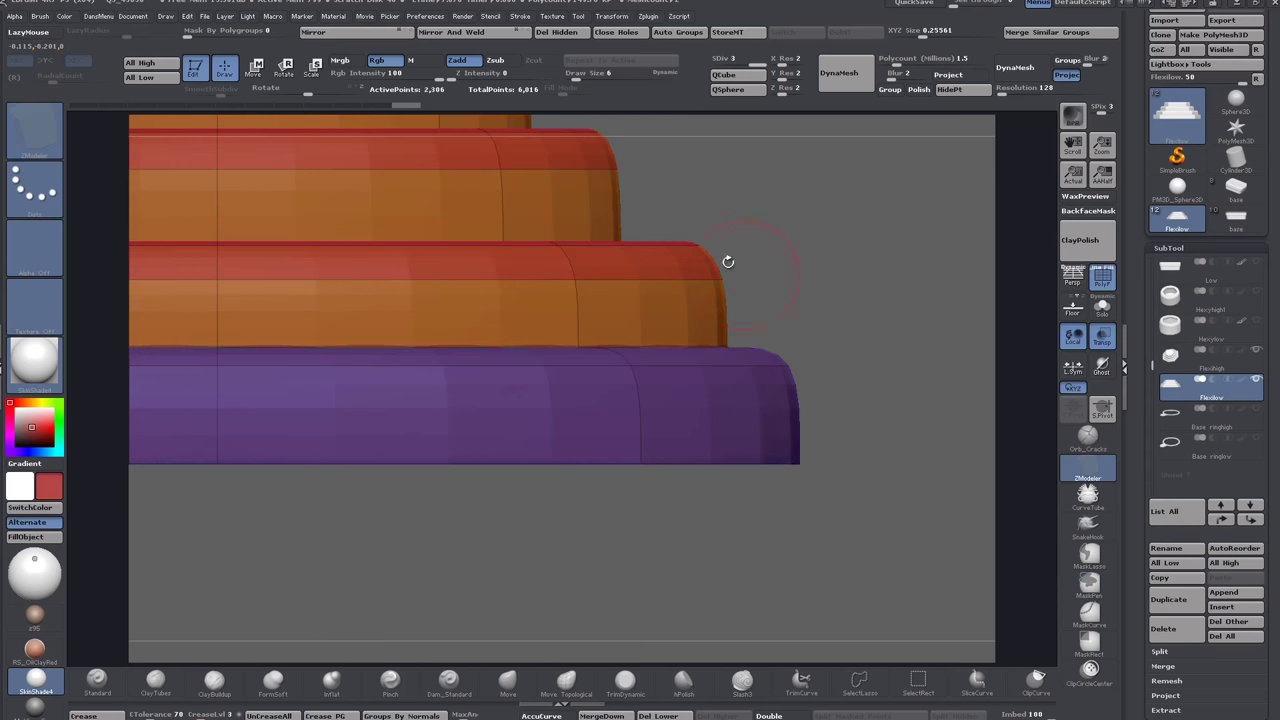
{"action": "left_click_drag", "start_coordinate": [838, 280], "coordinate": [952, 410], "text": "alt"}
{"action": "key", "text": "ctrl"}
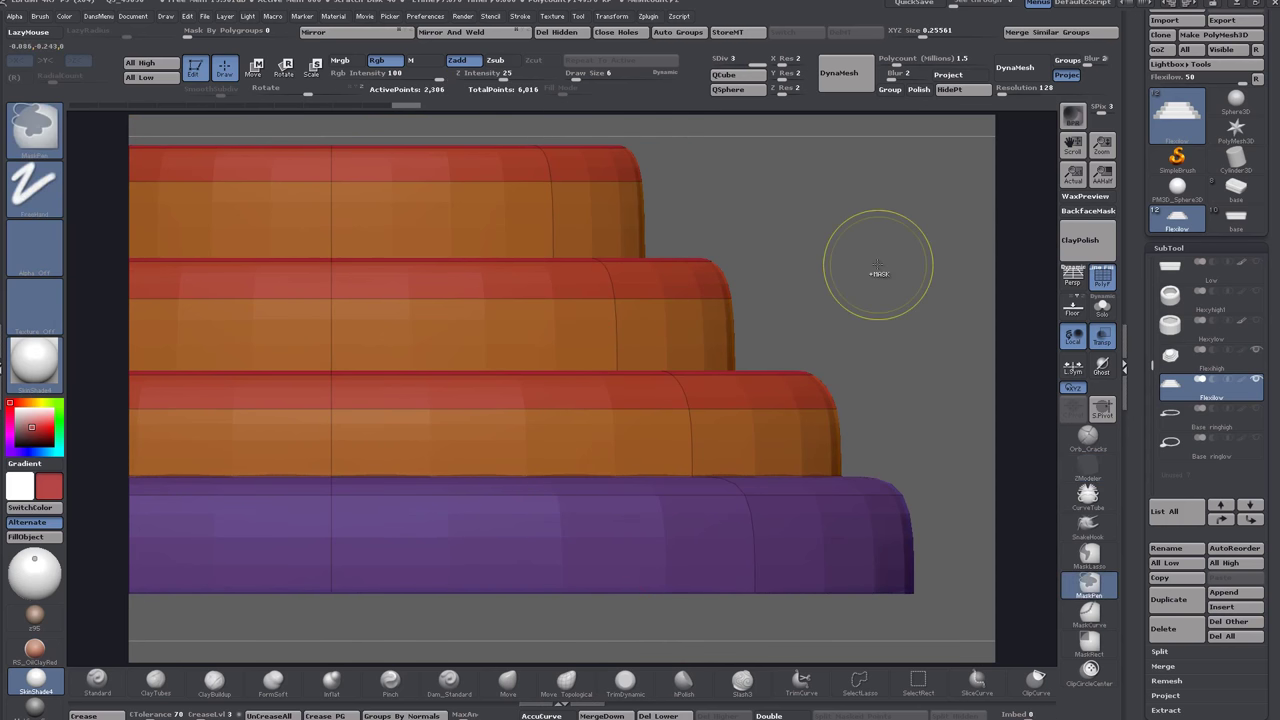
{"action": "key", "text": "ctrl+z"}
Delete the lower subdivision levels of Flexilow so that only the current resolution remains.
{"action": "left_click_drag", "start_coordinate": [877, 277], "coordinate": [836, 233], "text": "alt"}
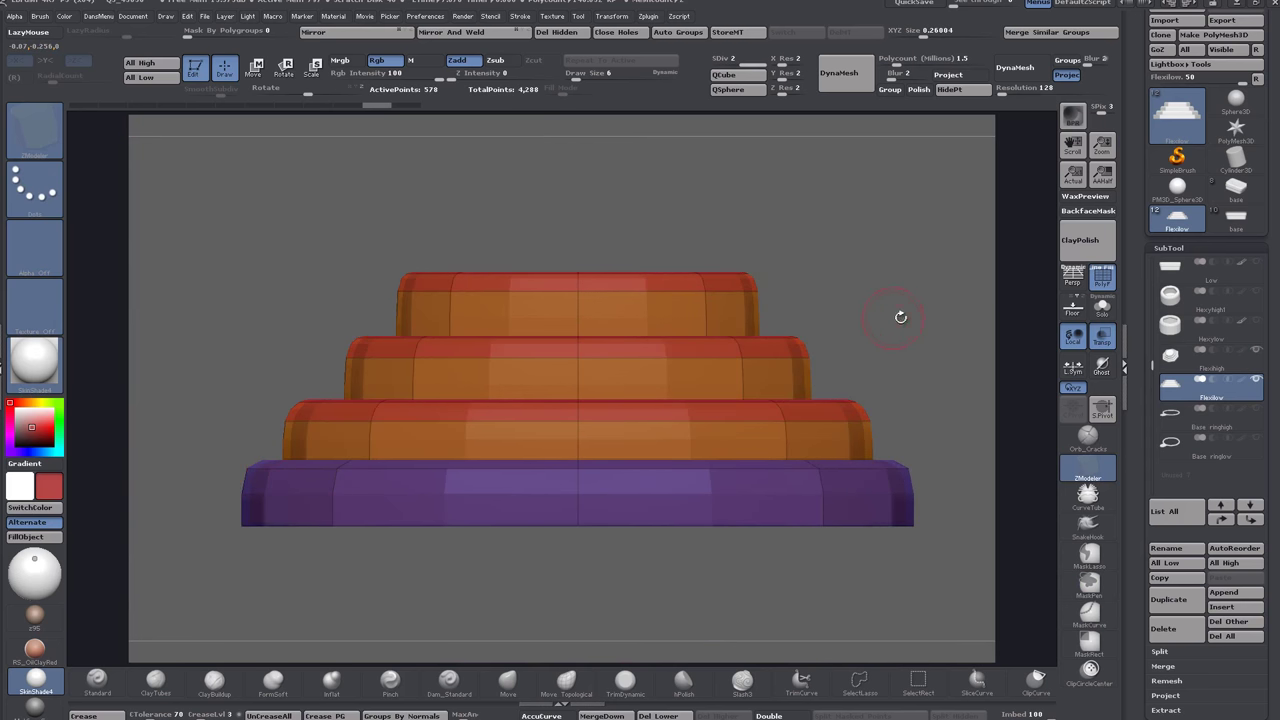
{"action": "left_click_drag", "start_coordinate": [900, 317], "coordinate": [826, 280], "text": "alt"}
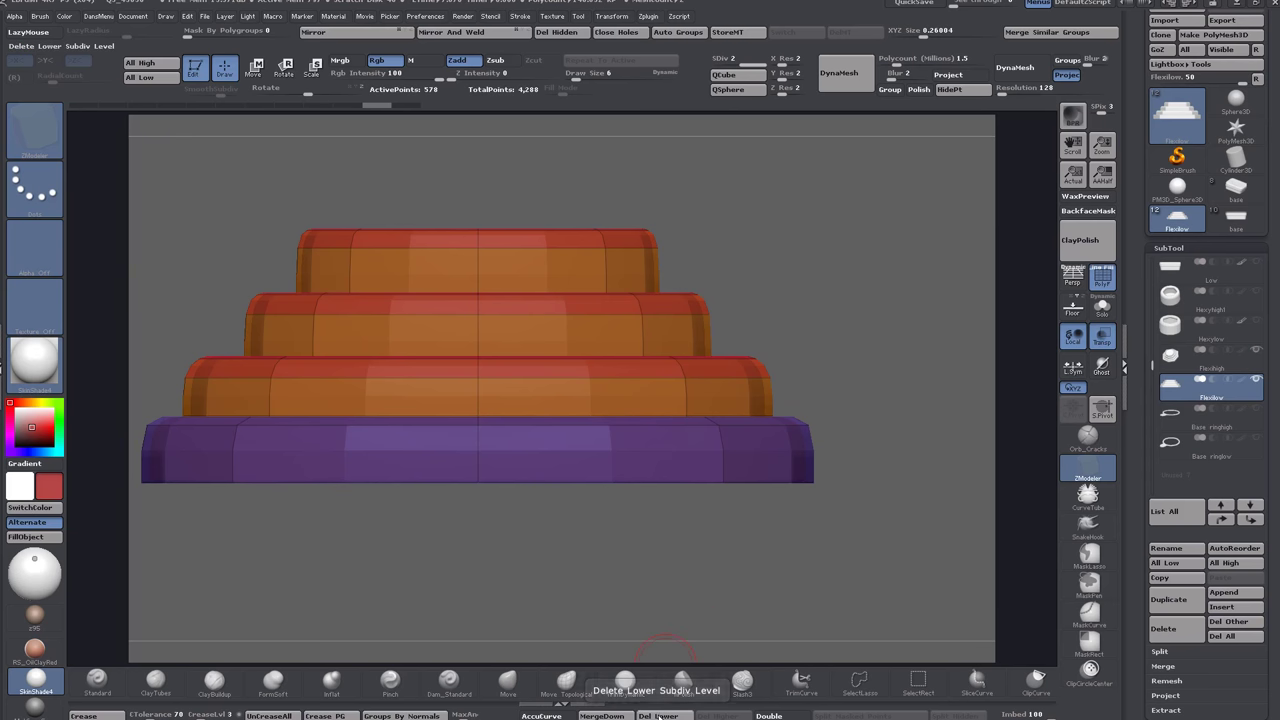
{"action": "left_click_drag", "start_coordinate": [860, 440], "coordinate": [958, 365]}
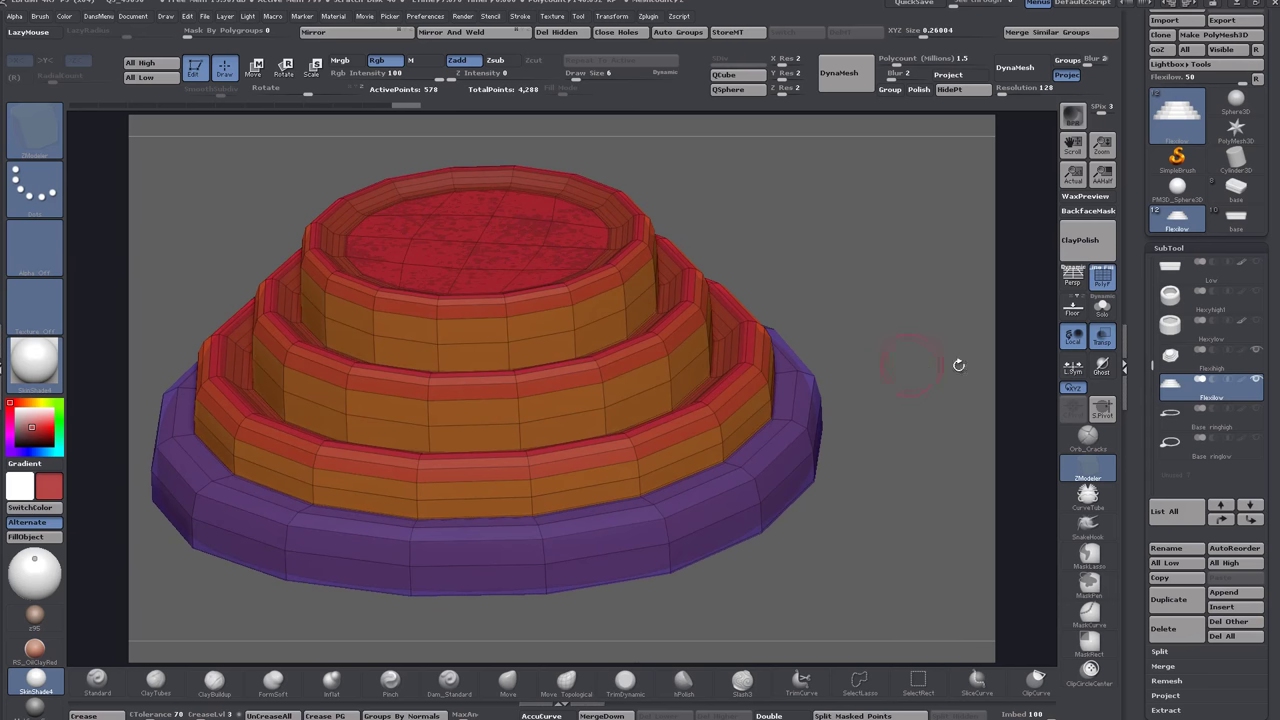
Isolate Flexilow and use ZModeler's Delete action on Flat Island to remove the flat faces capping the model.
{"action": "left_click", "coordinate": [1107, 309]}
{"action": "left_click_drag", "start_coordinate": [880, 314], "coordinate": [886, 256], "text": "alt"}
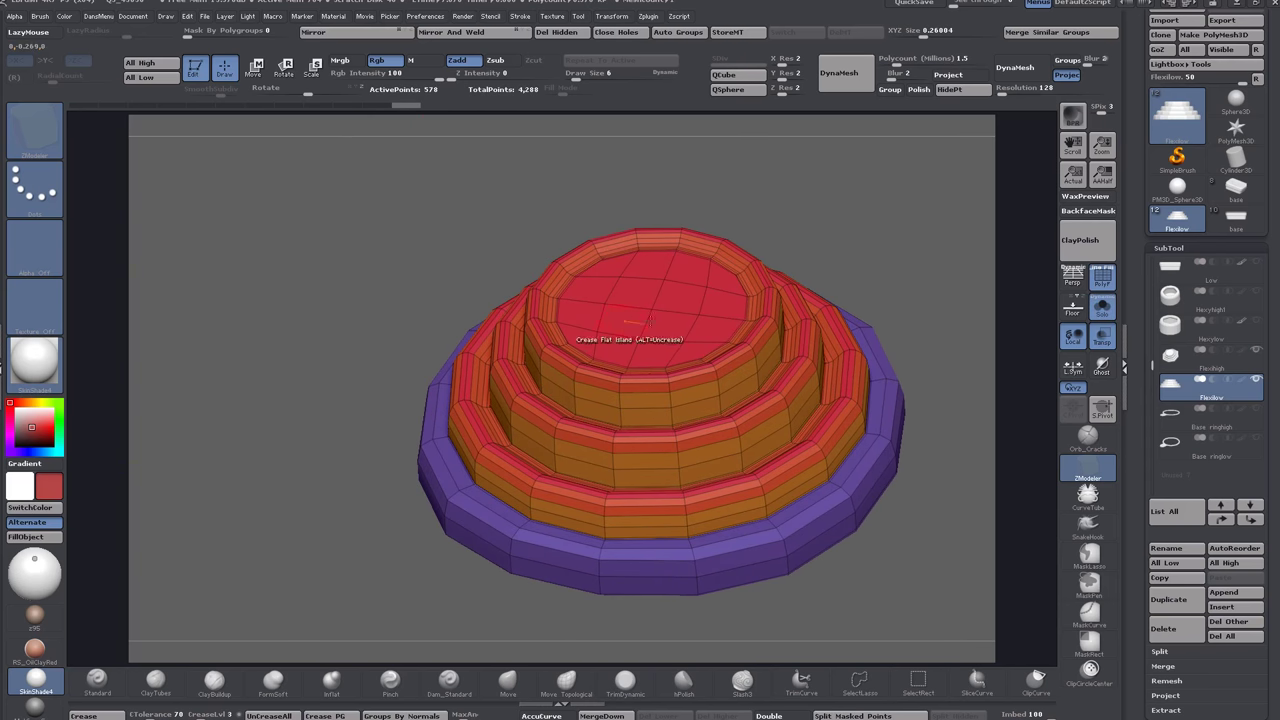
{"action": "key", "text": "space"}
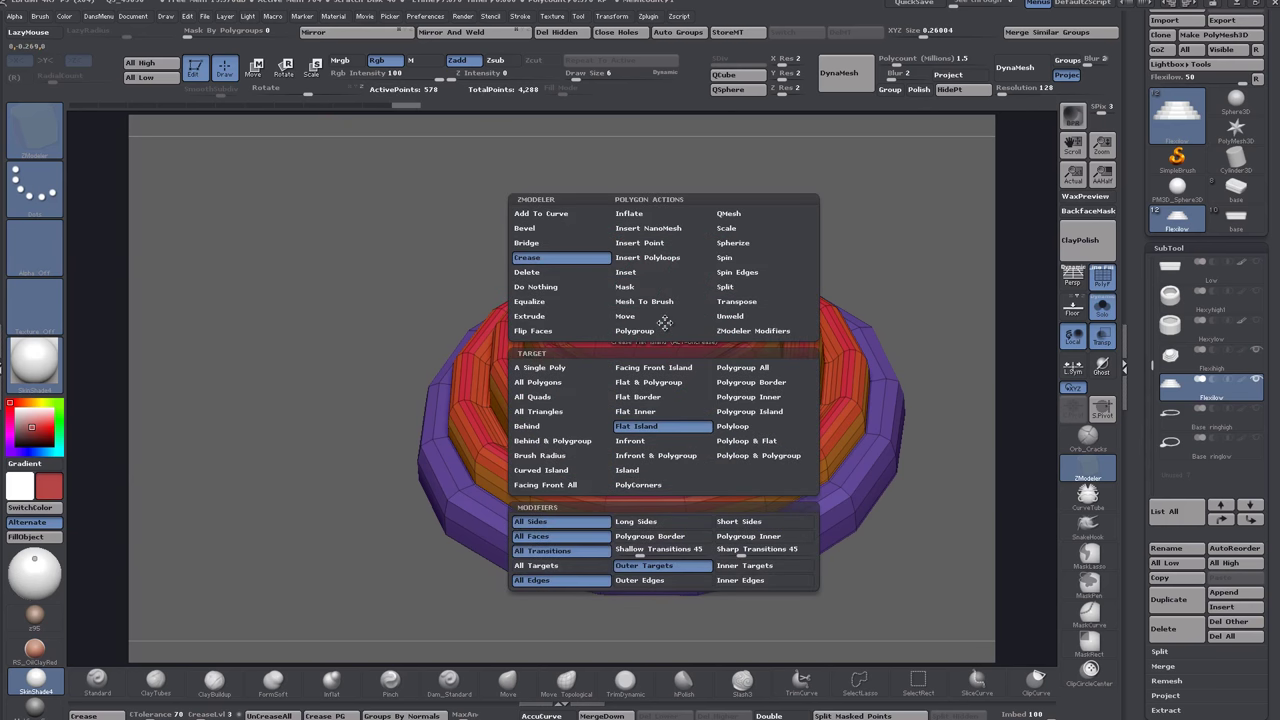
{"action": "left_click", "coordinate": [530, 272]}
{"action": "left_click", "coordinate": [688, 333]}
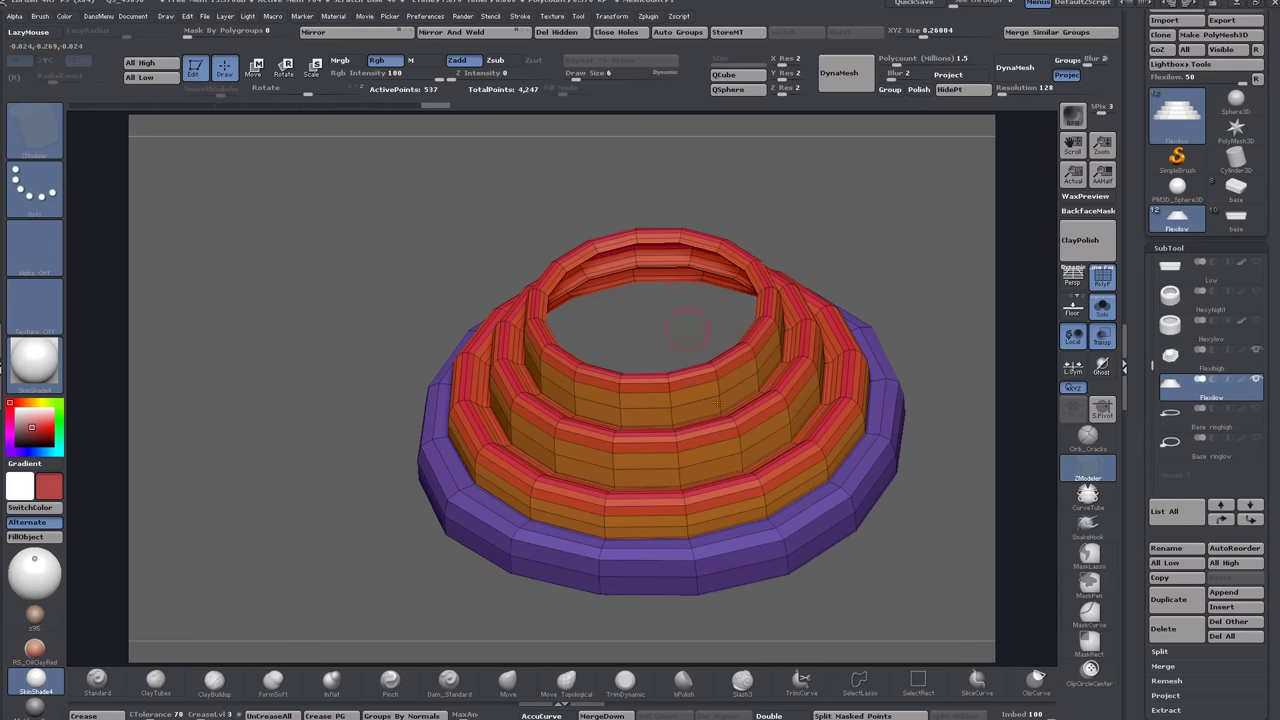
{"action": "right_click_drag", "start_coordinate": [718, 404], "coordinate": [761, 430]}
{"action": "left_click", "coordinate": [771, 405]}
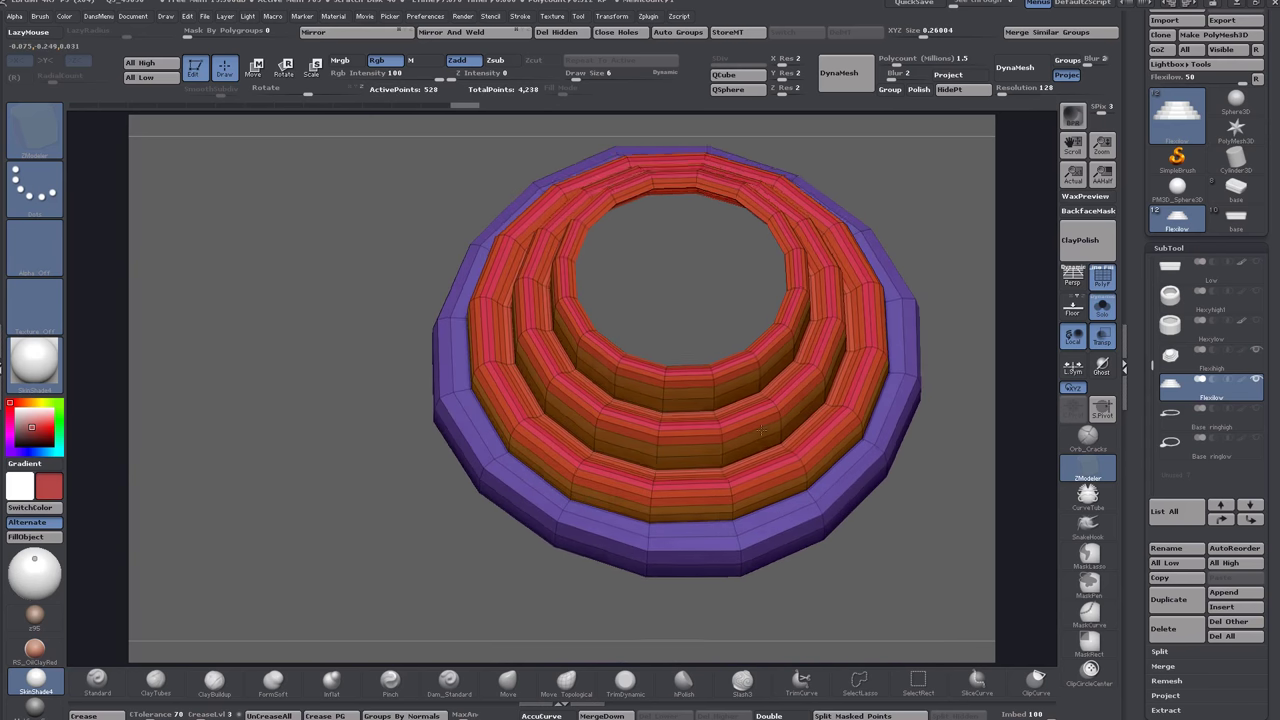
Delete the middle horizontal edge loop on the outer wall of the purple base and each of the three orange tiers.
{"action": "left_click_drag", "start_coordinate": [762, 430], "coordinate": [768, 438]}
{"action": "right_click_drag", "start_coordinate": [803, 267], "coordinate": [791, 275]}
{"action": "right_click_drag", "start_coordinate": [850, 333], "coordinate": [735, 299], "text": "alt"}
{"action": "left_click_drag", "start_coordinate": [735, 298], "coordinate": [1018, 365]}
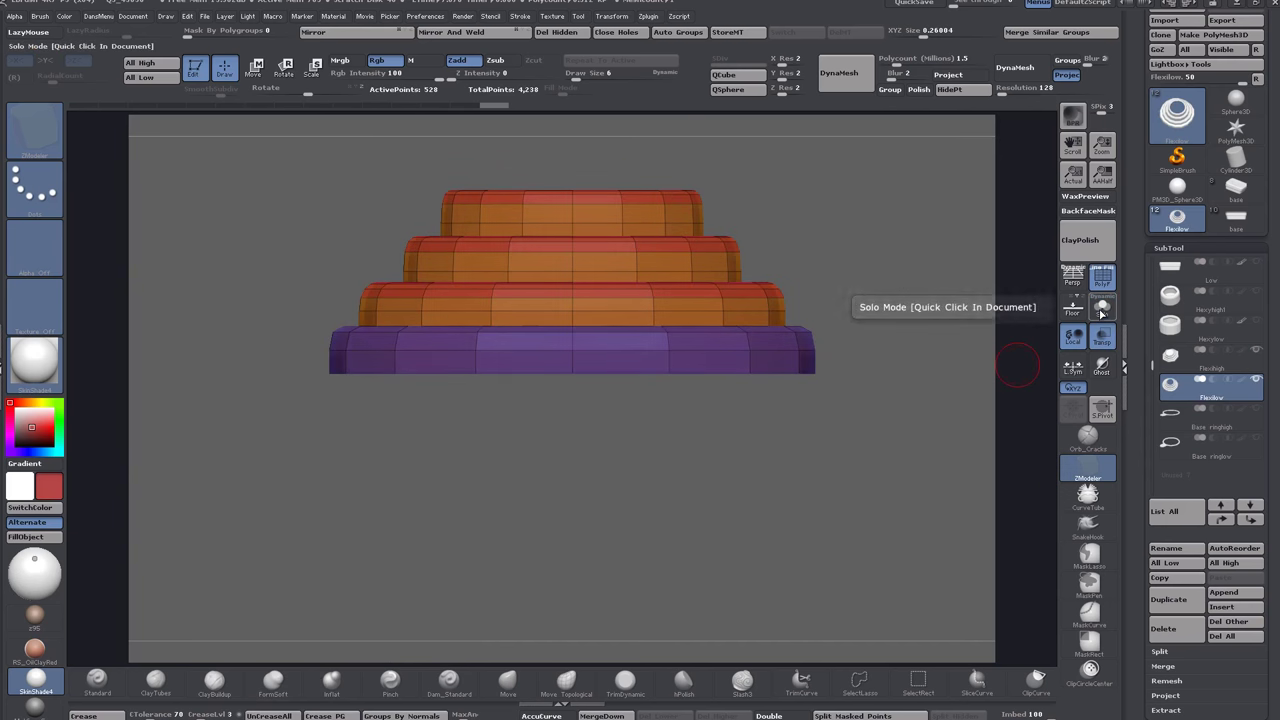
{"action": "left_click_drag", "start_coordinate": [848, 331], "coordinate": [671, 423], "text": "alt"}
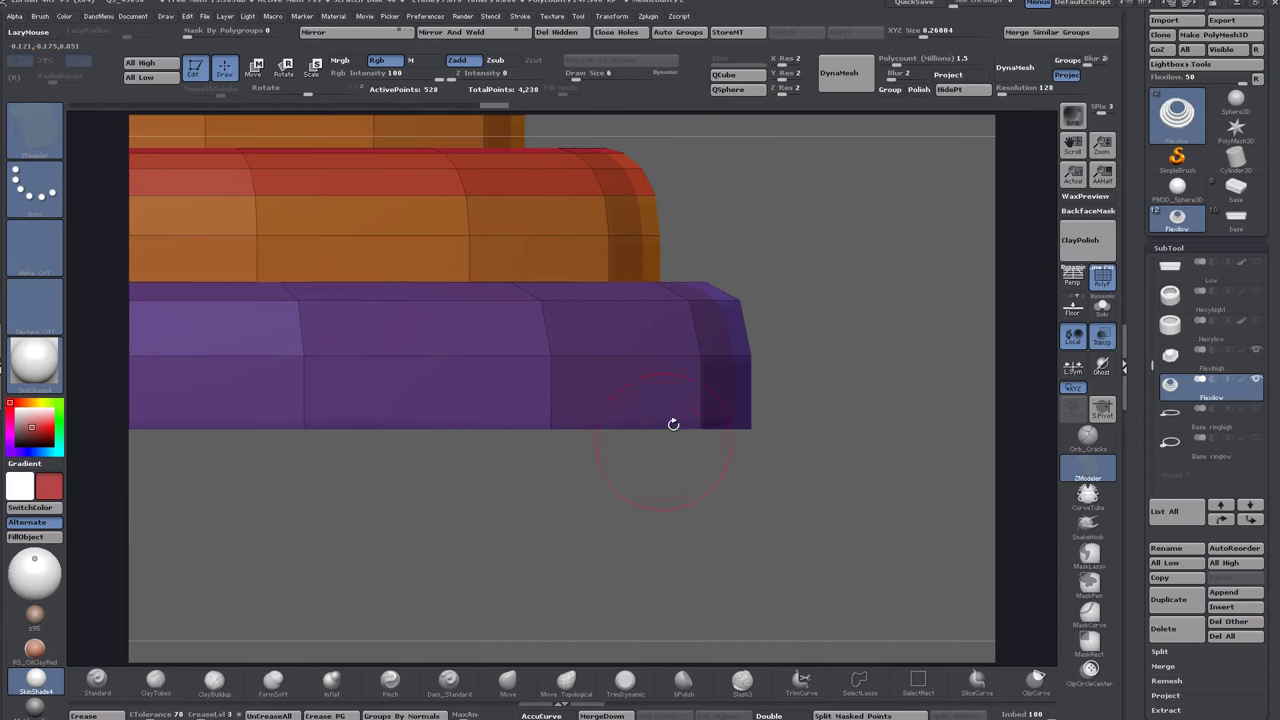
{"action": "left_click", "coordinate": [650, 357], "text": "alt"}
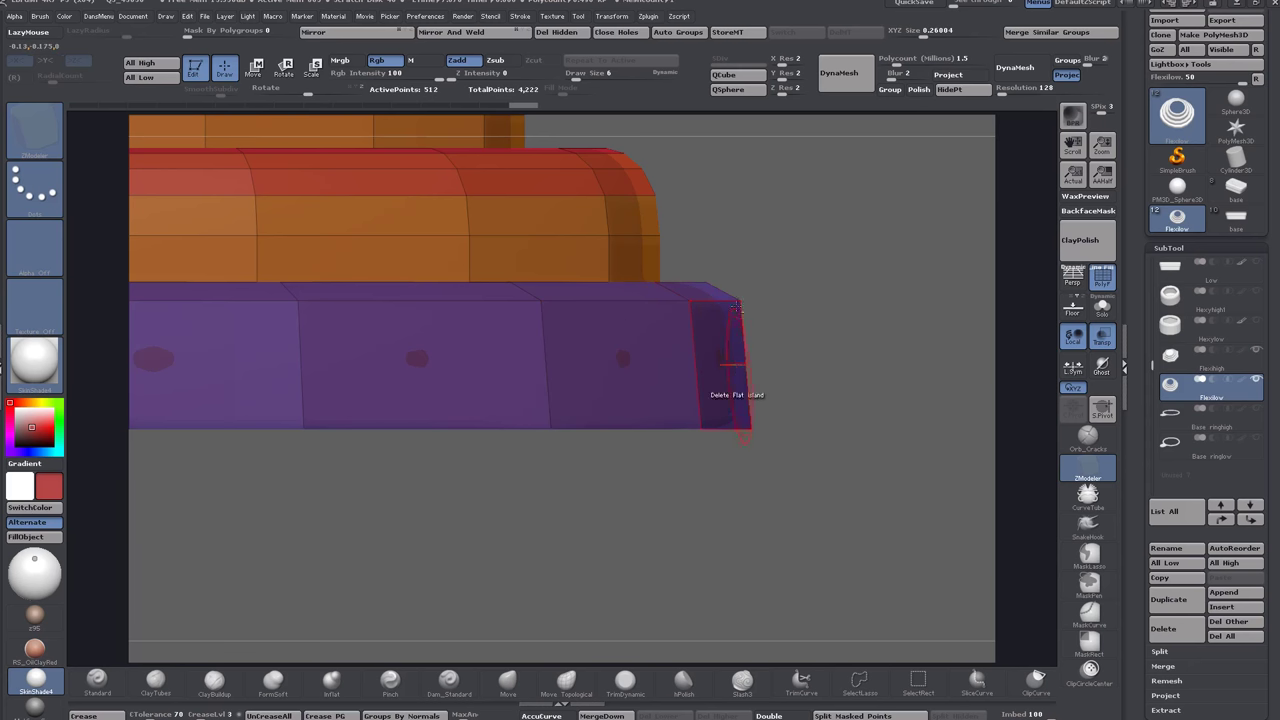
{"action": "left_click", "coordinate": [747, 384], "text": "alt"}
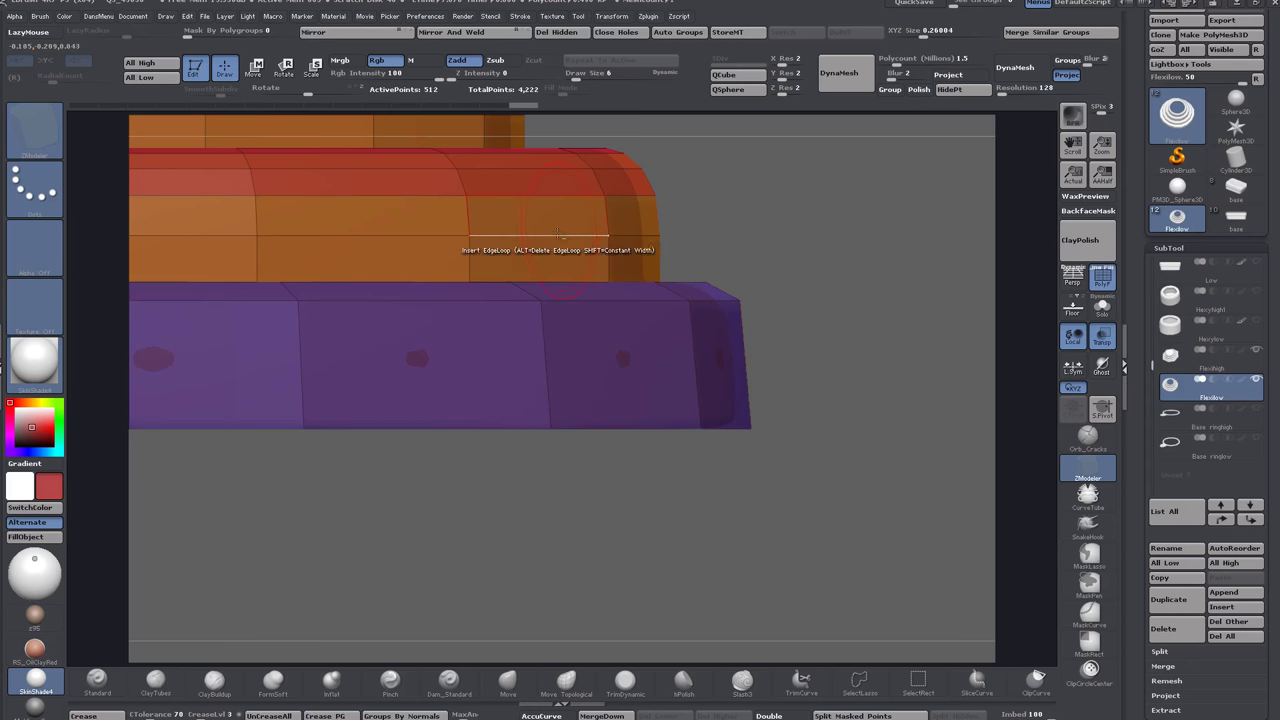
{"action": "right_click_drag", "start_coordinate": [557, 233], "coordinate": [744, 527], "text": "alt"}
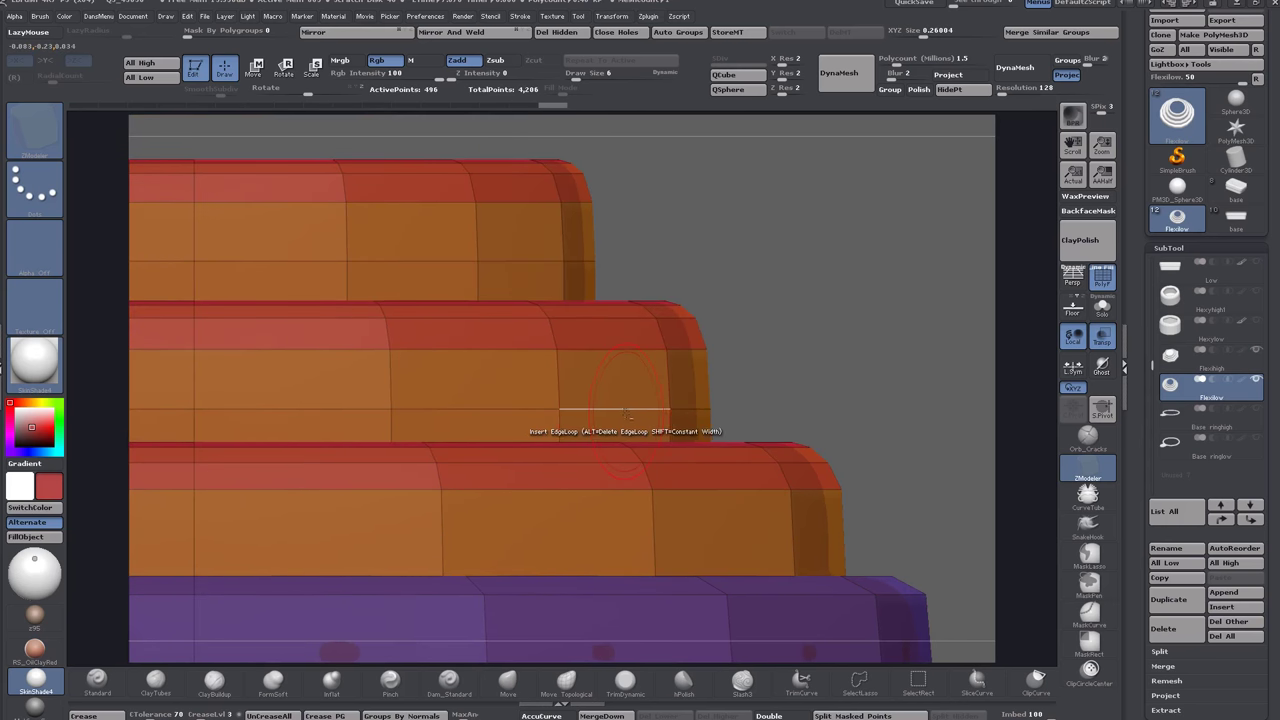
{"action": "left_click", "coordinate": [624, 408], "text": "alt"}
{"action": "left_click", "coordinate": [518, 262], "text": "alt"}
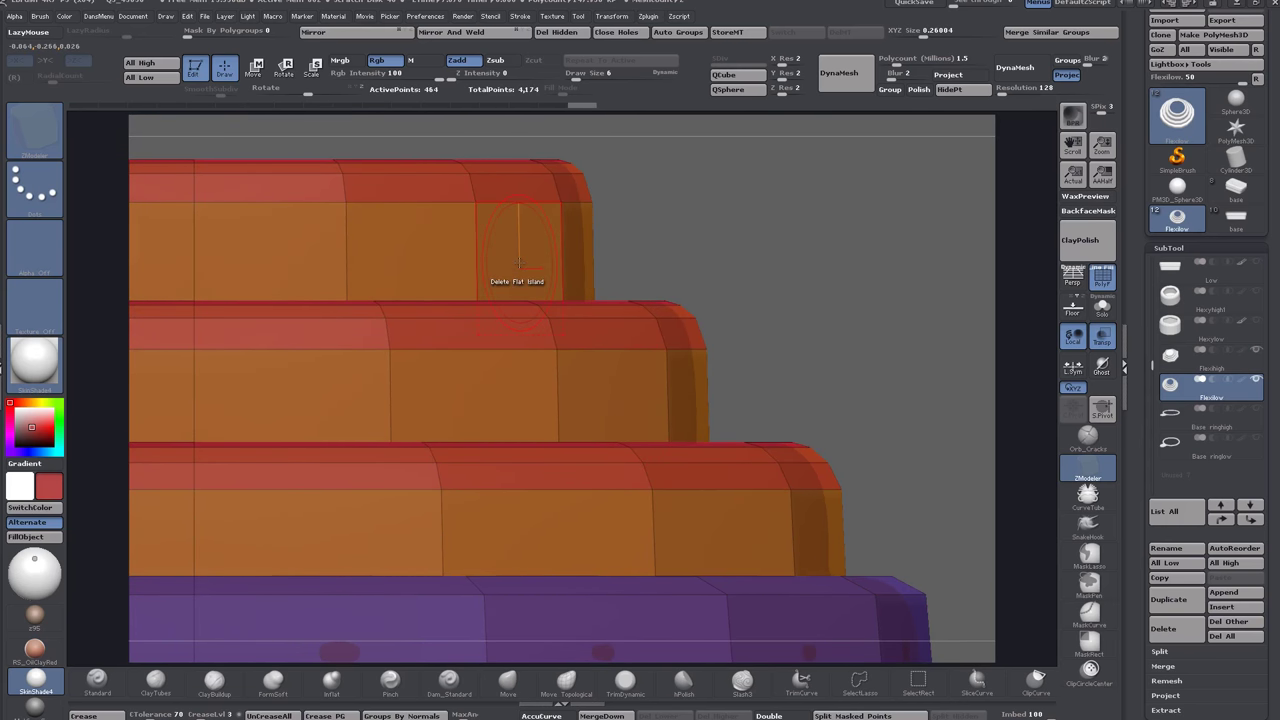
Delete the extra edge loop in the outer red bevel of each of the three upper tiers.
{"action": "right_click_drag", "start_coordinate": [794, 414], "coordinate": [731, 214], "text": "alt"}
{"action": "left_click", "coordinate": [743, 263], "text": "alt"}
{"action": "left_click_drag", "start_coordinate": [775, 121], "coordinate": [868, 278], "text": "alt"}
{"action": "left_click", "coordinate": [650, 273], "text": "alt"}
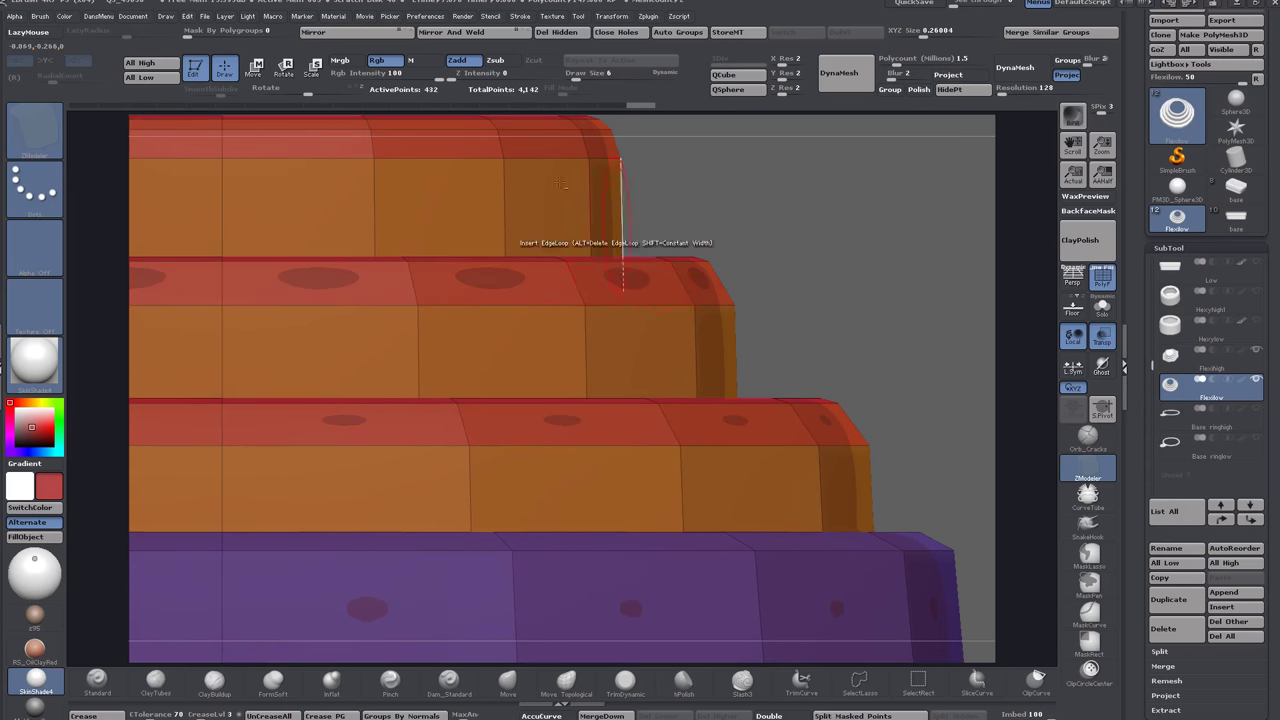
{"action": "left_click_drag", "start_coordinate": [664, 212], "coordinate": [726, 310], "text": "alt"}
{"action": "left_click", "coordinate": [598, 228], "text": "alt"}
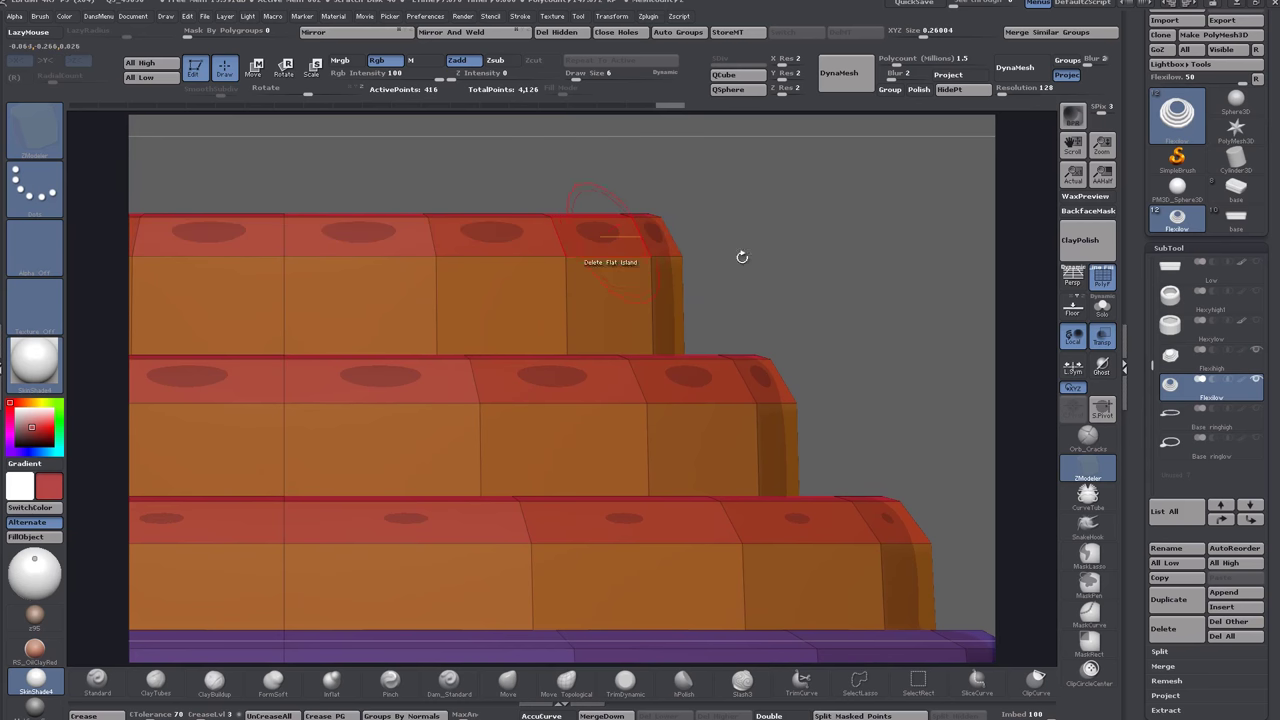
Delete the redundant edge loops on the inner wall of the middle tier.
{"action": "left_click_drag", "start_coordinate": [740, 257], "coordinate": [838, 506]}
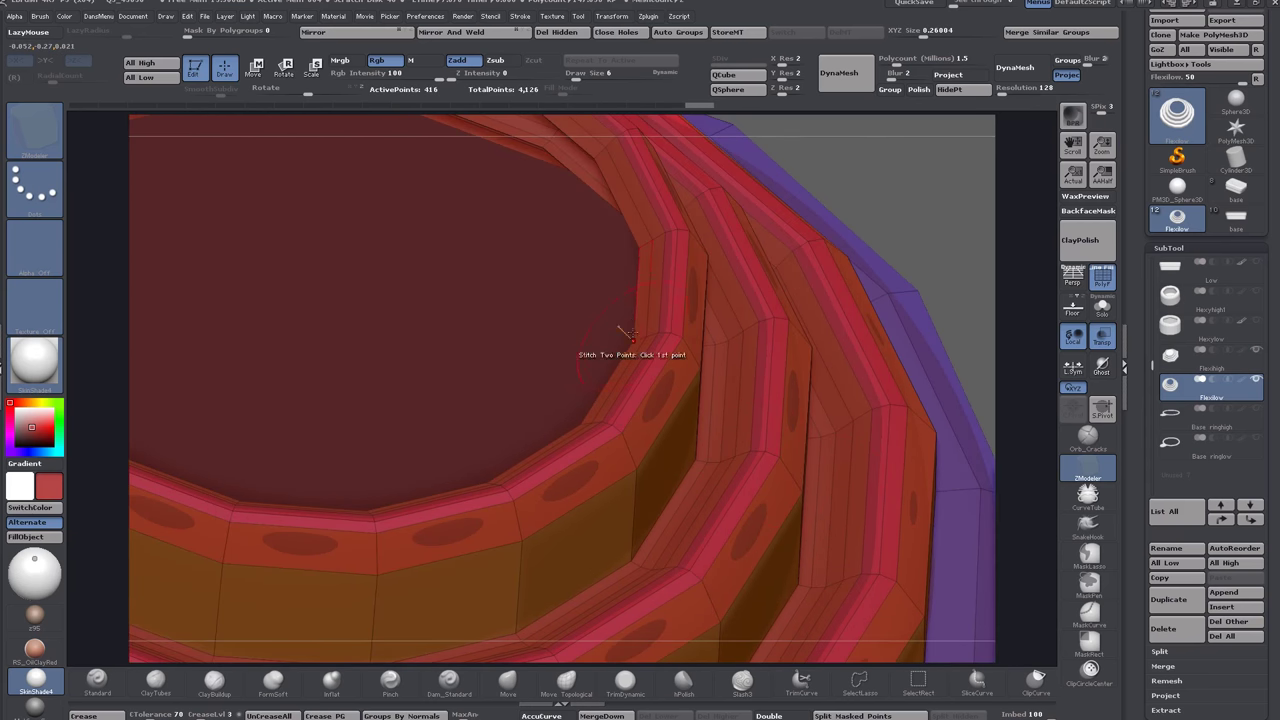
{"action": "left_click", "coordinate": [713, 403], "text": "alt"}
{"action": "mouse_move", "coordinate": [735, 424]}
{"action": "right_mouse_down"}
{"action": "mouse_move", "coordinate": [728, 366]}
{"action": "mouse_move", "coordinate": [741, 404]}
{"action": "right_mouse_up"}
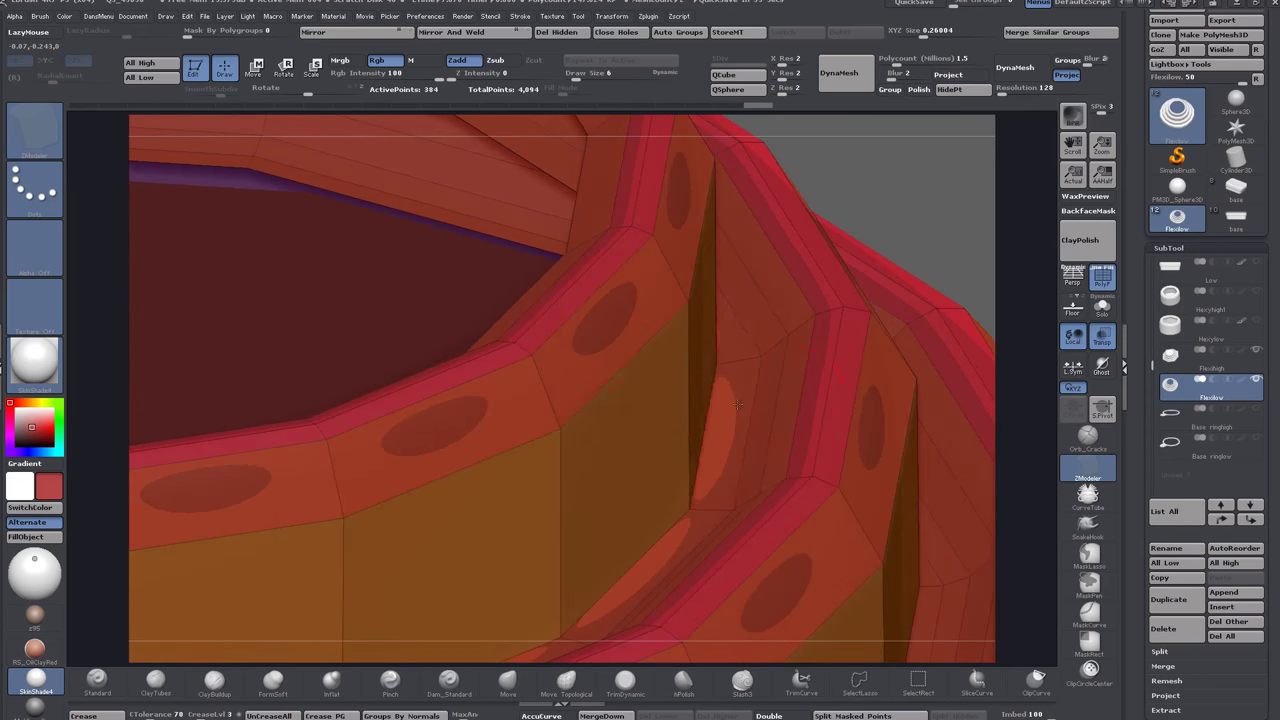
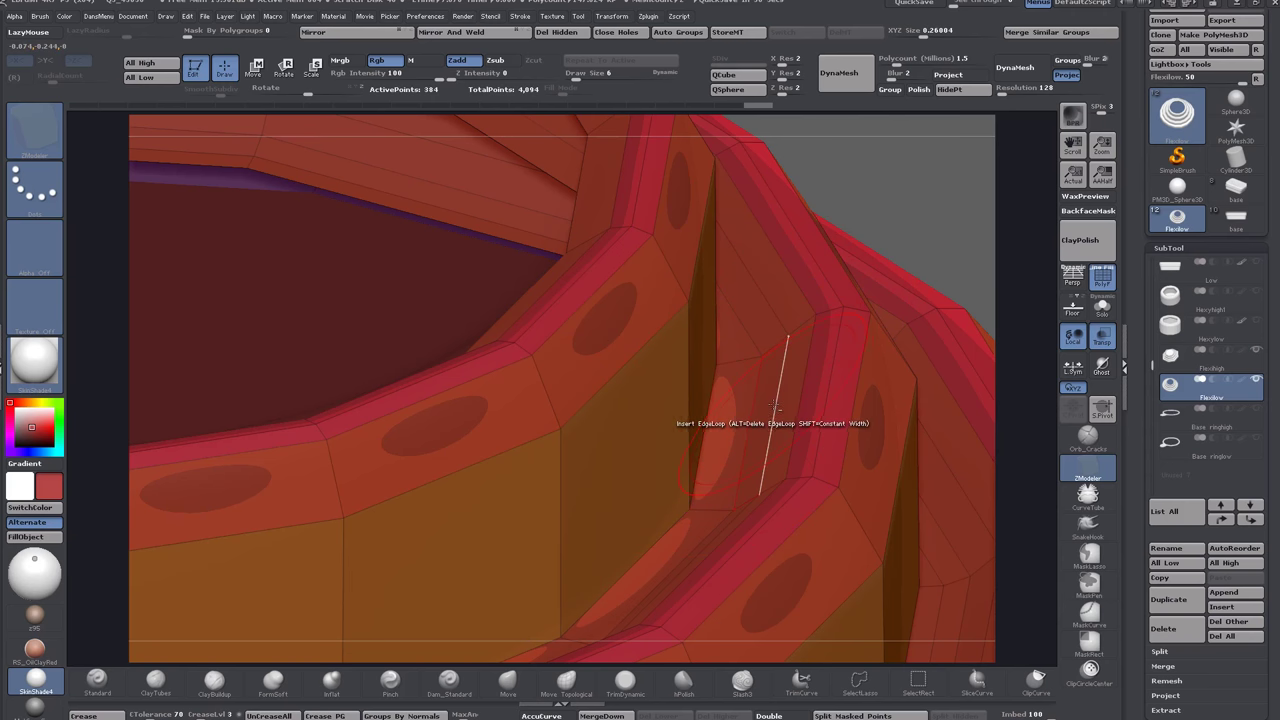
{"action": "mouse_move", "coordinate": [839, 456]}
{"action": "right_mouse_down"}
{"action": "mouse_move", "coordinate": [878, 436]}
{"action": "mouse_move", "coordinate": [842, 474]}
{"action": "right_mouse_up"}
{"action": "right_click_drag", "start_coordinate": [842, 474], "coordinate": [847, 475]}
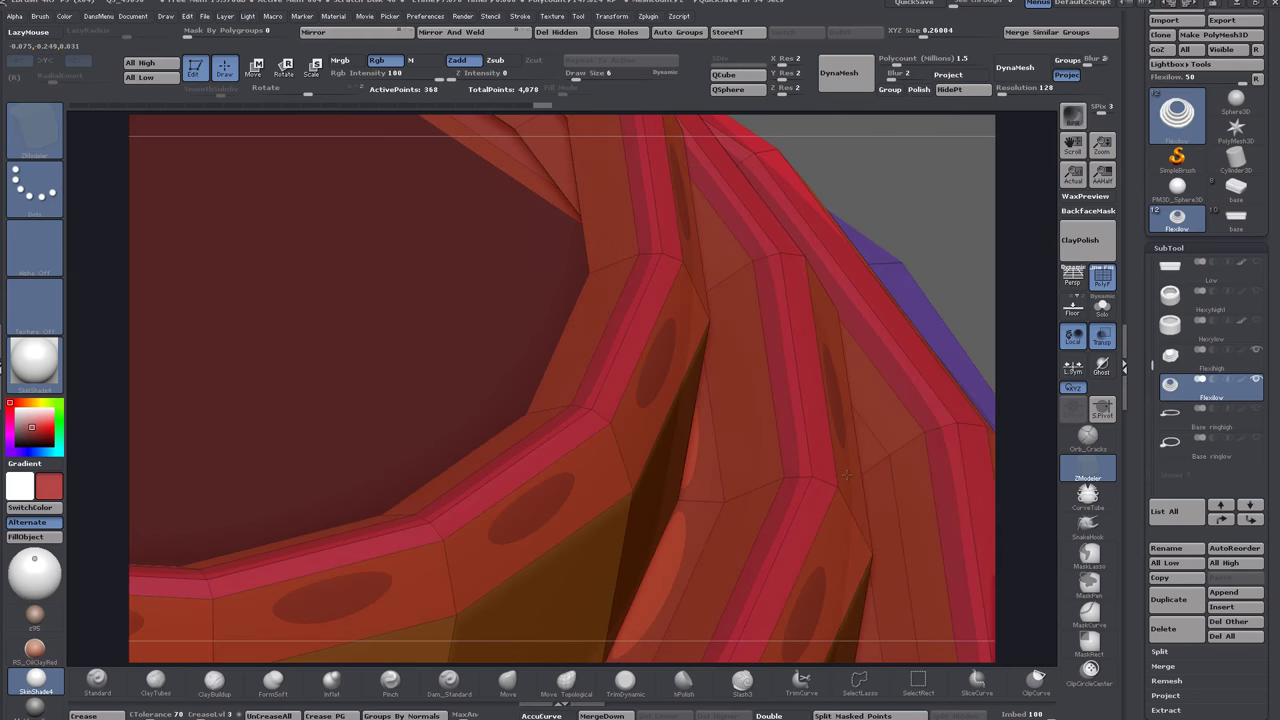
Try deleting an edge loop along the inside of the top rim, then undo it.
{"action": "left_click", "coordinate": [631, 278], "text": "alt"}
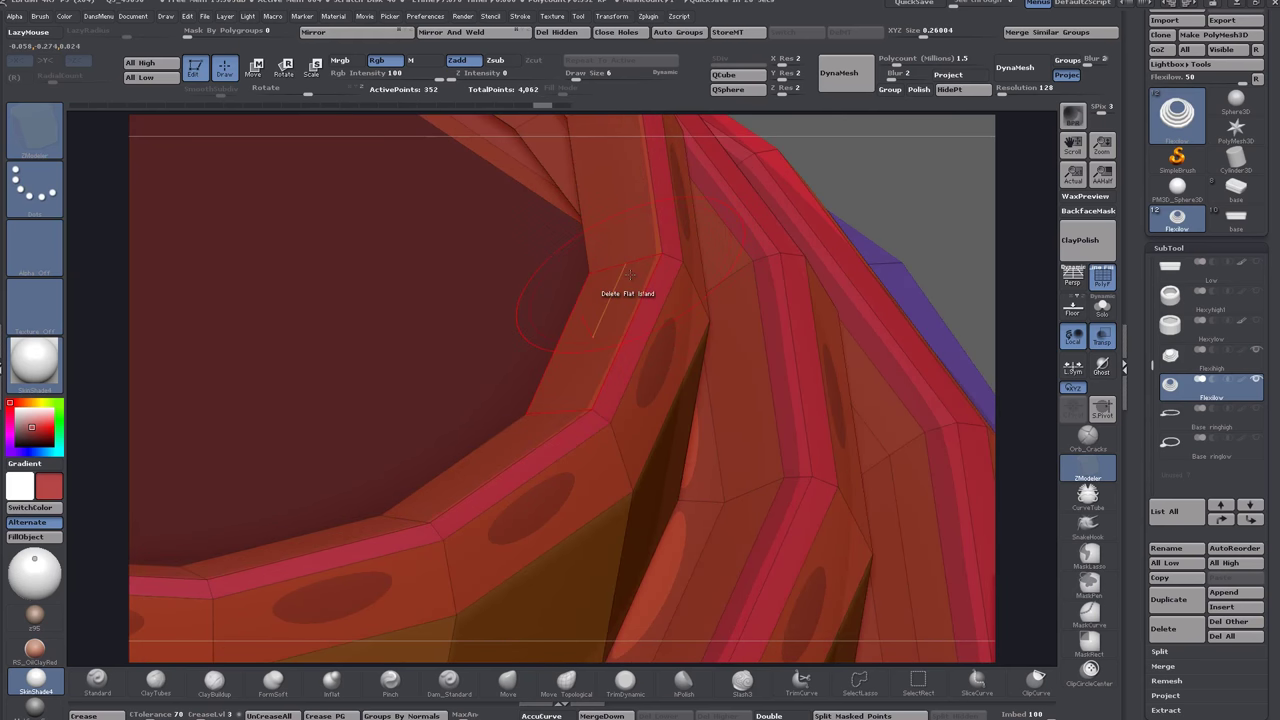
{"action": "right_click_drag", "start_coordinate": [673, 348], "coordinate": [668, 205]}
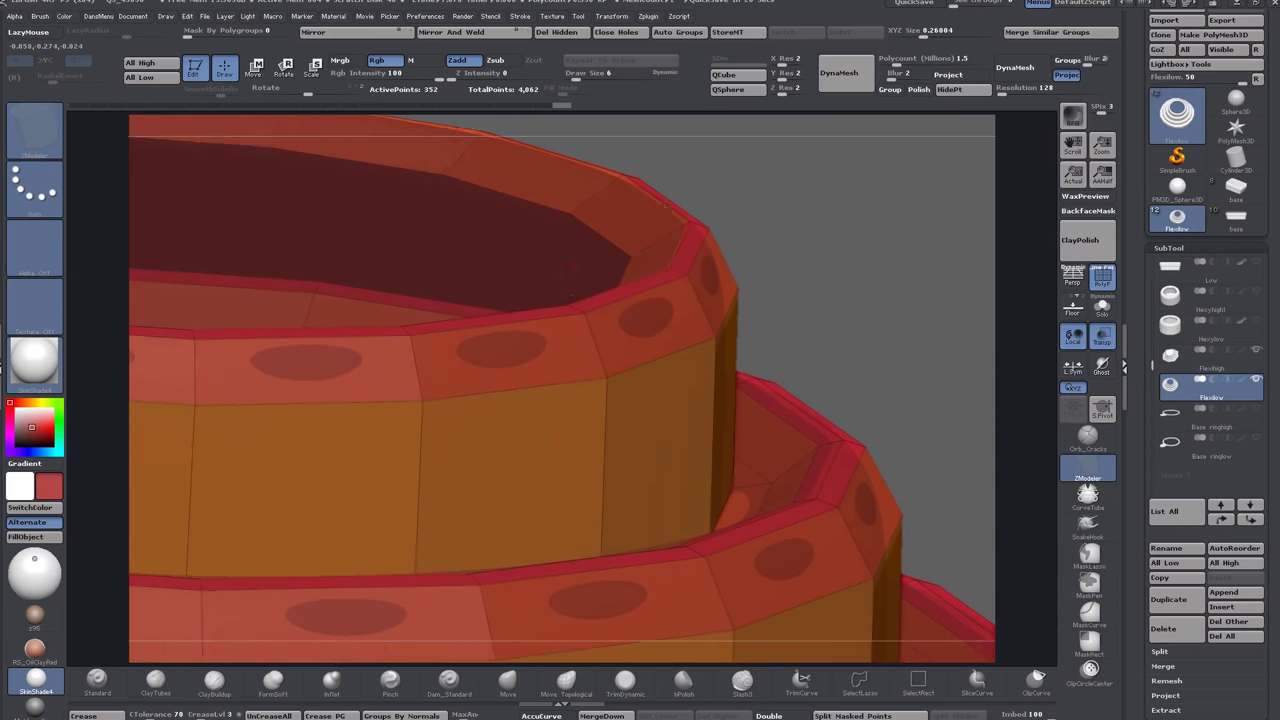
{"action": "key", "text": "ctrl+z"}
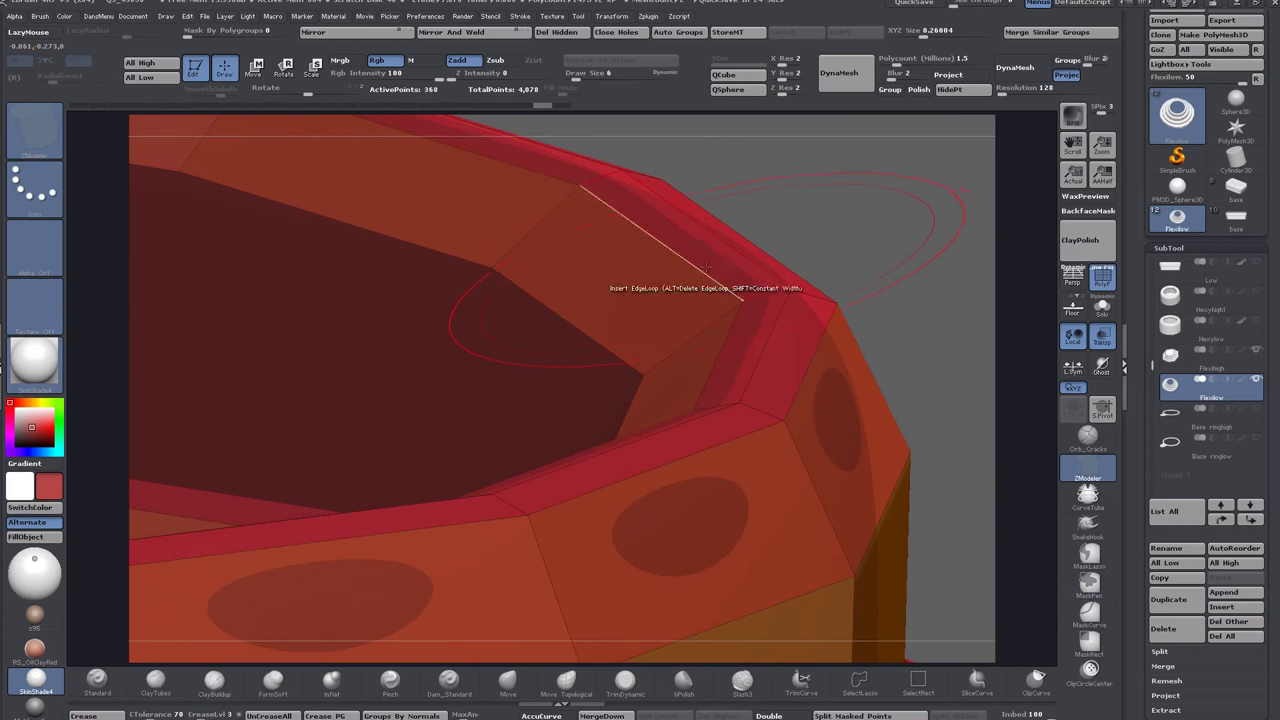
Delete the extra edge loop along the inner bevel of the top rim and of the middle tier's rim.
{"action": "left_click", "coordinate": [700, 270], "text": "alt"}
{"action": "right_click_drag", "start_coordinate": [702, 278], "coordinate": [828, 504]}
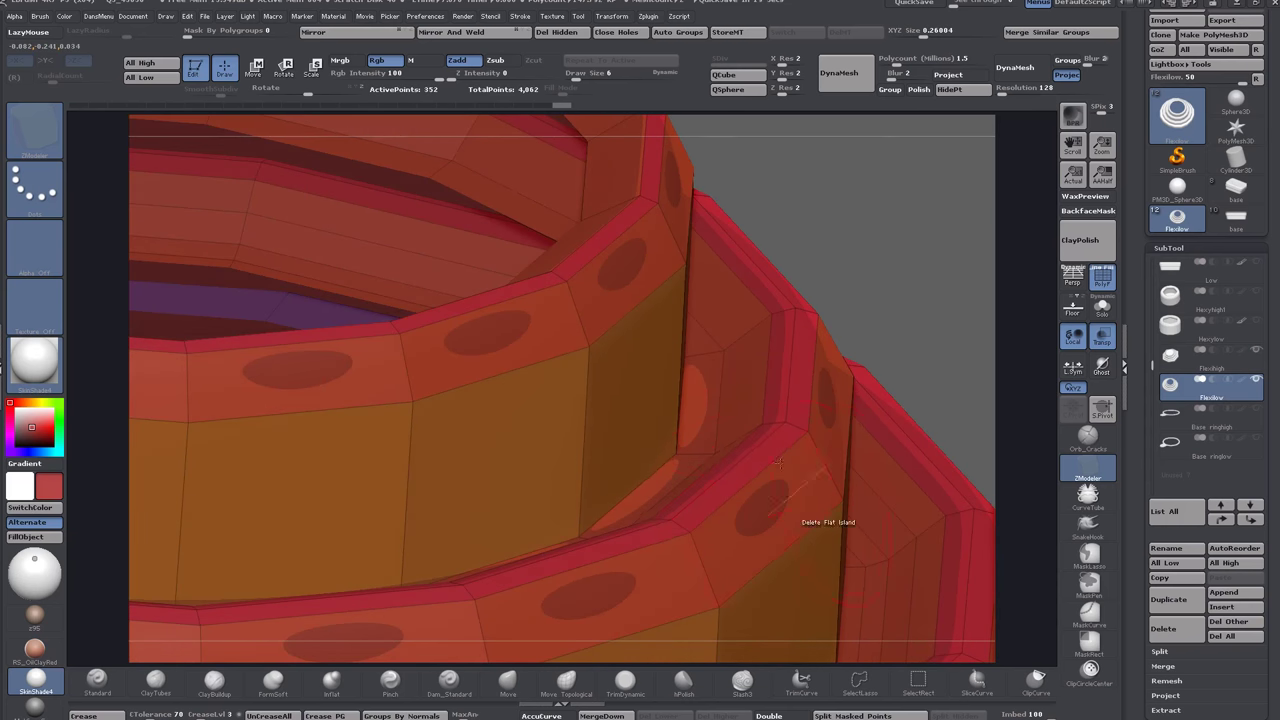
{"action": "left_click", "coordinate": [757, 400], "text": "alt"}
{"action": "right_click_drag", "start_coordinate": [757, 400], "coordinate": [643, 398]}
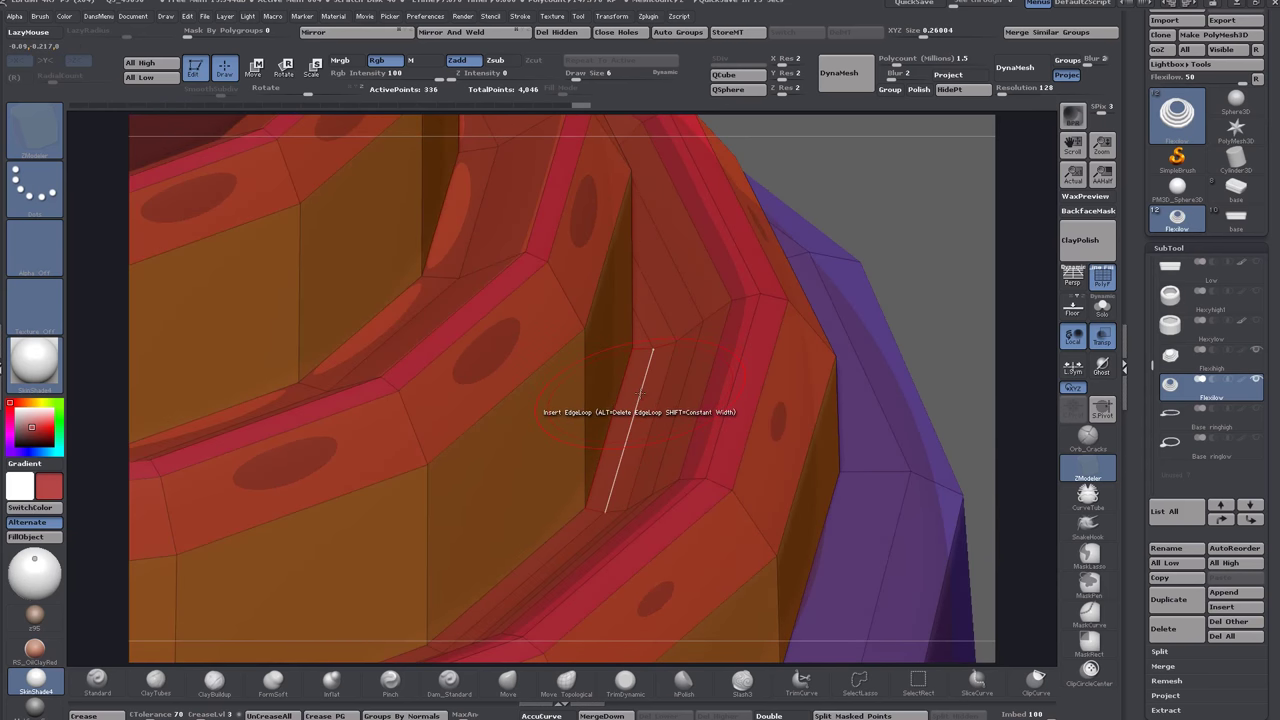
Delete the redundant edge loops on the inner wall and inner bevel of the lowest orange tier.
{"action": "left_click", "coordinate": [641, 397], "text": "alt"}
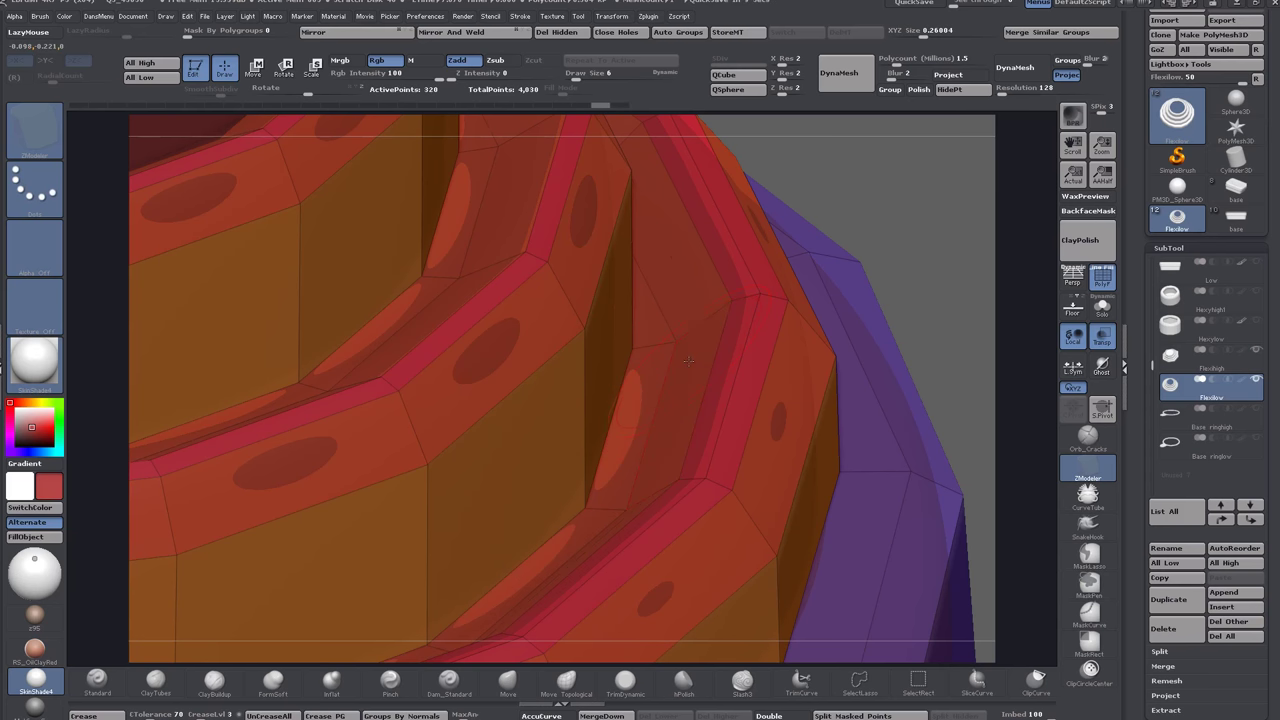
{"action": "left_click", "coordinate": [688, 361], "text": "alt"}
{"action": "right_click_drag", "start_coordinate": [688, 361], "coordinate": [693, 333]}
{"action": "left_click", "coordinate": [697, 301], "text": "alt"}
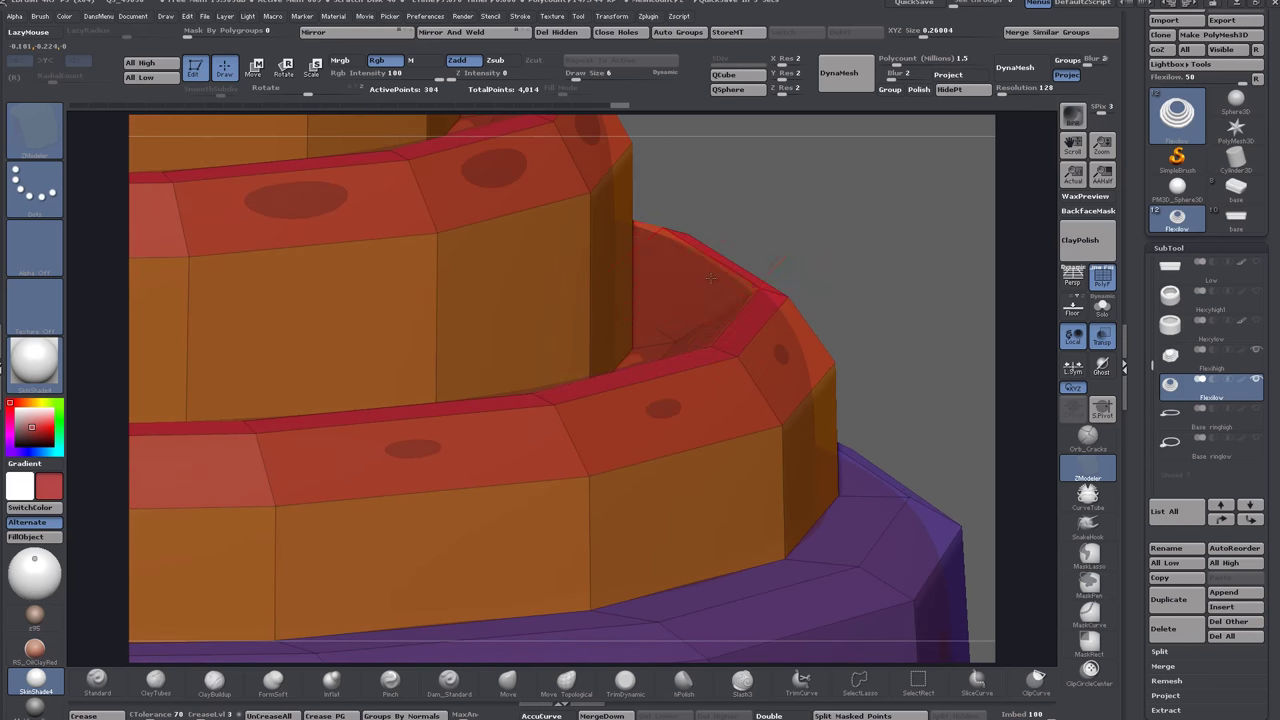
{"action": "right_click_drag", "start_coordinate": [840, 309], "coordinate": [629, 438]}
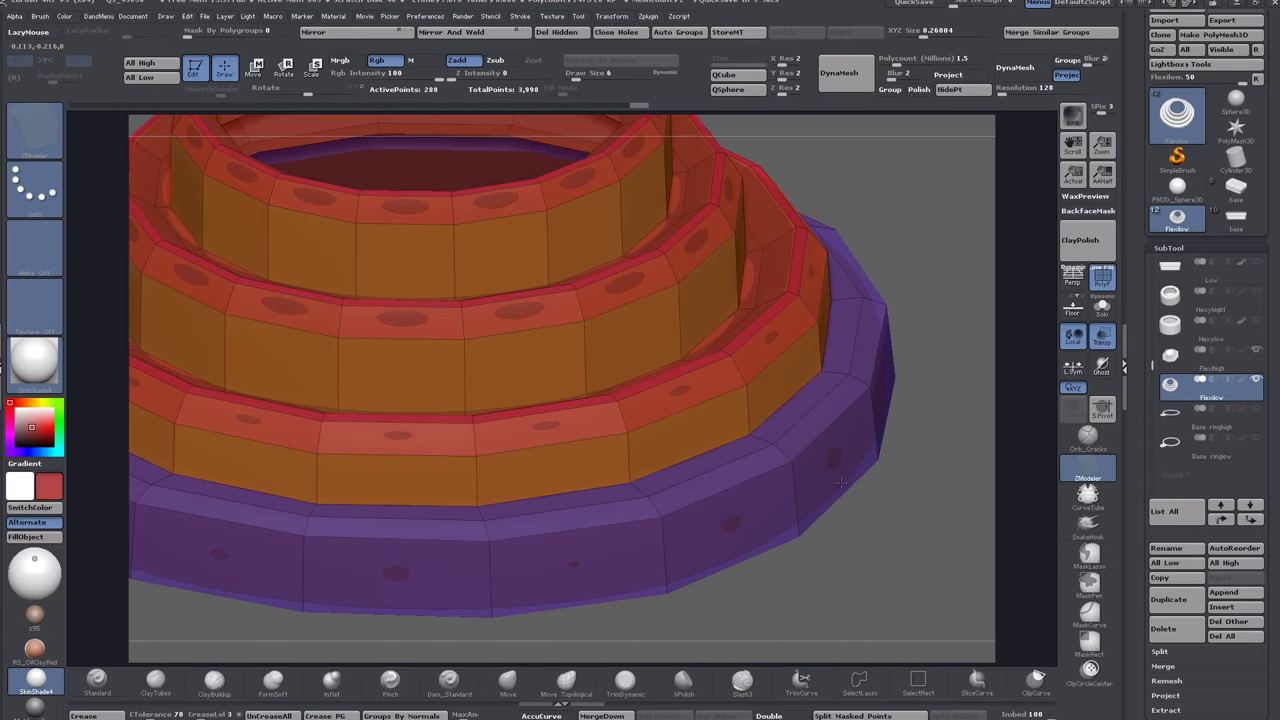
Inspect the reduced Flexilow mesh from several angles for remaining unnecessary loops.
{"action": "right_click_drag", "start_coordinate": [838, 478], "coordinate": [453, 295]}
{"action": "right_click_drag", "start_coordinate": [867, 557], "coordinate": [825, 595]}
{"action": "mouse_move", "coordinate": [825, 595]}
{"action": "right_mouse_down", "text": "alt"}
{"action": "mouse_move", "coordinate": [879, 556]}
{"action": "mouse_move", "coordinate": [835, 616]}
{"action": "right_mouse_up", "text": "alt"}
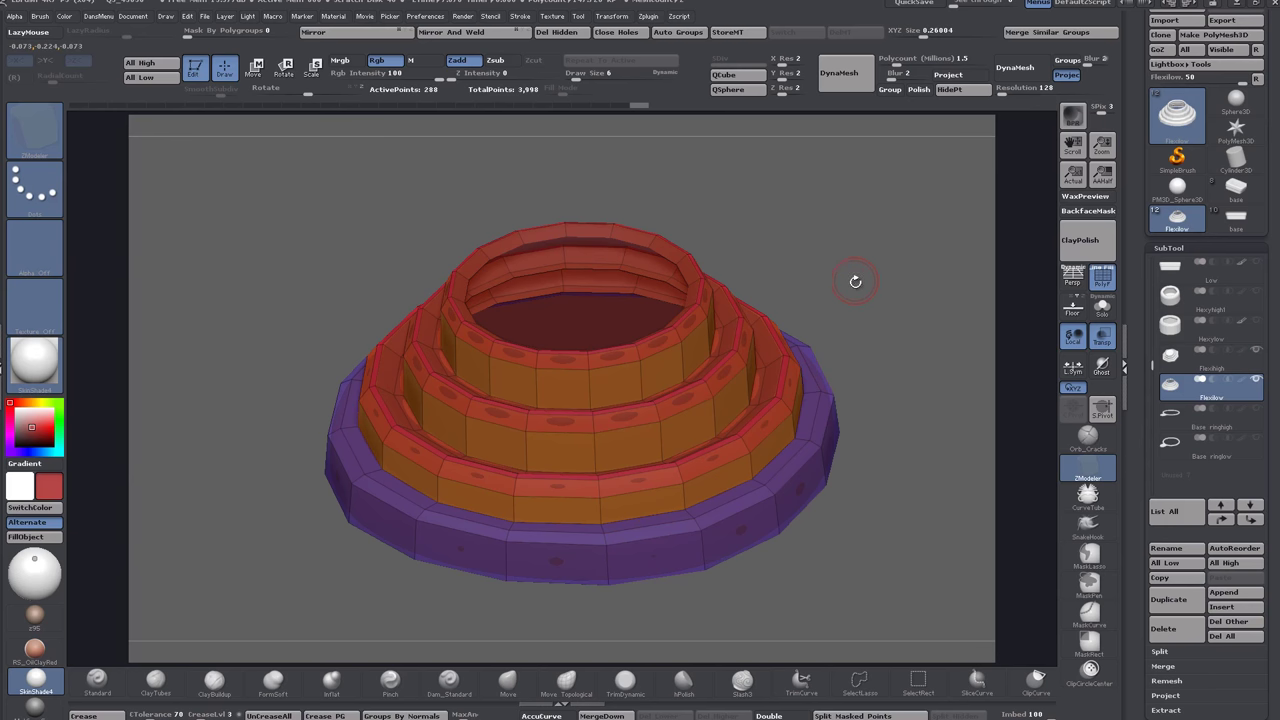
{"action": "left_click_drag", "start_coordinate": [861, 313], "coordinate": [847, 266]}
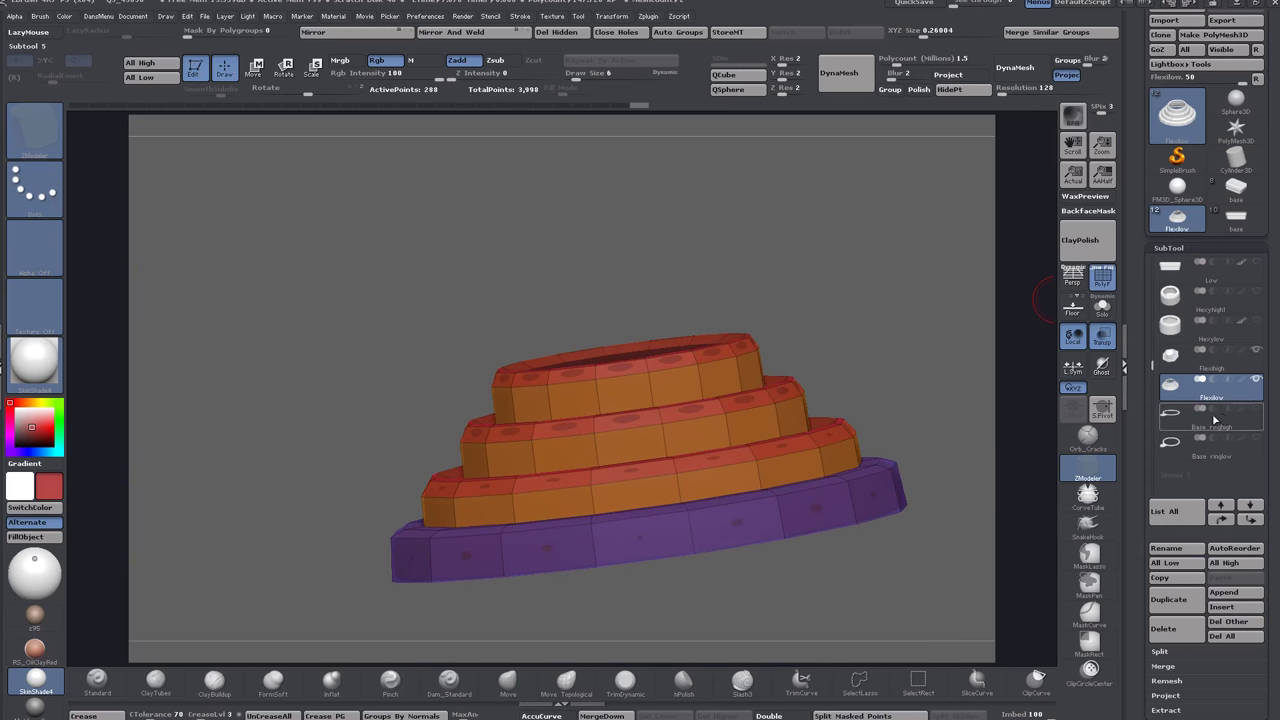
{"action": "left_click_drag", "start_coordinate": [880, 440], "coordinate": [874, 408]}
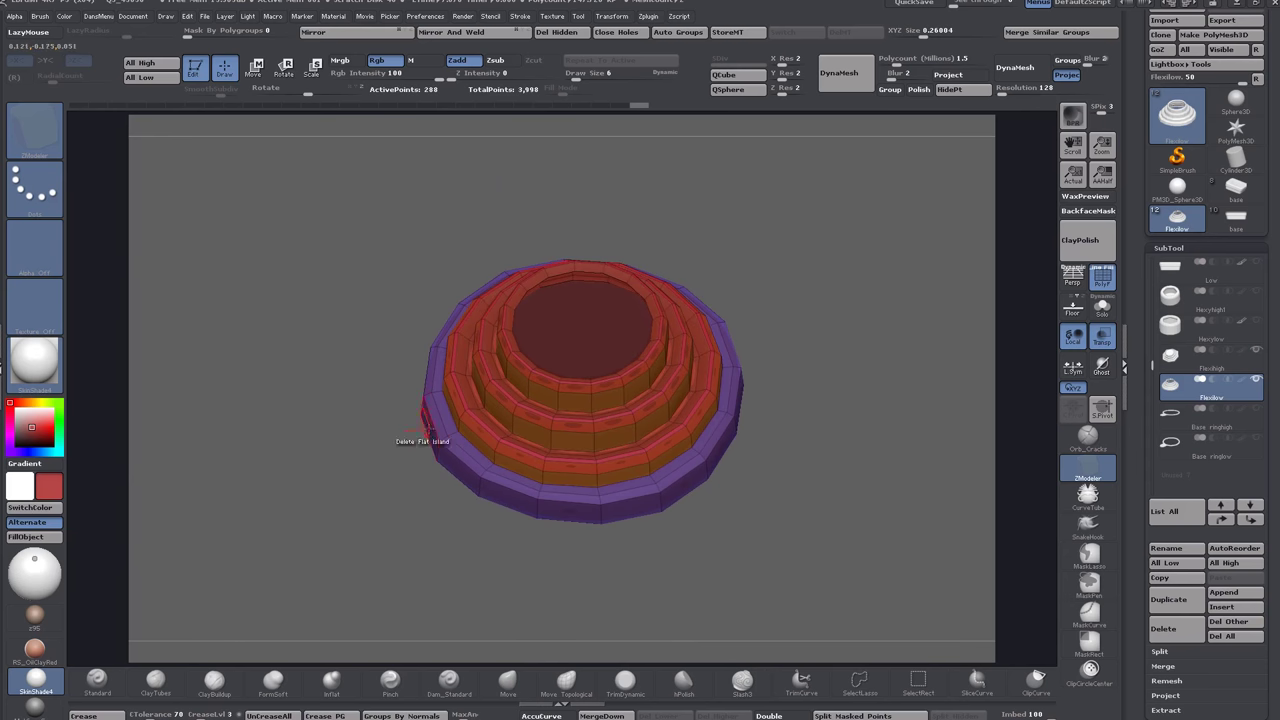
Examine the Flexilow mesh's stepped silhouette and inner walls from the side and from above.
{"action": "left_click_drag", "start_coordinate": [810, 339], "coordinate": [798, 328]}
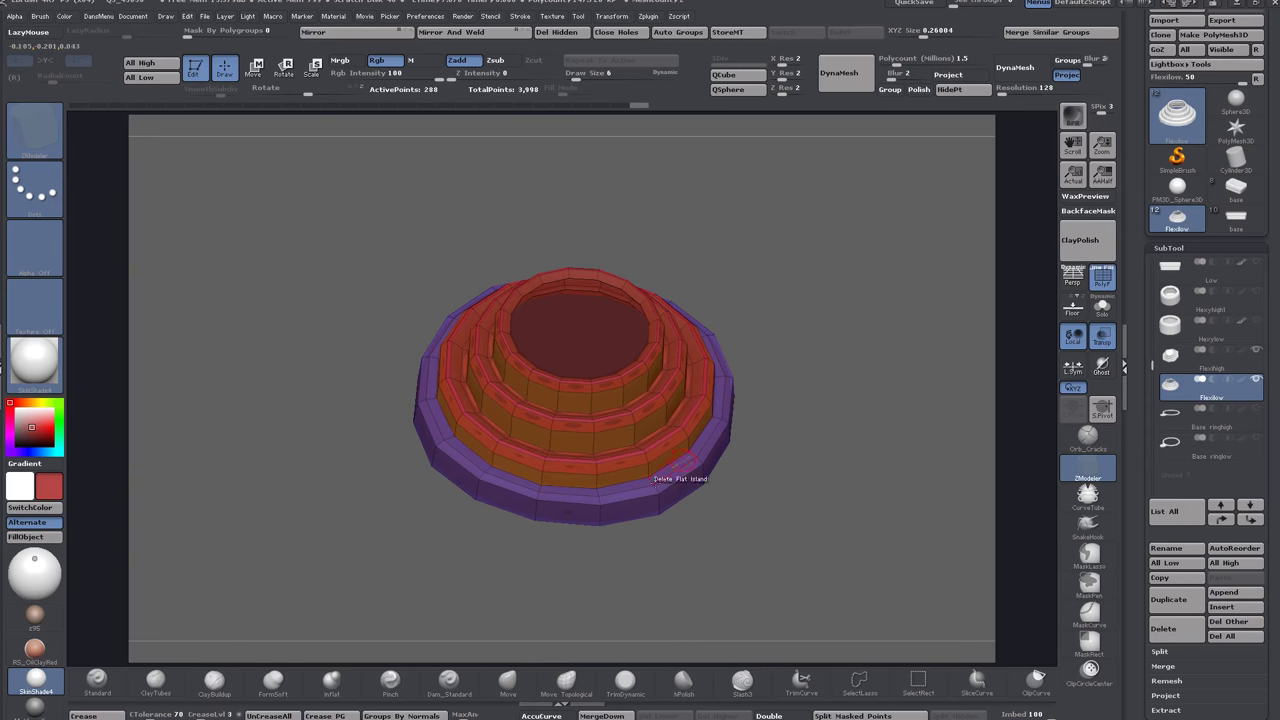
{"action": "left_click_drag", "start_coordinate": [812, 514], "coordinate": [844, 460]}
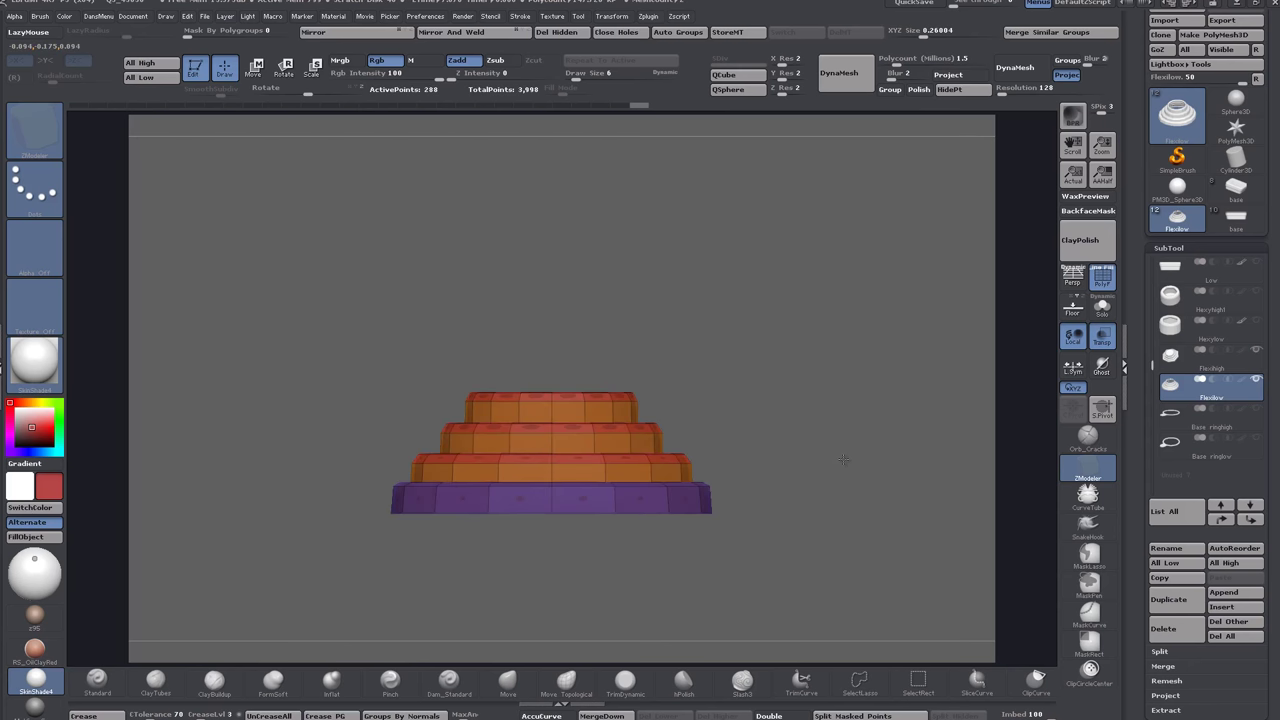
{"action": "left_click_drag", "start_coordinate": [766, 486], "coordinate": [759, 384], "text": "alt"}
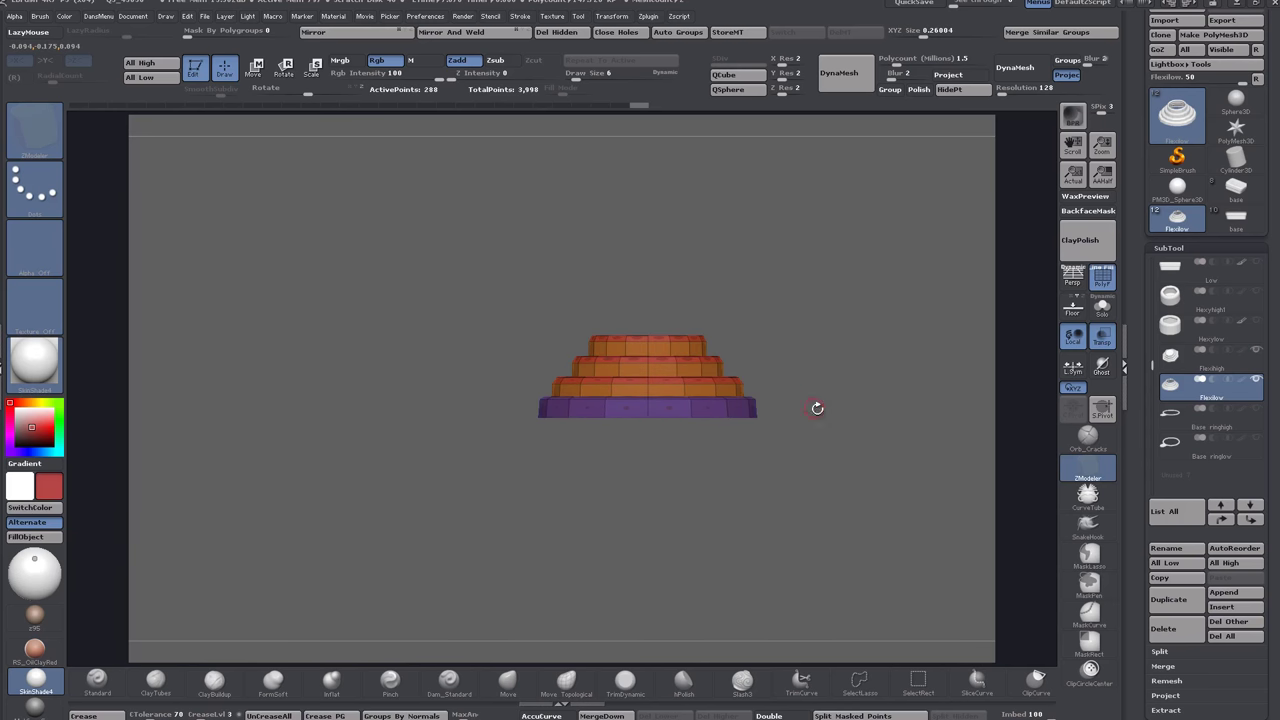
{"action": "left_click_drag", "start_coordinate": [823, 369], "coordinate": [814, 428], "text": "alt"}
{"action": "left_click_drag", "start_coordinate": [836, 322], "coordinate": [834, 350]}
{"action": "left_click_drag", "start_coordinate": [851, 287], "coordinate": [907, 371], "text": "alt"}
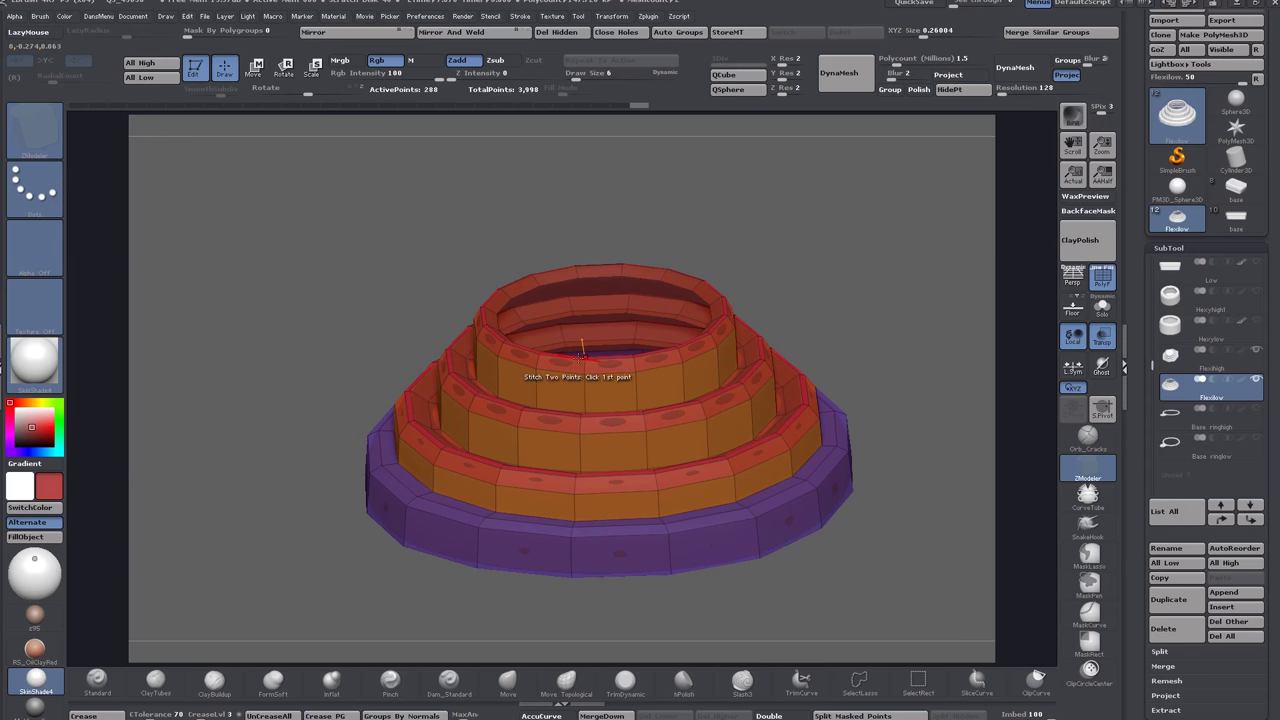
{"action": "left_click_drag", "start_coordinate": [853, 245], "coordinate": [832, 323]}
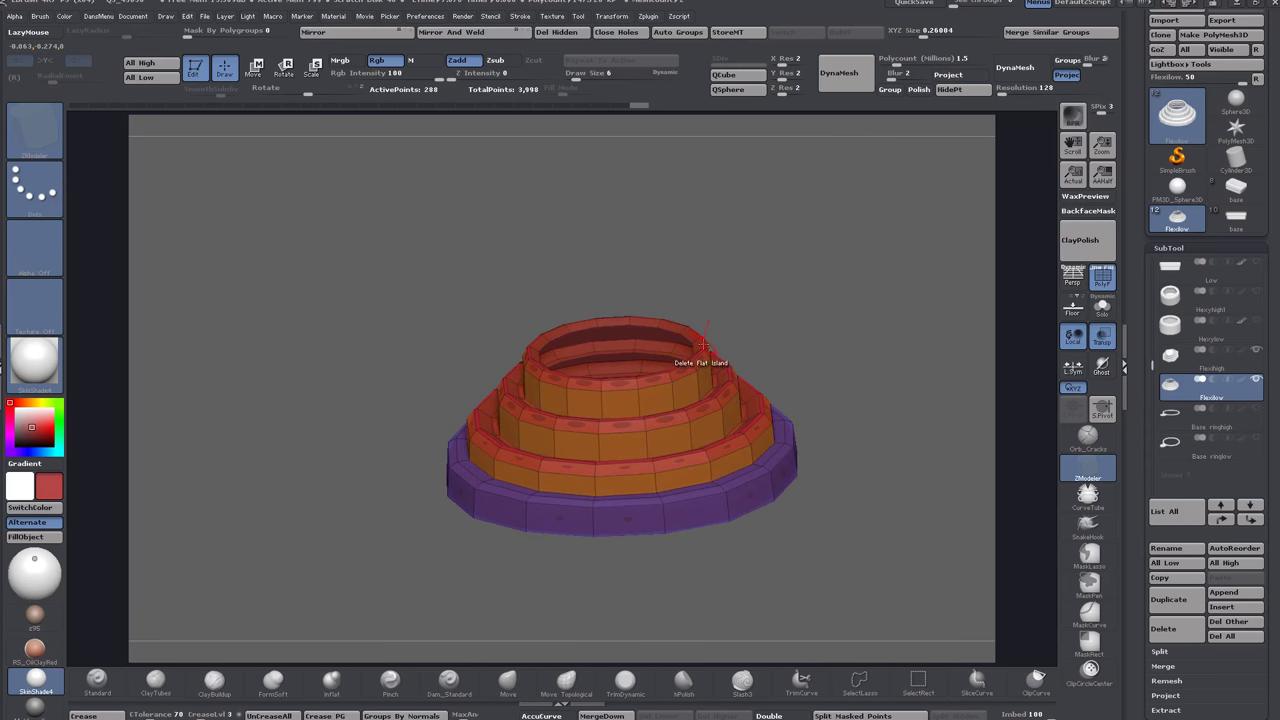
{"action": "right_click_drag", "start_coordinate": [703, 344], "coordinate": [790, 349], "text": "ctrl"}
{"action": "mouse_move", "coordinate": [808, 351]}
{"action": "left_mouse_down"}
{"action": "mouse_move", "coordinate": [798, 386]}
{"action": "mouse_move", "coordinate": [792, 357]}
{"action": "left_mouse_up"}
{"action": "mouse_move", "coordinate": [792, 357]}
{"action": "right_mouse_down", "text": "ctrl"}
{"action": "mouse_move", "coordinate": [857, 287]}
{"action": "mouse_move", "coordinate": [766, 480]}
{"action": "mouse_move", "coordinate": [820, 420]}
{"action": "mouse_move", "coordinate": [798, 347]}
{"action": "right_mouse_up", "text": "ctrl"}
{"action": "left_click_drag", "start_coordinate": [798, 347], "coordinate": [817, 302]}
{"action": "left_click_drag", "start_coordinate": [899, 300], "coordinate": [865, 389]}
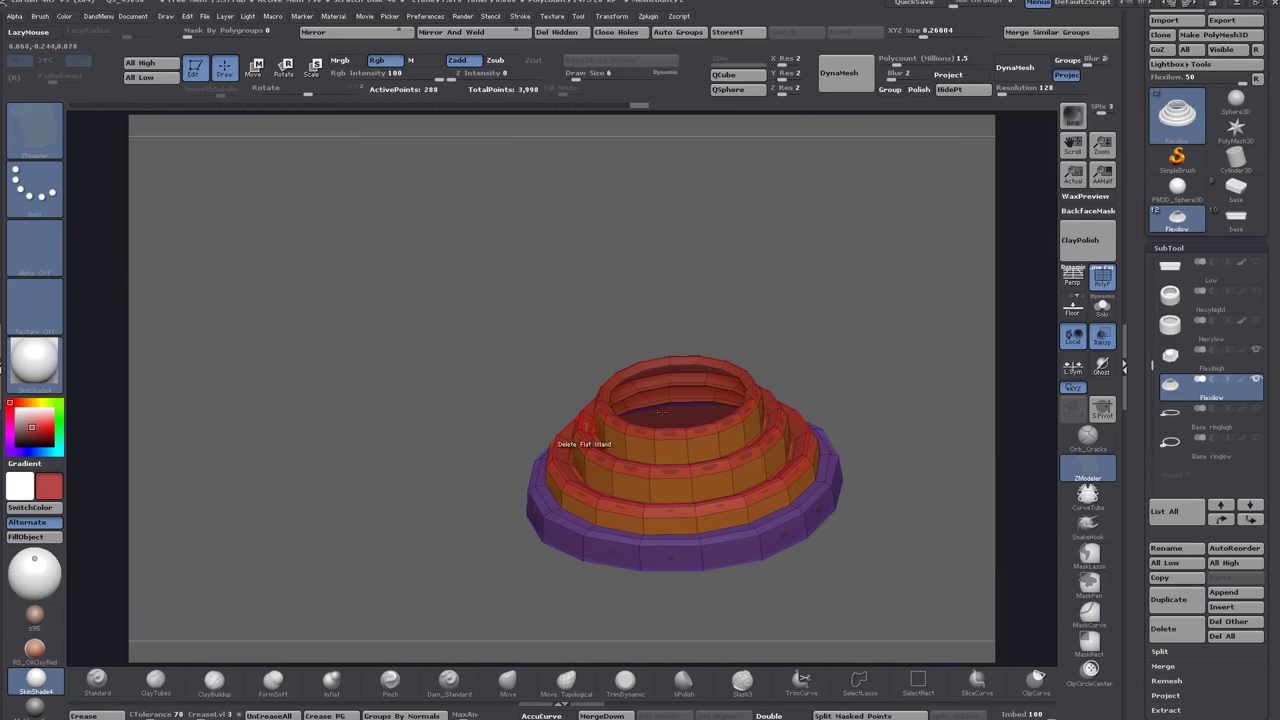
{"action": "left_click_drag", "start_coordinate": [843, 334], "coordinate": [845, 384]}
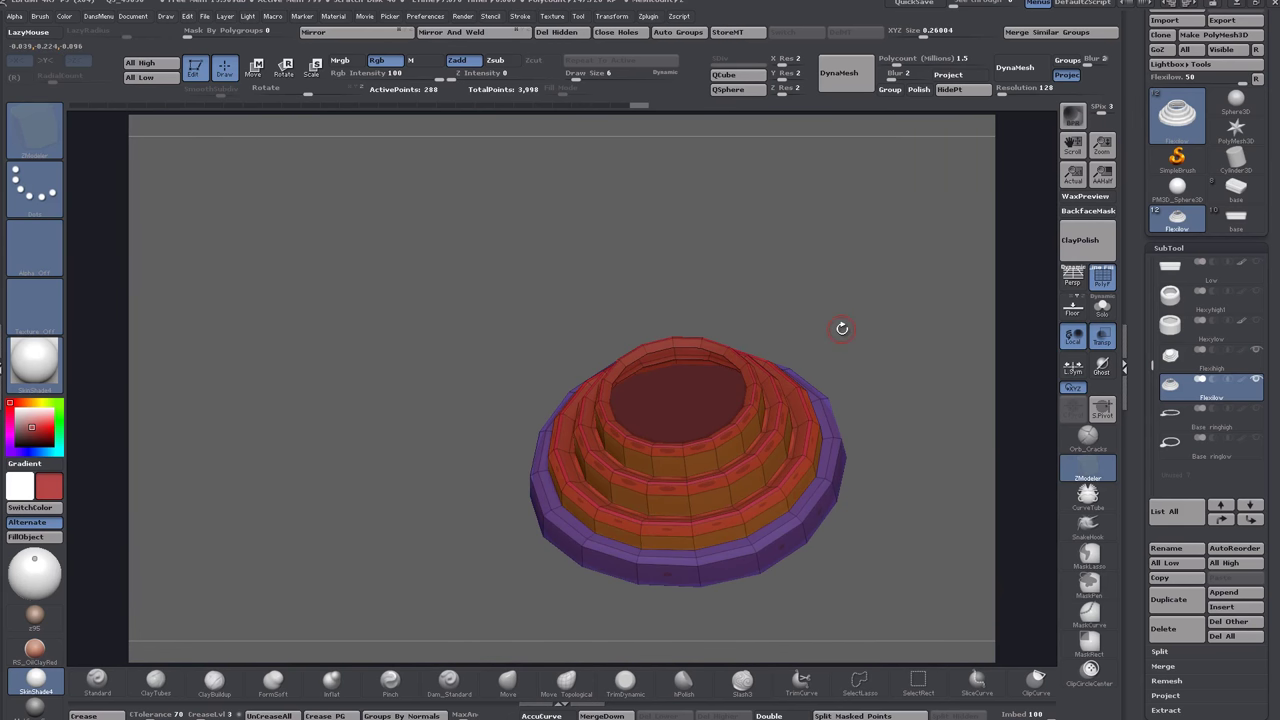
{"action": "left_click_drag", "start_coordinate": [842, 330], "coordinate": [810, 377]}
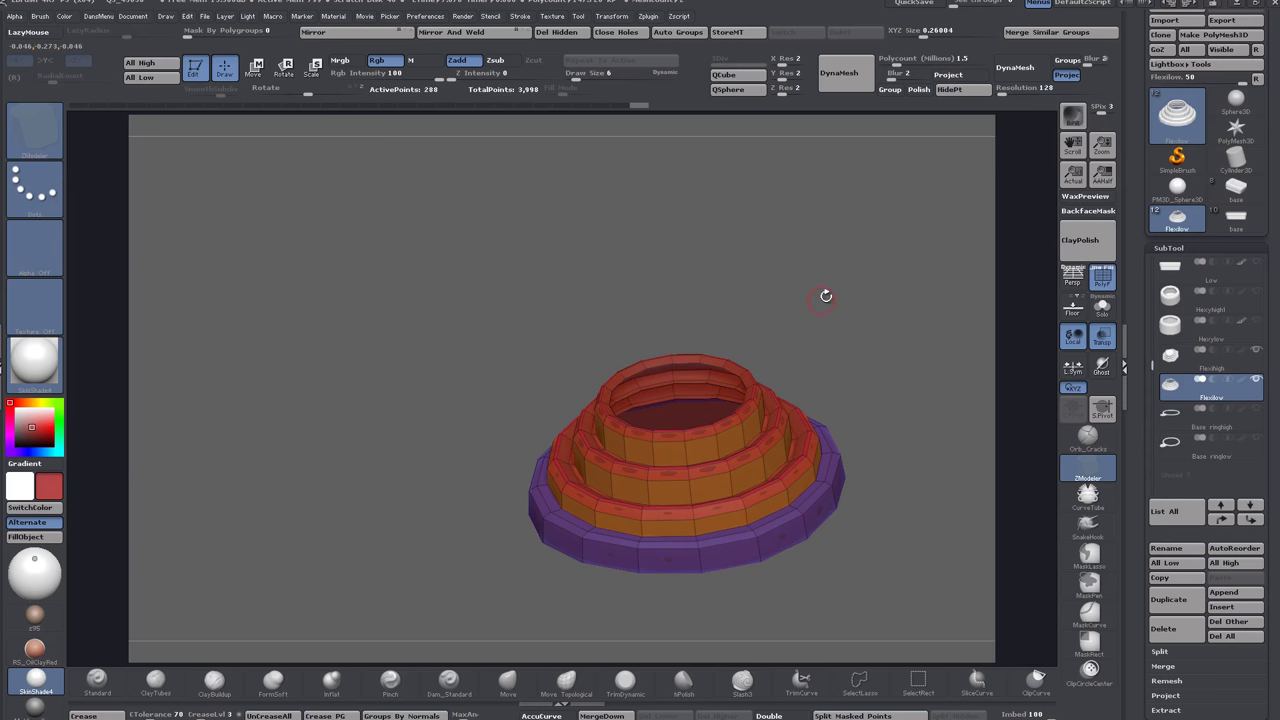
{"action": "left_click_drag", "start_coordinate": [855, 199], "coordinate": [857, 228]}
{"action": "left_click_drag", "start_coordinate": [854, 355], "coordinate": [820, 357], "text": "alt"}
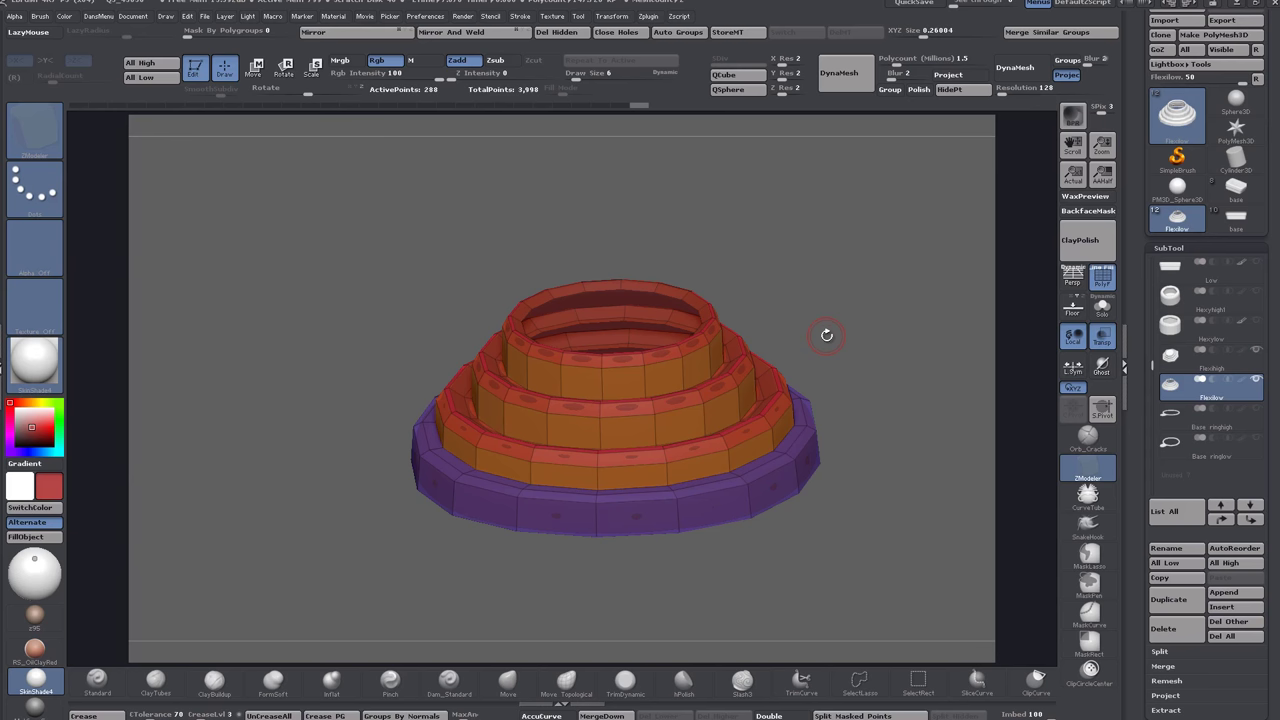
{"action": "left_click_drag", "start_coordinate": [822, 328], "coordinate": [826, 336]}
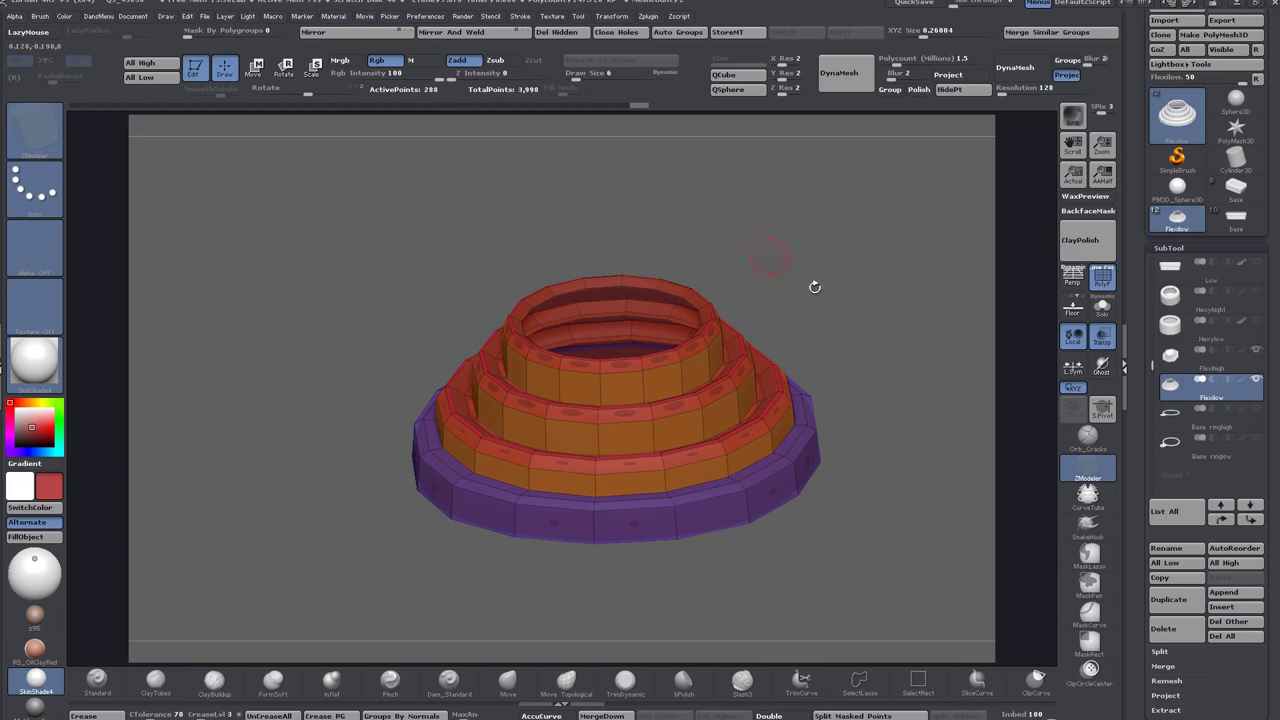
{"action": "mouse_move", "coordinate": [838, 281]}
{"action": "left_mouse_down", "text": "alt"}
{"action": "mouse_move", "coordinate": [832, 390]}
{"action": "mouse_move", "coordinate": [826, 296]}
{"action": "left_mouse_up", "text": "alt"}
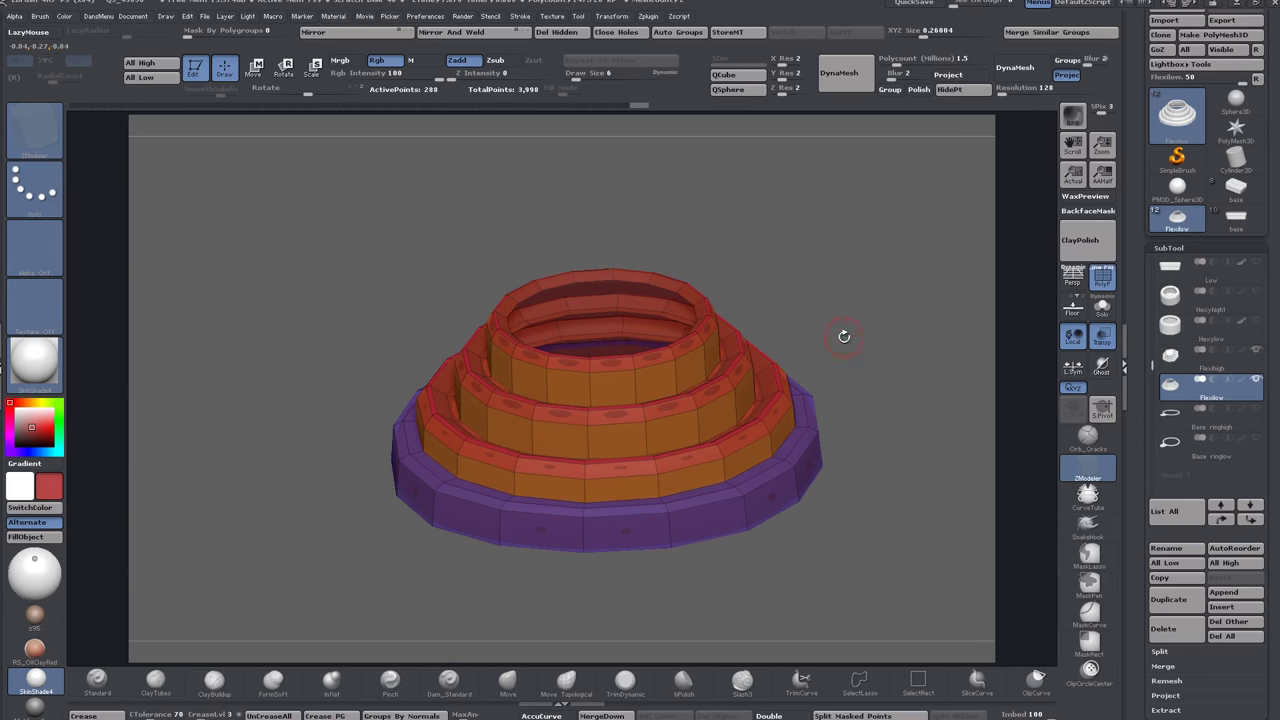
{"action": "left_click_drag", "start_coordinate": [844, 336], "coordinate": [843, 338]}
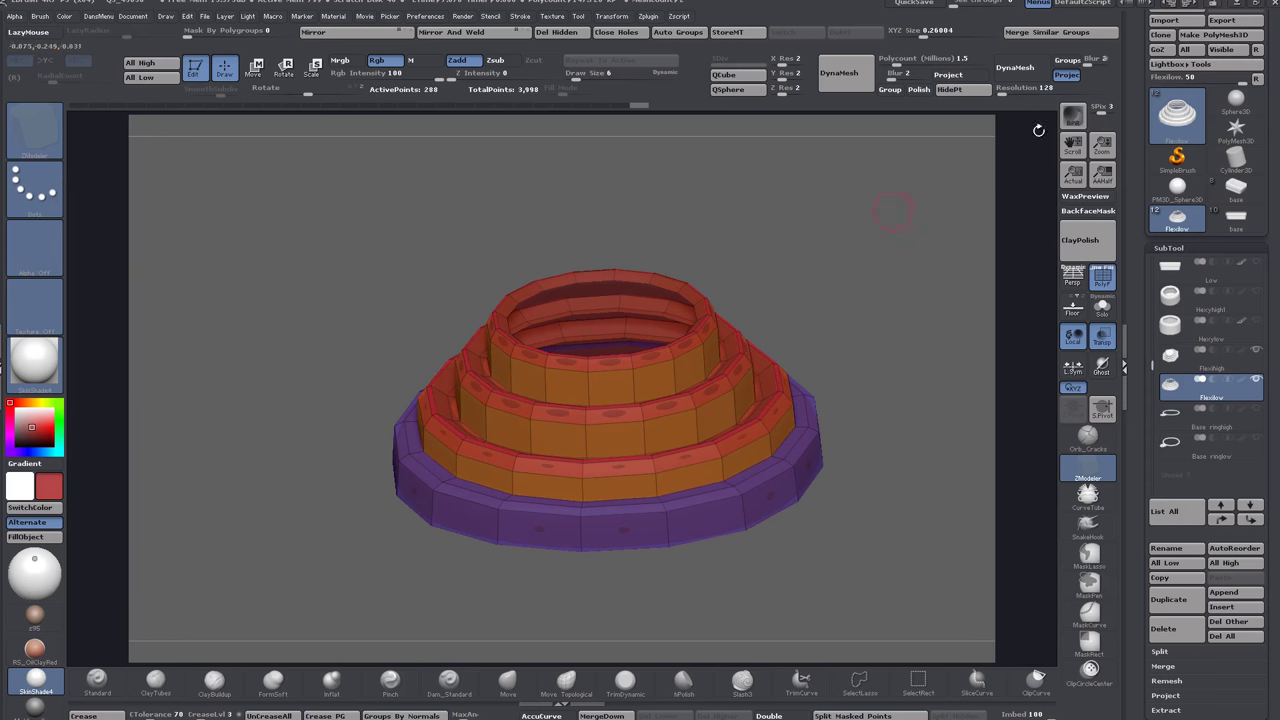
{"action": "mouse_move", "coordinate": [822, 309]}
{"action": "left_mouse_down"}
{"action": "mouse_move", "coordinate": [825, 332]}
{"action": "mouse_move", "coordinate": [829, 294]}
{"action": "left_mouse_up"}
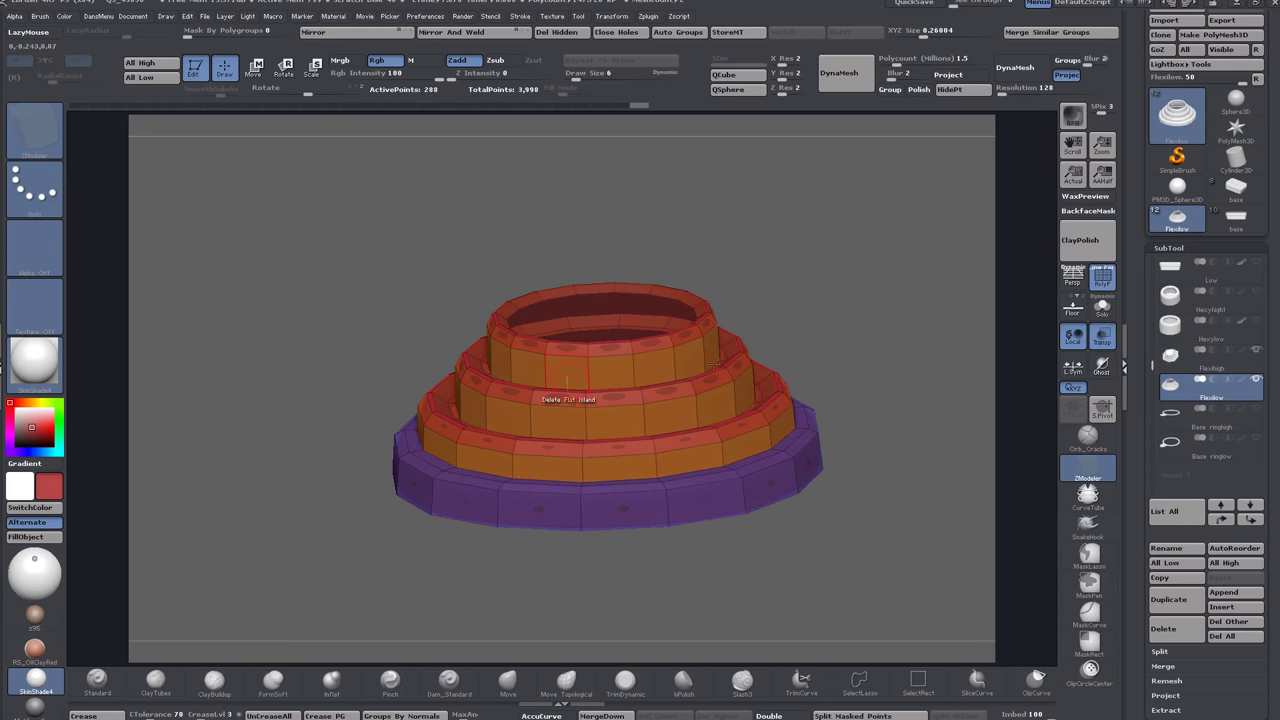
{"action": "left_click_drag", "start_coordinate": [849, 215], "coordinate": [809, 239]}
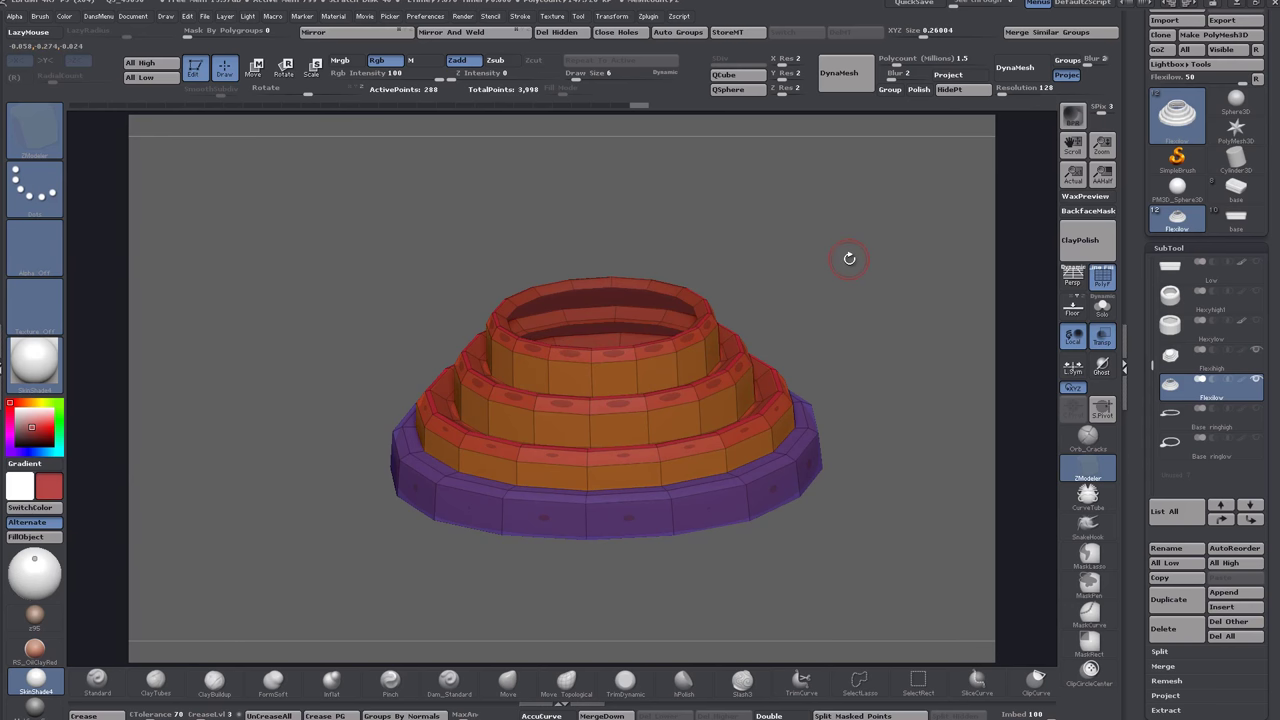
{"action": "left_click_drag", "start_coordinate": [849, 258], "coordinate": [850, 265]}
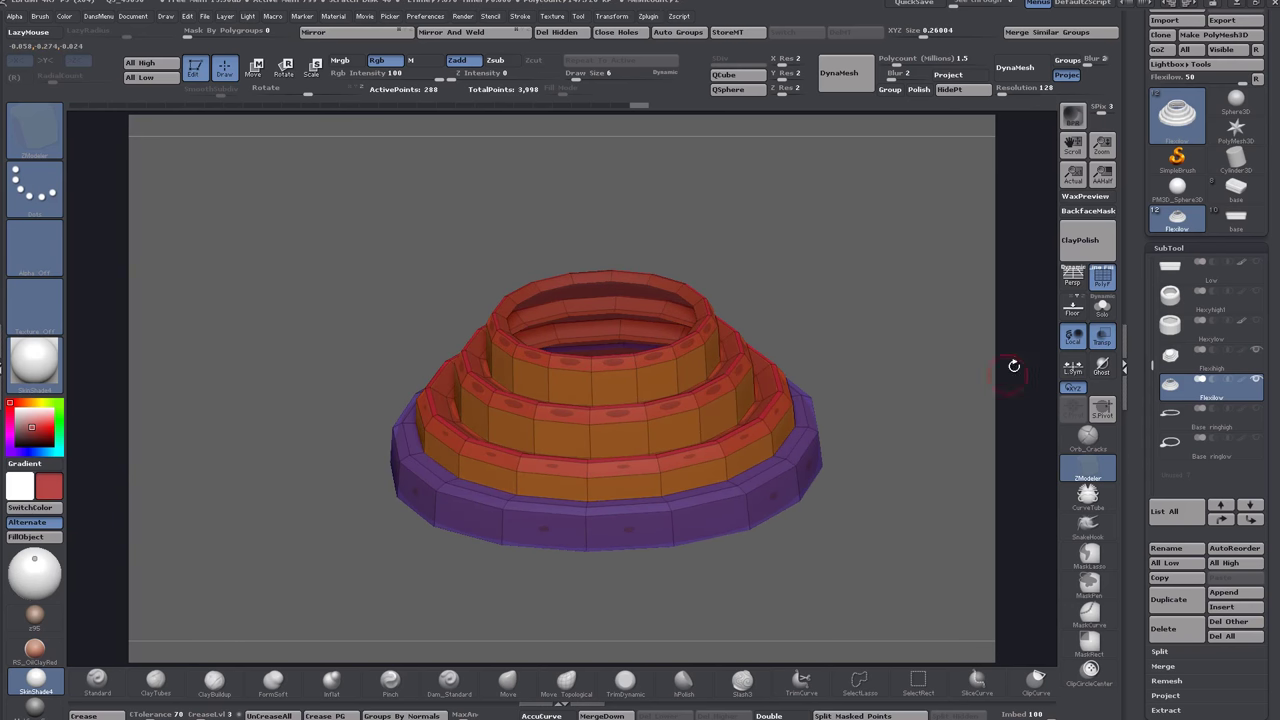
Switch to the Base ringhigh subtool, turn off its dynamic subdivision and show Base ringlow alongside to compare their outlines.
{"action": "mouse_move", "coordinate": [1170, 443]}
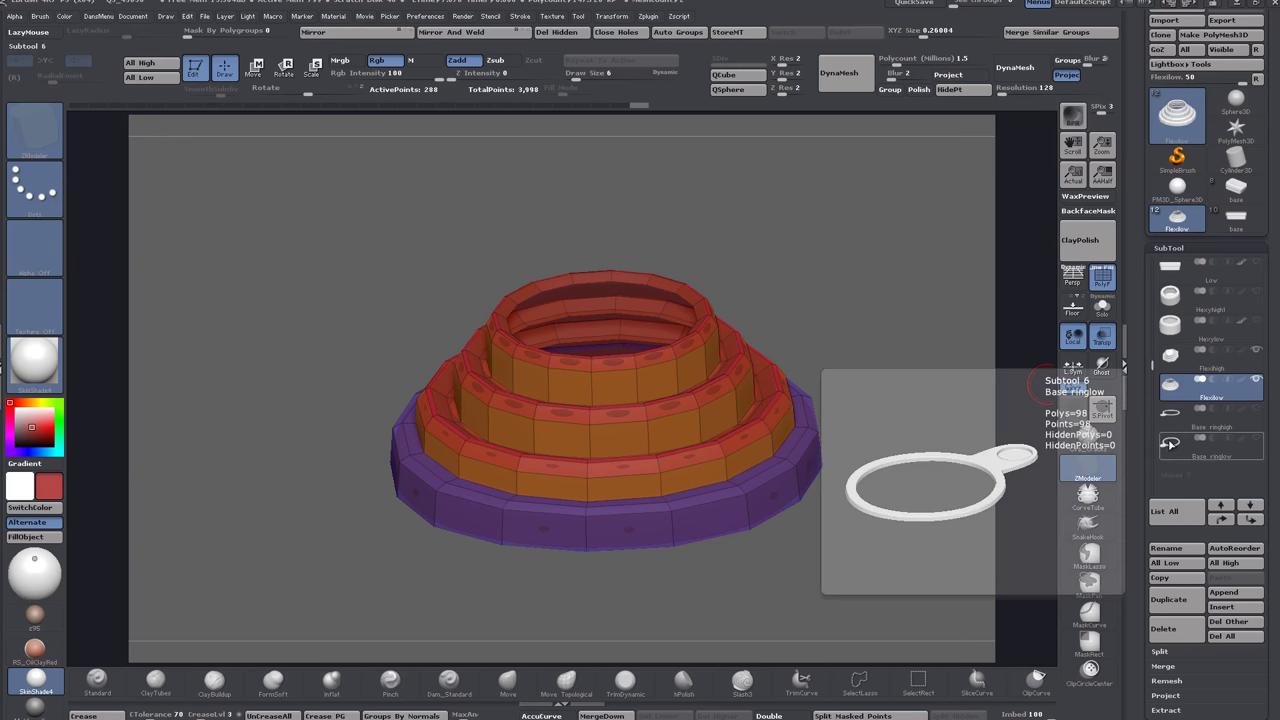
{"action": "left_click", "coordinate": [1234, 427]}
{"action": "left_click", "coordinate": [1257, 412]}
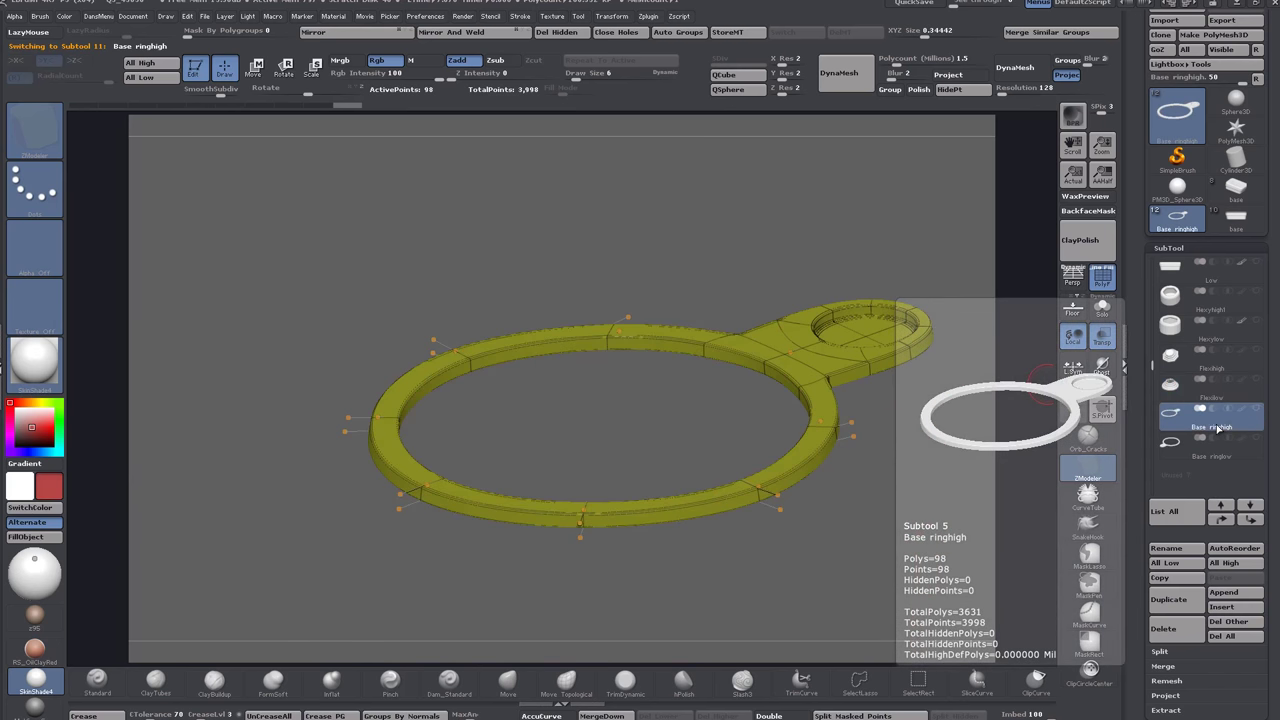
{"action": "left_click_drag", "start_coordinate": [851, 531], "coordinate": [929, 393]}
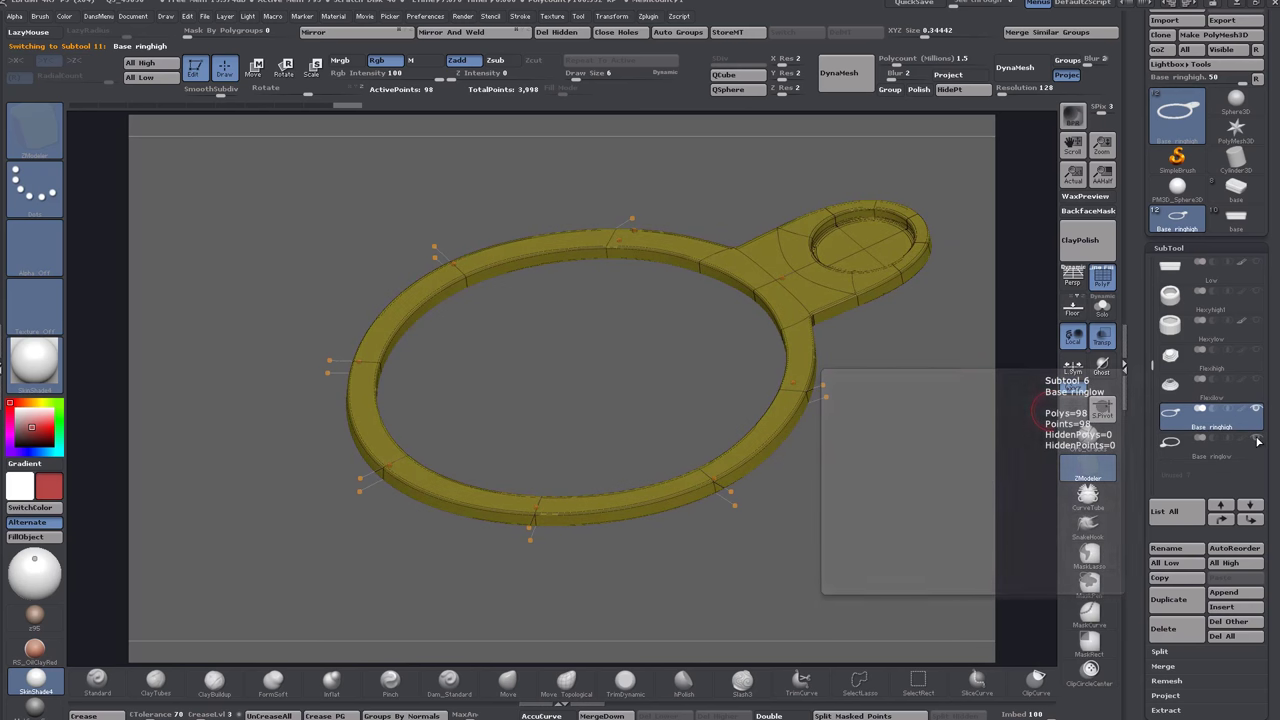
{"action": "mouse_move", "coordinate": [1258, 441]}
{"action": "key", "text": "shift+d"}
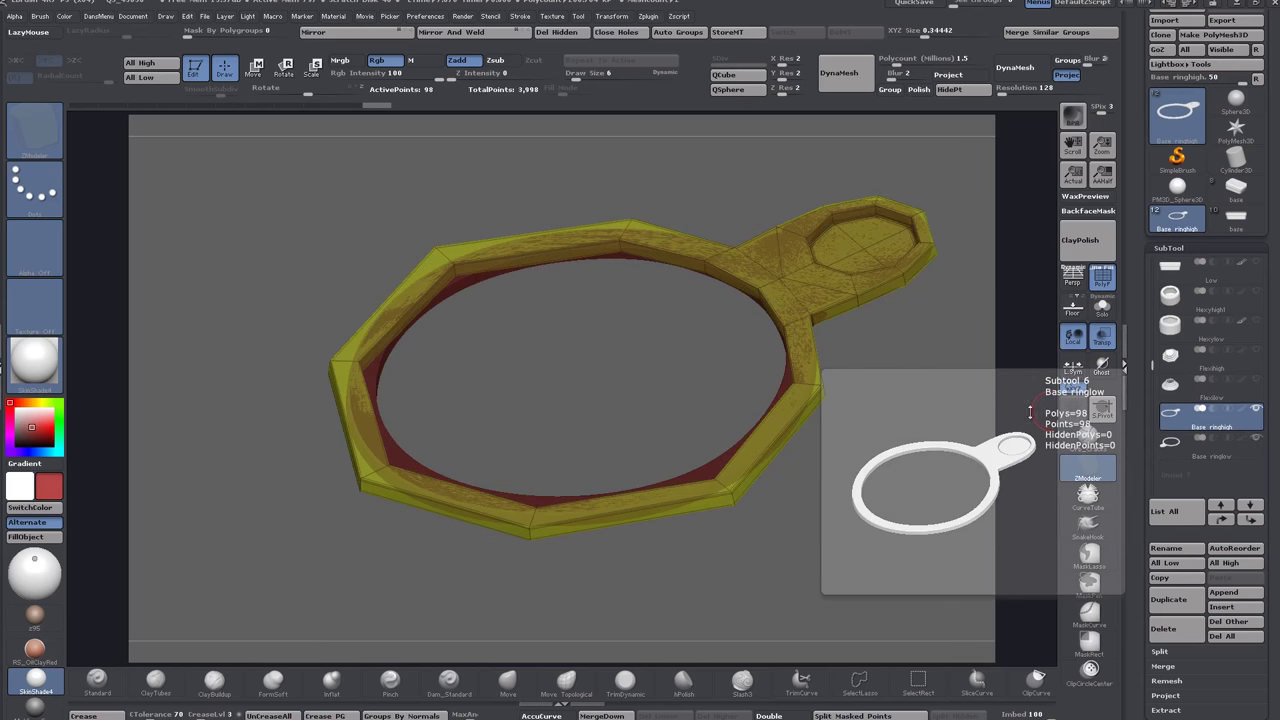
{"action": "left_click_drag", "start_coordinate": [928, 334], "coordinate": [858, 406]}
{"action": "left_click_drag", "start_coordinate": [790, 488], "coordinate": [968, 184]}
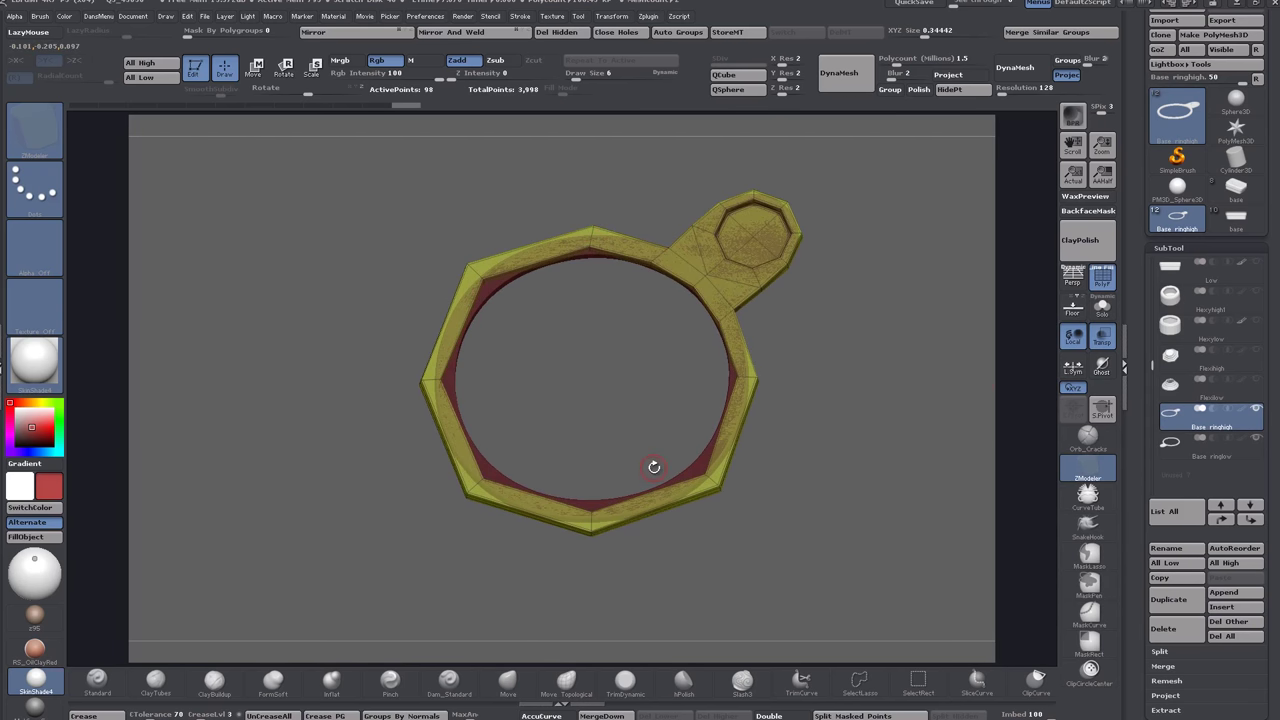
{"action": "mouse_move", "coordinate": [810, 508]}
{"action": "left_mouse_down"}
{"action": "mouse_move", "coordinate": [811, 450]}
{"action": "mouse_move", "coordinate": [814, 497]}
{"action": "left_mouse_up"}
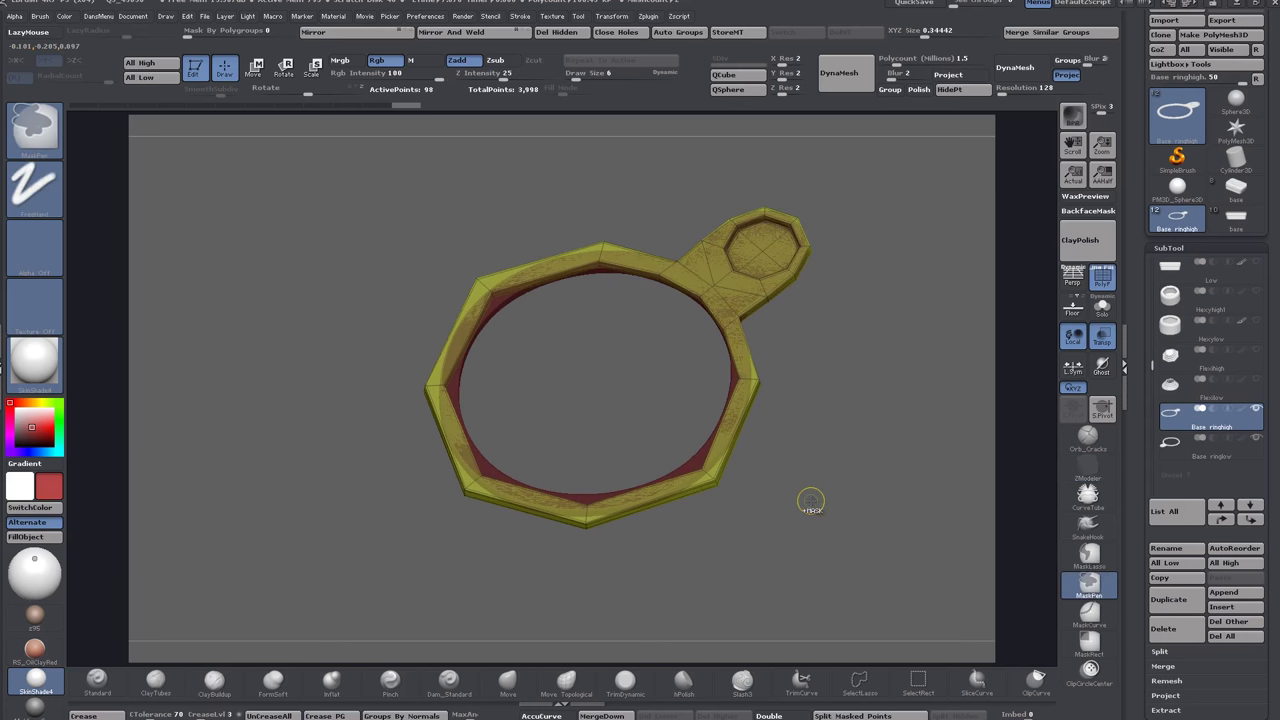
Subdivide the Base ringhigh mesh once, then isolate it and delete its lower subdivision level.
{"action": "key", "text": "ctrl+d"}
{"action": "left_click_drag", "start_coordinate": [809, 500], "coordinate": [851, 402]}
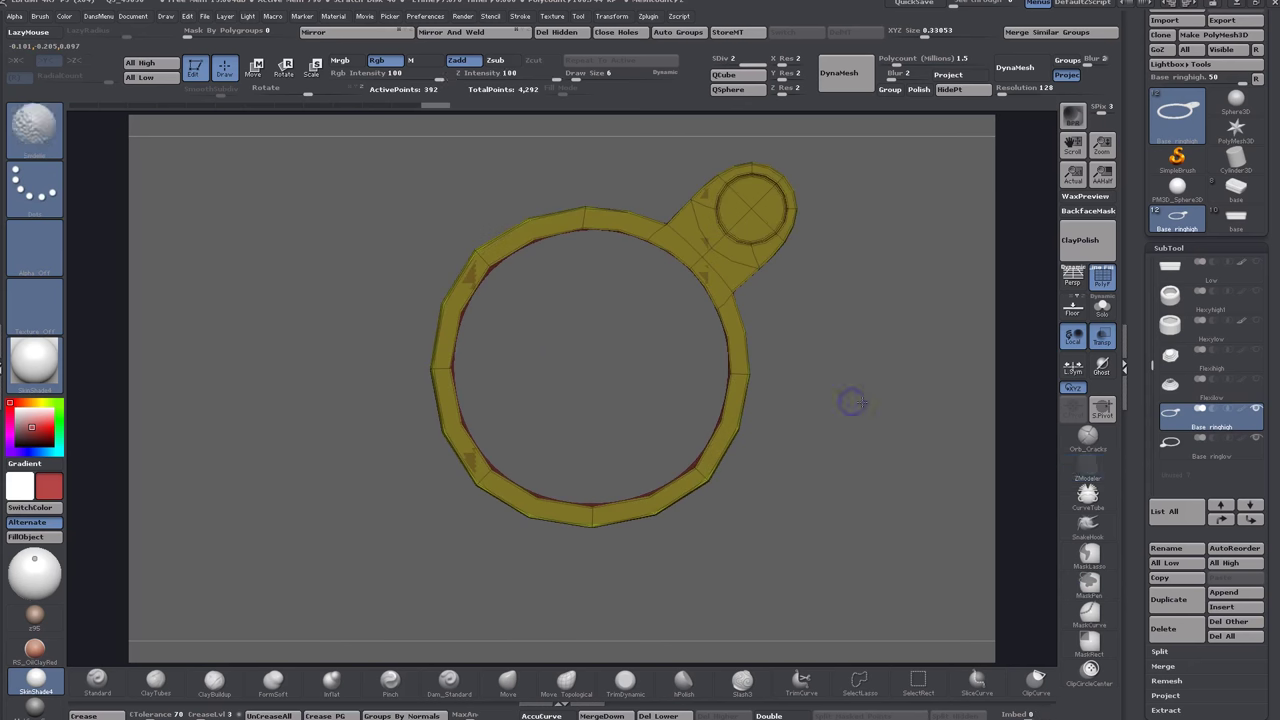
{"action": "key", "text": "b"}
{"action": "key", "text": "z"}
{"action": "key", "text": "m"}
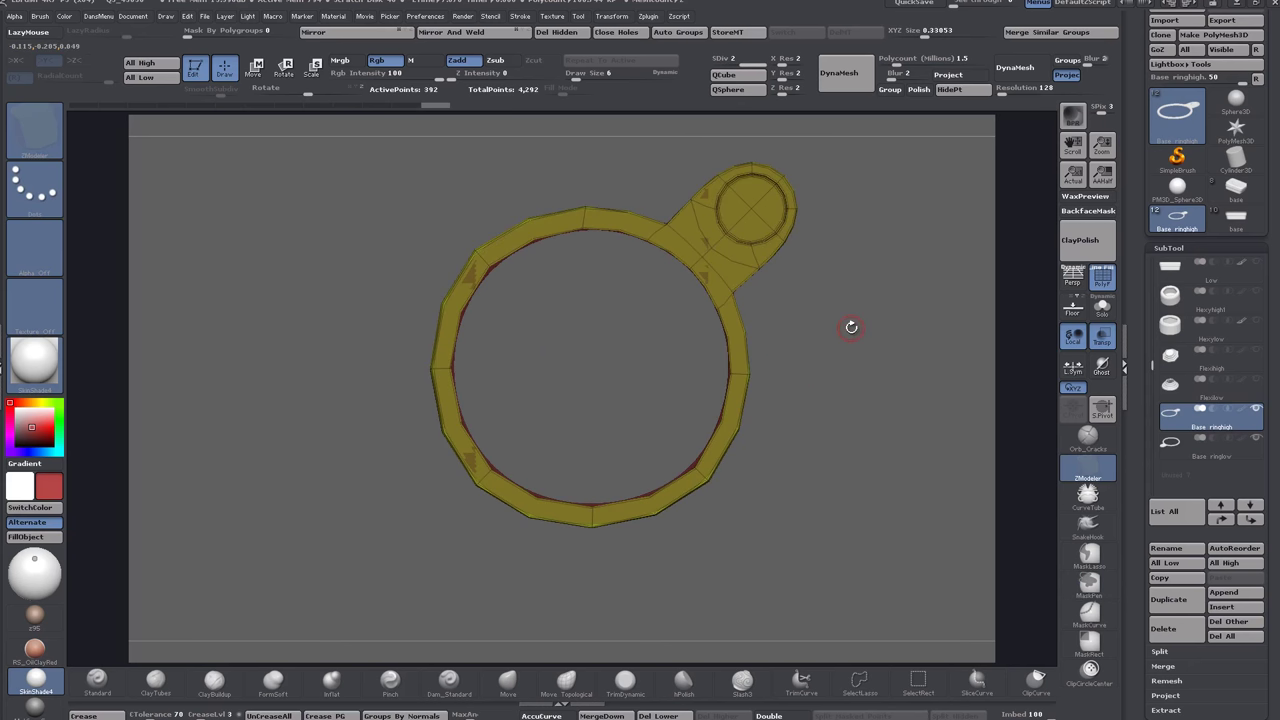
{"action": "left_click", "coordinate": [1101, 307]}
{"action": "left_click_drag", "start_coordinate": [785, 402], "coordinate": [700, 540]}
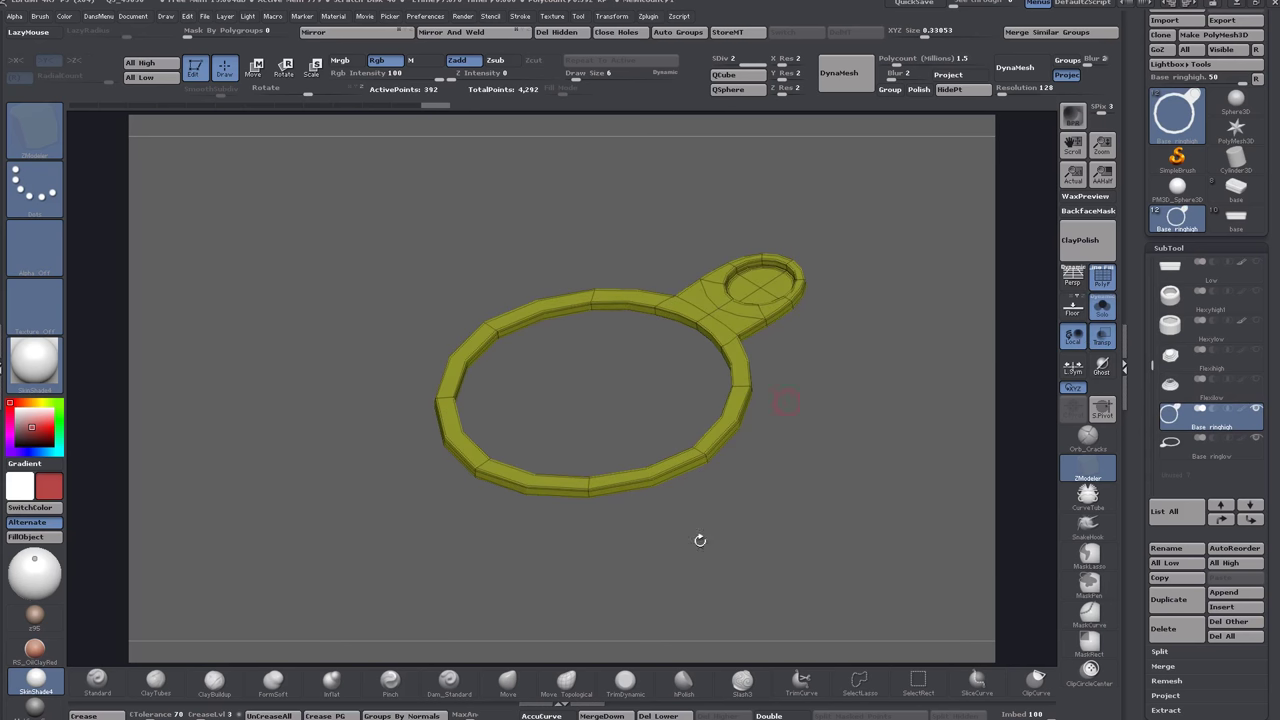
{"action": "left_click", "coordinate": [658, 714]}
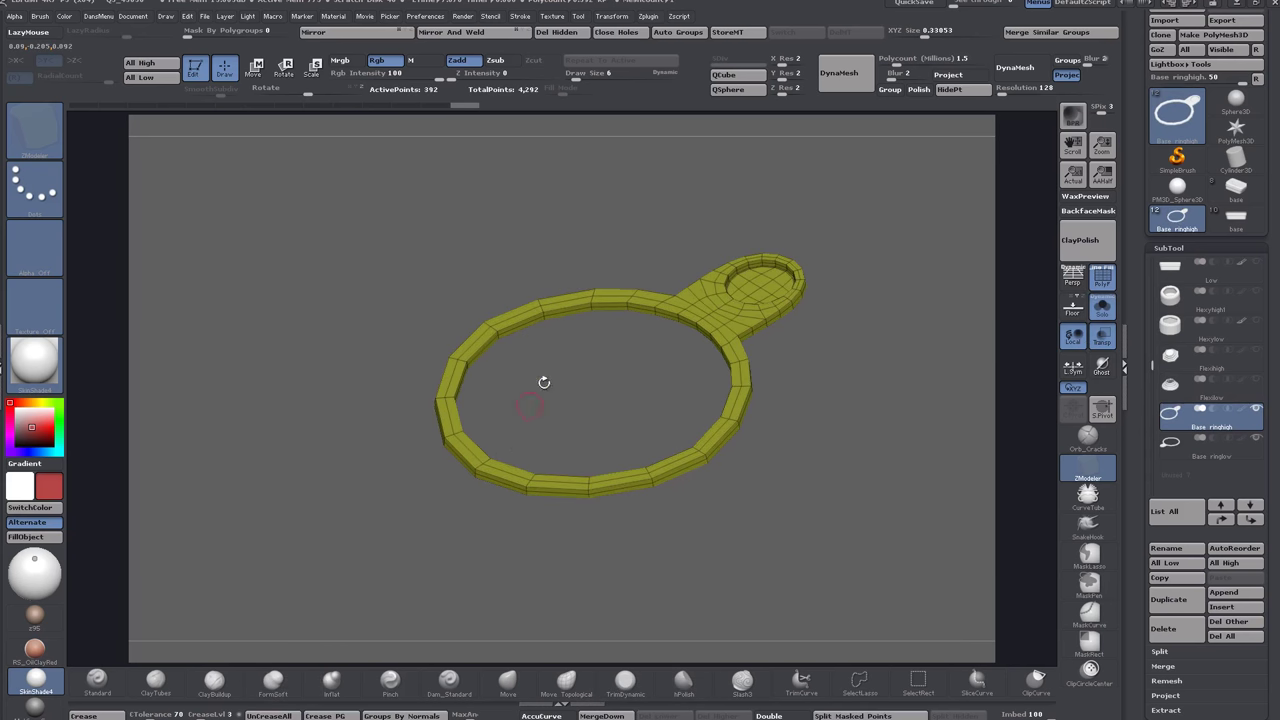
Delete the flat faces of the recess in the ring's tab and of the ring's underside.
{"action": "left_click_drag", "start_coordinate": [880, 434], "coordinate": [913, 484]}
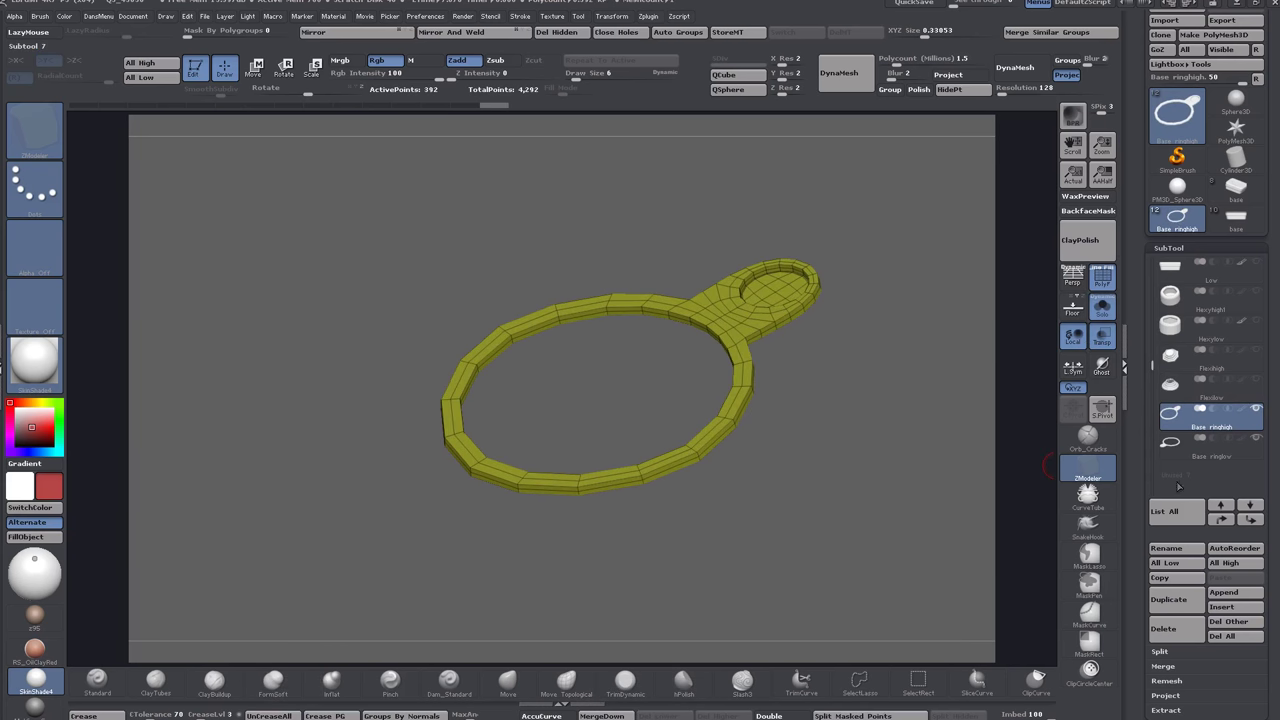
{"action": "scroll", "coordinate": [1136, 508], "scroll_direction": "down", "scroll_amount": 5}
{"action": "left_click_drag", "start_coordinate": [1028, 412], "coordinate": [1012, 471]}
{"action": "left_click", "coordinate": [760, 248]}
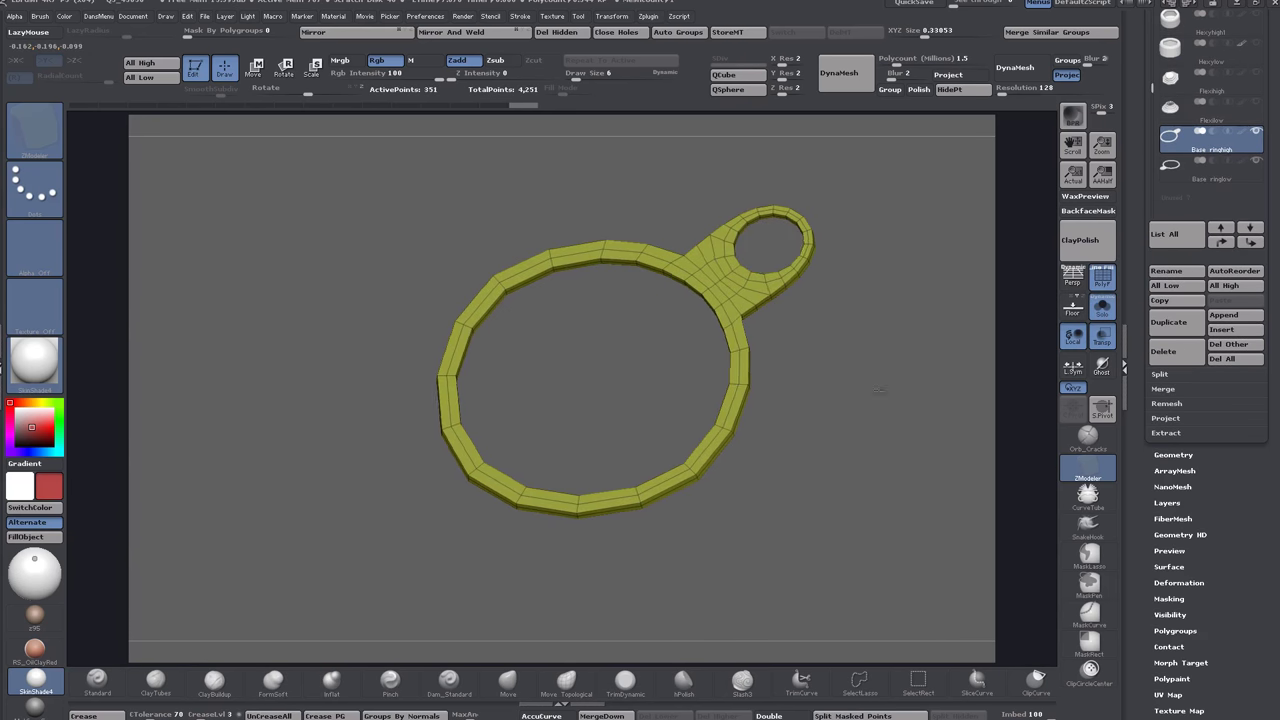
{"action": "left_click_drag", "start_coordinate": [880, 391], "coordinate": [710, 350]}
{"action": "left_click", "coordinate": [762, 256]}
{"action": "left_click_drag", "start_coordinate": [537, 257], "coordinate": [652, 316]}
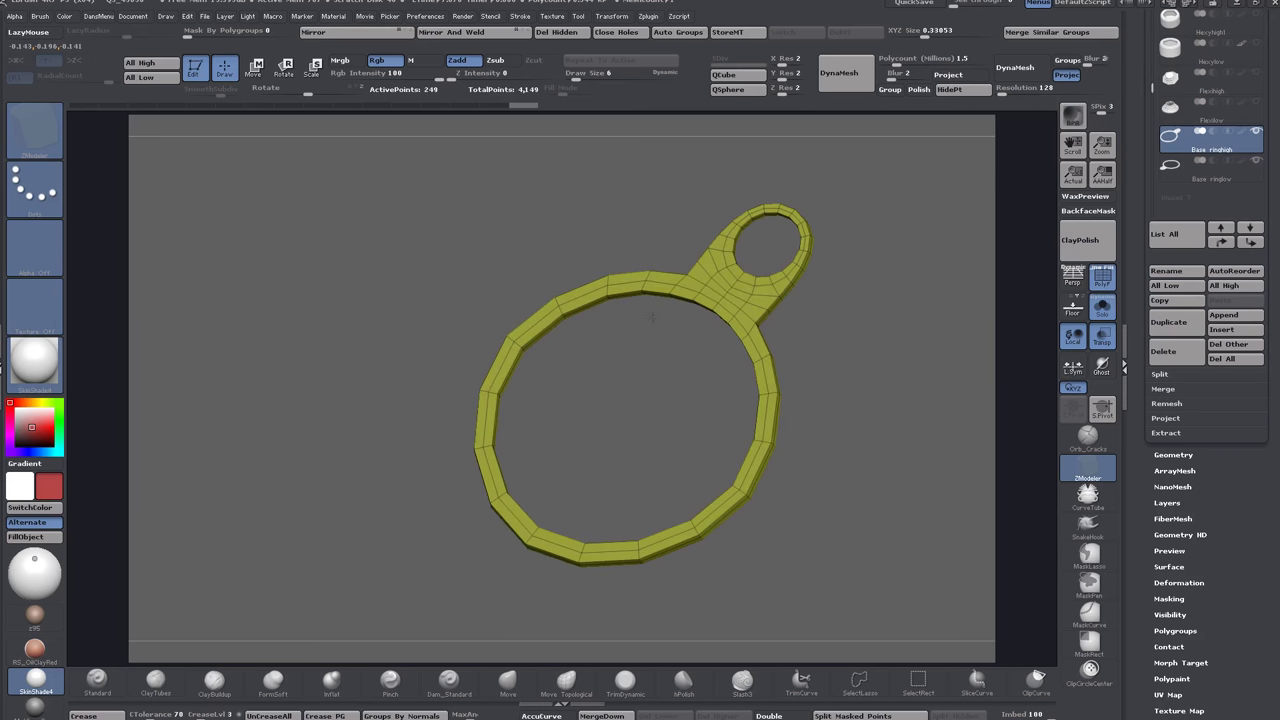
Remove the ring's redundant edge loops using Delete Loops with the angle tolerance set to 17.5285.
{"action": "left_click", "coordinate": [1174, 455]}
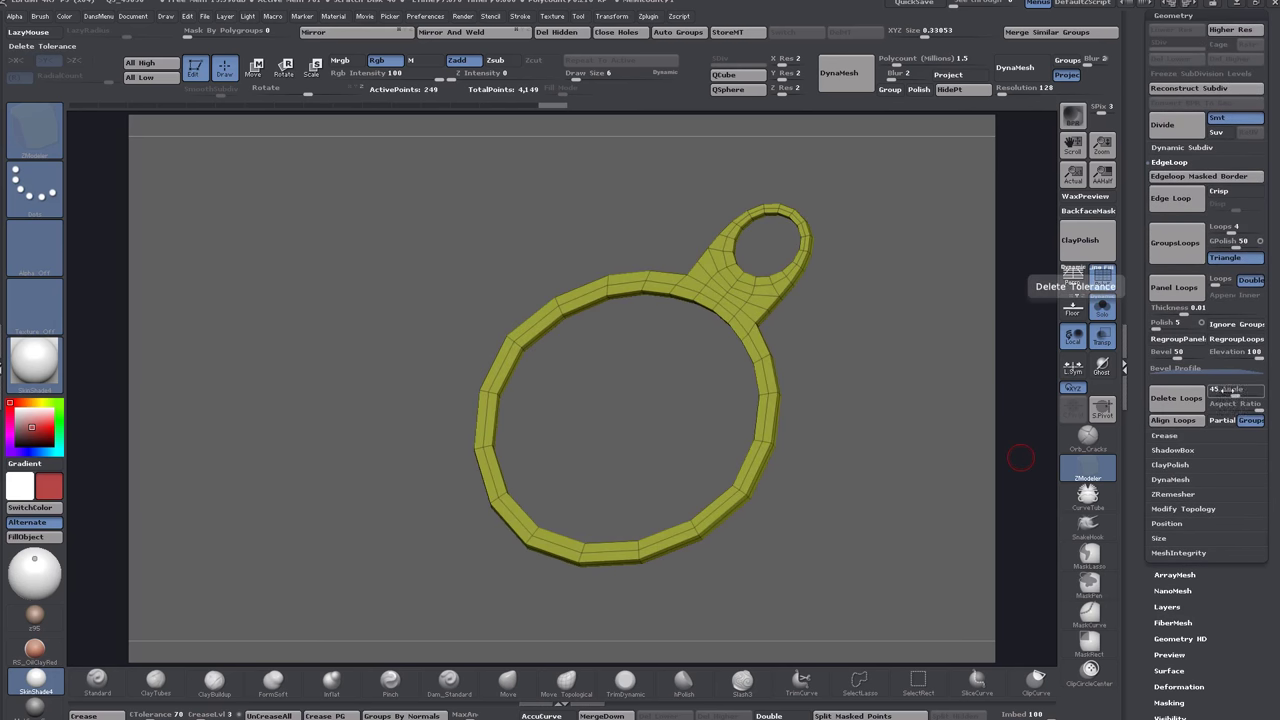
{"action": "left_click_drag", "start_coordinate": [1235, 396], "coordinate": [1223, 399]}
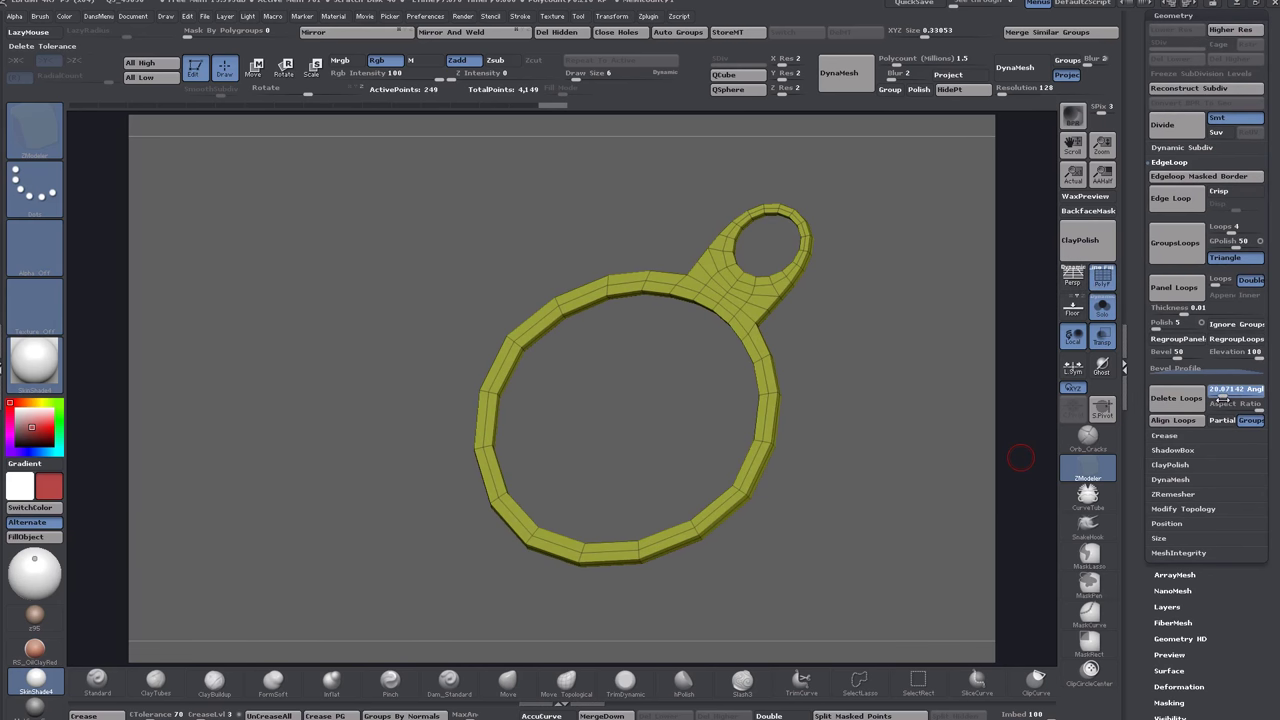
{"action": "left_click", "coordinate": [1176, 398]}
Delete the extra edge loop across the ring's tab and stitch the tab's surplus interior points onto neighbouring points.
{"action": "right_click_drag", "start_coordinate": [748, 308], "coordinate": [619, 340], "text": "ctrl"}
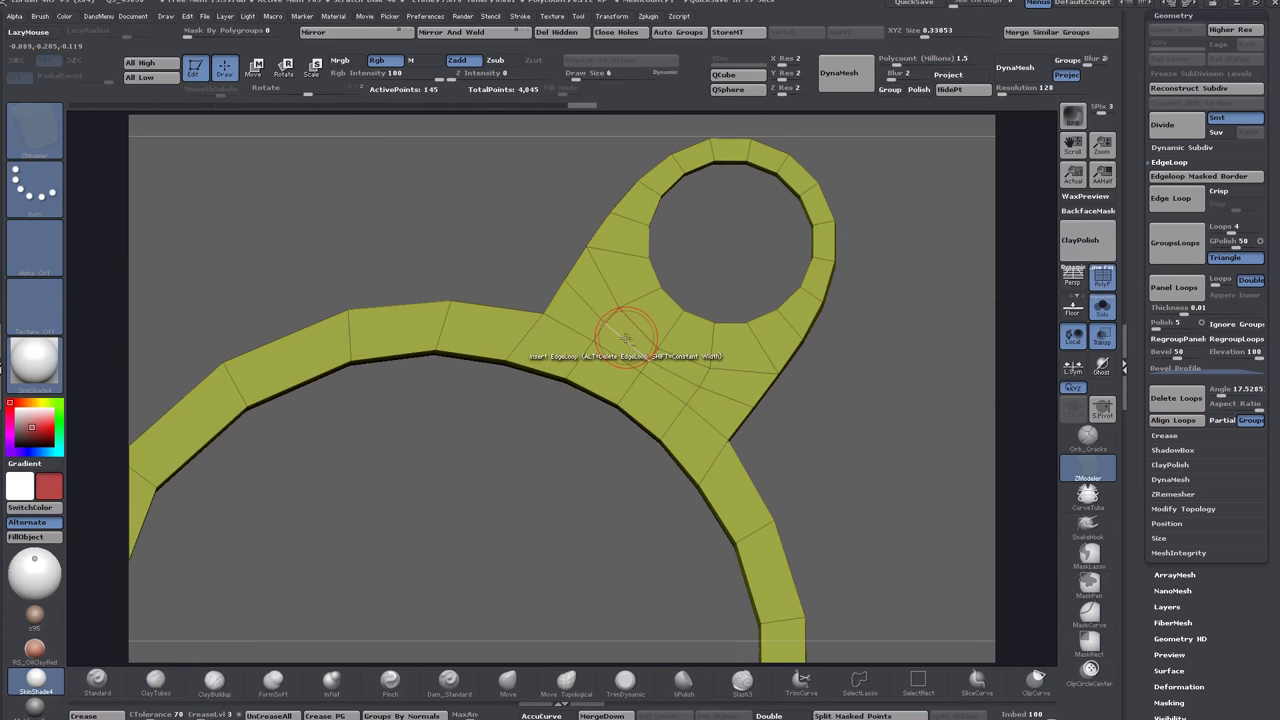
{"action": "left_click", "coordinate": [625, 338], "text": "alt"}
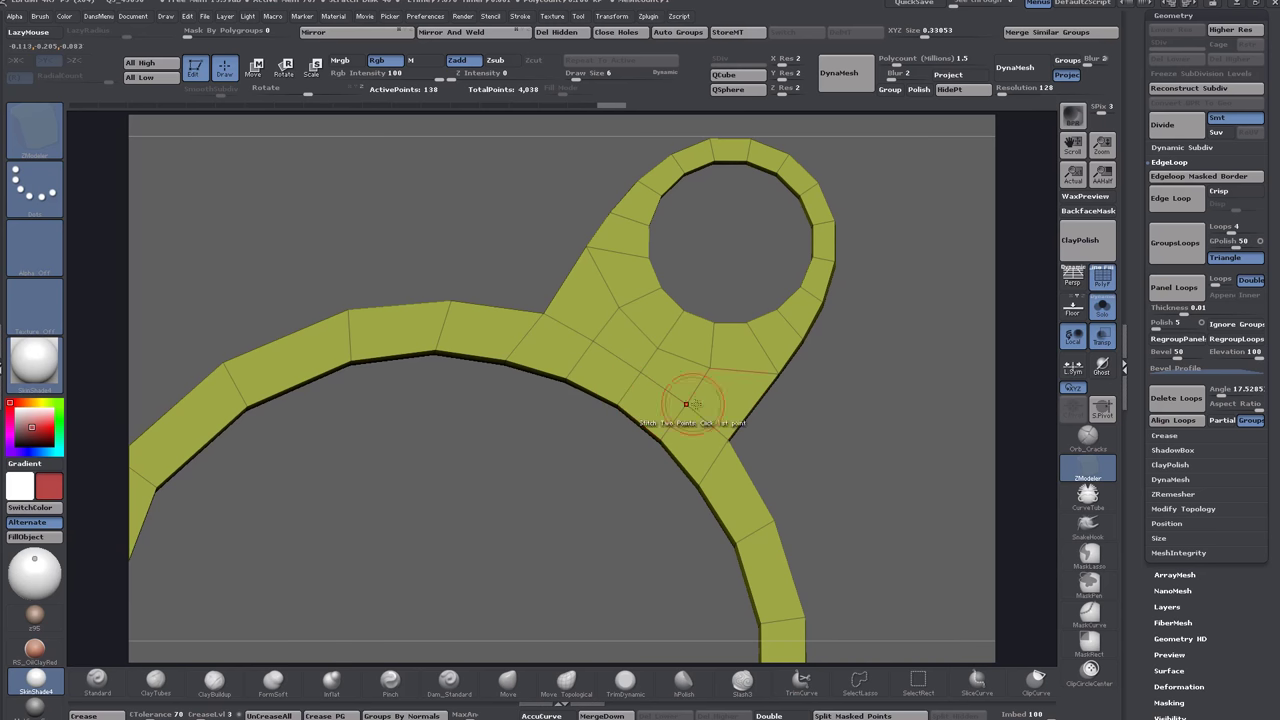
{"action": "left_click_drag", "start_coordinate": [821, 470], "coordinate": [767, 406]}
{"action": "left_click", "coordinate": [708, 366]}
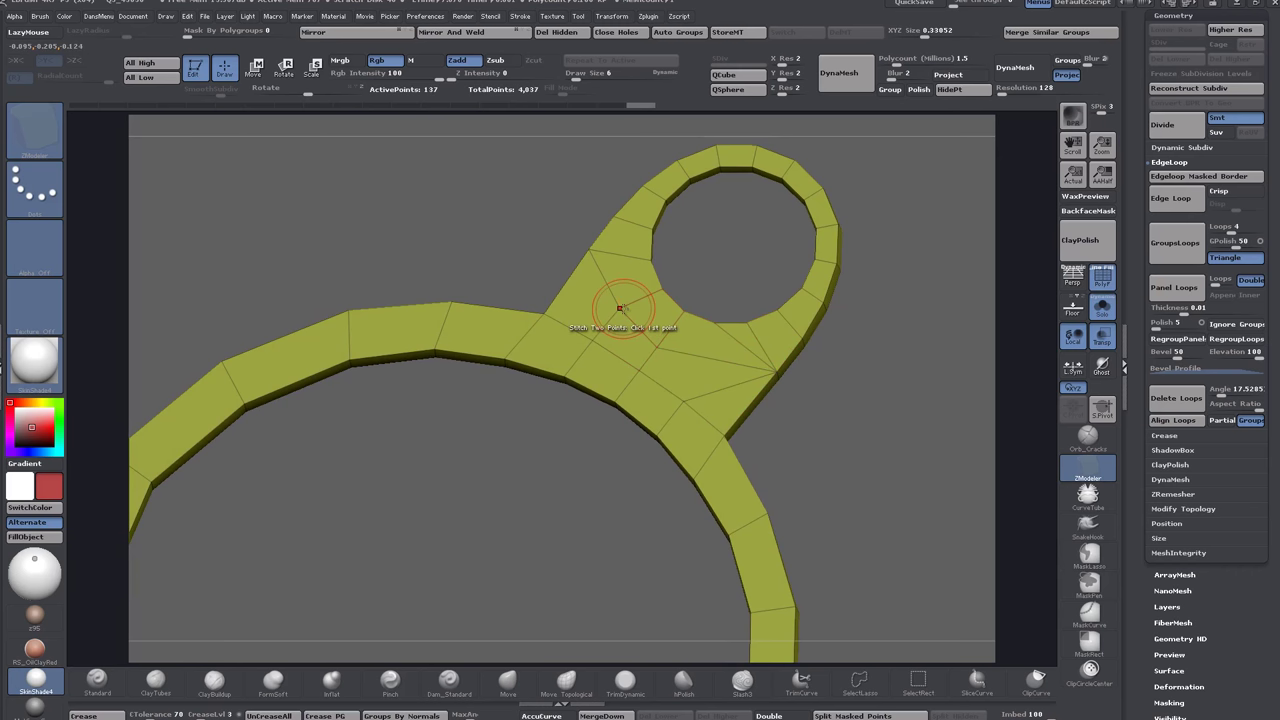
{"action": "left_click", "coordinate": [588, 247]}
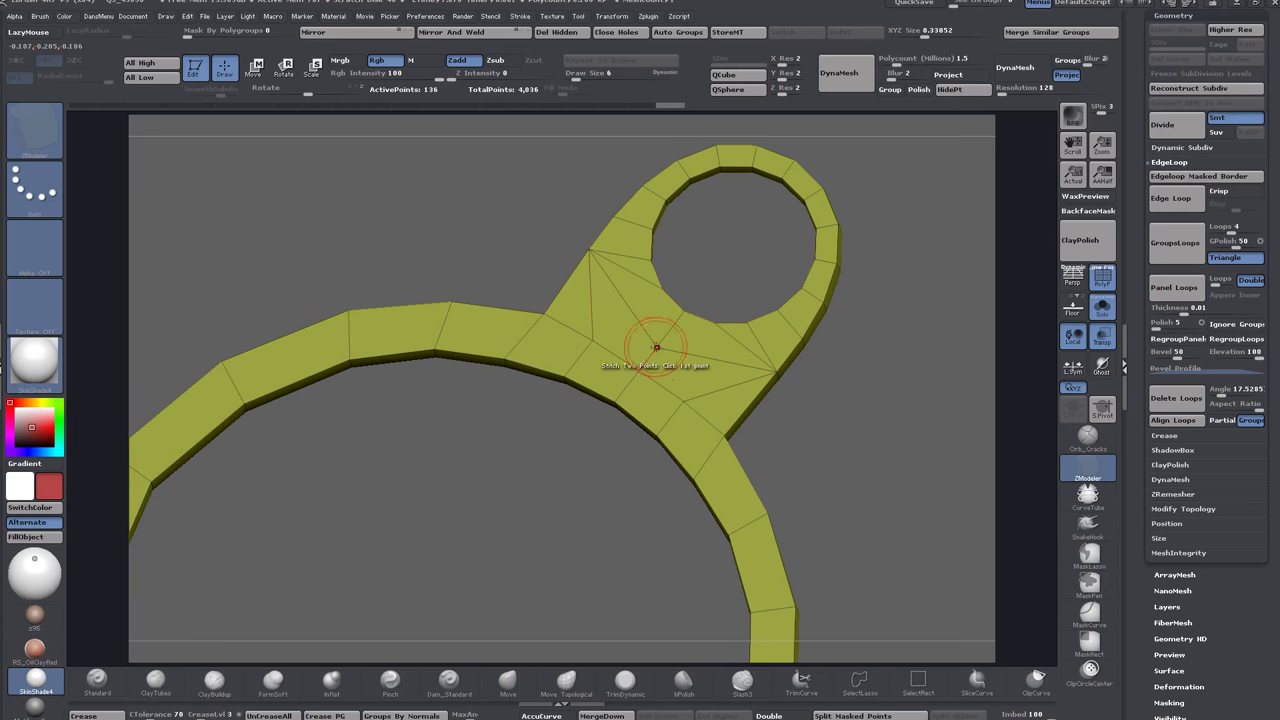
{"action": "left_click", "coordinate": [639, 369]}
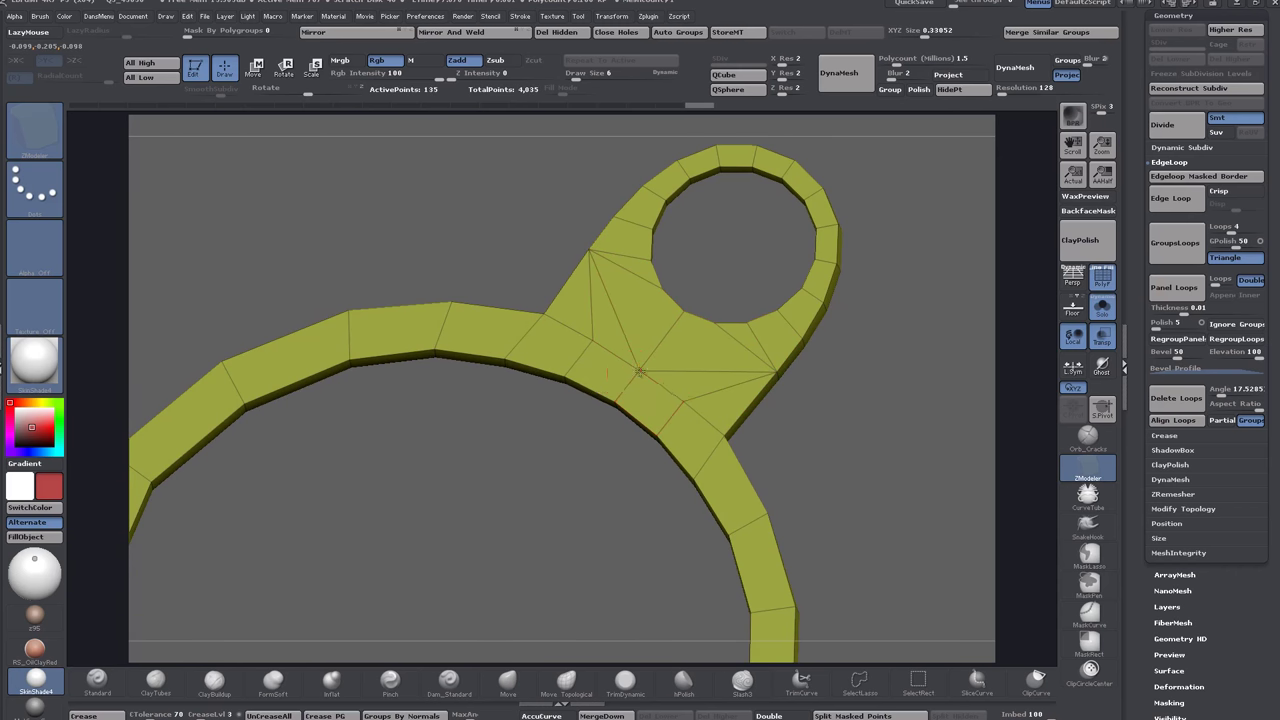
Stitch the surplus points where the ring meets the base of the tab onto neighbouring corner points.
{"action": "left_click", "coordinate": [592, 341]}
{"action": "left_click", "coordinate": [543, 314]}
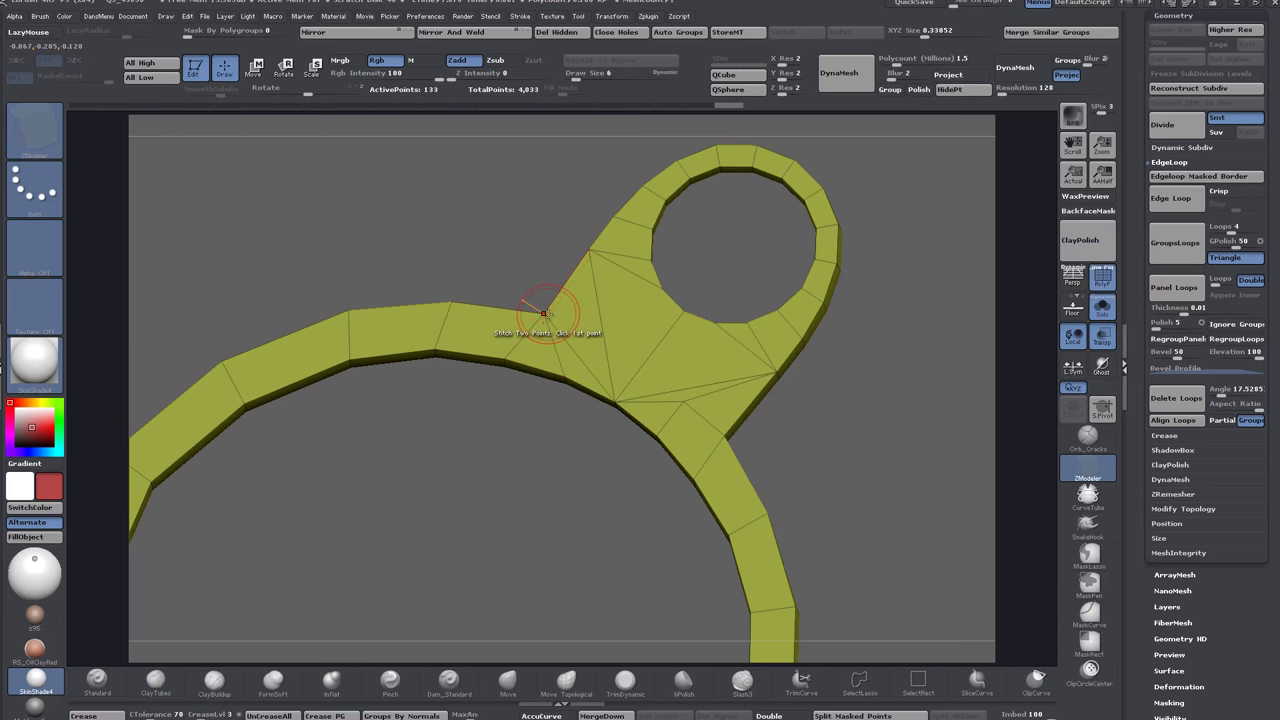
{"action": "left_click", "coordinate": [726, 438]}
{"action": "left_click_drag", "start_coordinate": [893, 452], "coordinate": [548, 431]}
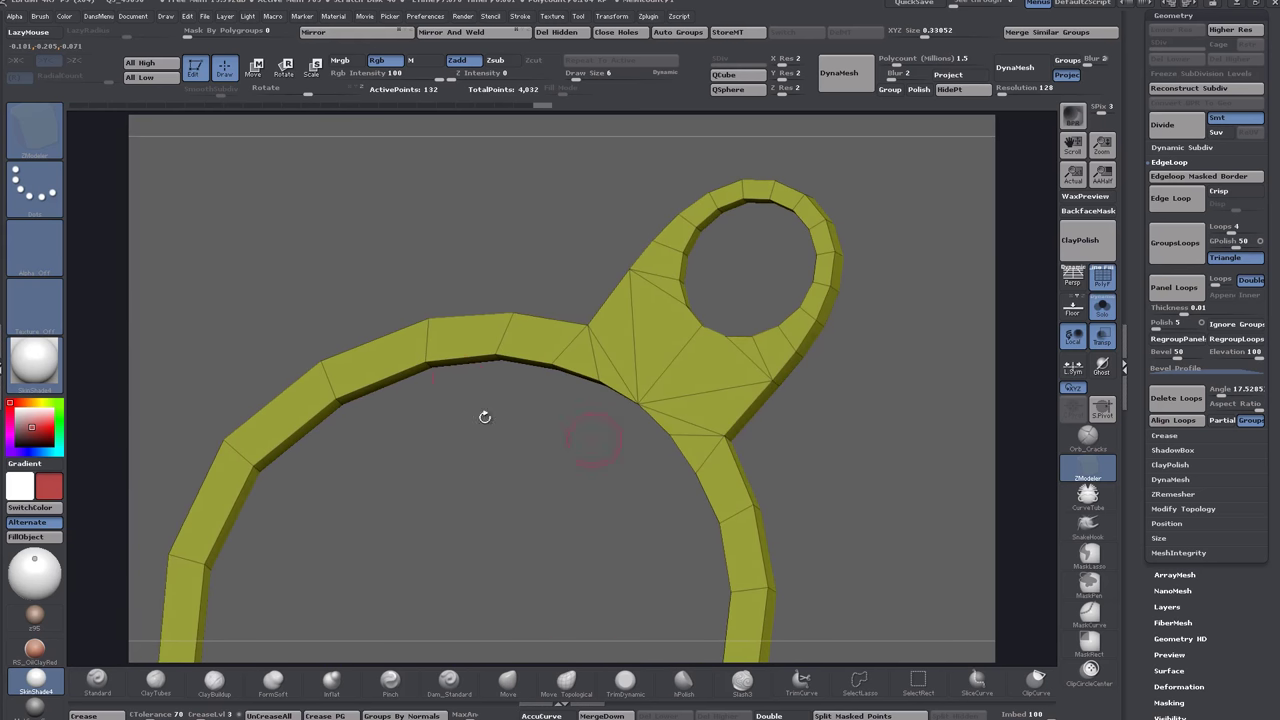
Examine the simplified ring and its tab from several angles for leftover edges and shape problems.
{"action": "left_click_drag", "start_coordinate": [915, 510], "coordinate": [809, 406], "text": "alt"}
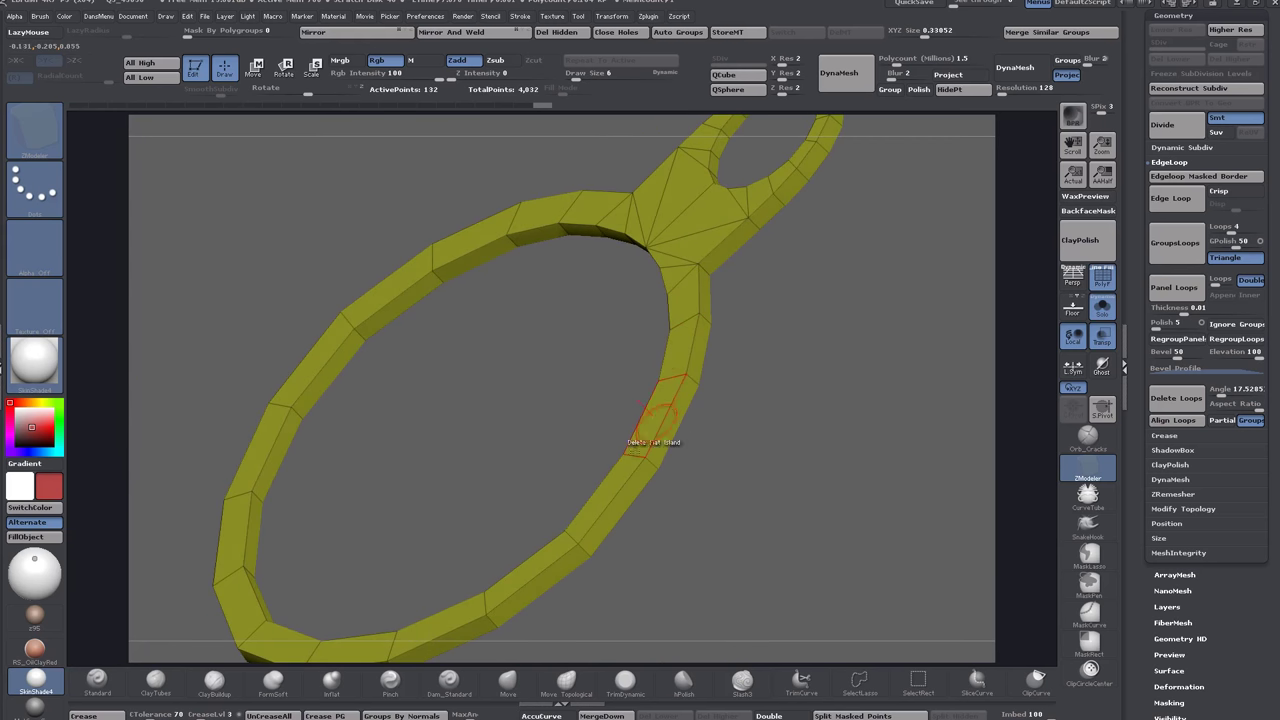
{"action": "left_click_drag", "start_coordinate": [783, 307], "coordinate": [829, 268]}
{"action": "left_click_drag", "start_coordinate": [740, 285], "coordinate": [748, 340]}
{"action": "left_click_drag", "start_coordinate": [878, 501], "coordinate": [838, 527], "text": "alt"}
{"action": "left_click_drag", "start_coordinate": [838, 527], "coordinate": [782, 484]}
{"action": "left_click_drag", "start_coordinate": [920, 262], "coordinate": [786, 430]}
{"action": "left_click_drag", "start_coordinate": [912, 426], "coordinate": [855, 379]}
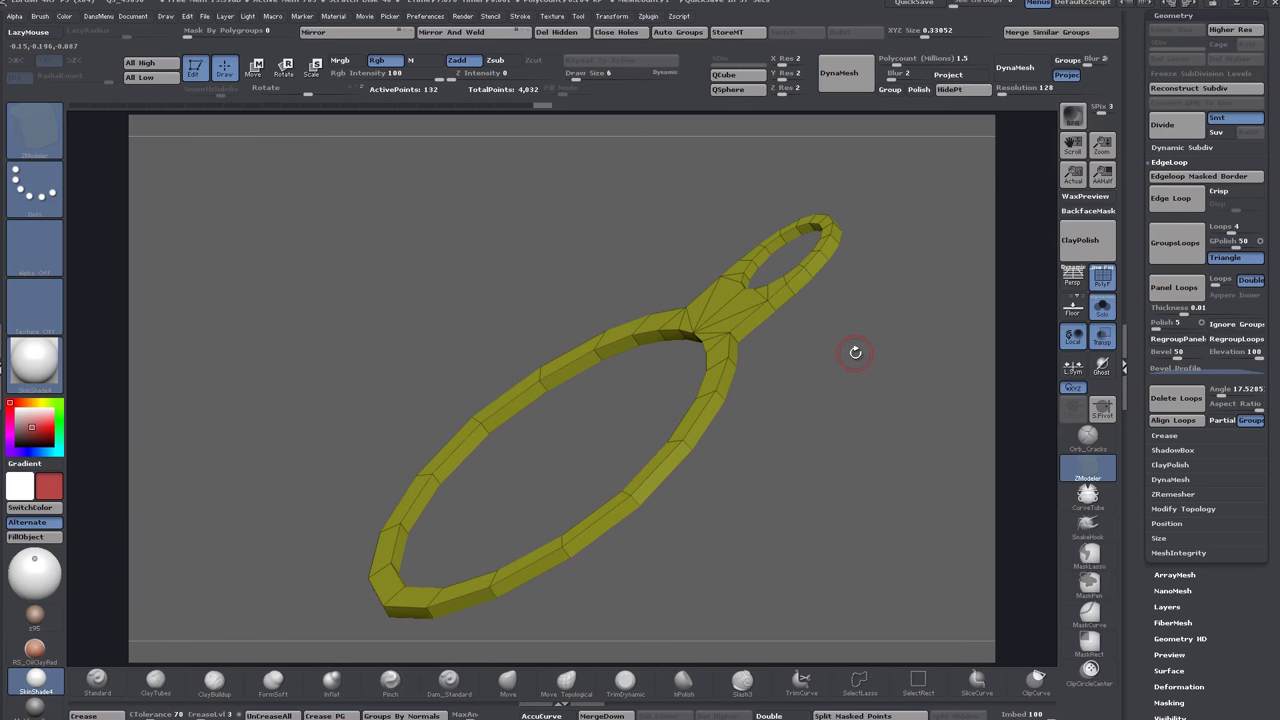
{"action": "left_click_drag", "start_coordinate": [855, 352], "coordinate": [830, 365]}
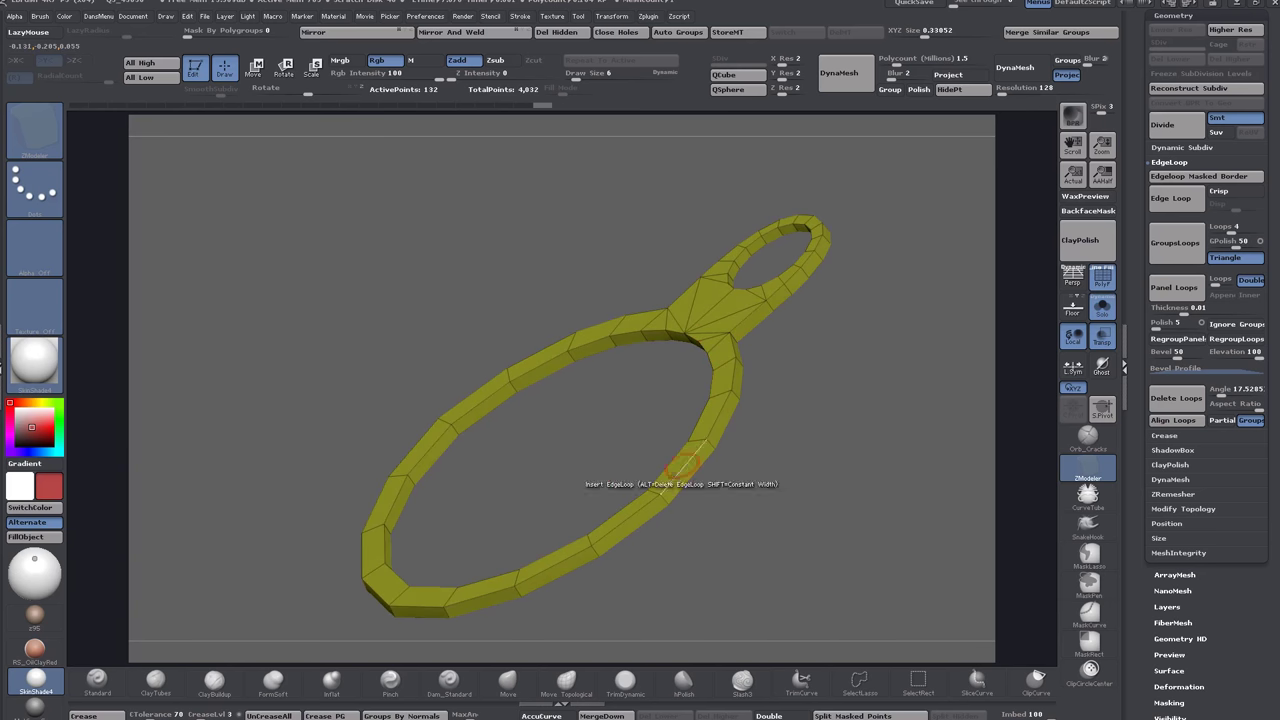
{"action": "left_click_drag", "start_coordinate": [789, 407], "coordinate": [545, 405]}
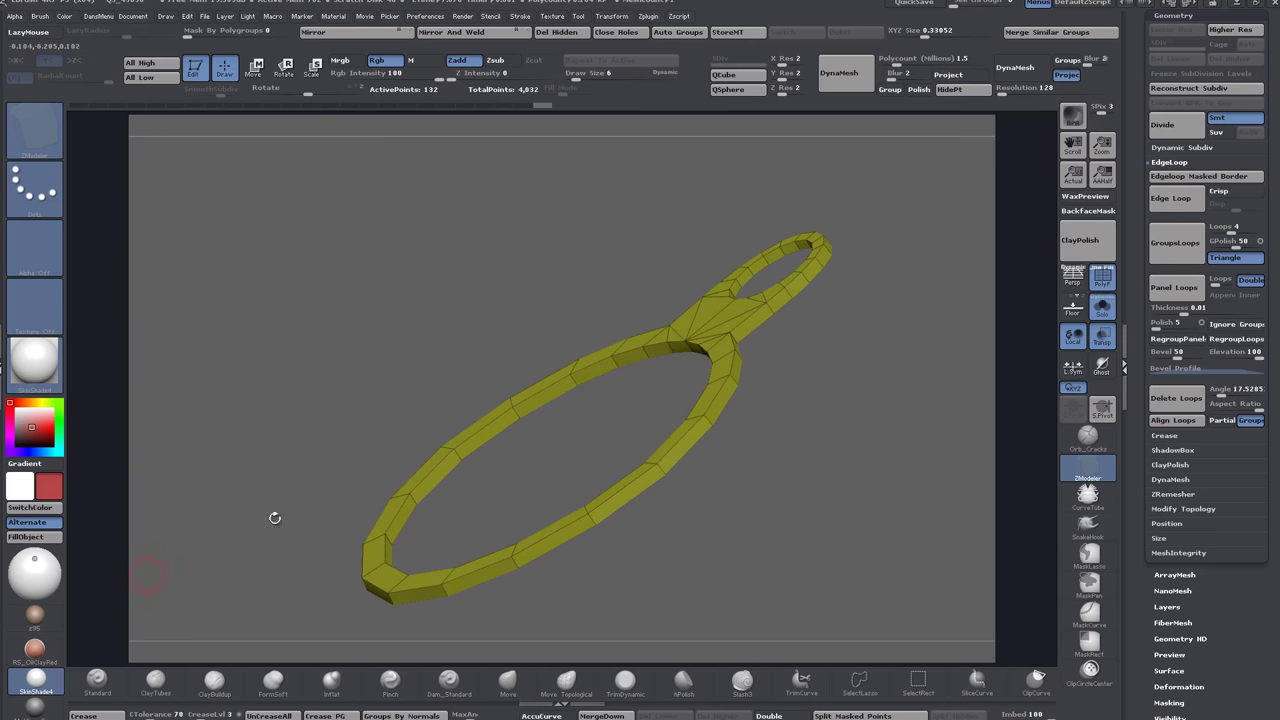
{"action": "left_click_drag", "start_coordinate": [820, 335], "coordinate": [645, 398]}
{"action": "left_click", "coordinate": [722, 287]}
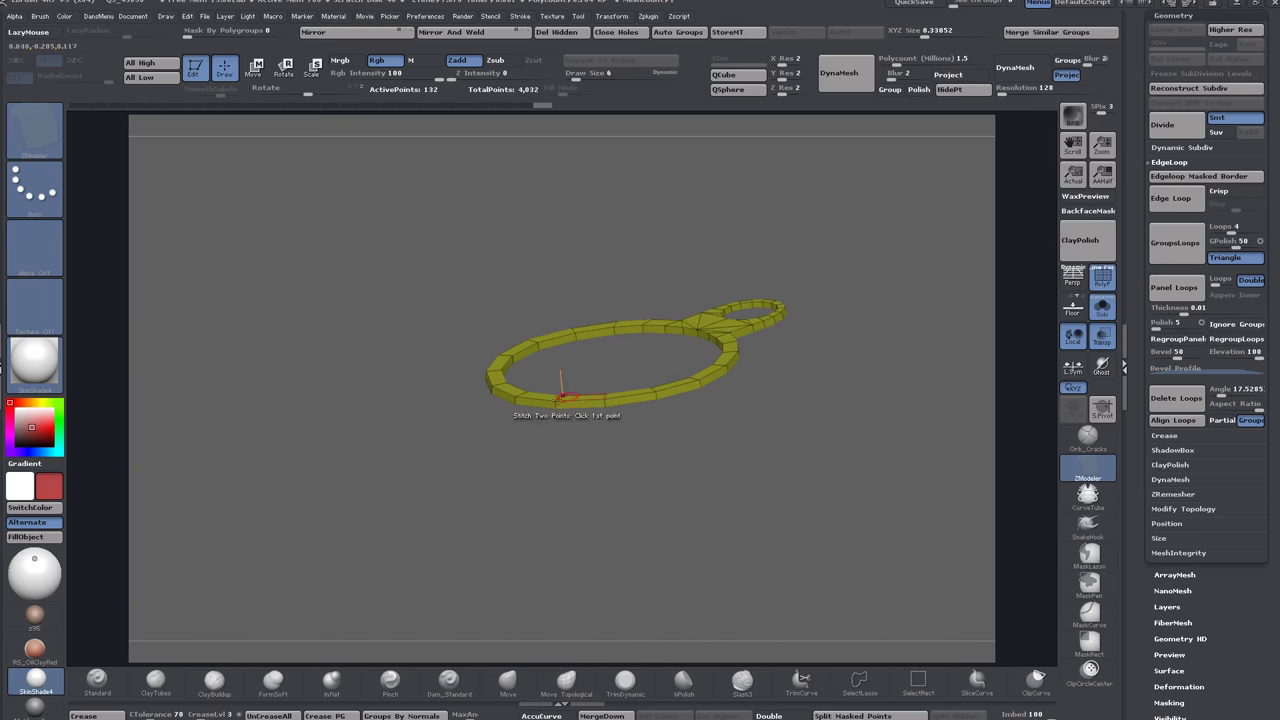
{"action": "left_click_drag", "start_coordinate": [857, 334], "coordinate": [380, 410]}
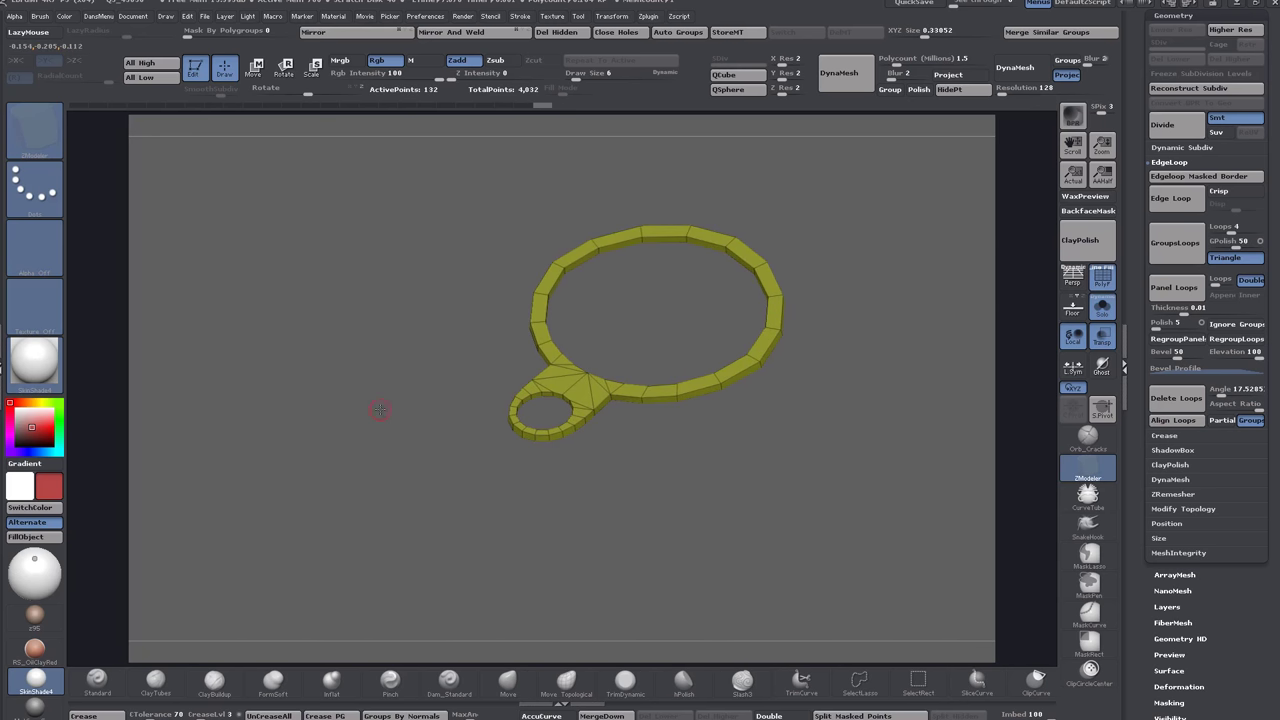
Select the atari bits subtool and inspect its dashed ring pieces with the polyframe hidden.
{"action": "left_click_drag", "start_coordinate": [1143, 331], "coordinate": [1145, 470]}
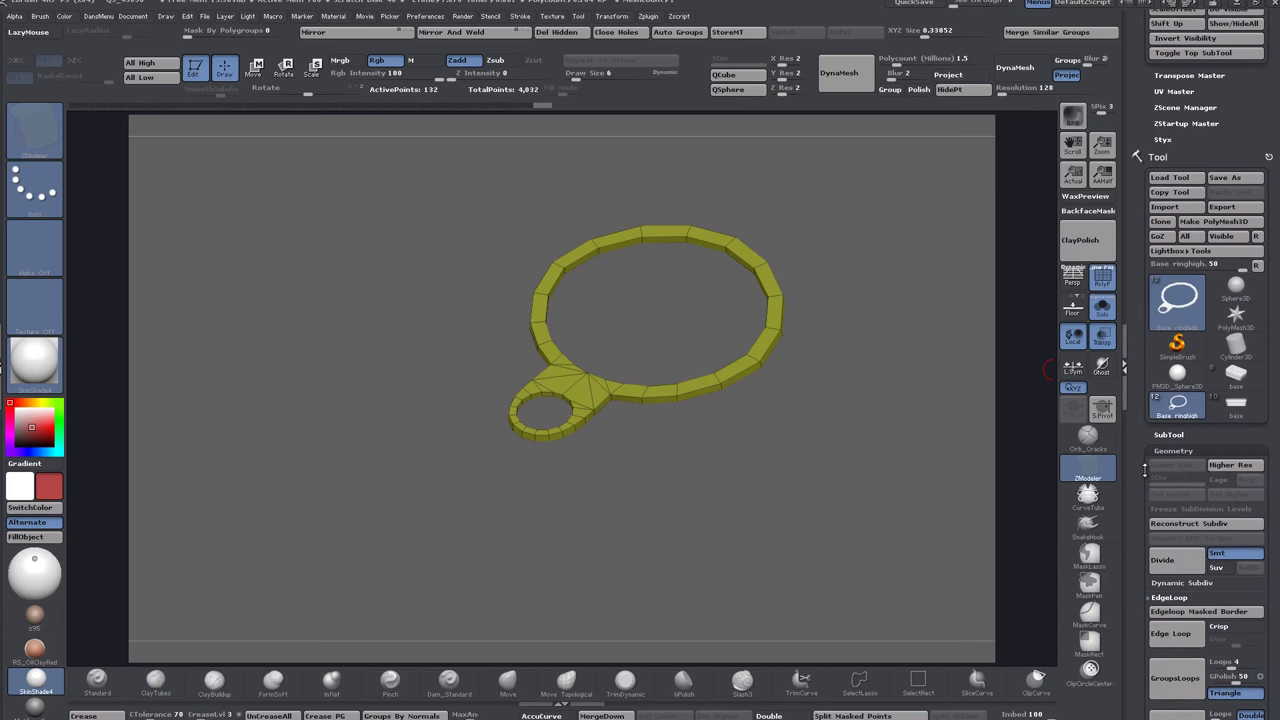
{"action": "left_click", "coordinate": [1168, 434]}
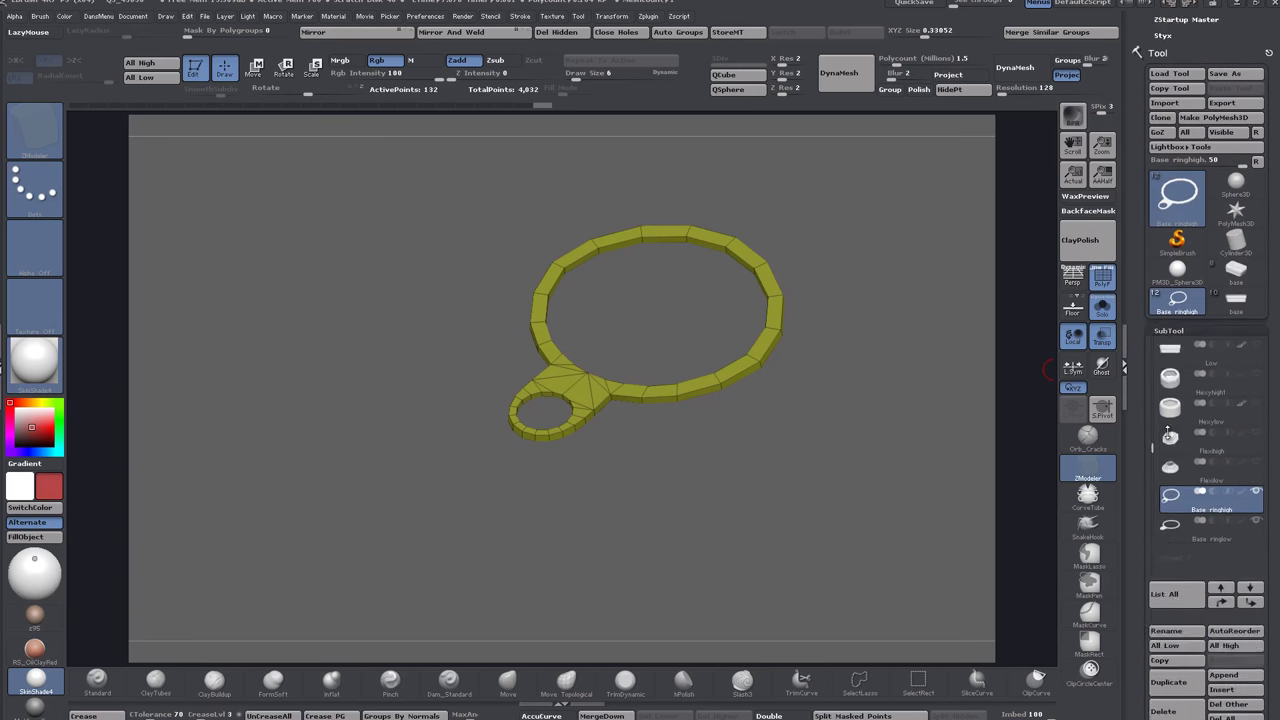
{"action": "left_click_drag", "start_coordinate": [1155, 338], "coordinate": [1152, 257]}
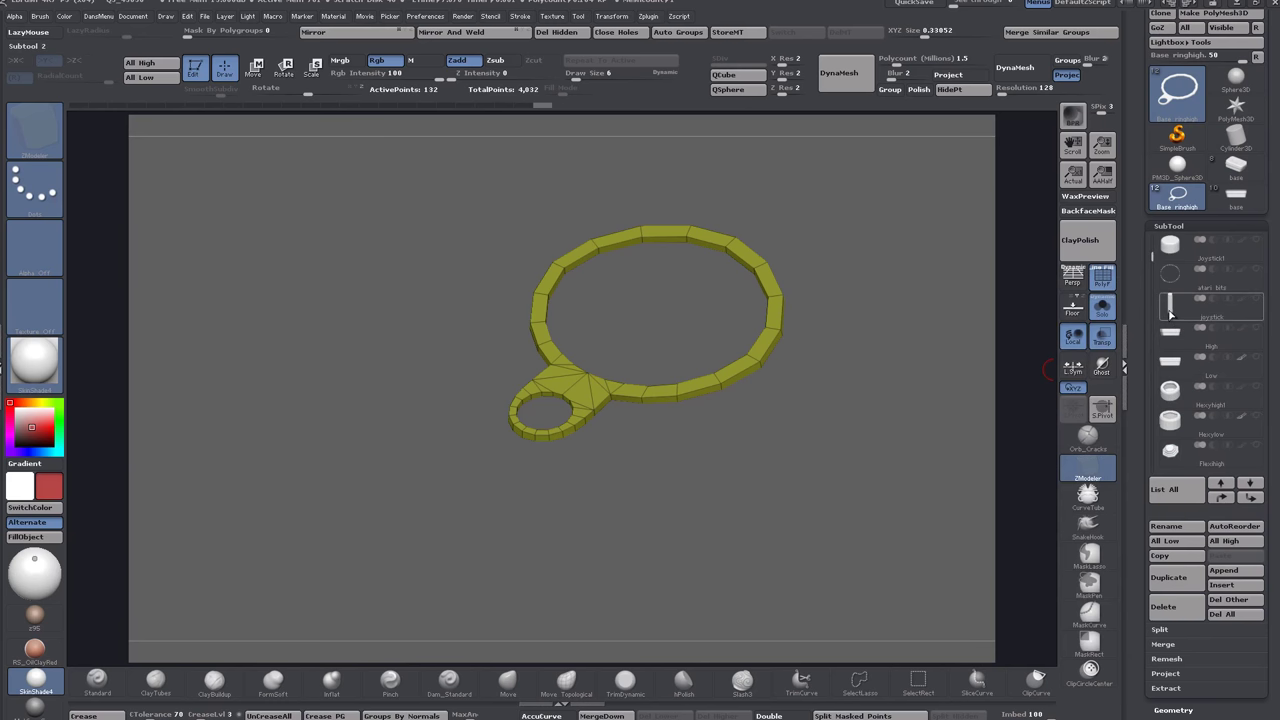
{"action": "mouse_move", "coordinate": [1171, 314]}
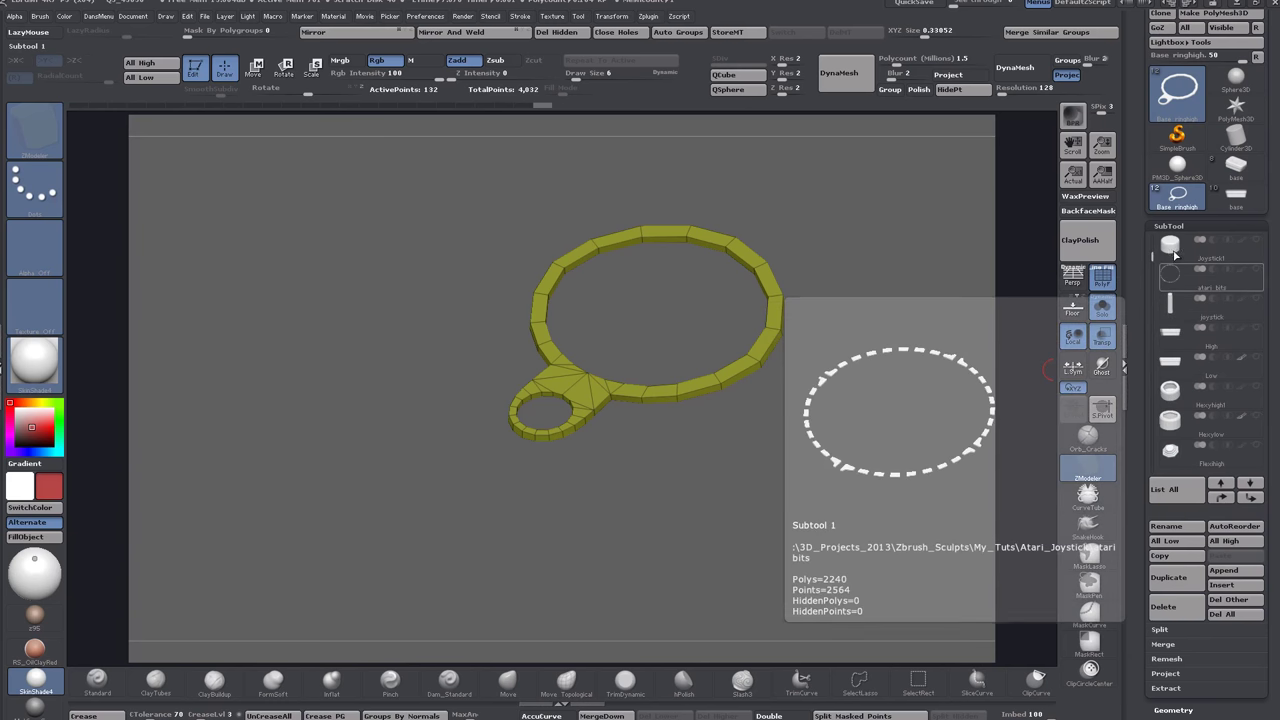
{"action": "left_click", "coordinate": [1173, 280]}
{"action": "left_click_drag", "start_coordinate": [789, 378], "coordinate": [971, 342]}
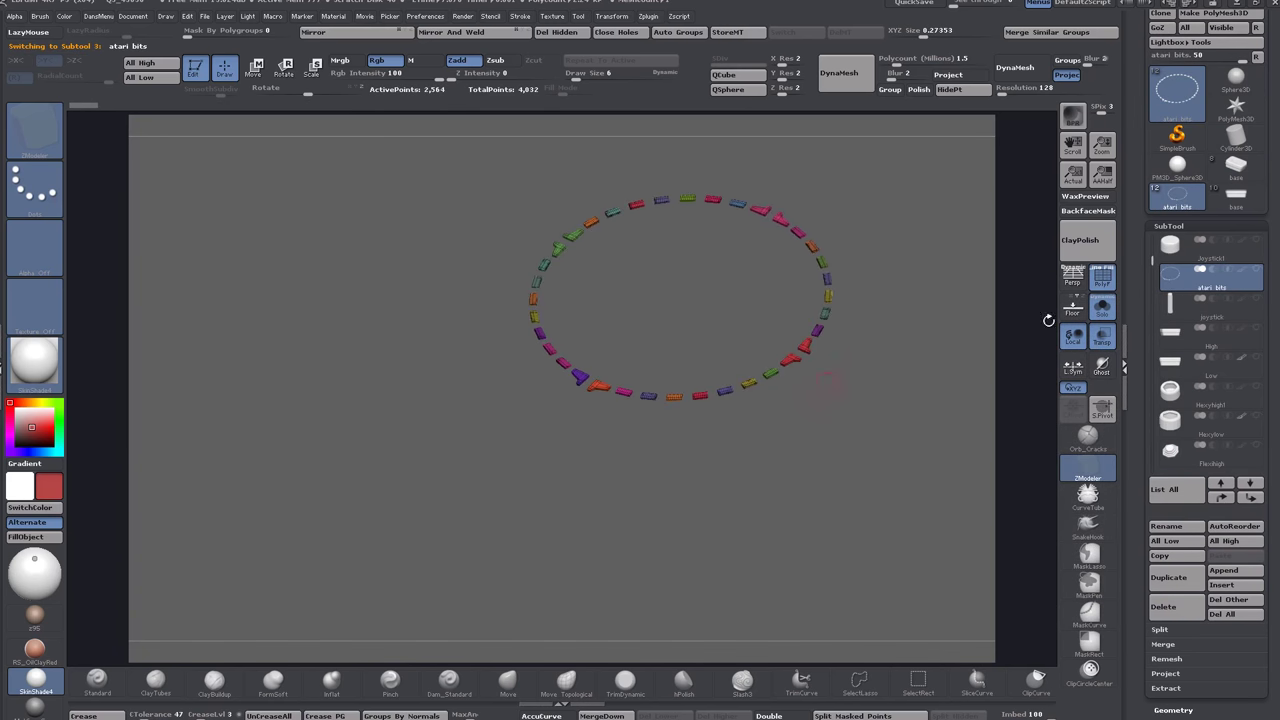
{"action": "left_click", "coordinate": [1102, 288]}
{"action": "left_click_drag", "start_coordinate": [823, 374], "coordinate": [789, 391], "text": "alt"}
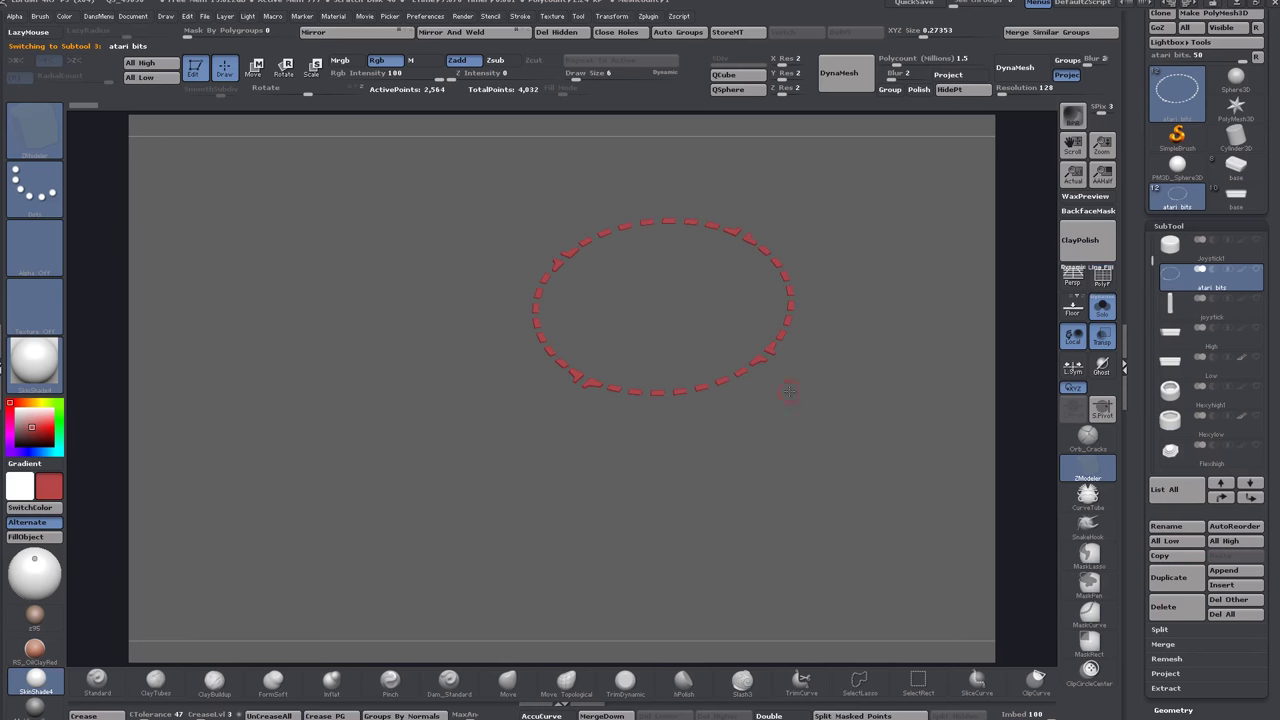
{"action": "left_click_drag", "start_coordinate": [662, 238], "coordinate": [712, 218]}
Select the joystick subtool, show its polyframe, then duplicate it and rename the copy low.
{"action": "left_click", "coordinate": [1171, 306]}
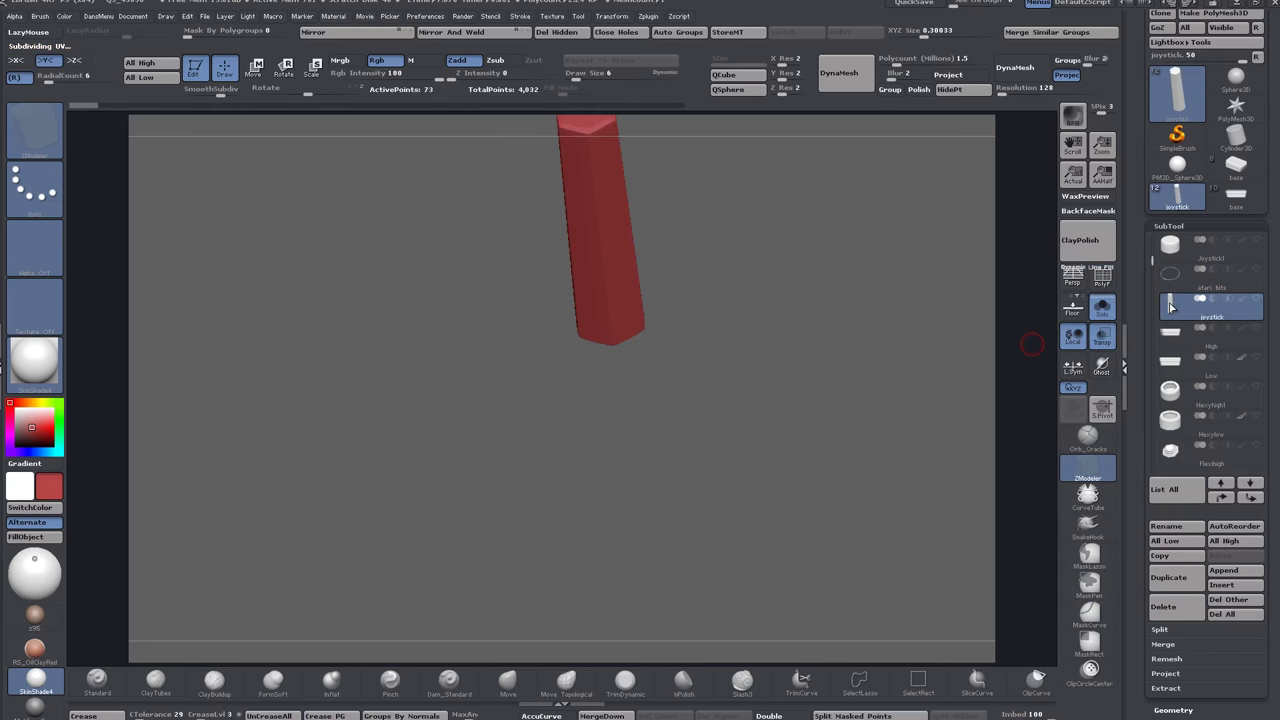
{"action": "left_click_drag", "start_coordinate": [729, 312], "coordinate": [755, 475], "text": "alt"}
{"action": "left_click", "coordinate": [1102, 278]}
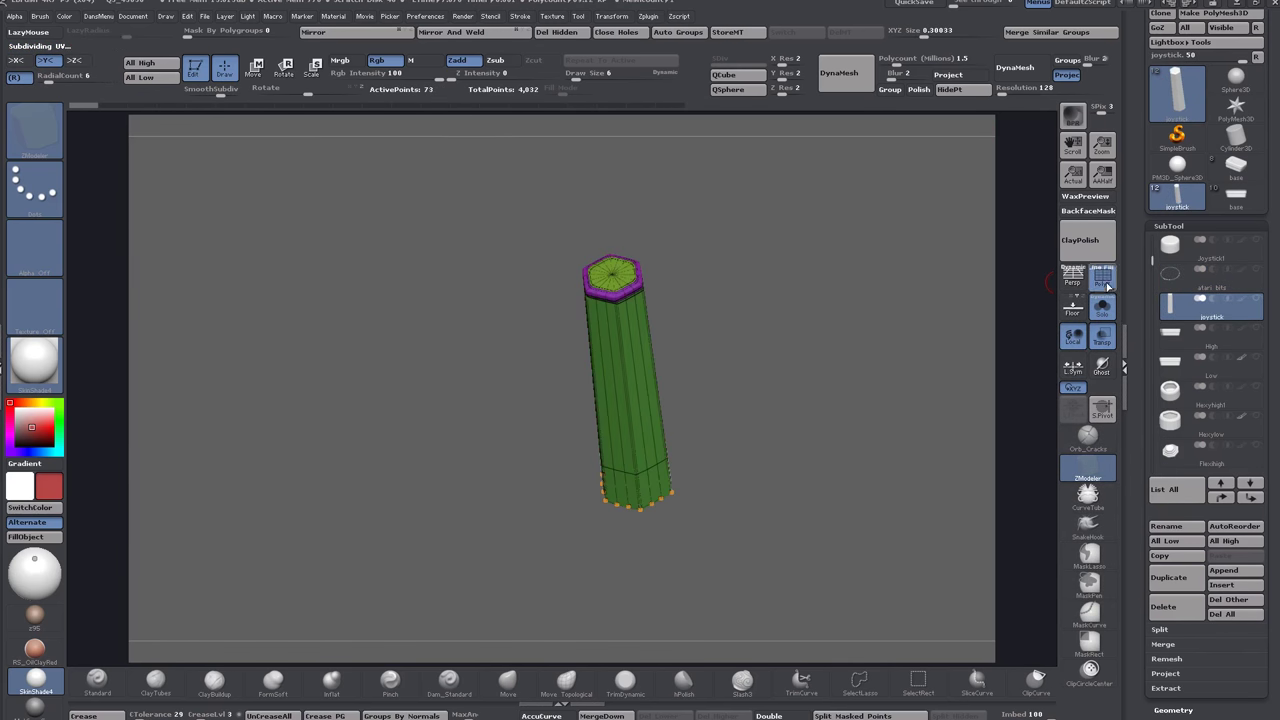
{"action": "left_click_drag", "start_coordinate": [722, 430], "coordinate": [734, 392]}
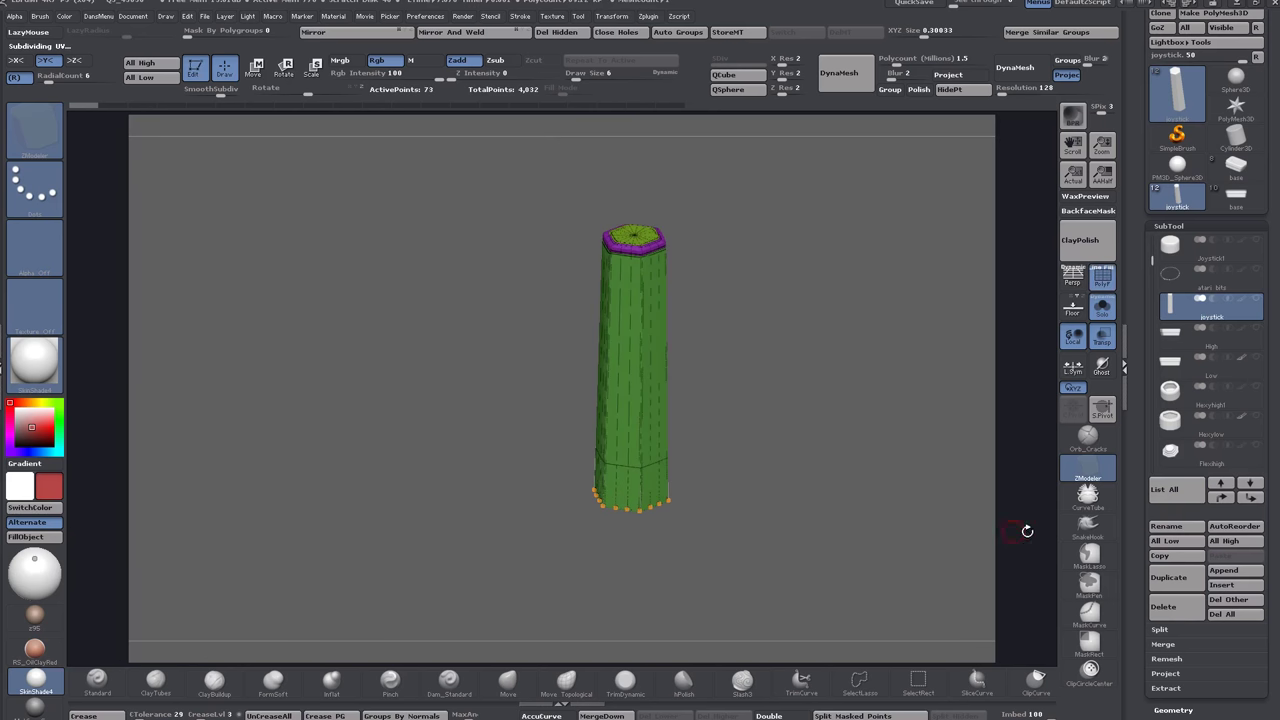
{"action": "left_click", "coordinate": [1190, 583]}
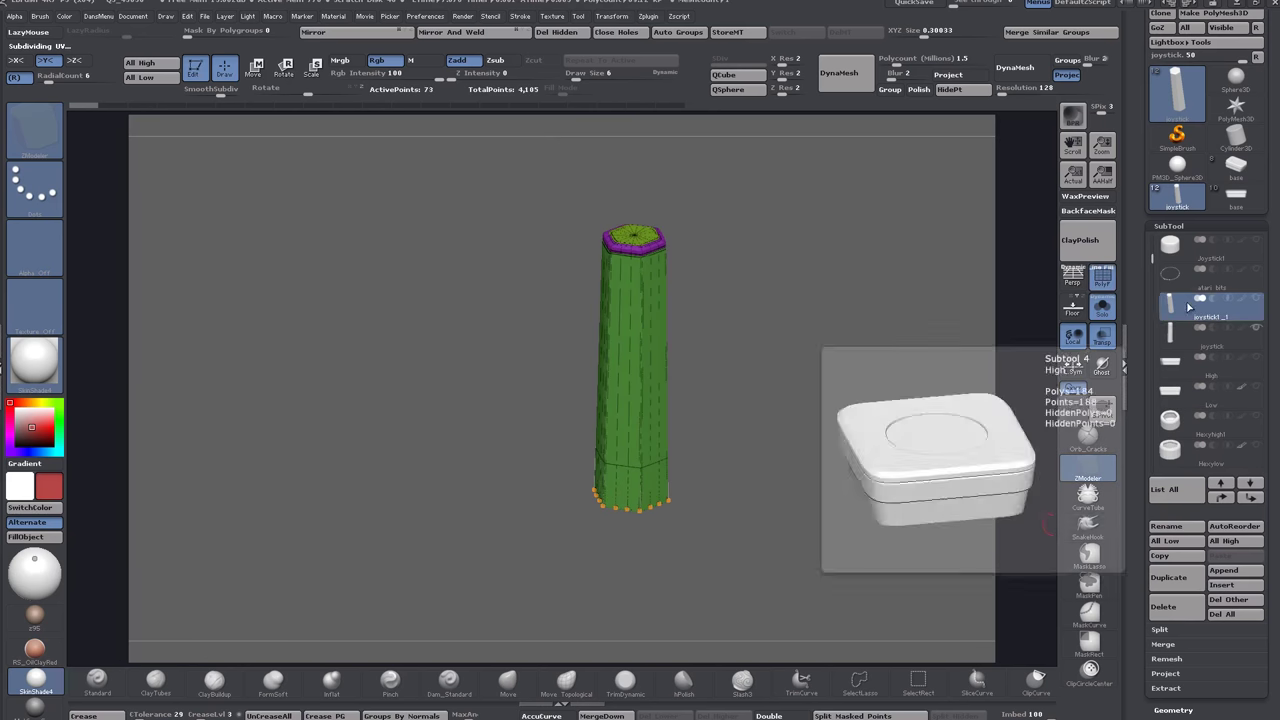
{"action": "left_click", "coordinate": [1186, 527]}
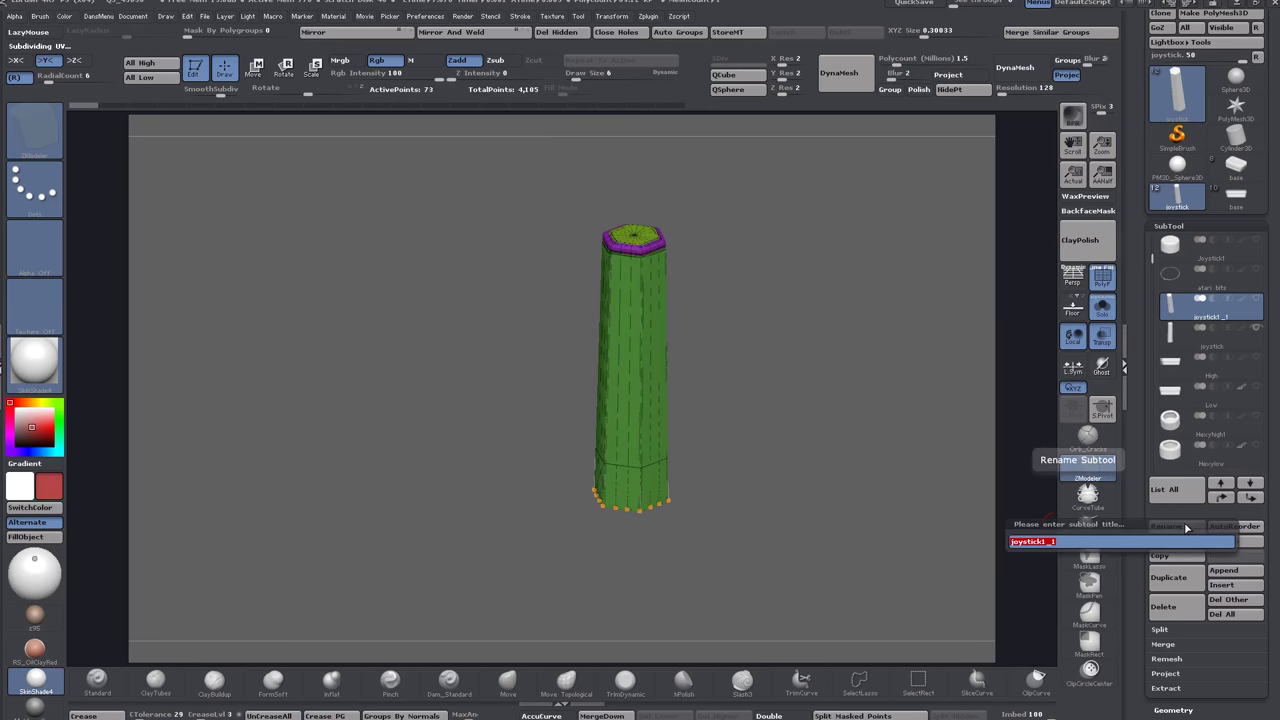
{"action": "type", "text": "low"}
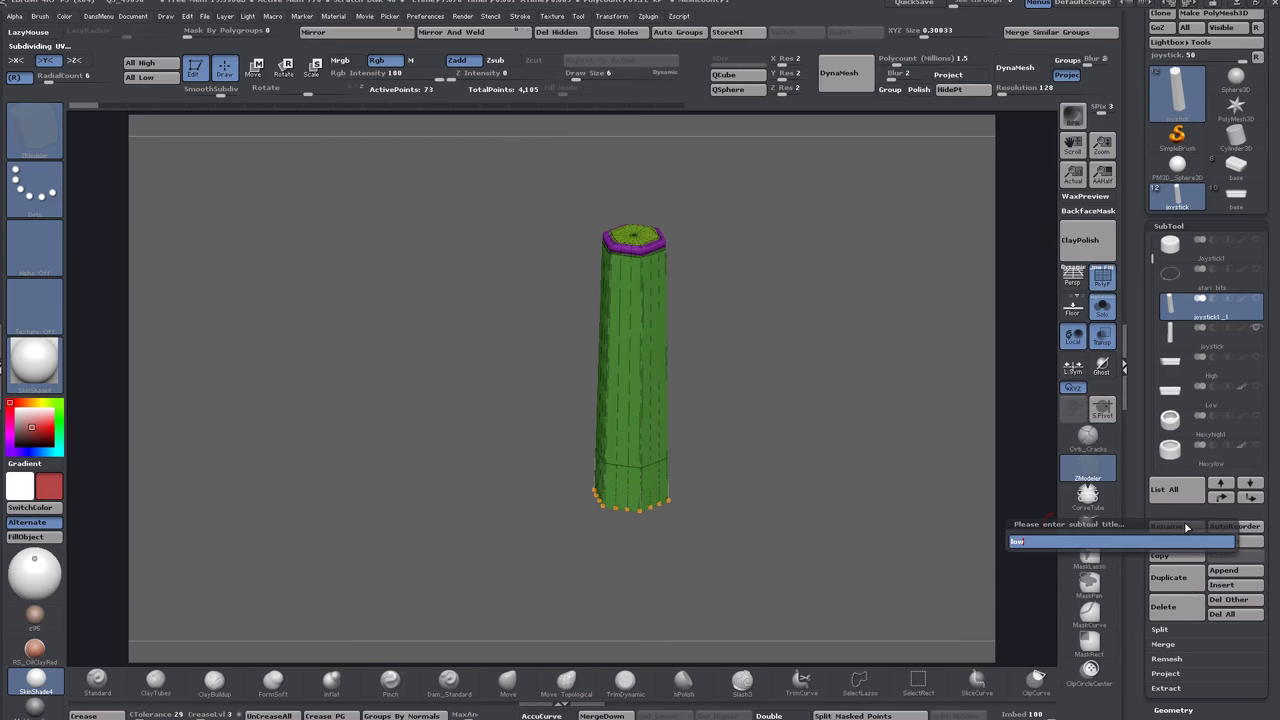
{"action": "key", "text": "Return"}
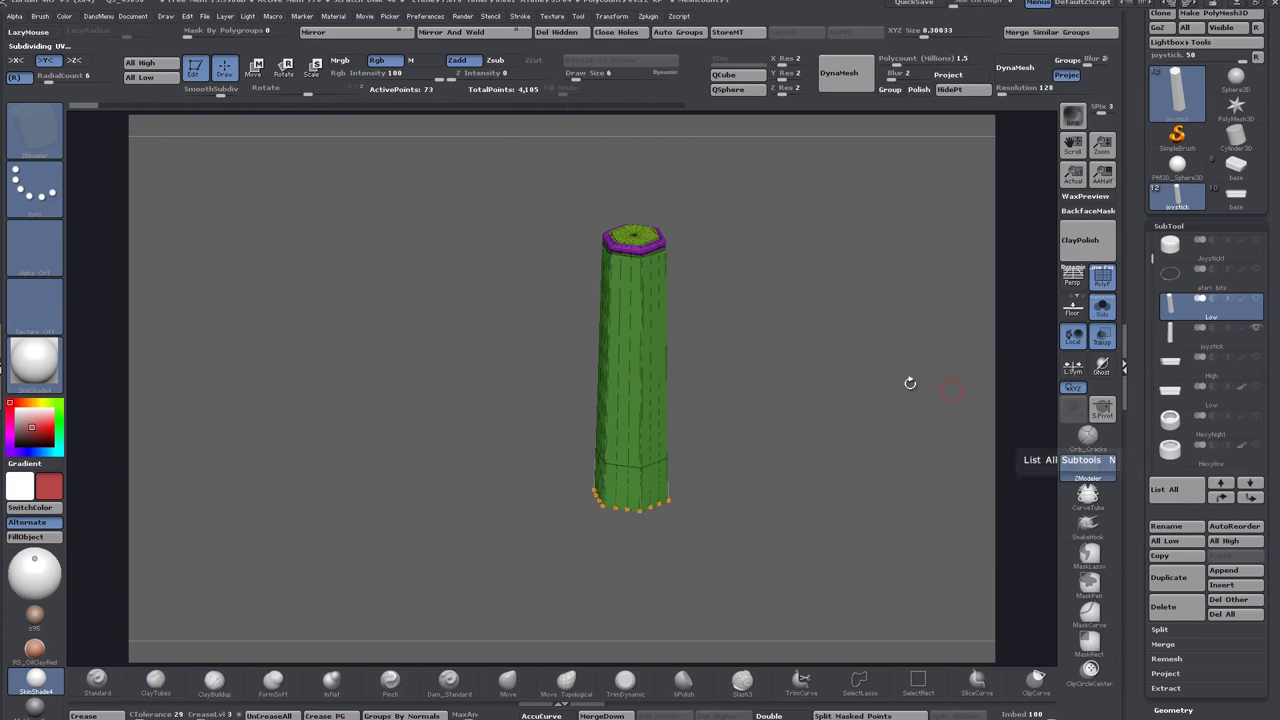
Turn on the Low shaft's visibility, leave Solo mode, and compare it with the original joystick subtool.
{"action": "left_click_drag", "start_coordinate": [915, 380], "coordinate": [797, 417]}
{"action": "left_click_drag", "start_coordinate": [730, 324], "coordinate": [781, 298], "text": "alt"}
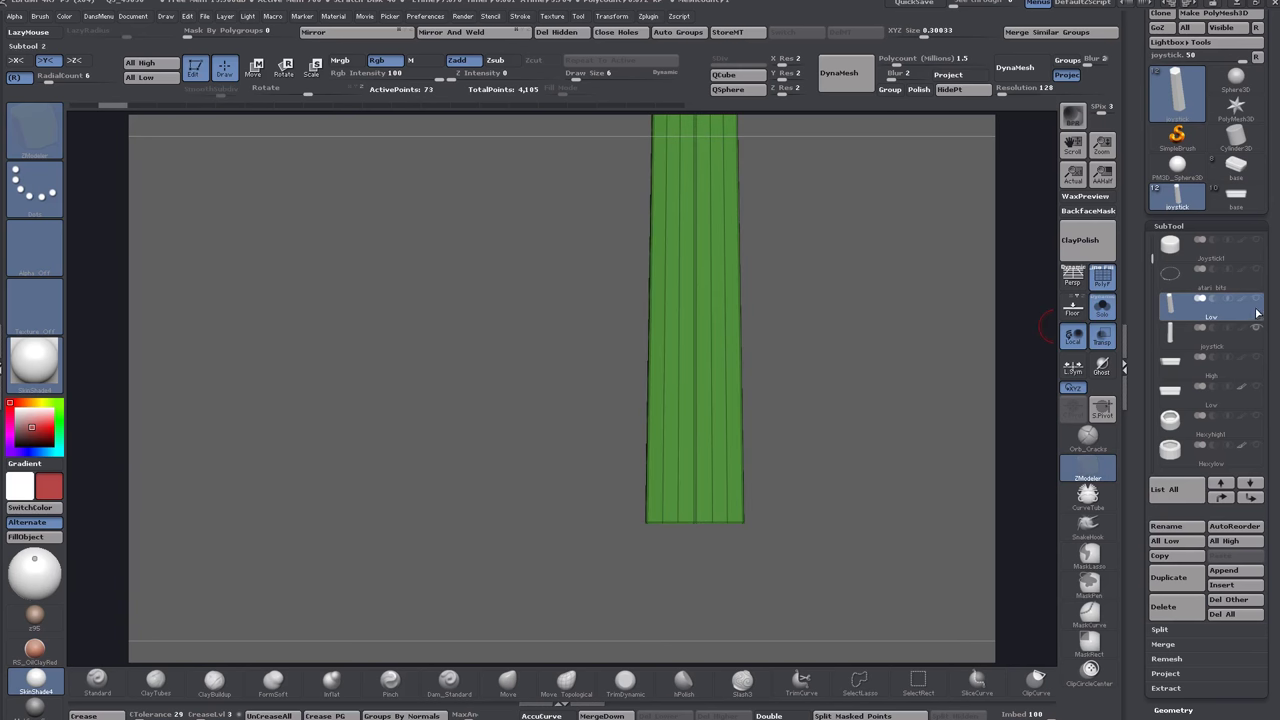
{"action": "mouse_move", "coordinate": [1261, 303]}
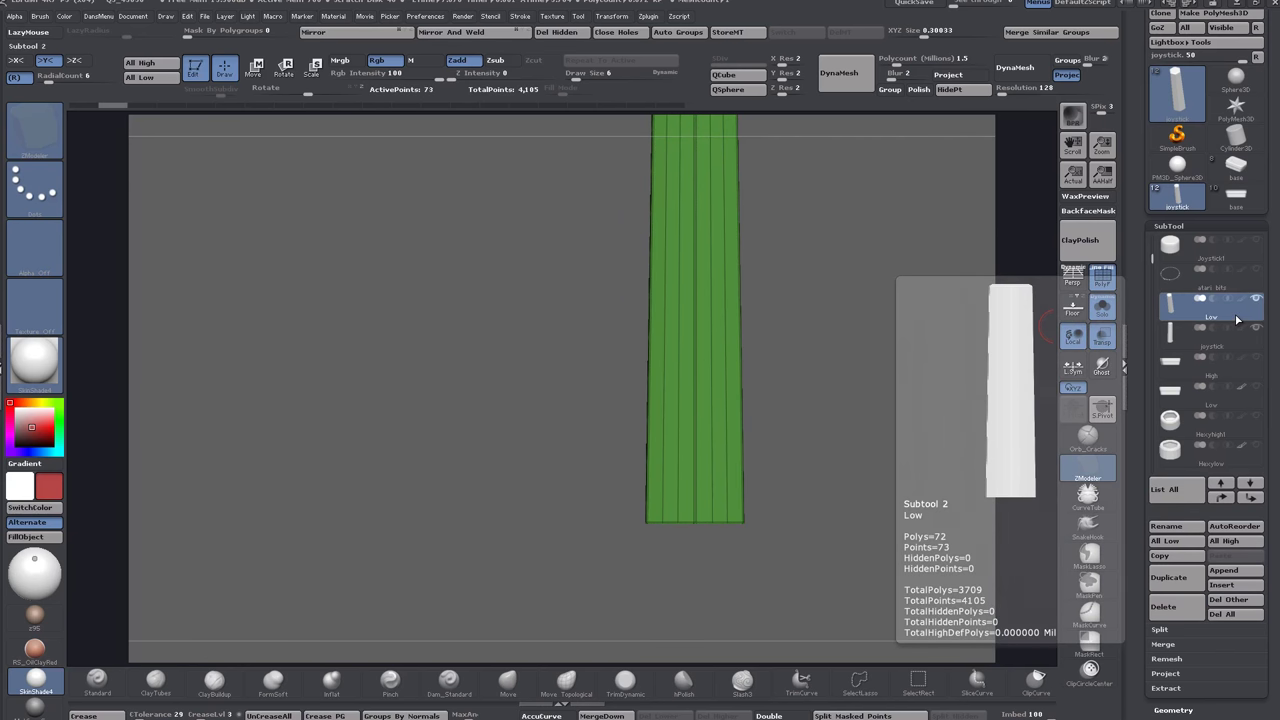
{"action": "key", "text": "f"}
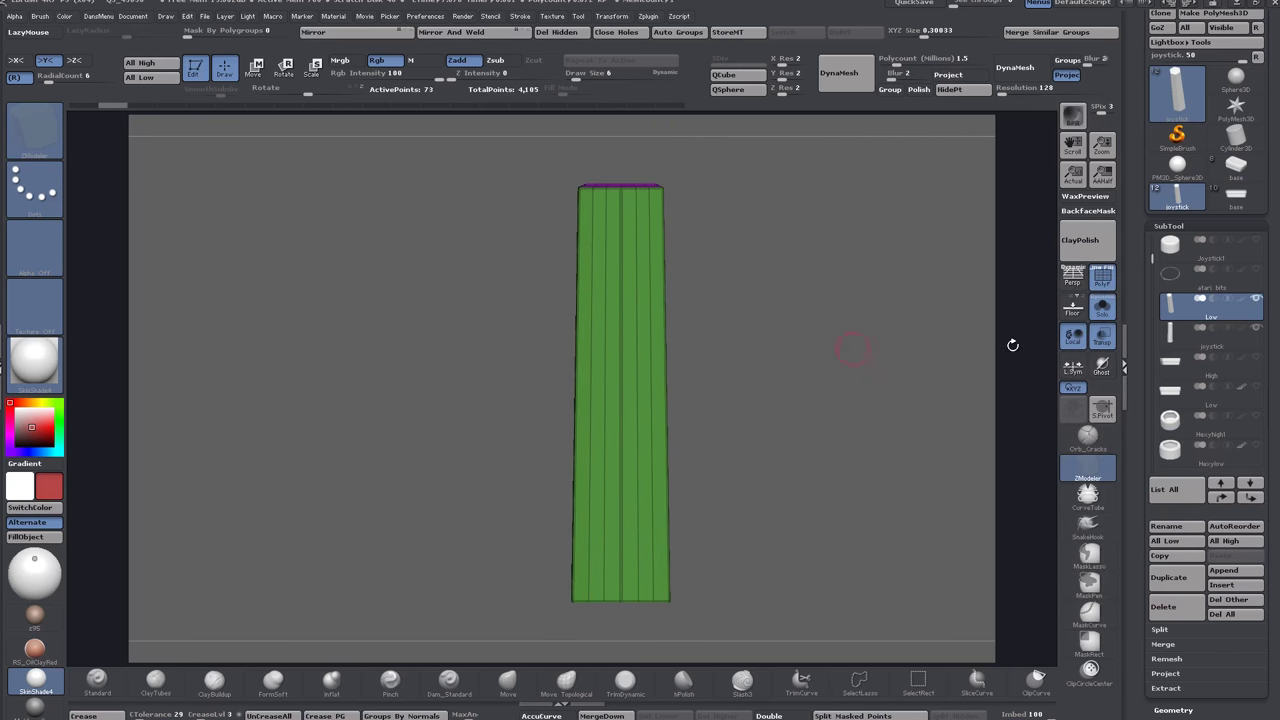
{"action": "left_click", "coordinate": [1101, 307]}
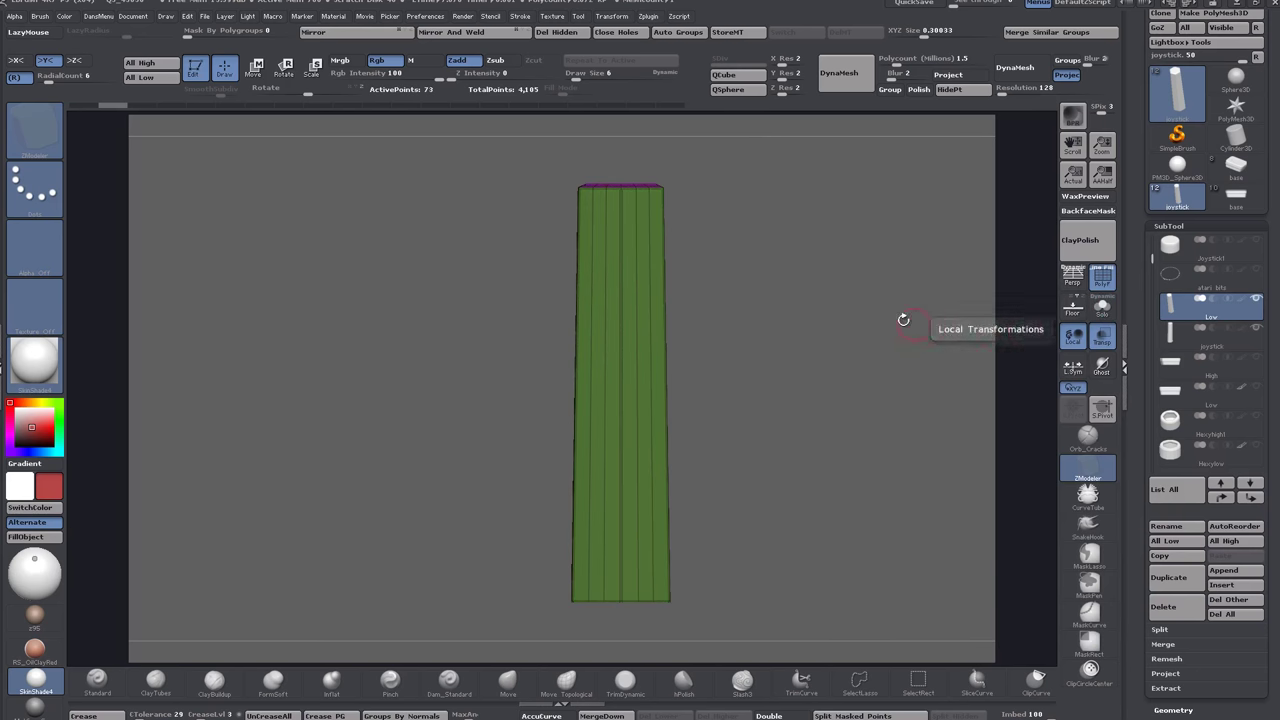
{"action": "left_click", "coordinate": [1169, 341]}
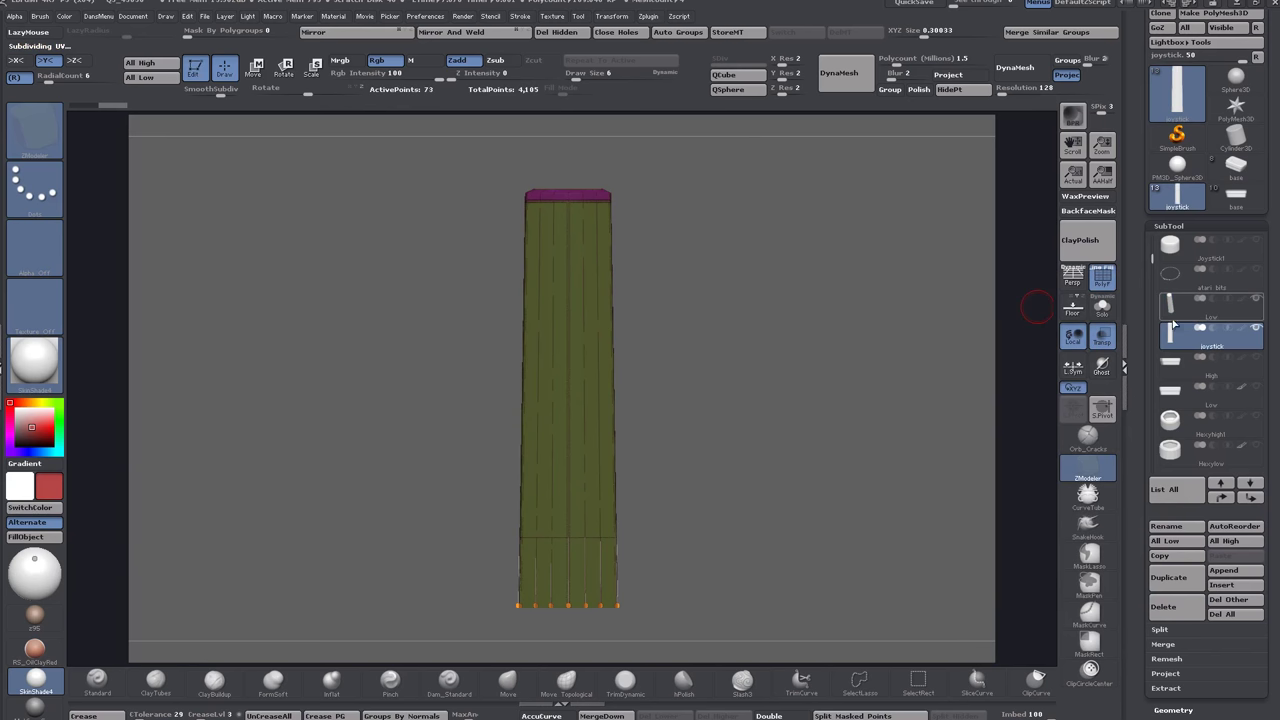
{"action": "left_click", "coordinate": [1172, 312]}
{"action": "mouse_move", "coordinate": [701, 253]}
{"action": "left_mouse_down", "text": "alt"}
{"action": "mouse_move", "coordinate": [705, 238]}
{"action": "mouse_move", "coordinate": [733, 259]}
{"action": "left_mouse_up", "text": "alt"}
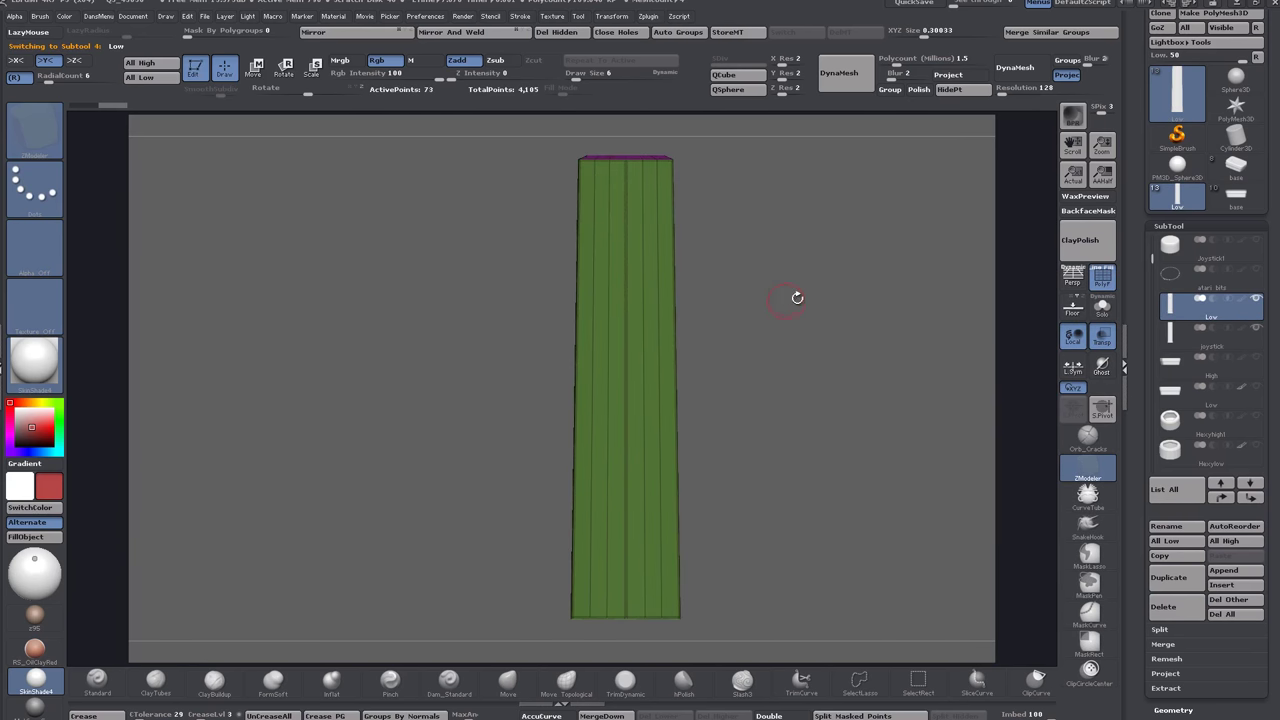
{"action": "left_click_drag", "start_coordinate": [797, 297], "coordinate": [789, 328]}
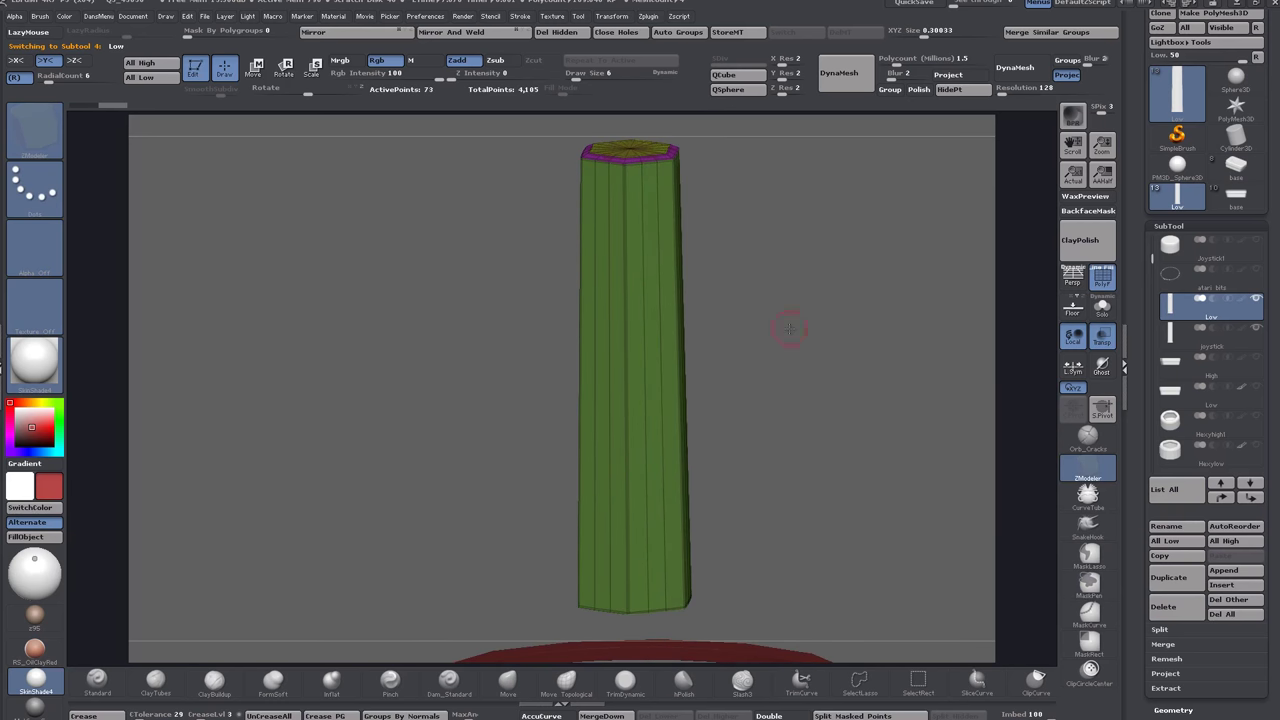
Toggle the visibility of the two shaft subtools and try to subdivide the Low shaft.
{"action": "mouse_move", "coordinate": [1195, 311]}
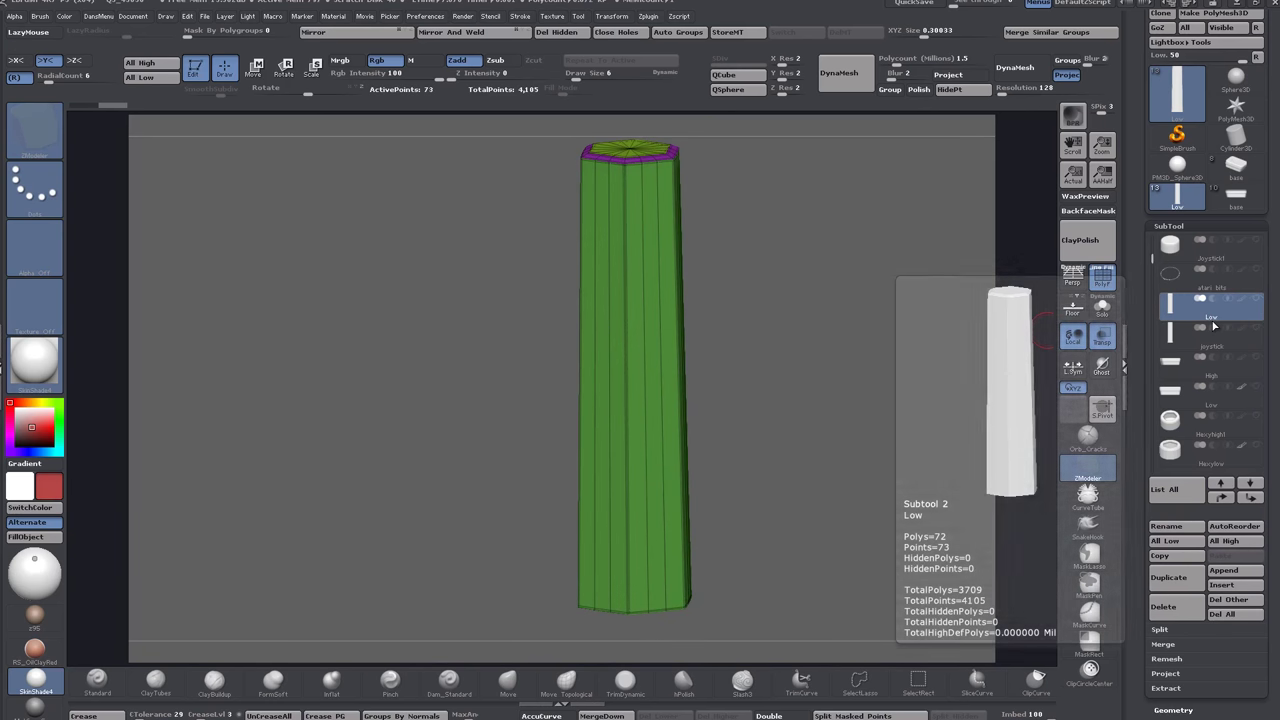
{"action": "left_click", "coordinate": [1257, 333]}
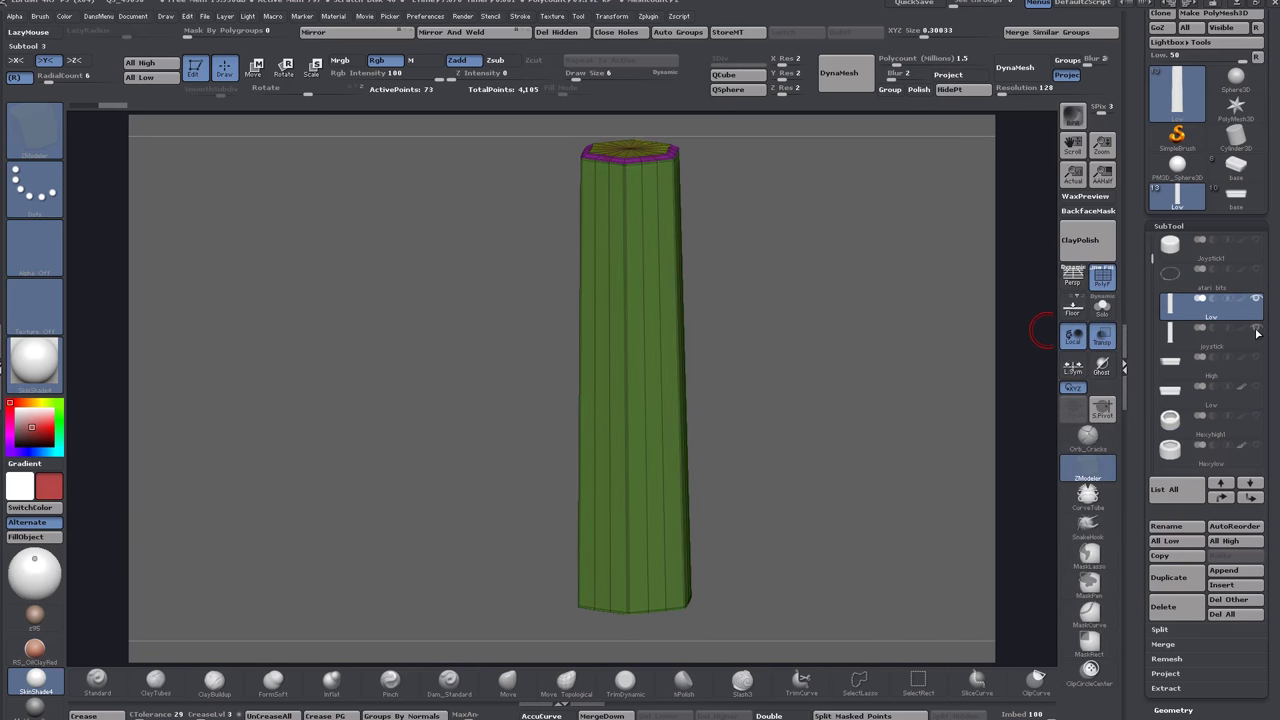
{"action": "left_click_drag", "start_coordinate": [856, 323], "coordinate": [894, 358]}
{"action": "key", "text": "ctrl+d"}
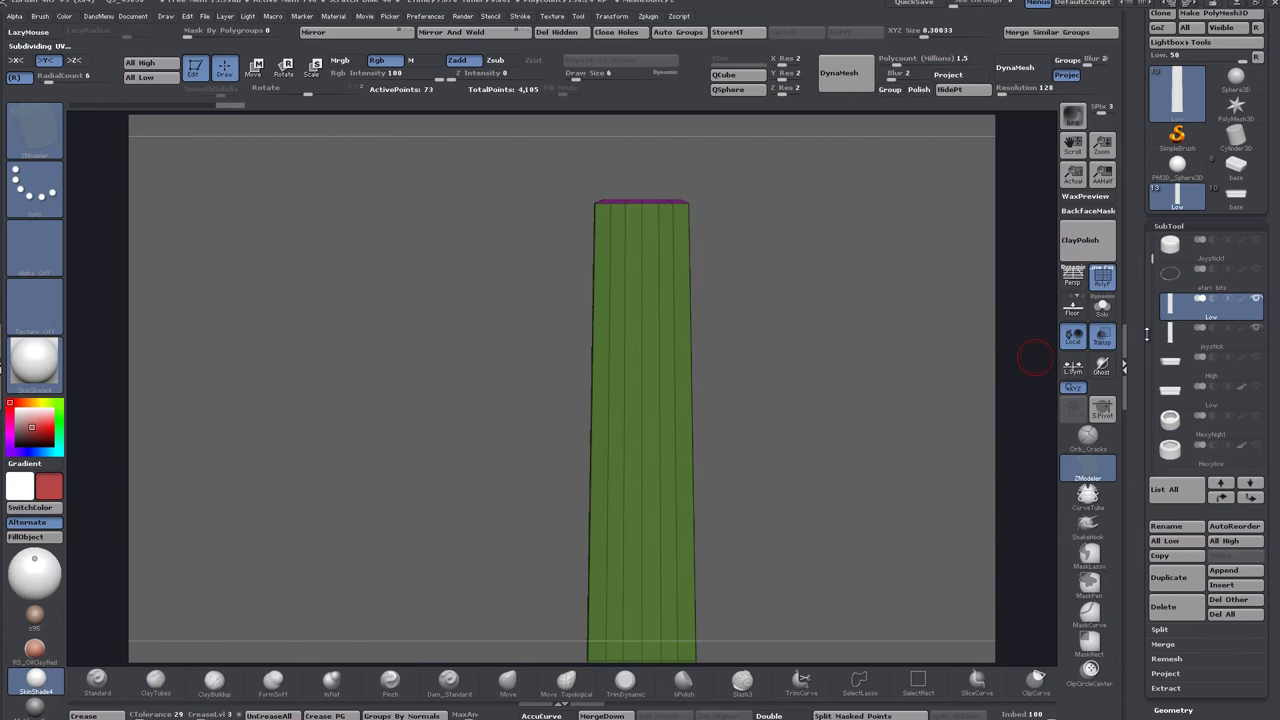
Isolate the Low shaft in Solo mode with its whole body and top cap in view.
{"action": "mouse_move", "coordinate": [1176, 337]}
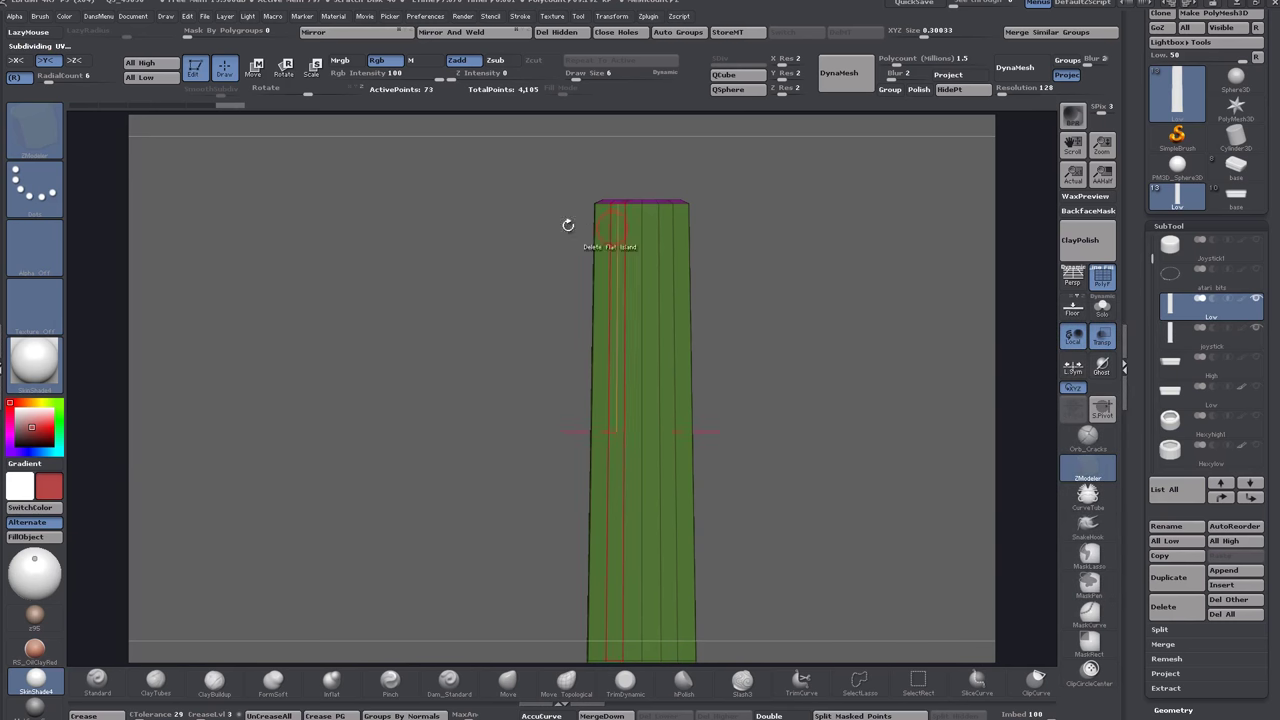
{"action": "left_click_drag", "start_coordinate": [872, 398], "coordinate": [805, 296], "text": "alt"}
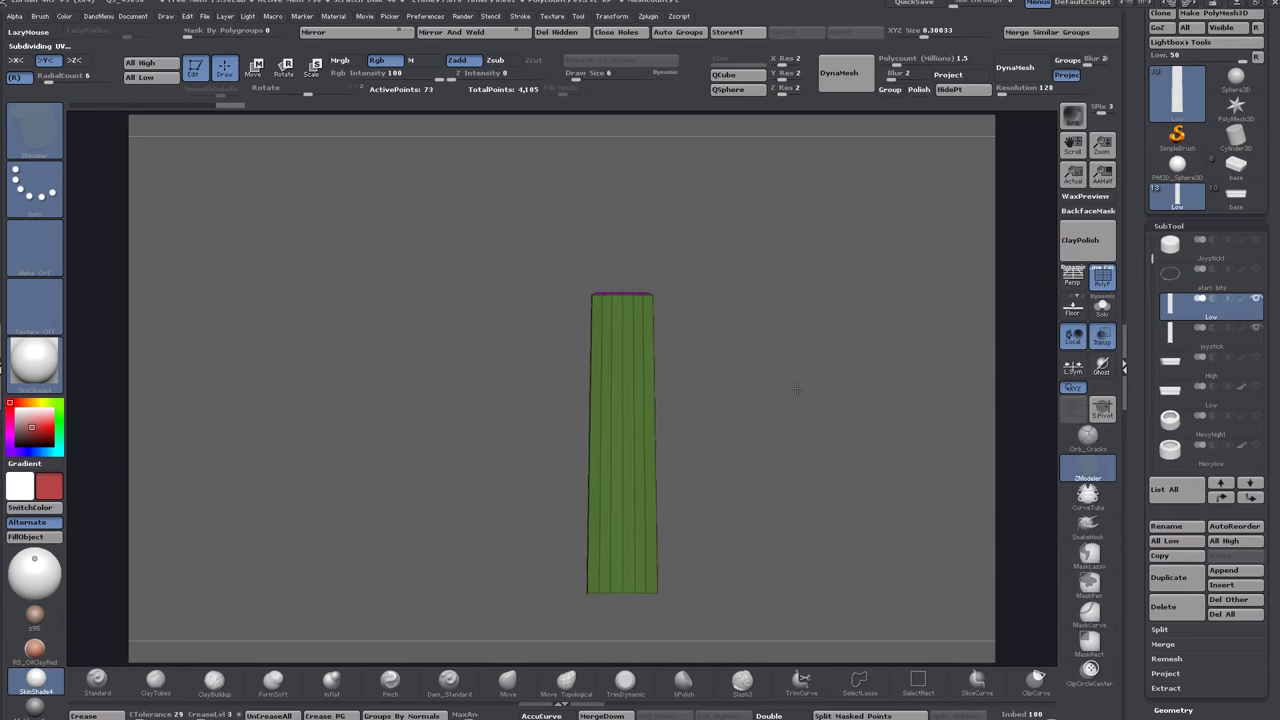
{"action": "left_click_drag", "start_coordinate": [794, 389], "coordinate": [748, 403]}
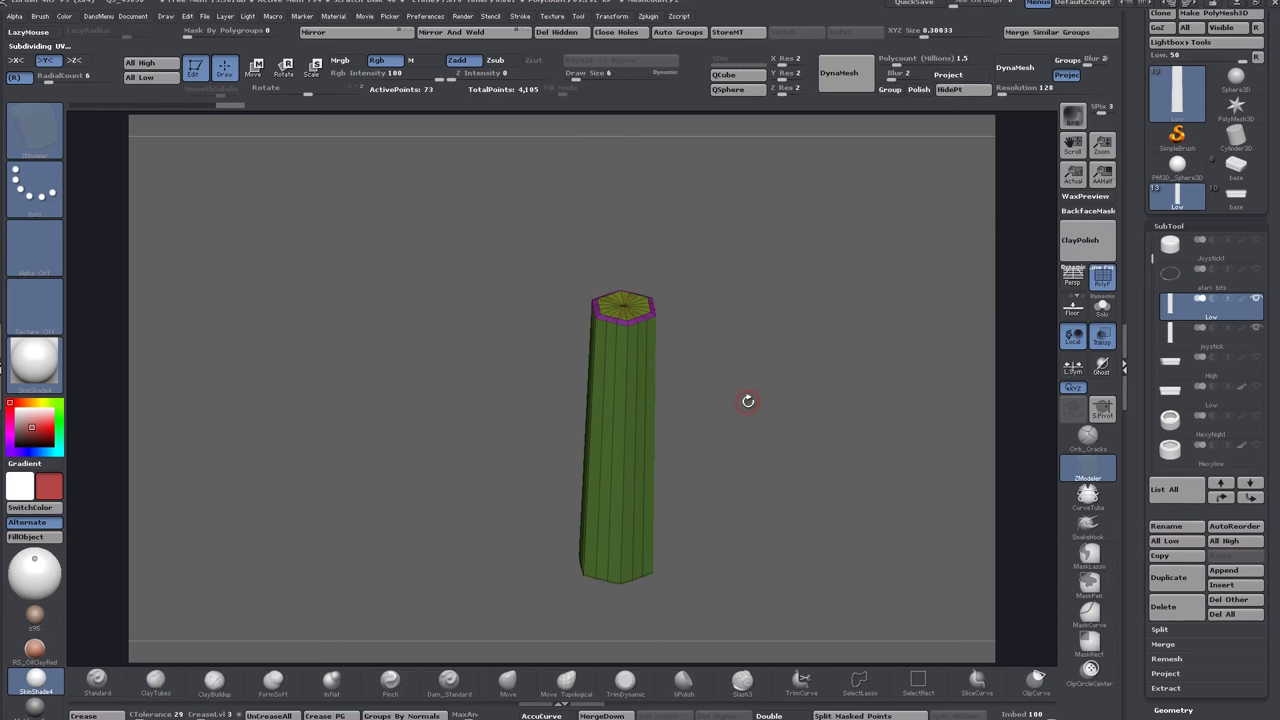
{"action": "left_click", "coordinate": [1101, 306]}
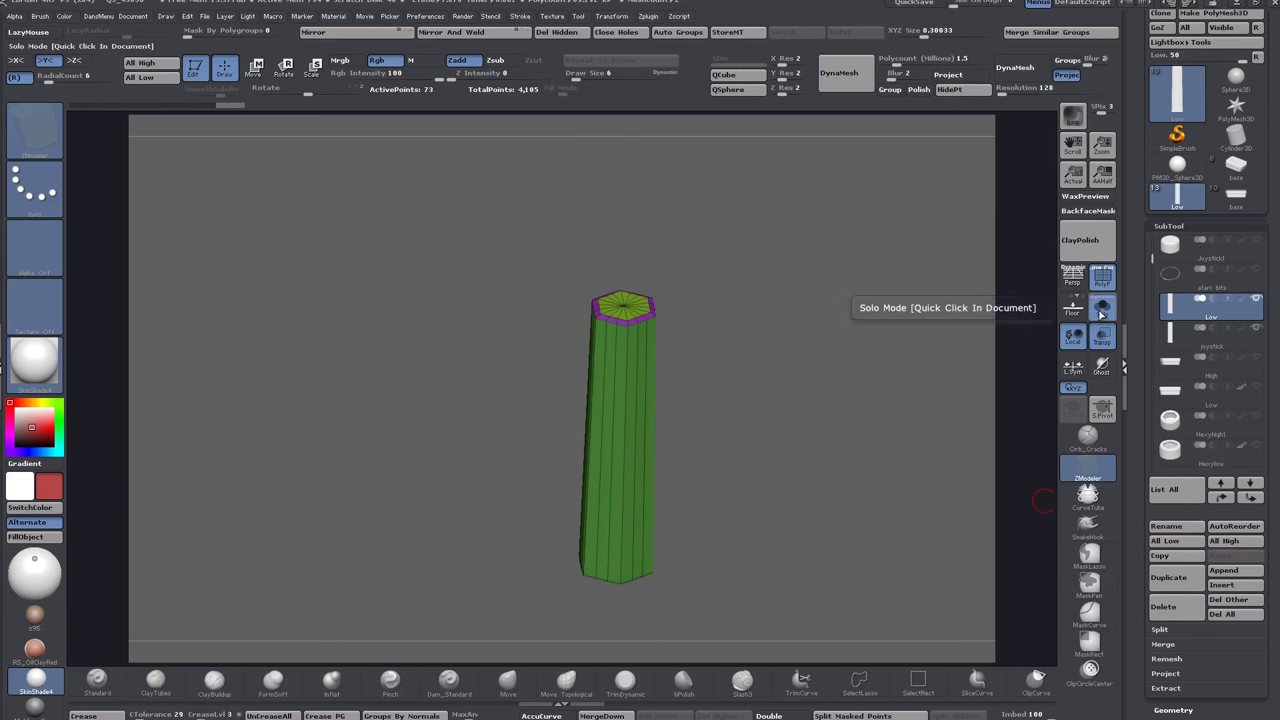
Delete the extra edge loop near the bottom of the Low shaft and preview the shape with dynamic subdivision.
{"action": "left_click_drag", "start_coordinate": [752, 458], "coordinate": [728, 414]}
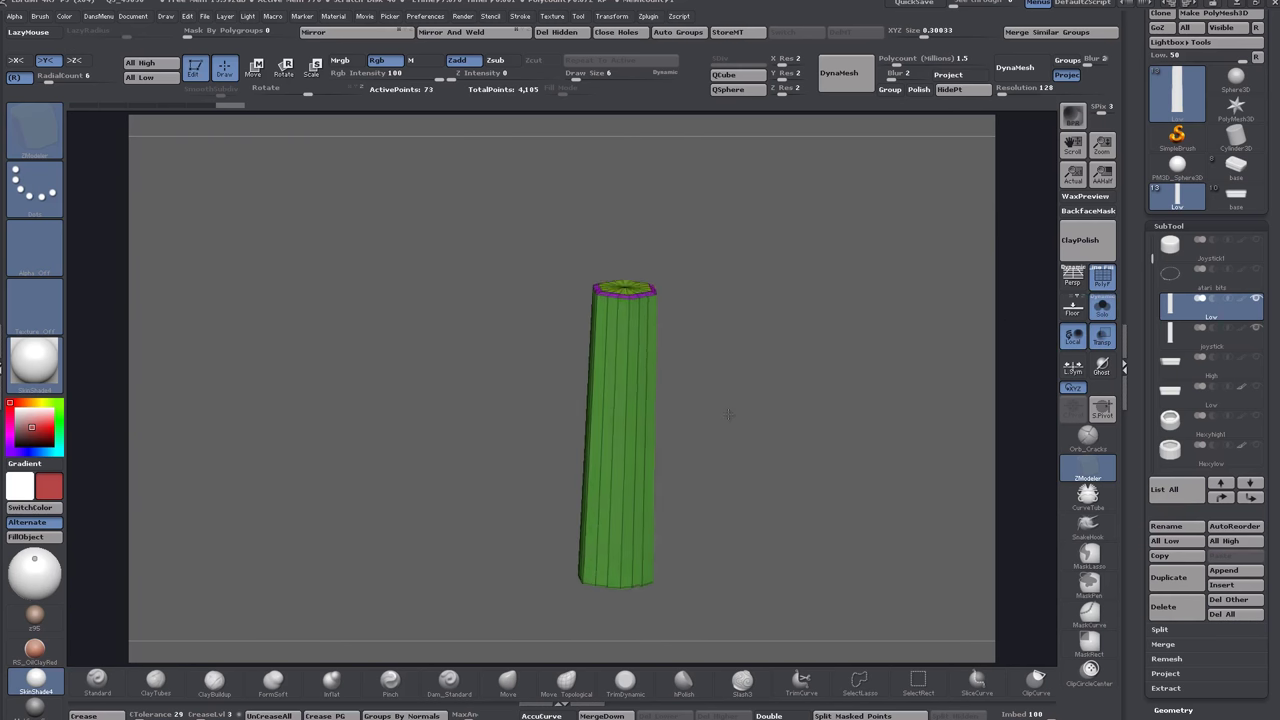
{"action": "left_click_drag", "start_coordinate": [698, 545], "coordinate": [907, 507]}
{"action": "mouse_move", "coordinate": [722, 462]}
{"action": "left_mouse_down", "text": "alt"}
{"action": "mouse_move", "coordinate": [690, 425]}
{"action": "mouse_move", "coordinate": [731, 446]}
{"action": "left_mouse_up", "text": "alt"}
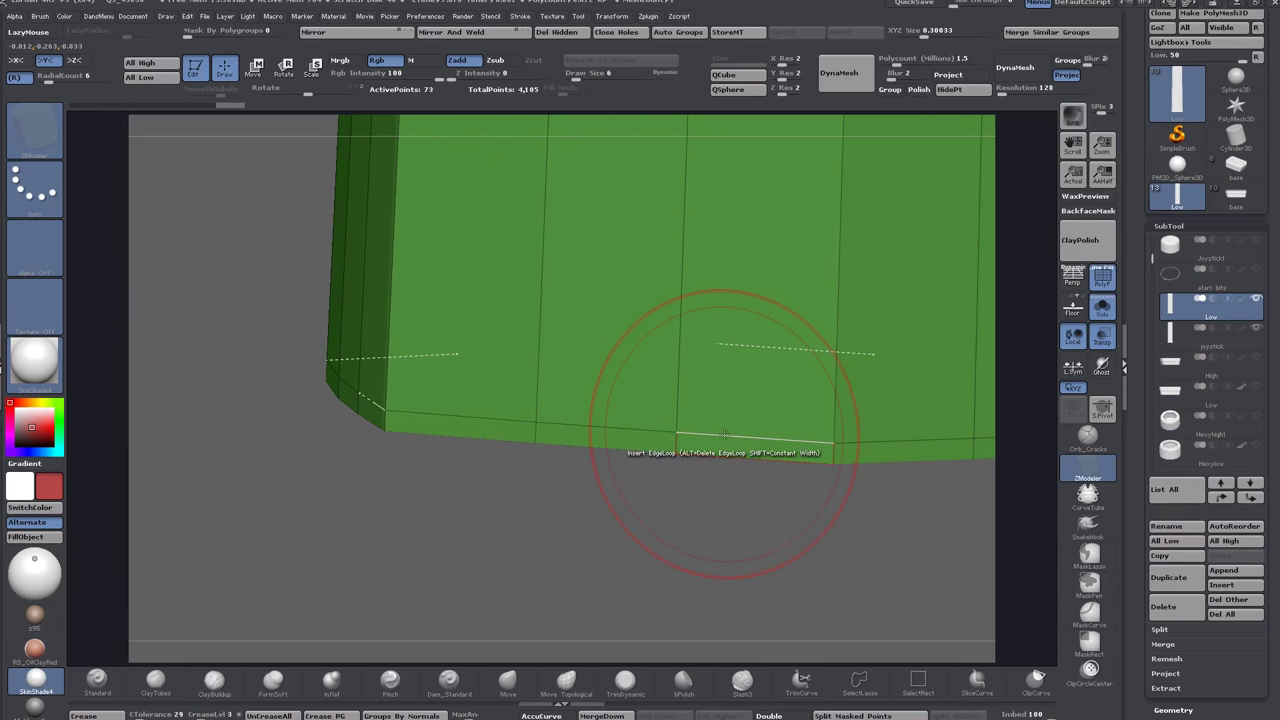
{"action": "left_click_drag", "start_coordinate": [640, 480], "coordinate": [527, 425], "text": "alt"}
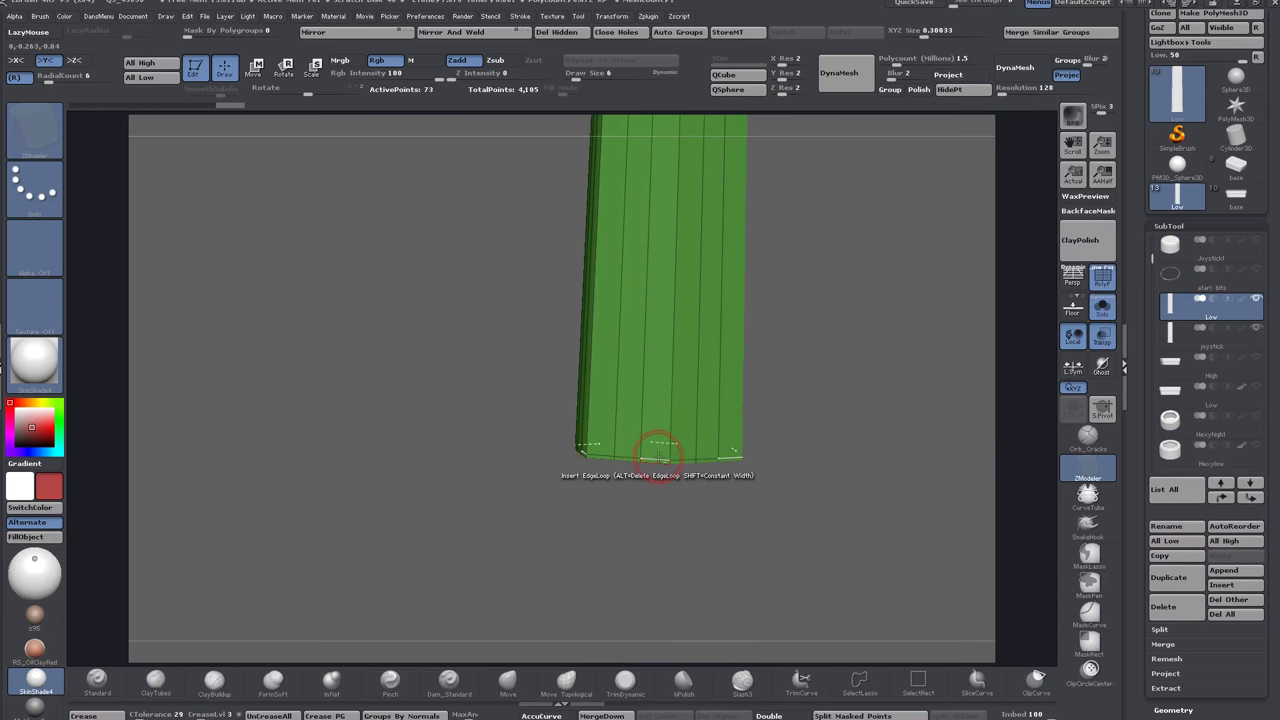
{"action": "key", "text": "d"}
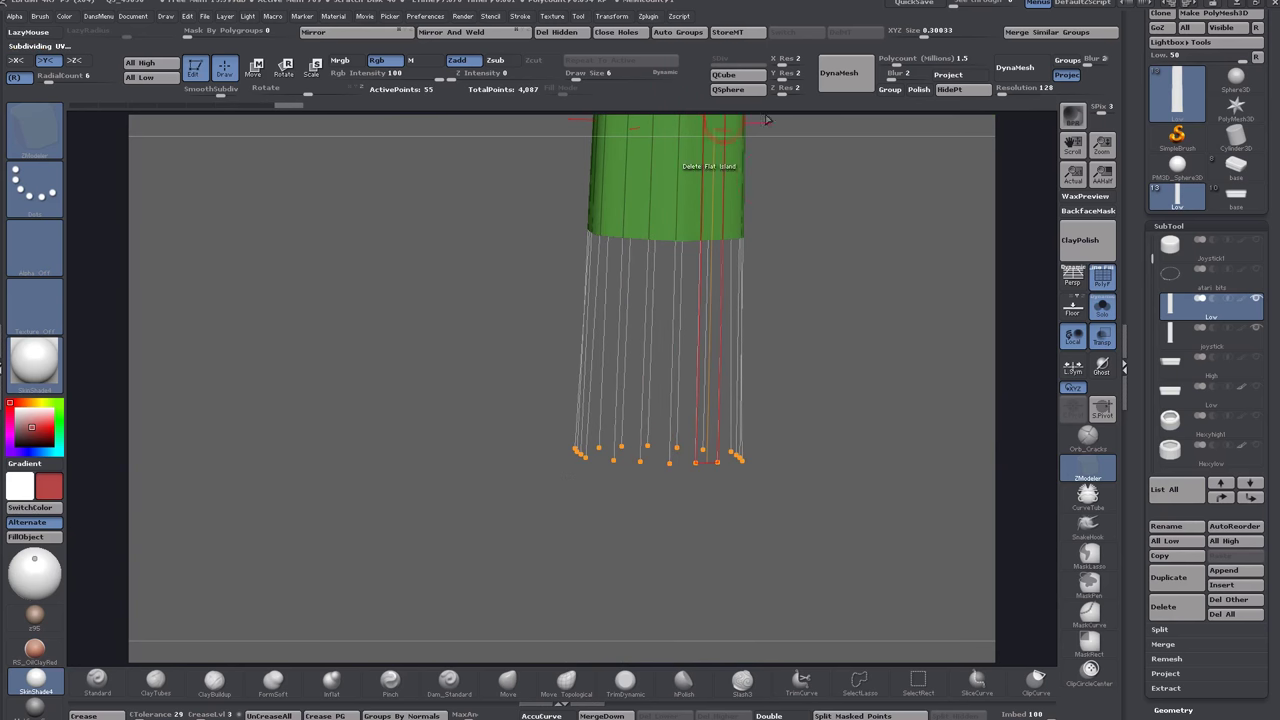
{"action": "key", "text": "shift+d"}
{"action": "right_click_drag", "start_coordinate": [858, 255], "coordinate": [600, 477]}
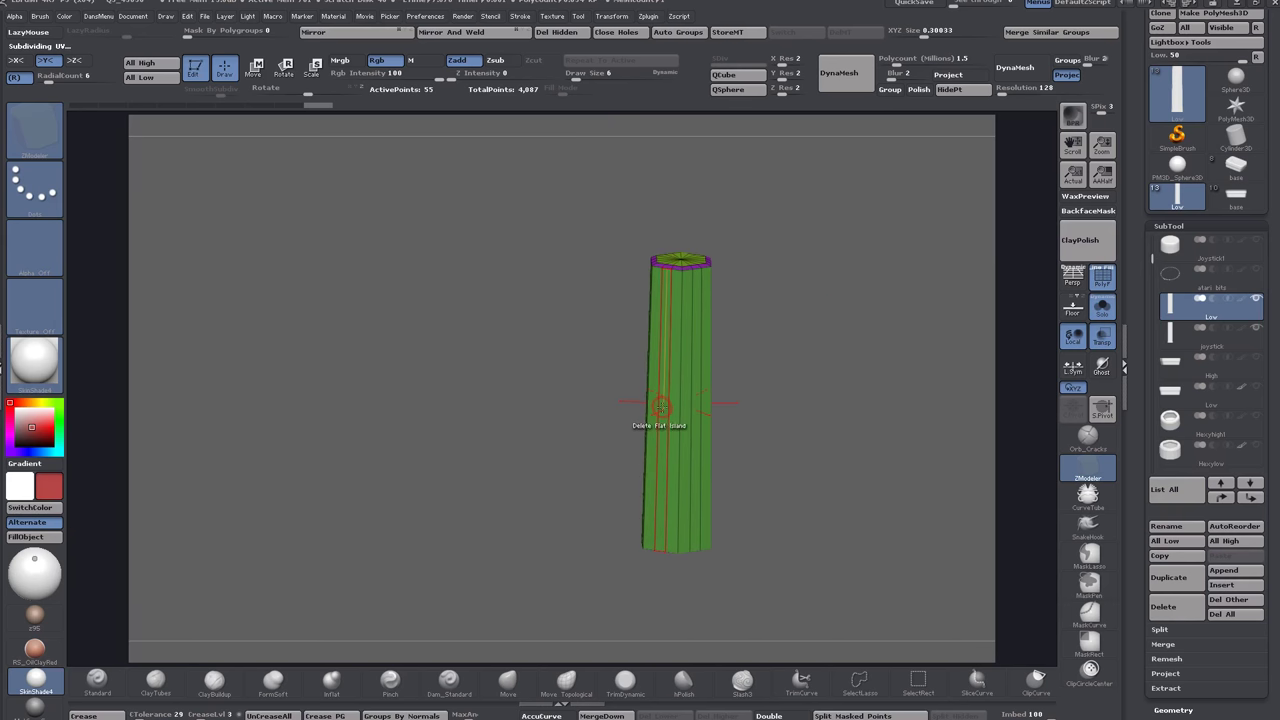
With six-fold radial symmetry, stitch the in-between points on the shaft's outer top rim onto the hexagon corners.
{"action": "right_click_drag", "start_coordinate": [750, 258], "coordinate": [819, 540], "text": "ctrl"}
{"action": "right_click_drag", "start_coordinate": [713, 356], "coordinate": [688, 413], "text": "ctrl"}
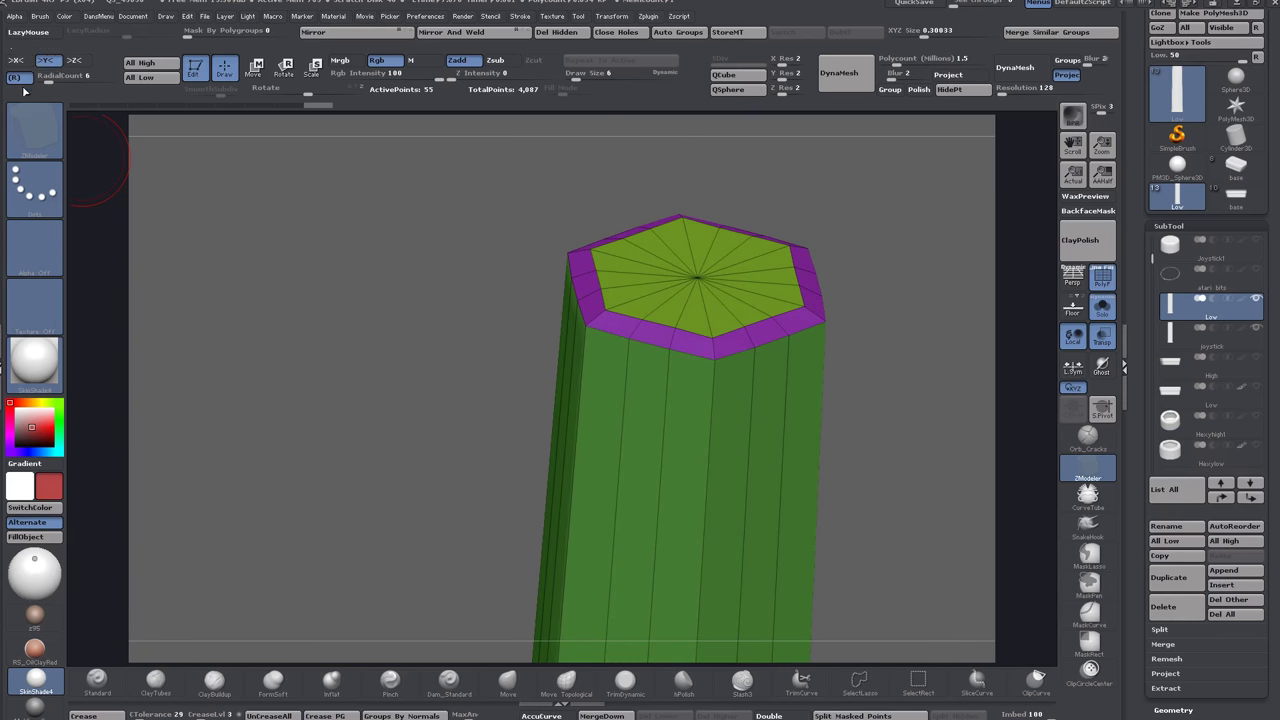
{"action": "left_click", "coordinate": [47, 61]}
{"action": "left_click_drag", "start_coordinate": [382, 276], "coordinate": [360, 286]}
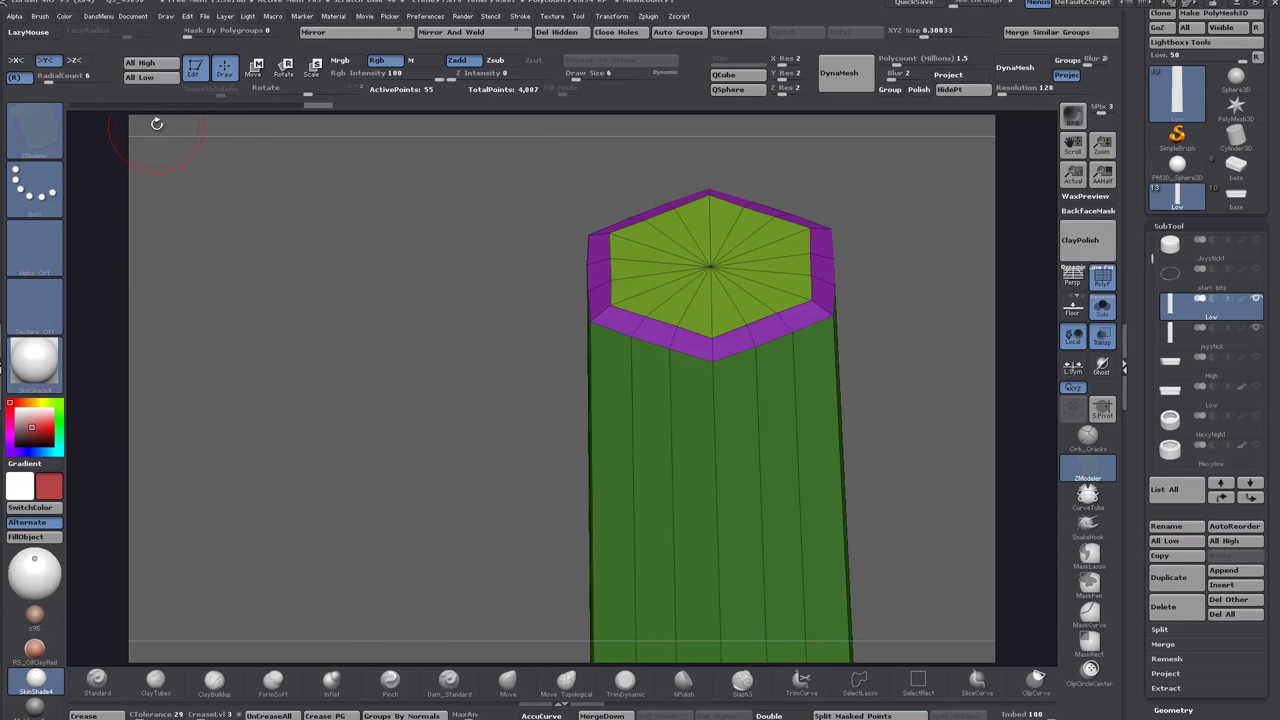
{"action": "left_click_drag", "start_coordinate": [349, 348], "coordinate": [363, 330]}
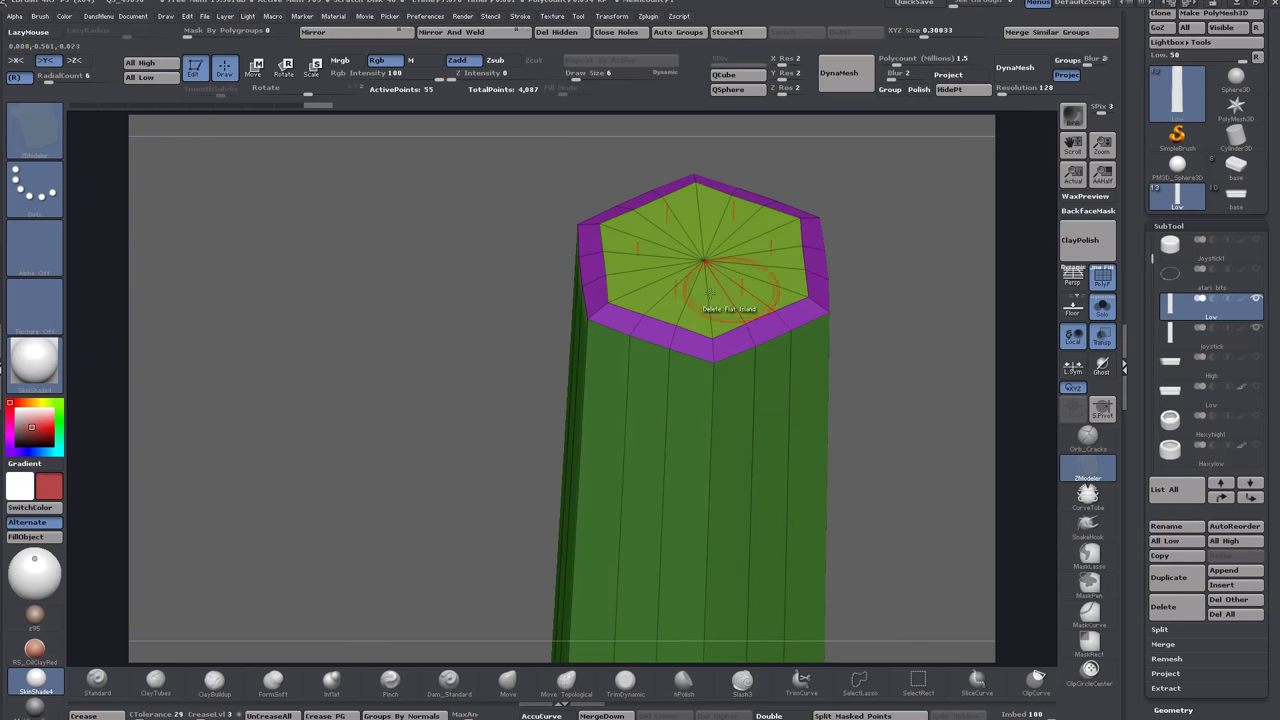
{"action": "left_click_drag", "start_coordinate": [908, 303], "coordinate": [915, 292]}
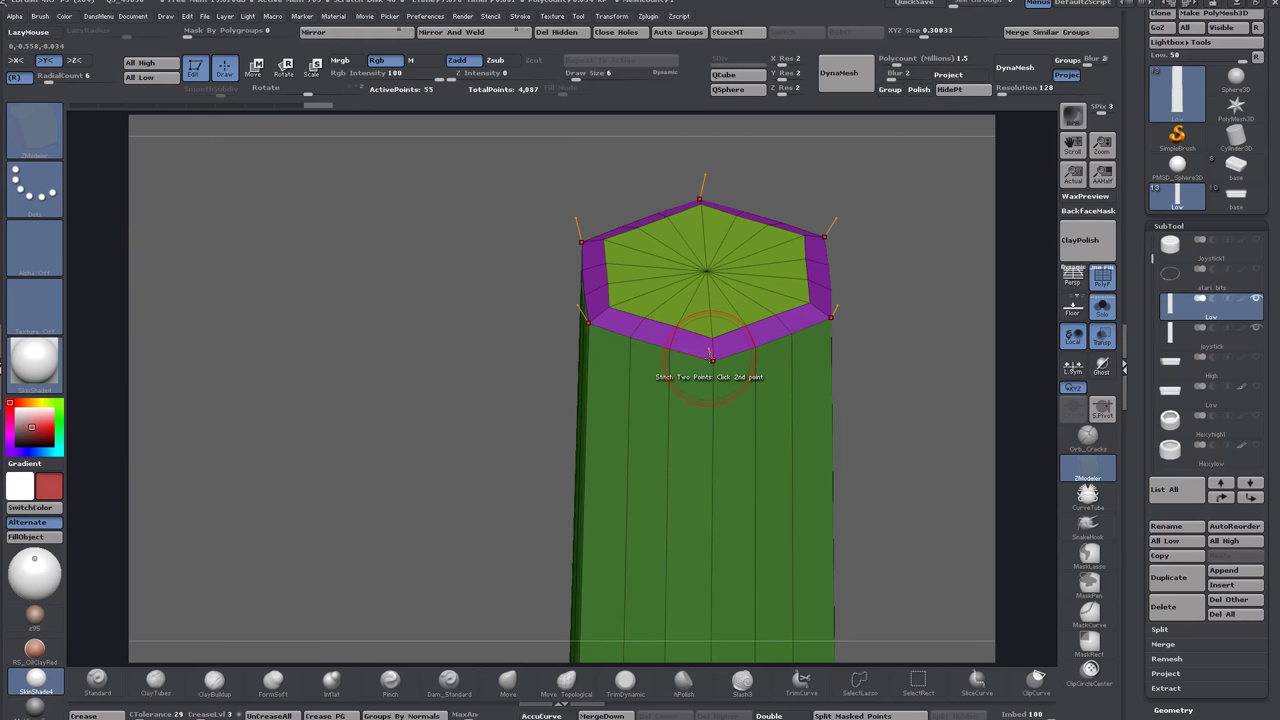
{"action": "left_click", "coordinate": [712, 359]}
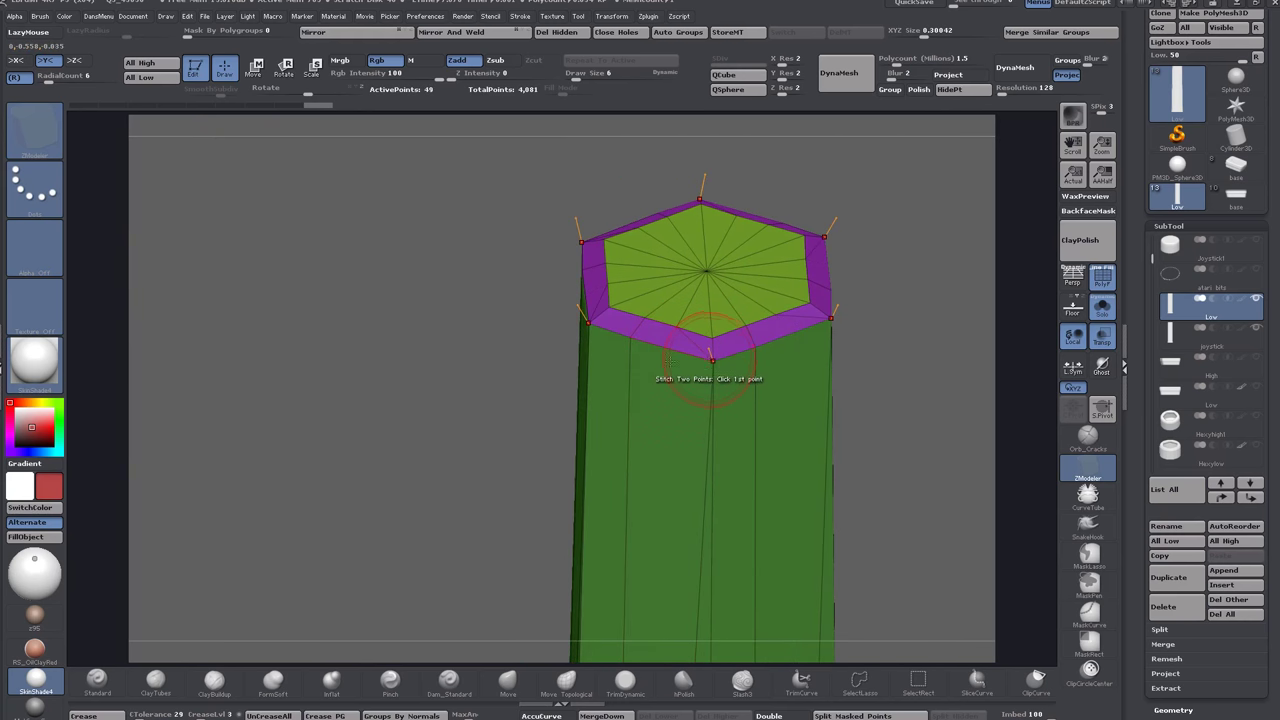
{"action": "left_click", "coordinate": [590, 323]}
Stitch the in-between points along the shaft's bottom edge onto the hexagon corners so each side becomes one flat face.
{"action": "left_click_drag", "start_coordinate": [914, 477], "coordinate": [873, 195], "text": "alt"}
{"action": "left_click_drag", "start_coordinate": [862, 605], "coordinate": [903, 415], "text": "alt"}
{"action": "left_click_drag", "start_coordinate": [915, 620], "coordinate": [929, 270], "text": "alt"}
{"action": "left_click", "coordinate": [658, 487]}
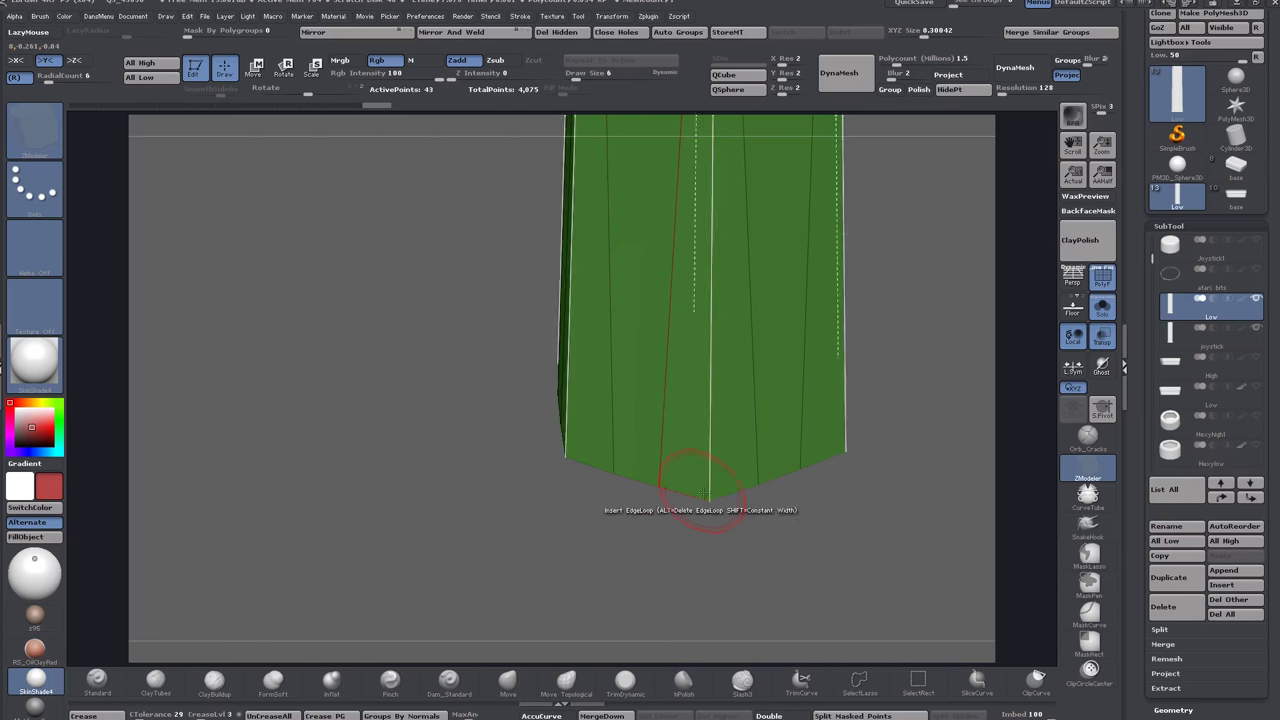
{"action": "left_click", "coordinate": [613, 473]}
{"action": "left_click", "coordinate": [613, 473]}
{"action": "left_click", "coordinate": [566, 458]}
{"action": "right_click_drag", "start_coordinate": [612, 230], "coordinate": [611, 572], "text": "alt"}
{"action": "right_click_drag", "start_coordinate": [615, 360], "coordinate": [615, 553], "text": "alt"}
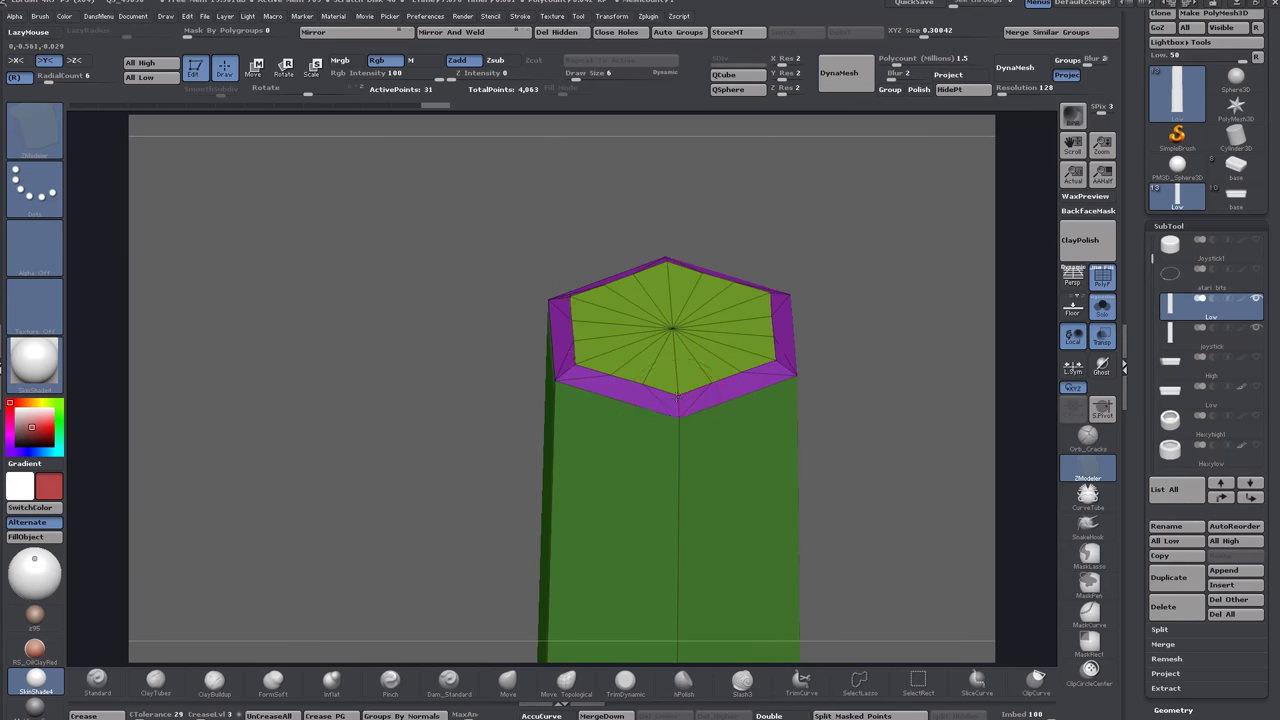
Stitch one in-between point per side of the inner top cap ring onto its nearest hexagon corner.
{"action": "right_click_drag", "start_coordinate": [620, 410], "coordinate": [688, 398], "text": "ctrl"}
{"action": "left_click", "coordinate": [645, 383]}
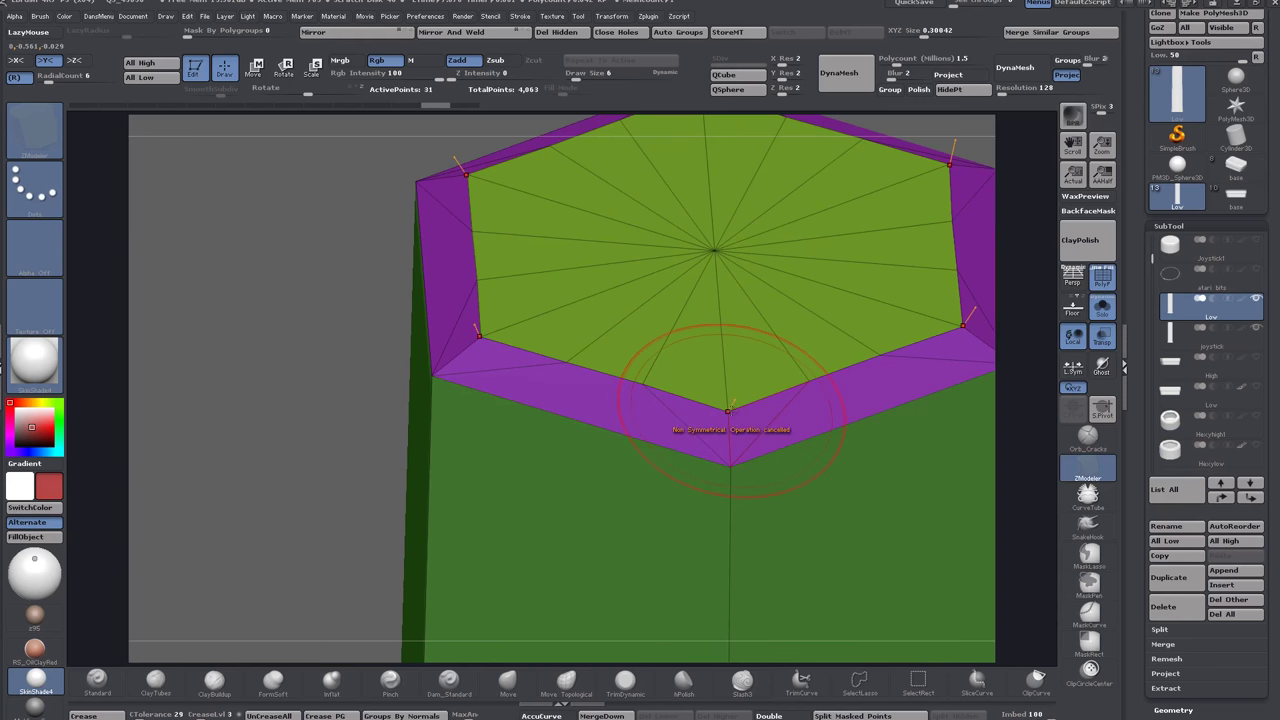
{"action": "scroll", "coordinate": [729, 410], "scroll_direction": "down", "scroll_amount": 3}
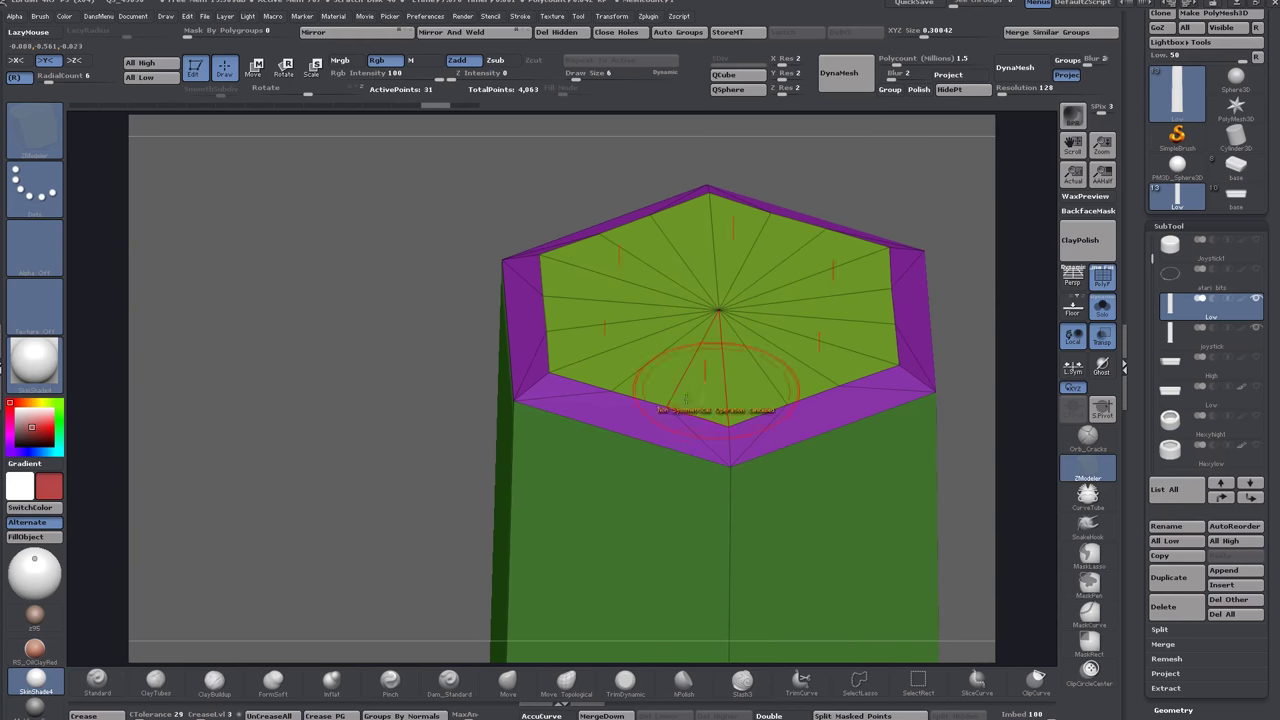
{"action": "left_click", "coordinate": [612, 391]}
{"action": "left_click", "coordinate": [549, 374]}
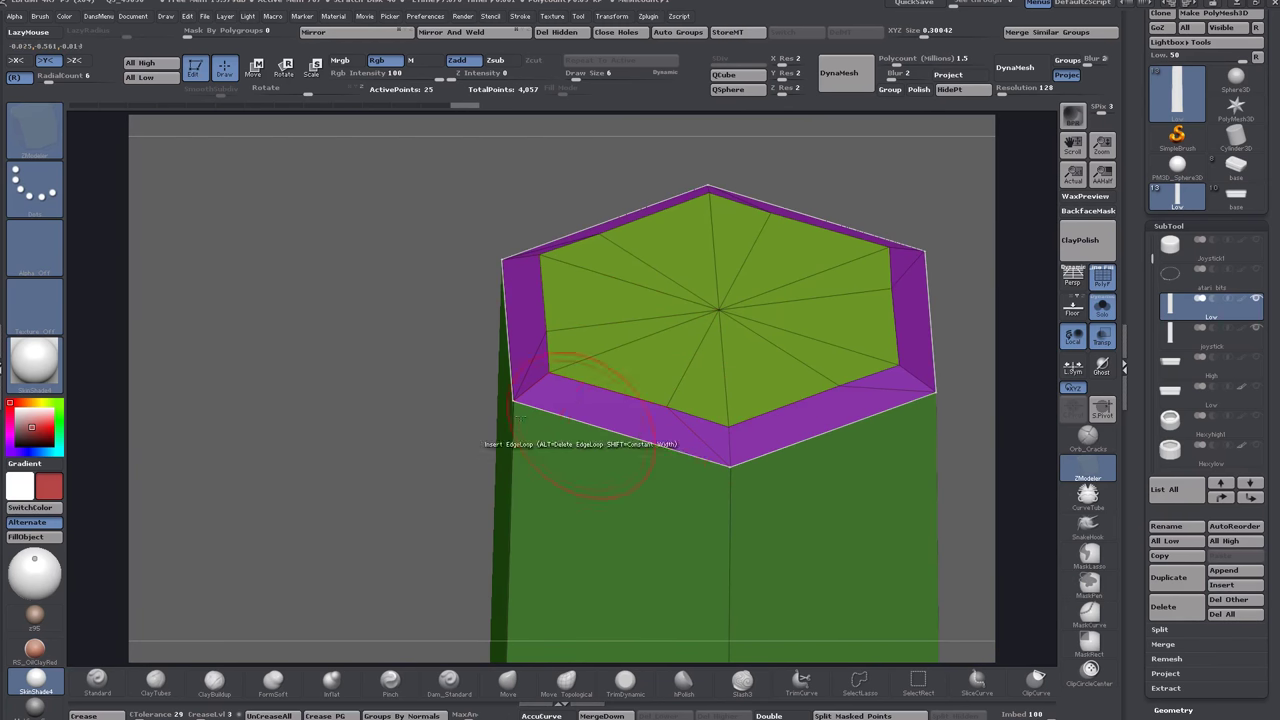
{"action": "left_click", "coordinate": [665, 406]}
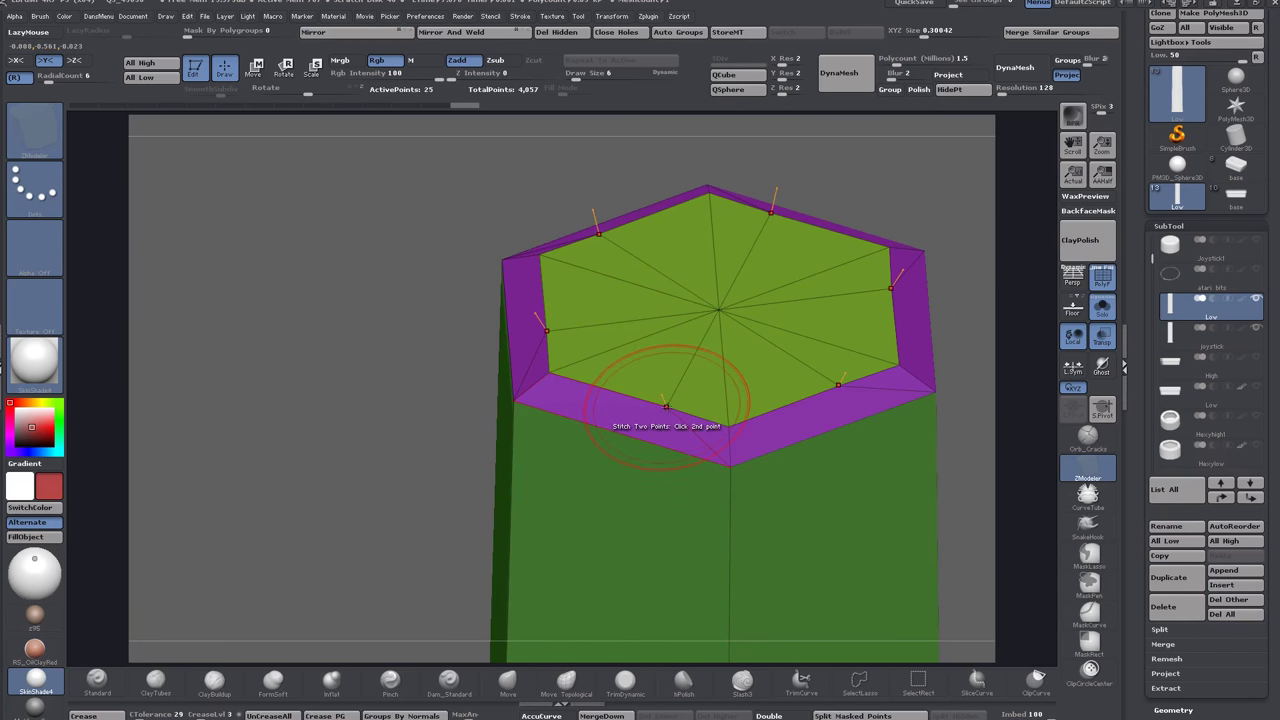
{"action": "mouse_move", "coordinate": [667, 407]}
{"action": "right_mouse_down"}
{"action": "mouse_move", "coordinate": [657, 422]}
{"action": "mouse_move", "coordinate": [679, 424]}
{"action": "right_mouse_up"}
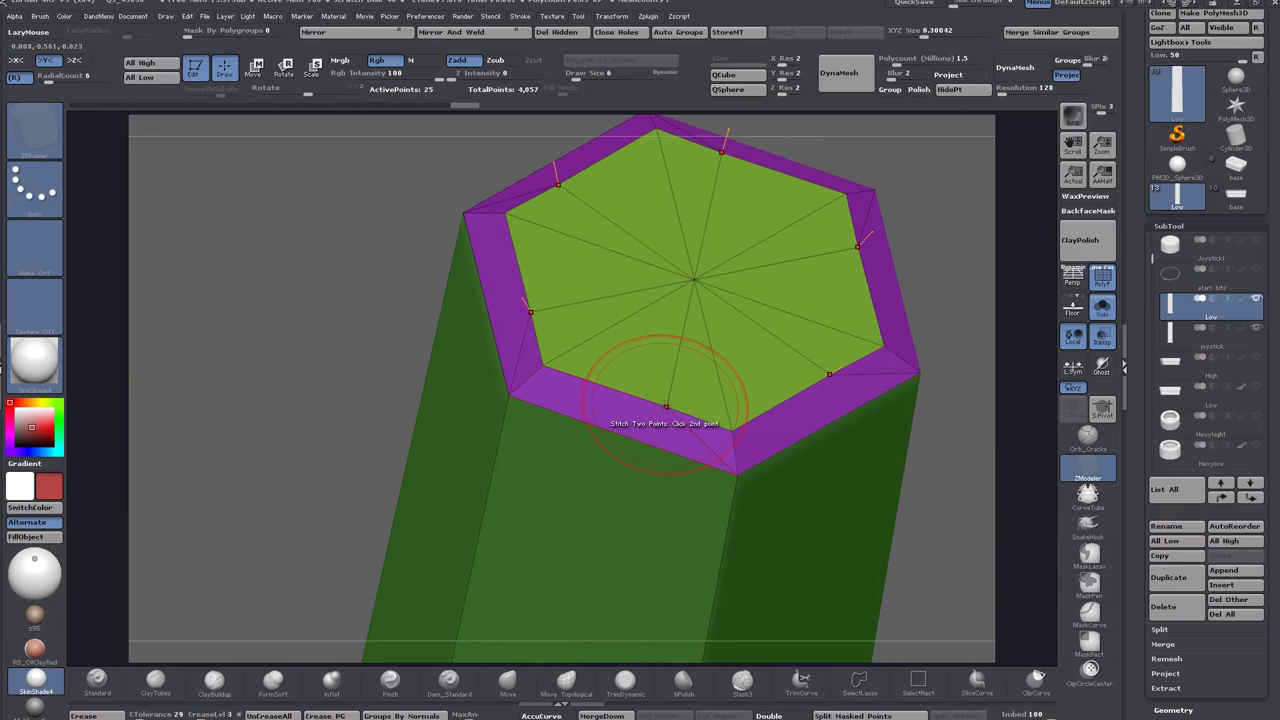
{"action": "left_click", "coordinate": [690, 410], "text": "alt"}
{"action": "key", "text": "ctrl+z"}
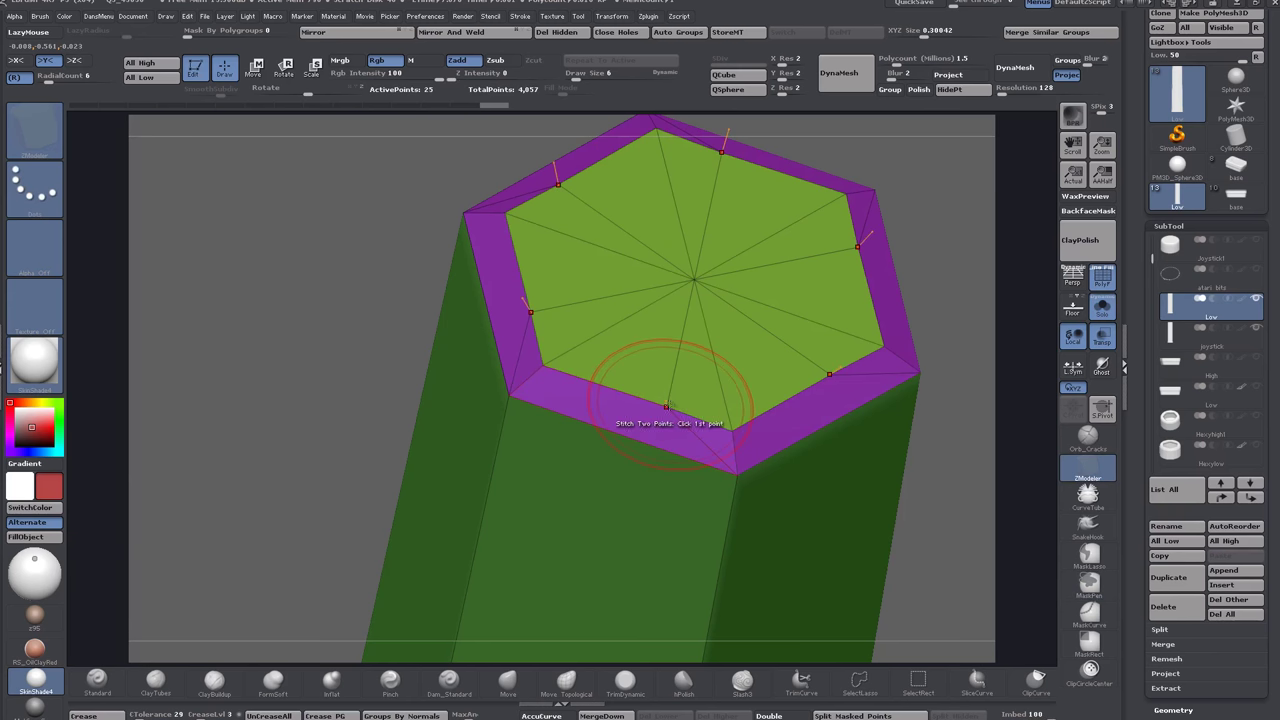
{"action": "left_click", "coordinate": [732, 430]}
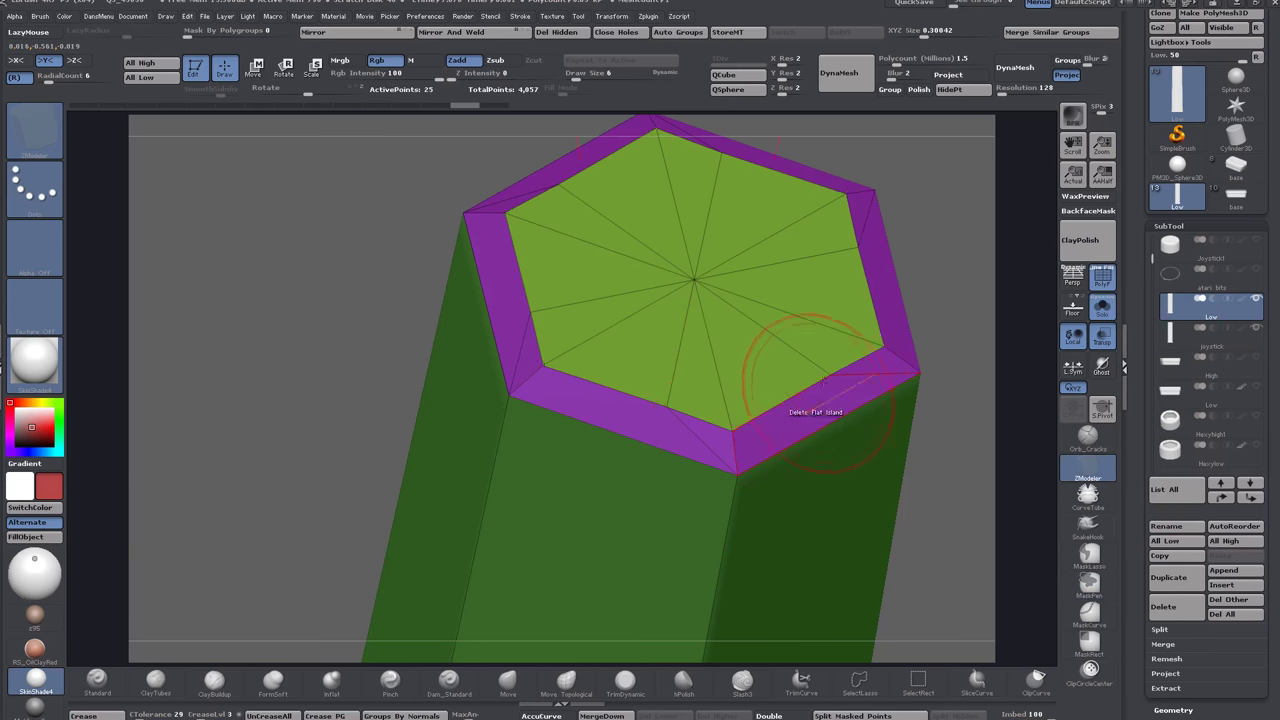
Stitch the remaining in-between points of the inner top cap ring onto the hexagon corners.
{"action": "left_click", "coordinate": [831, 375]}
{"action": "key", "text": "ctrl+z"}
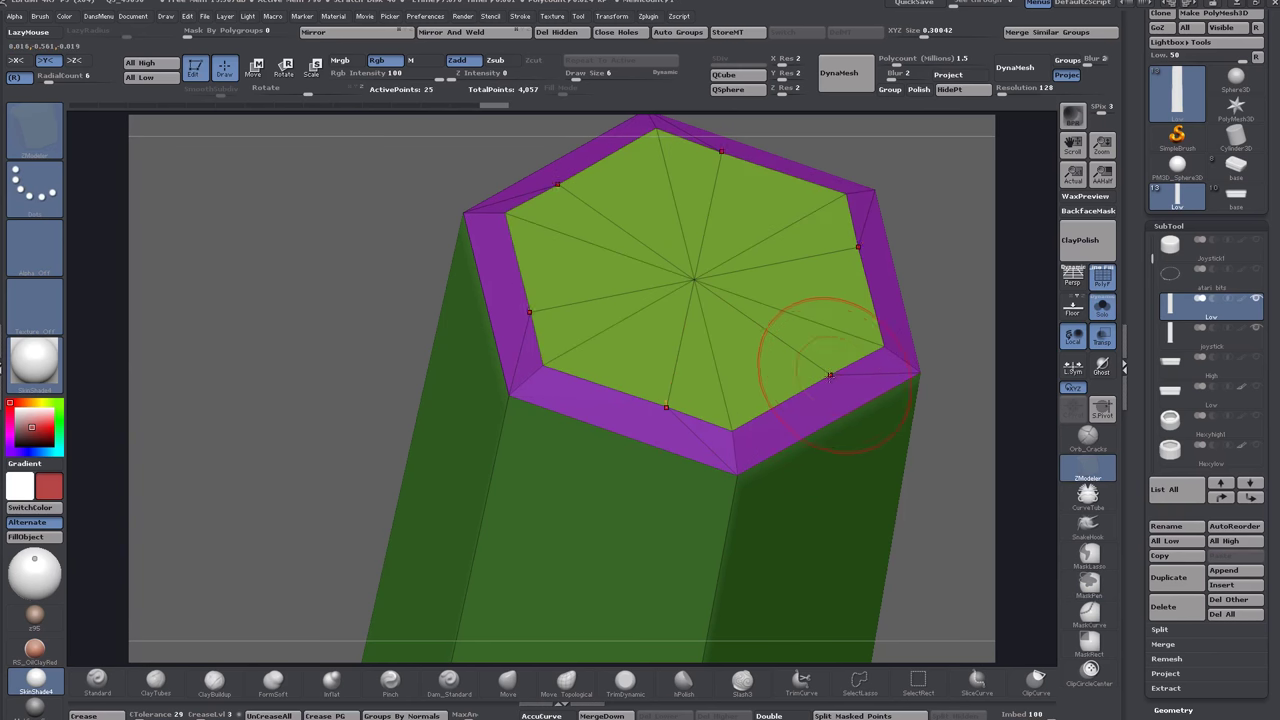
{"action": "left_click", "coordinate": [879, 346]}
{"action": "right_click_drag", "start_coordinate": [732, 405], "coordinate": [718, 262], "text": "ctrl"}
{"action": "right_click_drag", "start_coordinate": [860, 420], "coordinate": [829, 305]}
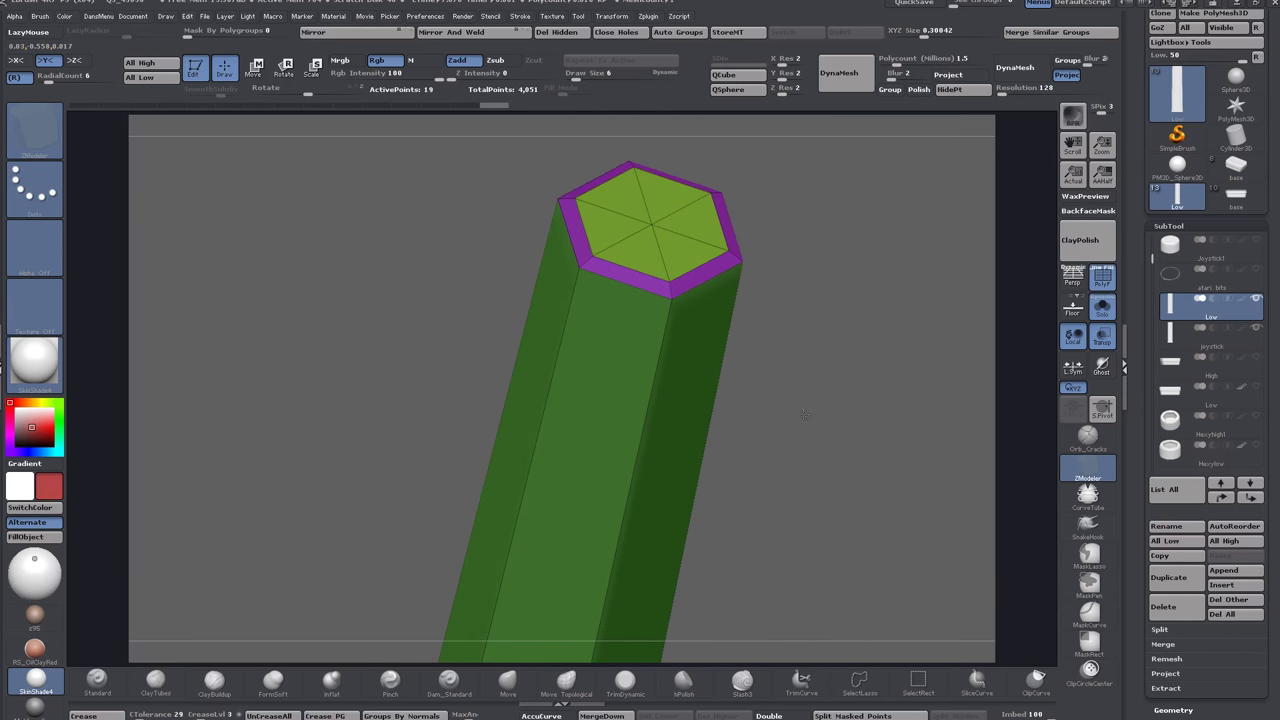
Leave Solo mode and compare the reduced Low shaft's silhouette with the original joystick shaft.
{"action": "left_click_drag", "start_coordinate": [804, 418], "coordinate": [792, 370]}
{"action": "left_click_drag", "start_coordinate": [789, 478], "coordinate": [806, 420]}
{"action": "left_click", "coordinate": [1103, 308]}
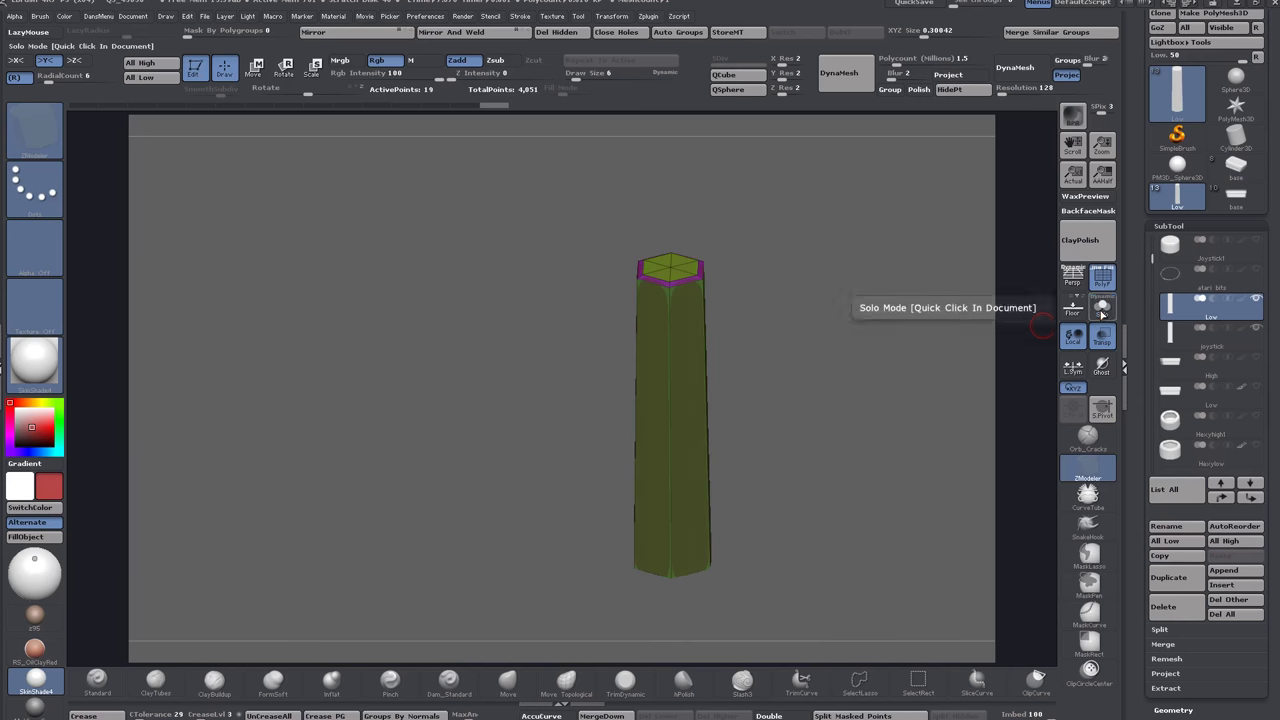
{"action": "left_click_drag", "start_coordinate": [862, 384], "coordinate": [845, 355]}
{"action": "left_click_drag", "start_coordinate": [740, 298], "coordinate": [805, 415], "text": "alt"}
{"action": "left_click_drag", "start_coordinate": [903, 425], "coordinate": [673, 424], "text": "alt"}
{"action": "mouse_move", "coordinate": [725, 370]}
{"action": "left_mouse_down"}
{"action": "mouse_move", "coordinate": [704, 394]}
{"action": "mouse_move", "coordinate": [734, 380]}
{"action": "left_mouse_up"}
{"action": "left_click_drag", "start_coordinate": [822, 392], "coordinate": [1029, 243]}
Select the Joystick1 subtool, isolate it in Solo mode, and turn off its dynamic subdivision preview.
{"action": "left_click", "coordinate": [1170, 250]}
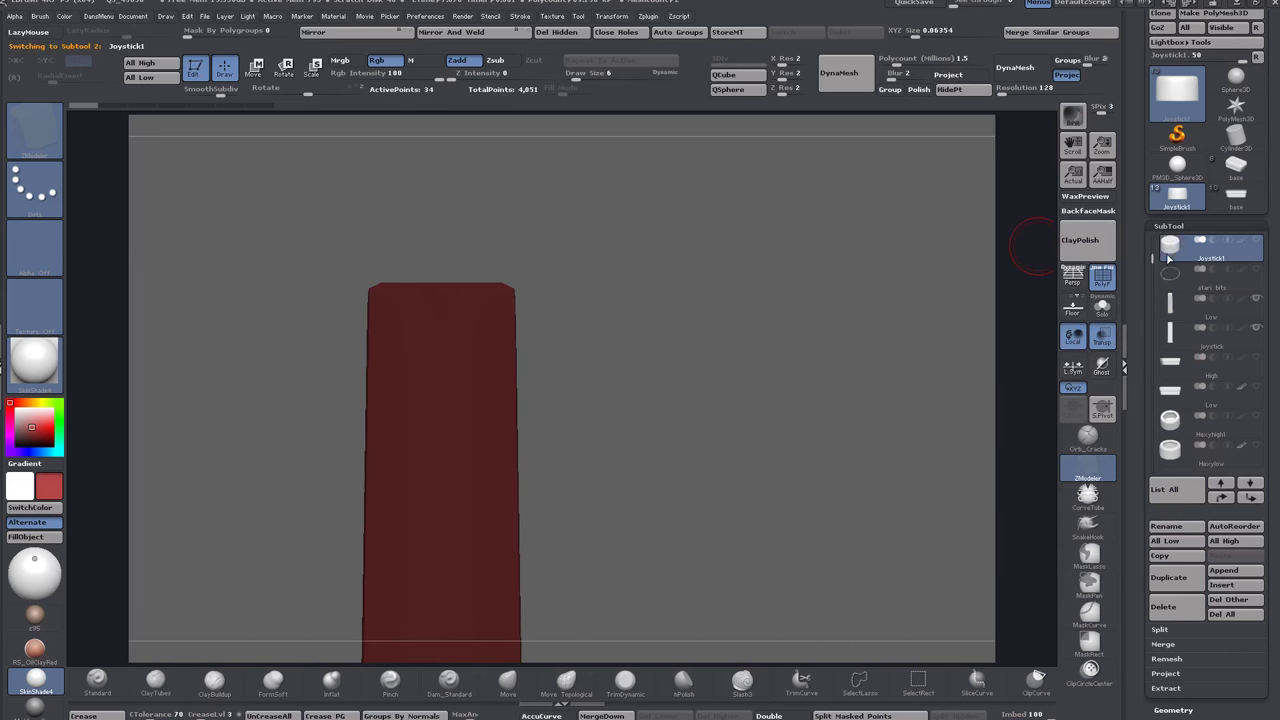
{"action": "left_click", "coordinate": [1103, 309]}
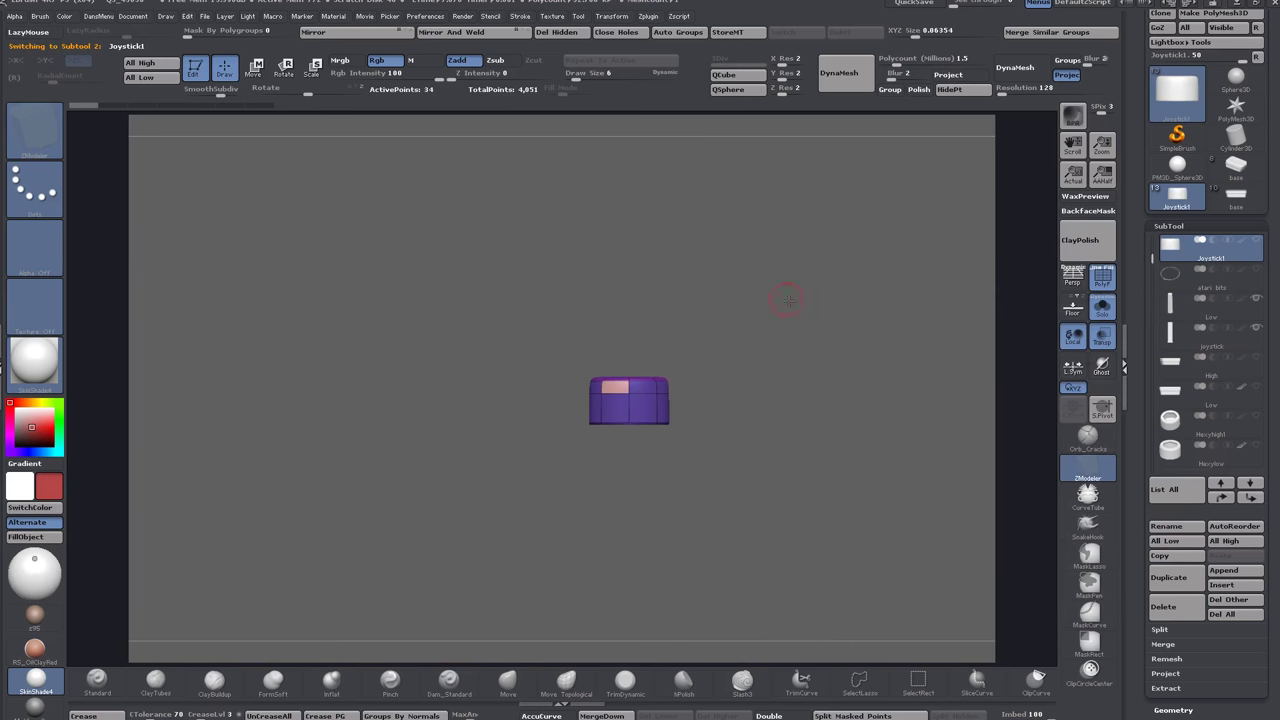
{"action": "left_click_drag", "start_coordinate": [784, 381], "coordinate": [750, 500]}
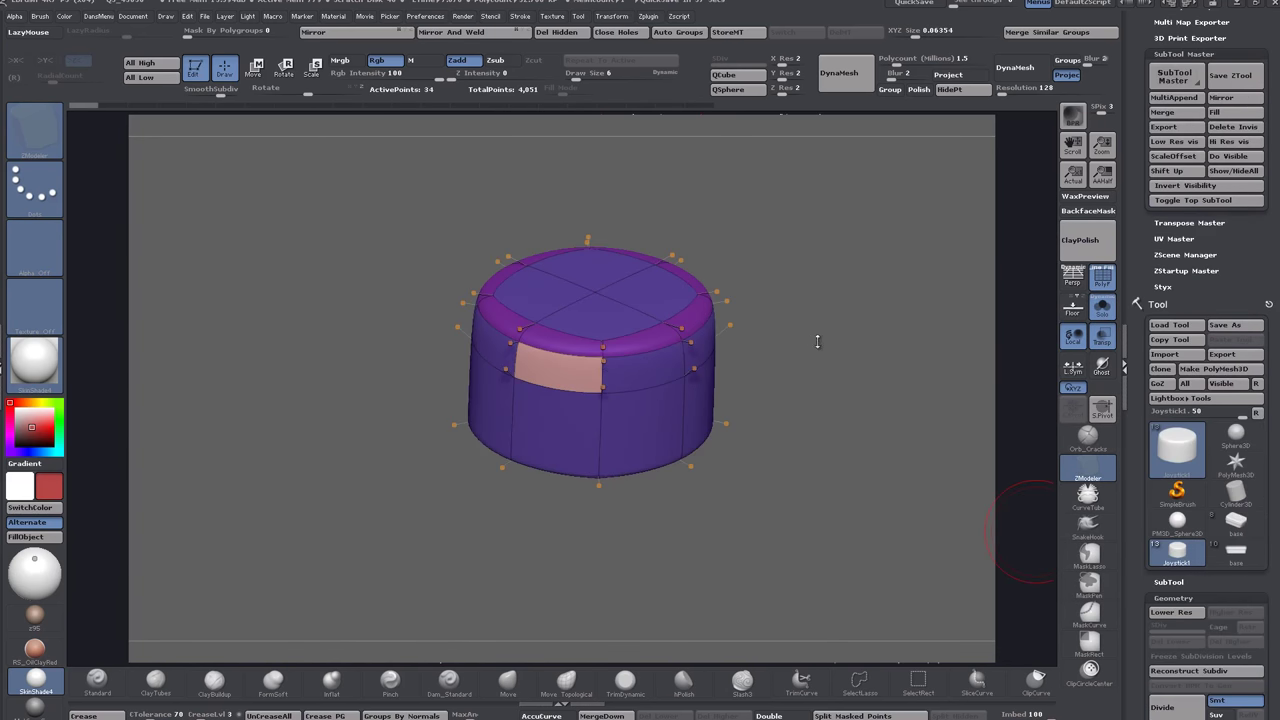
{"action": "left_click_drag", "start_coordinate": [817, 341], "coordinate": [841, 388]}
{"action": "key", "text": "shift+d"}
{"action": "left_click_drag", "start_coordinate": [830, 311], "coordinate": [859, 396], "text": "alt"}
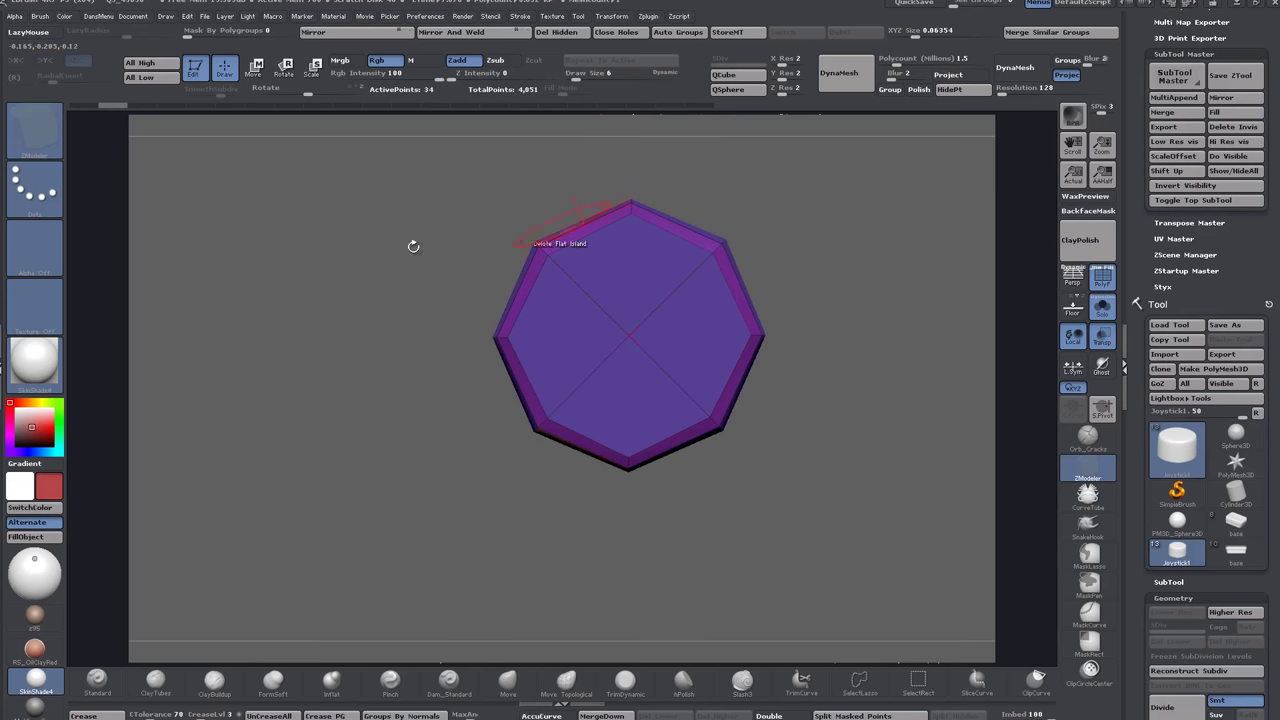
{"action": "left_click_drag", "start_coordinate": [778, 510], "coordinate": [810, 348]}
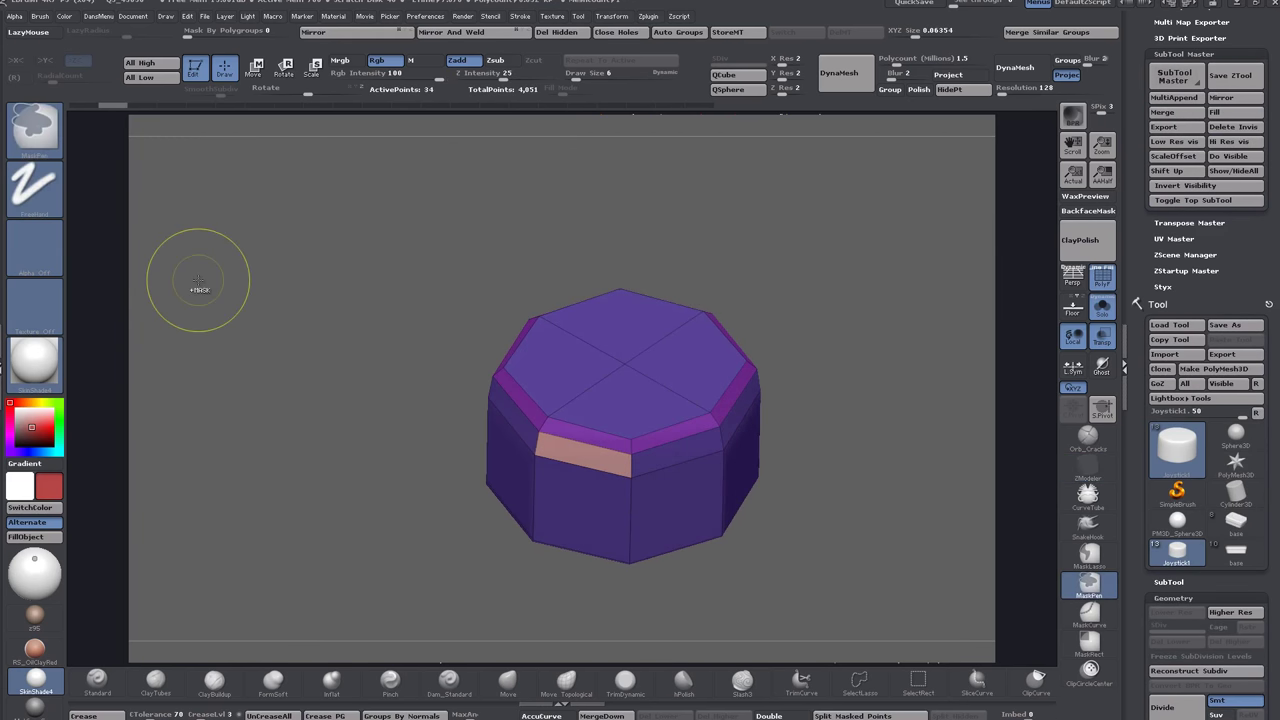
Subdivide the Joystick1 mesh once and delete its lower subdivision level.
{"action": "key", "text": "ctrl+d"}
{"action": "left_click_drag", "start_coordinate": [433, 418], "coordinate": [737, 267]}
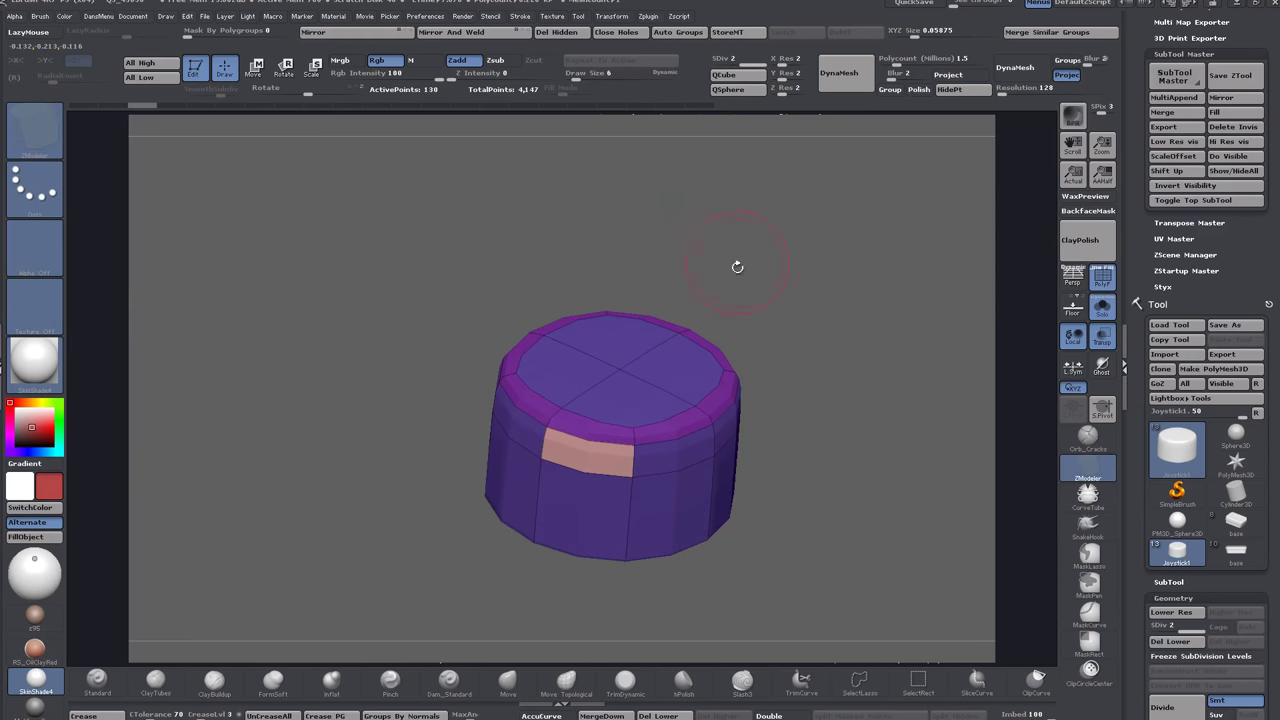
{"action": "left_click", "coordinate": [648, 716]}
Delete the extra horizontal edge loops around the side of the Joystick1 mesh.
{"action": "left_click_drag", "start_coordinate": [820, 512], "coordinate": [777, 294]}
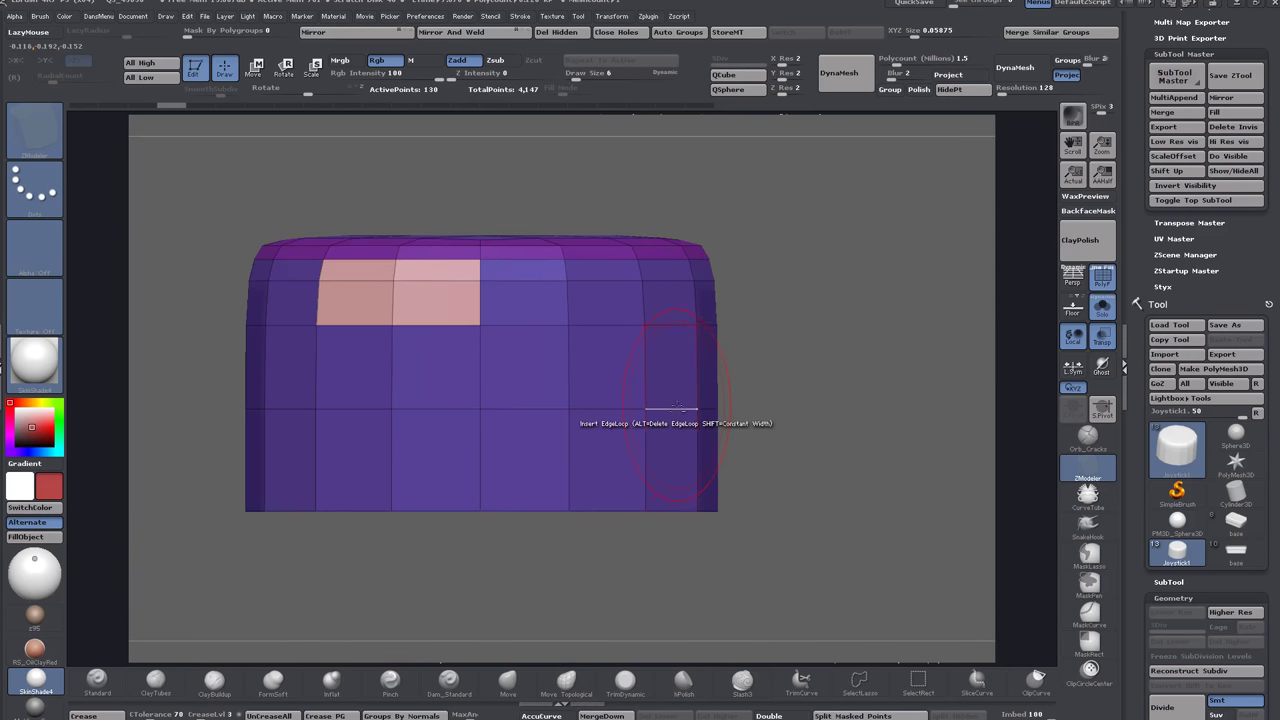
{"action": "left_click", "coordinate": [671, 410], "text": "alt"}
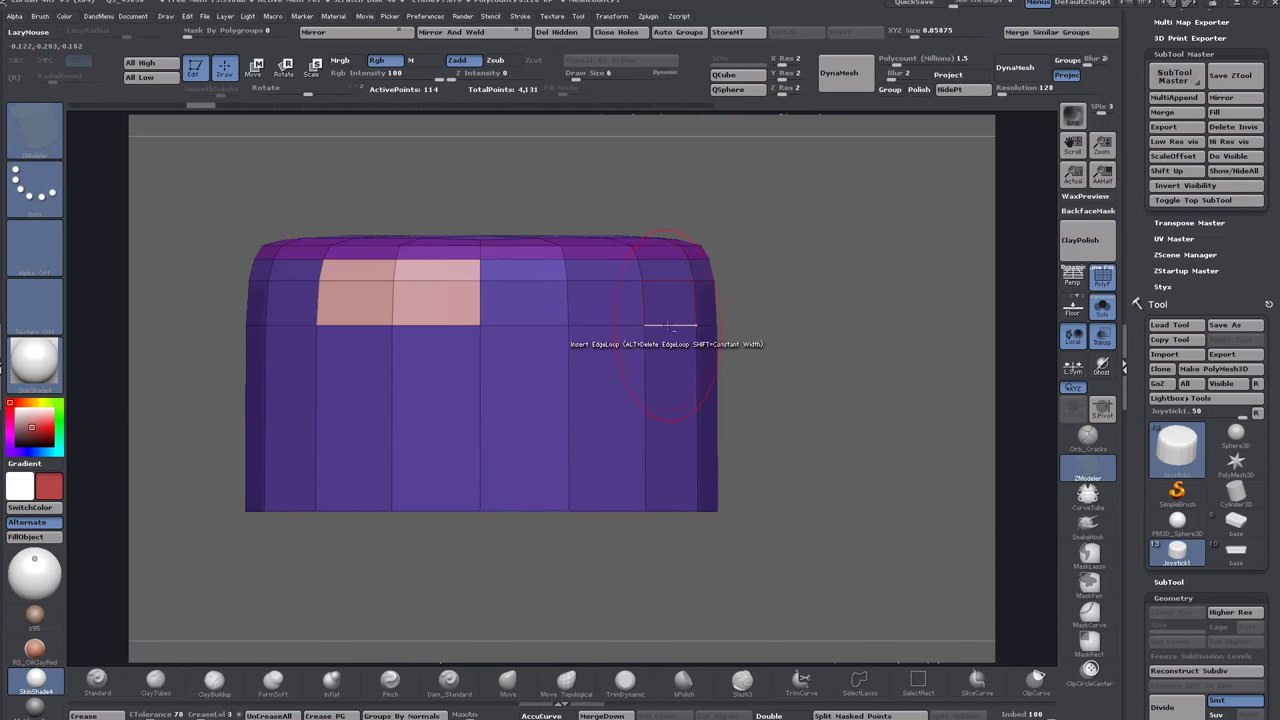
{"action": "left_click", "coordinate": [670, 325], "text": "alt"}
{"action": "left_click", "coordinate": [658, 281], "text": "alt"}
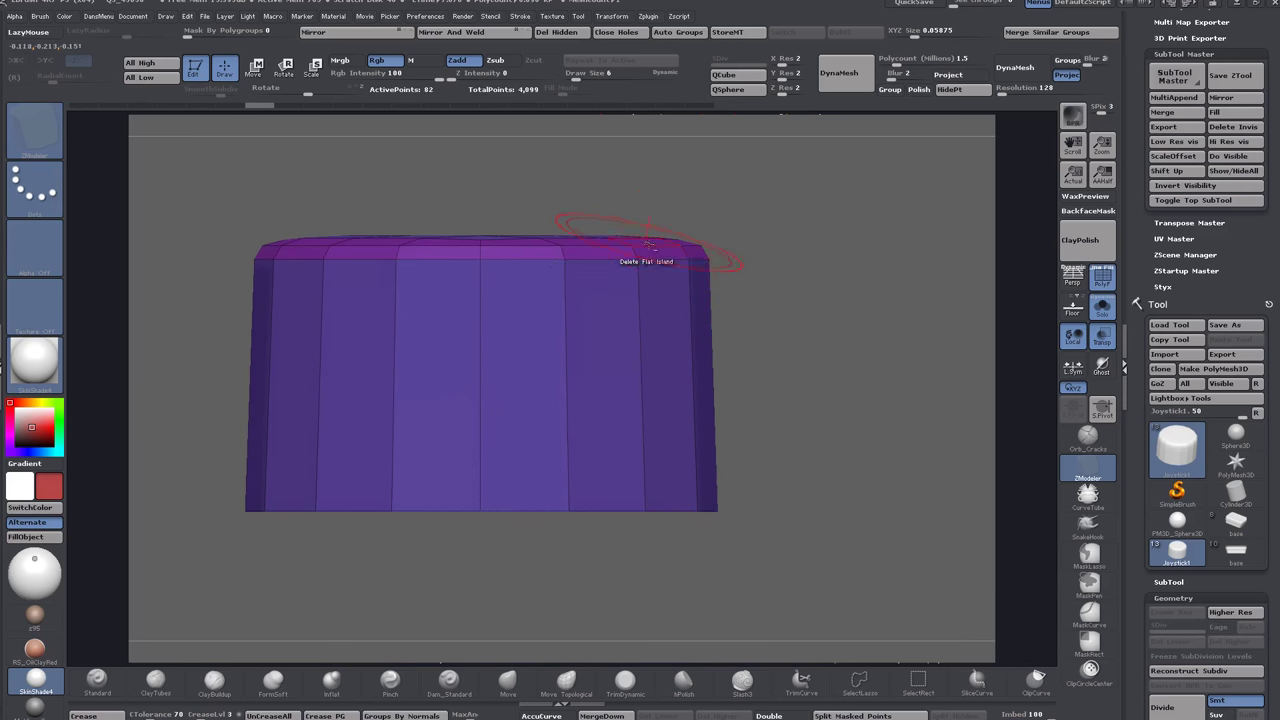
Delete the flat bottom faces of the Joystick1 mesh so its underside is open.
{"action": "left_click_drag", "start_coordinate": [792, 248], "coordinate": [785, 152]}
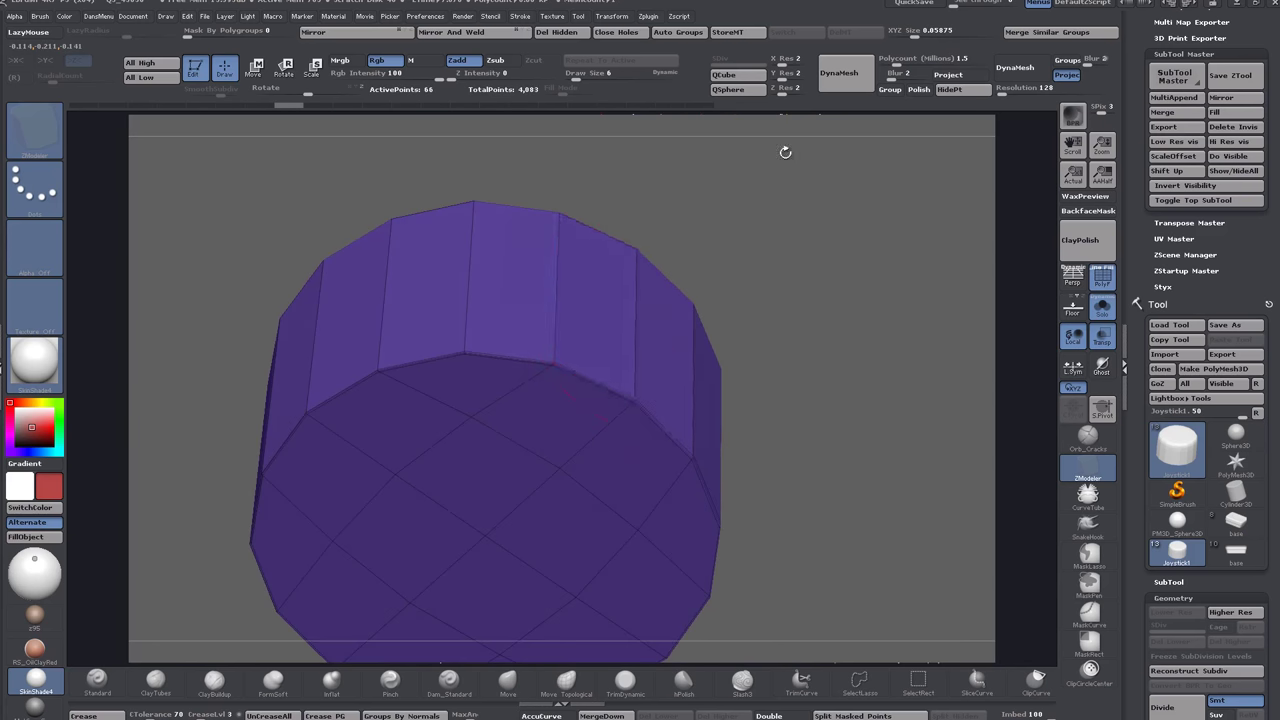
{"action": "left_click", "coordinate": [552, 414]}
{"action": "left_click_drag", "start_coordinate": [786, 371], "coordinate": [800, 381]}
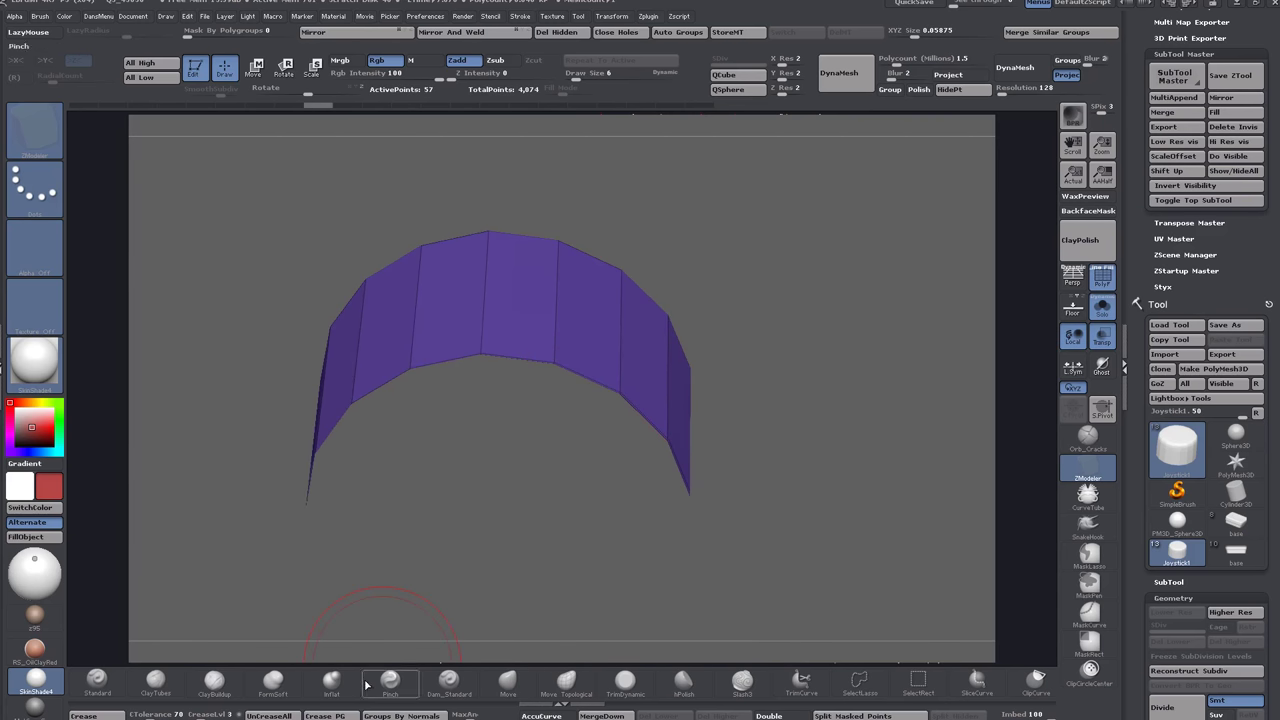
{"action": "left_click_drag", "start_coordinate": [851, 291], "coordinate": [818, 292]}
{"action": "left_click_drag", "start_coordinate": [818, 292], "coordinate": [830, 307]}
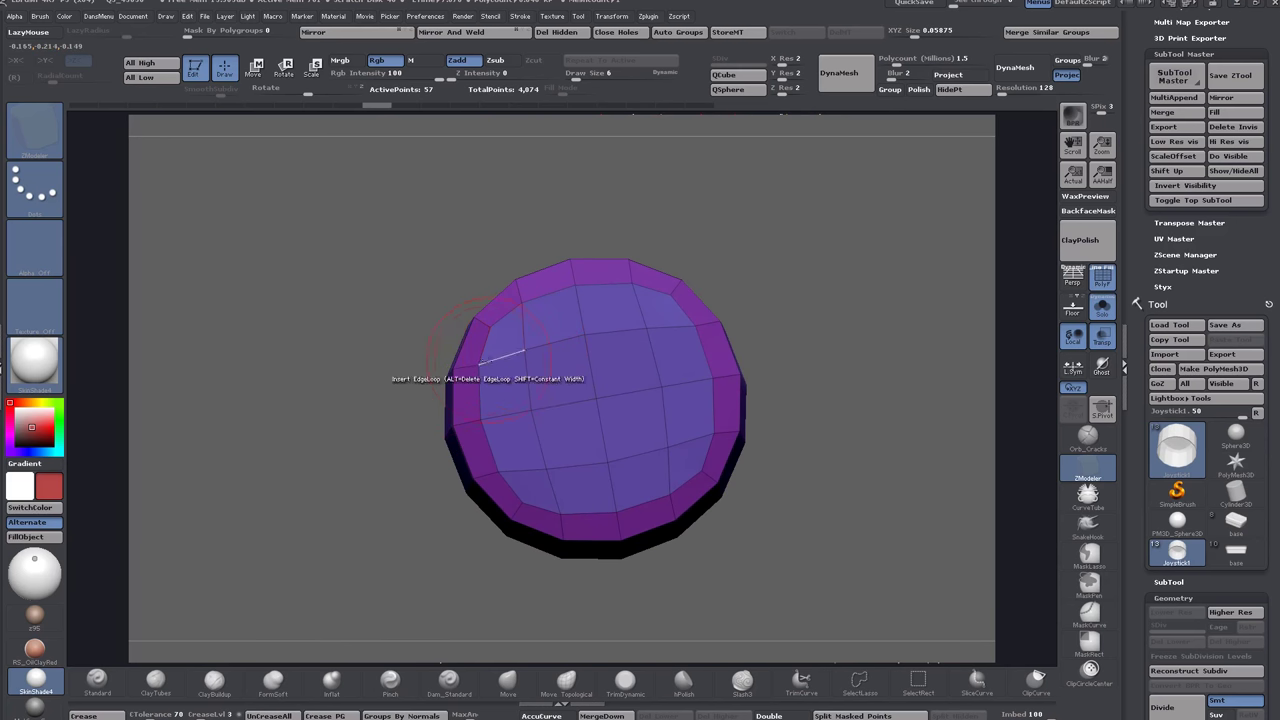
Try to simplify the flat top of the Joystick1 cap by stitching its interior points to the rim vertices.
{"action": "left_click", "coordinate": [531, 408]}
{"action": "left_click", "coordinate": [481, 421]}
{"action": "left_click", "coordinate": [545, 469]}
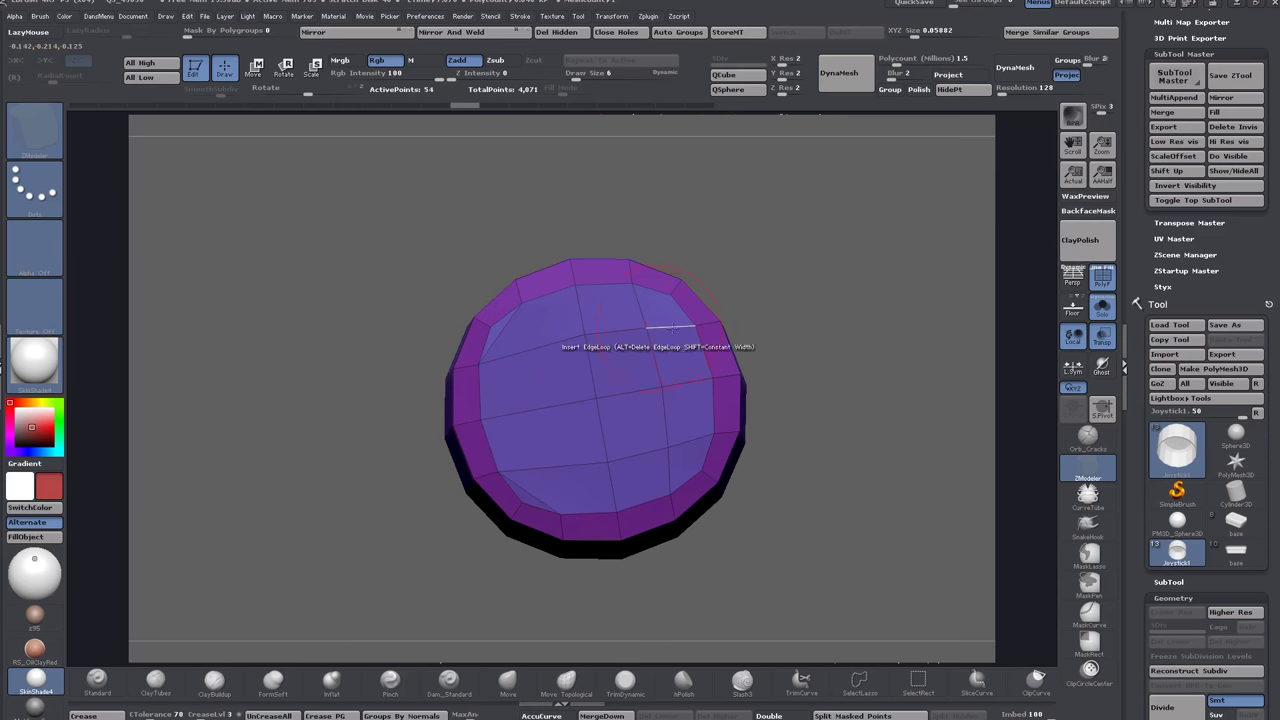
{"action": "left_click", "coordinate": [695, 326]}
{"action": "left_click", "coordinate": [661, 388]}
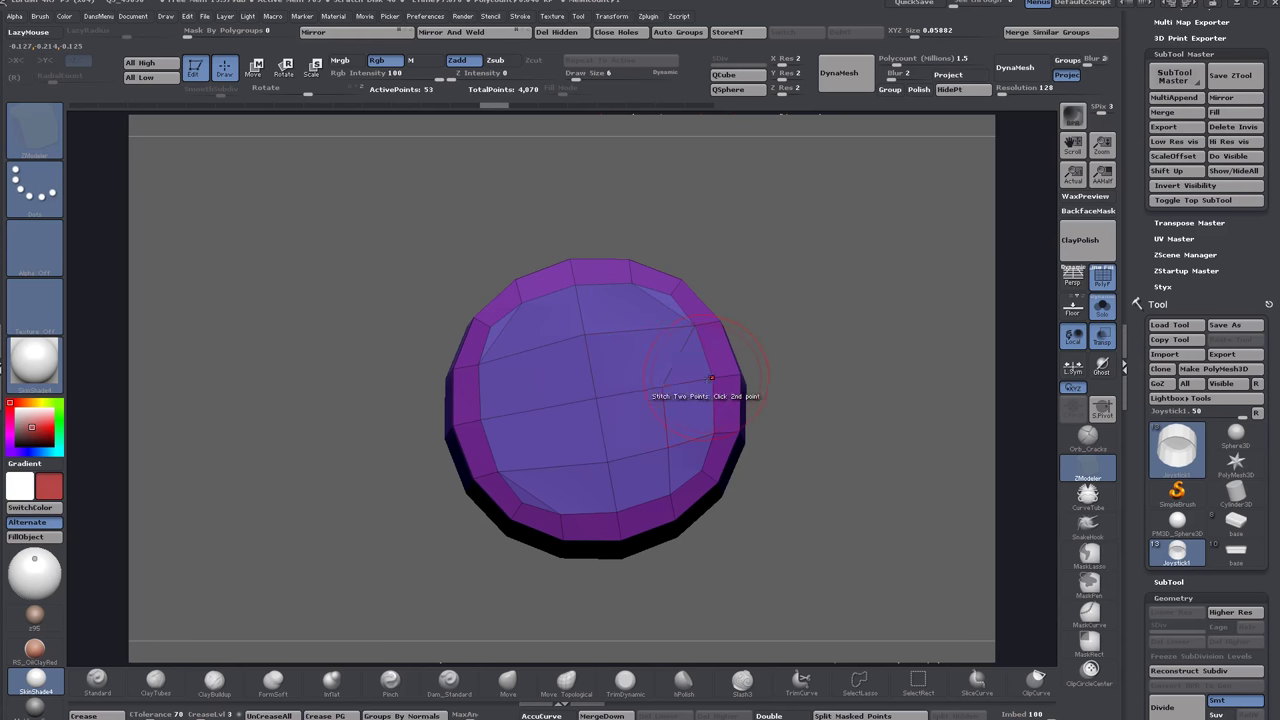
{"action": "left_click", "coordinate": [714, 435]}
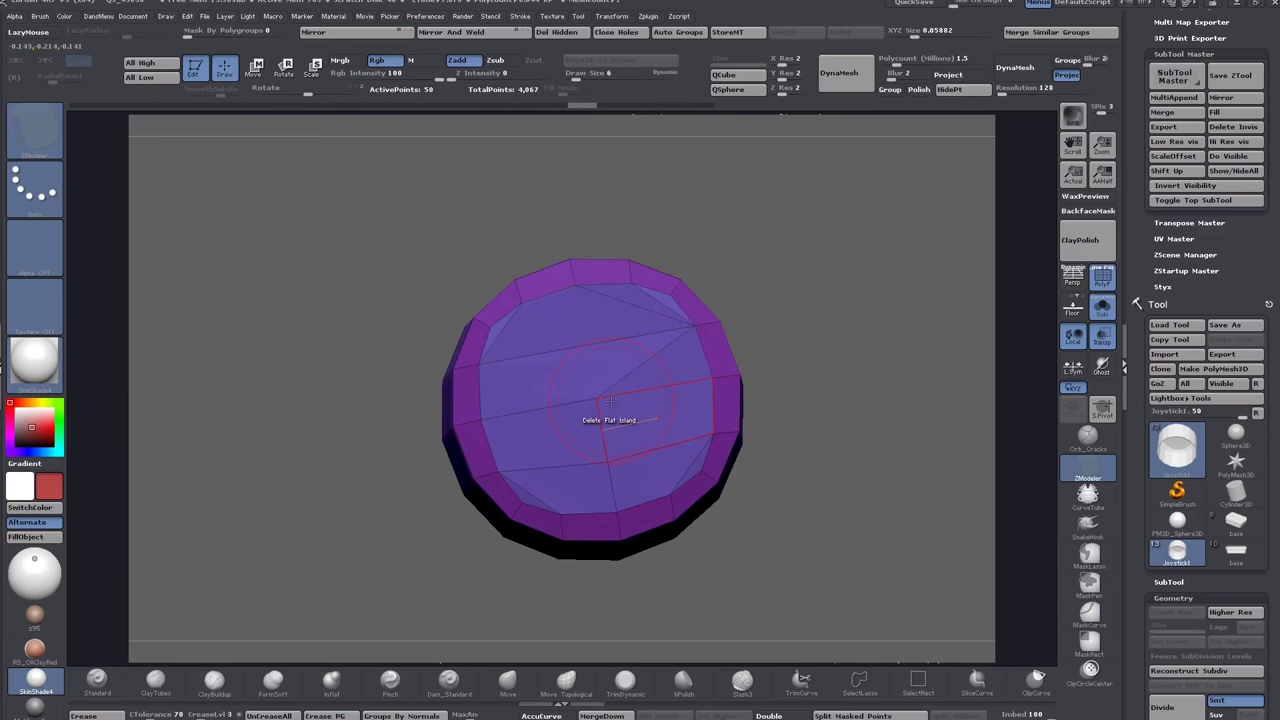
{"action": "left_click", "coordinate": [712, 378]}
{"action": "left_click", "coordinate": [609, 463]}
{"action": "left_click", "coordinate": [713, 434]}
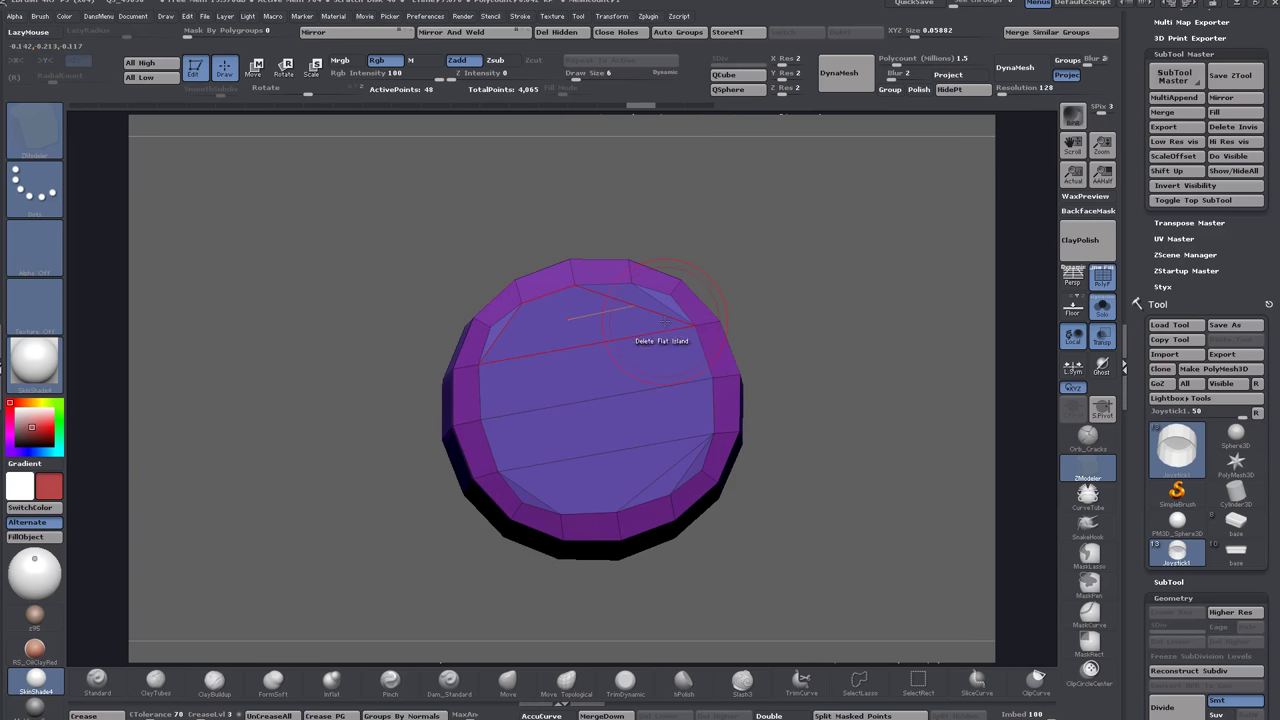
Undo the point stitching on the top of the Joystick1 cap to restore its grid of faces.
{"action": "left_click_drag", "start_coordinate": [831, 471], "coordinate": [852, 387]}
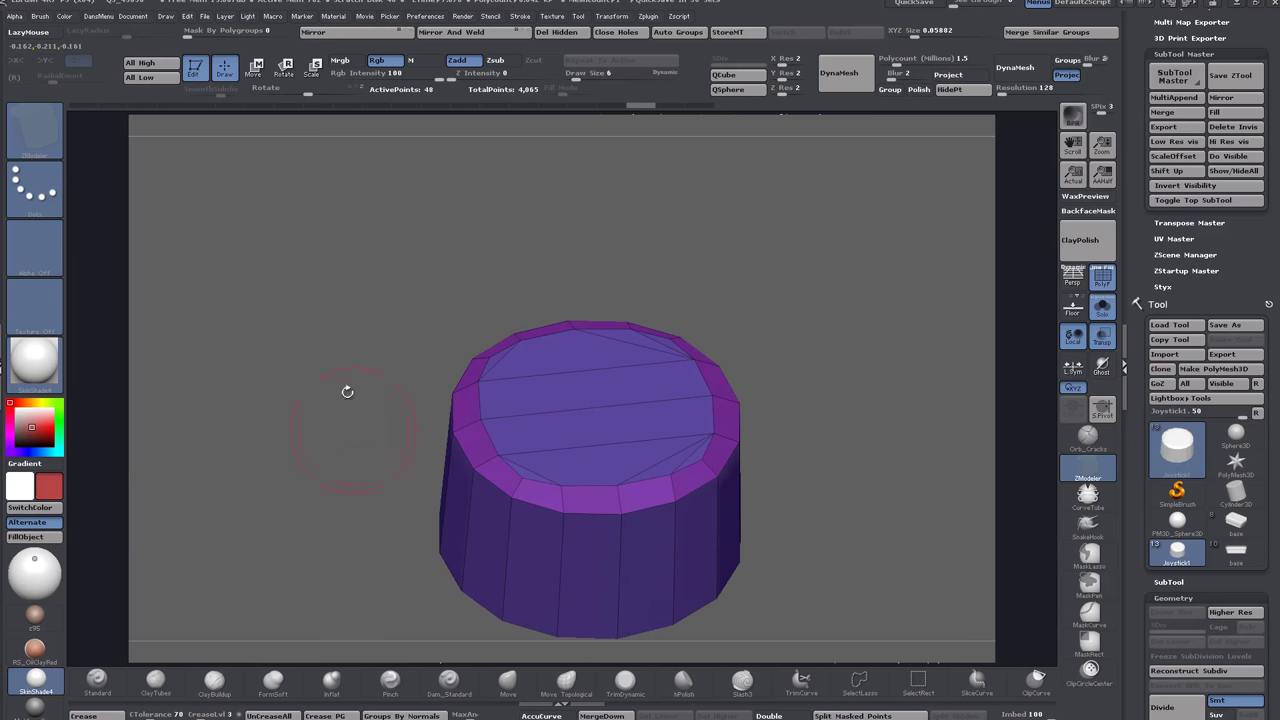
{"action": "left_click_drag", "start_coordinate": [347, 391], "coordinate": [339, 331]}
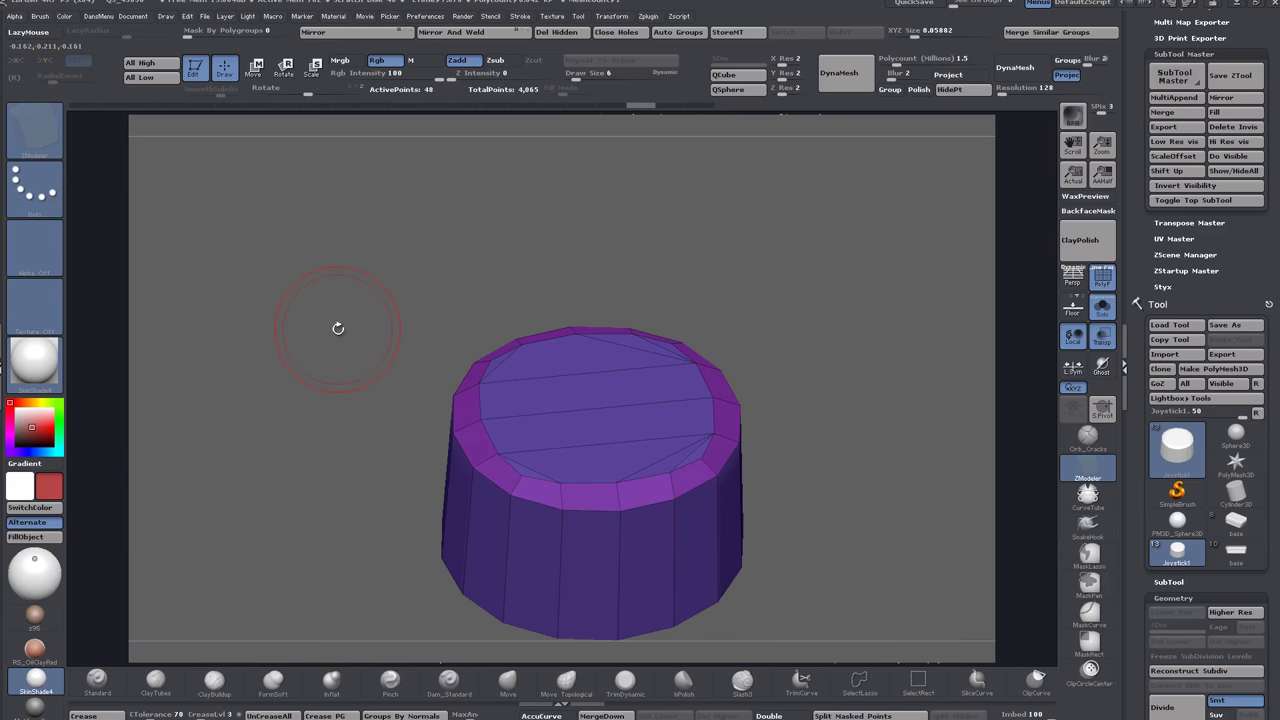
{"action": "key", "text": "ctrl"}
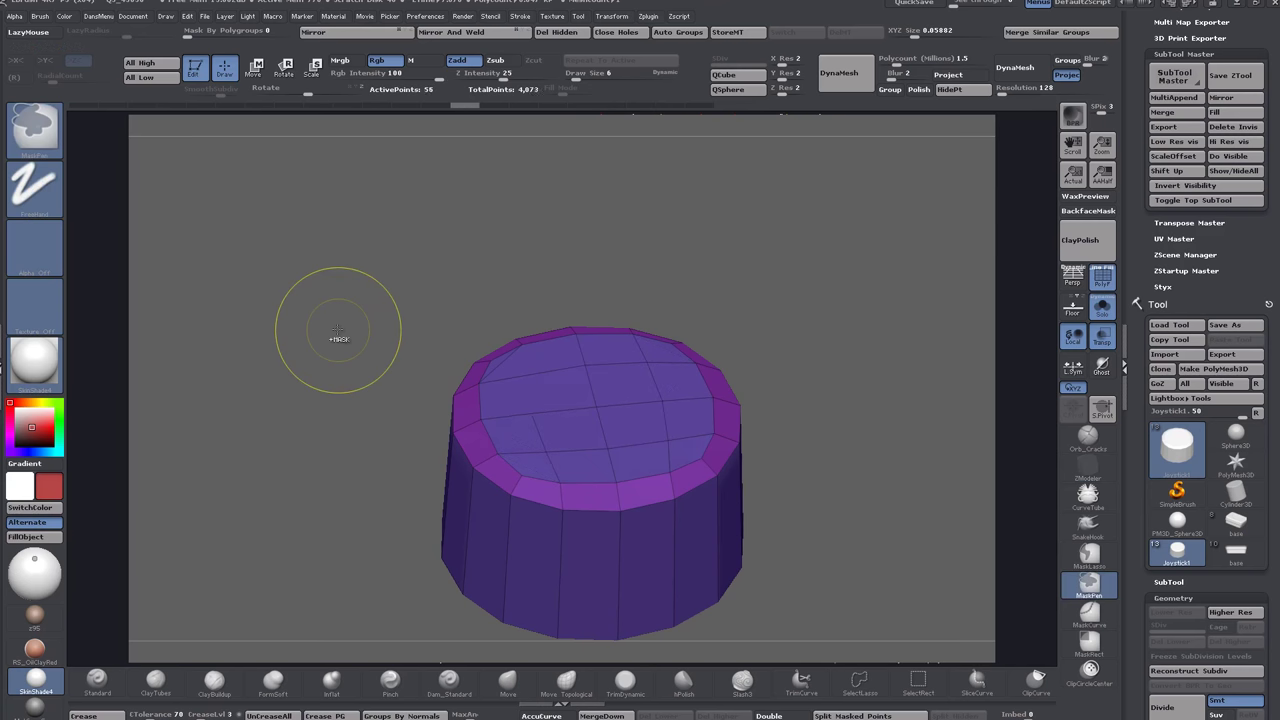
{"action": "key", "text": "ctrl+z"}
{"action": "key", "text": "ctrl+z"}
{"action": "left_click_drag", "start_coordinate": [831, 512], "coordinate": [792, 416], "text": "alt"}
{"action": "key", "text": "ctrl+z"}
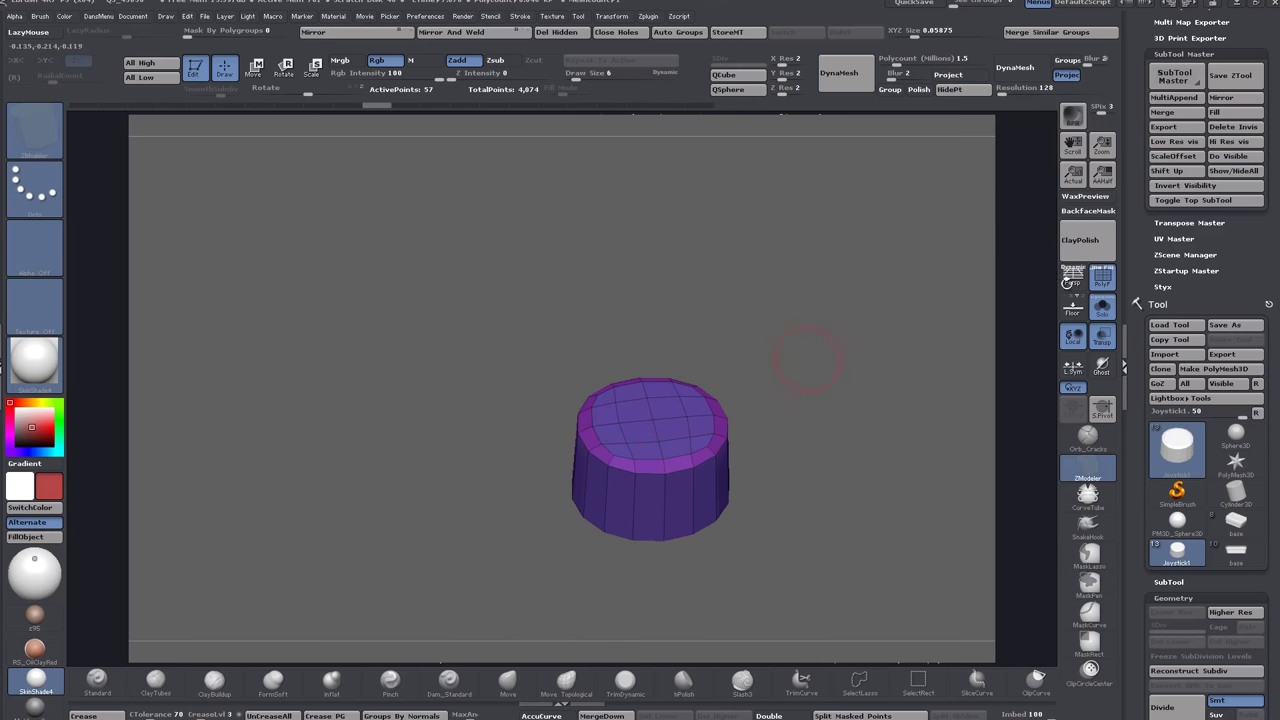
Select the JoystickRetopo subtool and inspect the underside of one of its round feet.
{"action": "left_click_drag", "start_coordinate": [1141, 273], "coordinate": [1129, 242]}
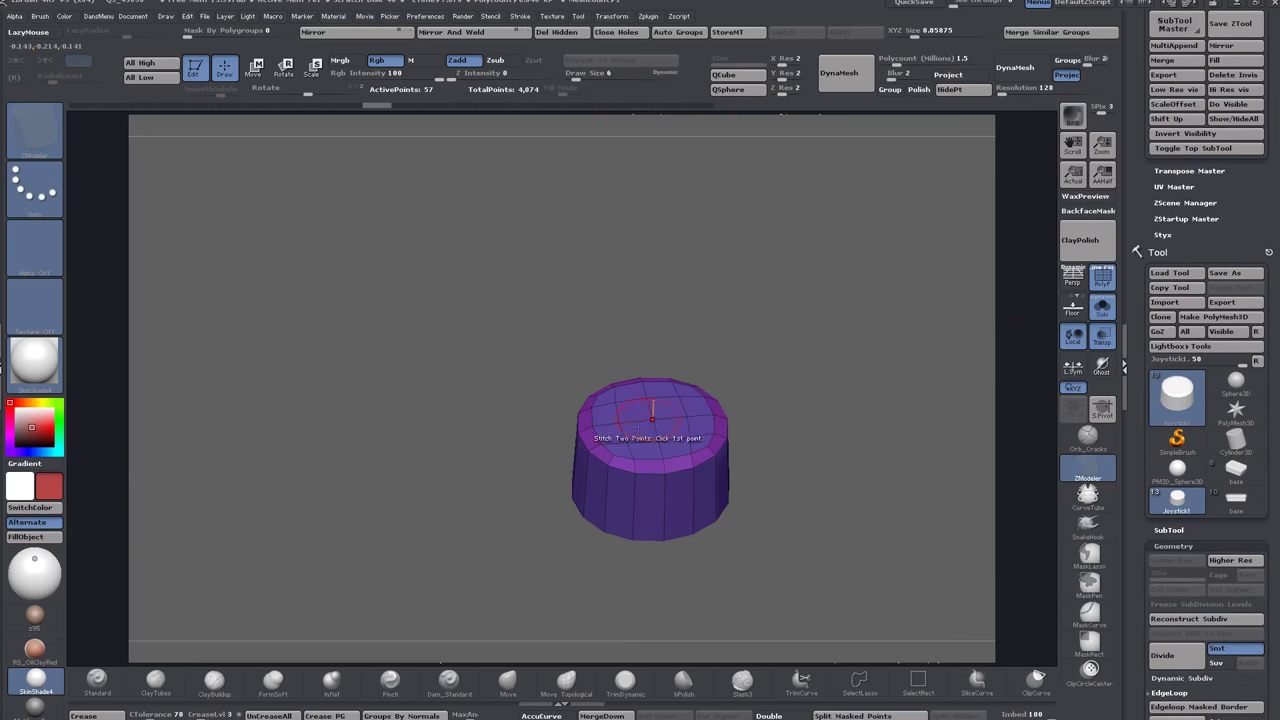
{"action": "left_click_drag", "start_coordinate": [904, 449], "coordinate": [898, 478]}
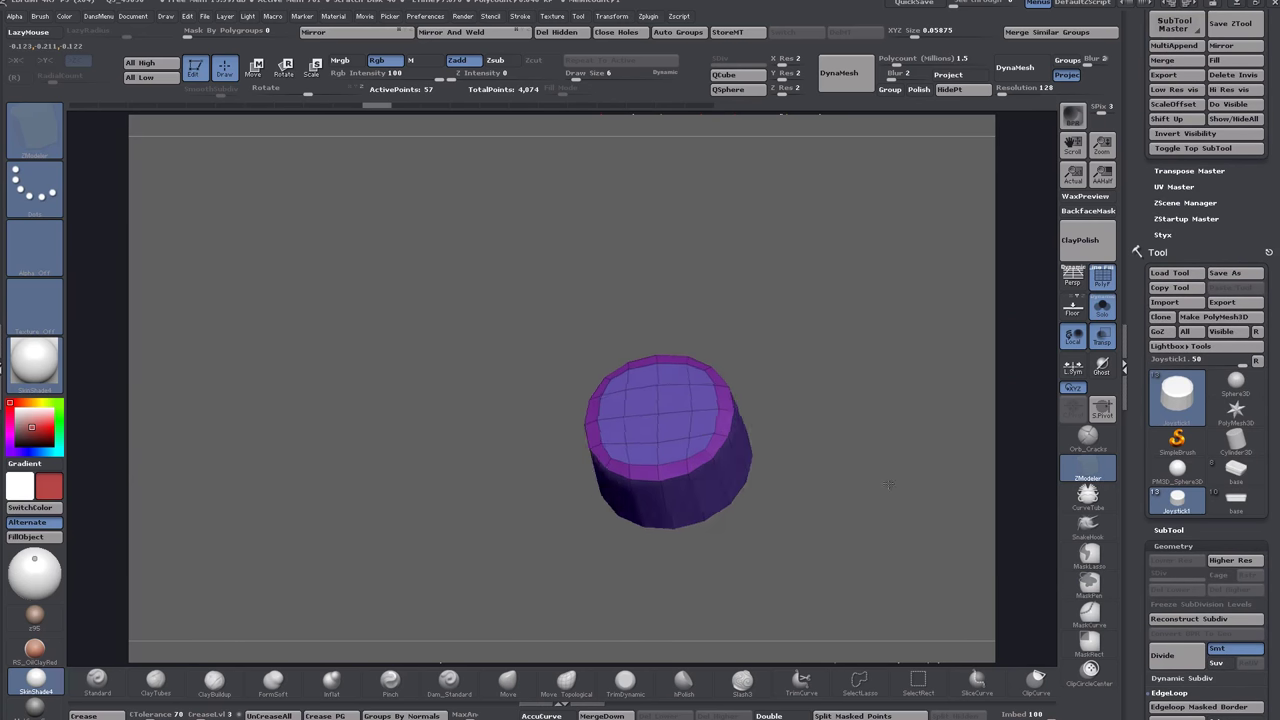
{"action": "scroll", "coordinate": [1136, 311], "scroll_direction": "down", "scroll_amount": 5}
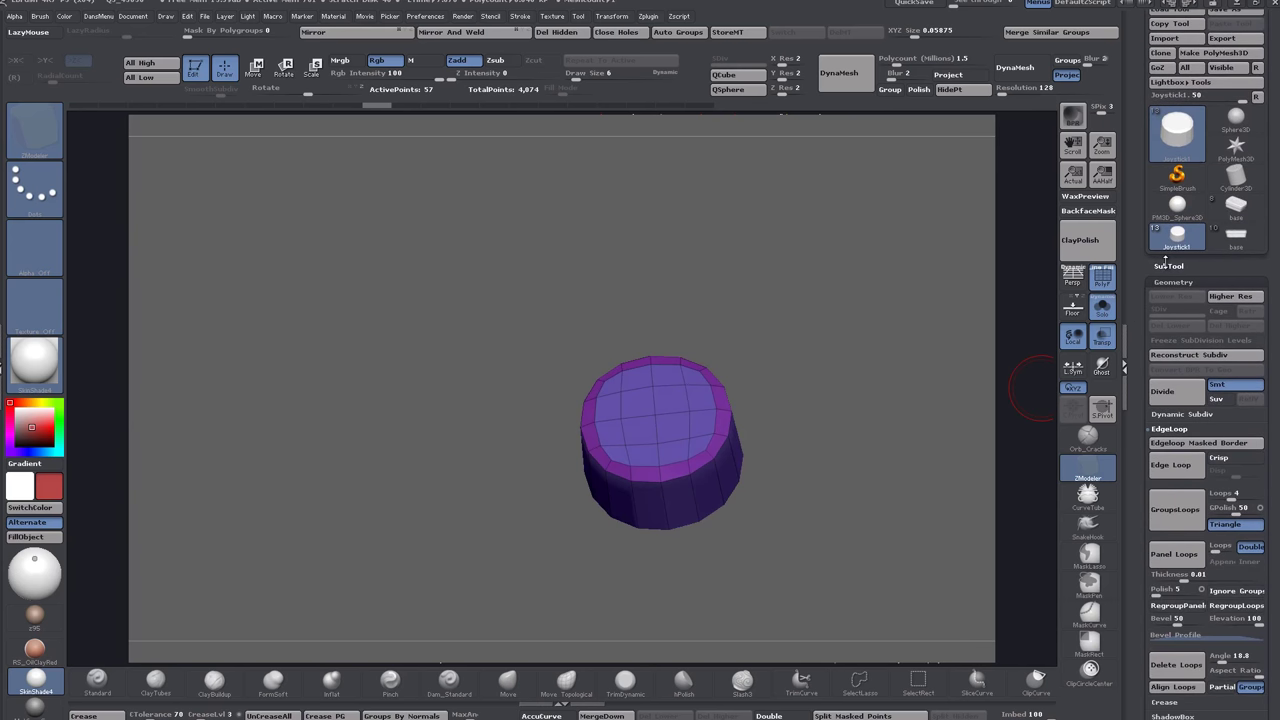
{"action": "left_click", "coordinate": [1165, 266]}
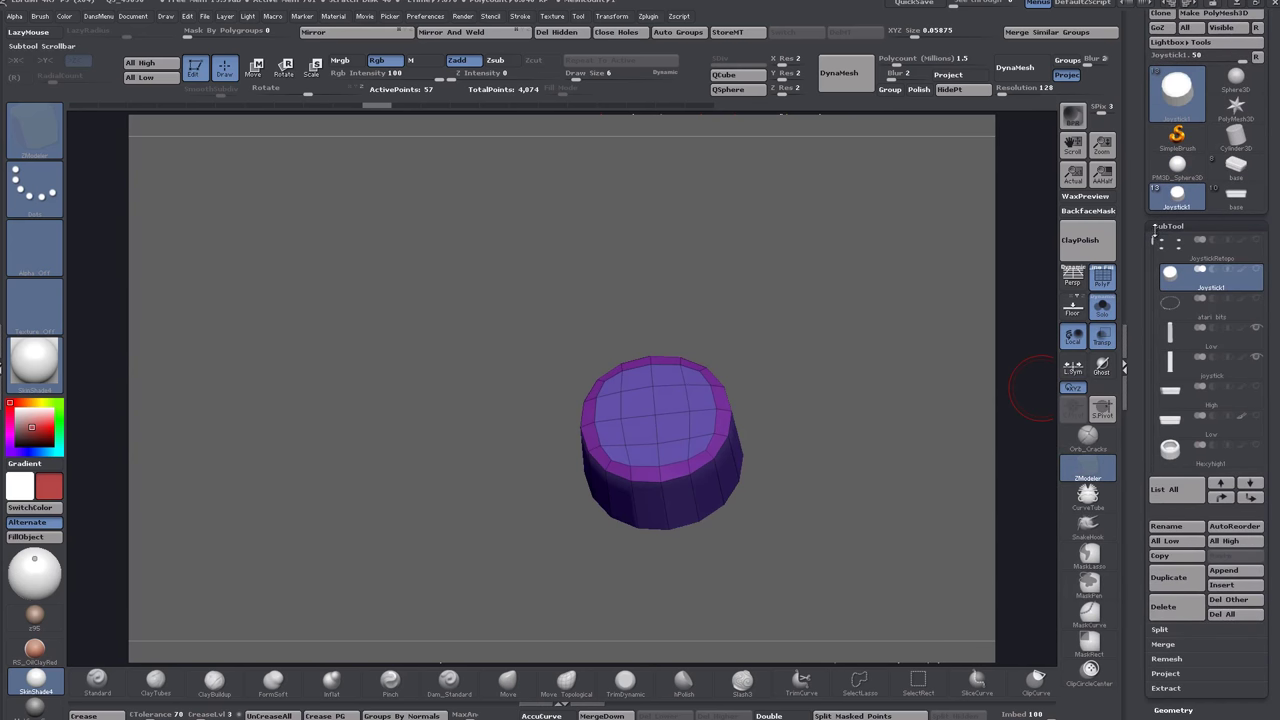
{"action": "left_click", "coordinate": [1172, 250]}
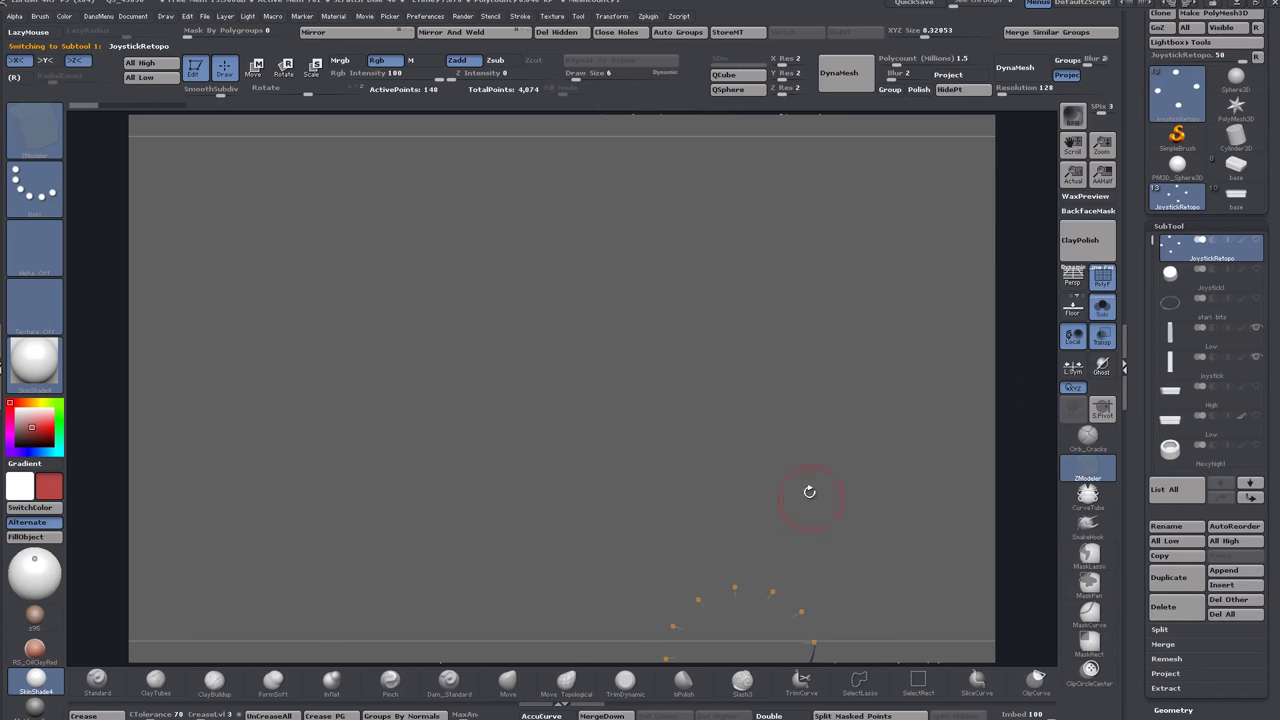
{"action": "left_click_drag", "start_coordinate": [809, 491], "coordinate": [773, 355]}
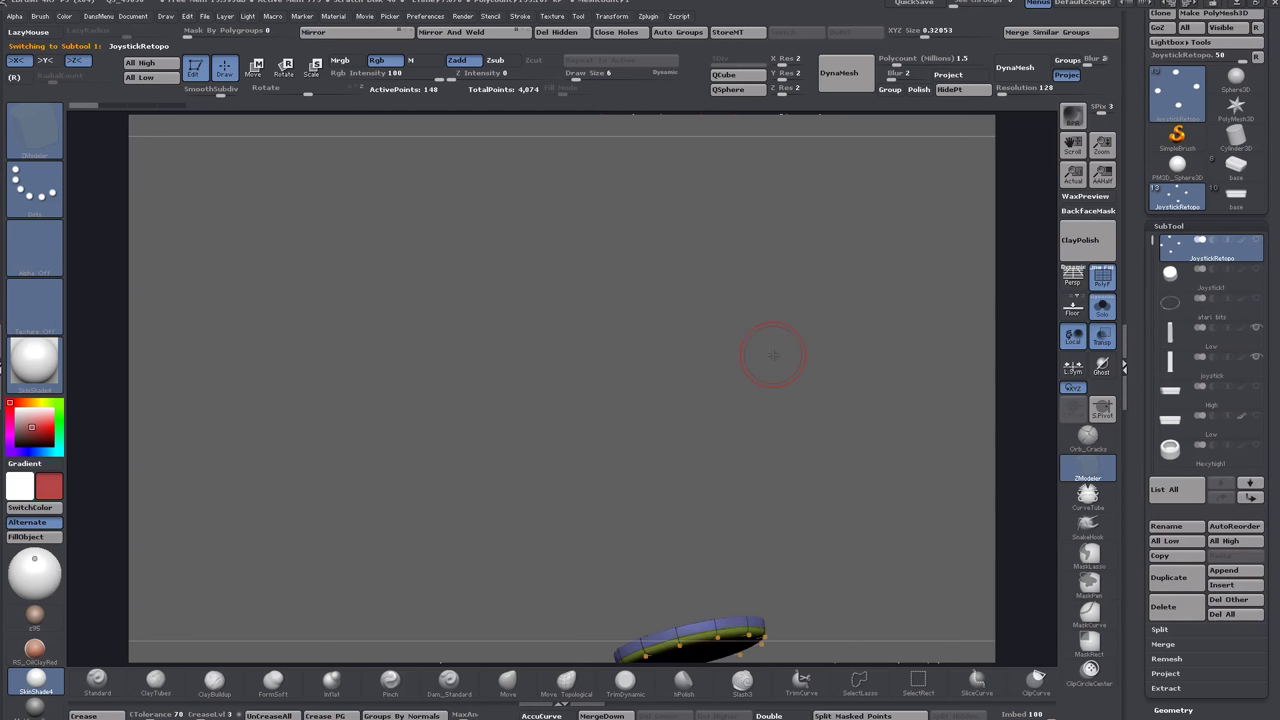
{"action": "key", "text": "f"}
{"action": "left_click_drag", "start_coordinate": [766, 454], "coordinate": [872, 450], "text": "alt"}
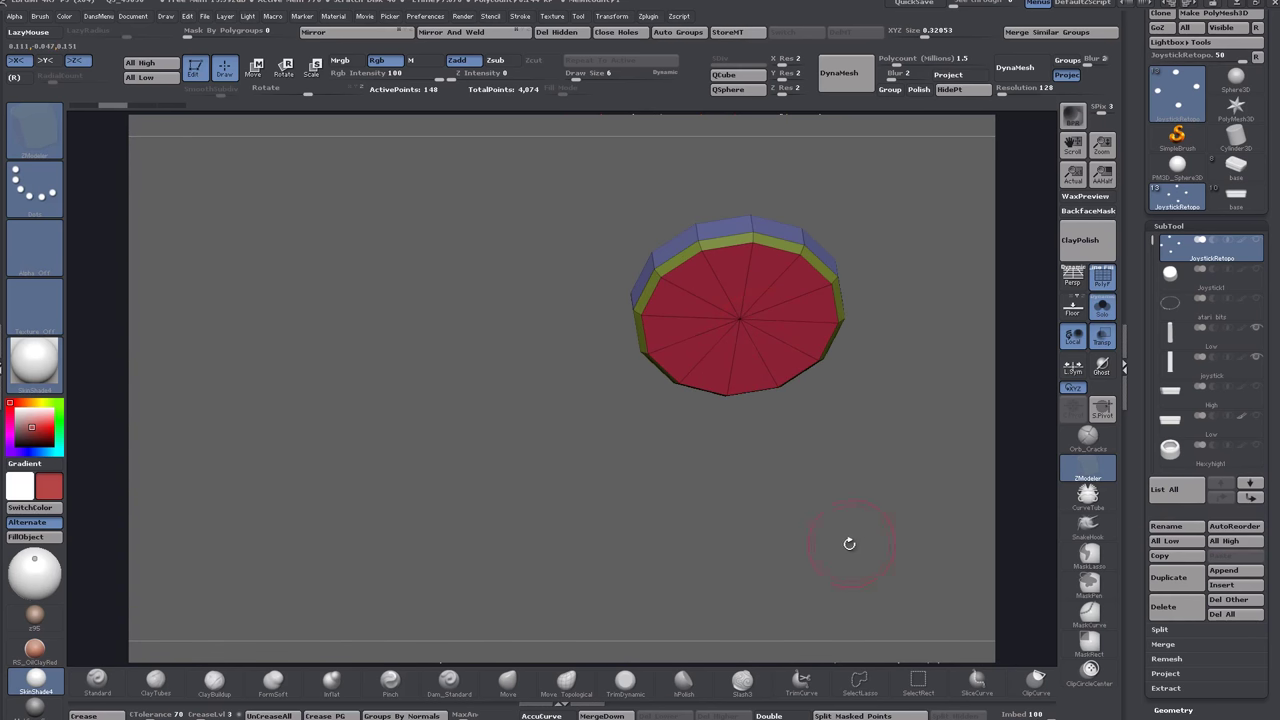
{"action": "left_click_drag", "start_coordinate": [803, 488], "coordinate": [868, 400], "text": "alt"}
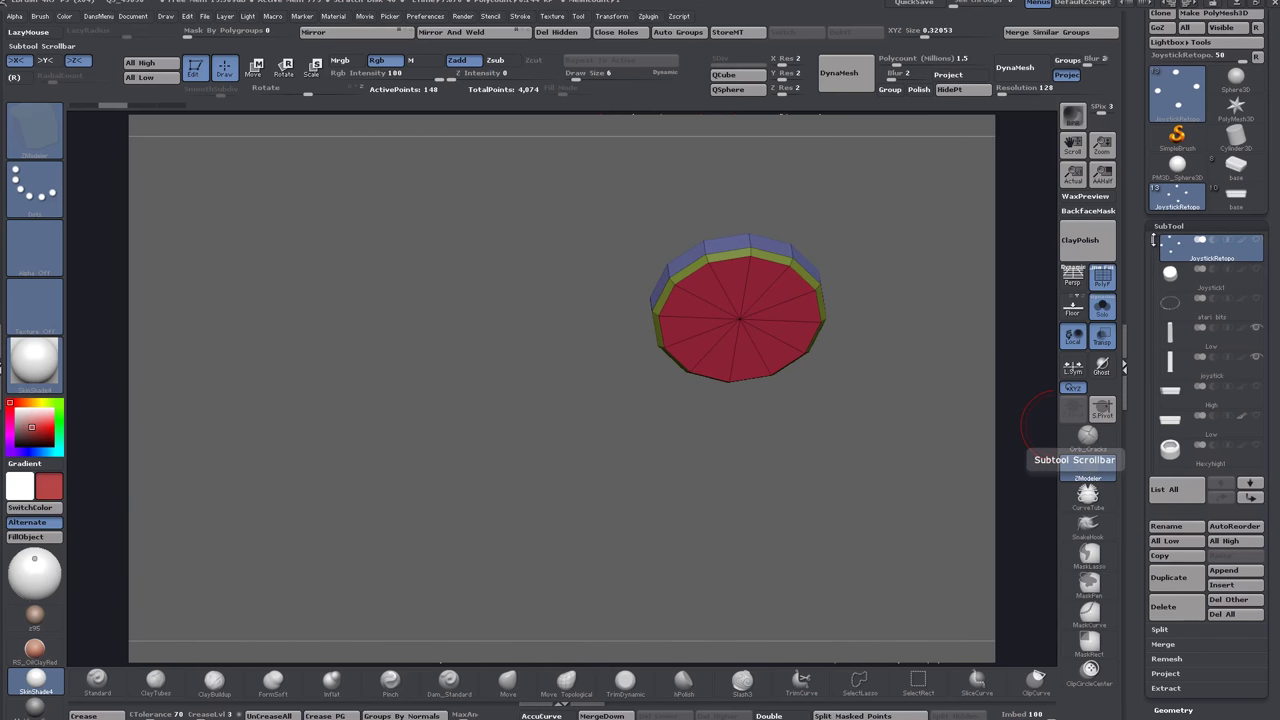
Leave Solo mode and show the low-poly subtools together, including JoystickRetopo, Joystick1, both Low parts, Flexlow and Base ringlow, with the high-poly versions hidden.
{"action": "left_click", "coordinate": [1101, 307]}
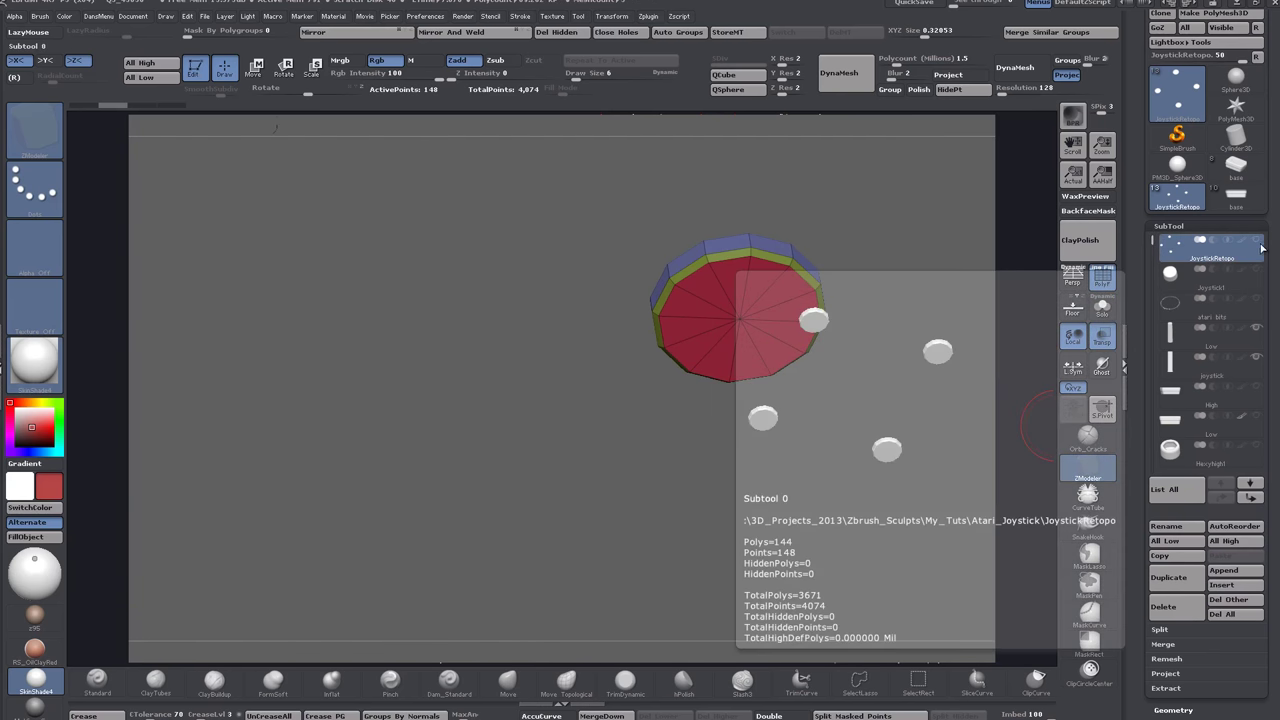
{"action": "mouse_move", "coordinate": [1264, 272]}
{"action": "mouse_move", "coordinate": [1257, 243]}
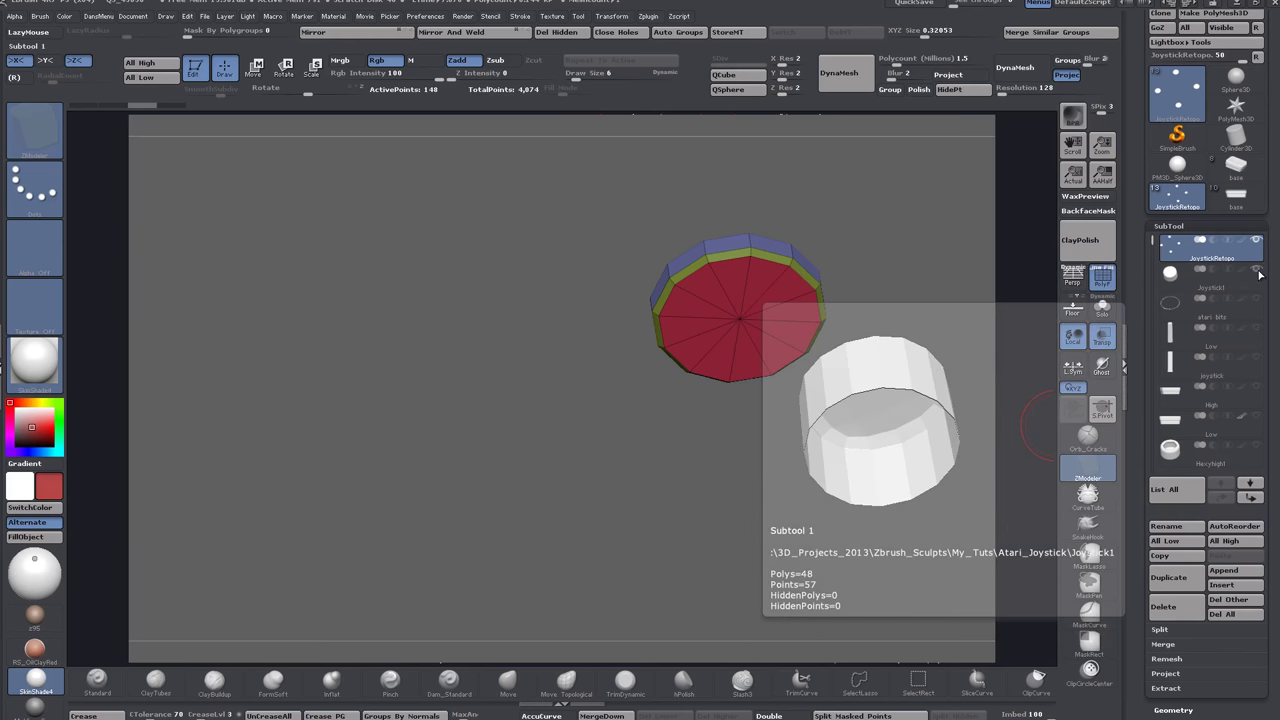
{"action": "left_click", "coordinate": [1259, 330]}
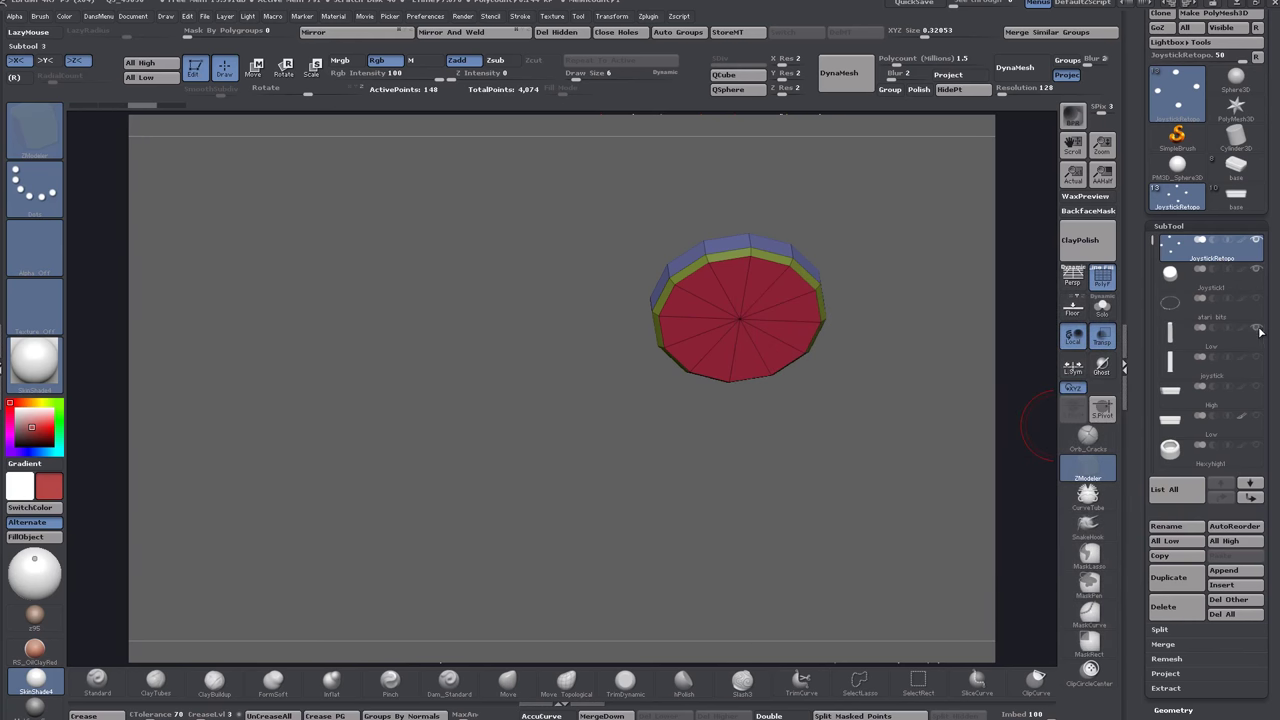
{"action": "left_click", "coordinate": [1253, 419]}
{"action": "left_click_drag", "start_coordinate": [1152, 245], "coordinate": [1163, 310]}
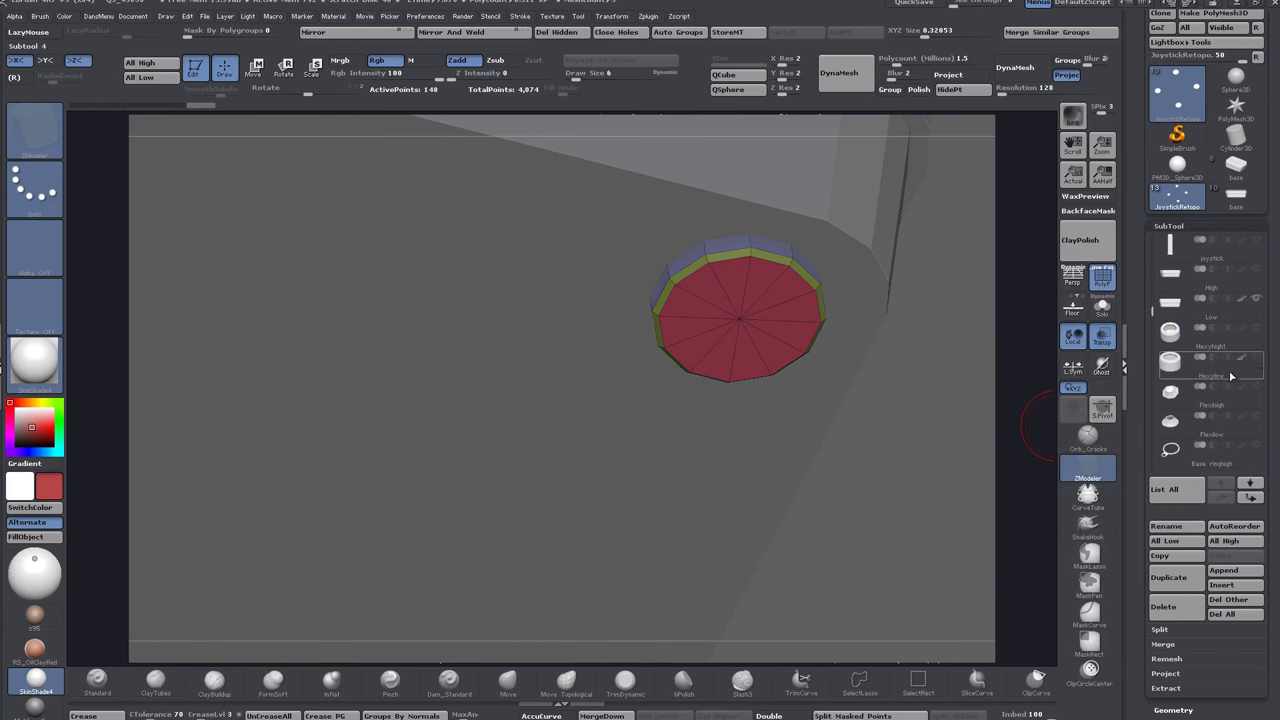
{"action": "mouse_move", "coordinate": [1253, 430]}
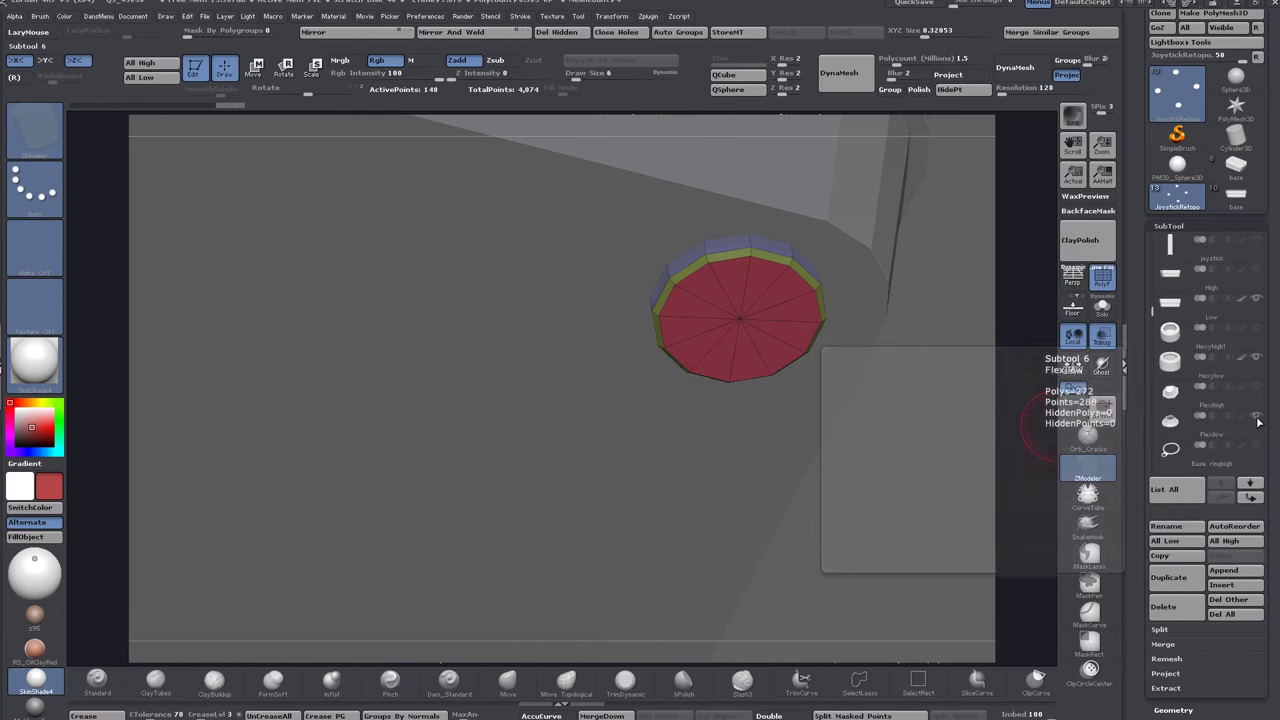
{"action": "left_click", "coordinate": [1153, 347]}
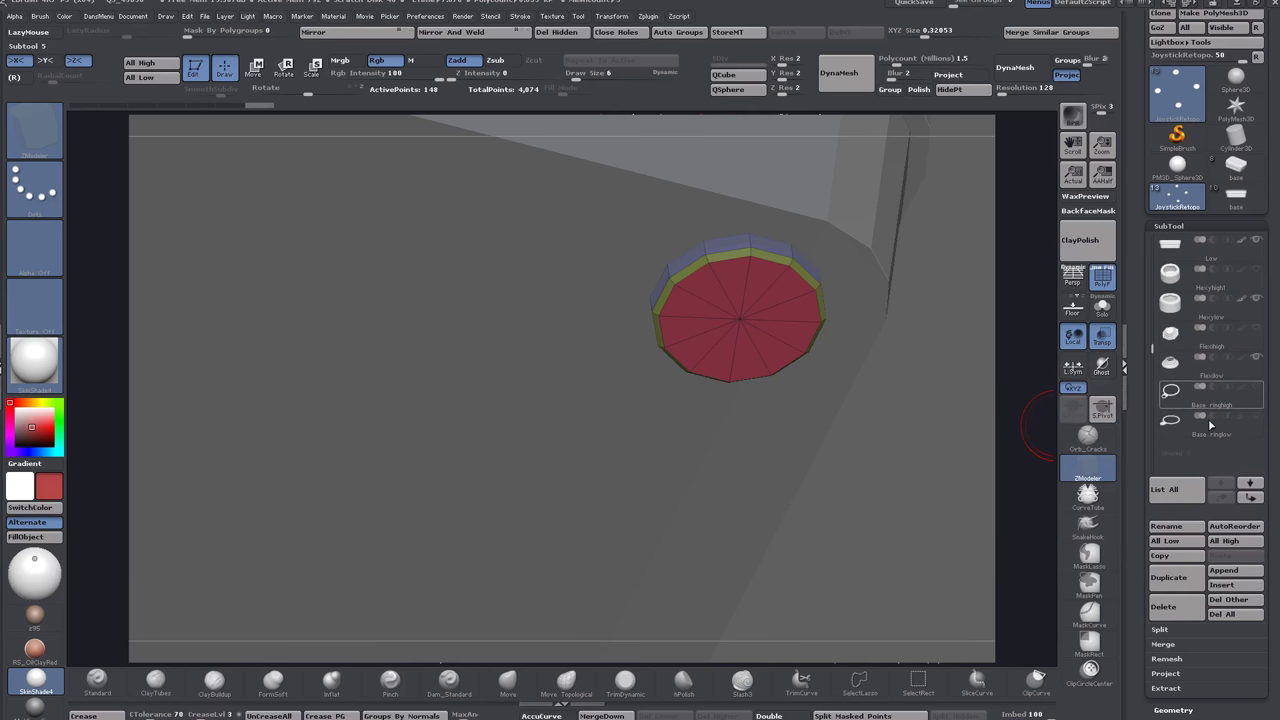
Frame the whole low-poly joystick and turn off the polyframe display.
{"action": "left_click_drag", "start_coordinate": [680, 504], "coordinate": [663, 403], "text": "alt"}
{"action": "key", "text": "f"}
{"action": "left_click", "coordinate": [1102, 281]}
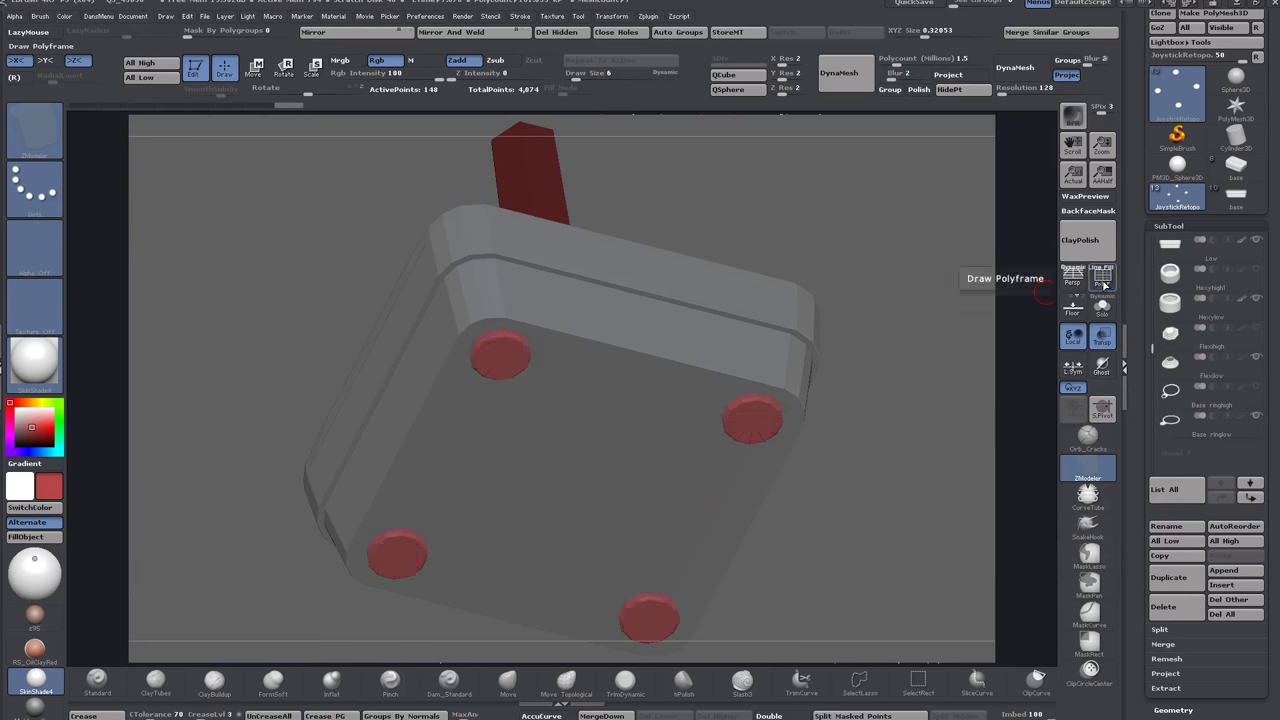
{"action": "left_click_drag", "start_coordinate": [868, 288], "coordinate": [860, 340]}
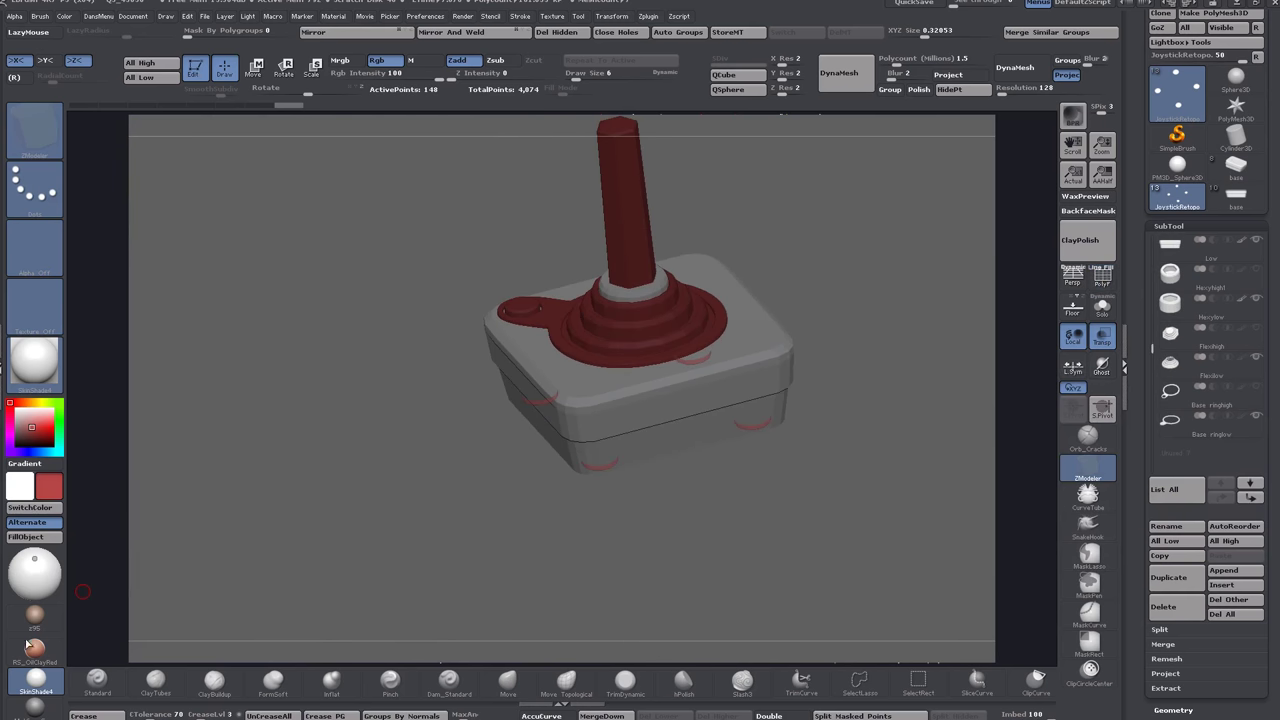
Switch the joystick's material to MatCap Gray.
{"action": "left_click", "coordinate": [30, 706]}
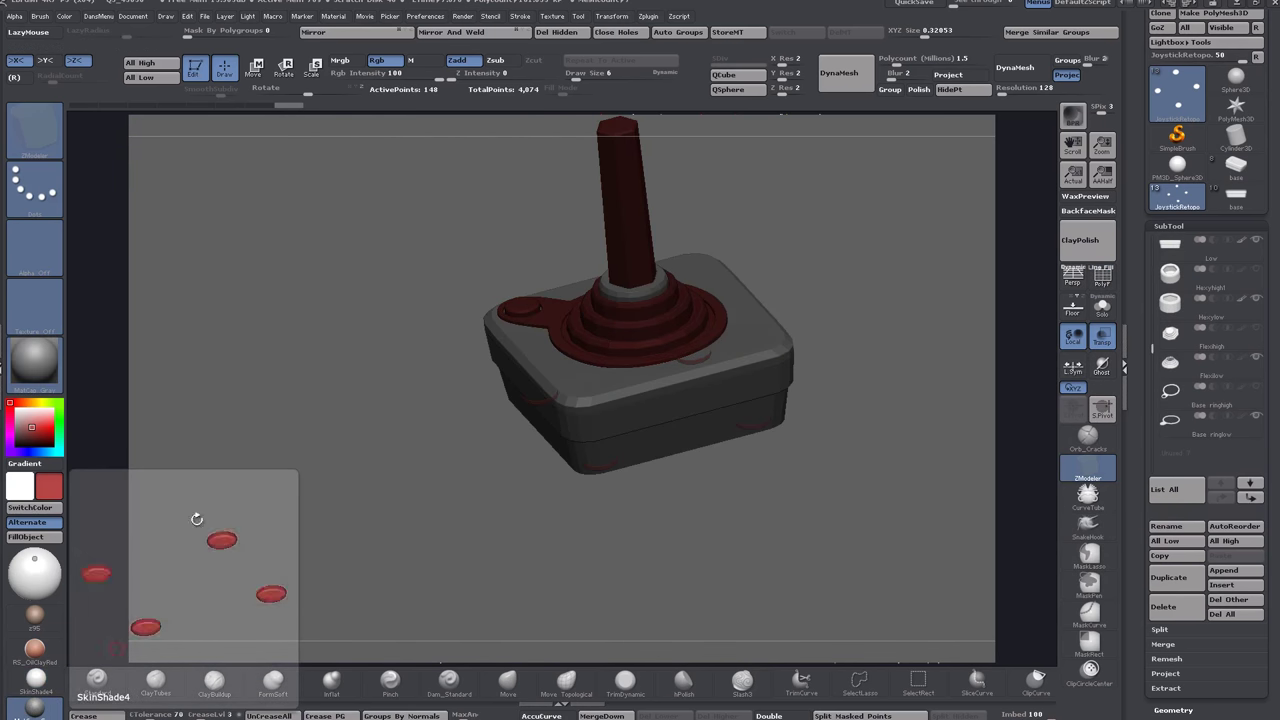
{"action": "mouse_move", "coordinate": [241, 394]}
{"action": "right_mouse_down", "text": "ctrl"}
{"action": "mouse_move", "coordinate": [300, 423]}
{"action": "mouse_move", "coordinate": [303, 455]}
{"action": "mouse_move", "coordinate": [194, 484]}
{"action": "mouse_move", "coordinate": [215, 414]}
{"action": "right_mouse_up", "text": "ctrl"}
{"action": "mouse_move", "coordinate": [425, 535]}
{"action": "left_mouse_down", "text": "alt"}
{"action": "mouse_move", "coordinate": [429, 411]}
{"action": "mouse_move", "coordinate": [462, 503]}
{"action": "left_mouse_up", "text": "alt"}
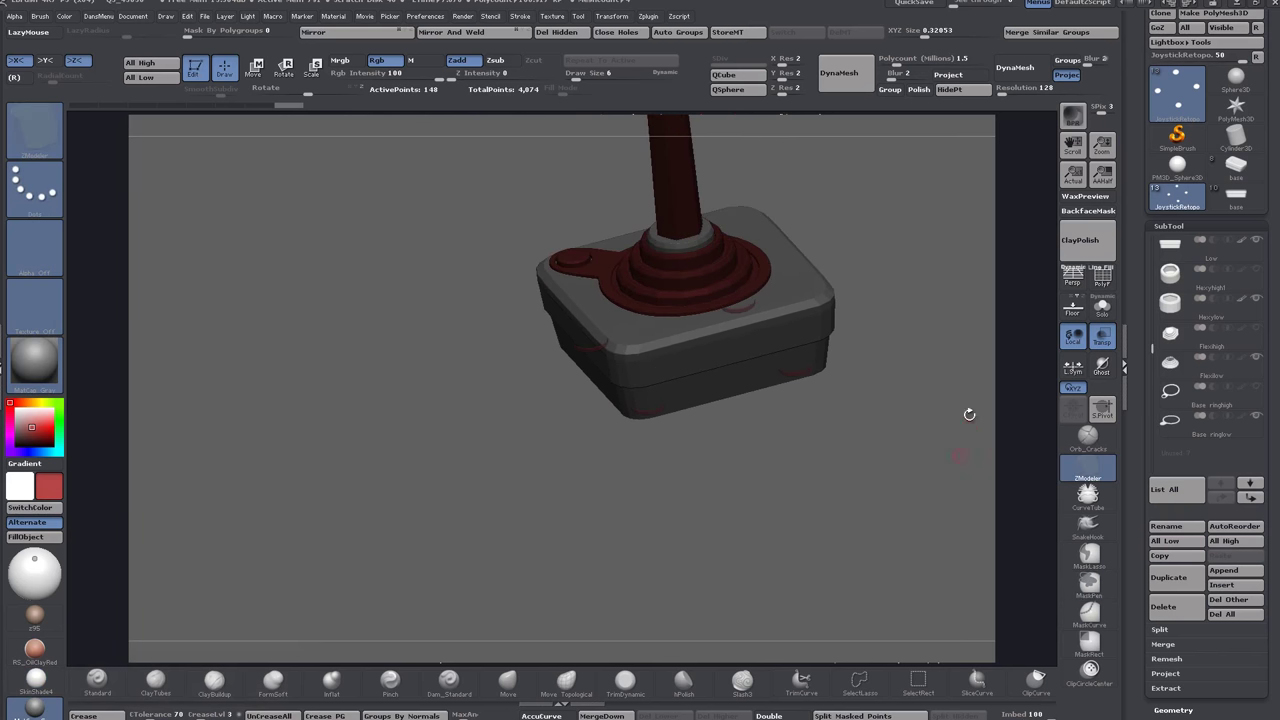
Turn off transparency for the inactive subtools and set the current color to white.
{"action": "left_click", "coordinate": [1101, 337]}
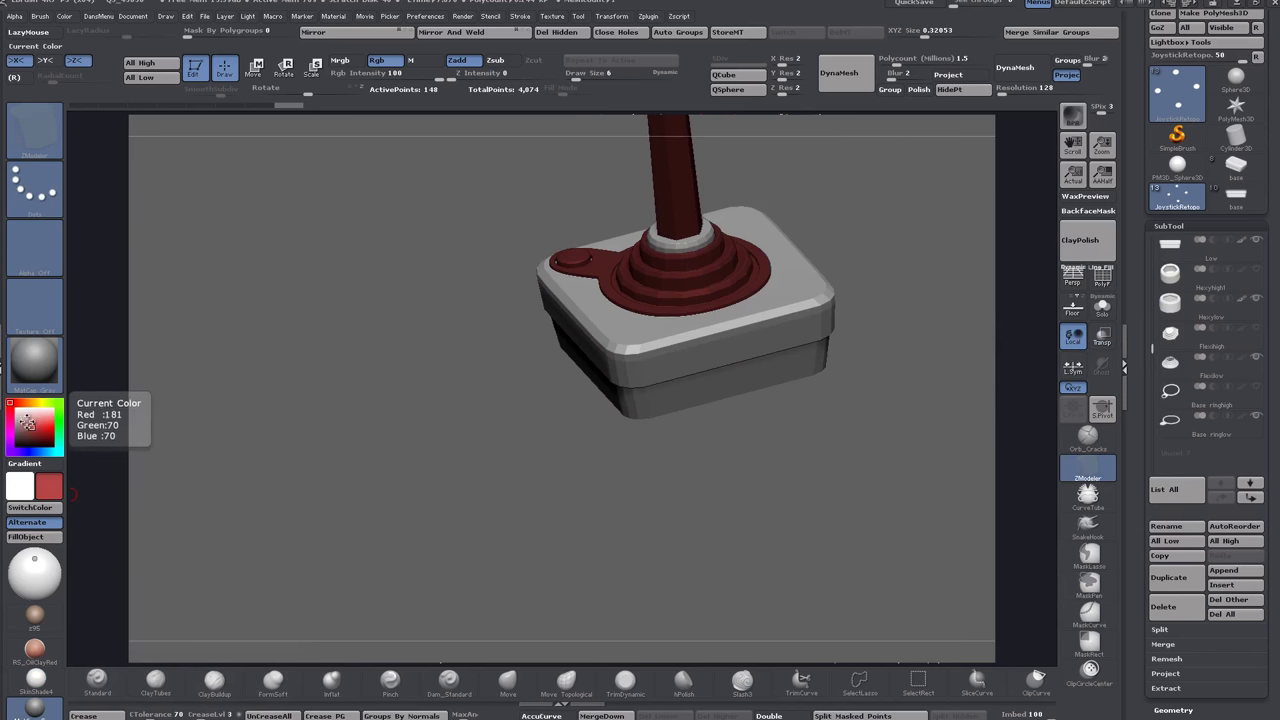
{"action": "left_click_drag", "start_coordinate": [27, 422], "coordinate": [7, 397]}
{"action": "mouse_move", "coordinate": [463, 430]}
{"action": "left_mouse_down"}
{"action": "mouse_move", "coordinate": [539, 394]}
{"action": "mouse_move", "coordinate": [494, 309]}
{"action": "mouse_move", "coordinate": [458, 433]}
{"action": "mouse_move", "coordinate": [464, 424]}
{"action": "left_mouse_up"}
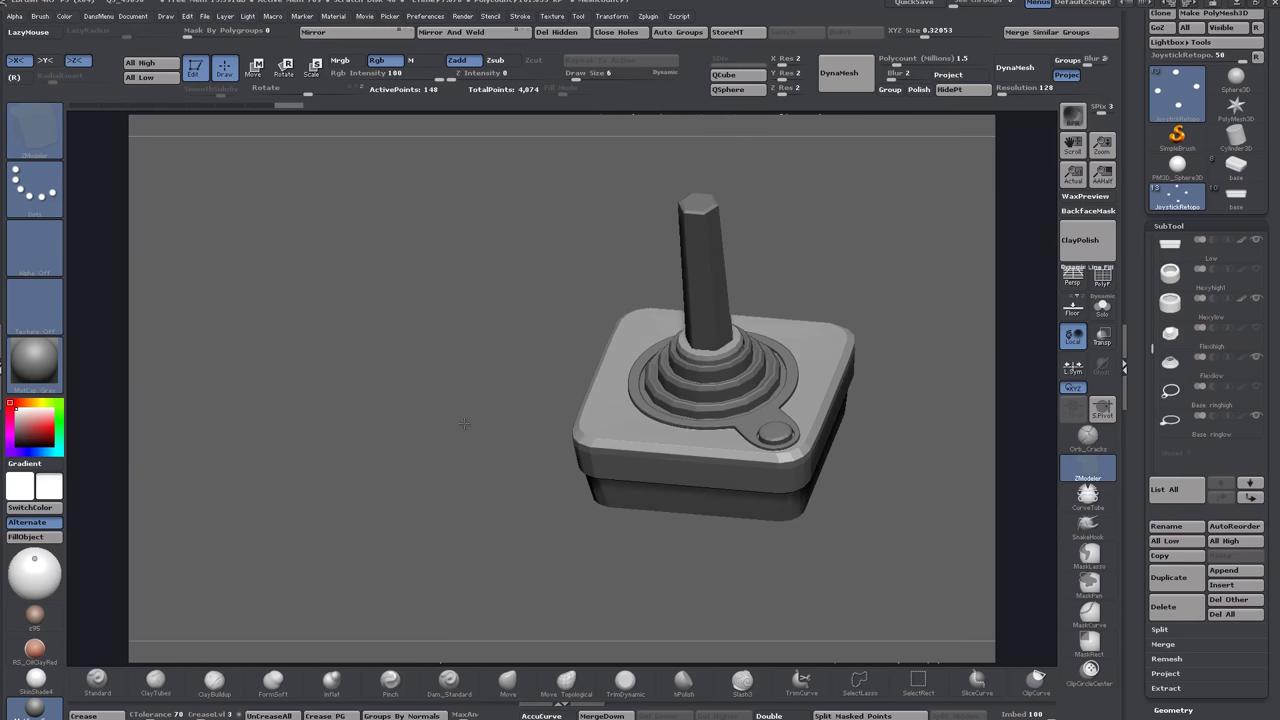
Examine the assembled low-poly joystick's base, flex rings, button and shaft from several angles.
{"action": "left_click_drag", "start_coordinate": [455, 485], "coordinate": [363, 508], "text": "alt"}
{"action": "right_click_drag", "start_coordinate": [866, 388], "coordinate": [868, 412], "text": "alt"}
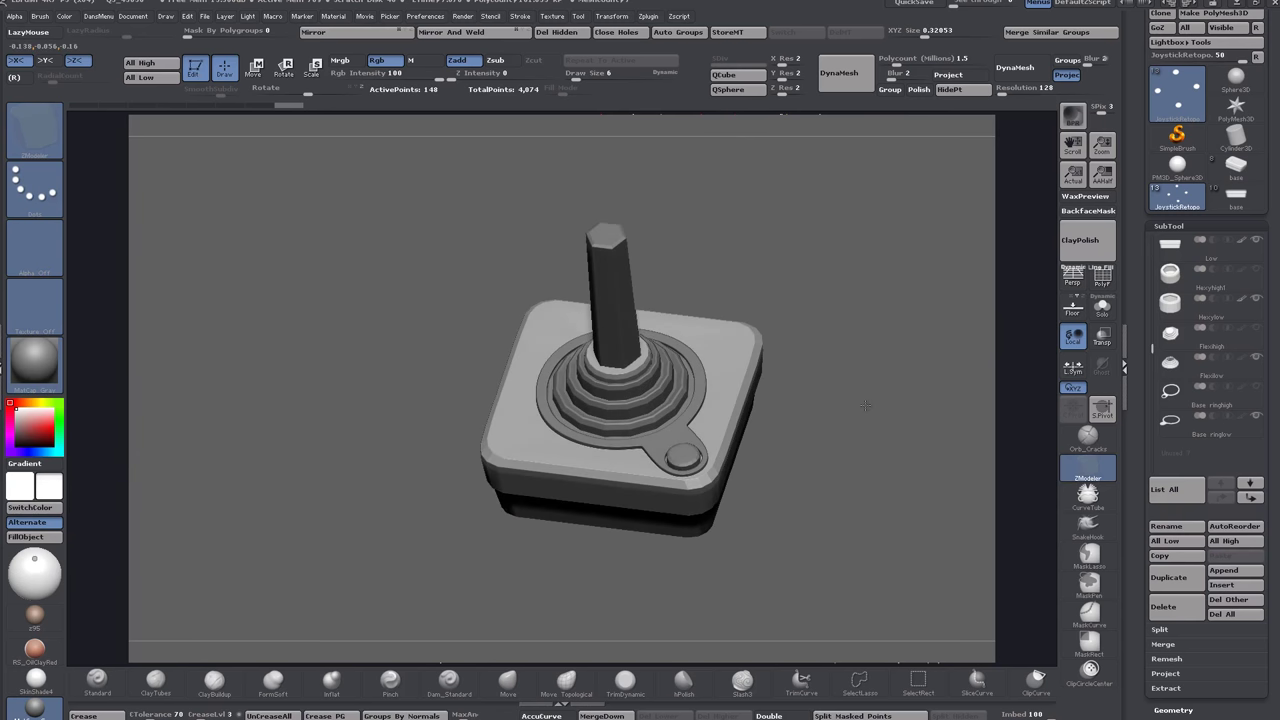
{"action": "mouse_move", "coordinate": [660, 444]}
{"action": "right_mouse_down"}
{"action": "mouse_move", "coordinate": [624, 438]}
{"action": "mouse_move", "coordinate": [656, 433]}
{"action": "right_mouse_up"}
{"action": "left_click_drag", "start_coordinate": [651, 432], "coordinate": [652, 438]}
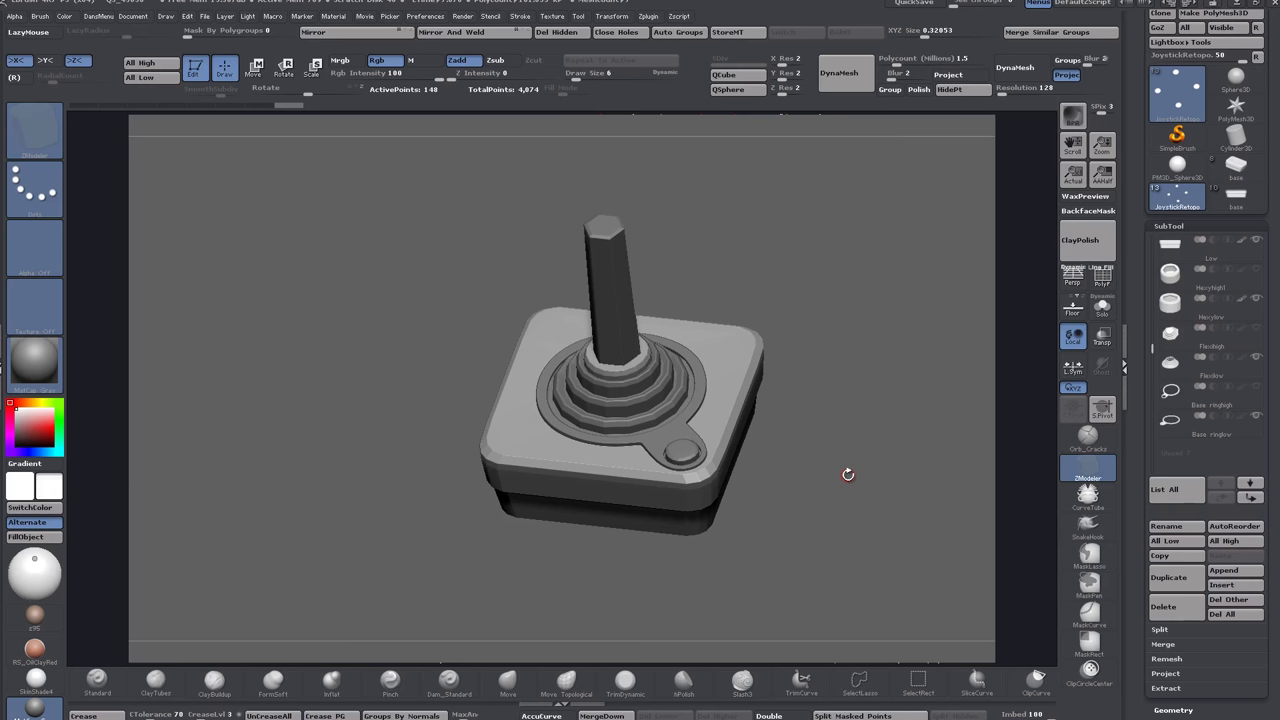
{"action": "left_click_drag", "start_coordinate": [848, 473], "coordinate": [848, 432]}
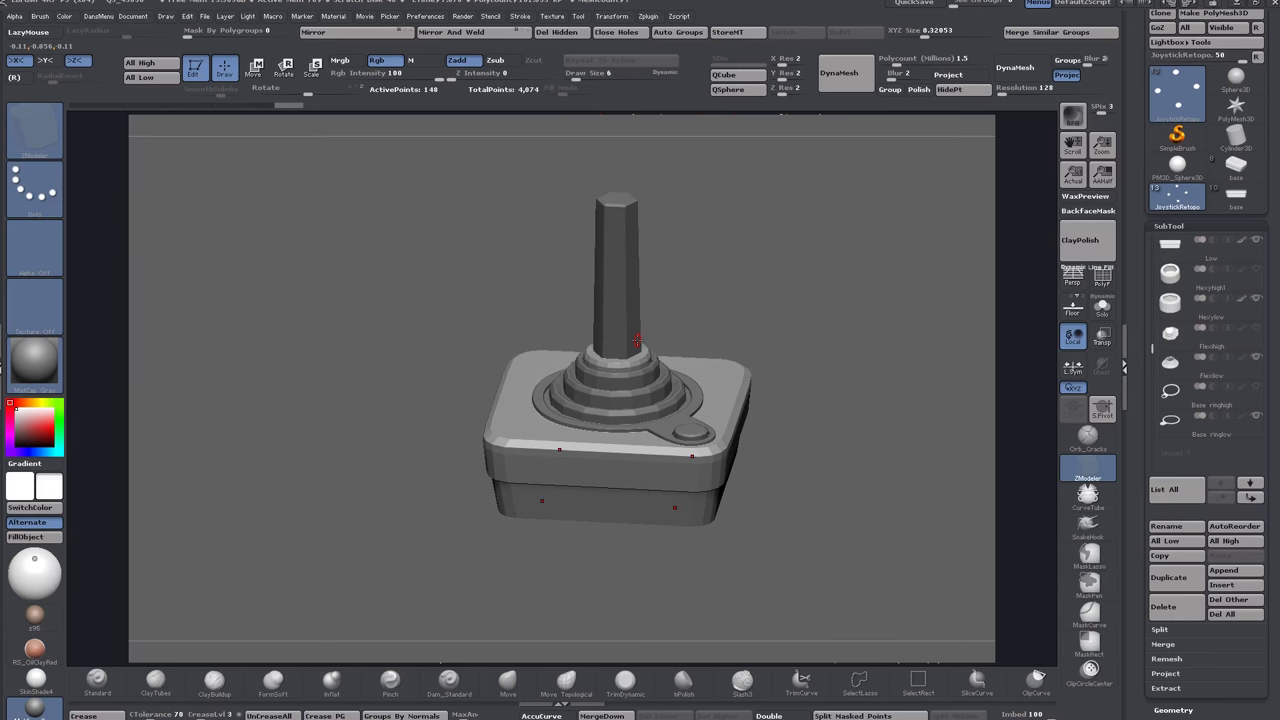
{"action": "left_click_drag", "start_coordinate": [846, 334], "coordinate": [837, 343]}
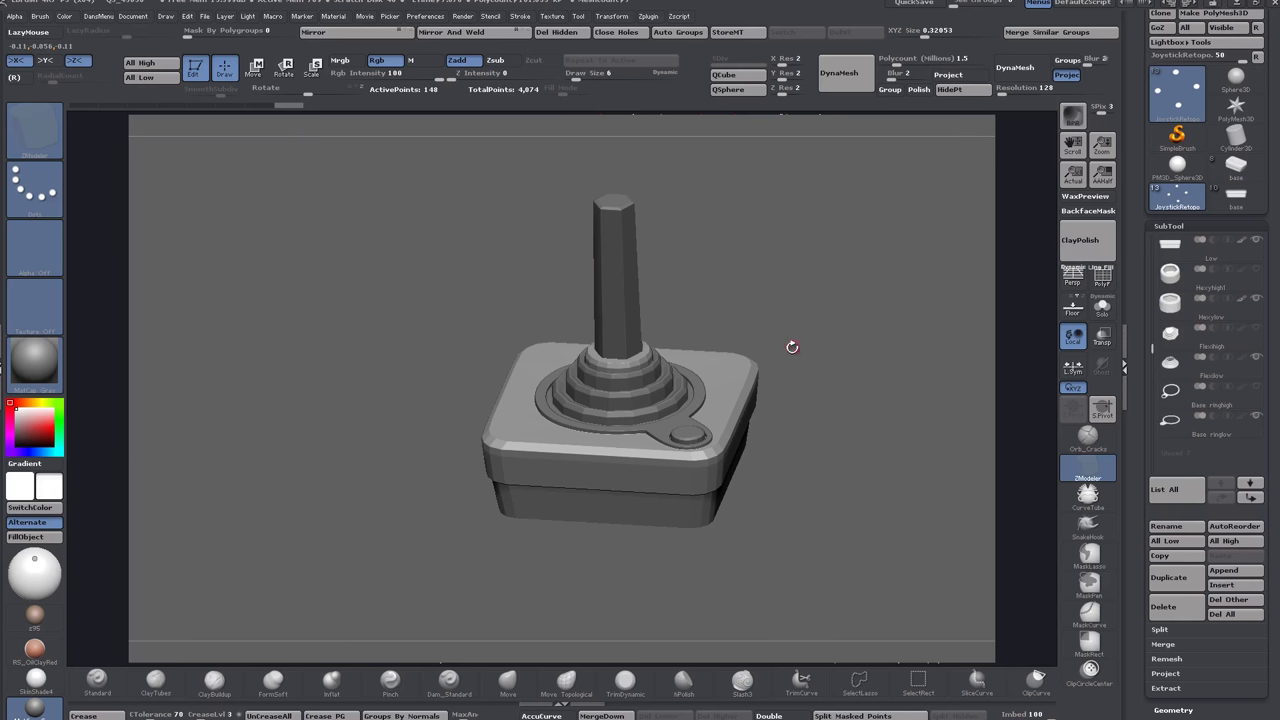
{"action": "left_click_drag", "start_coordinate": [789, 348], "coordinate": [790, 355]}
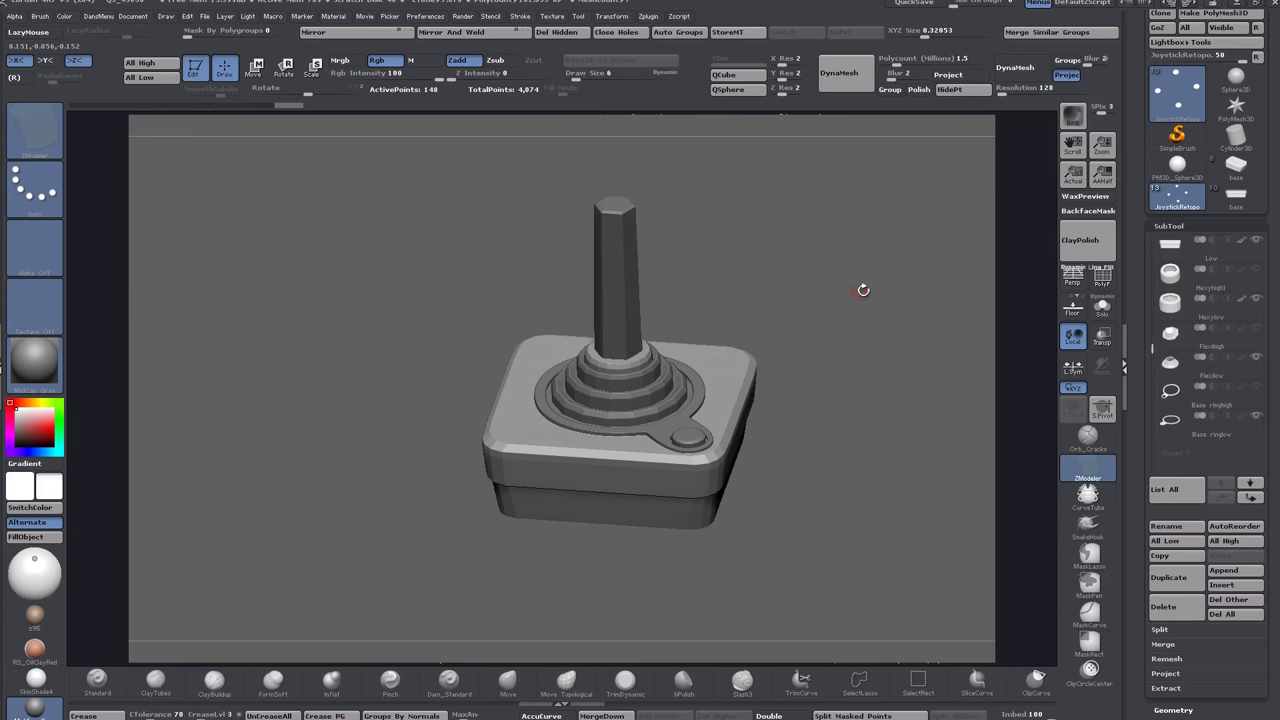
{"action": "left_click_drag", "start_coordinate": [860, 289], "coordinate": [769, 325]}
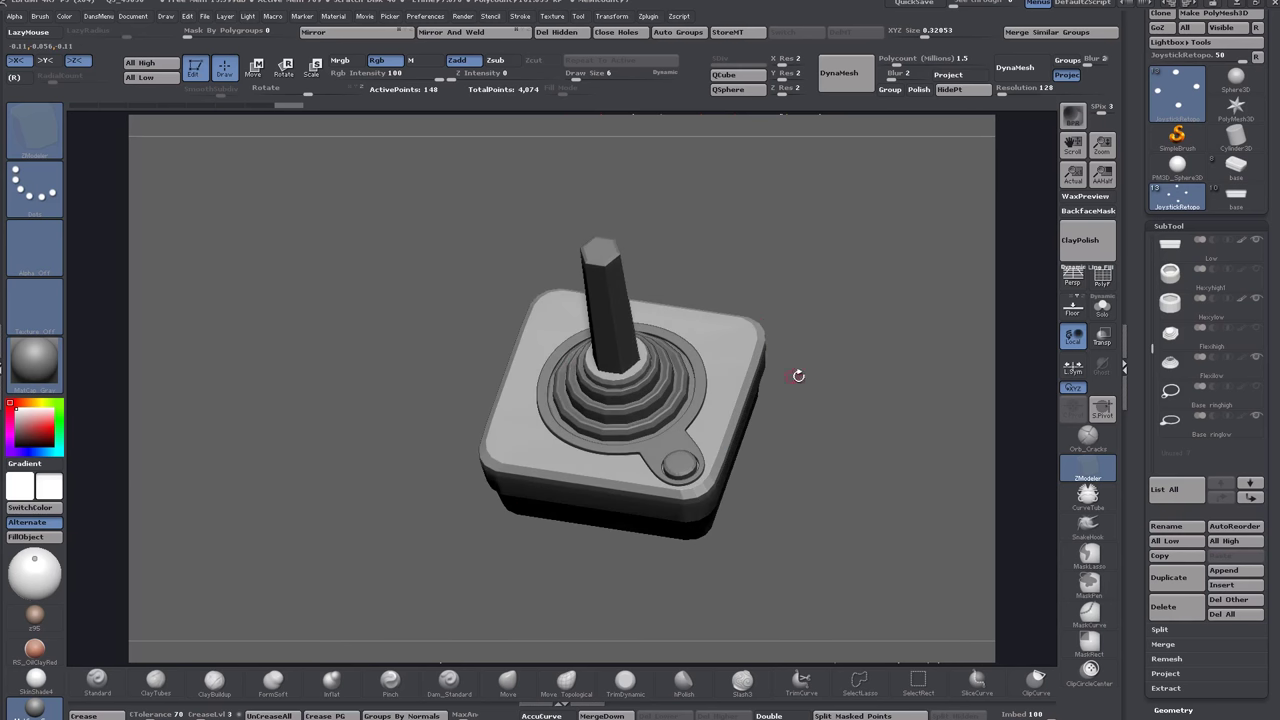
{"action": "left_click_drag", "start_coordinate": [799, 376], "coordinate": [881, 325]}
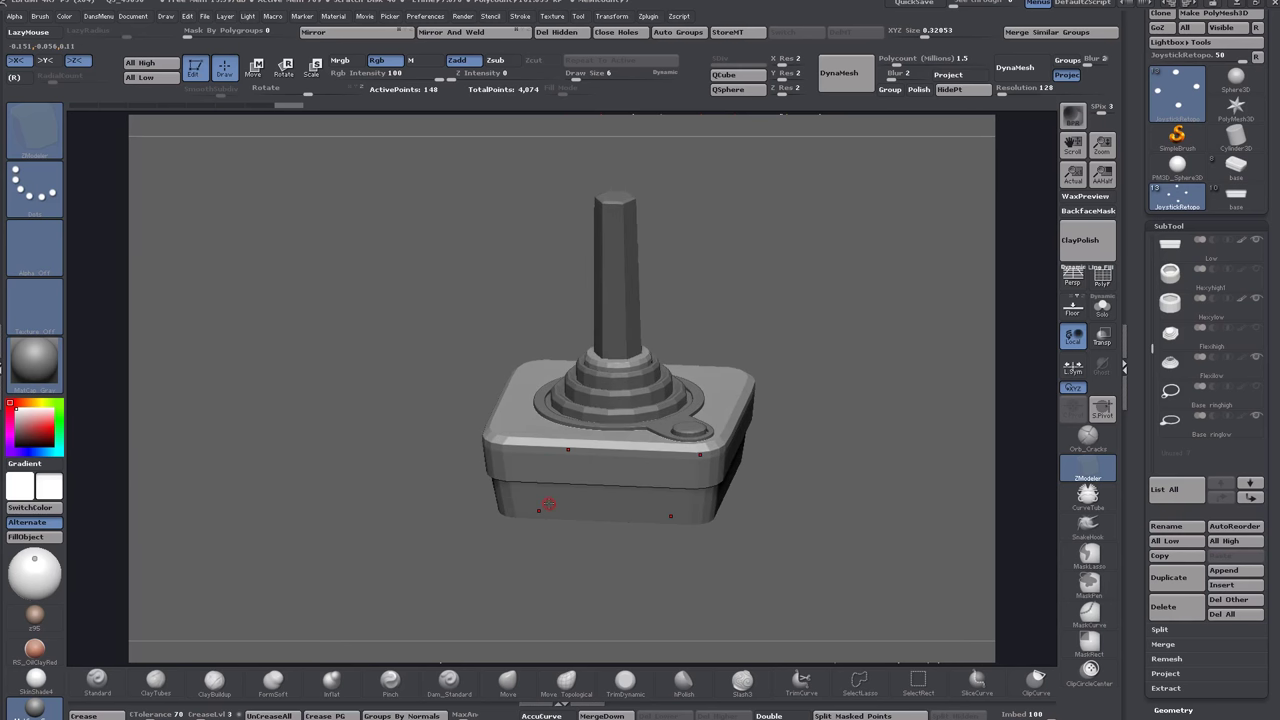
Review the assembled low-poly joystick's overall shape from raised and near-level viewpoints.
{"action": "left_click_drag", "start_coordinate": [952, 488], "coordinate": [713, 447]}
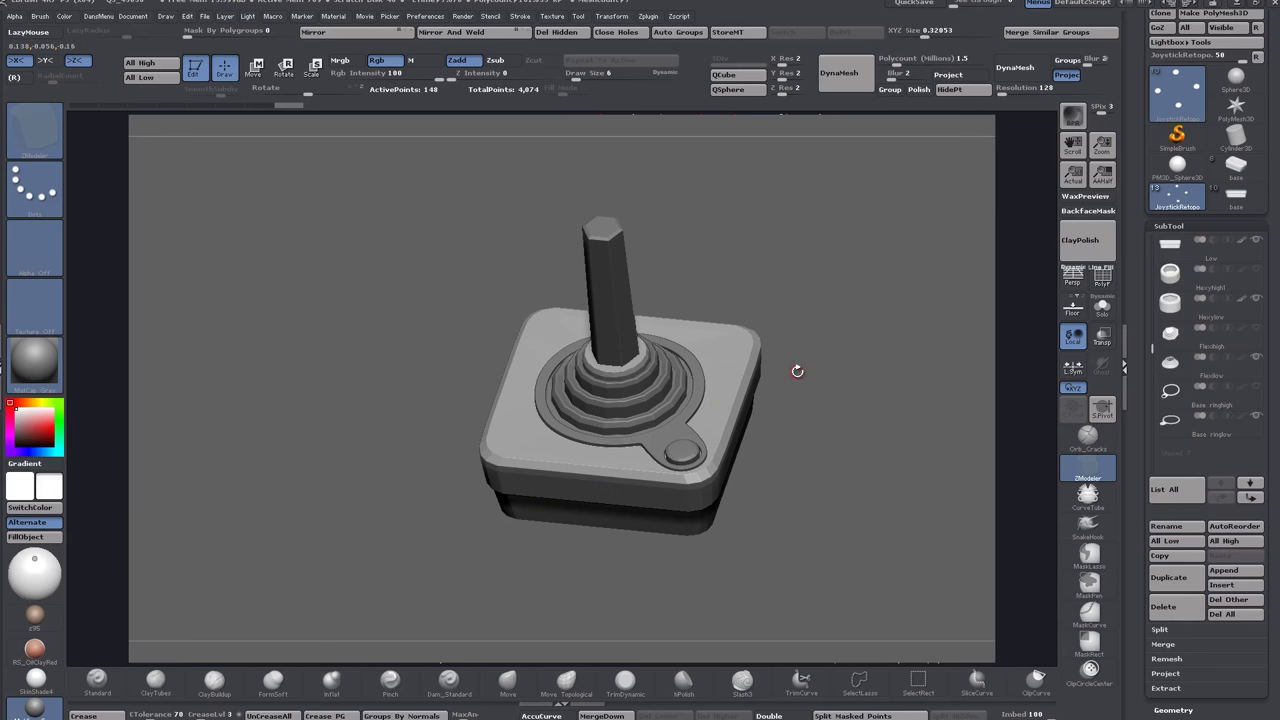
{"action": "left_click_drag", "start_coordinate": [797, 371], "coordinate": [799, 400]}
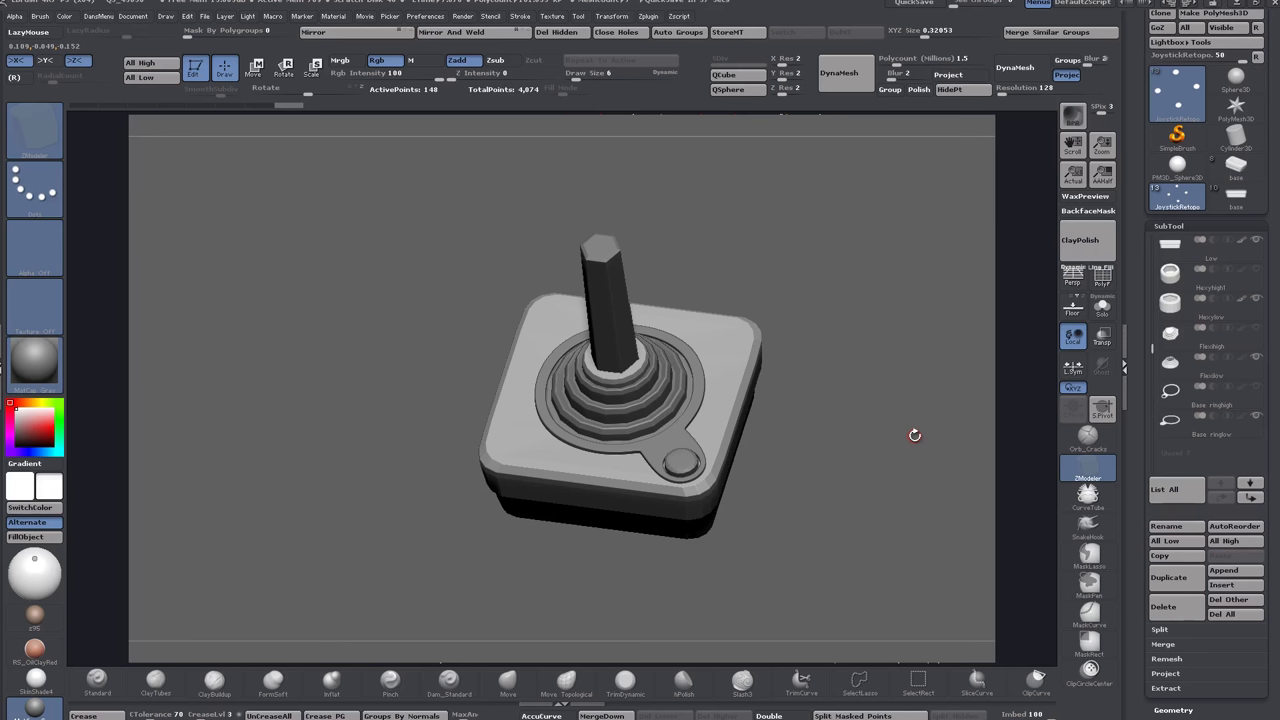
{"action": "left_click_drag", "start_coordinate": [791, 465], "coordinate": [784, 402]}
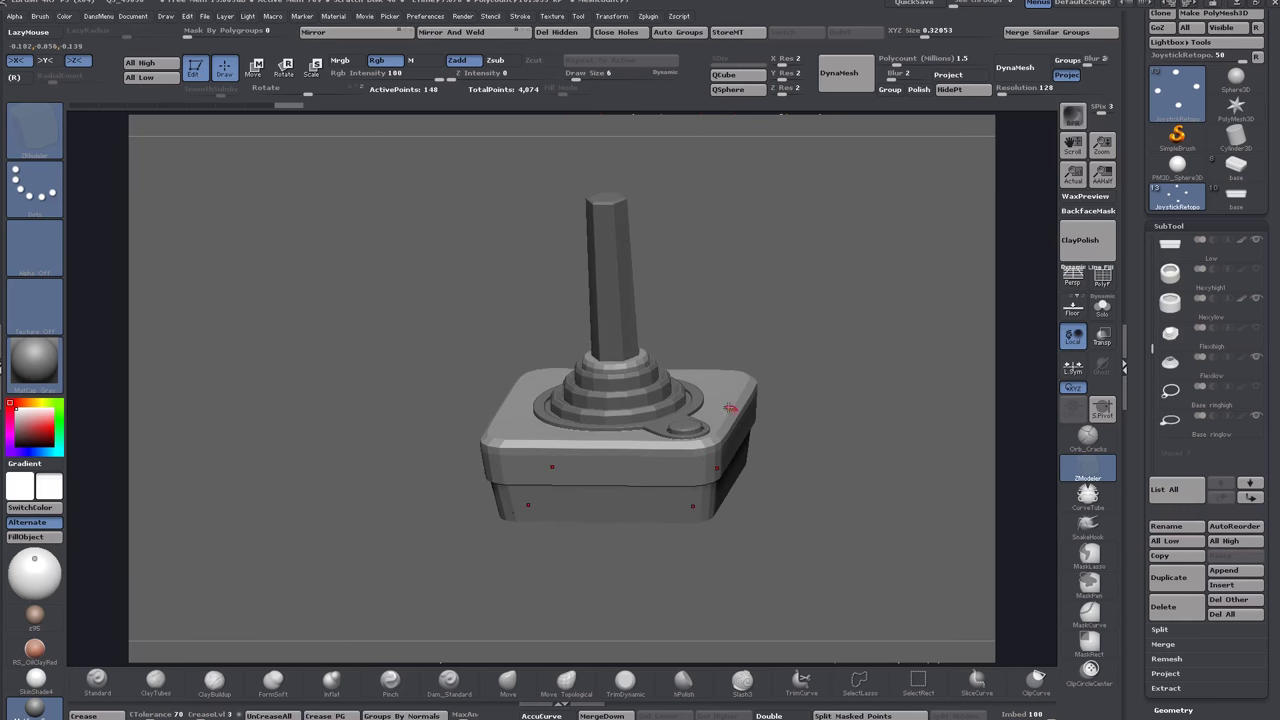
{"action": "left_click_drag", "start_coordinate": [884, 357], "coordinate": [882, 394]}
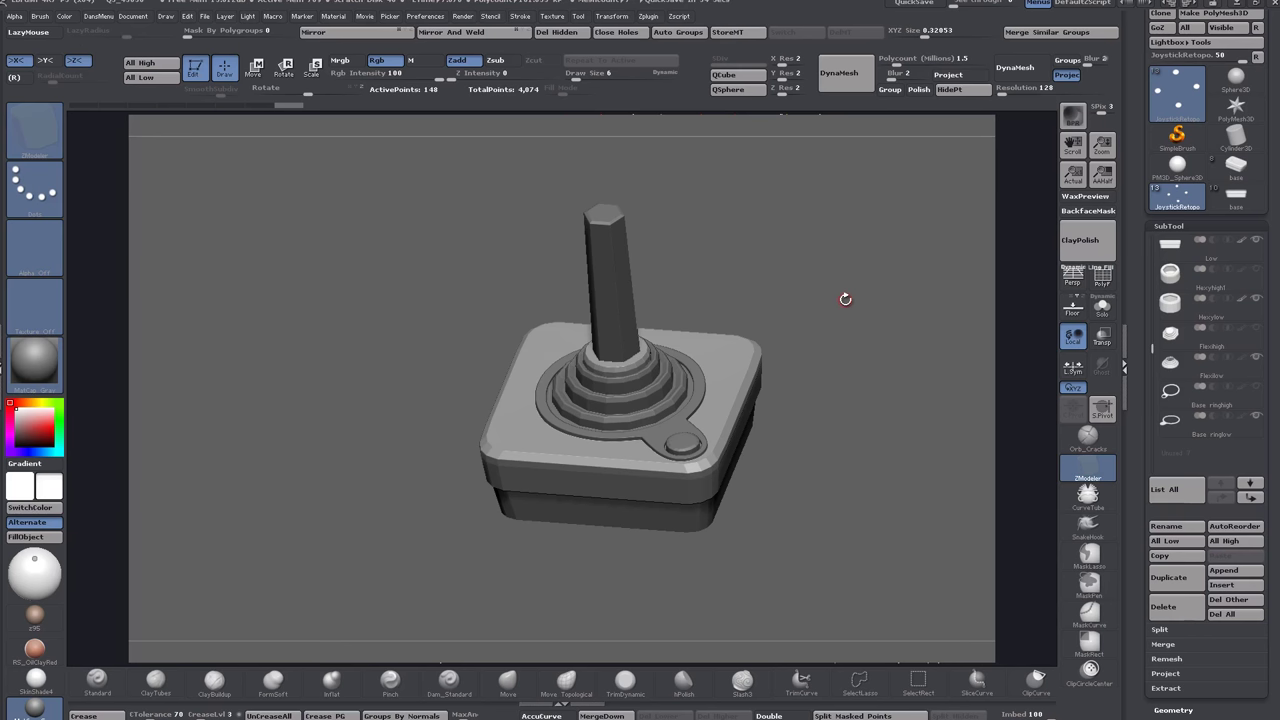
{"action": "mouse_move", "coordinate": [845, 299]}
{"action": "left_mouse_down"}
{"action": "mouse_move", "coordinate": [848, 330]}
{"action": "mouse_move", "coordinate": [848, 303]}
{"action": "left_mouse_up"}
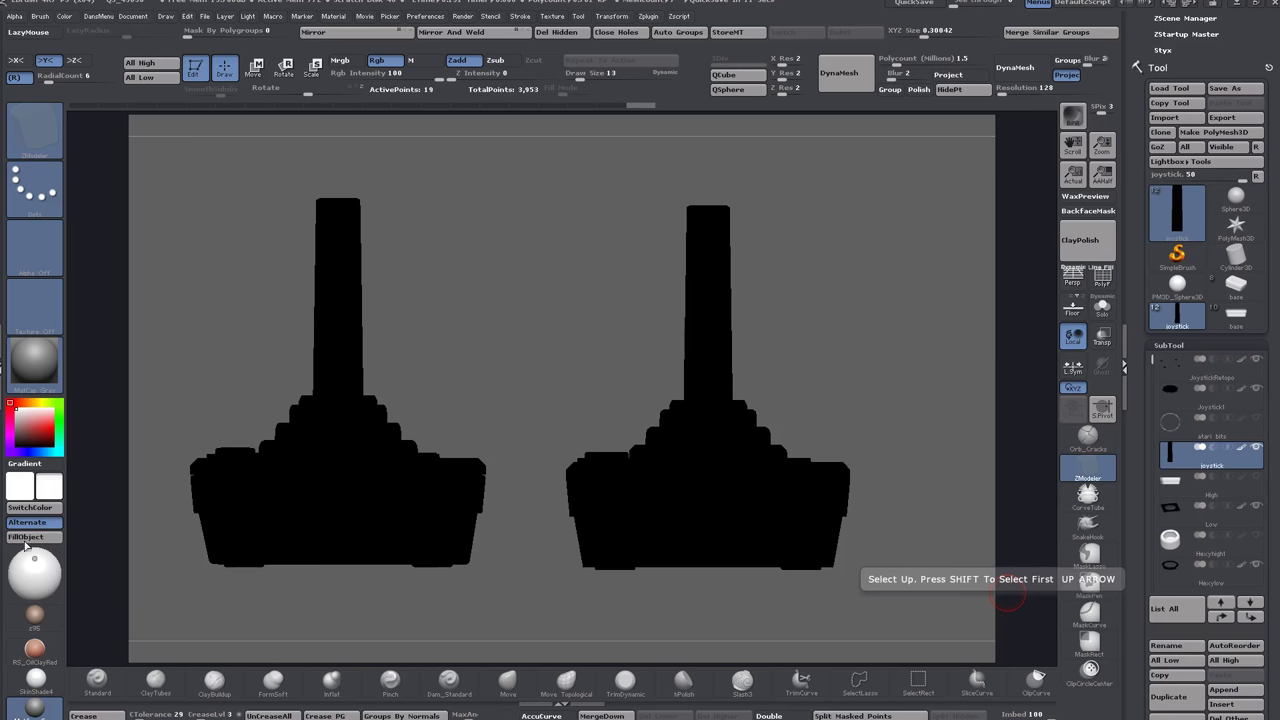
Fill all visible joystick subtools with the current white color using SubTool Master's Fill.
{"action": "left_click_drag", "start_coordinate": [1131, 158], "coordinate": [1137, 329]}
{"action": "left_click", "coordinate": [1176, 131]}
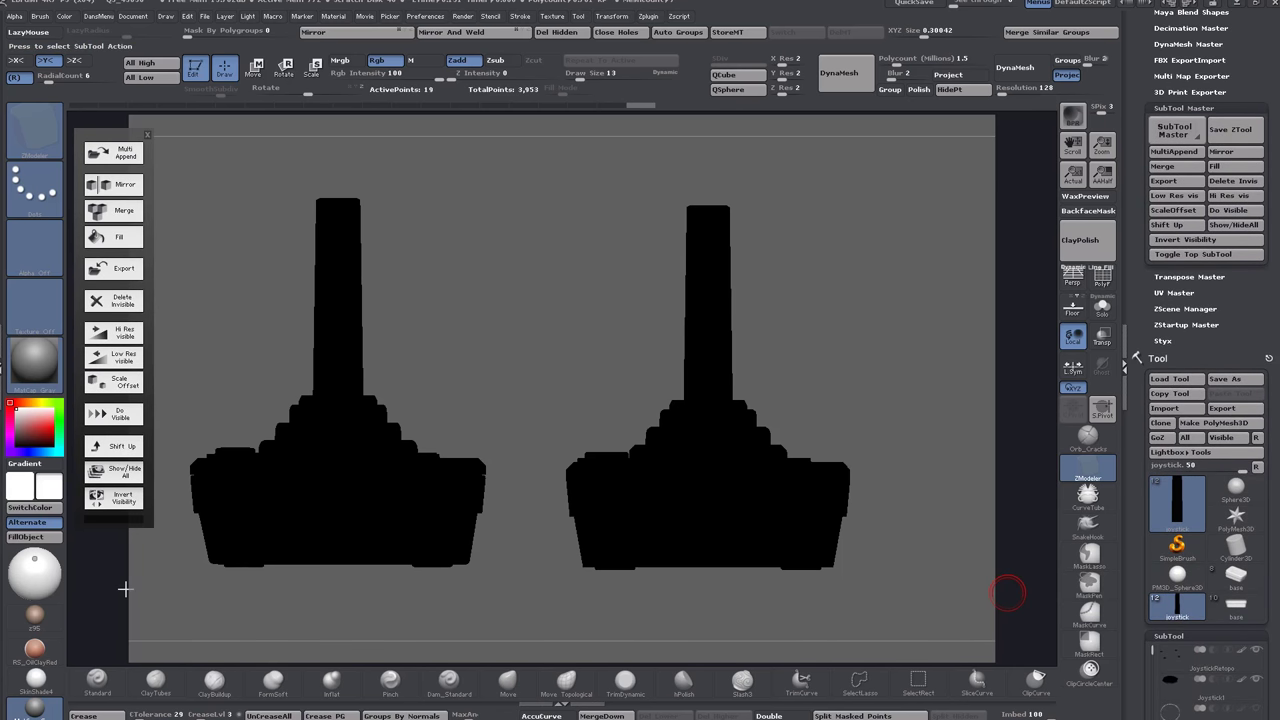
{"action": "left_click", "coordinate": [124, 241]}
{"action": "left_click", "coordinate": [570, 295]}
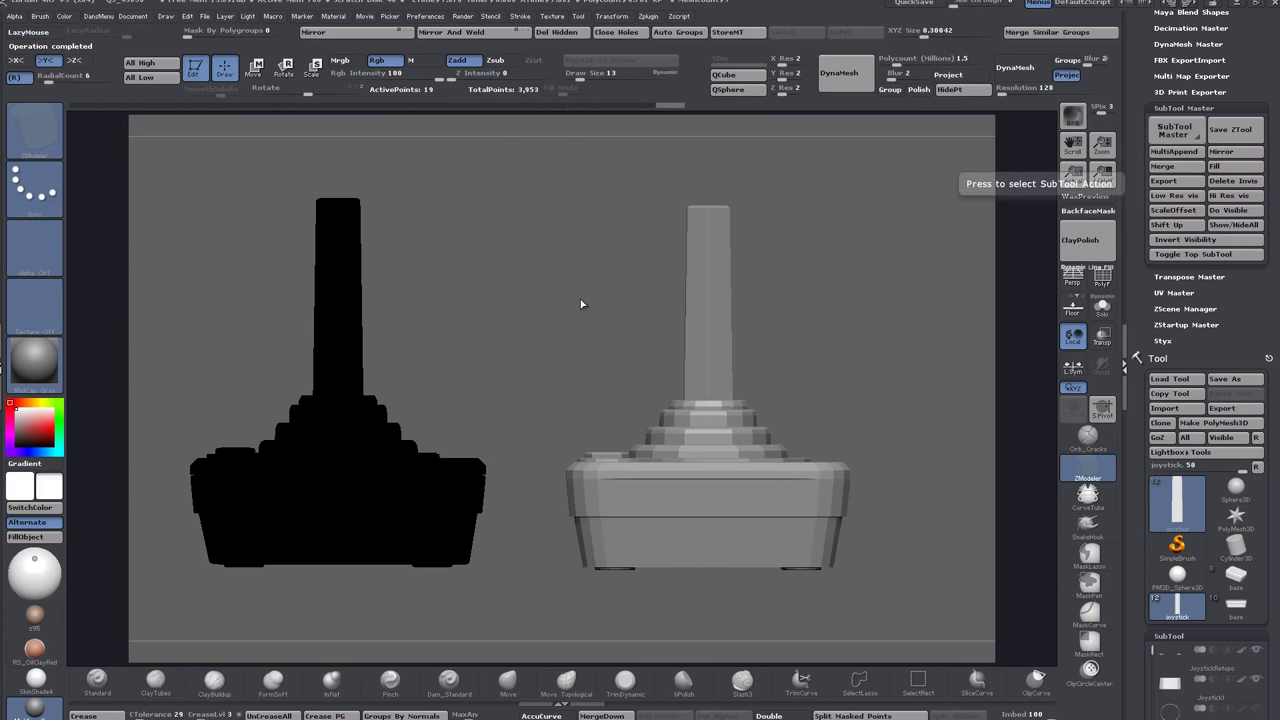
Examine the filled low-poly joystick's shaft, flex rings, button and beveled base edges from the front, corner and above.
{"action": "left_click", "coordinate": [695, 440], "text": "alt"}
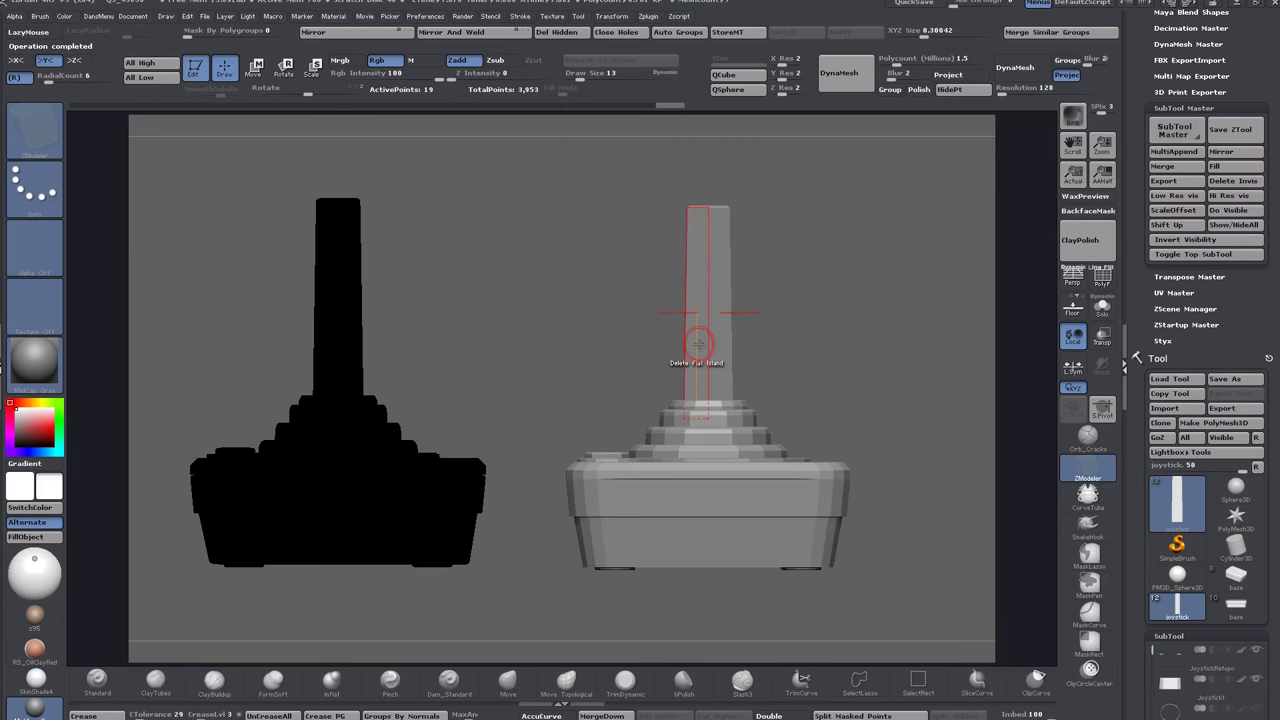
{"action": "left_click_drag", "start_coordinate": [863, 299], "coordinate": [840, 365]}
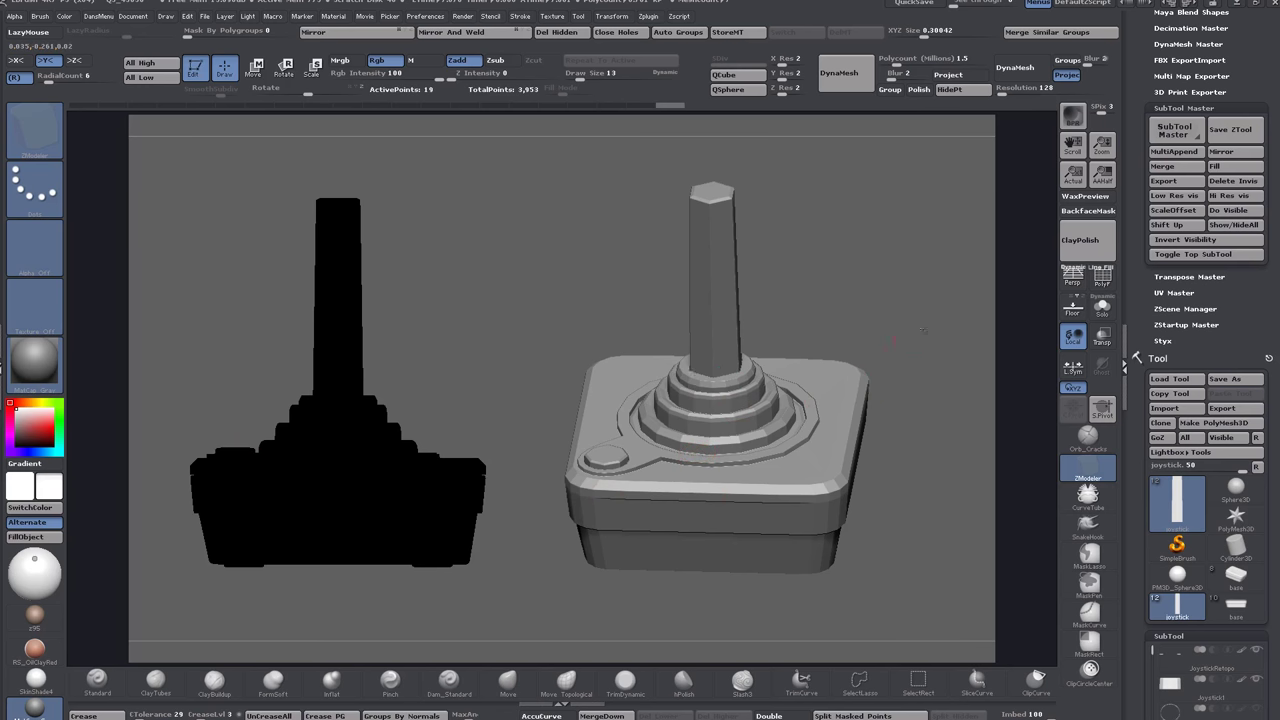
{"action": "left_click_drag", "start_coordinate": [912, 343], "coordinate": [963, 286], "text": "alt"}
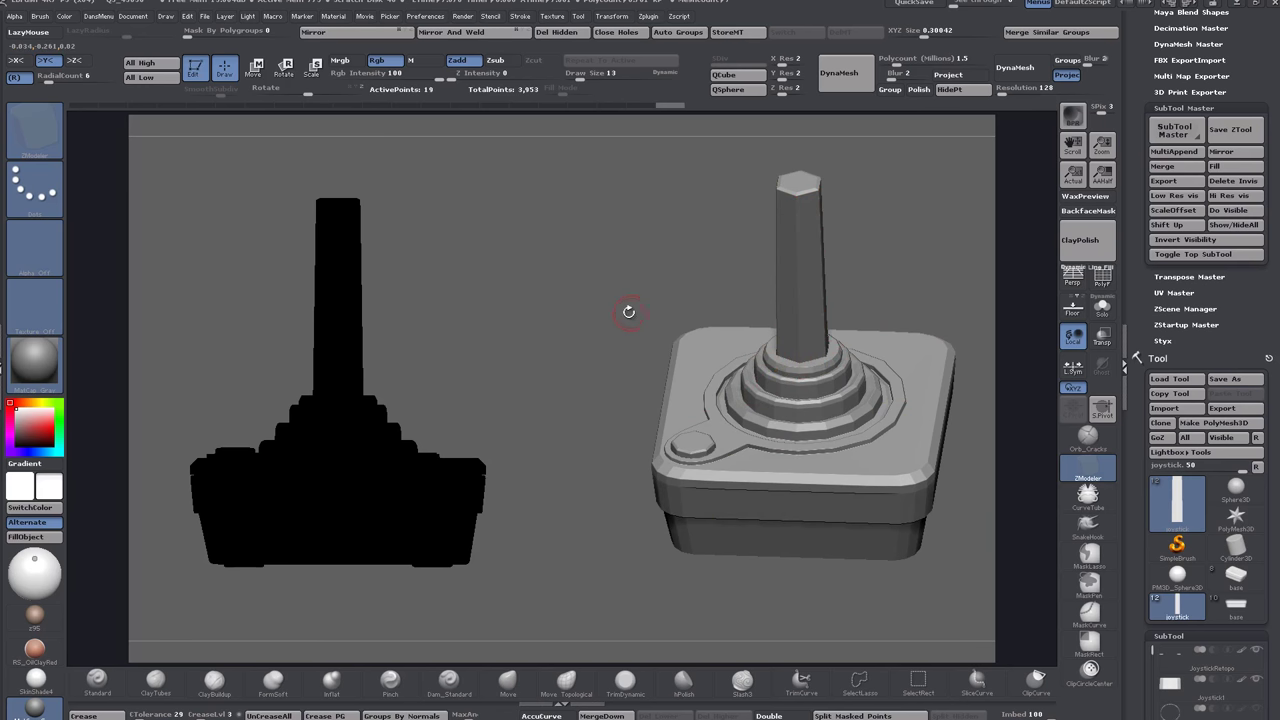
{"action": "mouse_move", "coordinate": [613, 376]}
{"action": "left_mouse_down"}
{"action": "mouse_move", "coordinate": [612, 325]}
{"action": "mouse_move", "coordinate": [613, 375]}
{"action": "left_mouse_up"}
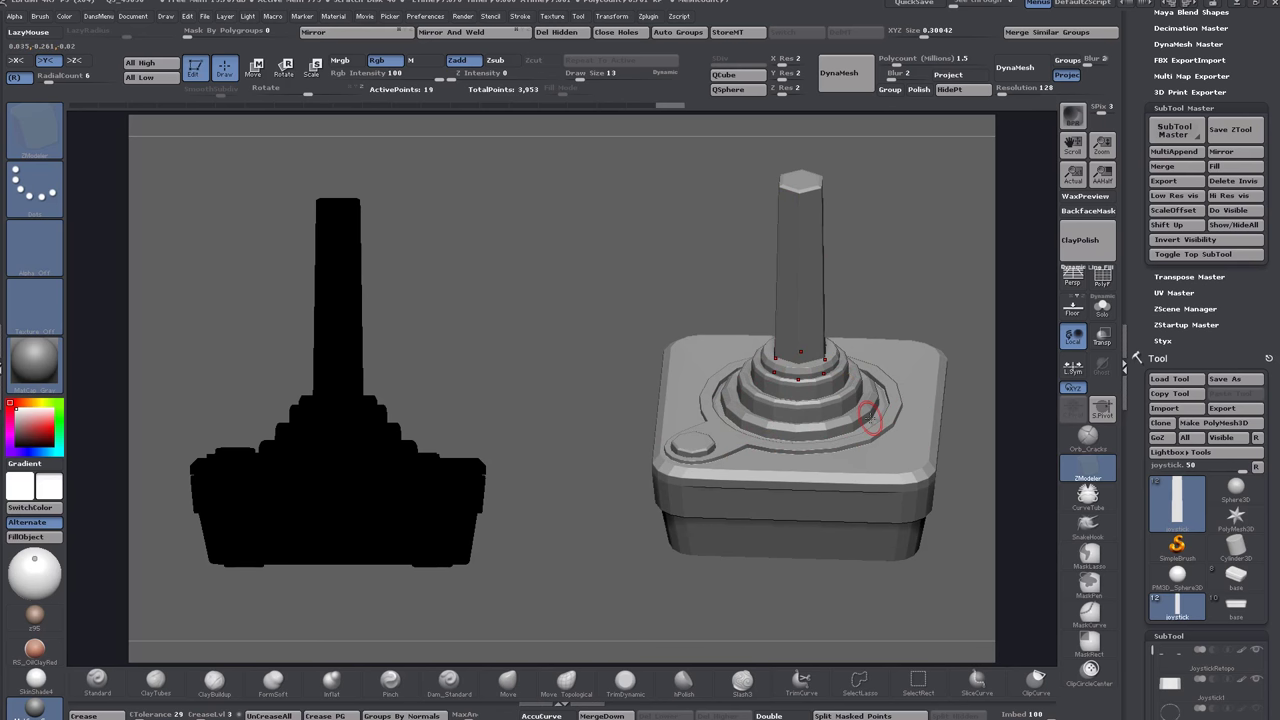
{"action": "left_click_drag", "start_coordinate": [893, 300], "coordinate": [861, 312]}
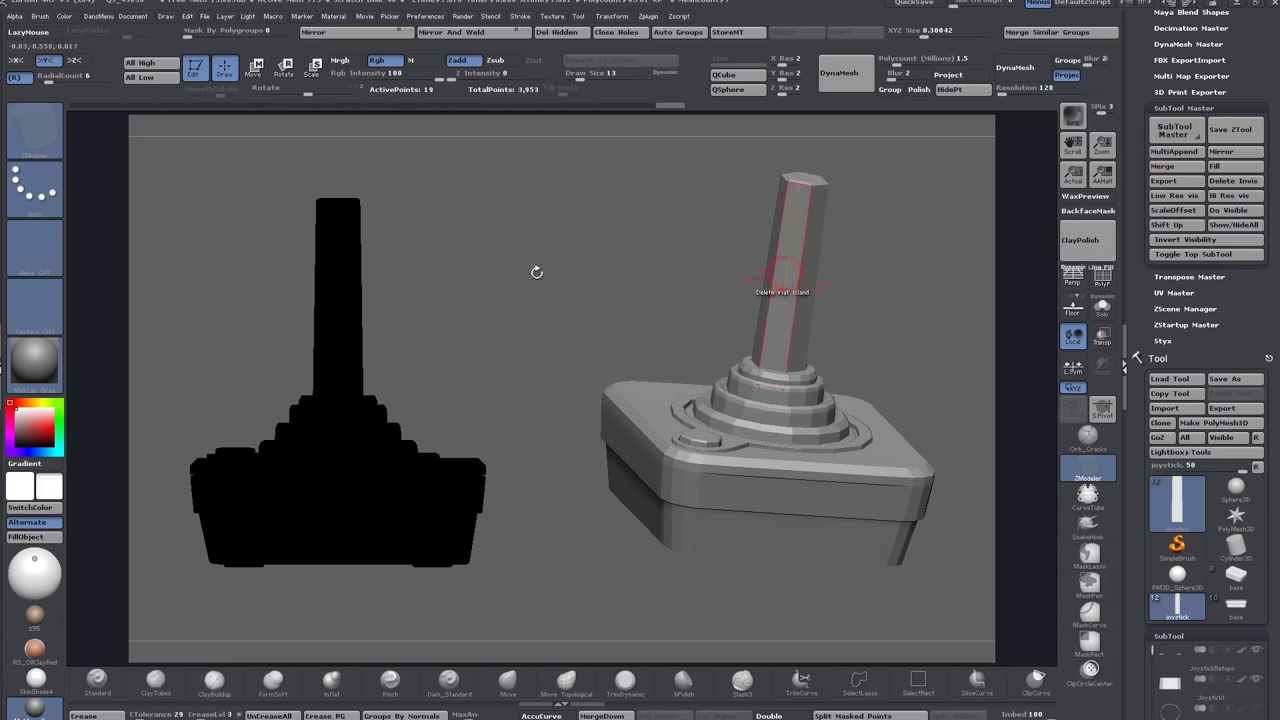
{"action": "left_click_drag", "start_coordinate": [914, 309], "coordinate": [881, 278]}
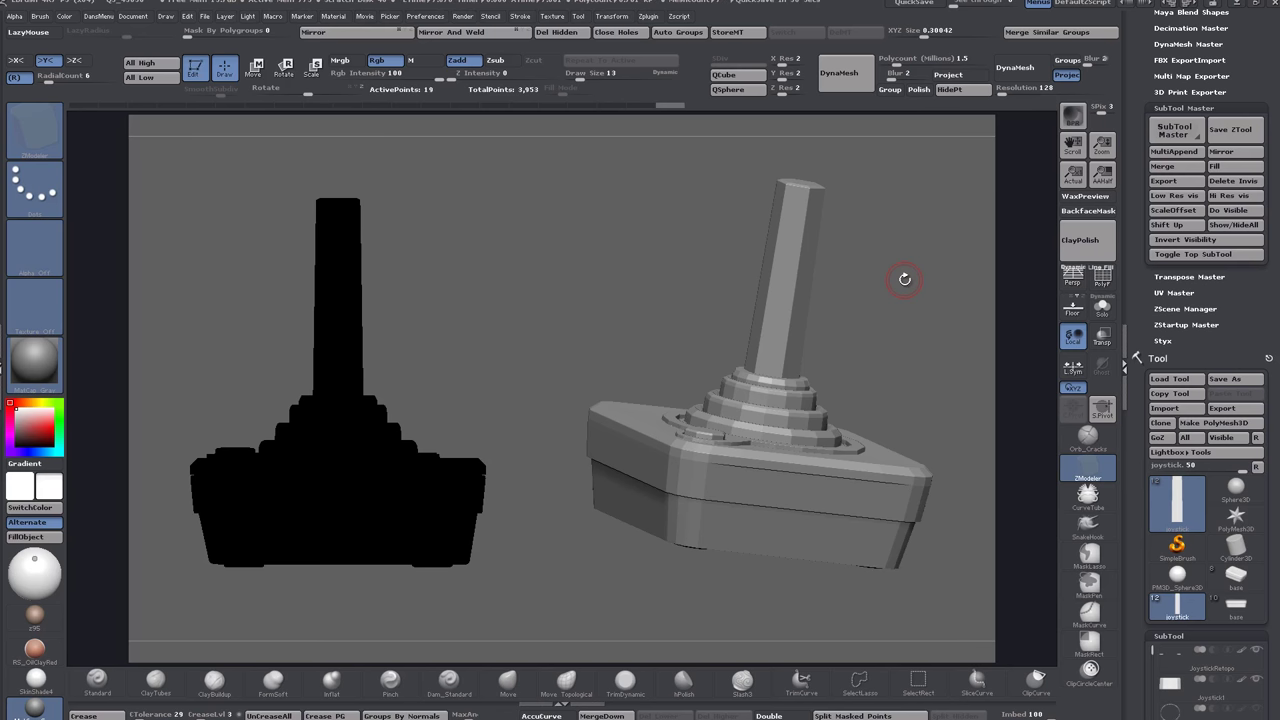
{"action": "left_click_drag", "start_coordinate": [904, 279], "coordinate": [883, 317]}
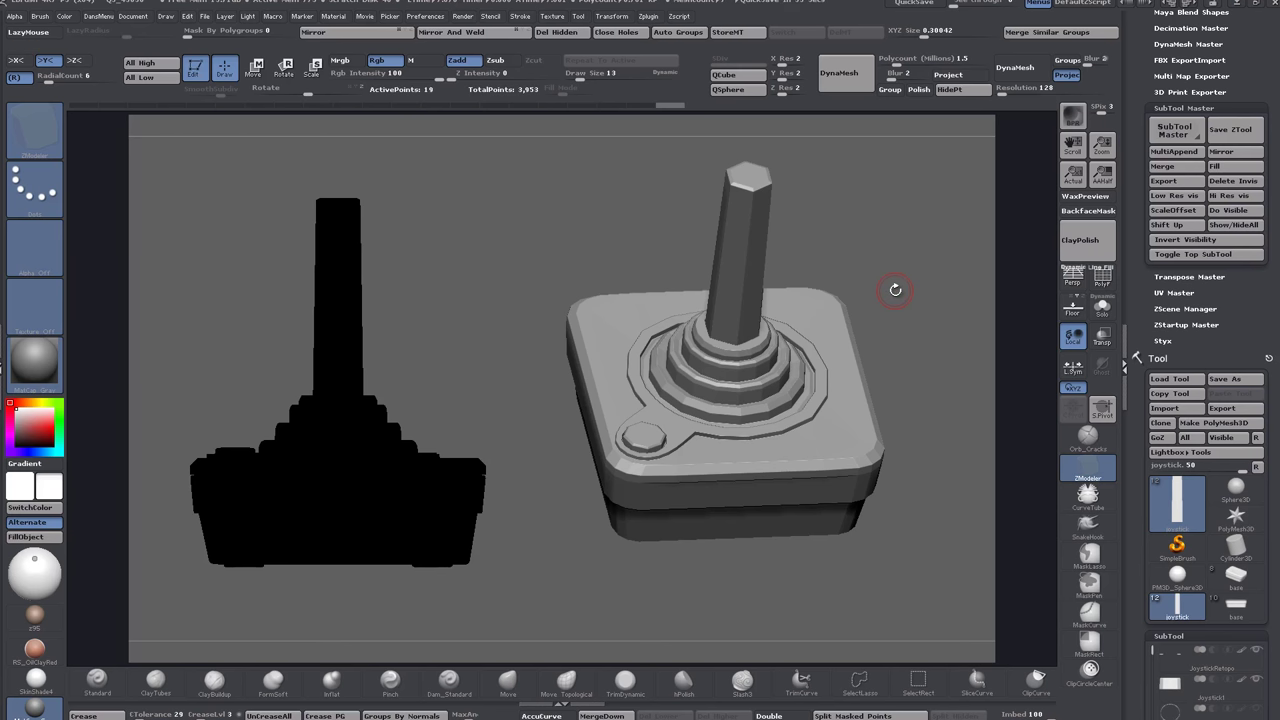
{"action": "mouse_move", "coordinate": [899, 254]}
{"action": "left_mouse_down"}
{"action": "mouse_move", "coordinate": [884, 260]}
{"action": "mouse_move", "coordinate": [898, 260]}
{"action": "left_mouse_up"}
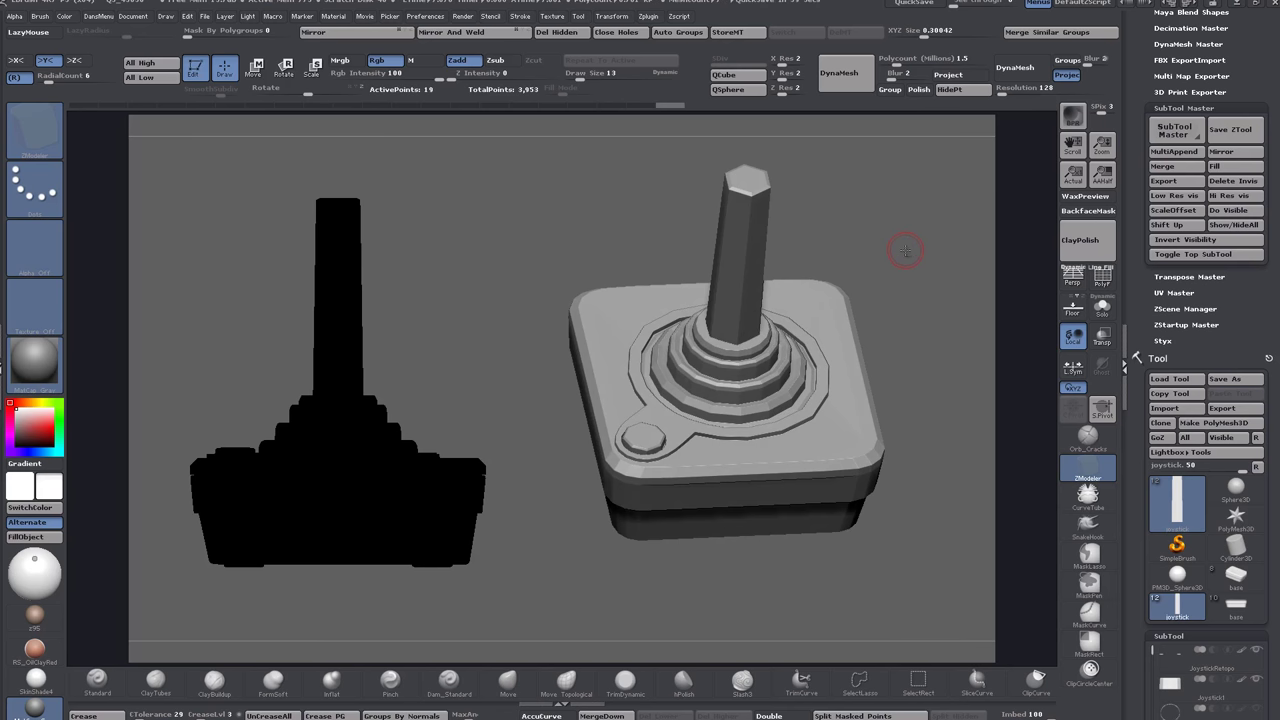
{"action": "left_click_drag", "start_coordinate": [903, 246], "coordinate": [903, 246]}
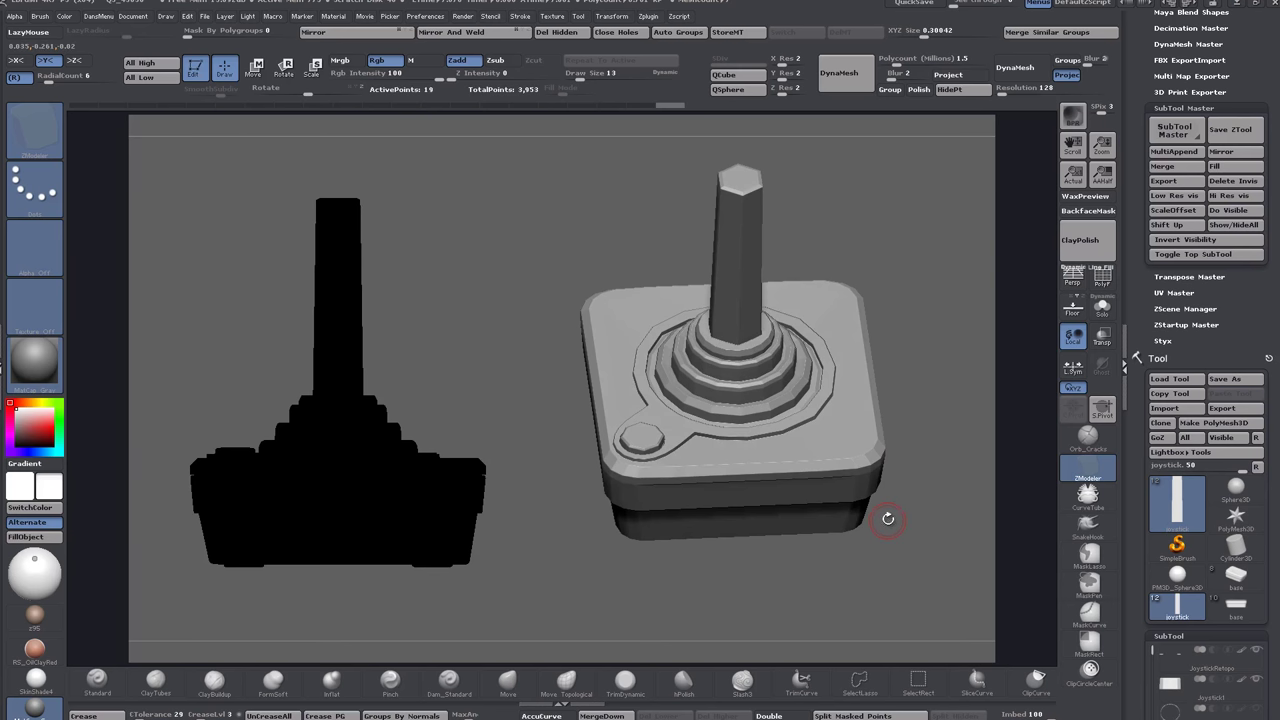
{"action": "left_click_drag", "start_coordinate": [906, 489], "coordinate": [906, 510]}
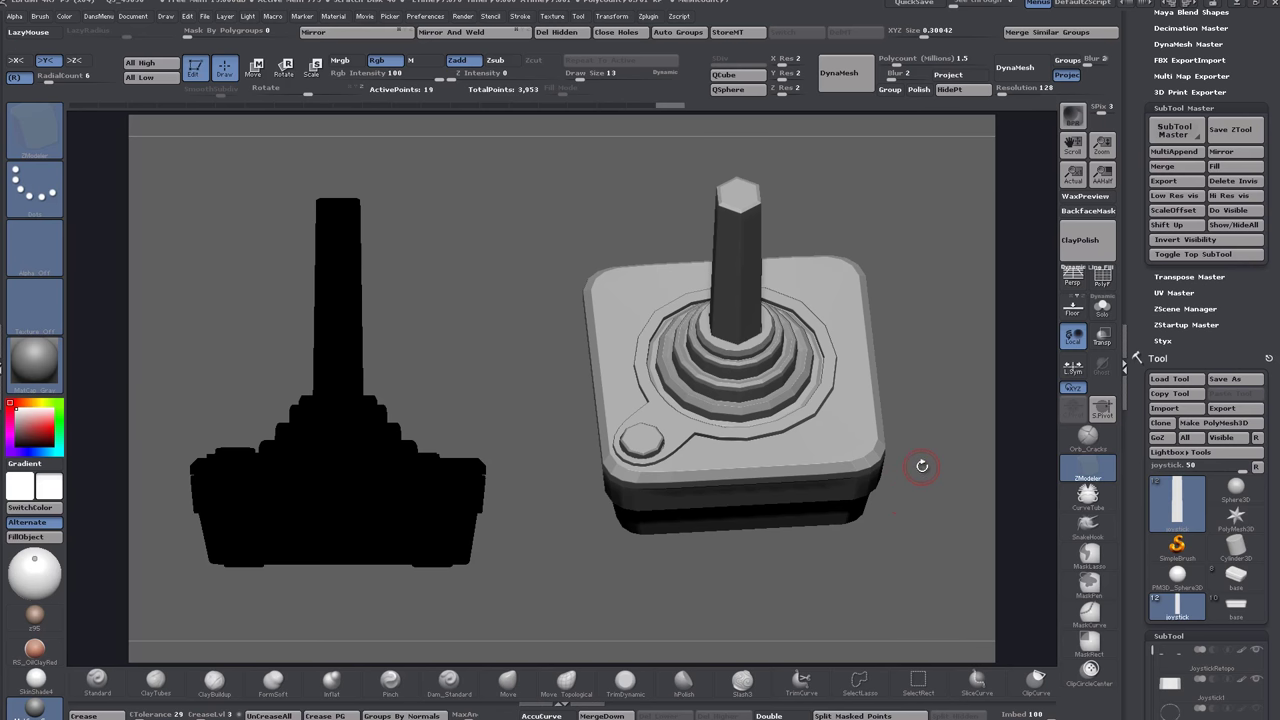
{"action": "left_click_drag", "start_coordinate": [922, 463], "coordinate": [920, 443]}
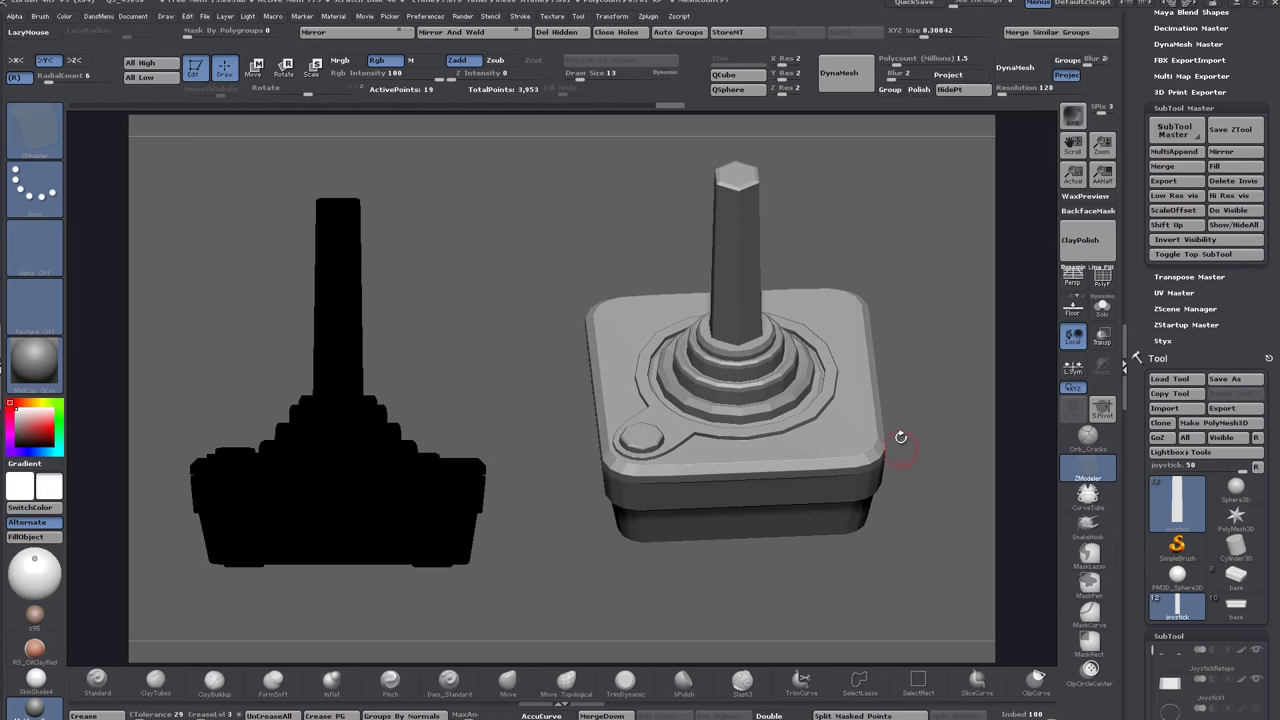
{"action": "left_click_drag", "start_coordinate": [896, 372], "coordinate": [896, 378]}
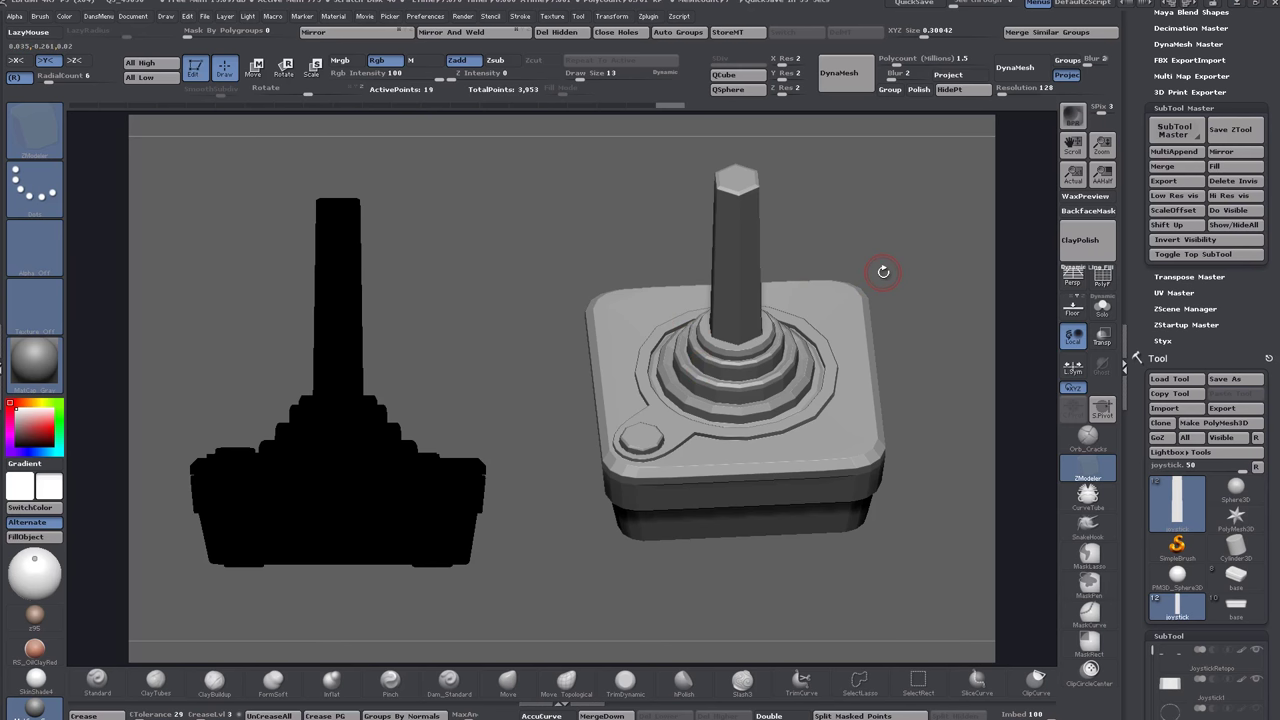
{"action": "left_click_drag", "start_coordinate": [883, 270], "coordinate": [885, 268]}
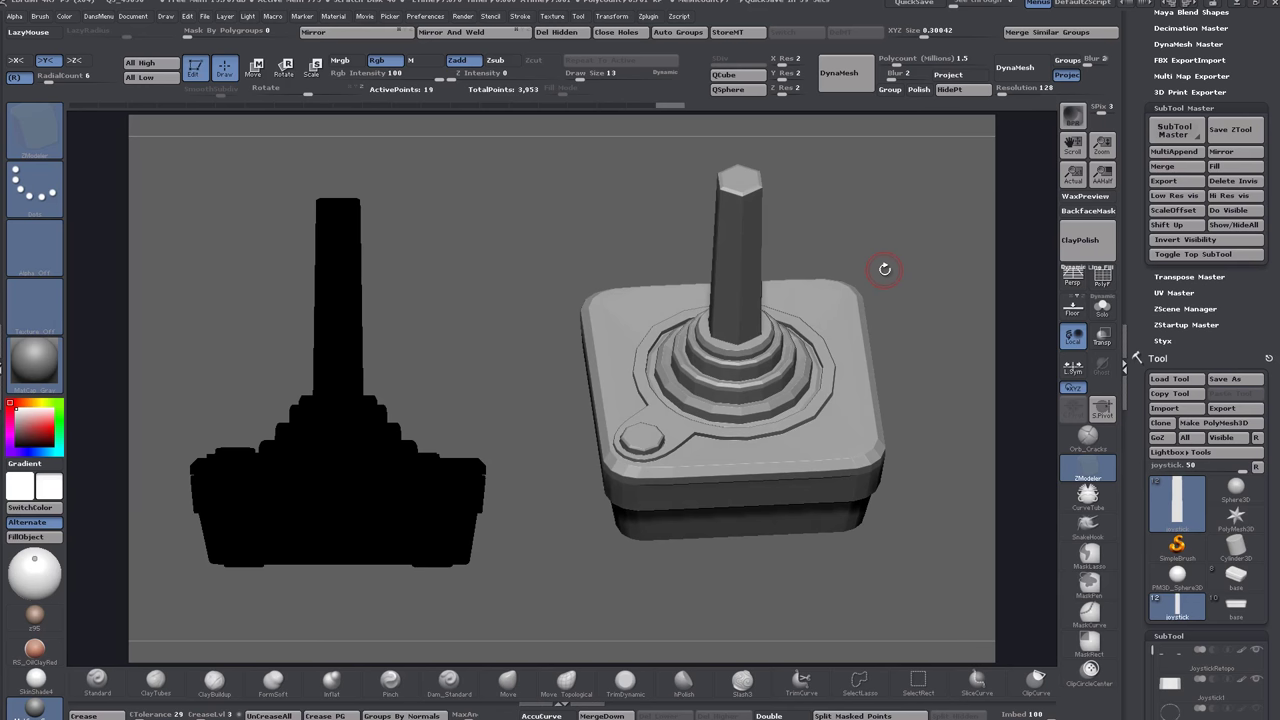
{"action": "left_click_drag", "start_coordinate": [884, 269], "coordinate": [884, 278]}
{"action": "right_click", "coordinate": [836, 357]}
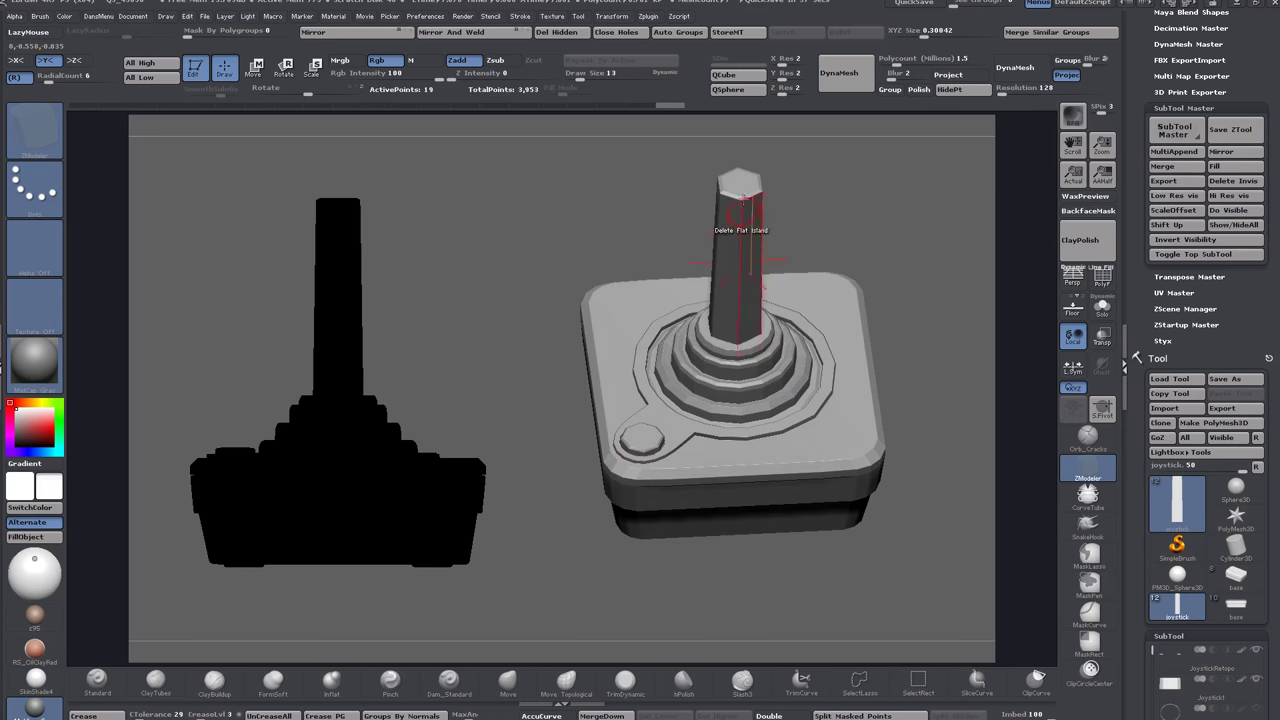
{"action": "left_click_drag", "start_coordinate": [903, 240], "coordinate": [898, 244]}
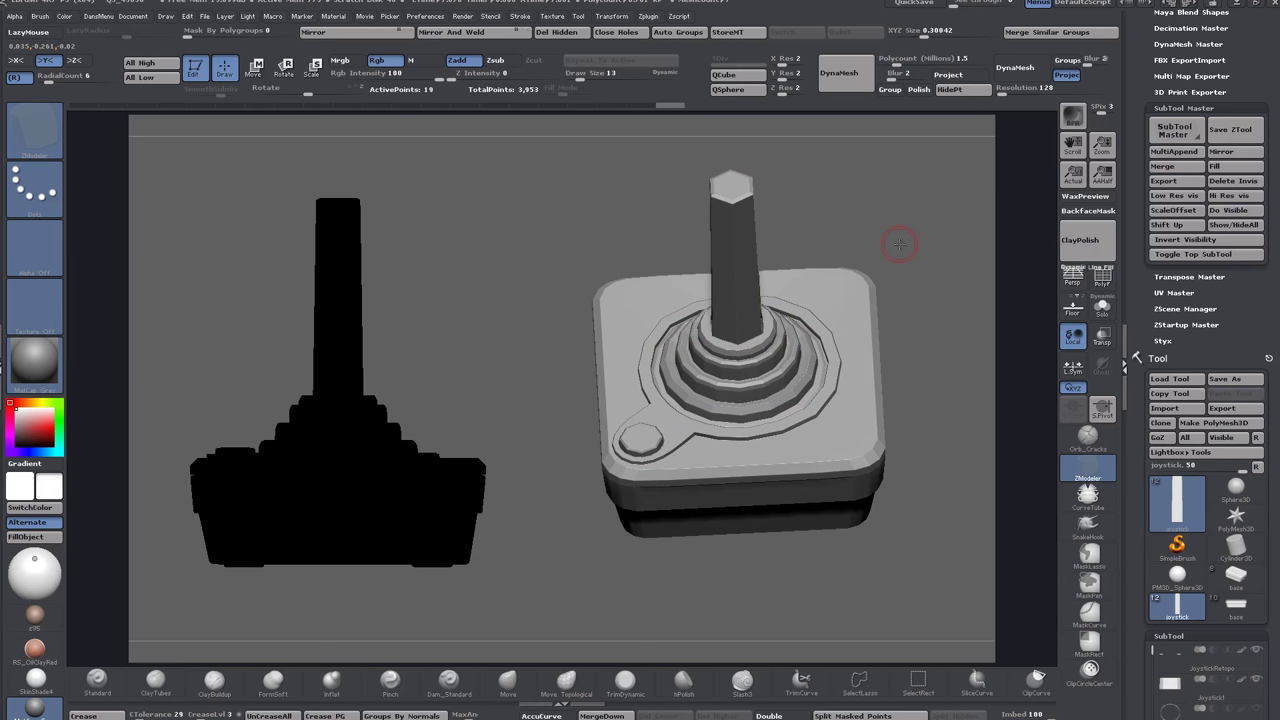